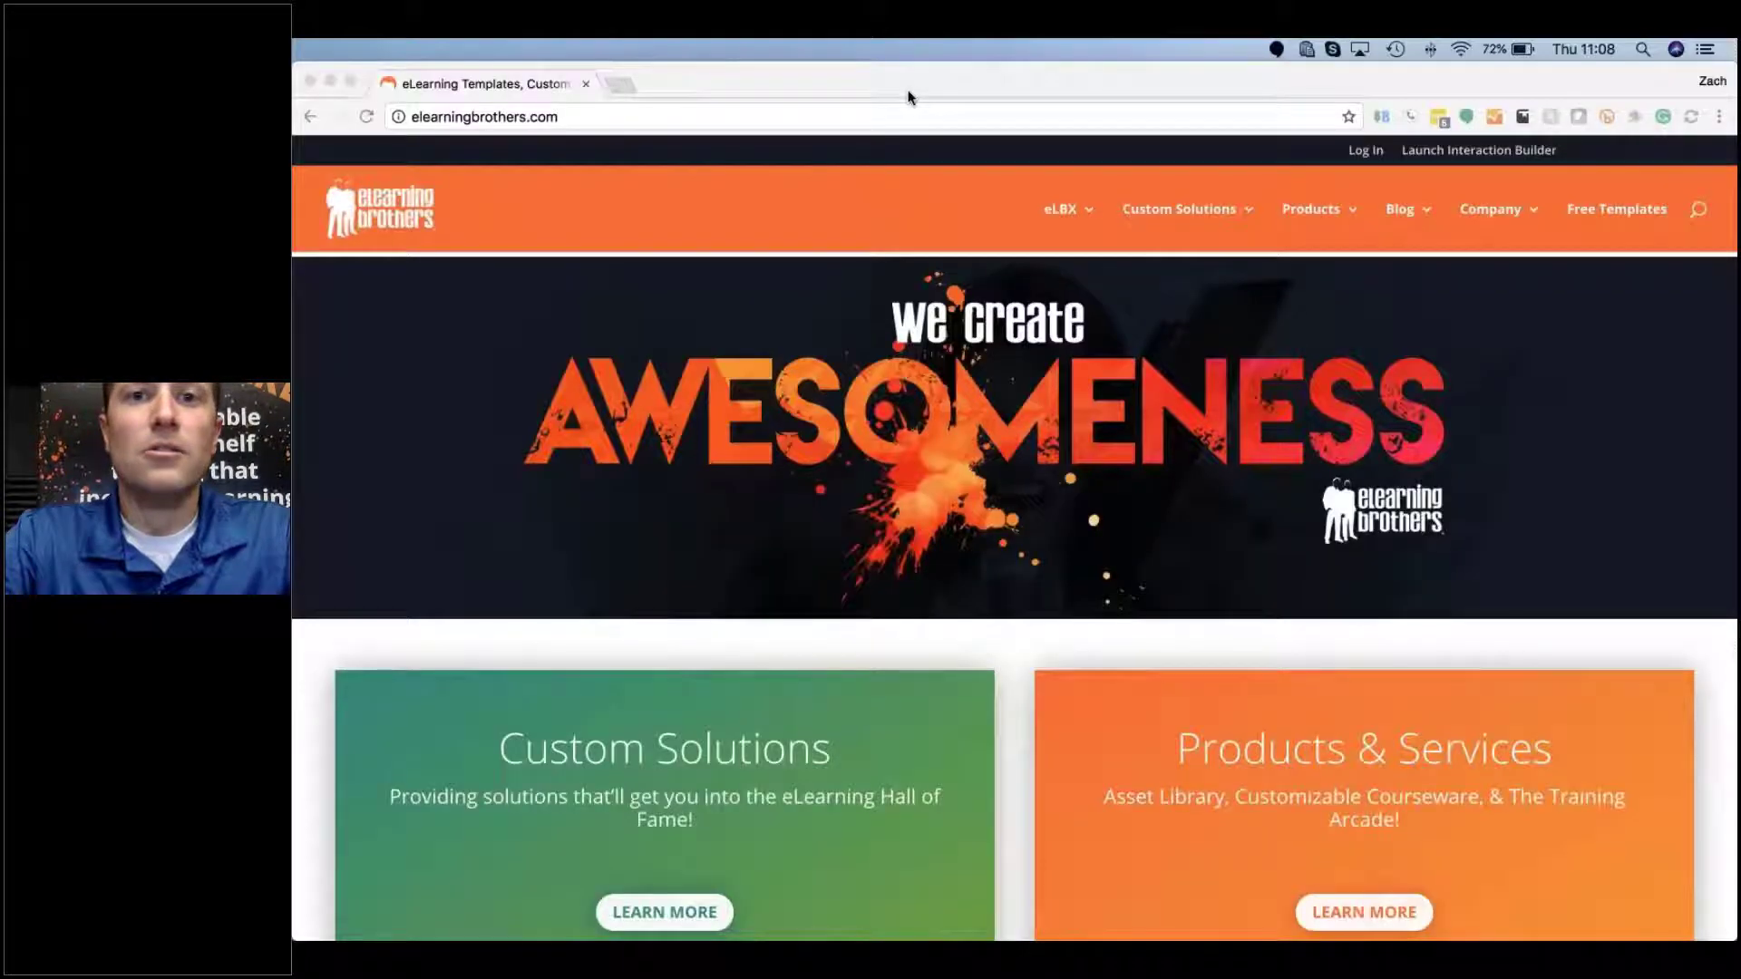
Step: Bring the shared Chrome window with the elearningbrothers.com homepage forward from the QuickPoll slide
click(908, 89)
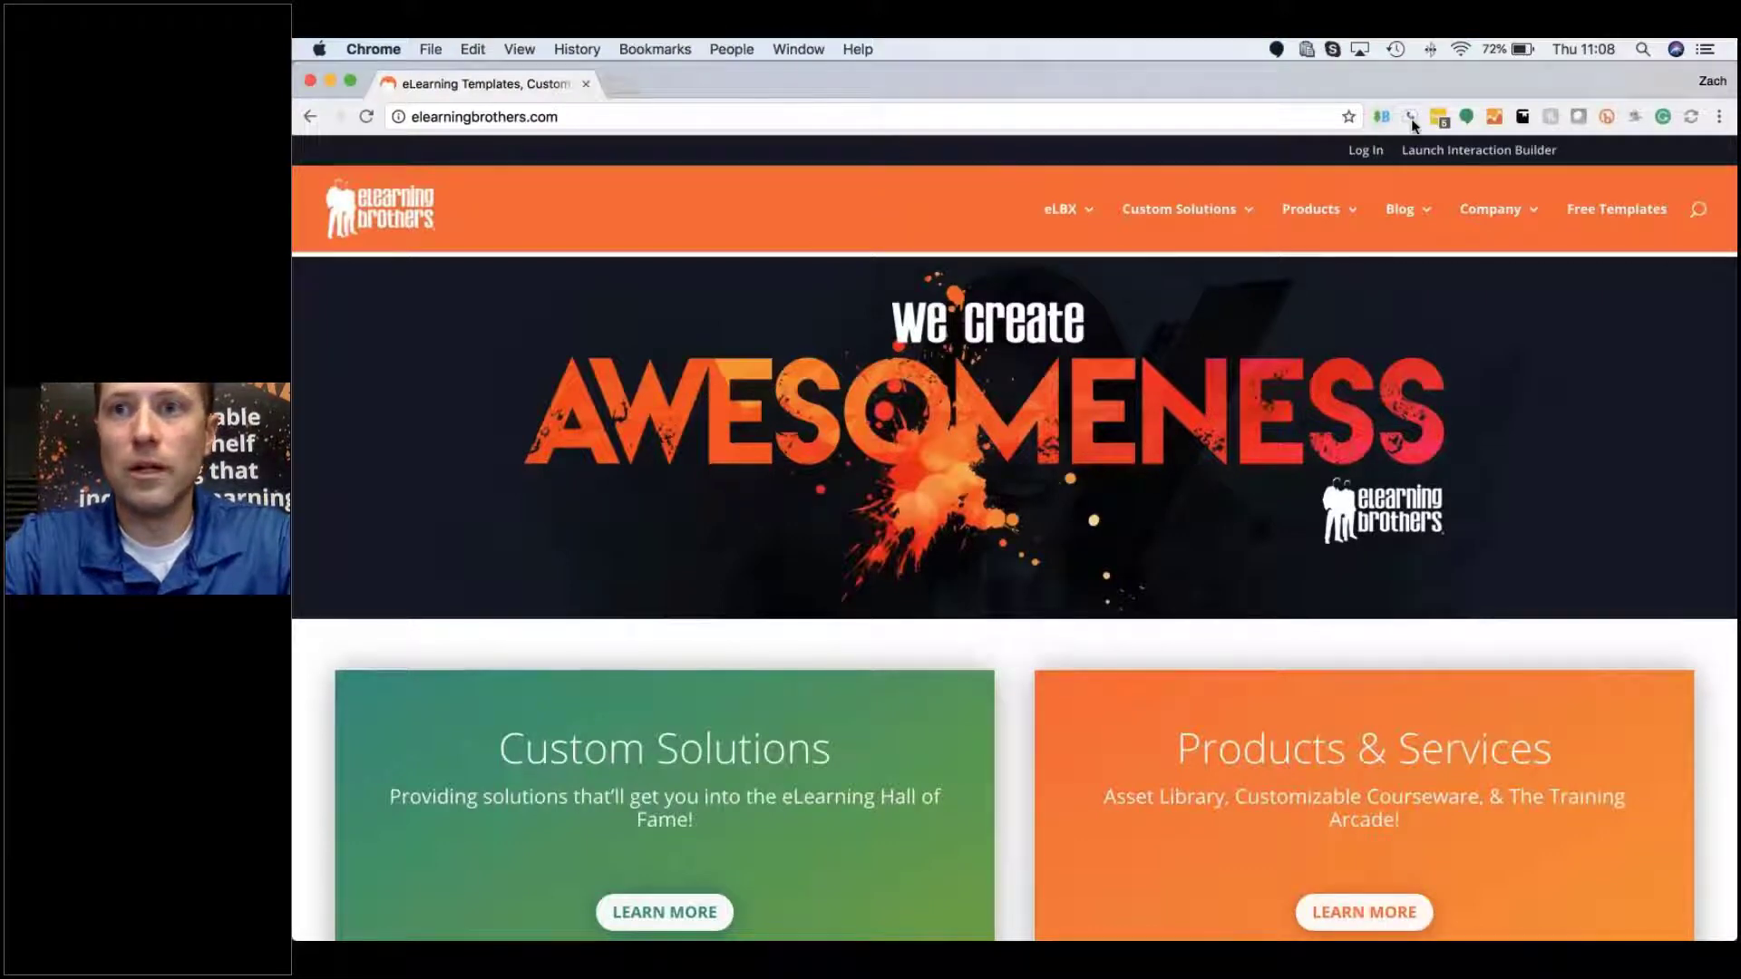
Step: Log in from elearningbrothers.com so library.elearningbrothers.com loads with its category tiles
click(1386, 226)
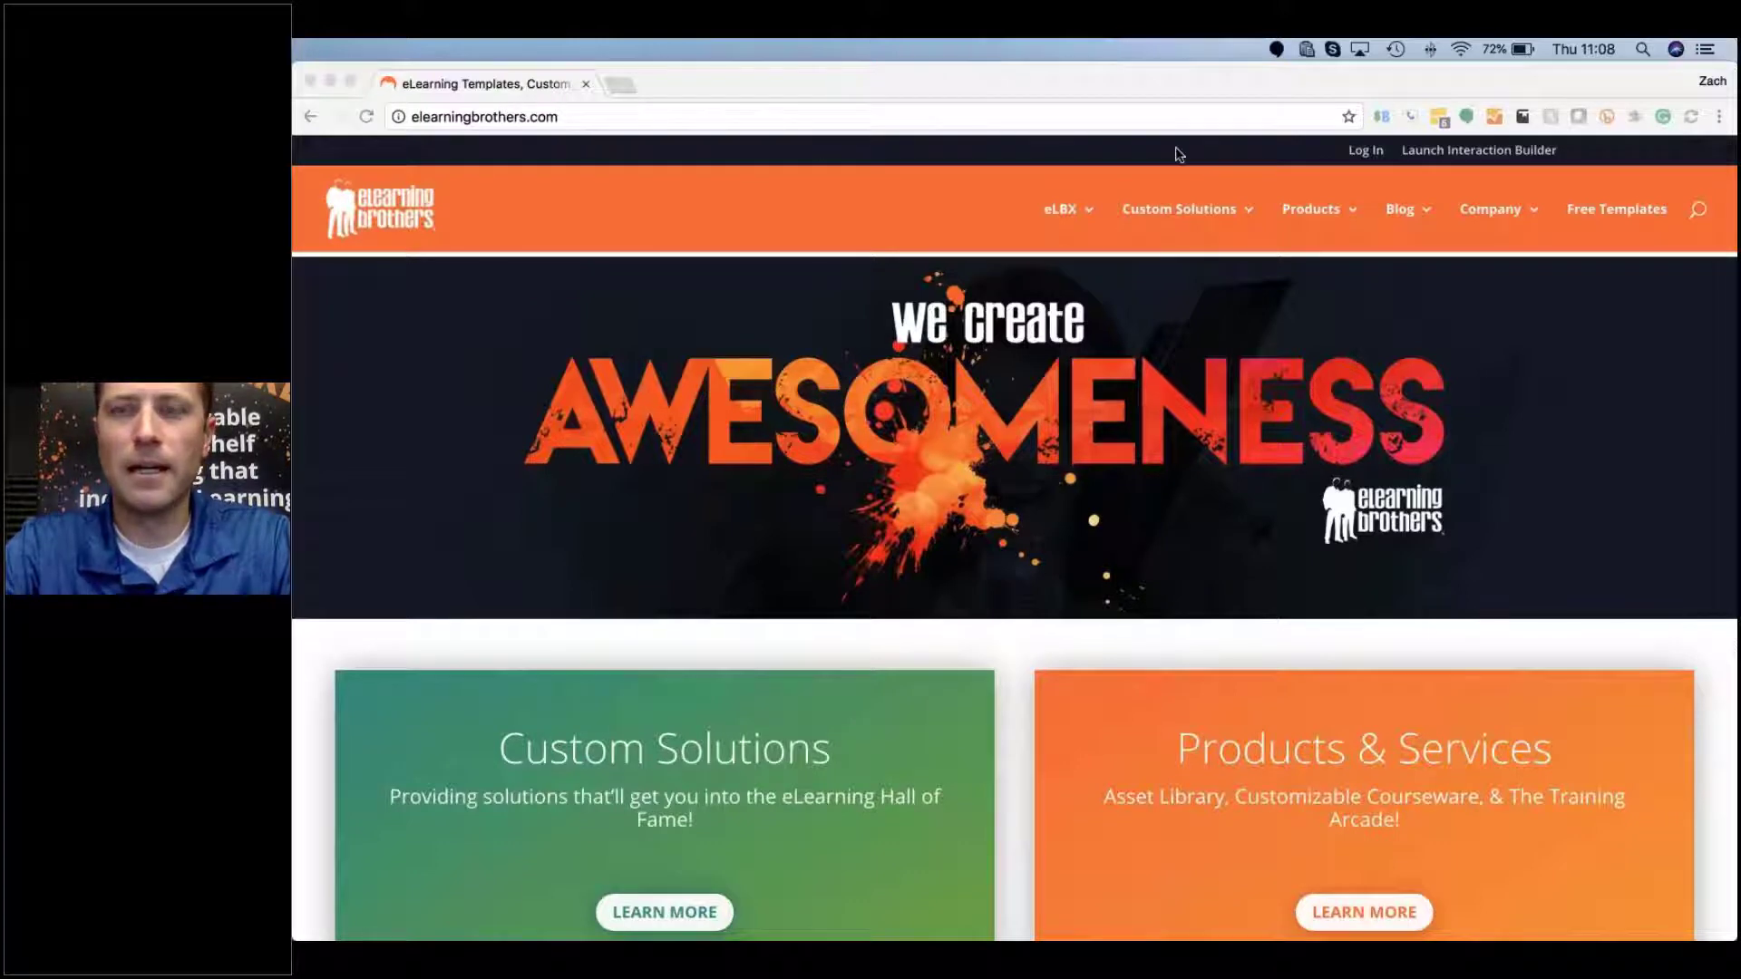
click(1364, 150)
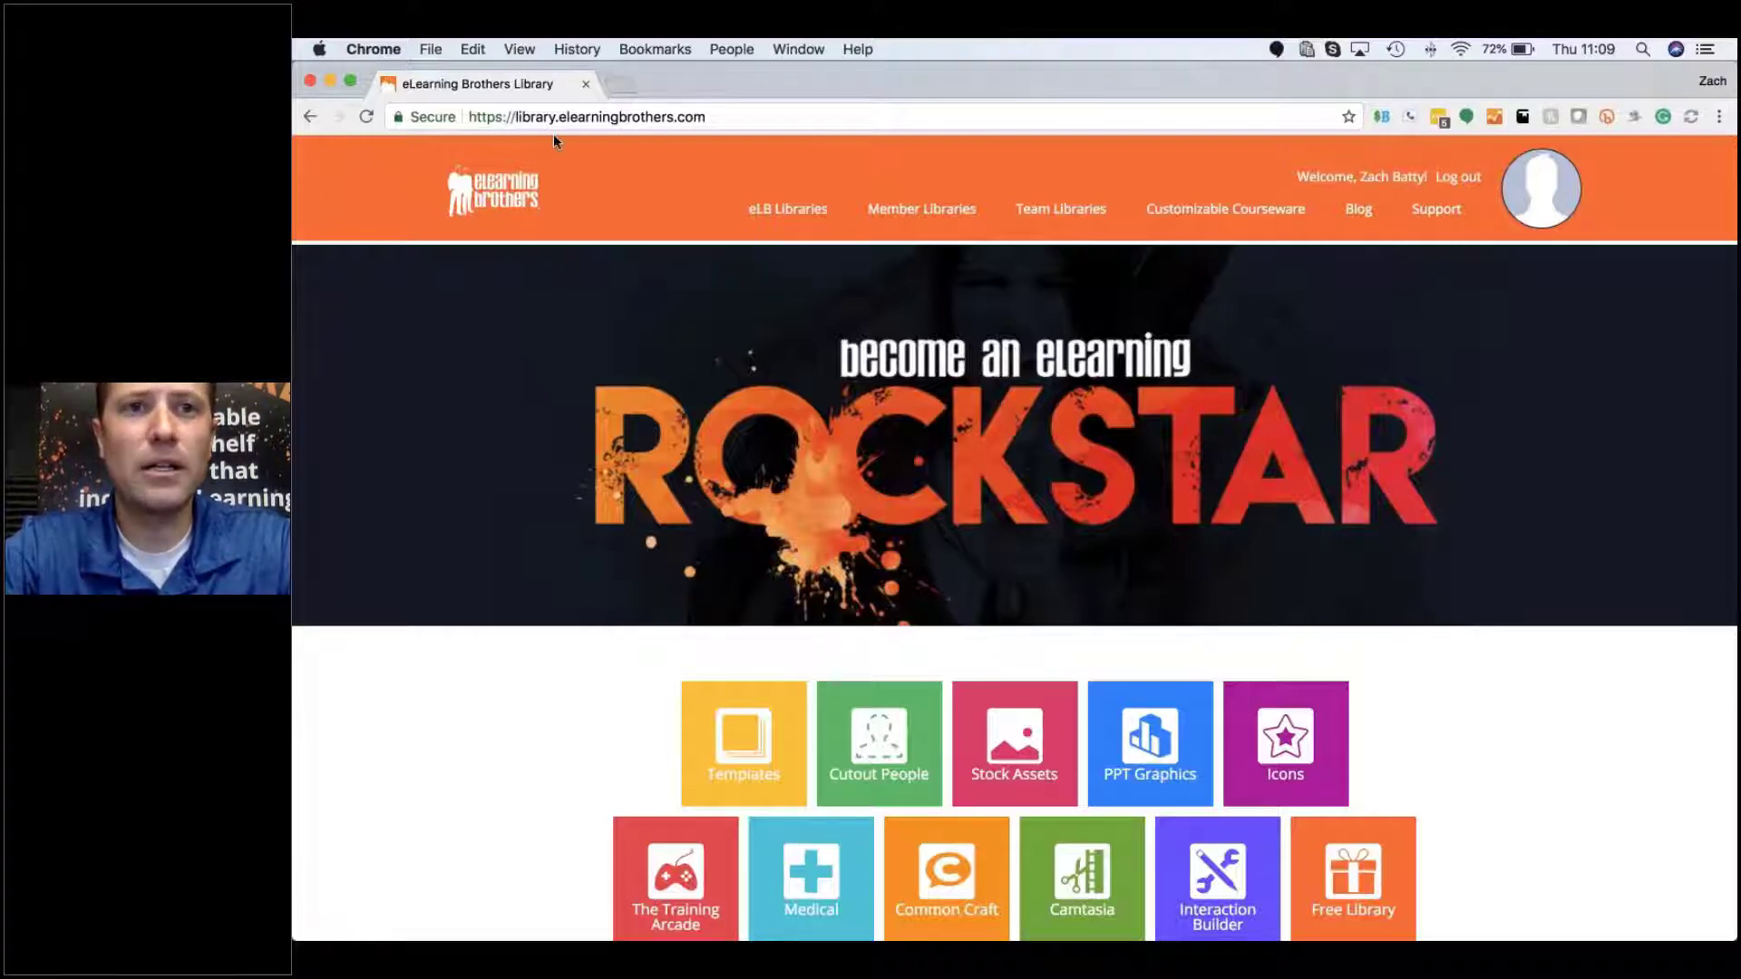
Step: Highlight the library URL, scroll the category tiles, then open the profile from the avatar
drag(520, 116, 695, 116)
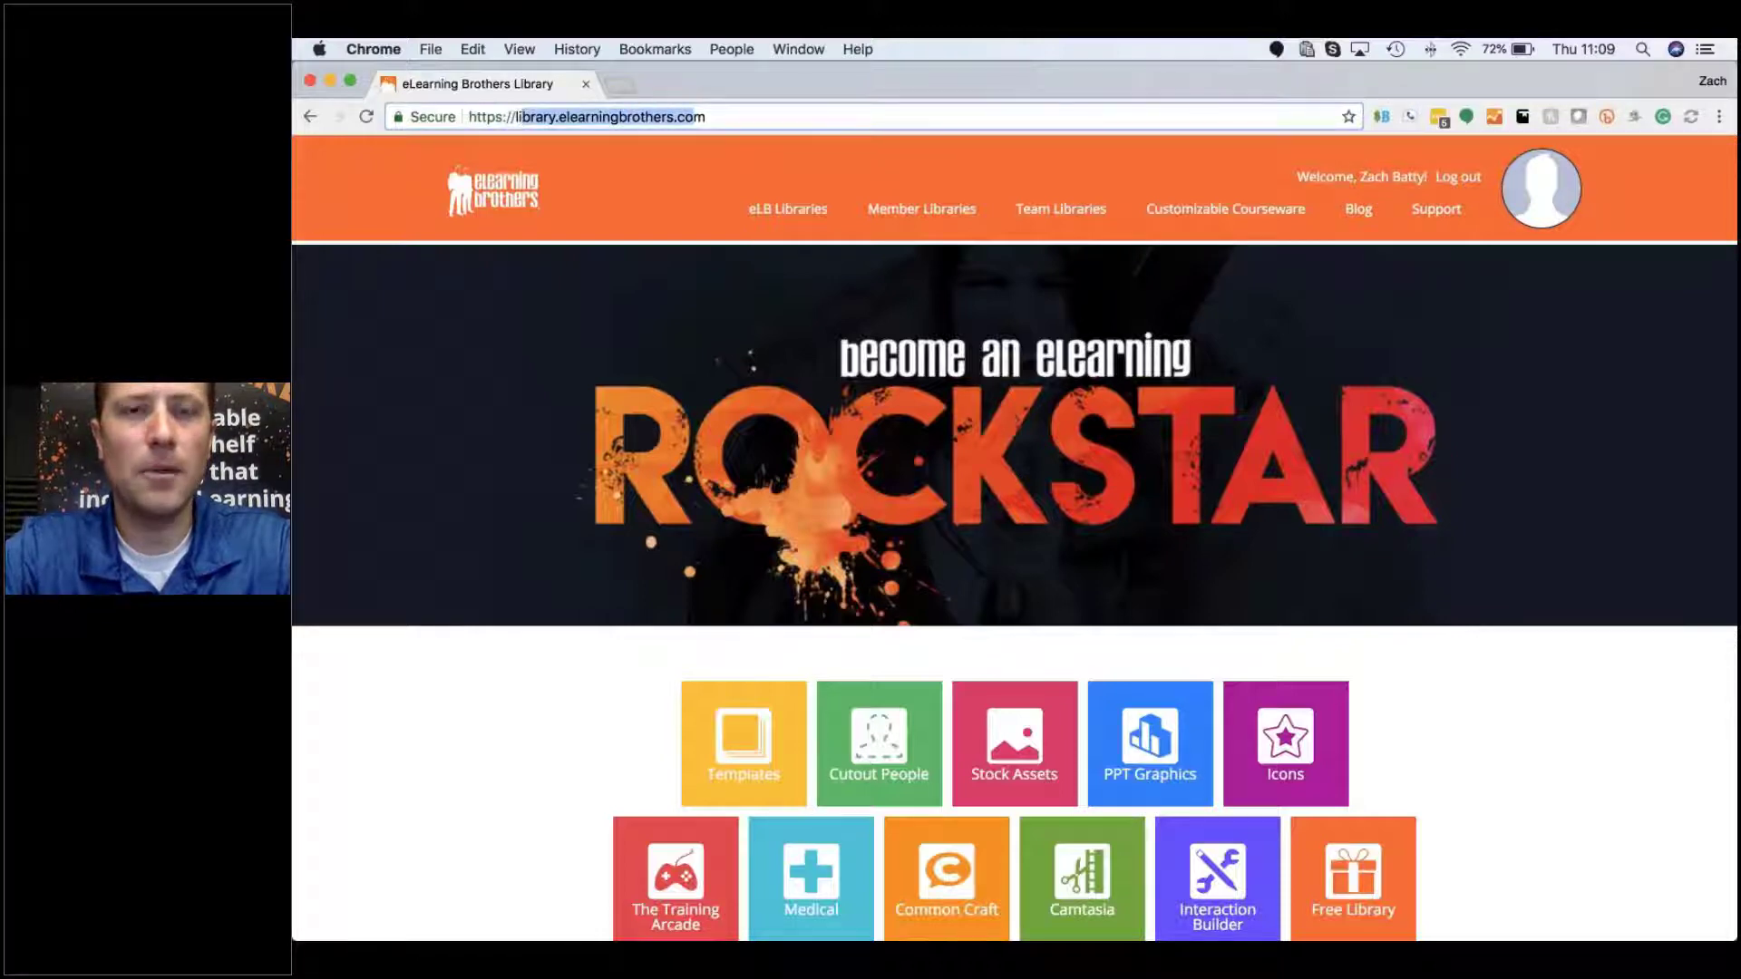
click(530, 712)
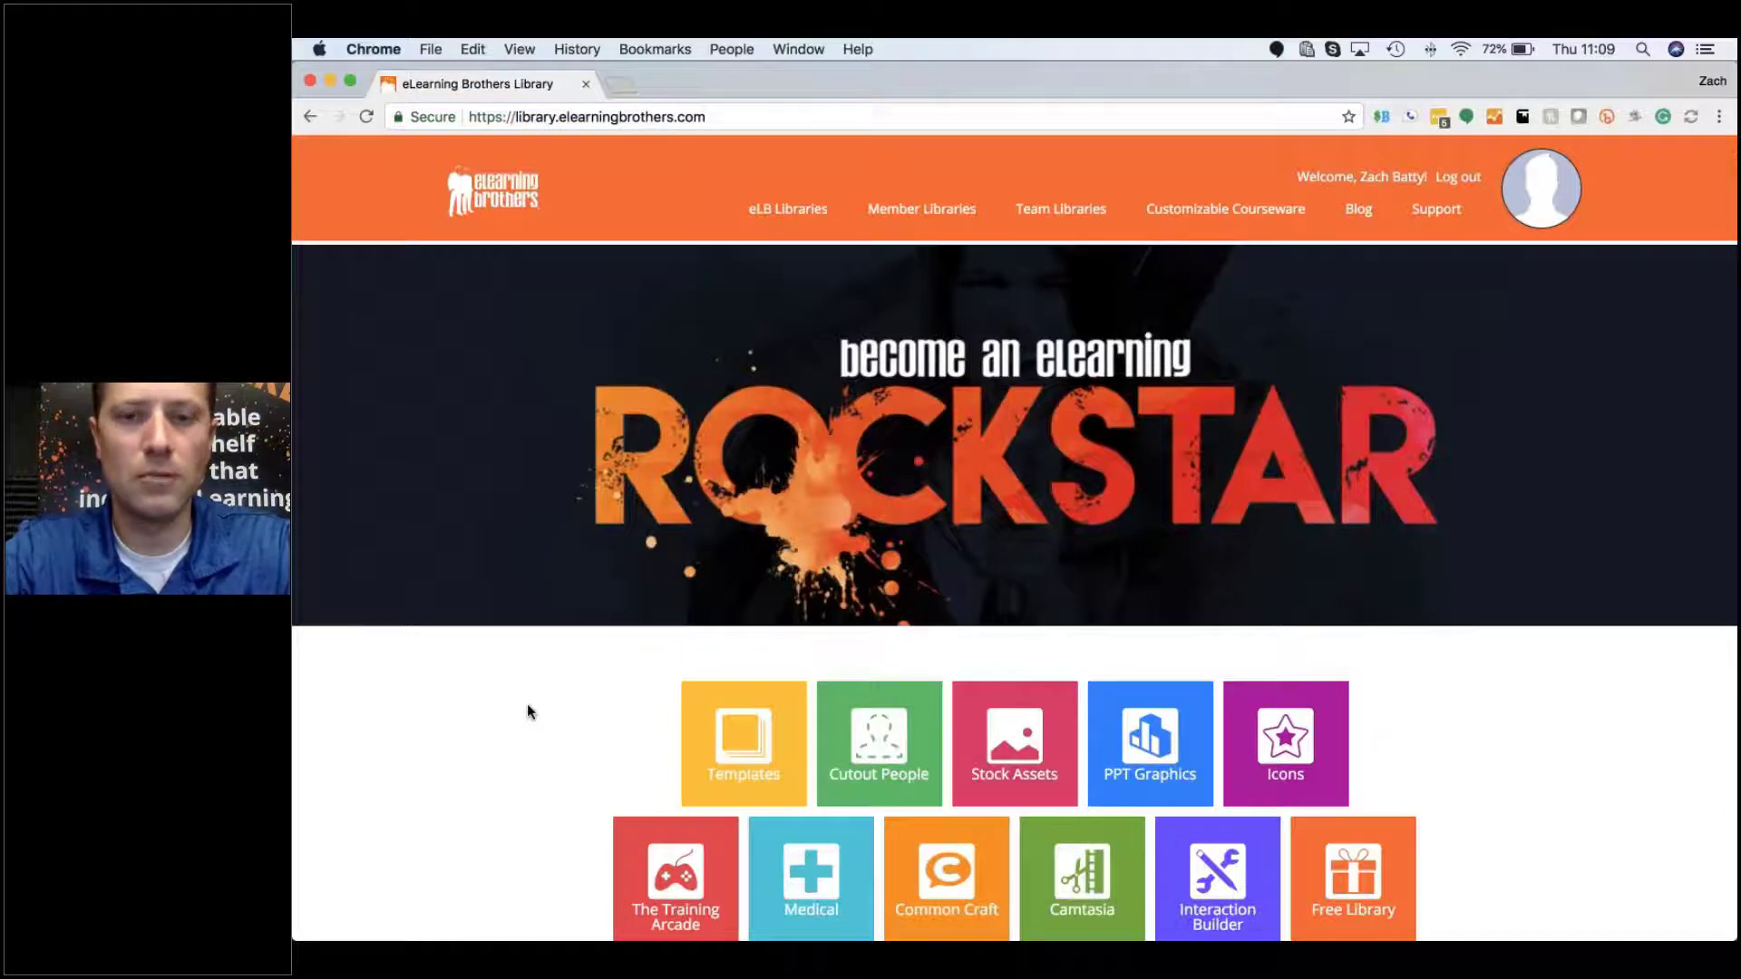
scroll(580, 671, down, 3)
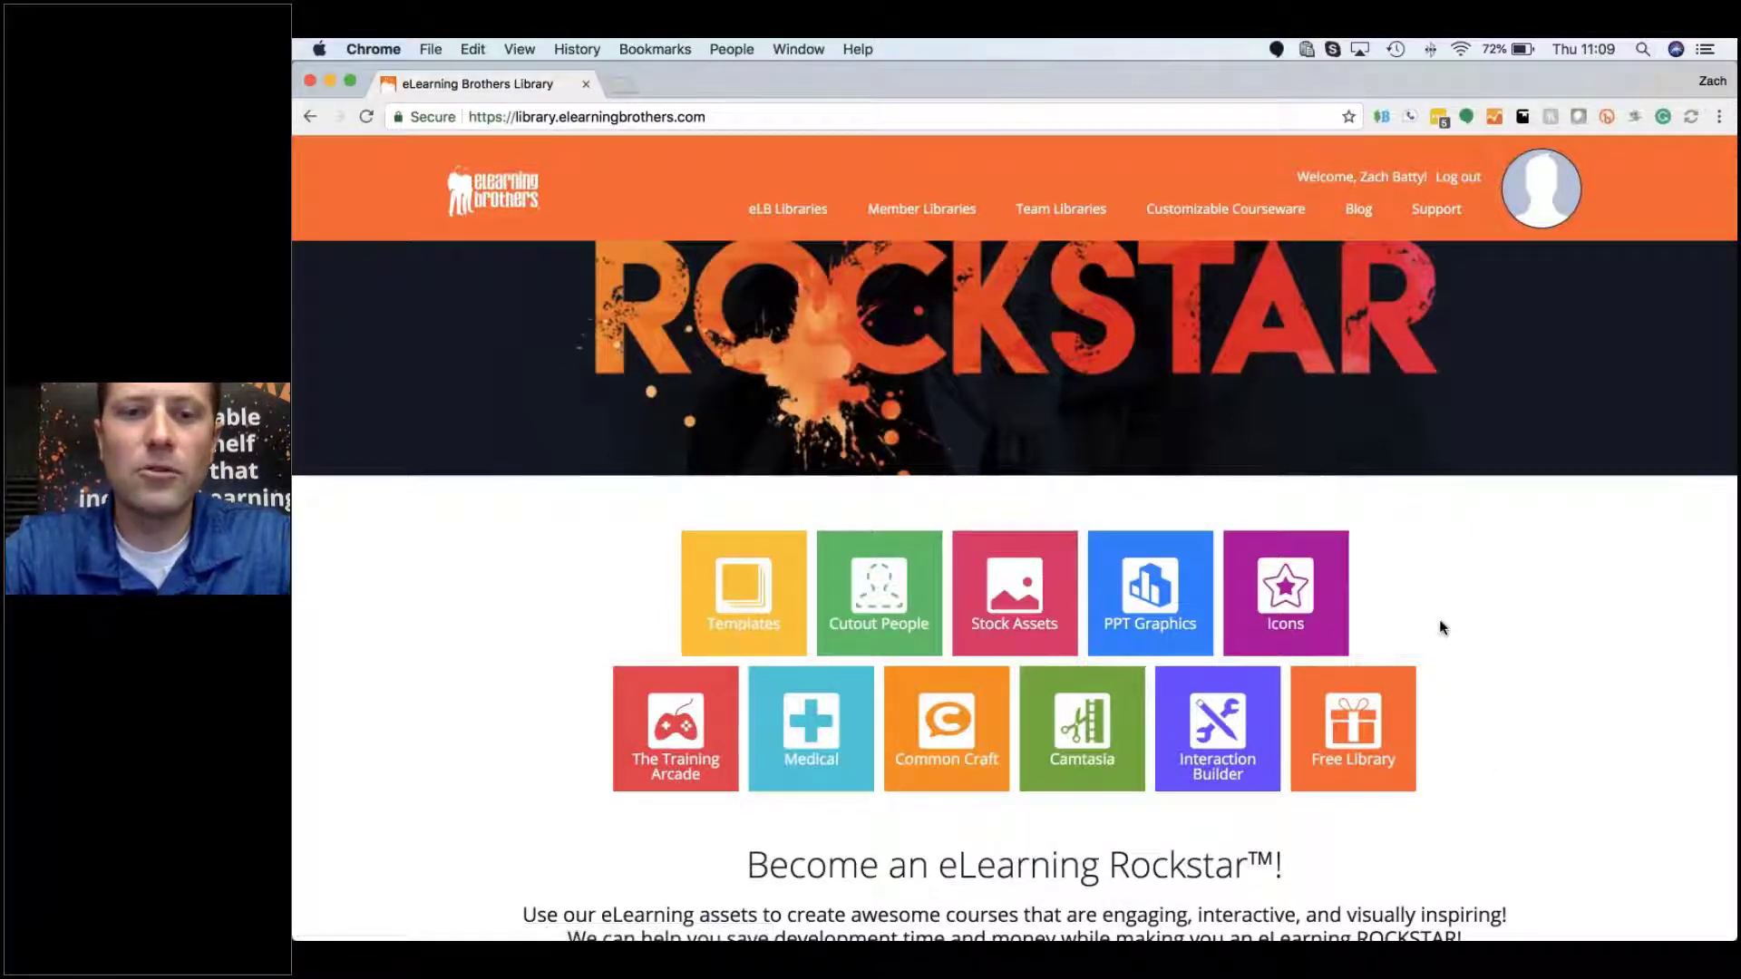
scroll(1422, 624, down, 3)
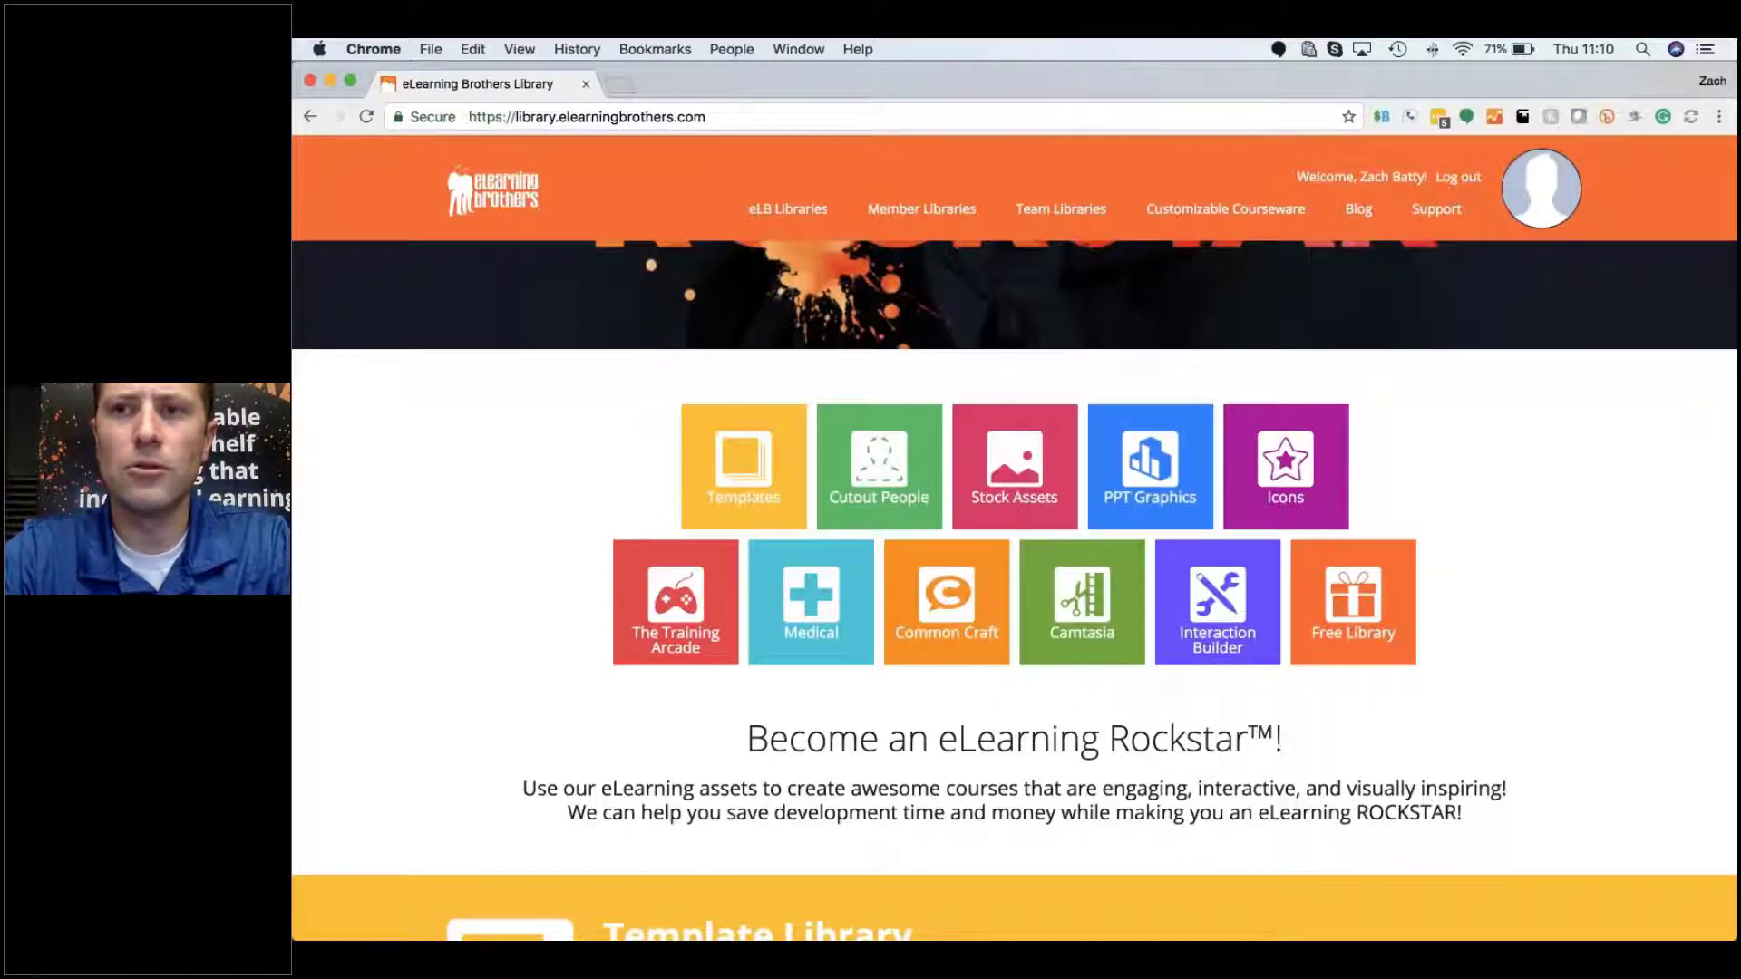
click(1533, 172)
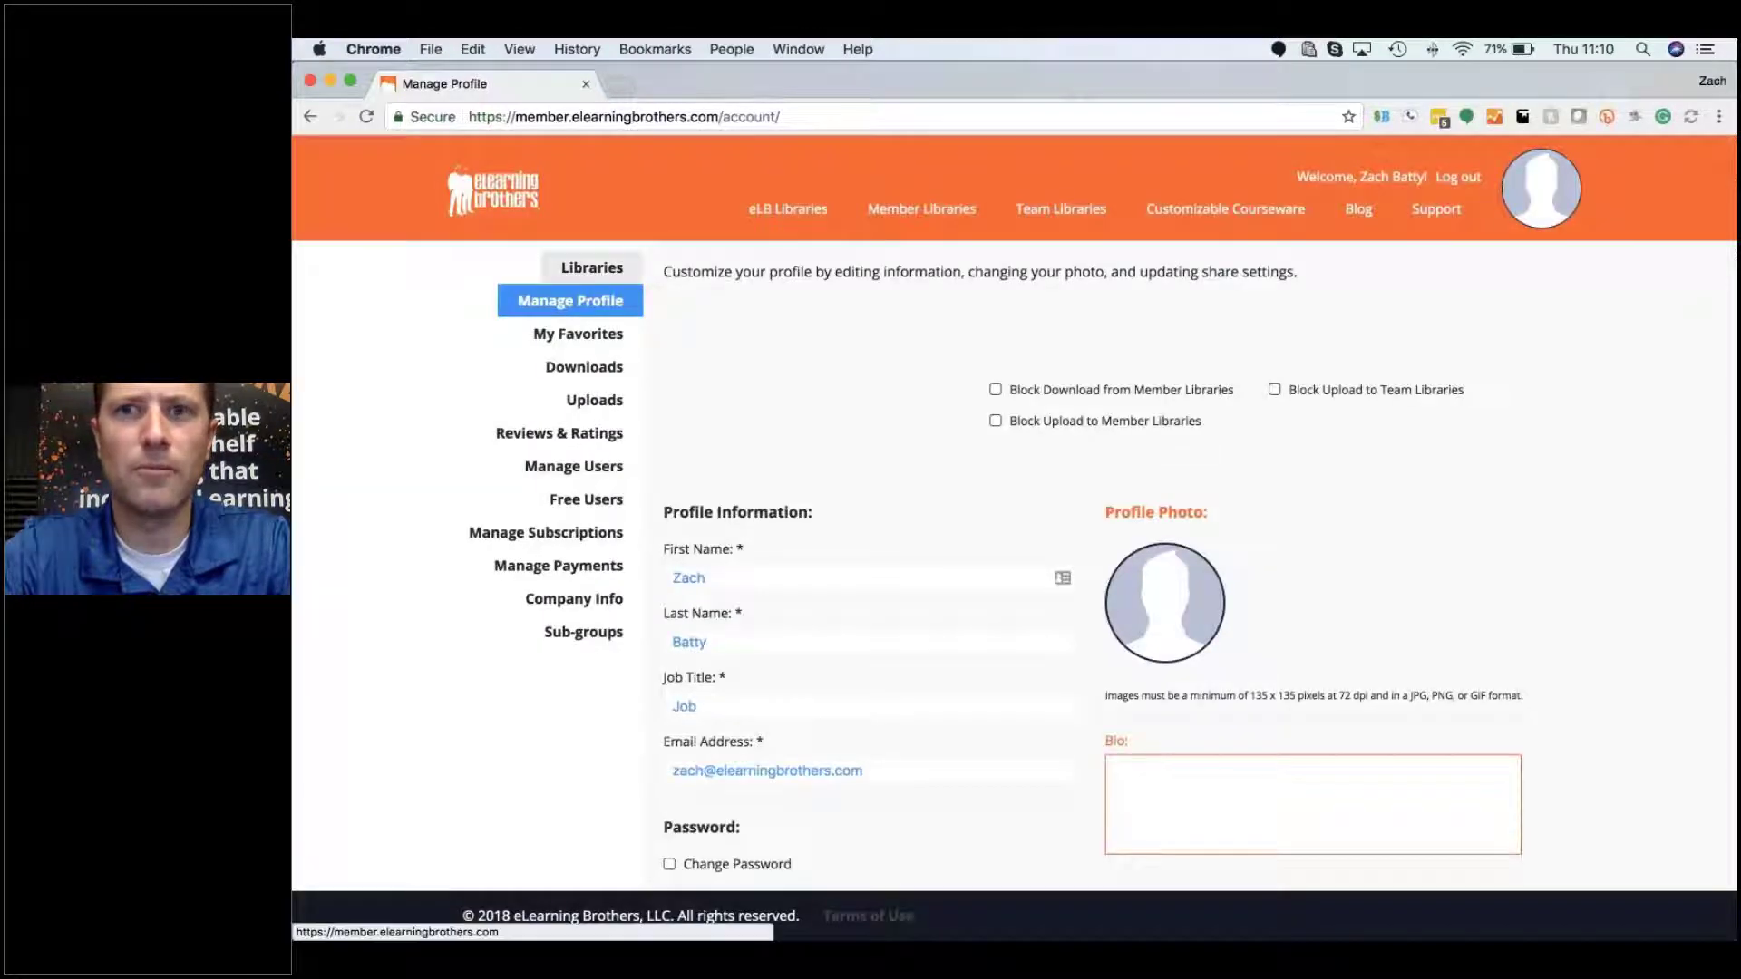
Step: Return to the library home, reopen Manage Profile via the Welcome name, and view Libraries
click(308, 120)
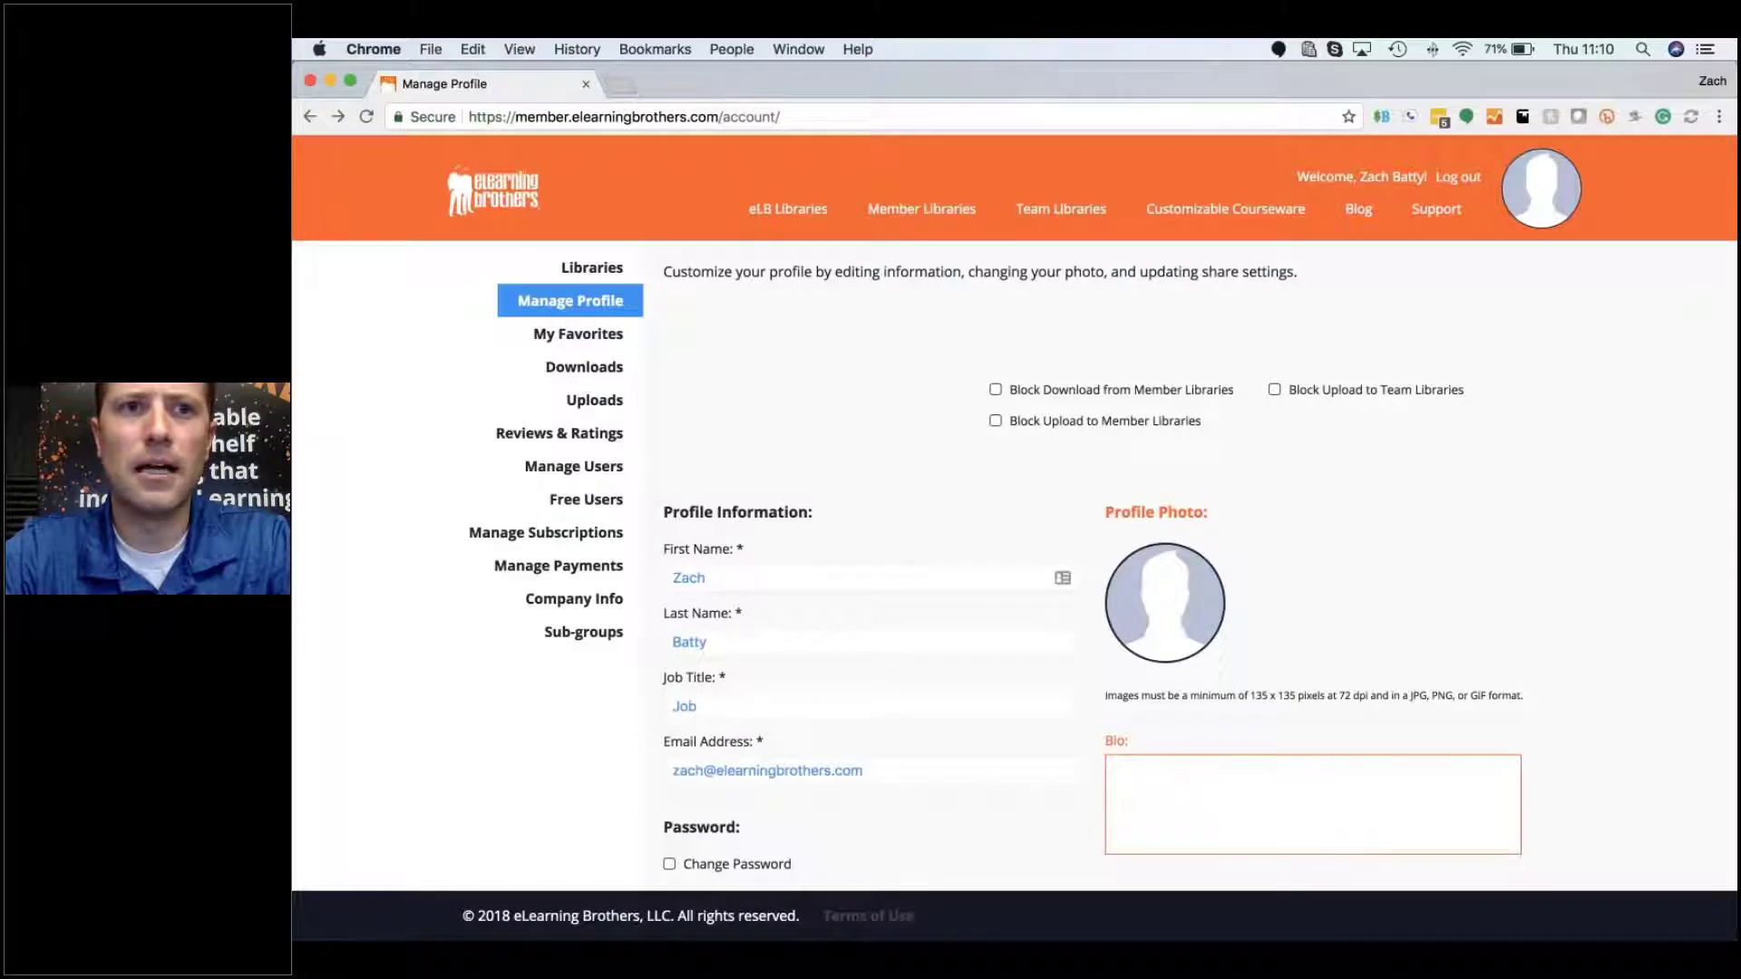
click(309, 120)
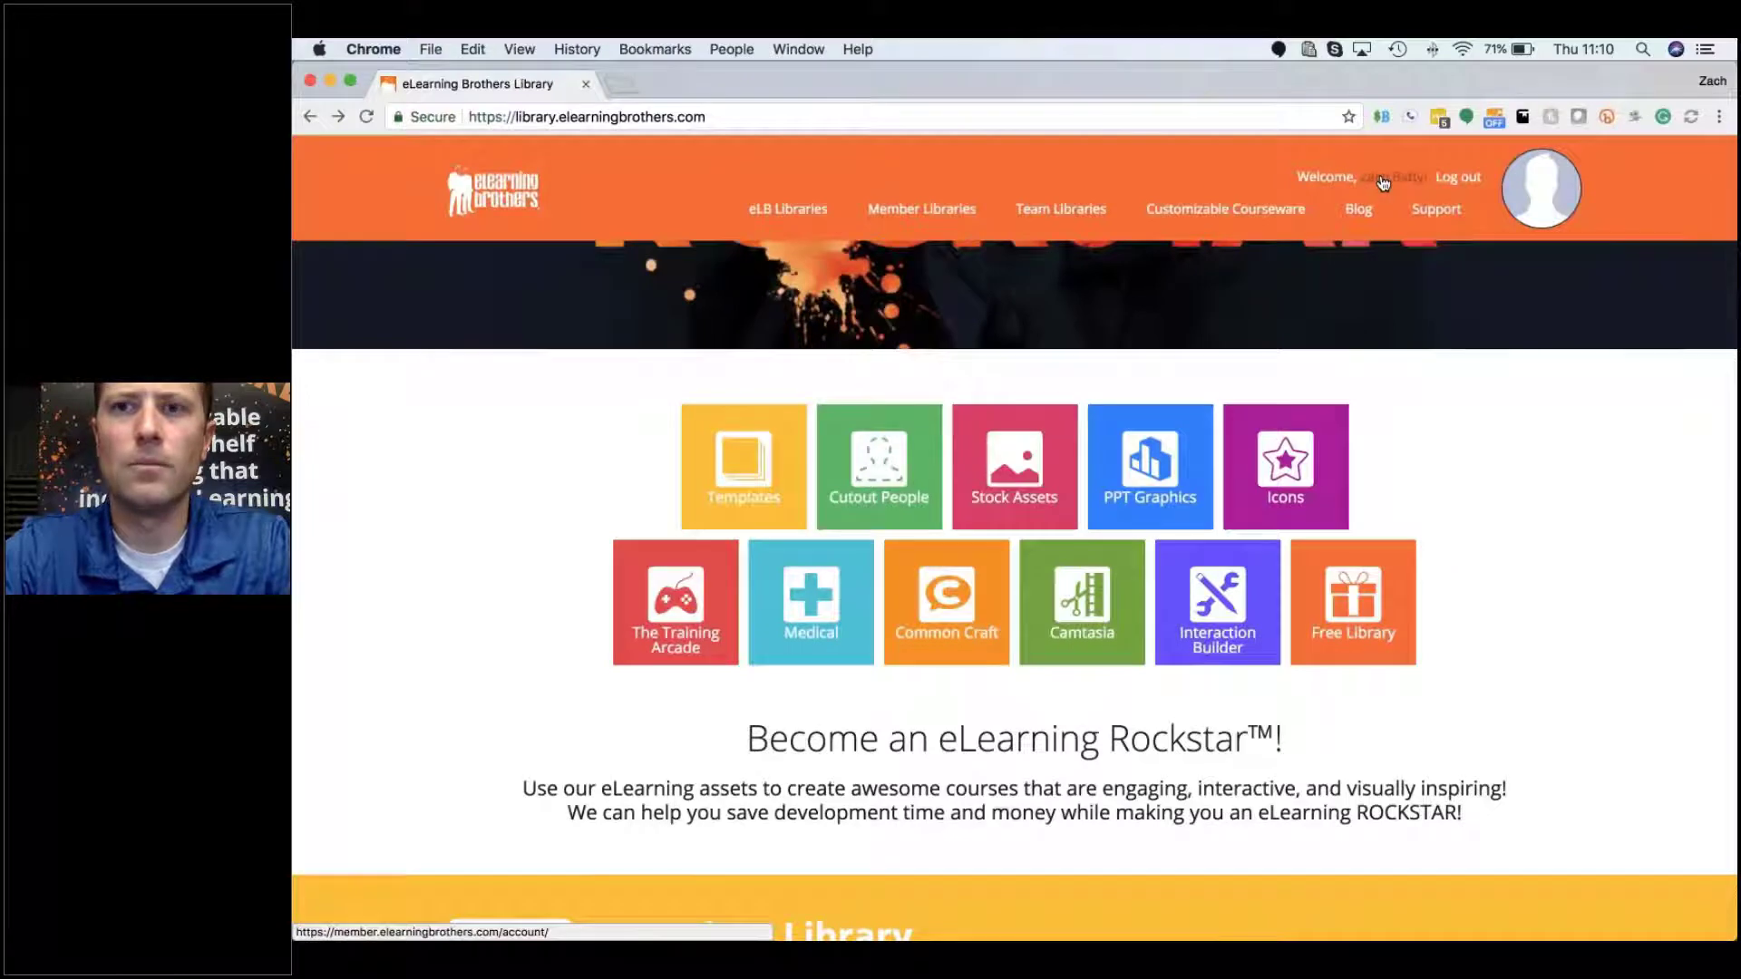
click(1383, 179)
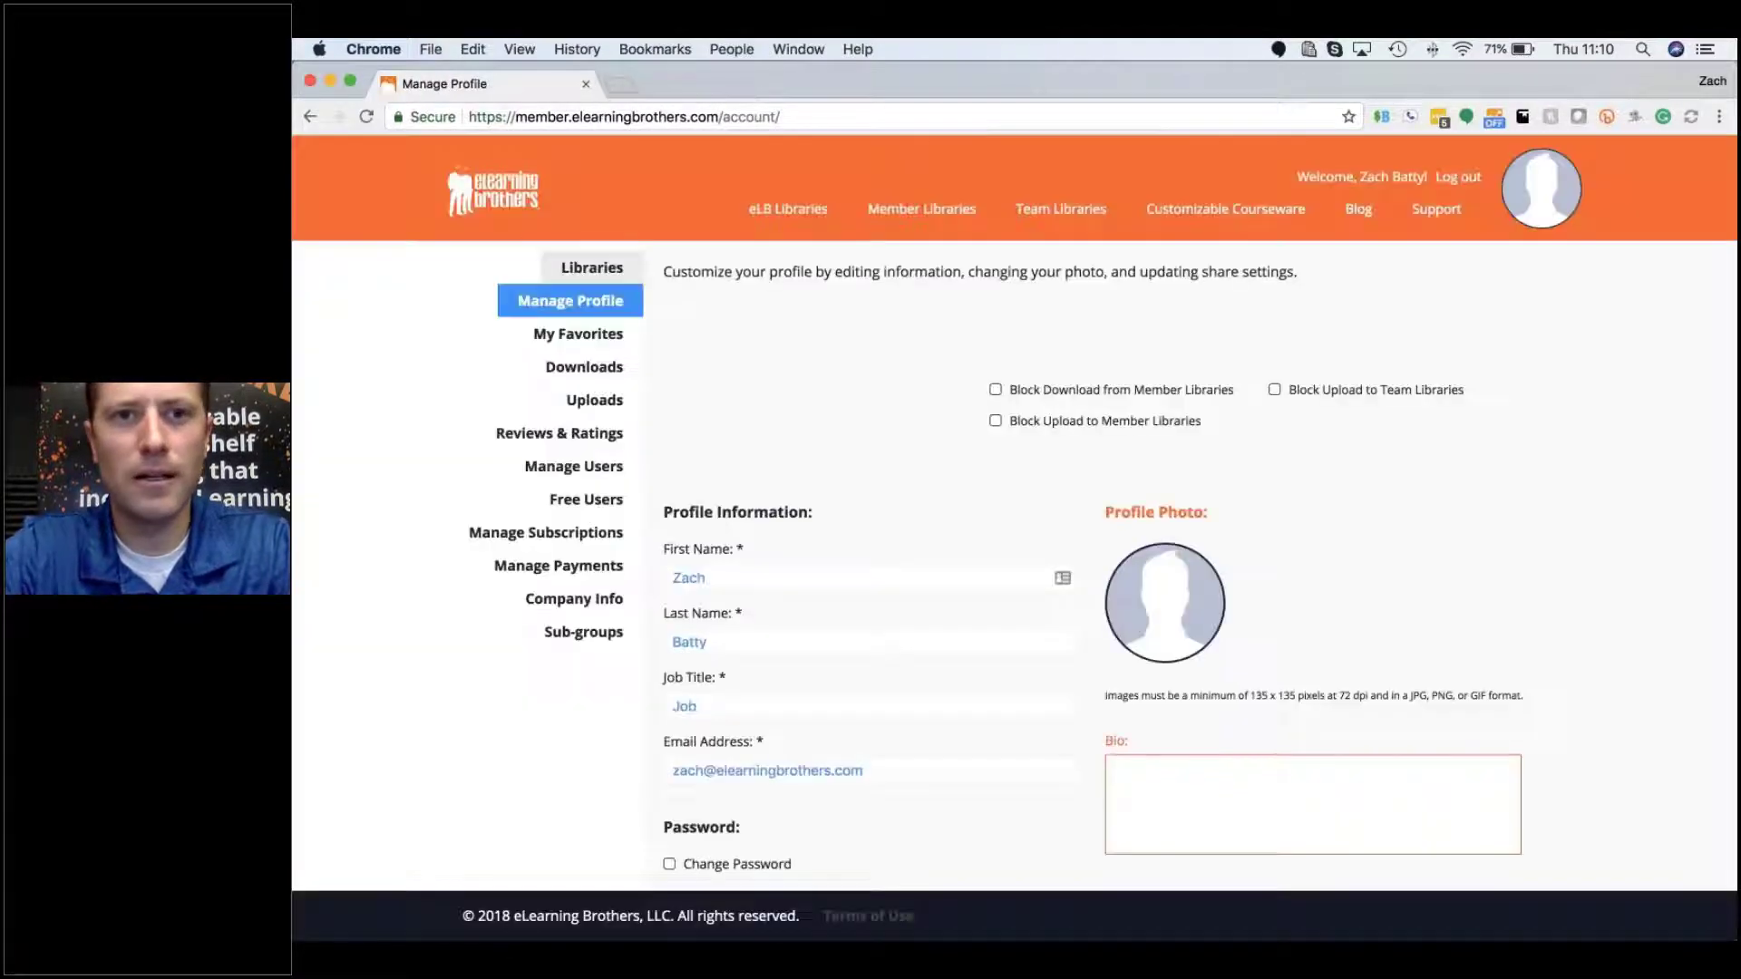
click(595, 280)
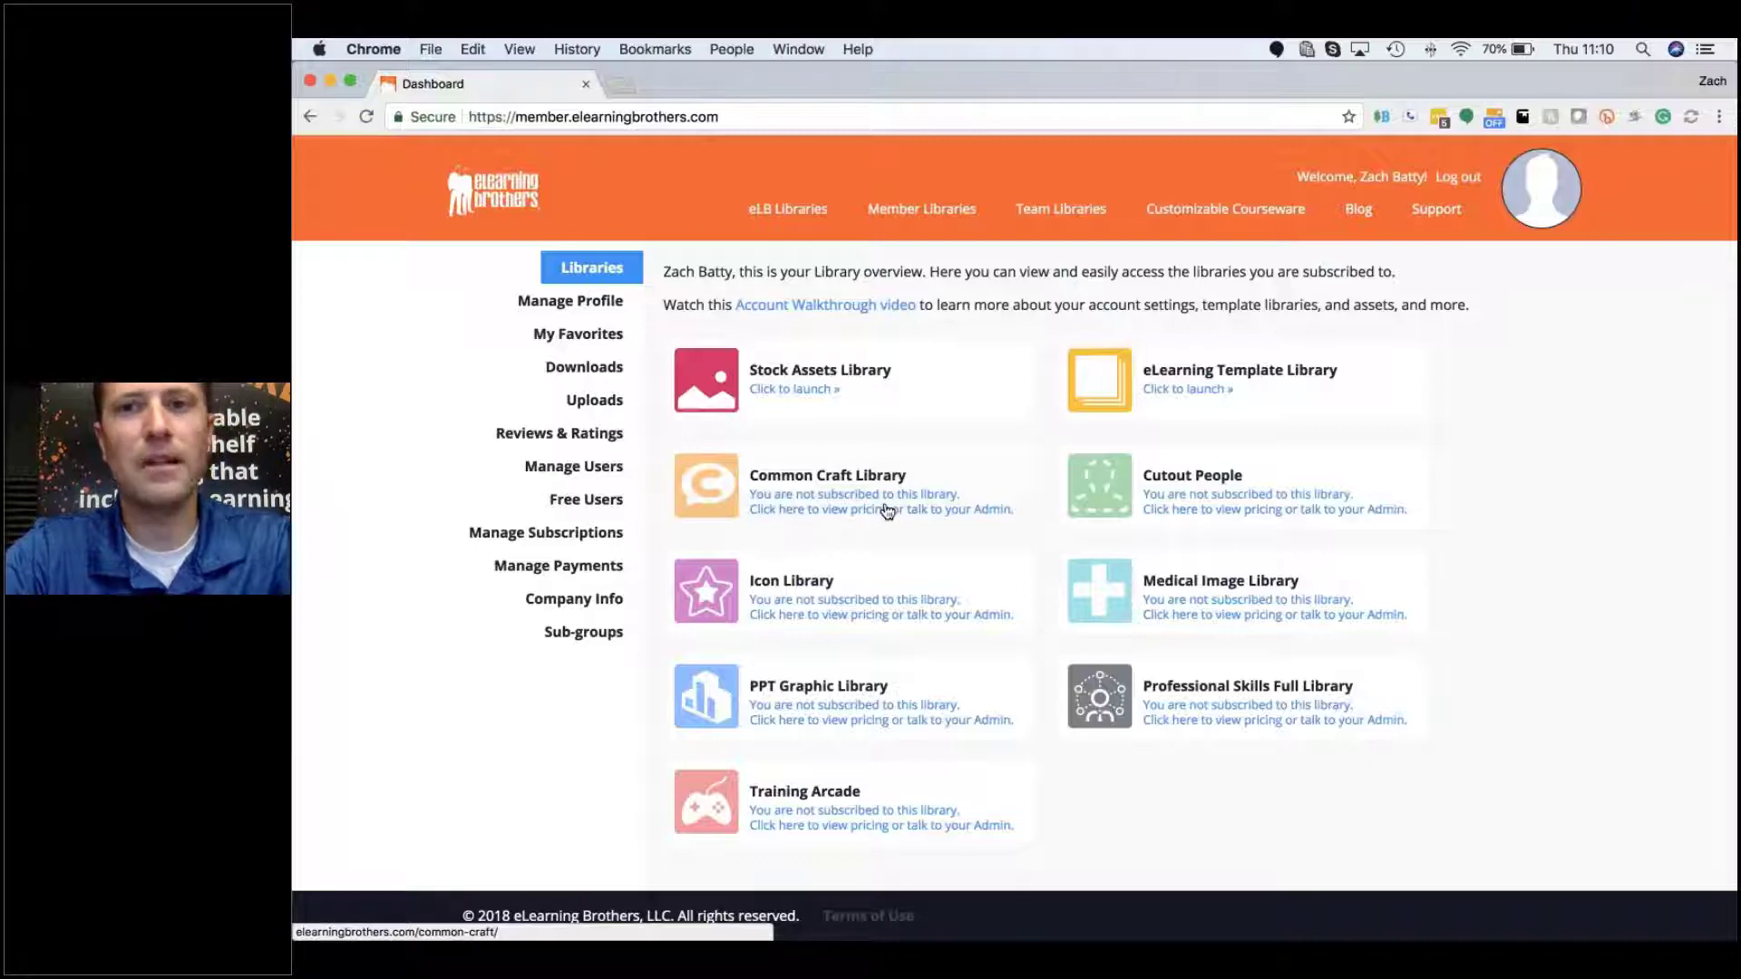
Step: View the Common Craft Library pricing, then go back to Manage Profile
click(827, 497)
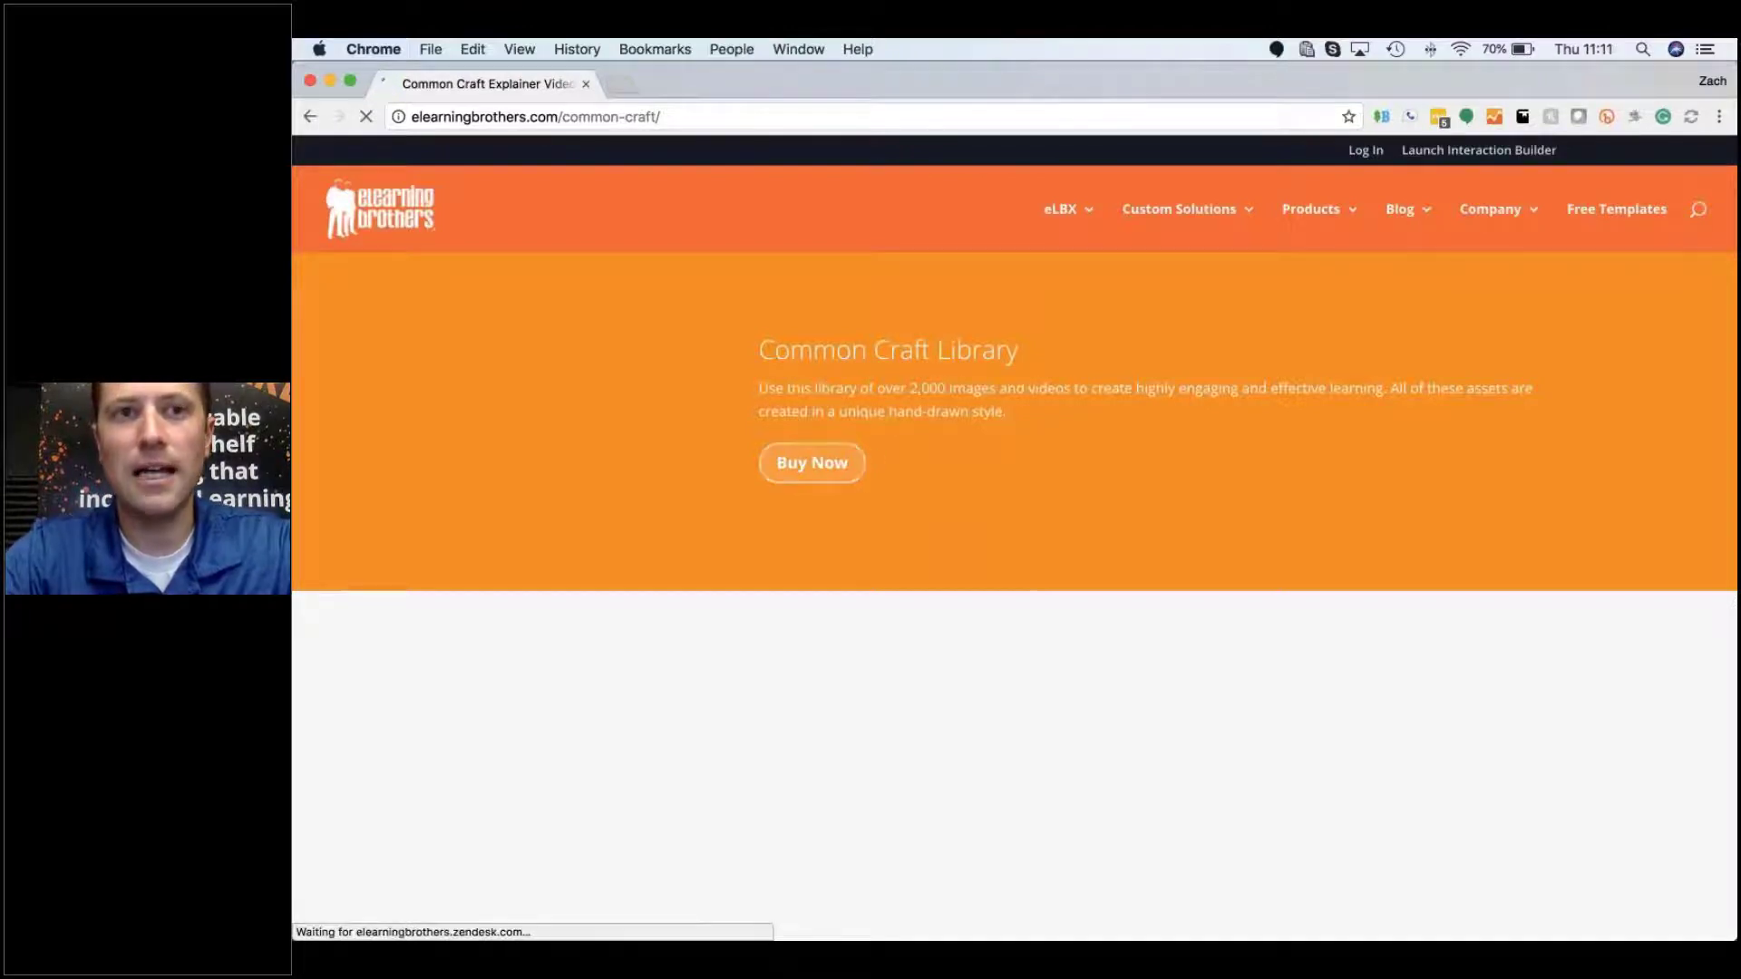
click(309, 117)
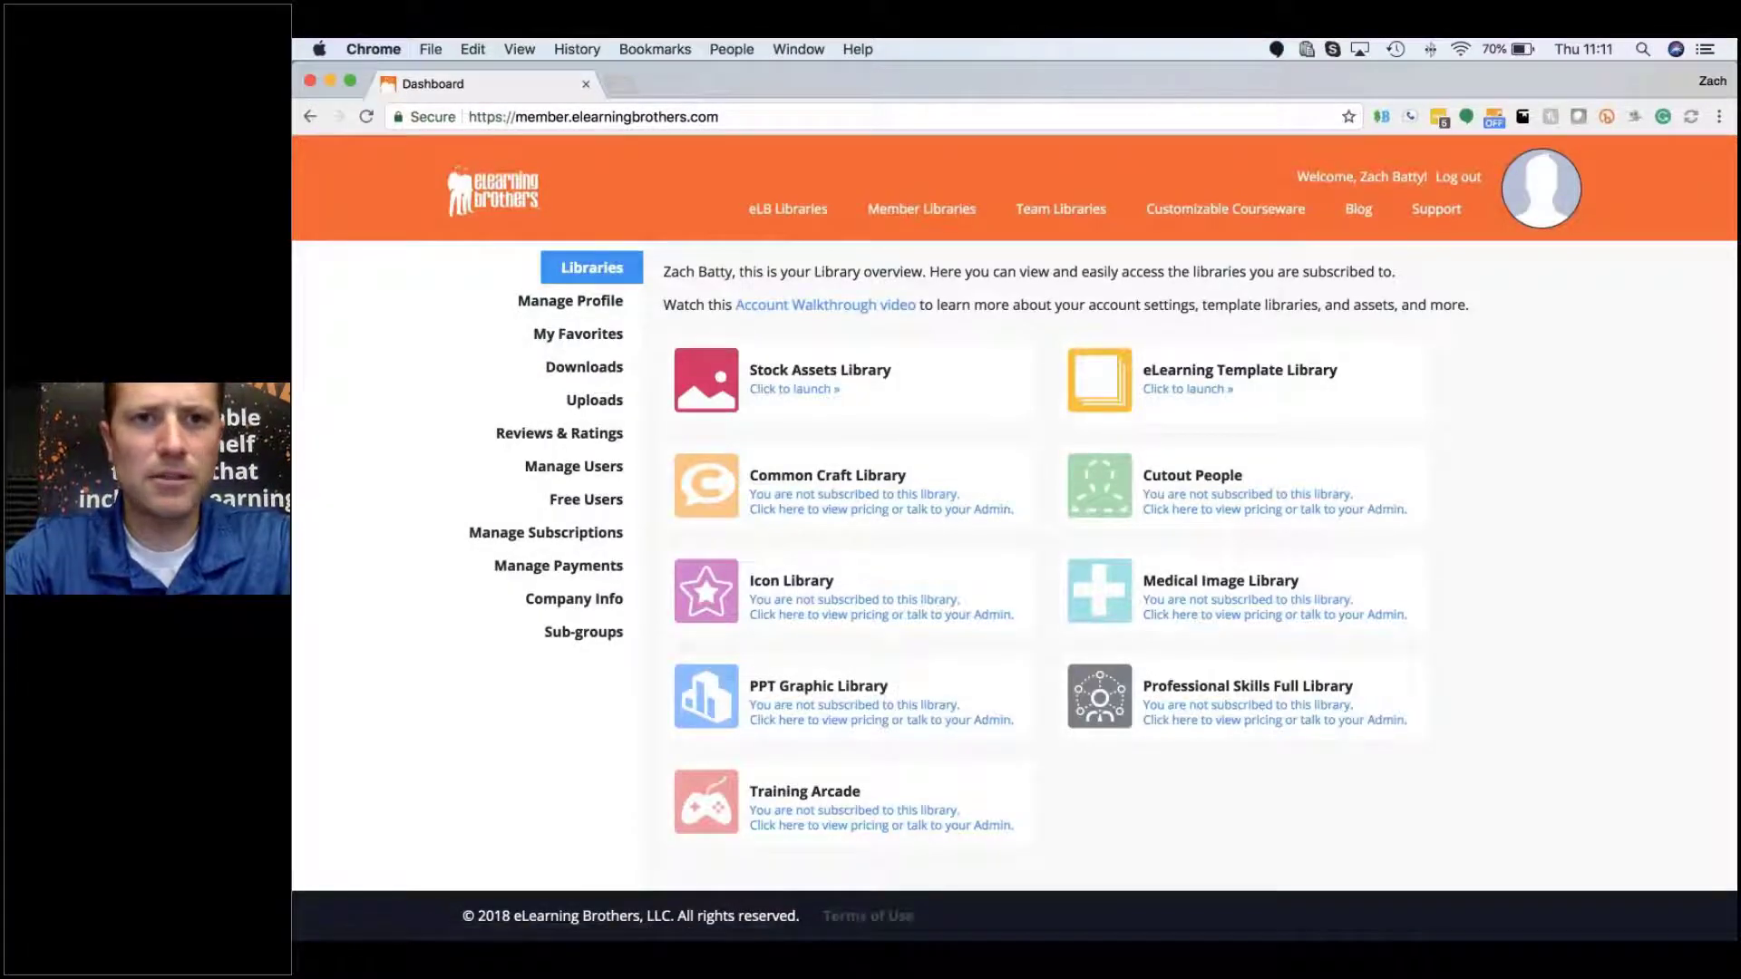
click(587, 304)
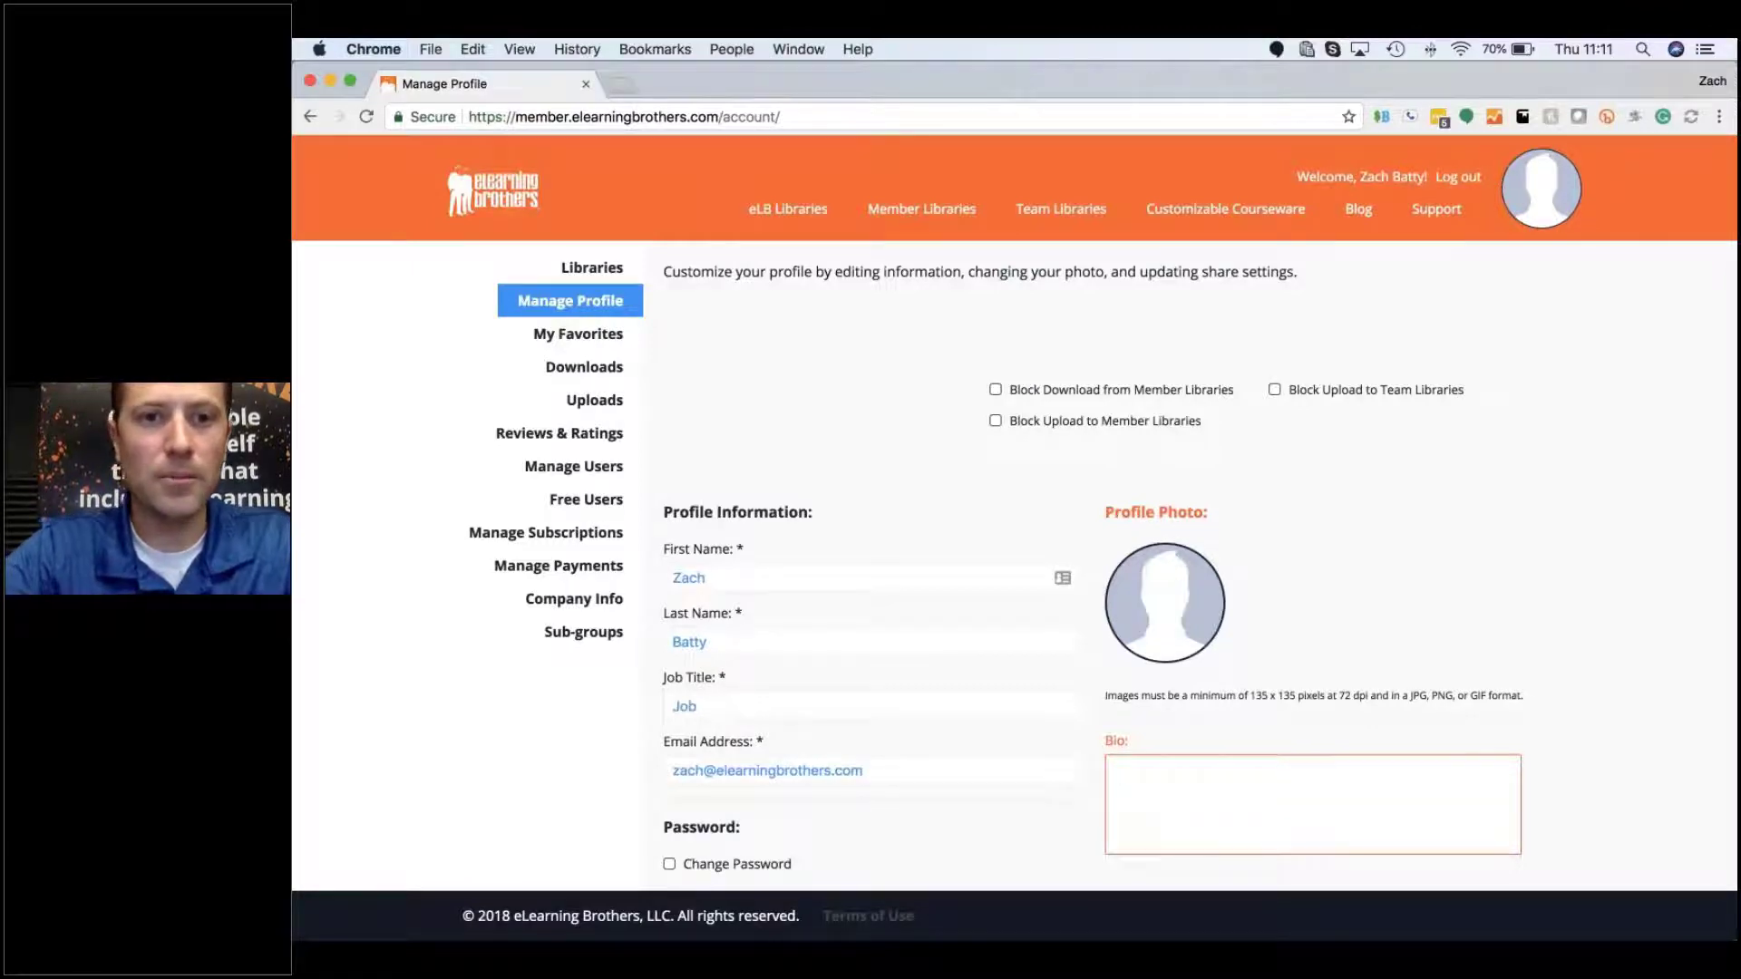
Step: Scroll through the Manage Profile form and back, then open My Favorites with its seven collections
scroll(838, 606, down, 3)
scroll(839, 606, down, 3)
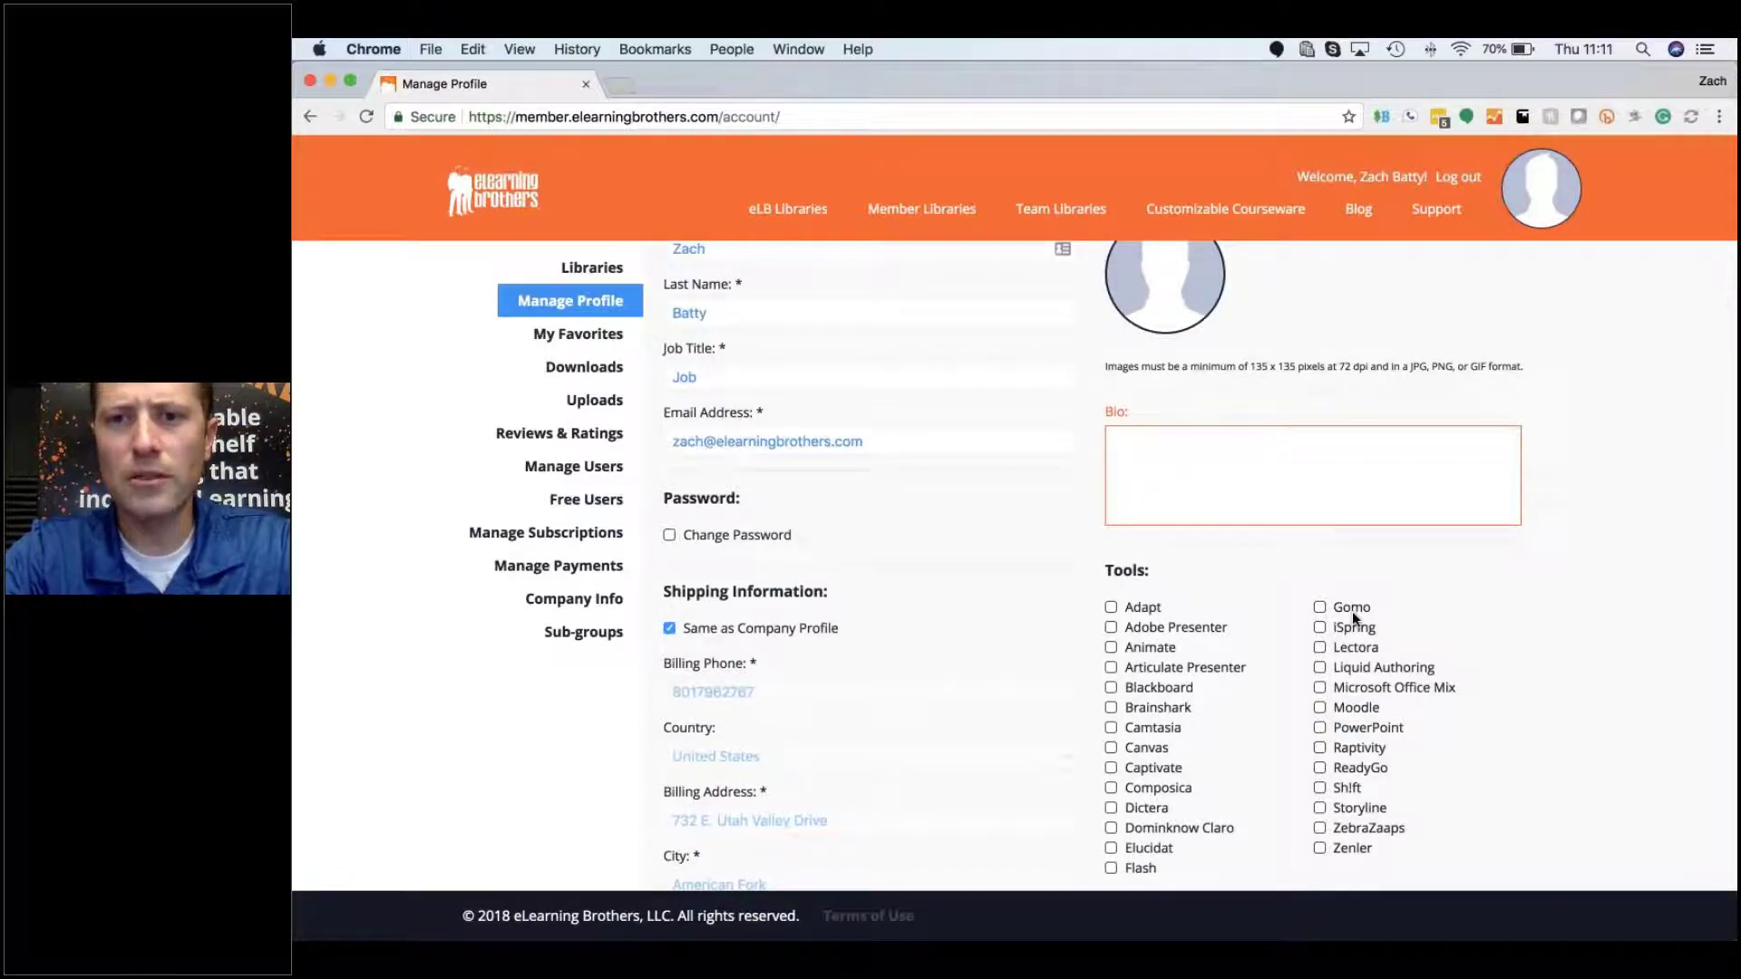
scroll(1199, 666, down, 2)
scroll(1200, 668, down, 5)
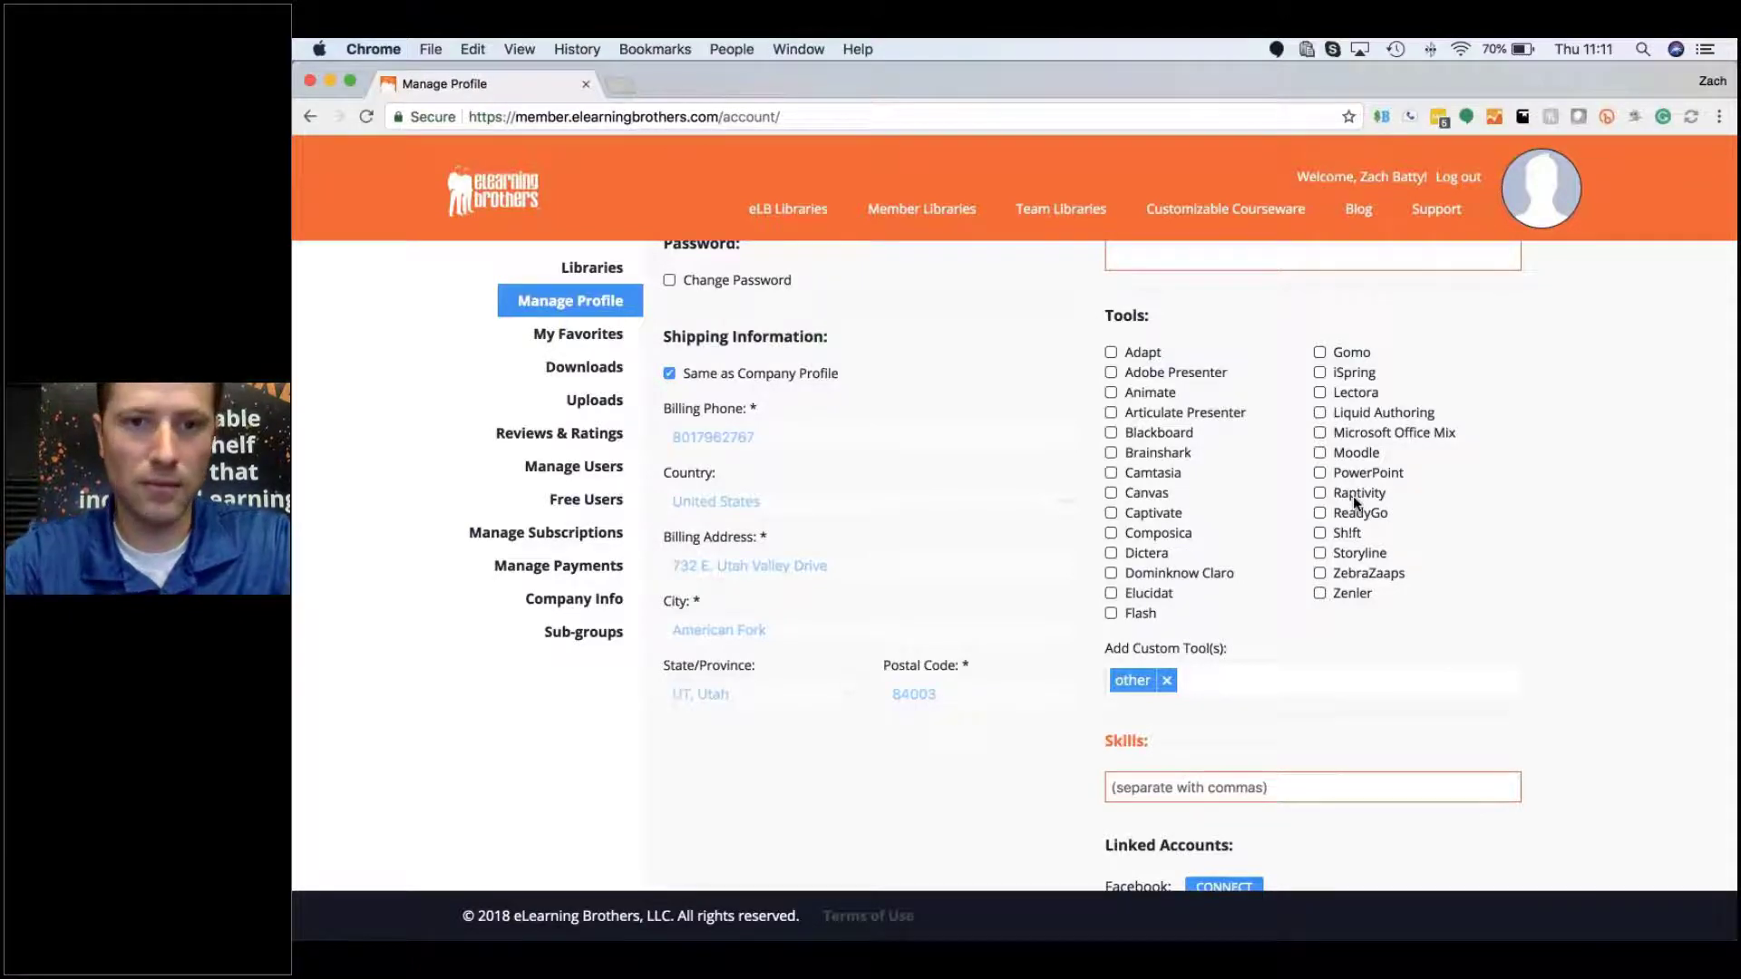
scroll(1333, 470, down, 5)
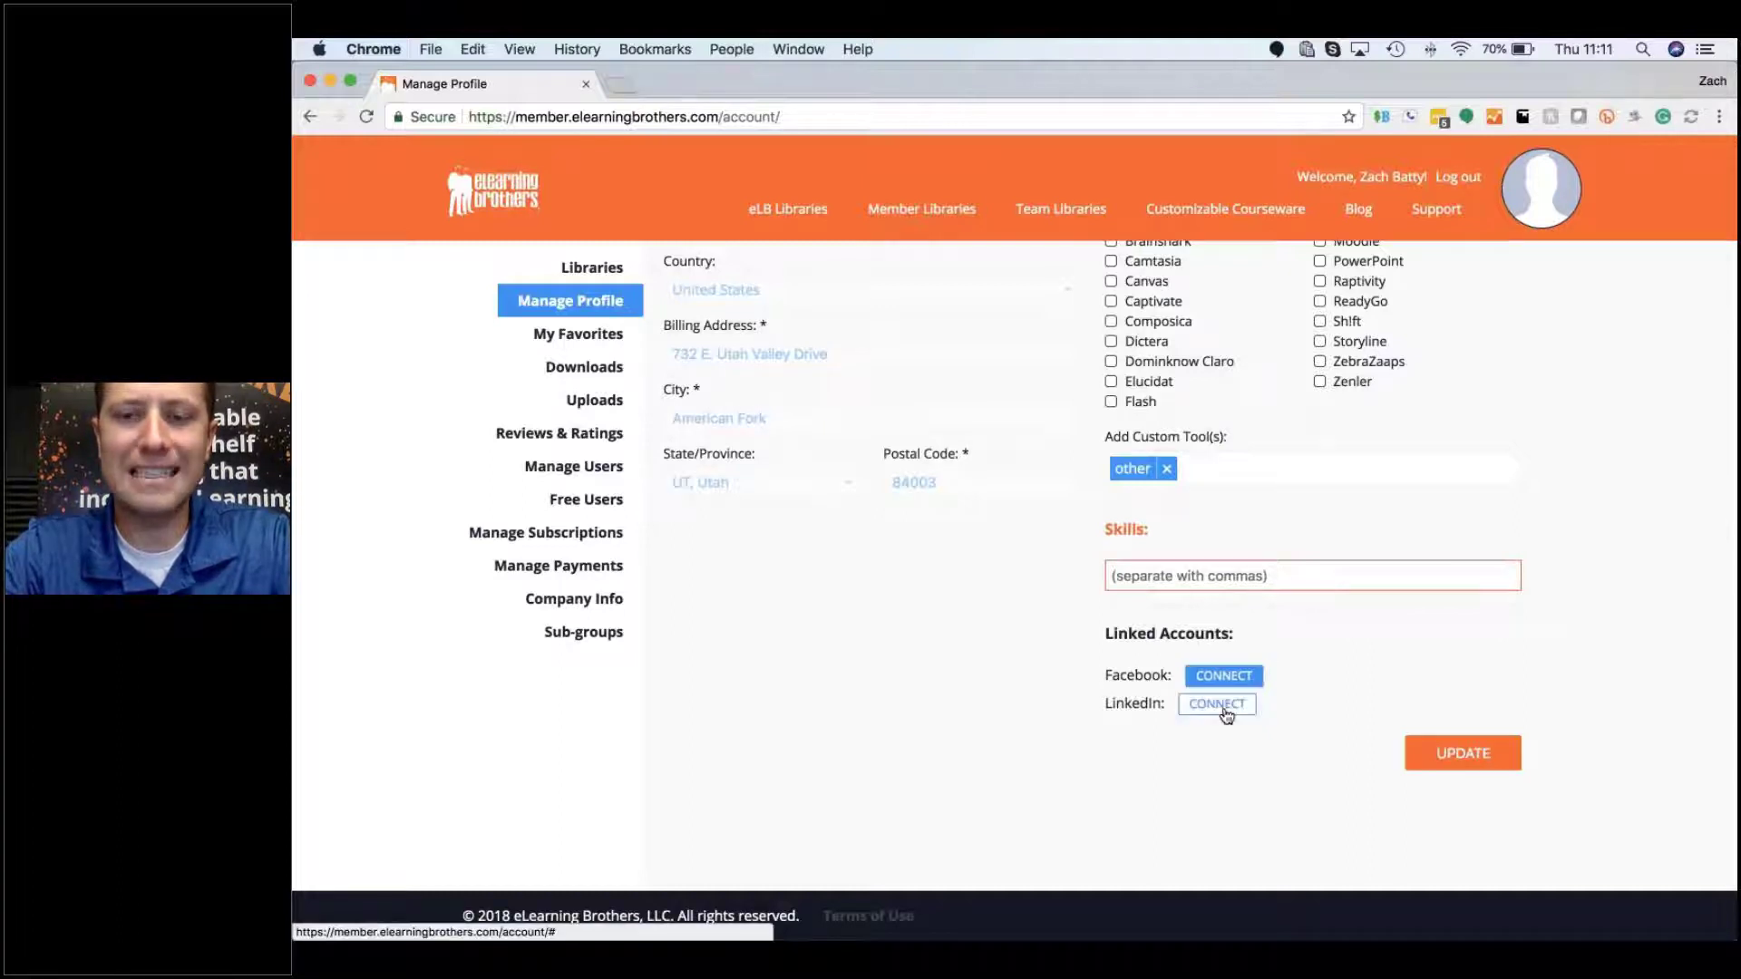
scroll(1305, 634, up, 1)
scroll(1015, 562, up, 4)
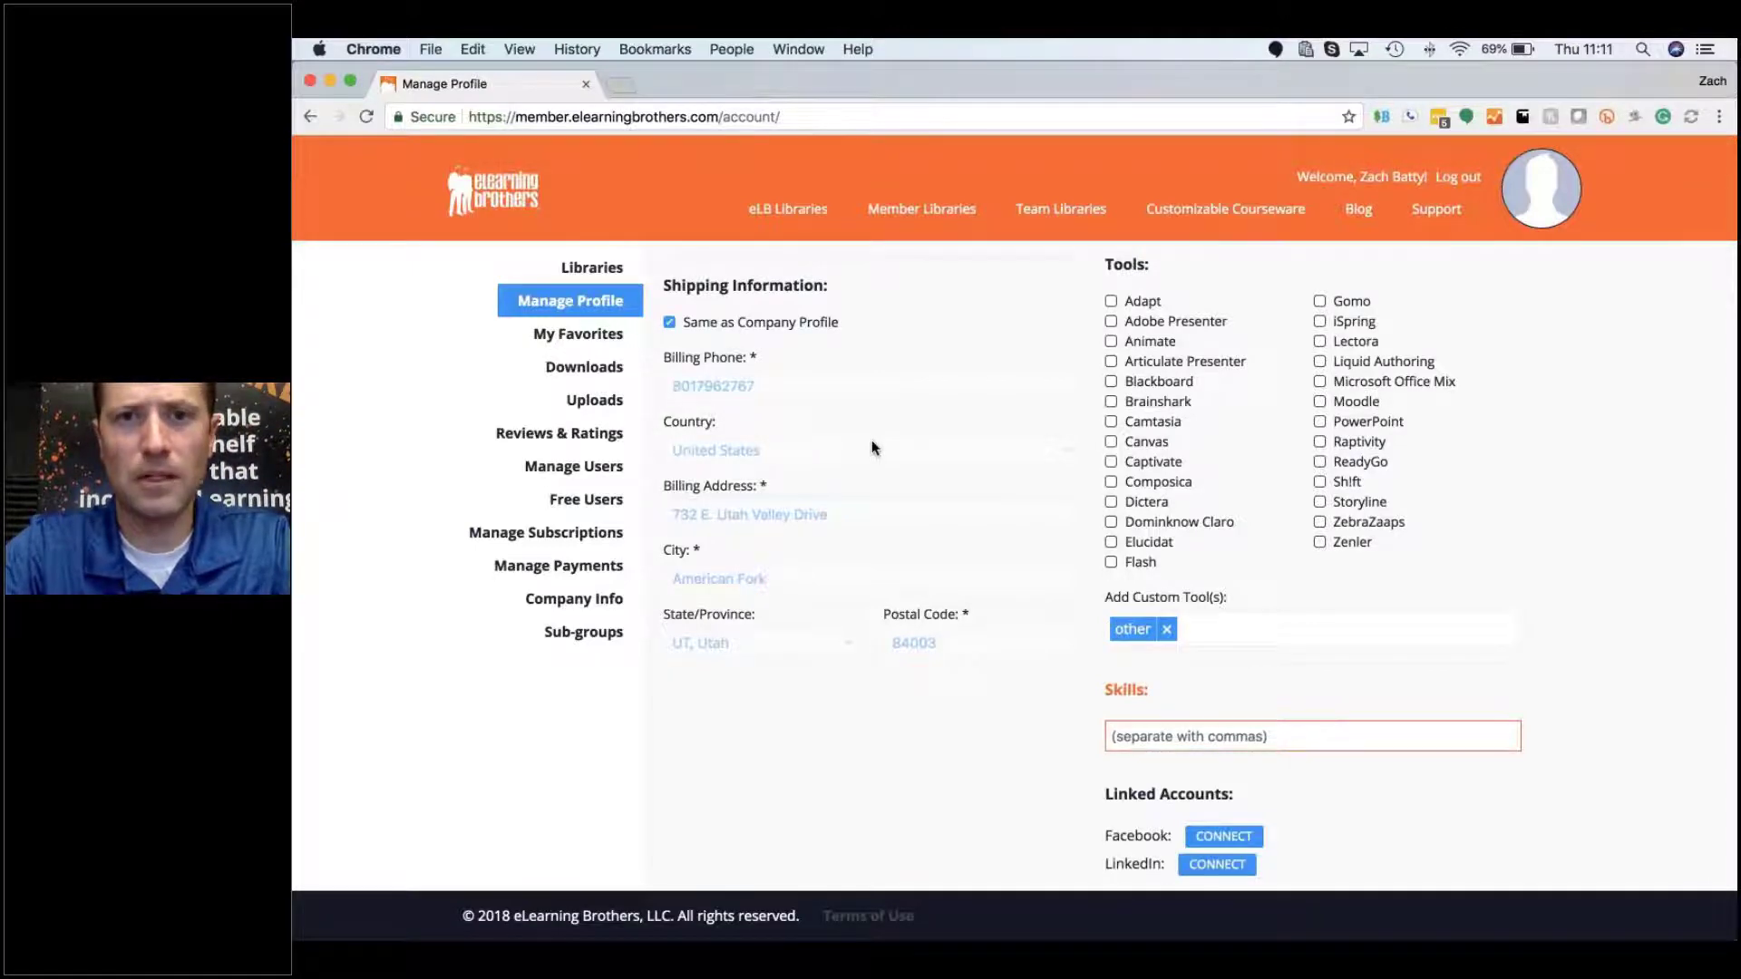
scroll(872, 448, up, 8)
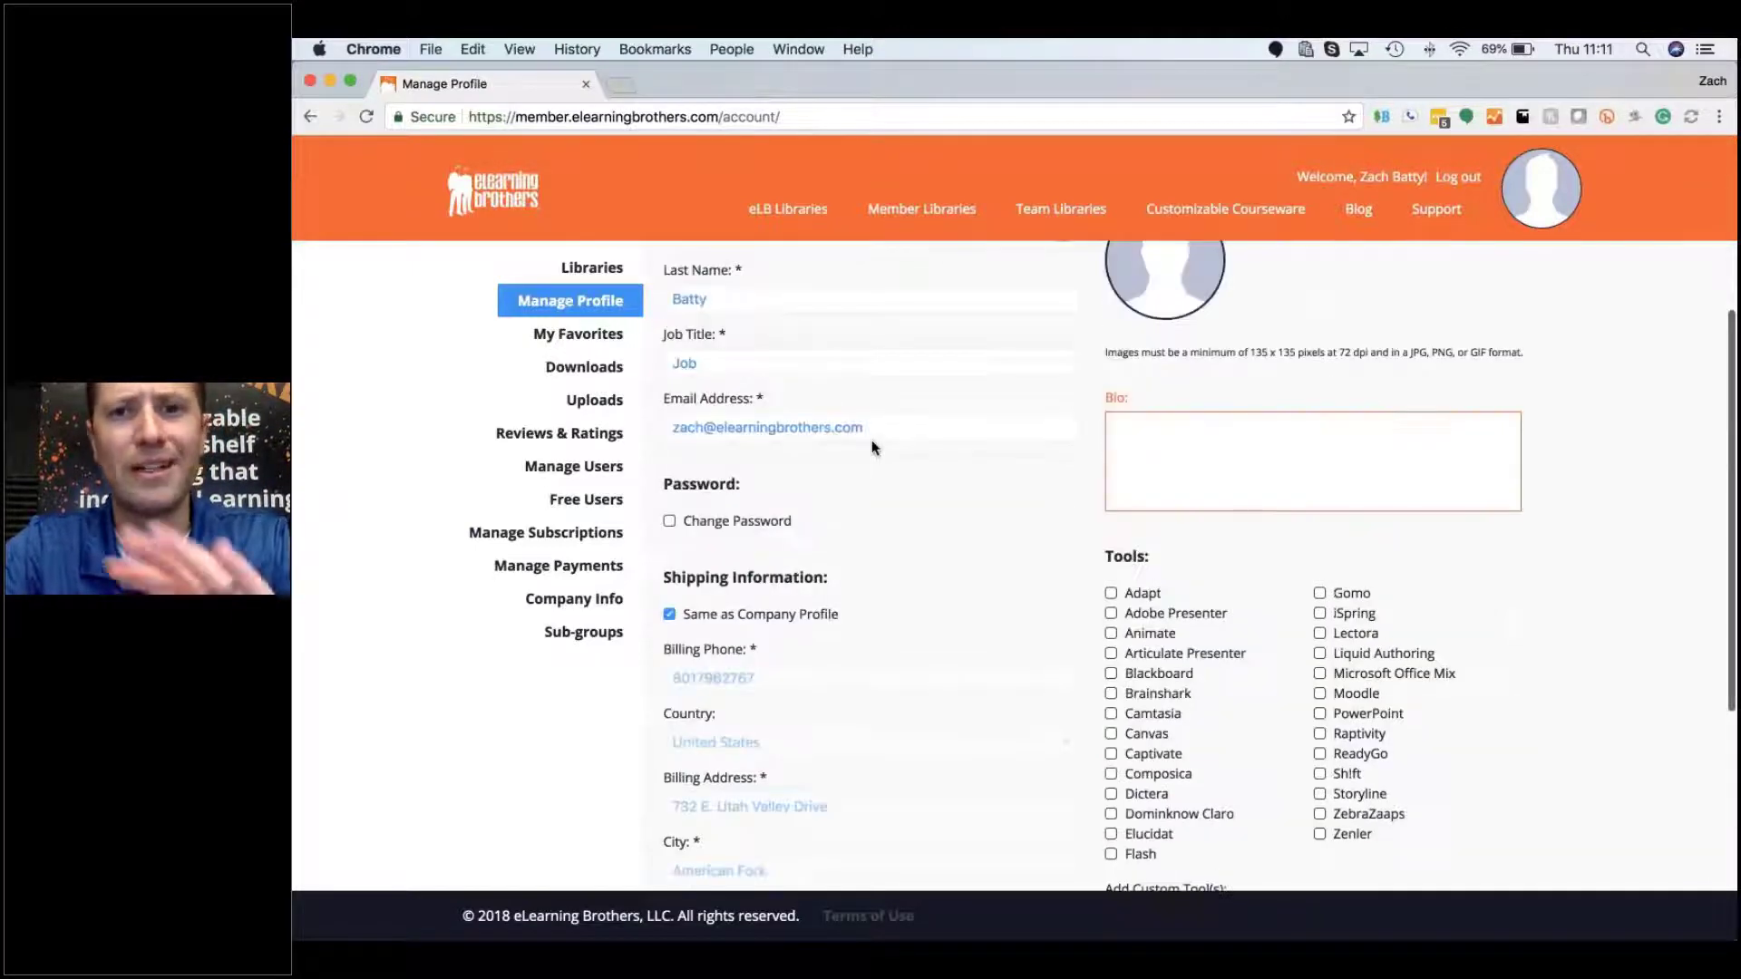
click(607, 335)
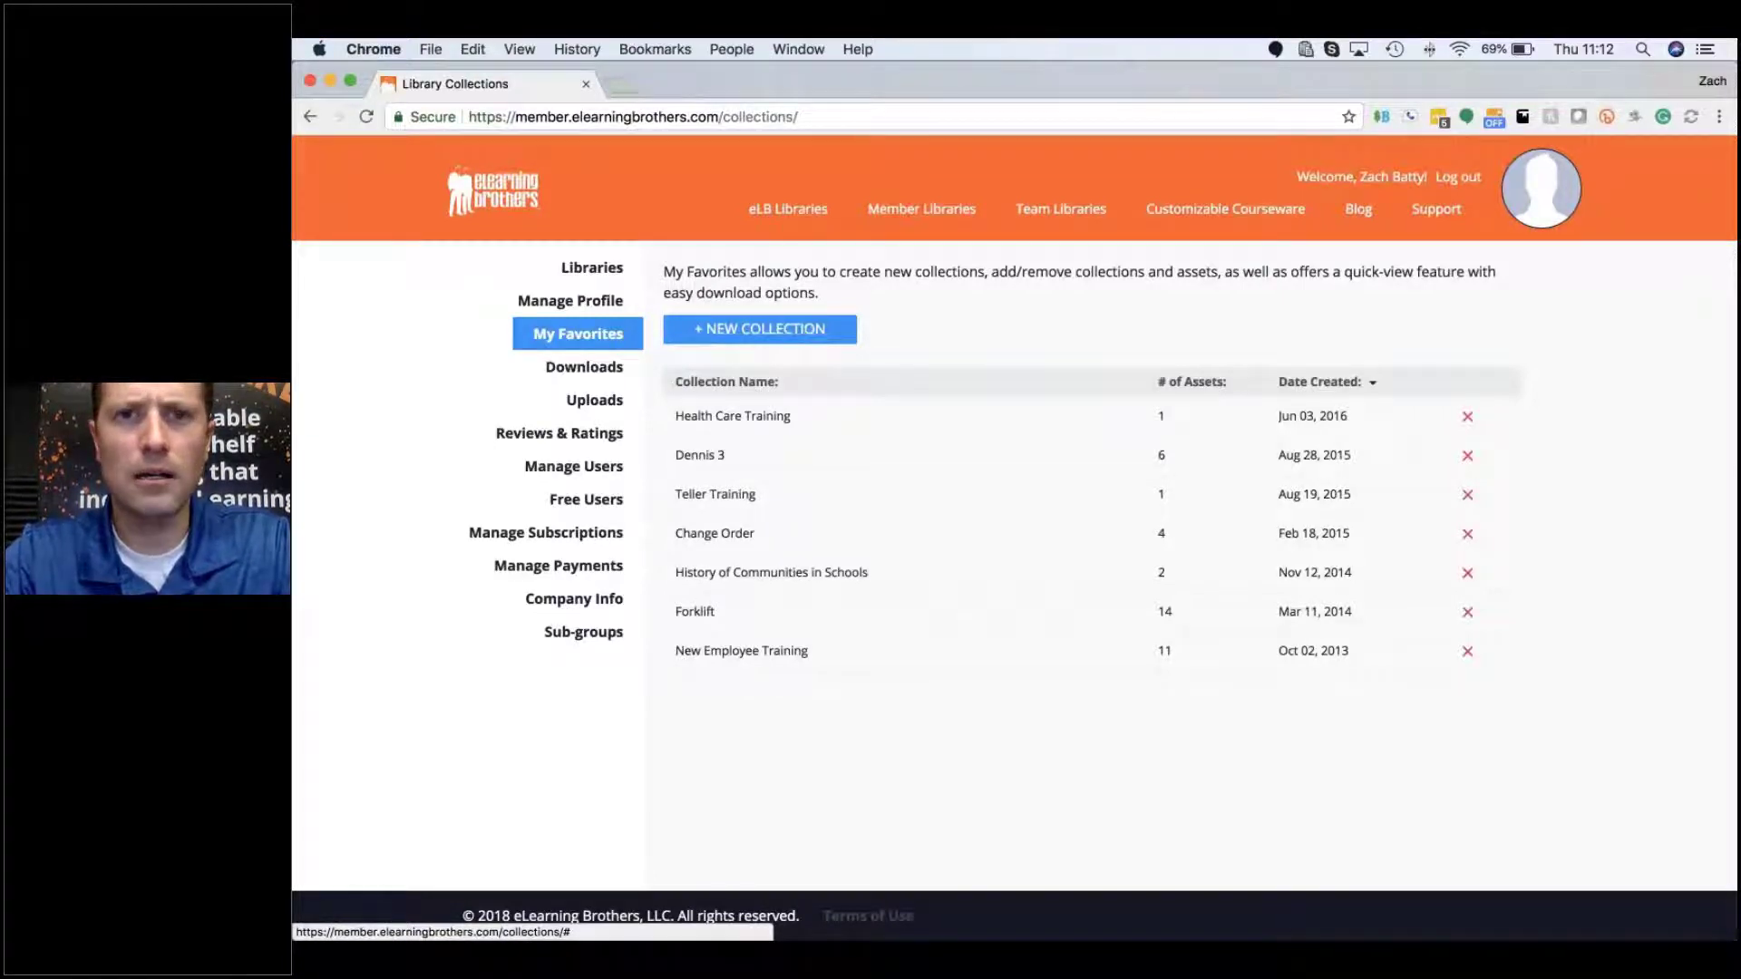
Step: Create the empty 'Onboarding' collection, then the 'Offboarding' collection, from + New Collection
click(773, 331)
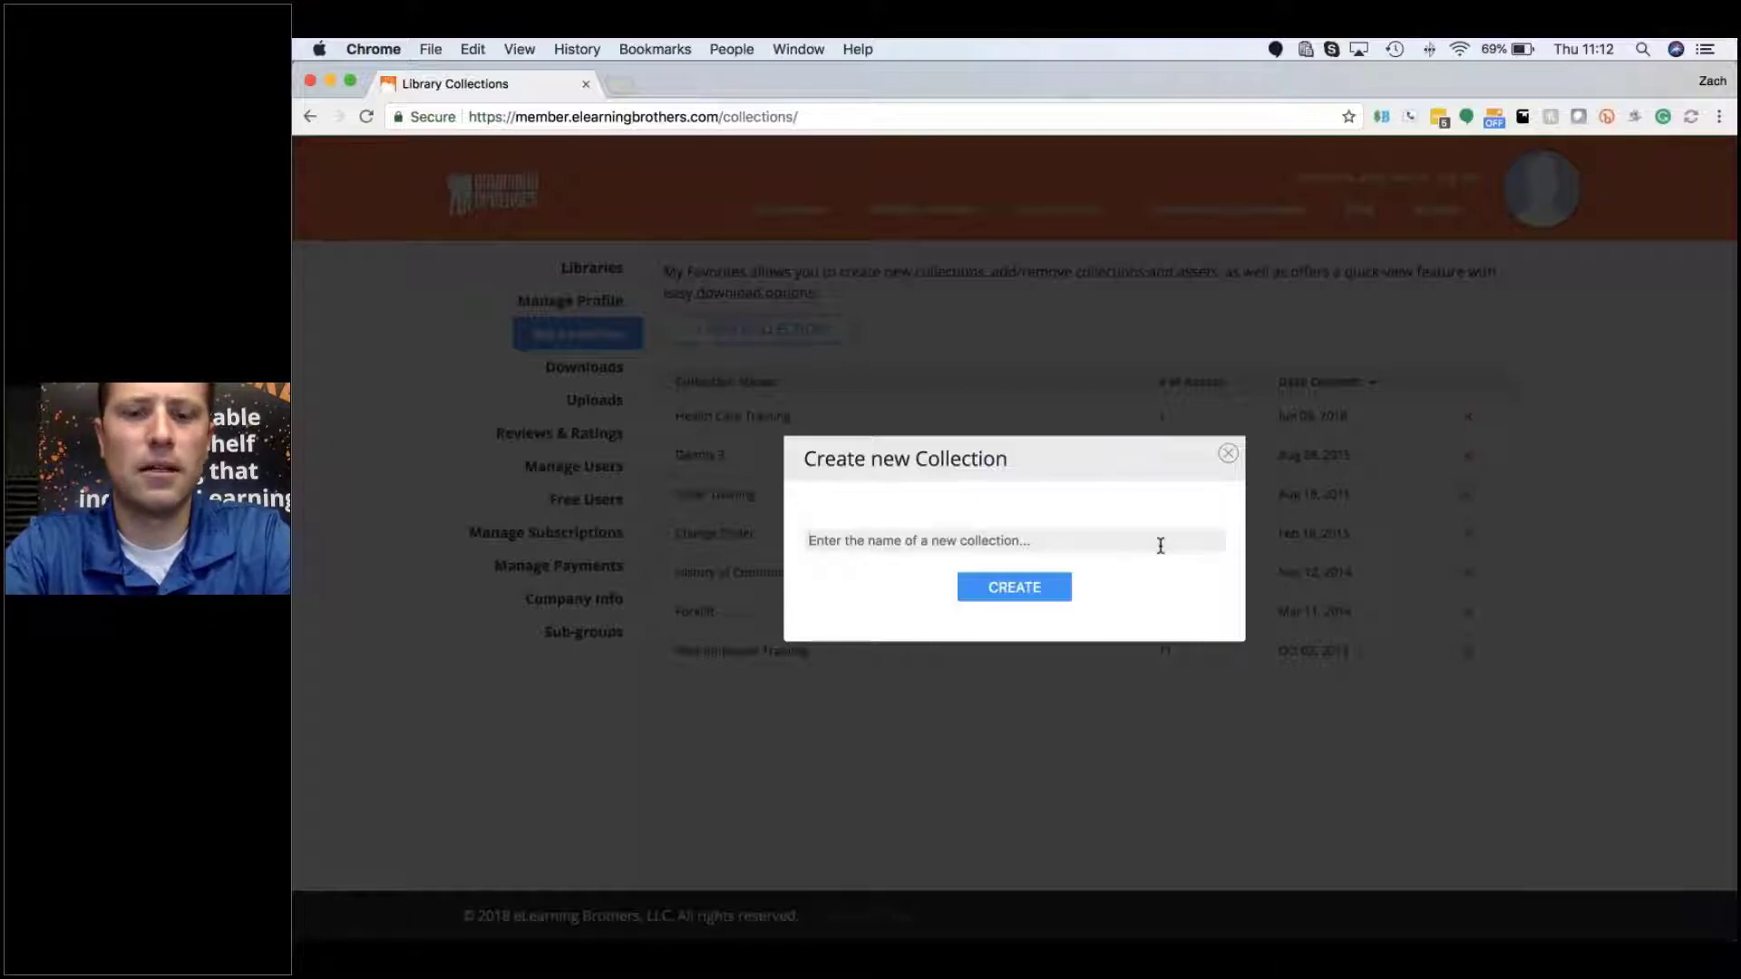
text(Onboarding)
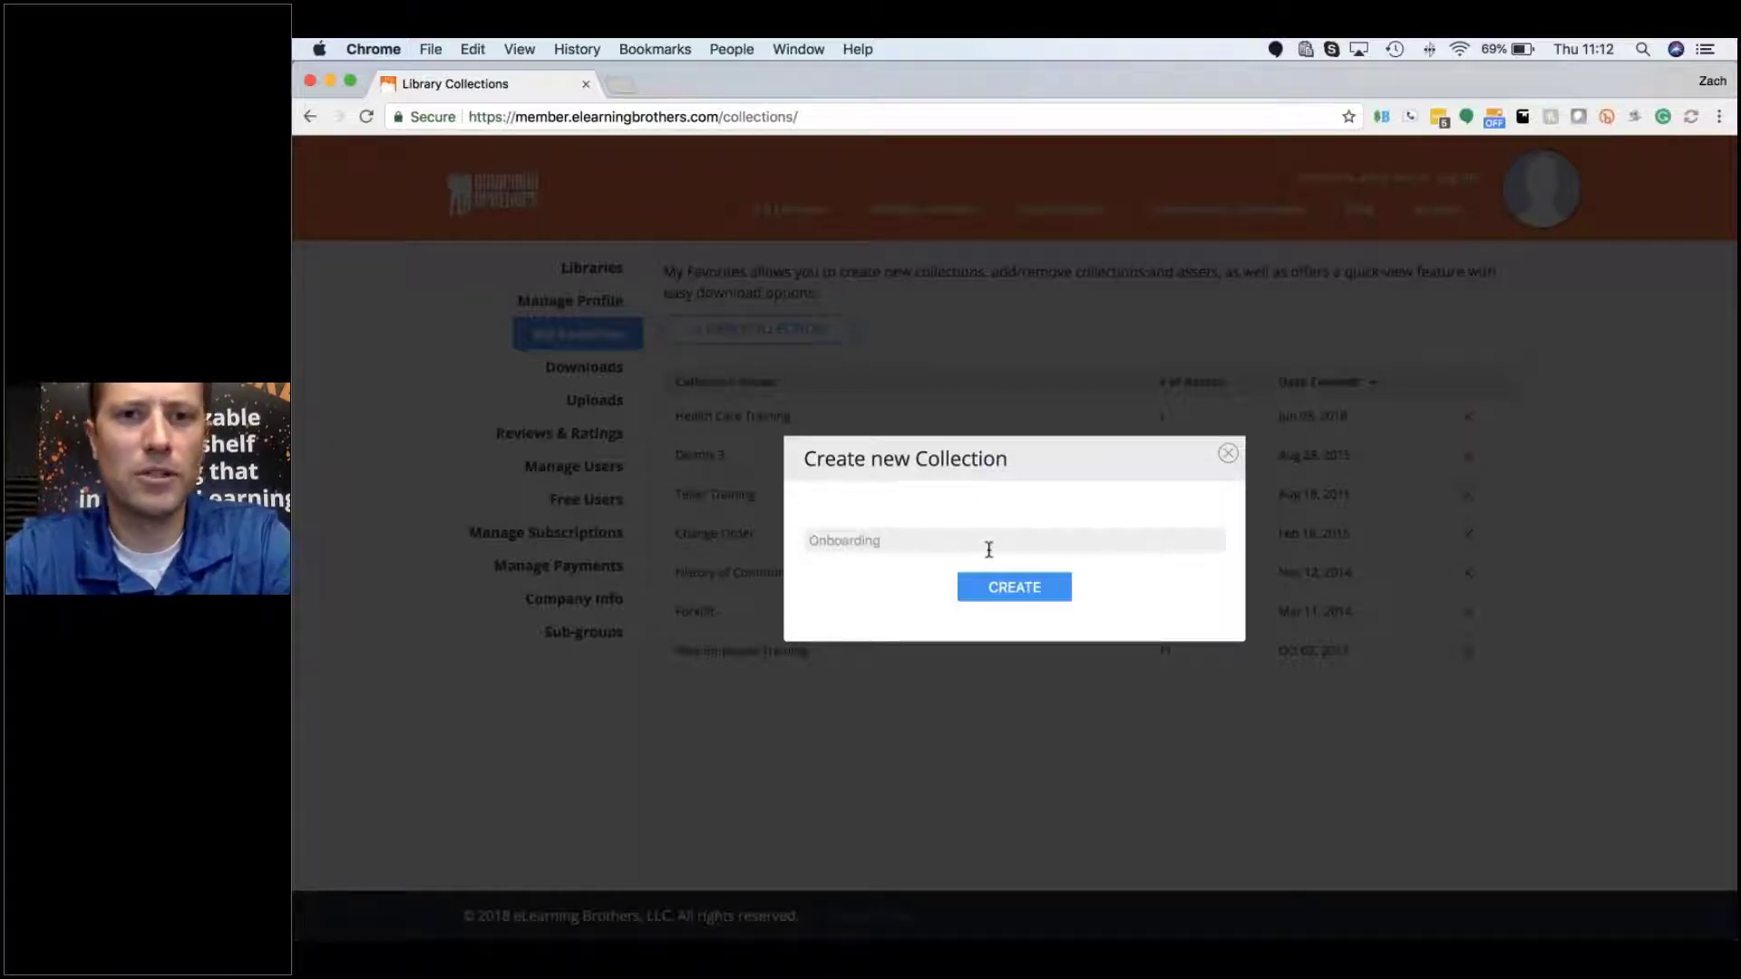
click(1005, 591)
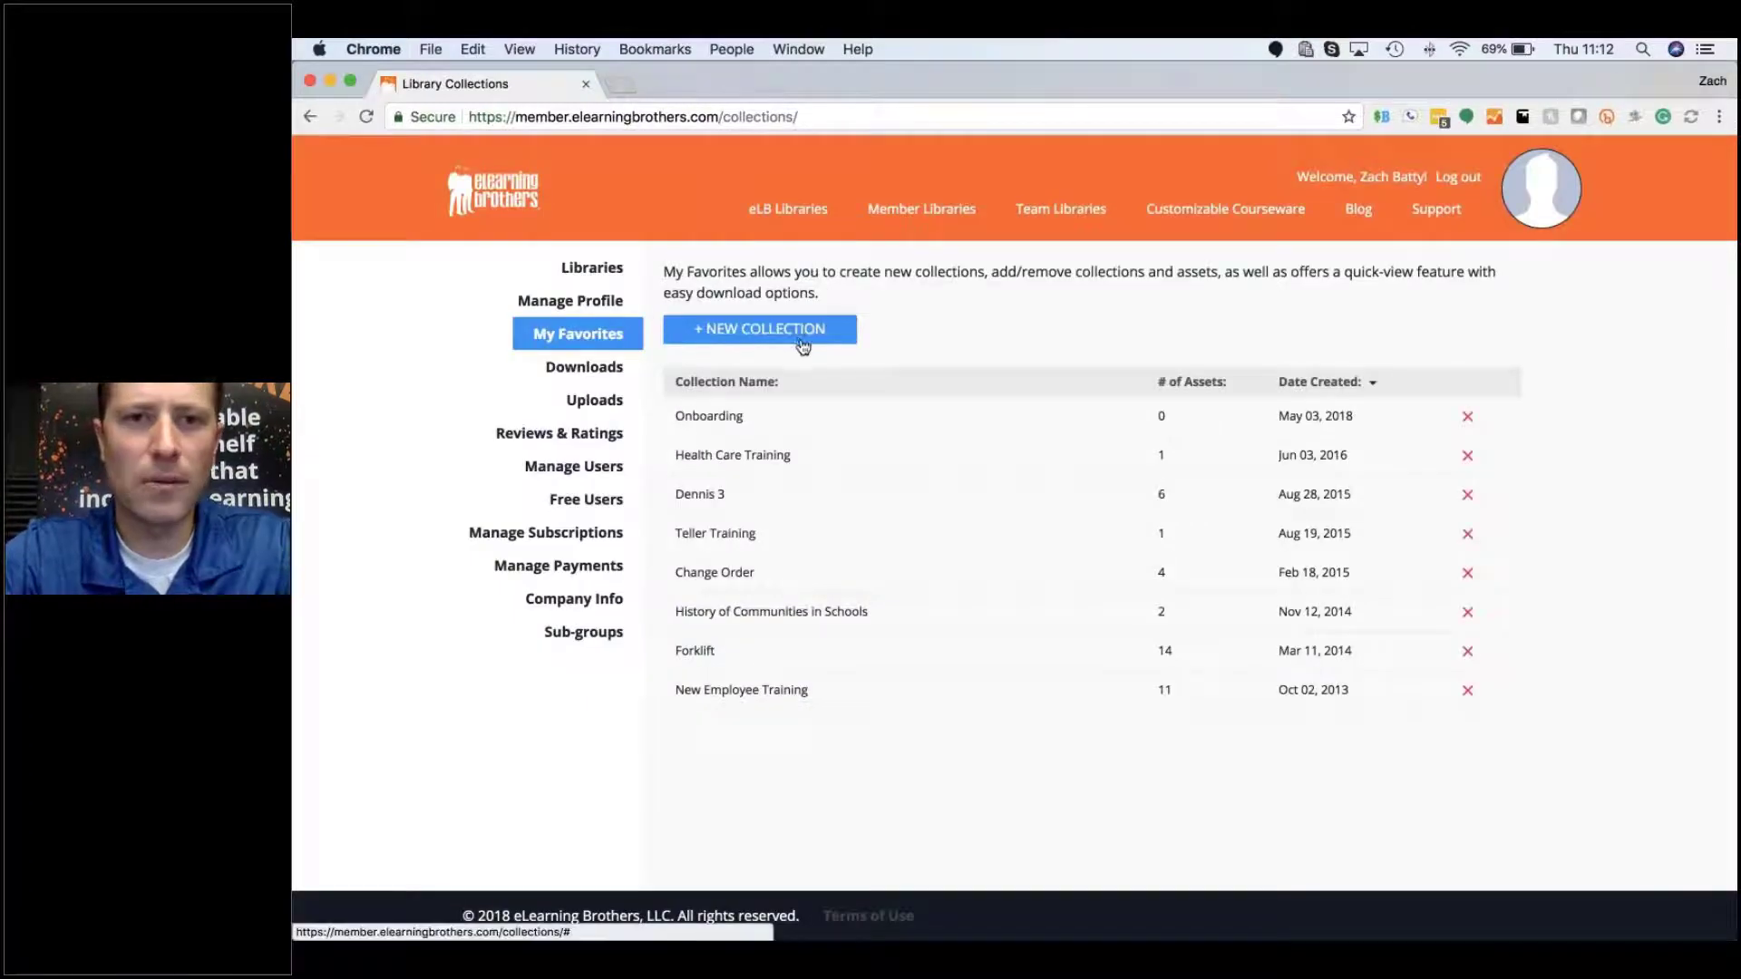
click(801, 341)
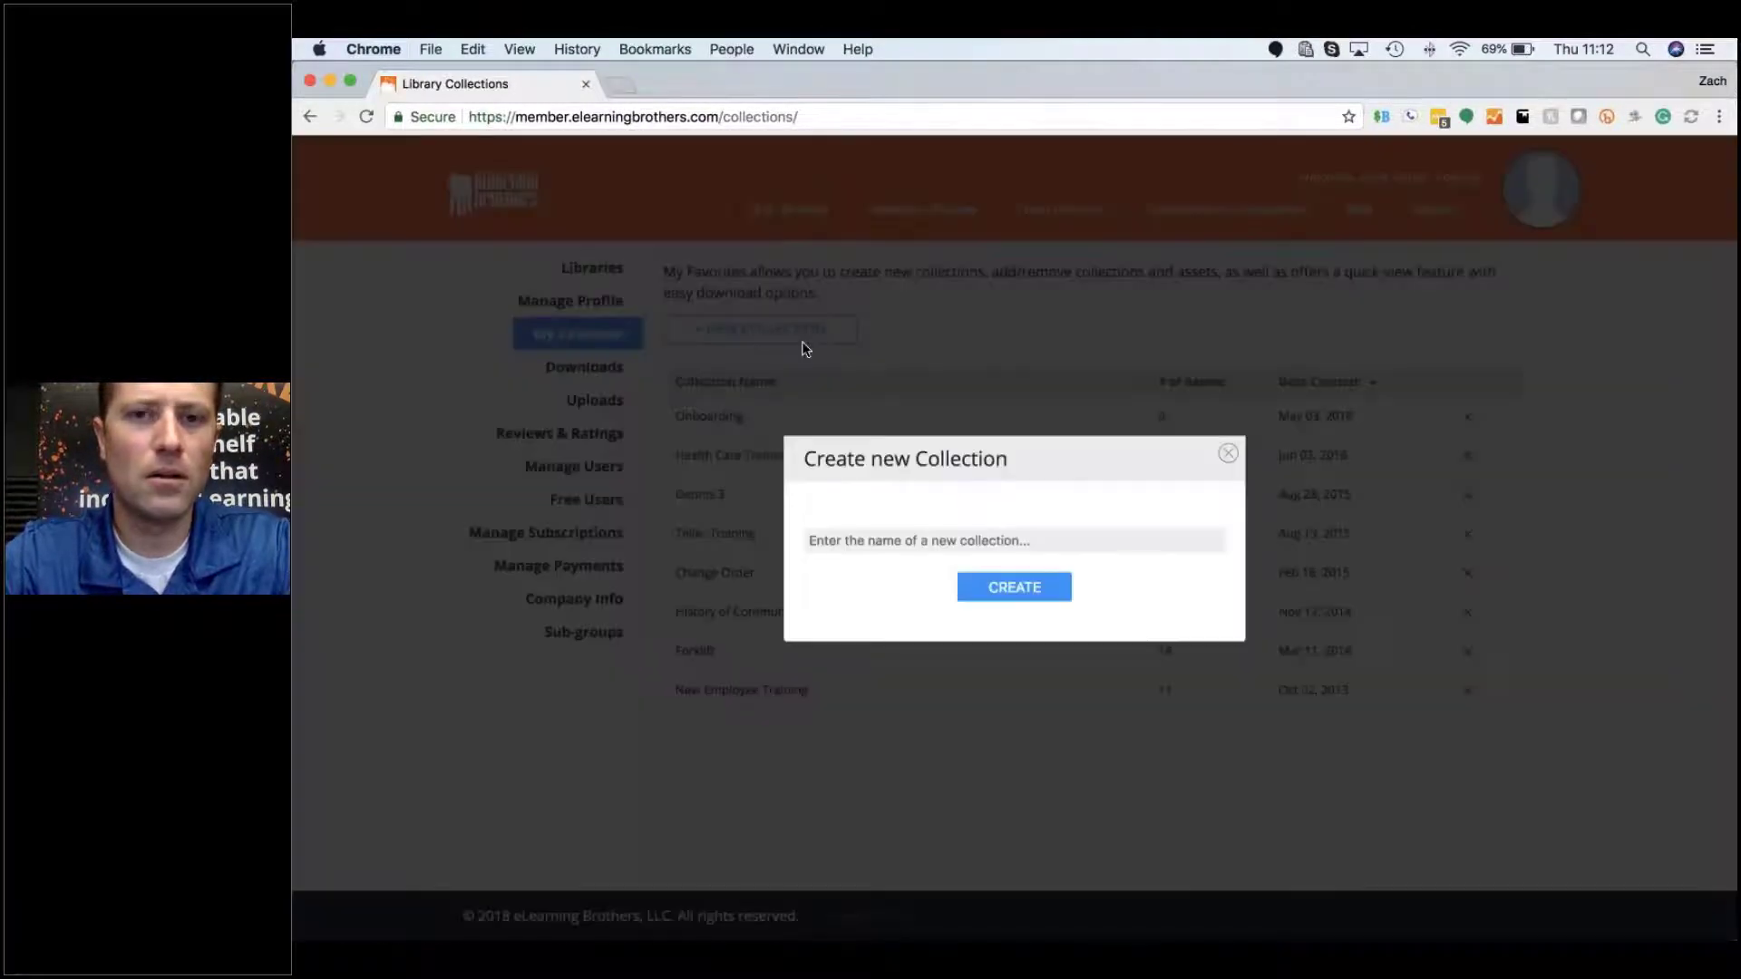
click(916, 541)
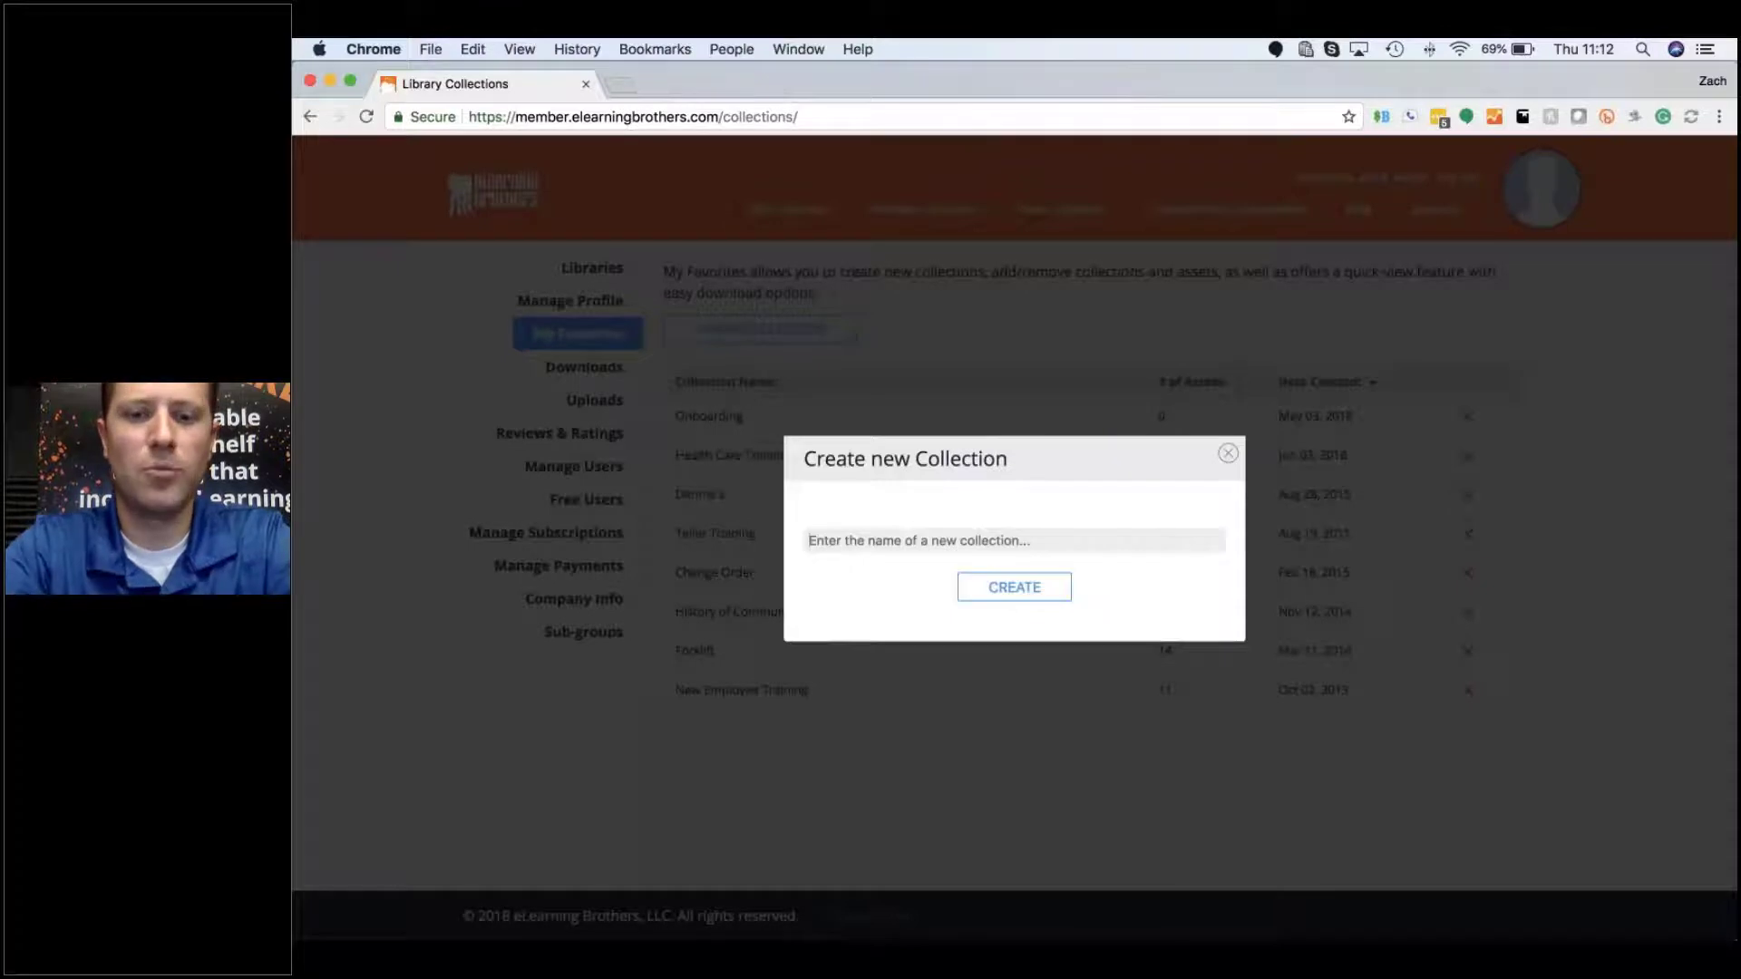
text(Offboarding)
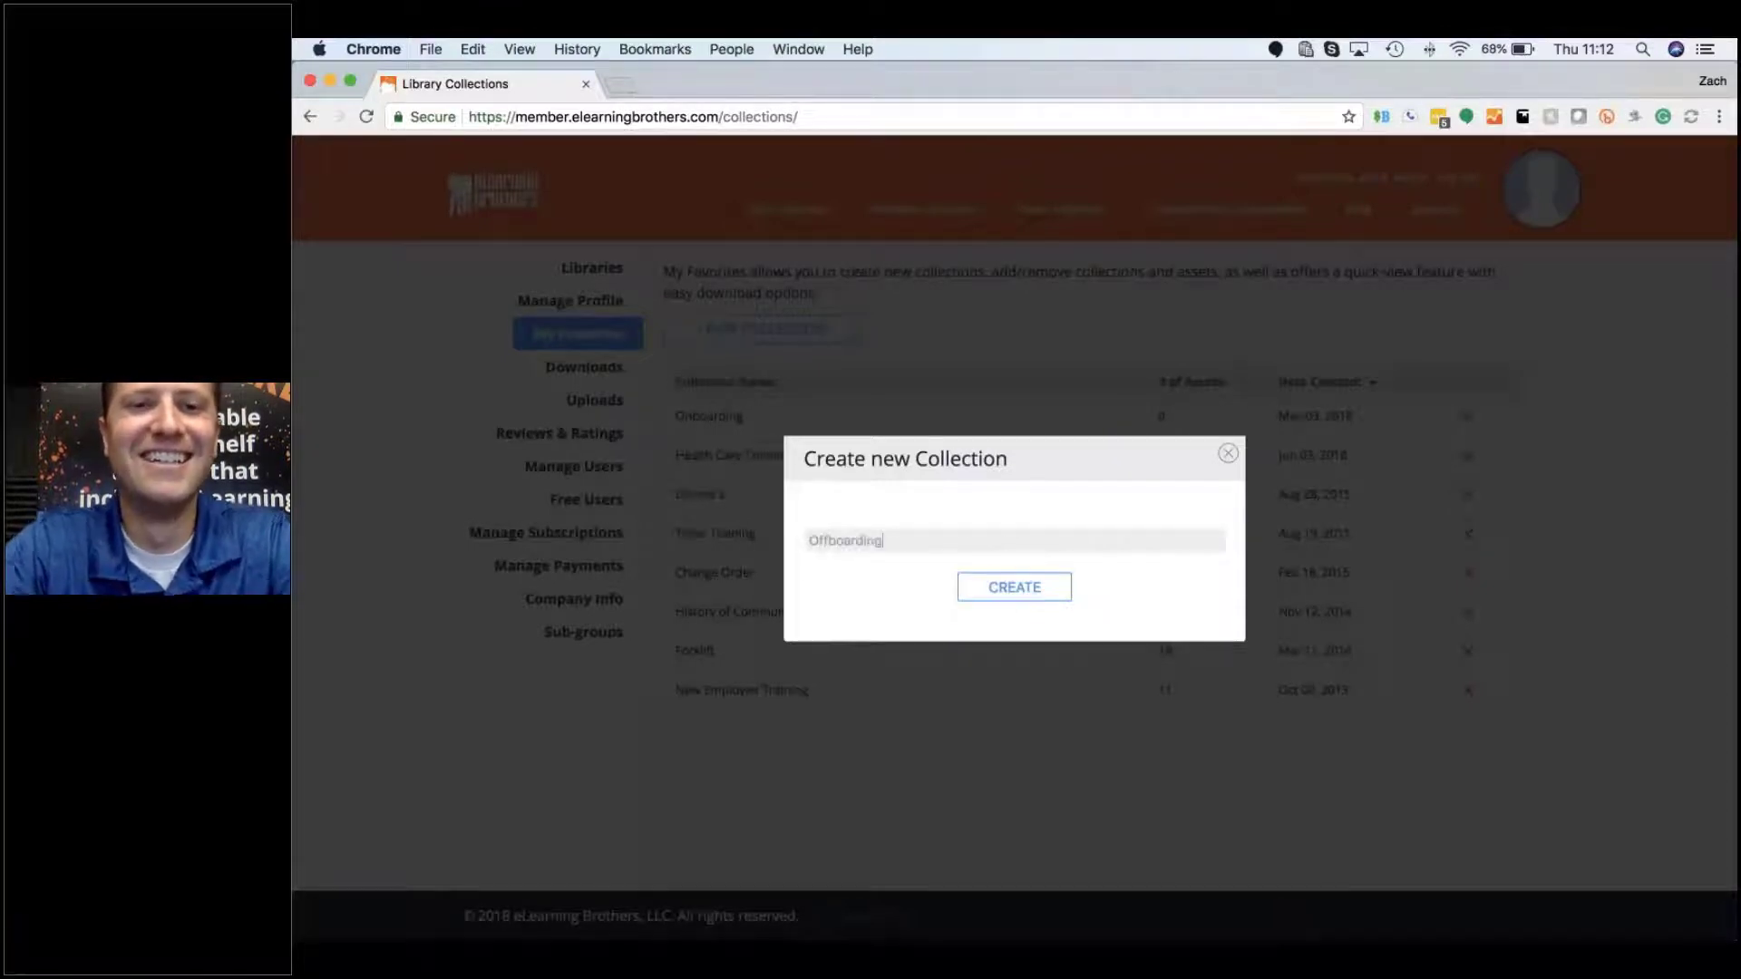
key(Tab)
key(Return)
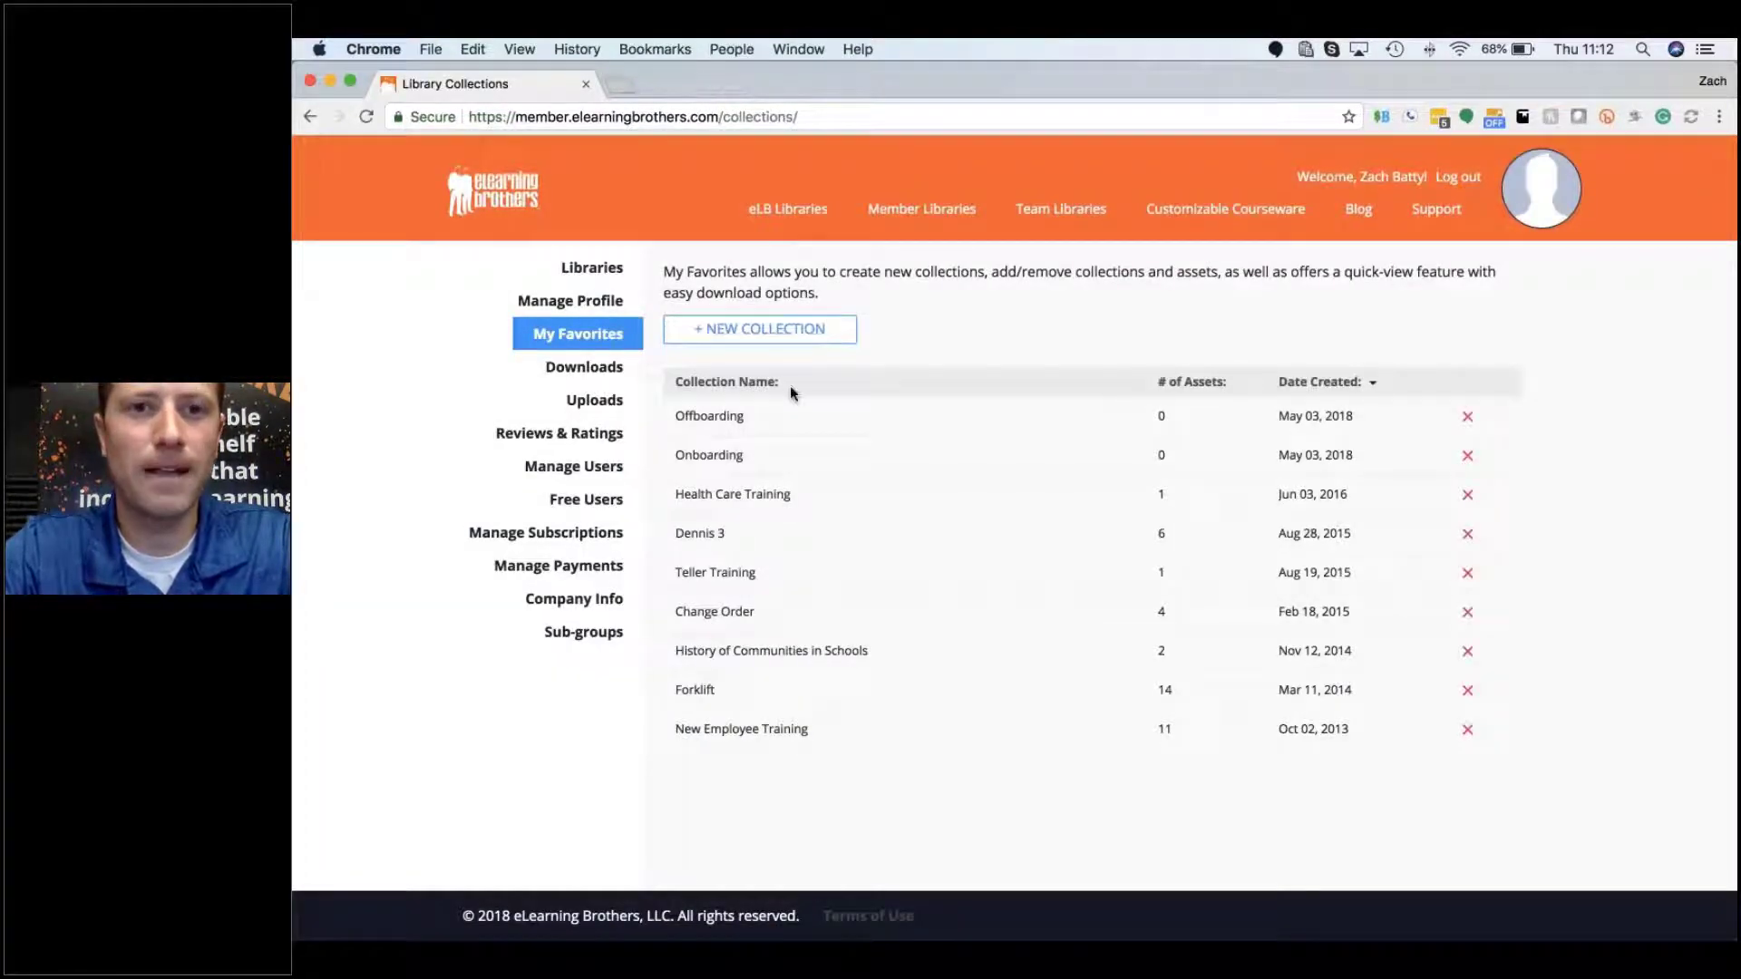
Step: Open the Forklift collection, scroll its assets, then return to the nine-collection favorites list
mouse_move(759, 462)
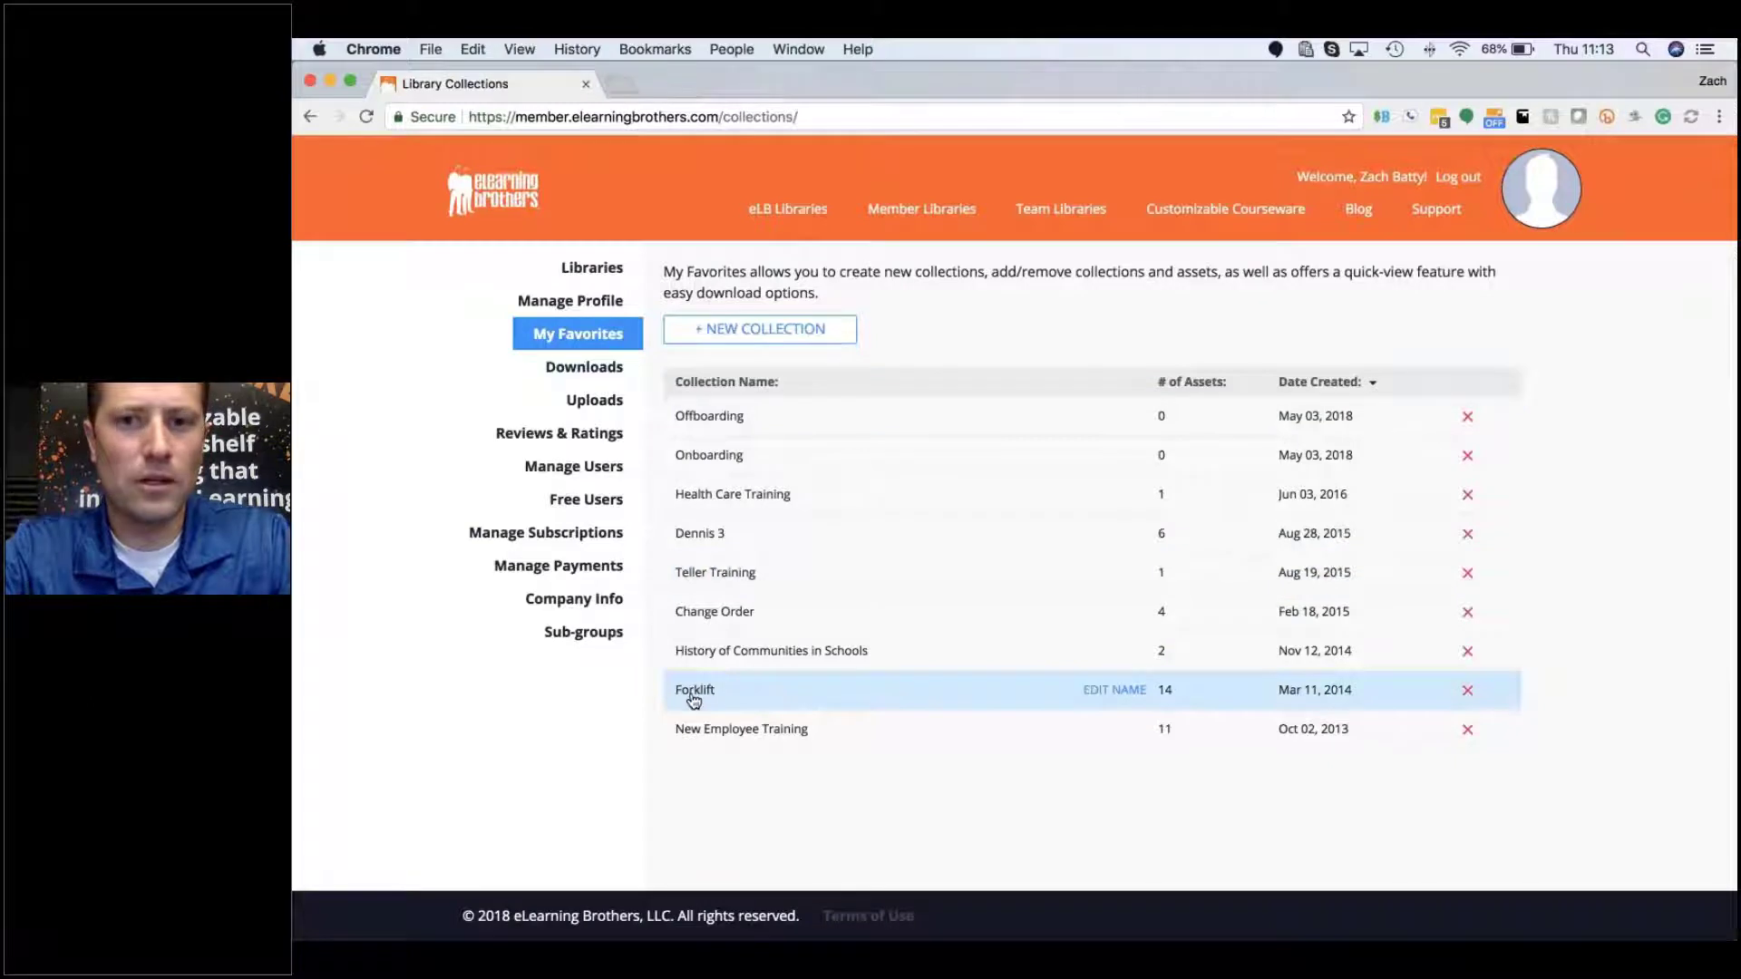
click(1166, 695)
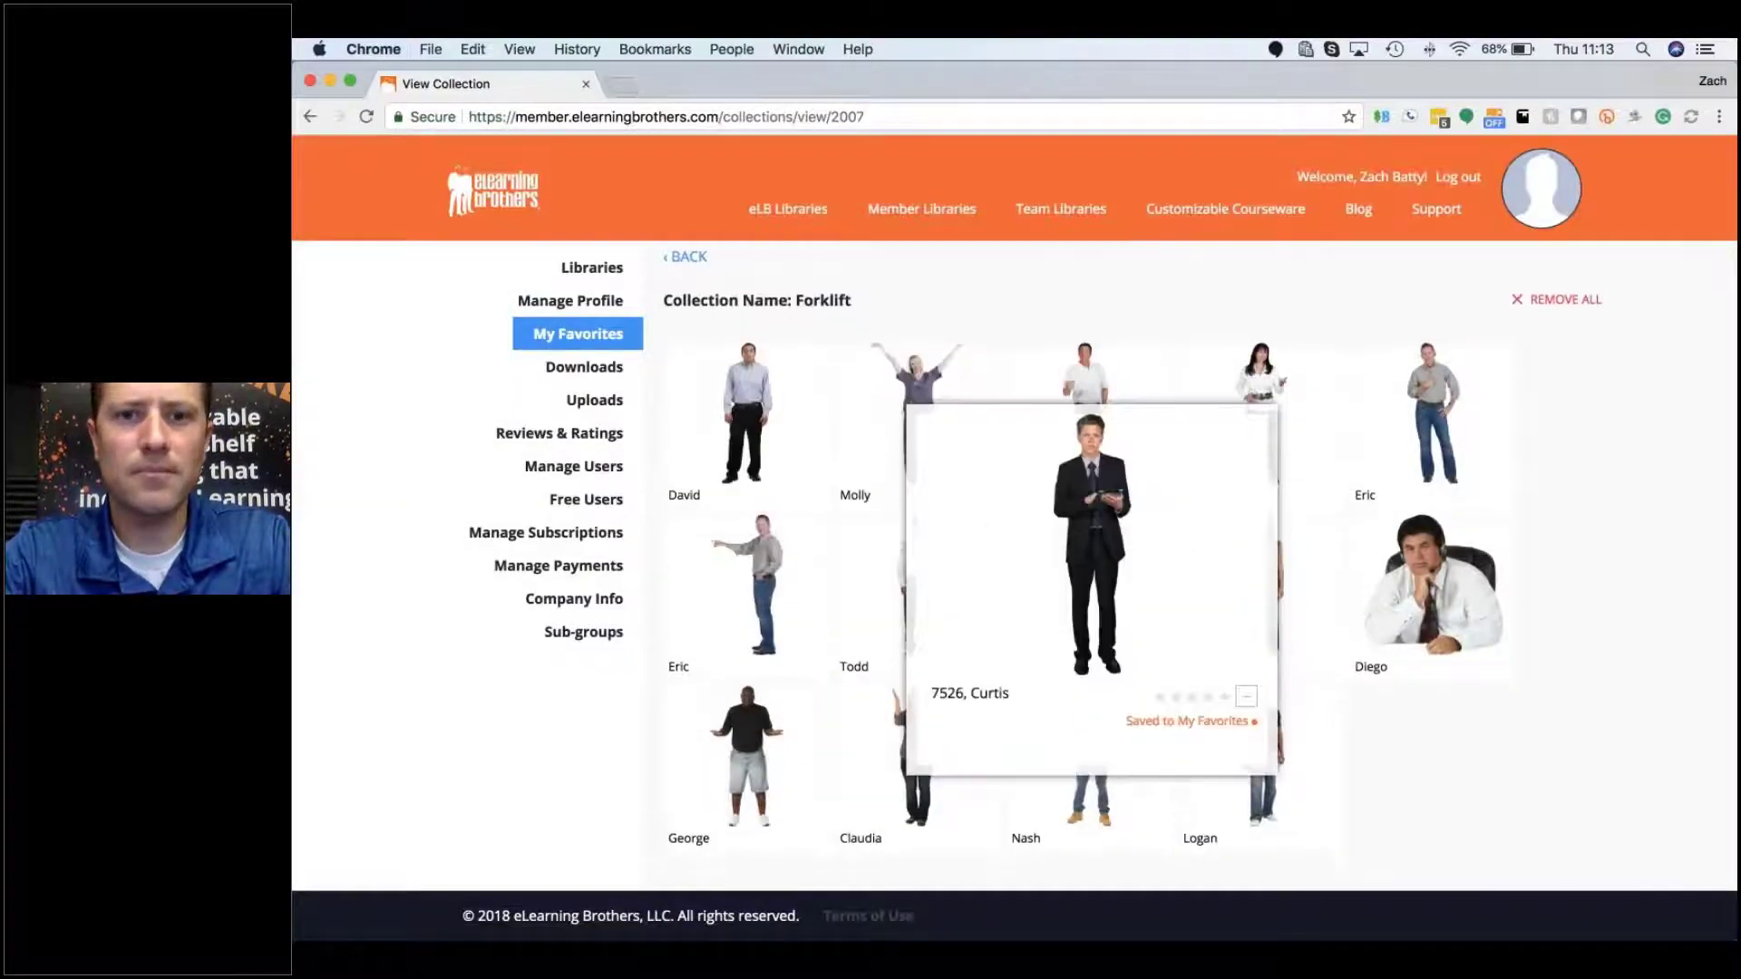
scroll(1193, 563, down, 3)
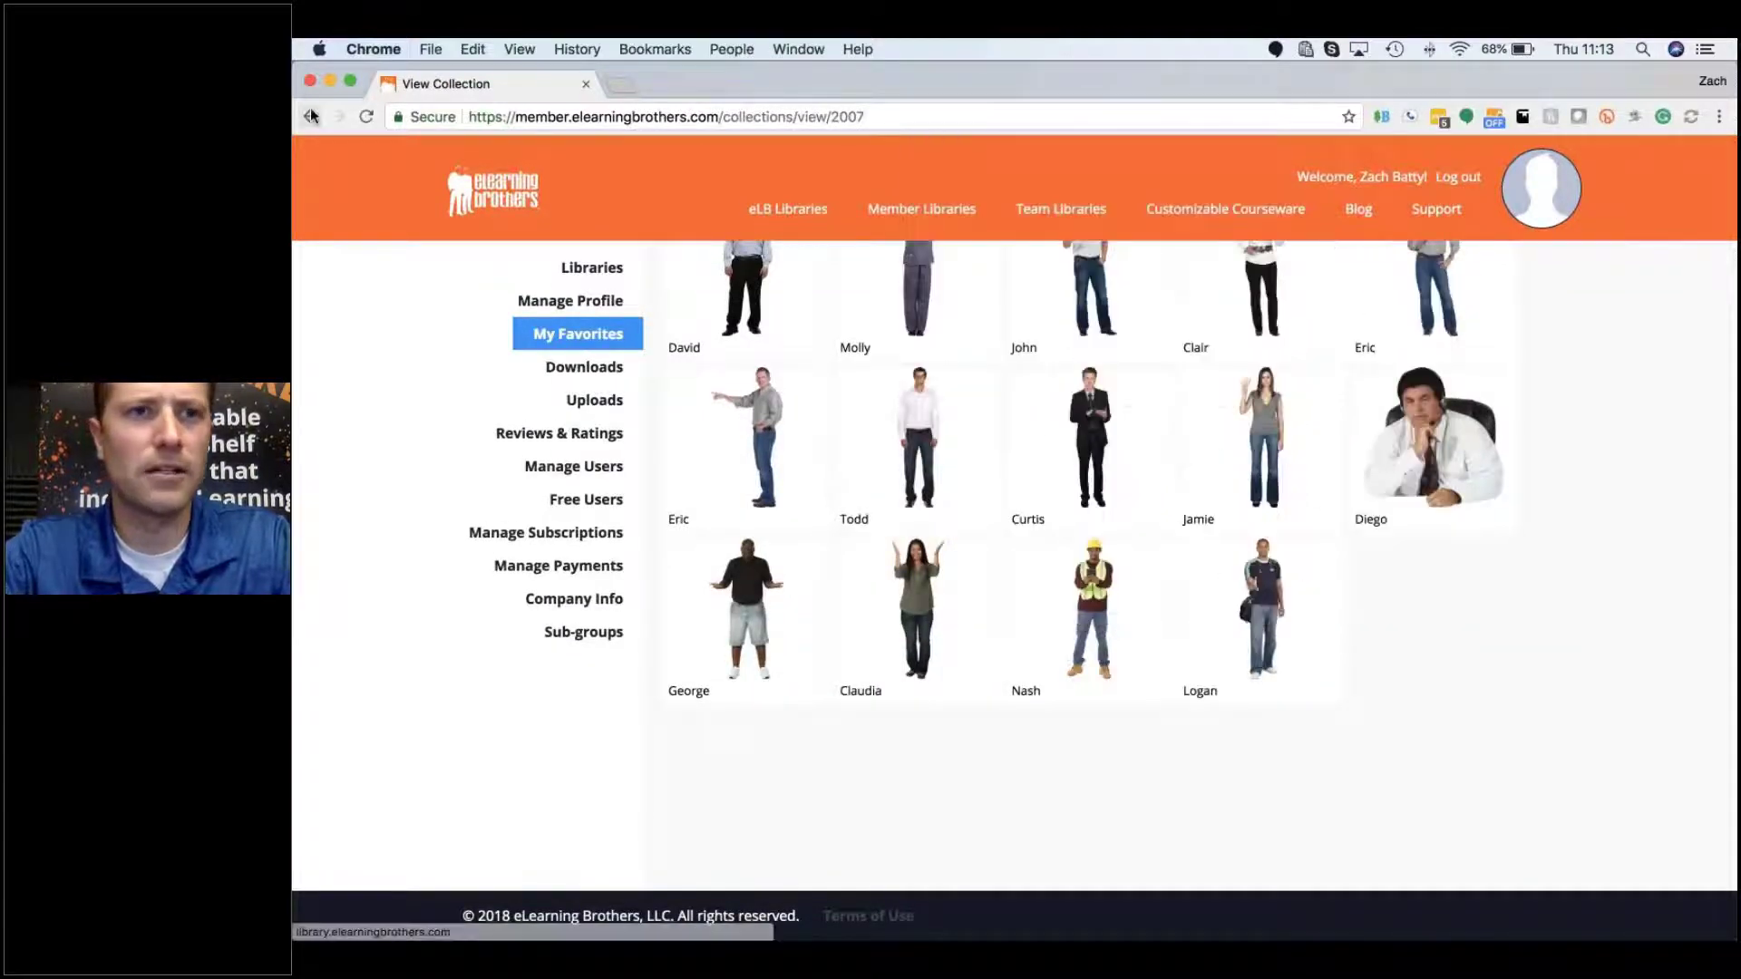
click(592, 349)
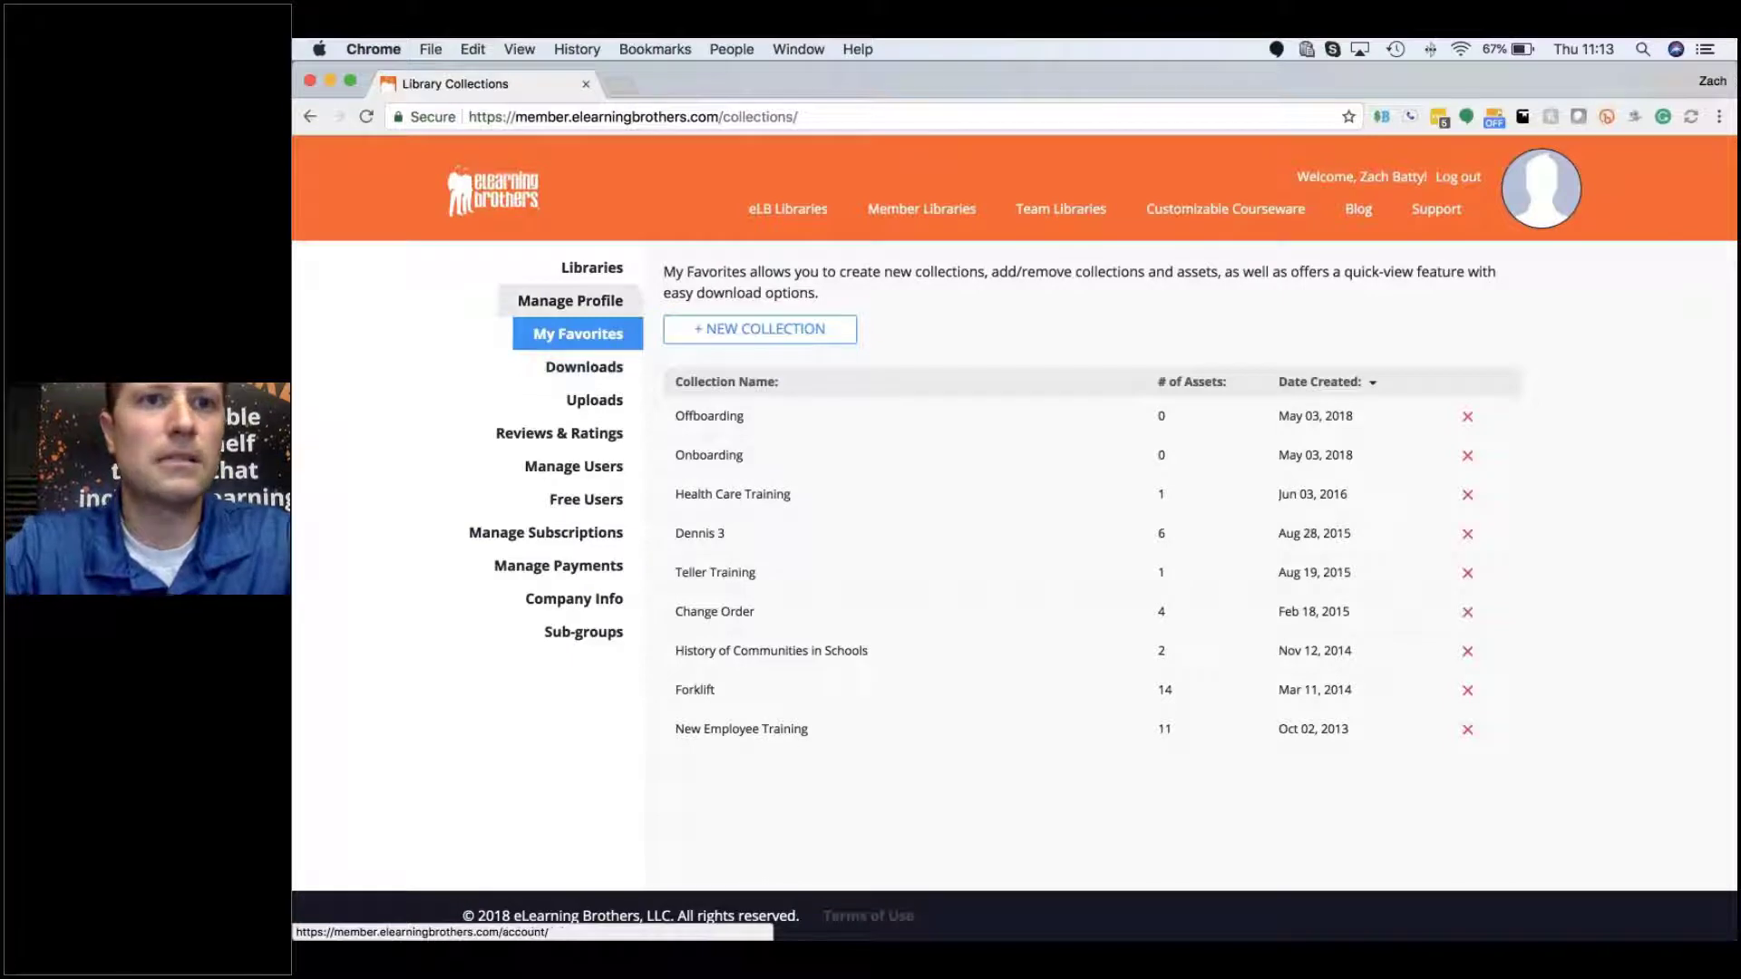
Step: In a new tab, load elearningbrothers.com, log in, and open the profile from the welcome name
super+click(513, 193)
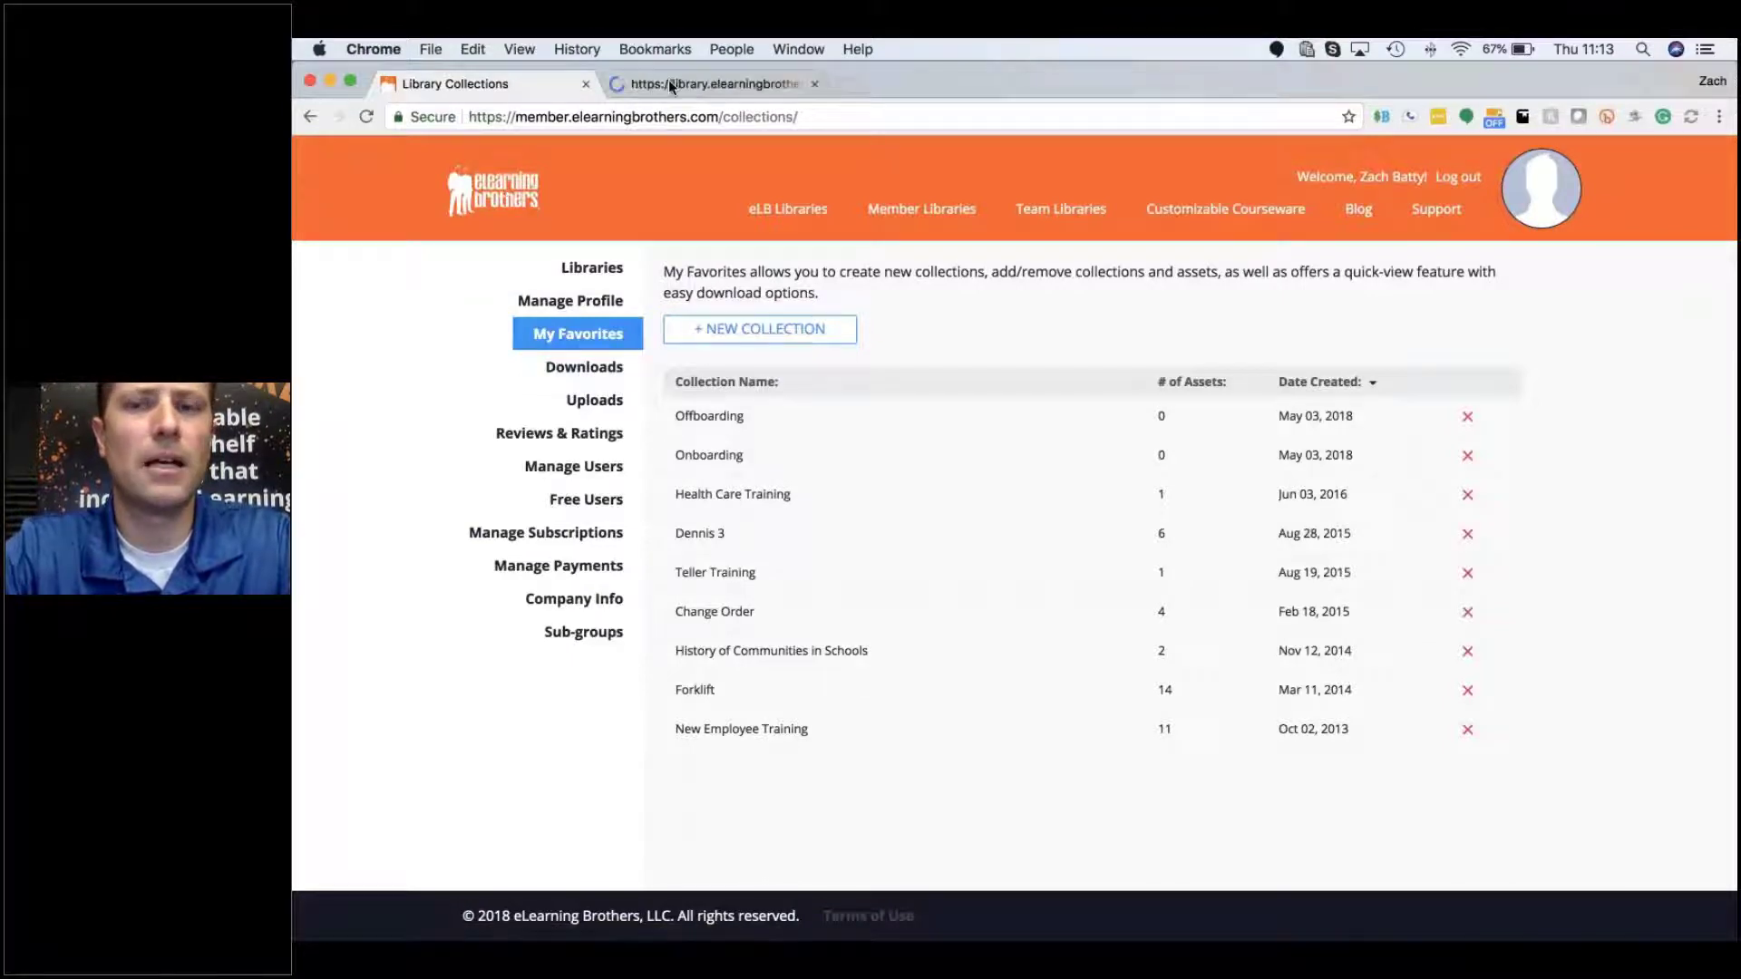
click(667, 79)
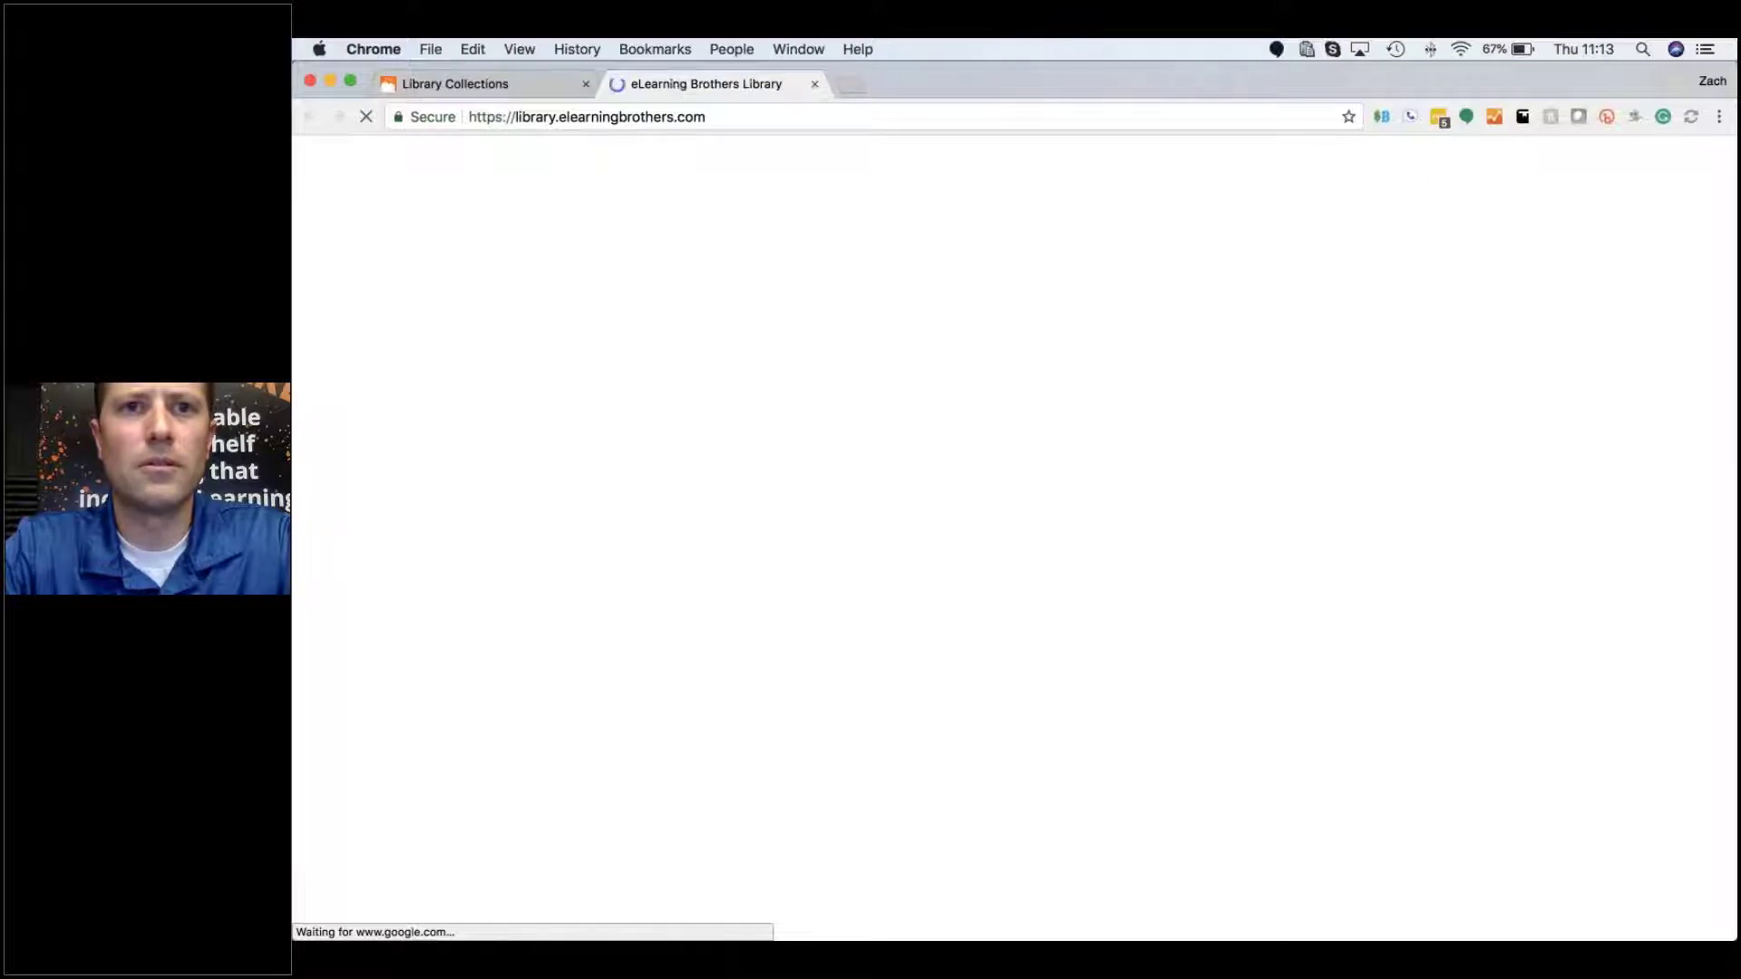
text(eleaa)
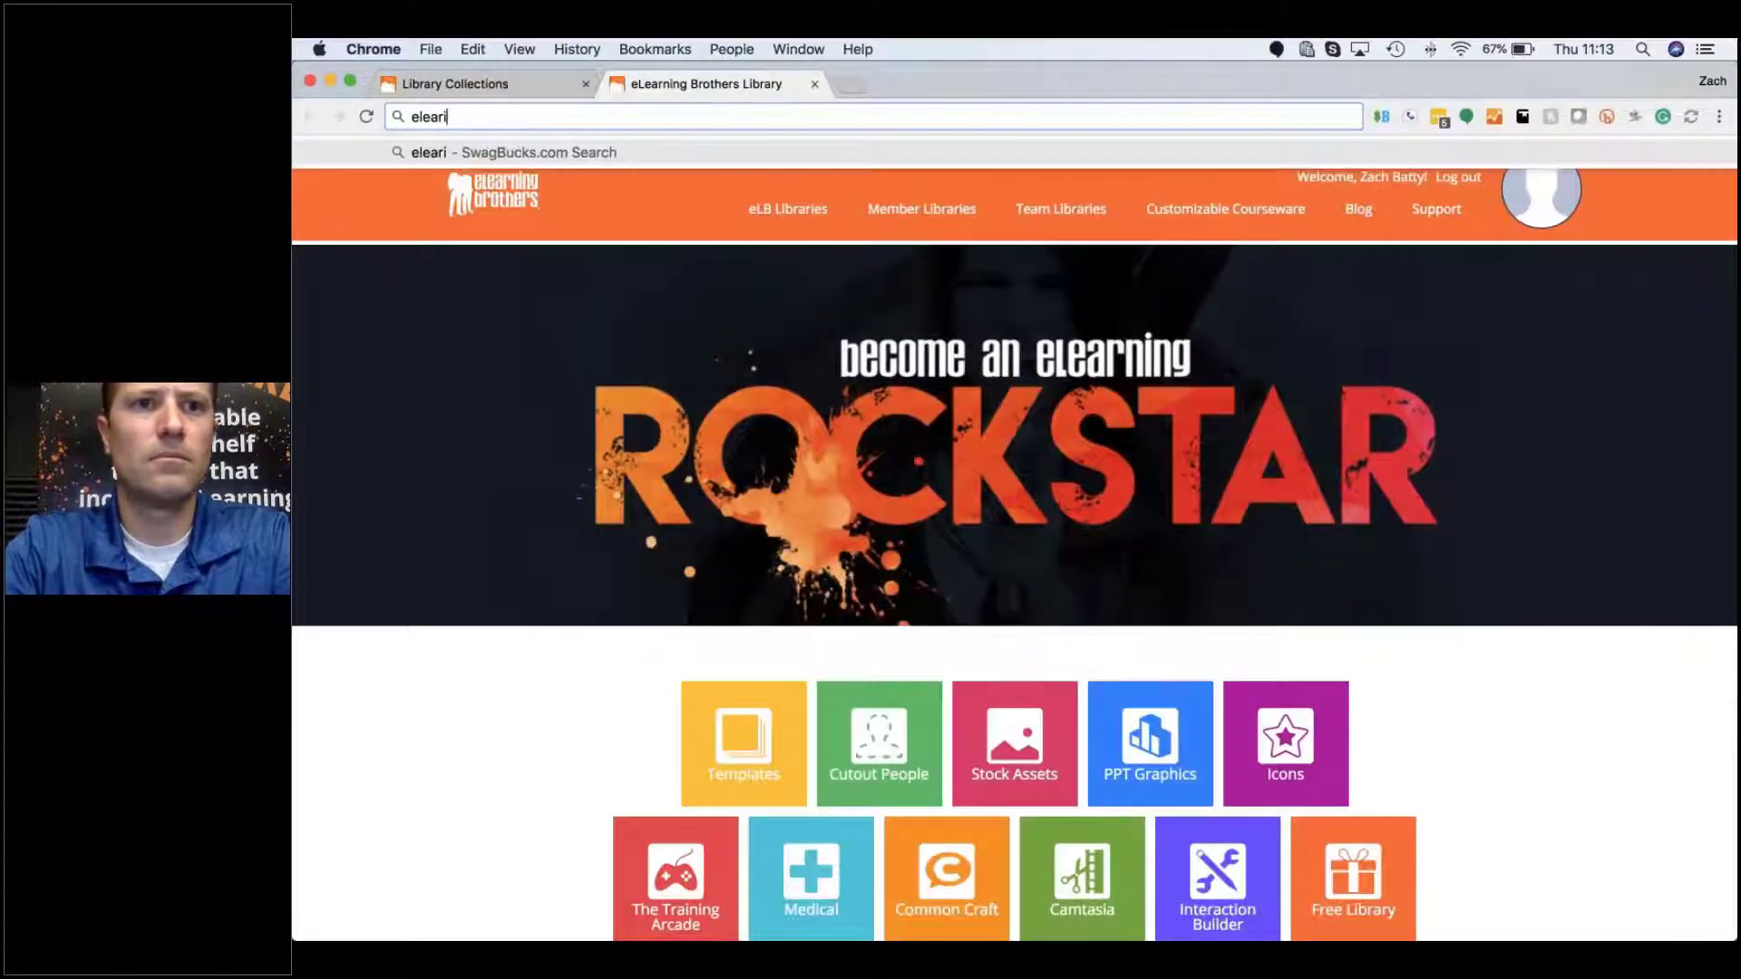
key(BackSpace)
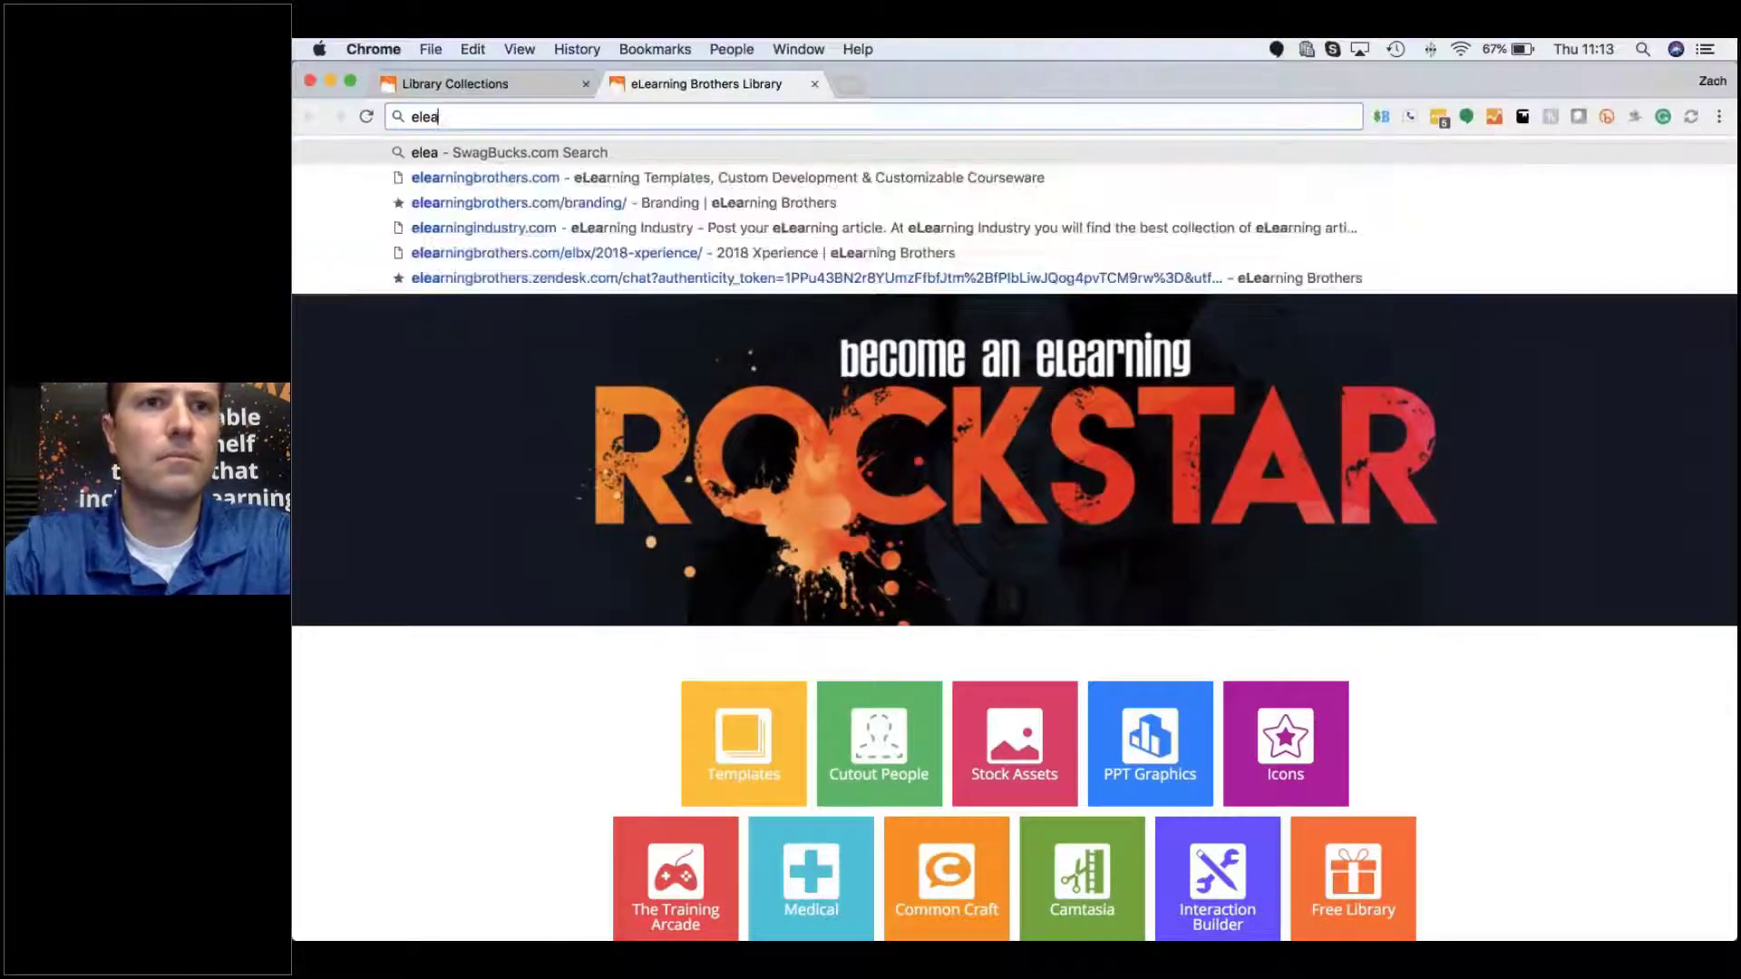
key(Down)
key(Return)
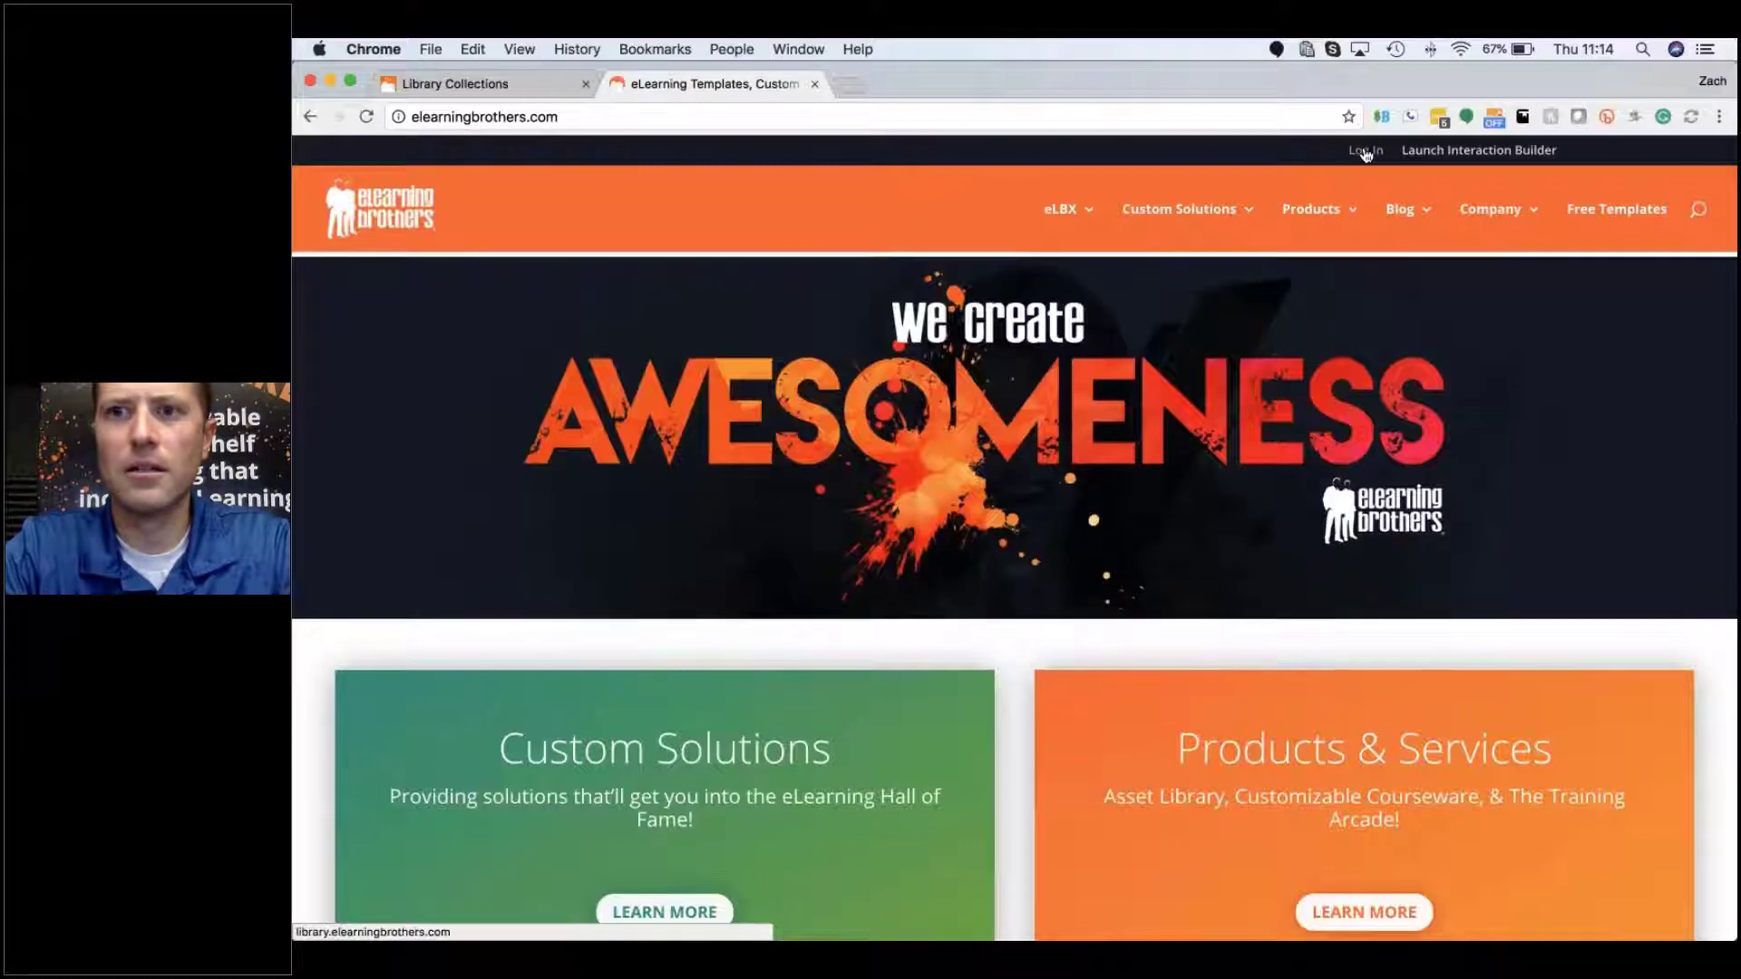
click(1365, 152)
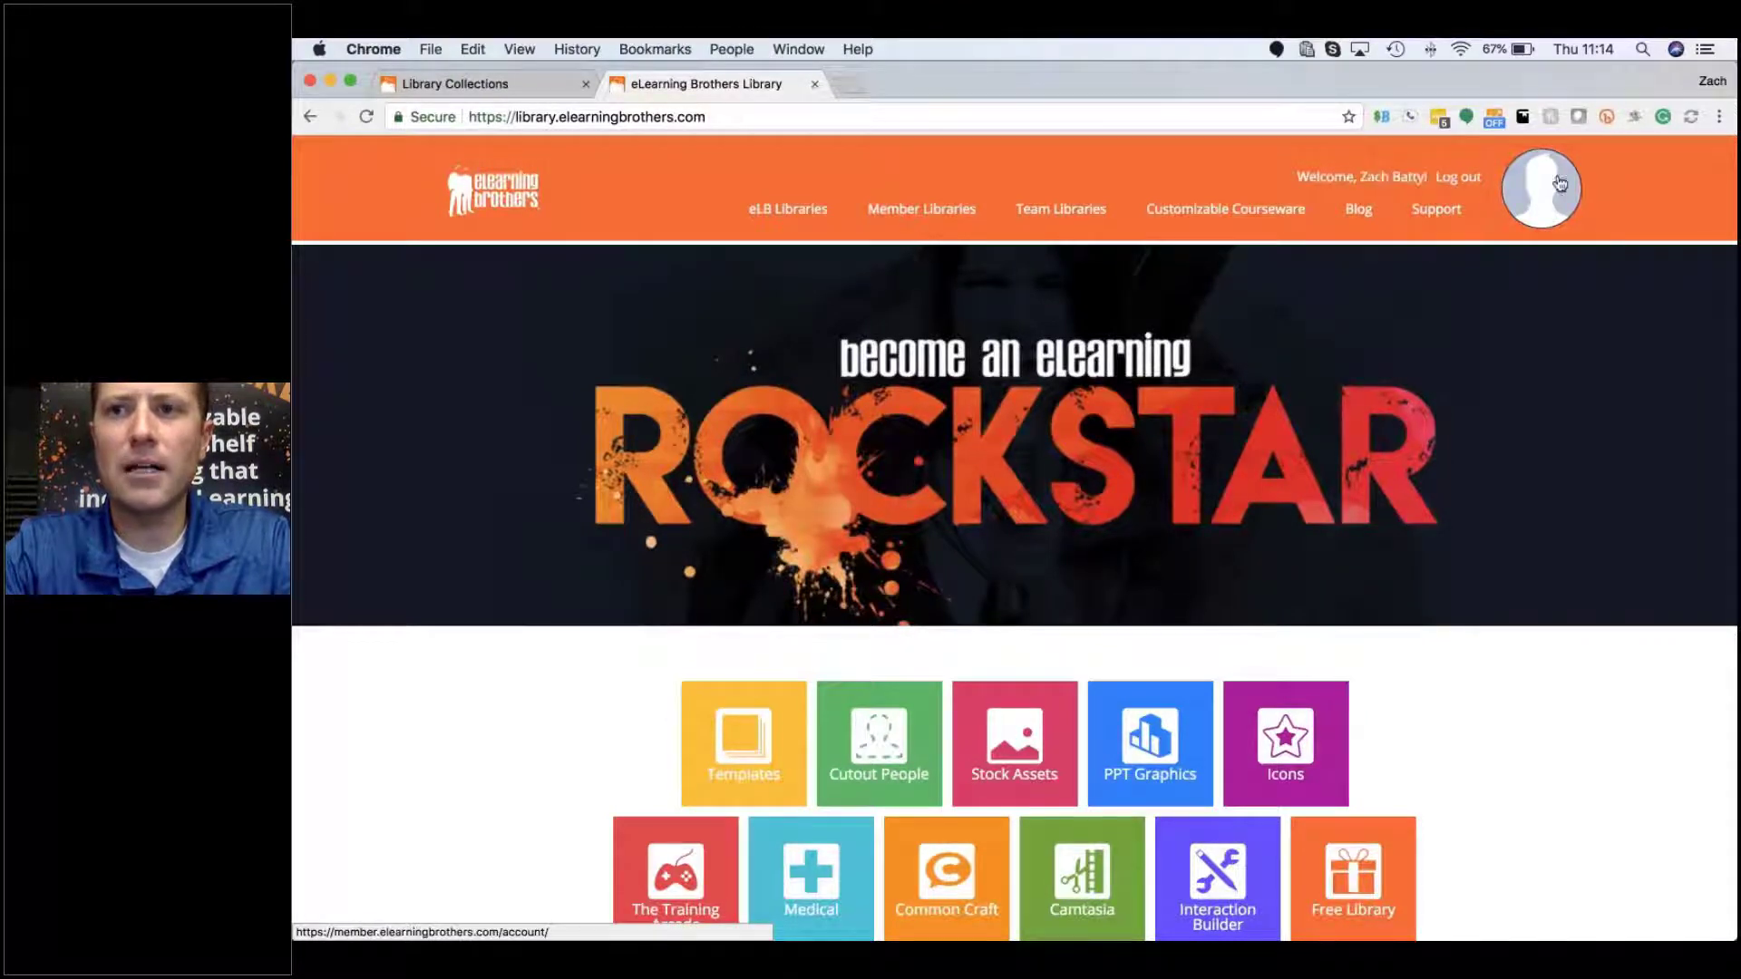
click(1404, 185)
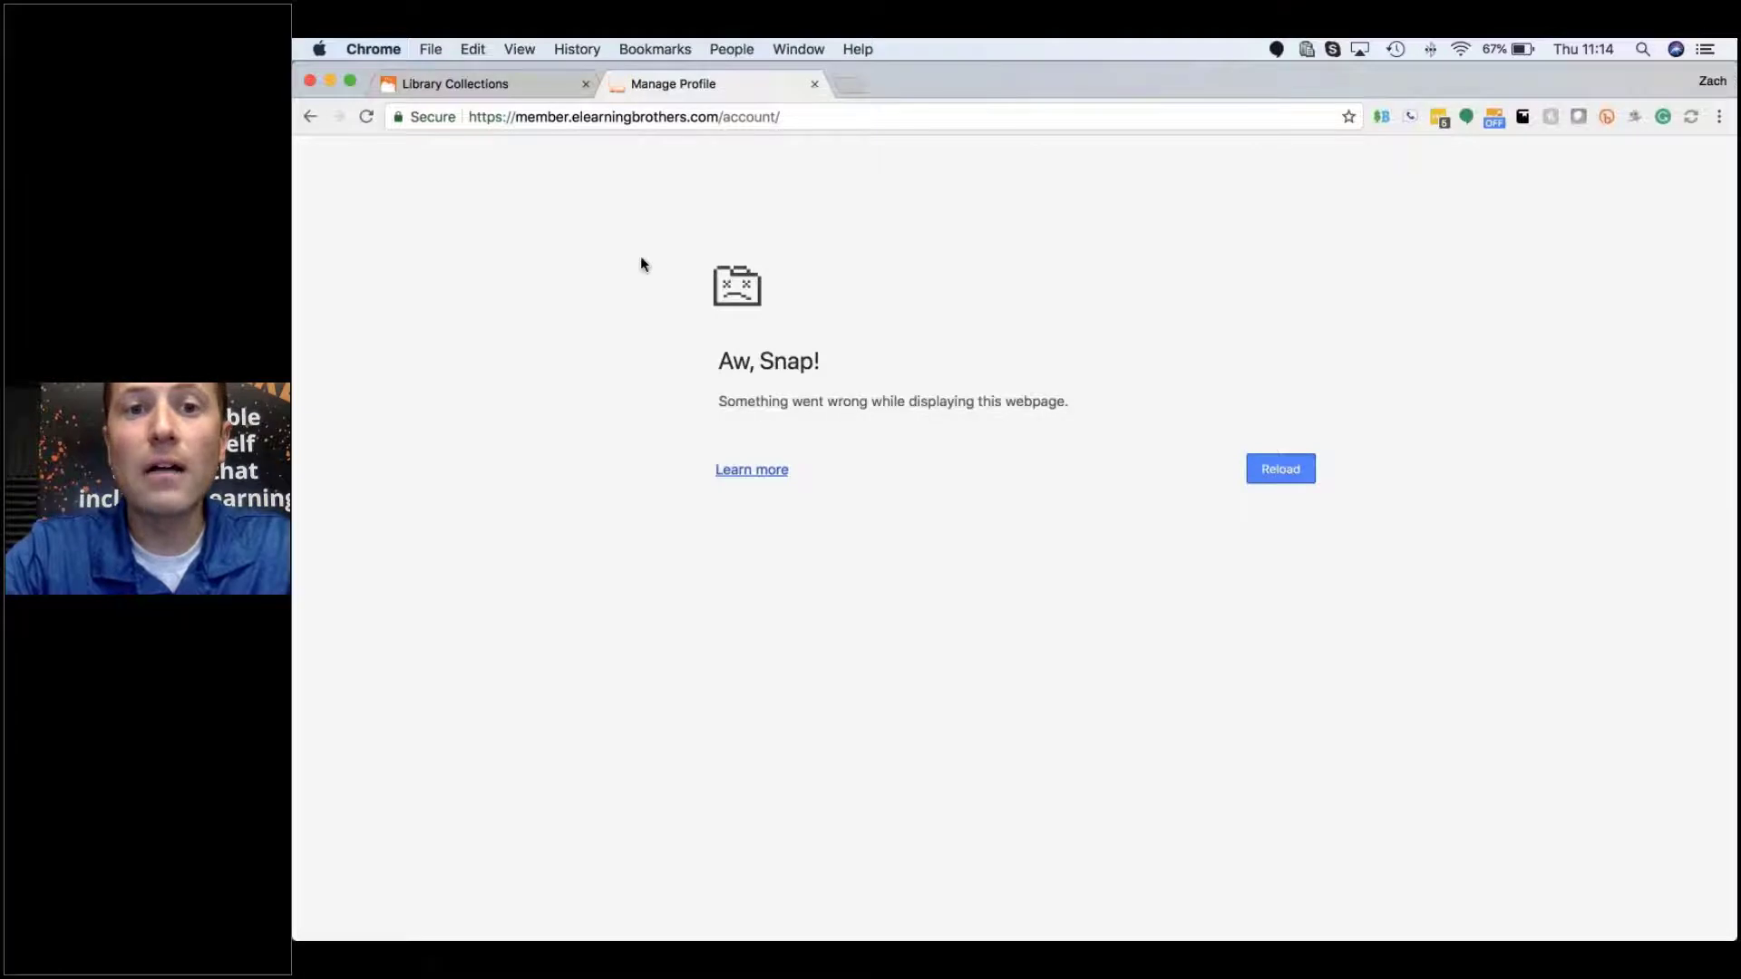
Step: Close the crashed tab, reopen Manage Profile, and view Downloads listing two 2200 x 1644 singer images
click(815, 83)
click(587, 305)
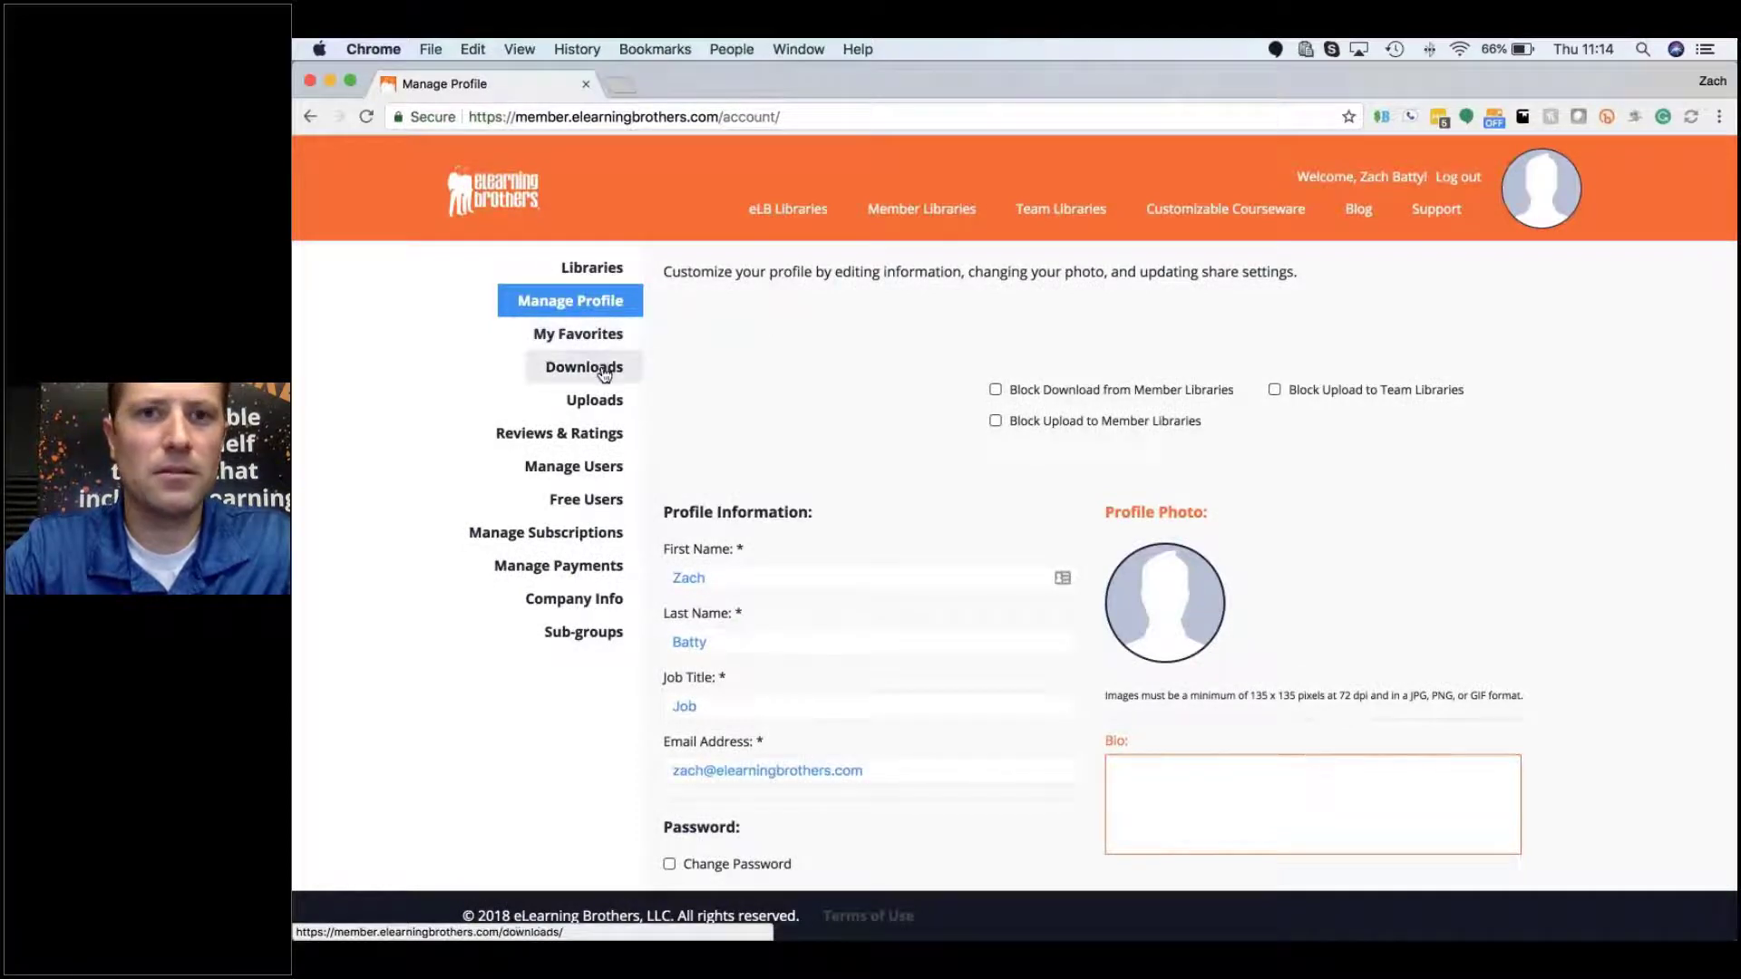
click(583, 367)
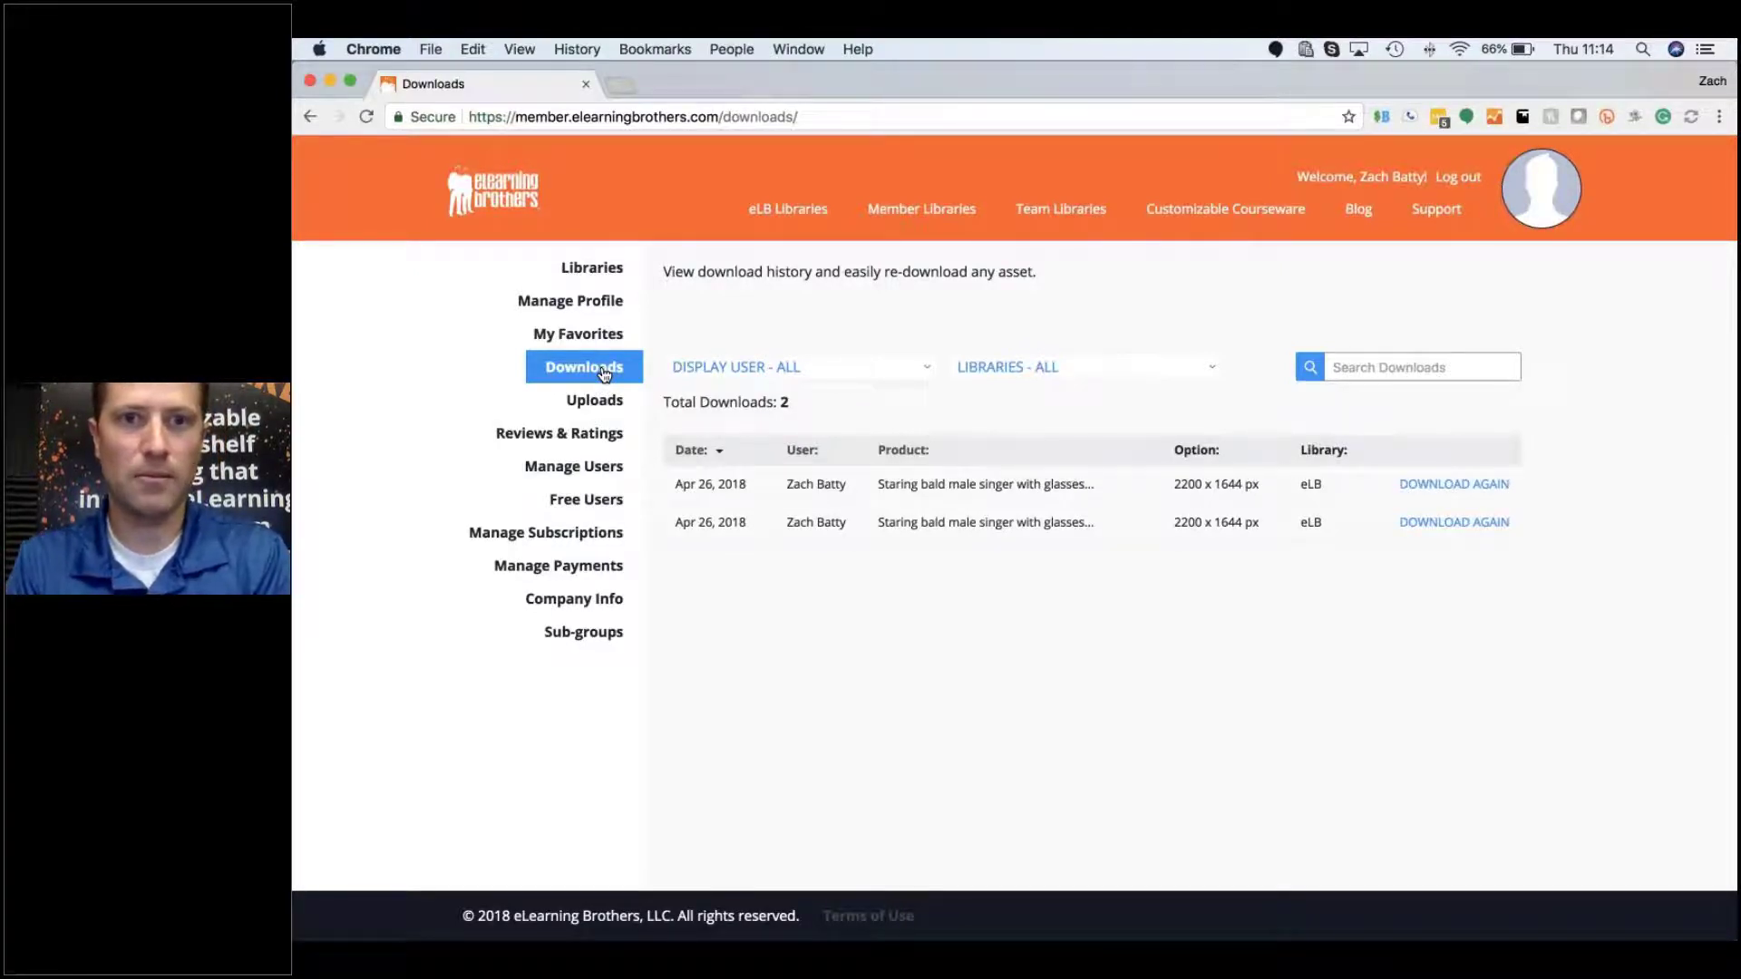
Step: Filter the download history to one user and re-download the bald male singer image twice
click(921, 369)
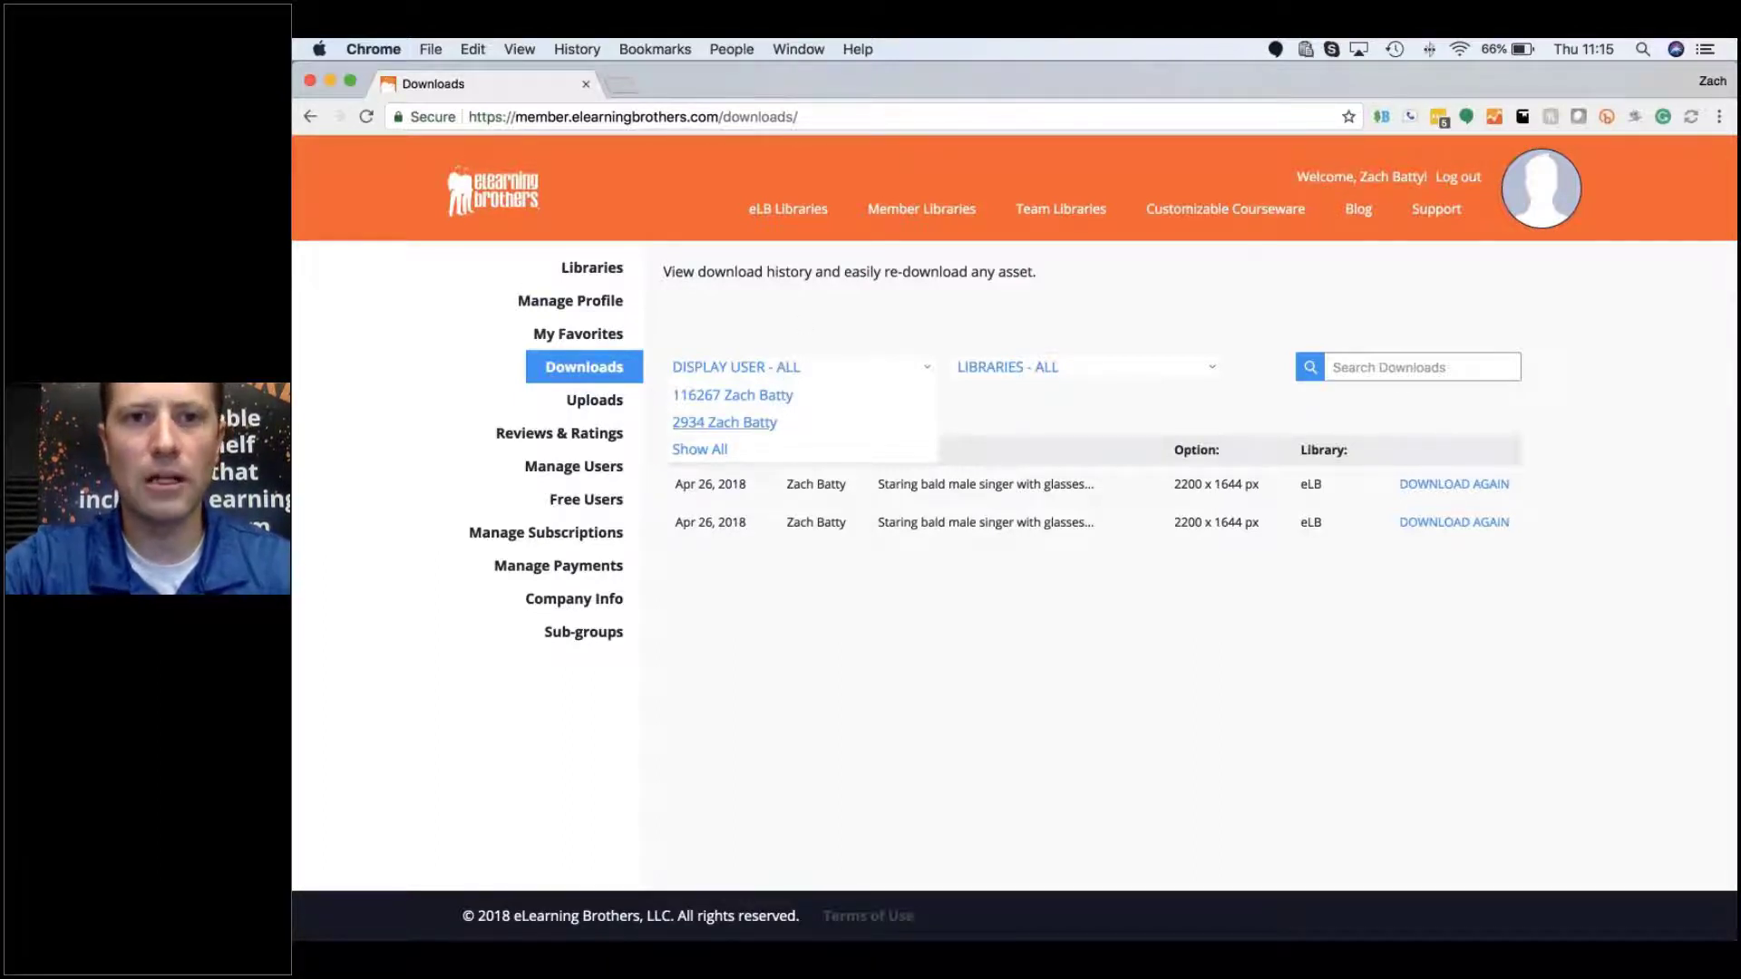
click(757, 426)
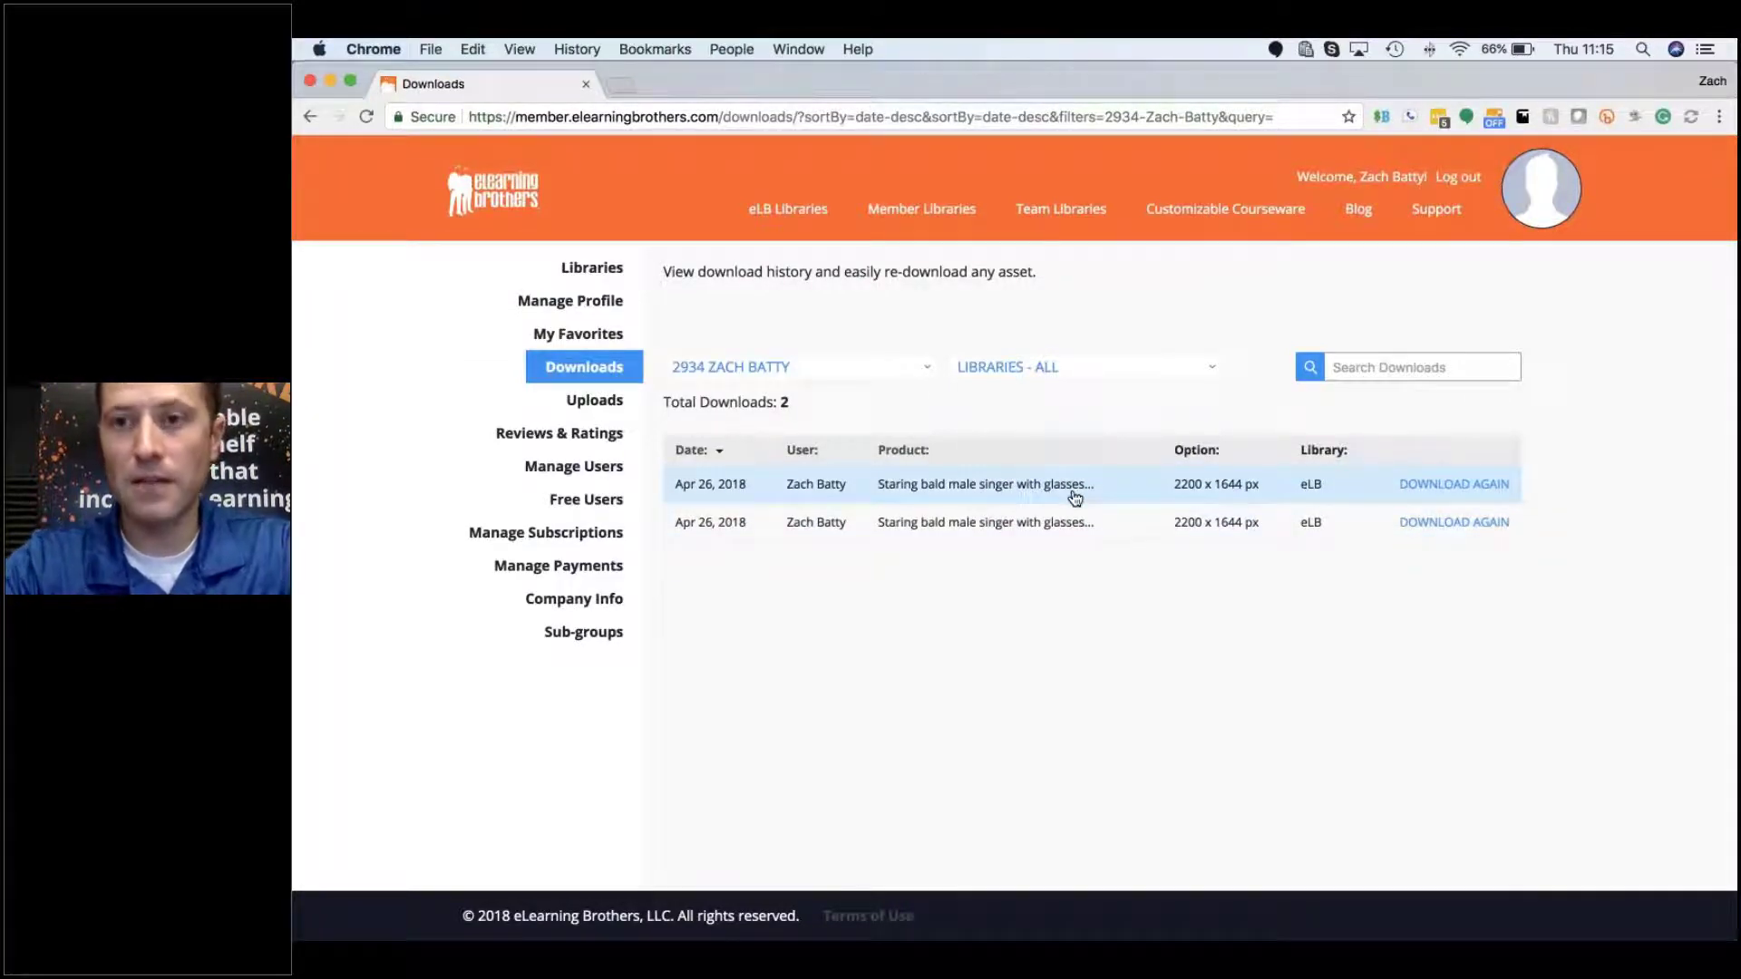
click(1474, 485)
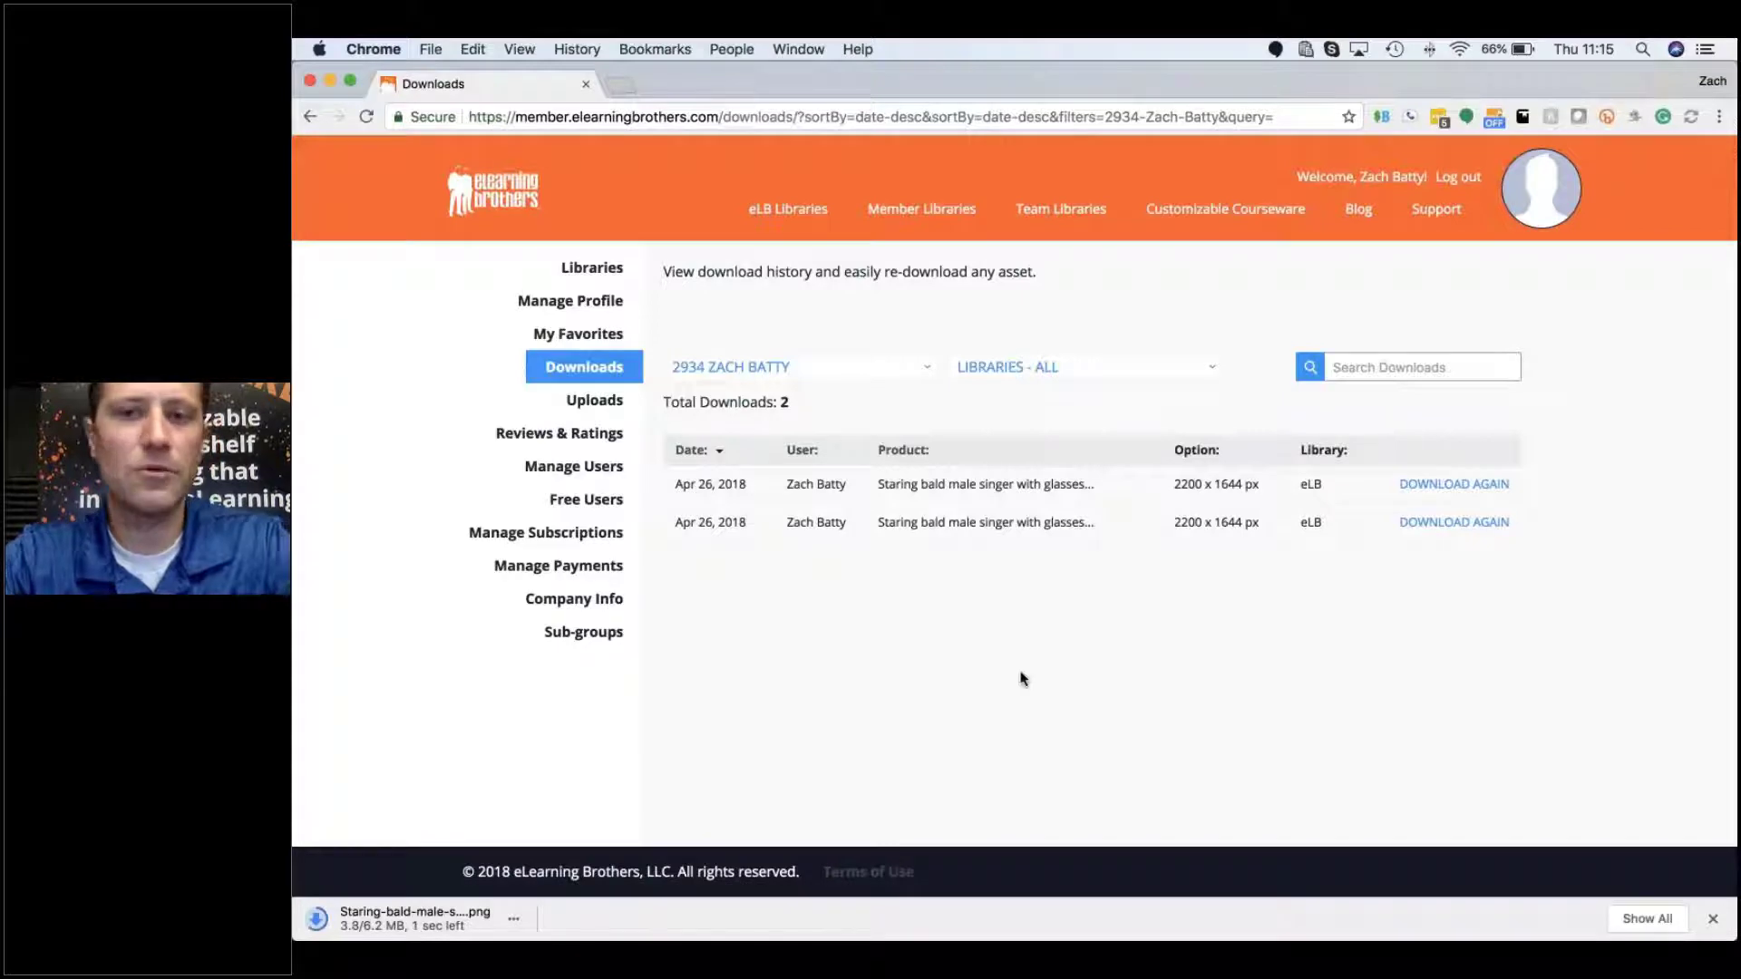
click(1456, 523)
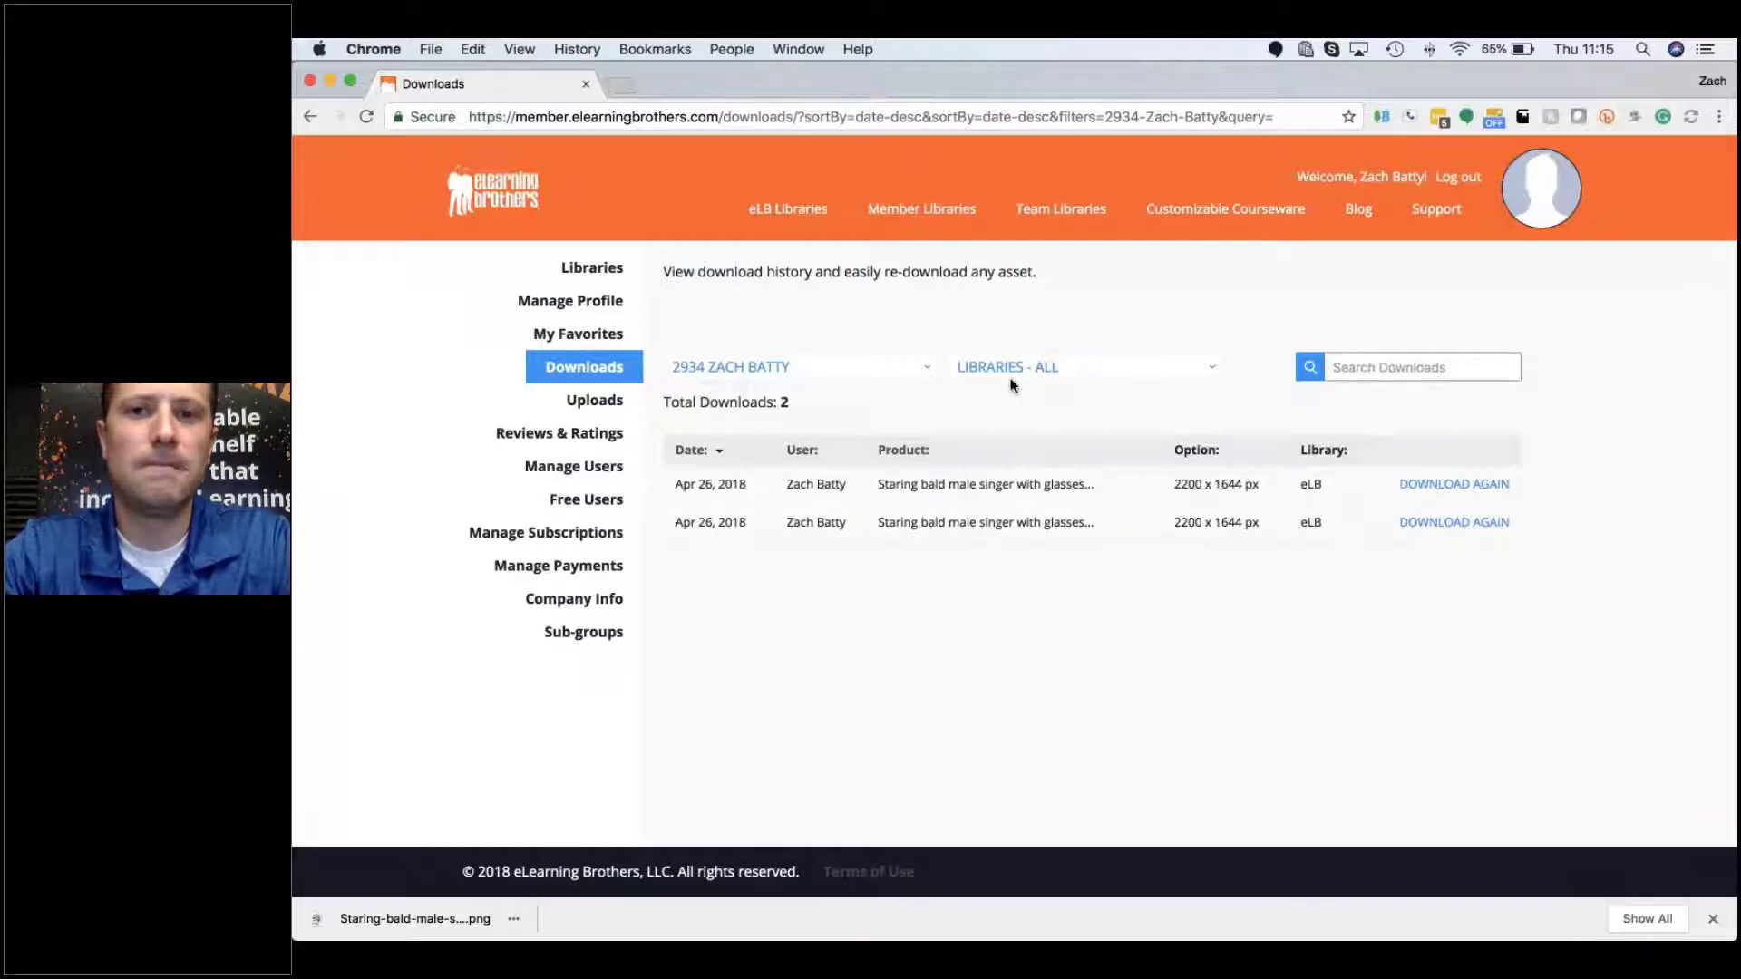
Step: Check the Libraries filter without changing it, then go to the Uploads page
click(1082, 368)
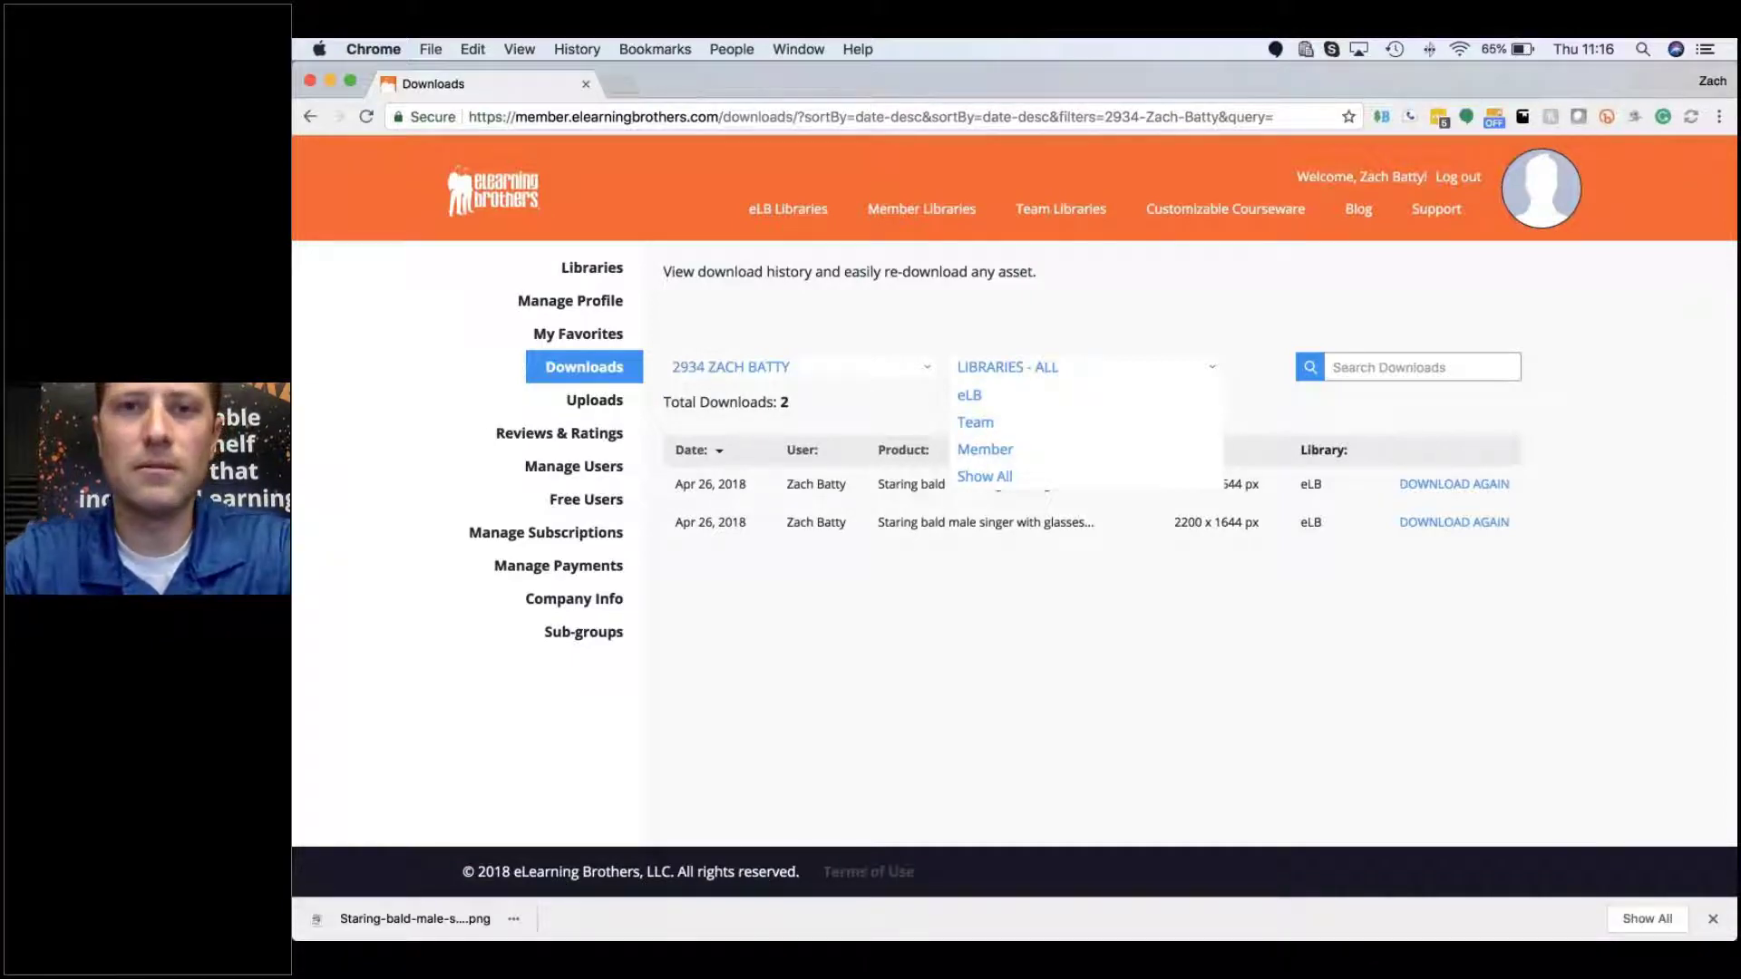
click(1058, 313)
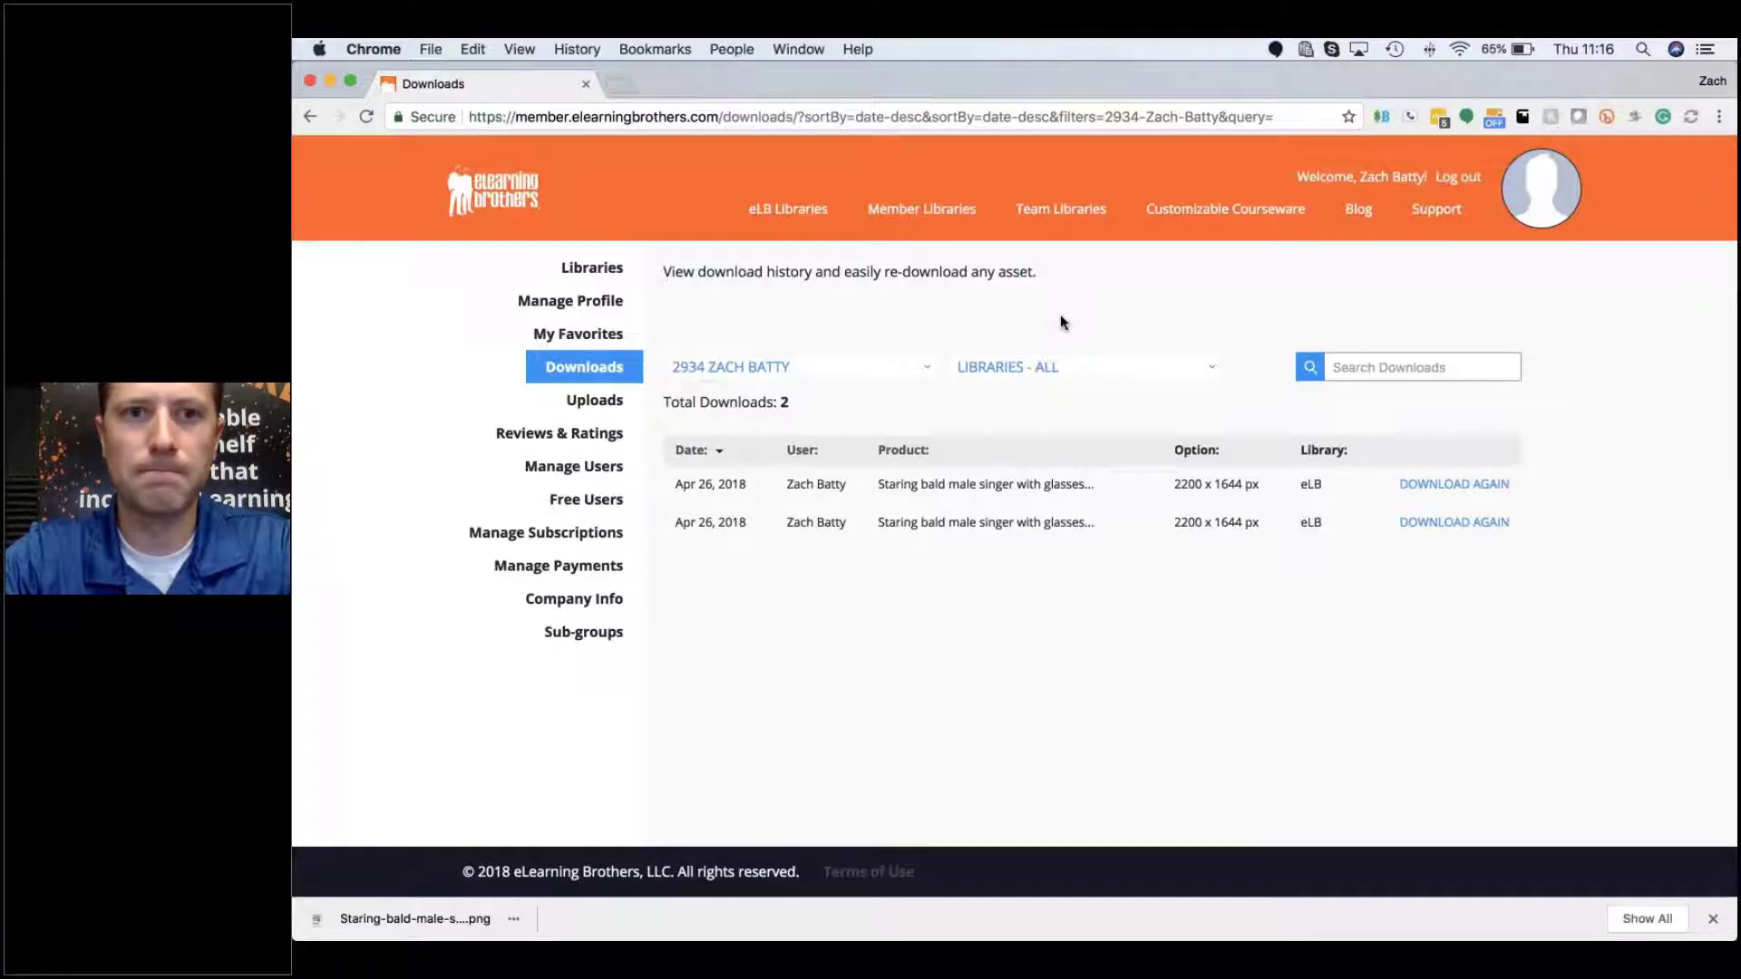
click(596, 404)
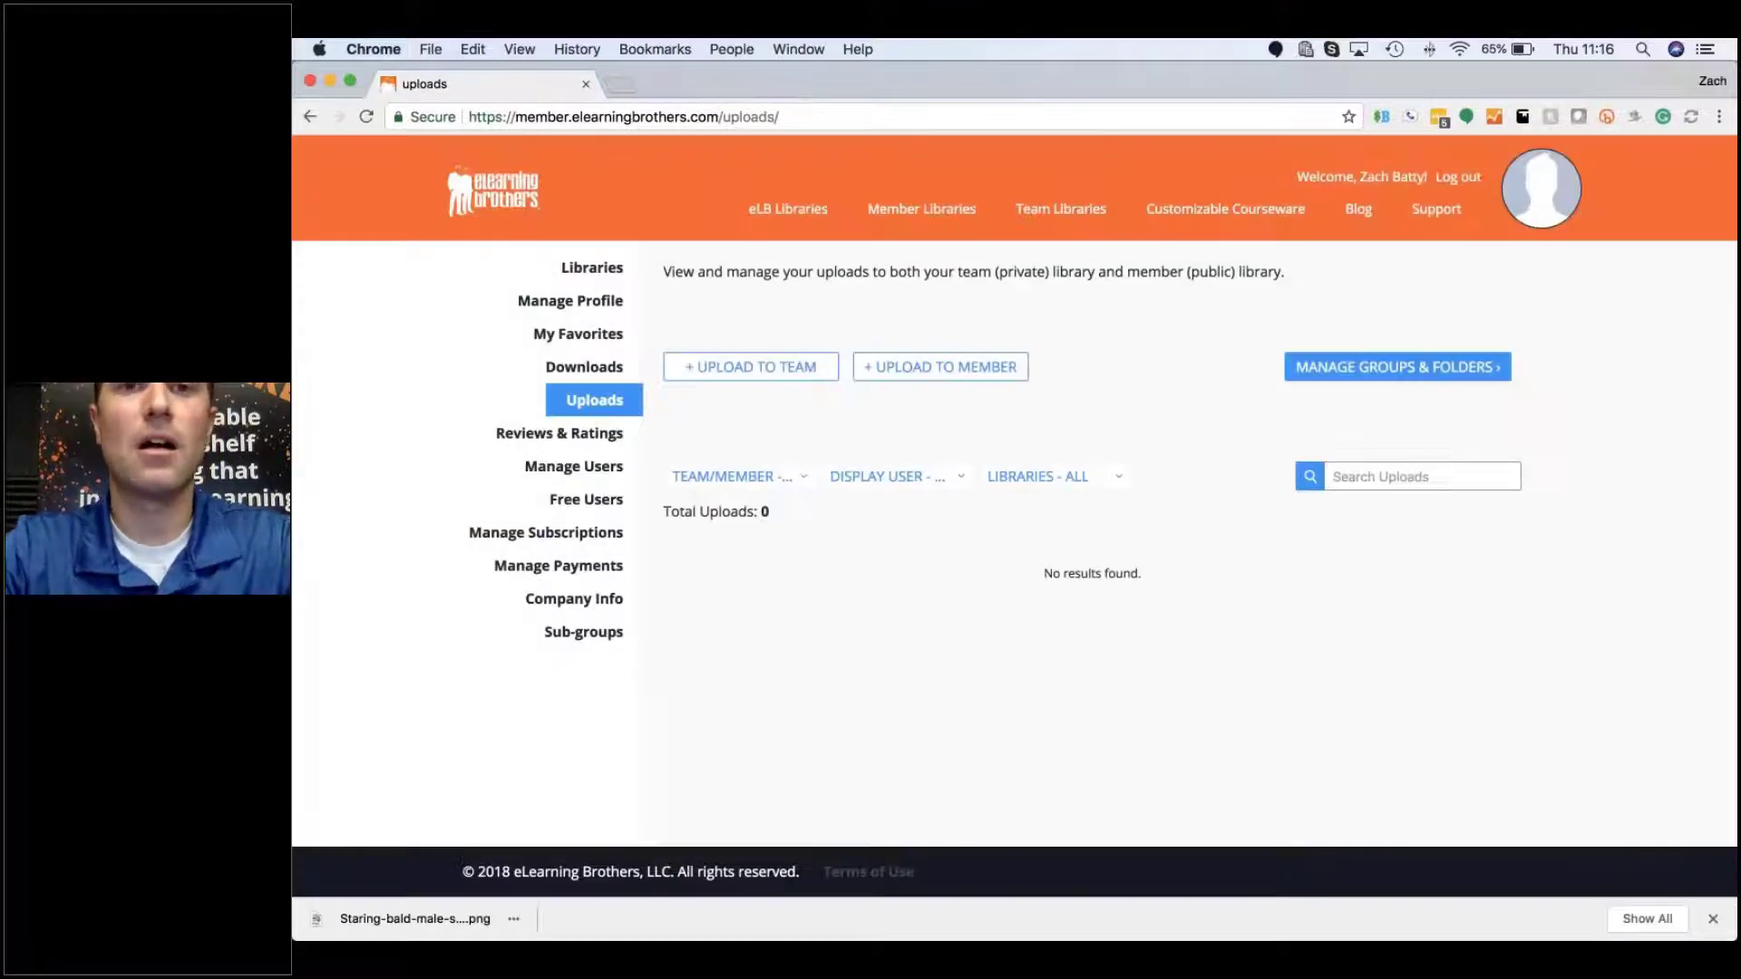
mouse_move(910, 215)
mouse_move(1074, 201)
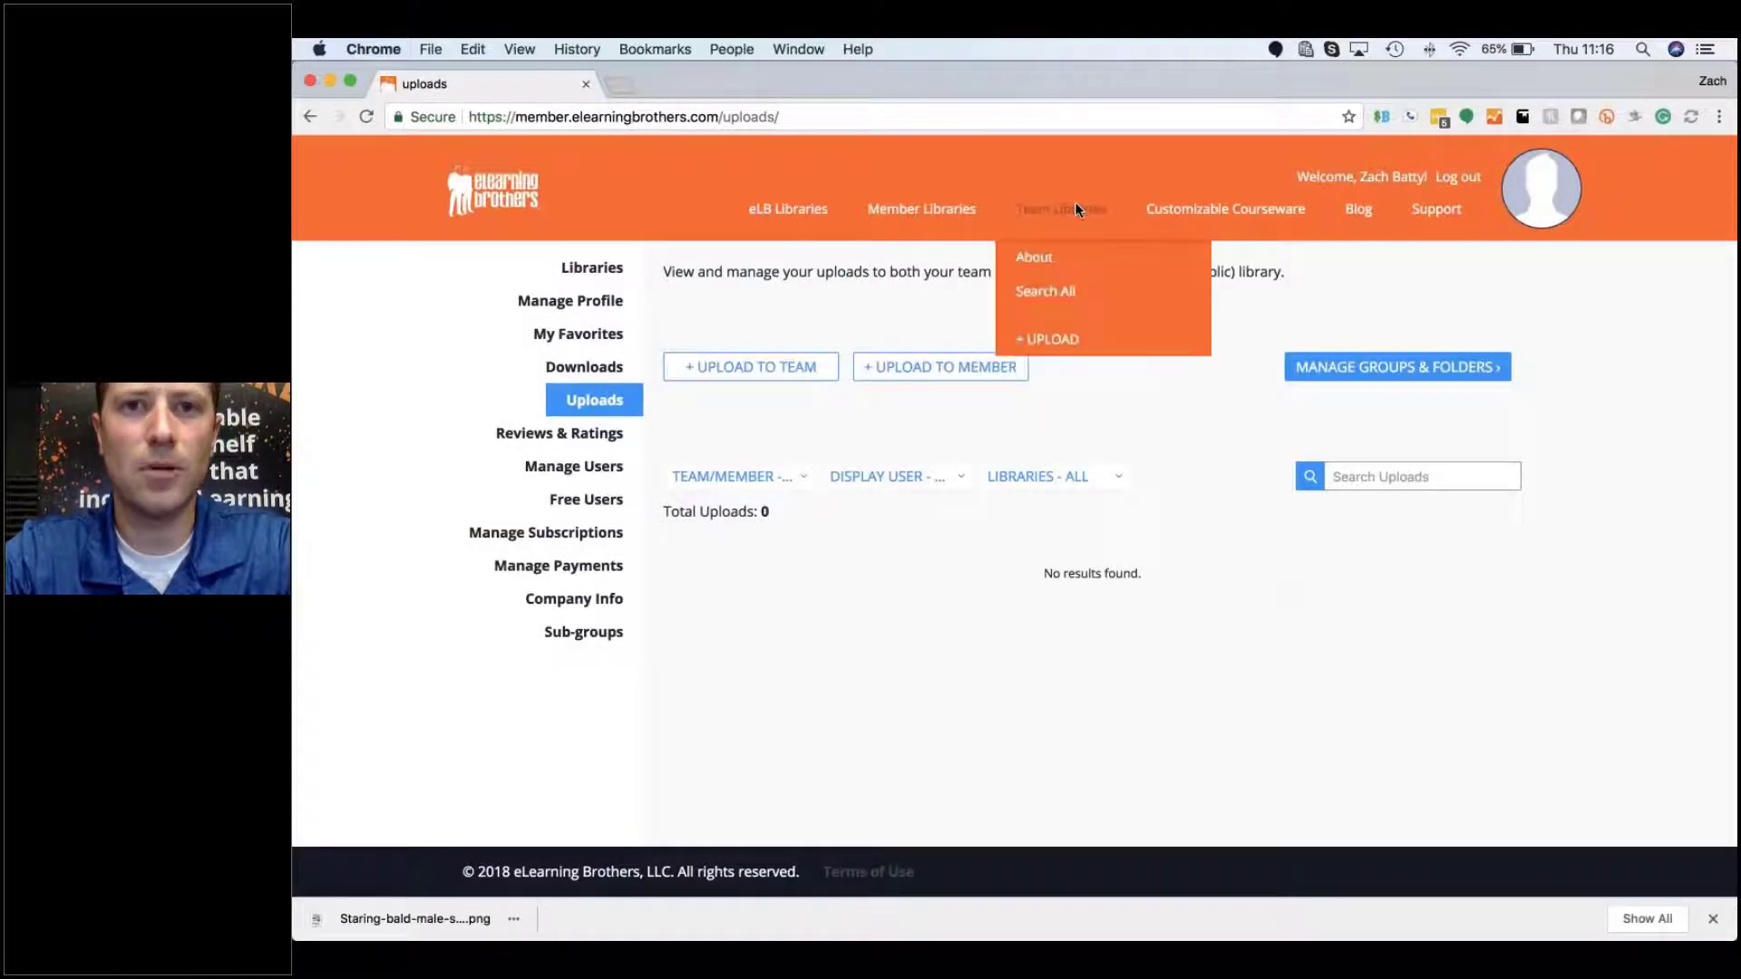
mouse_move(800, 212)
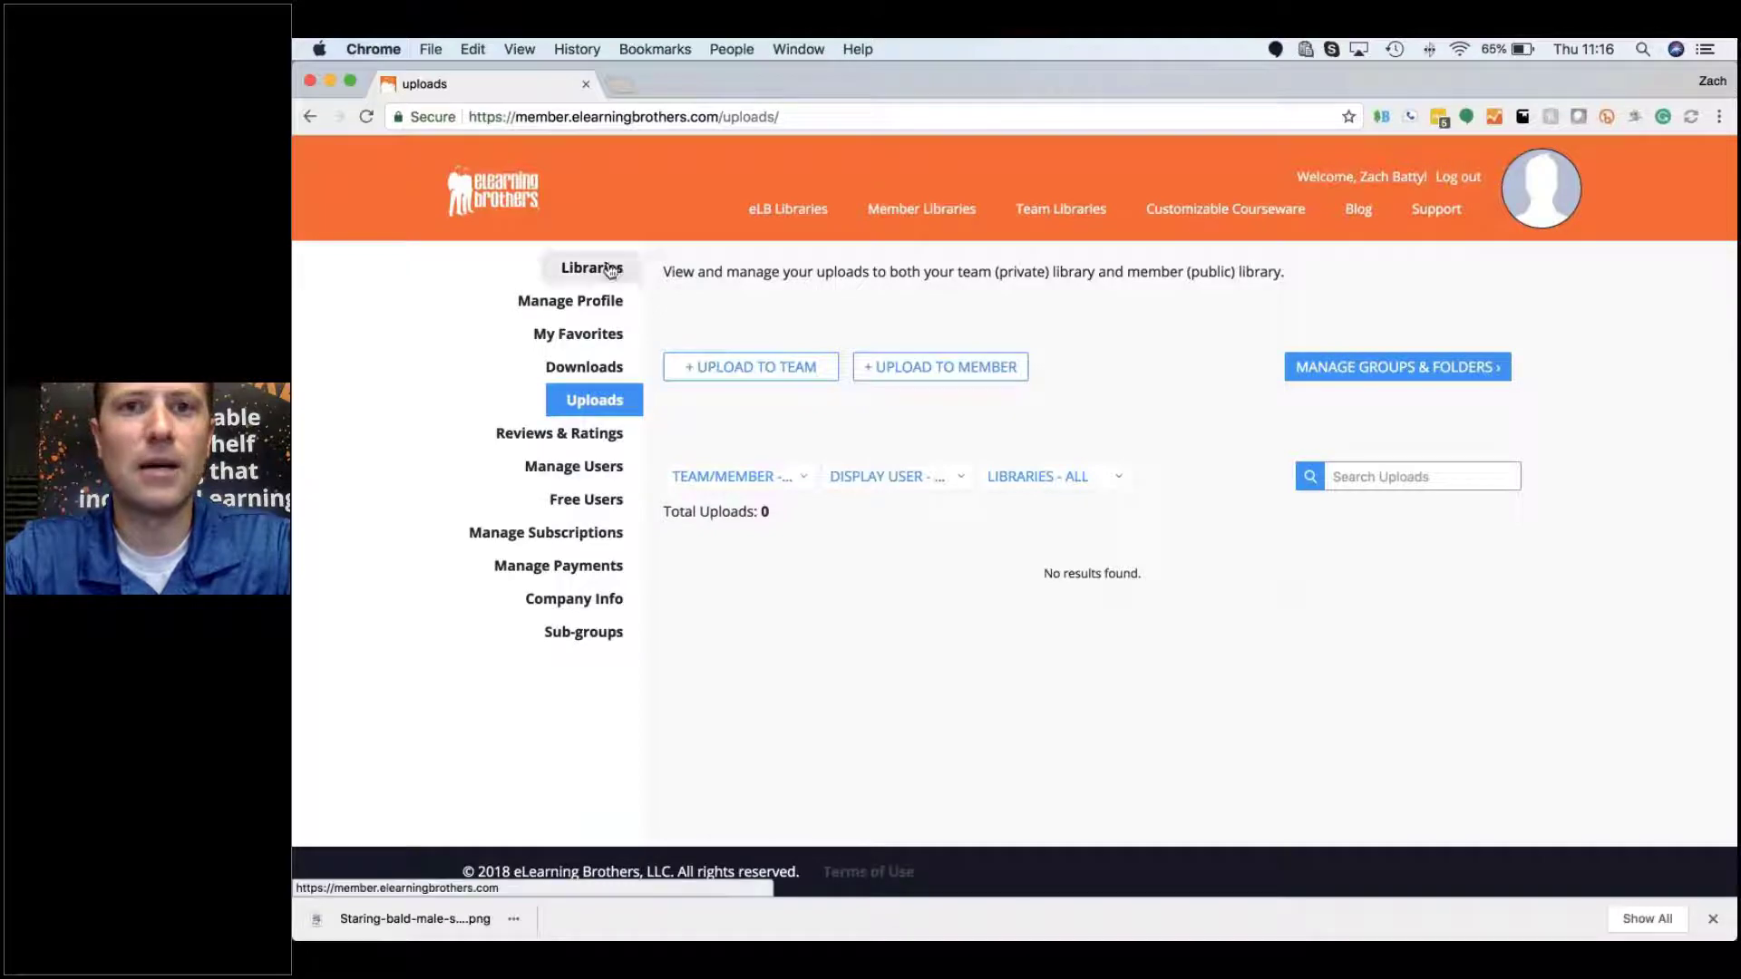
mouse_move(906, 205)
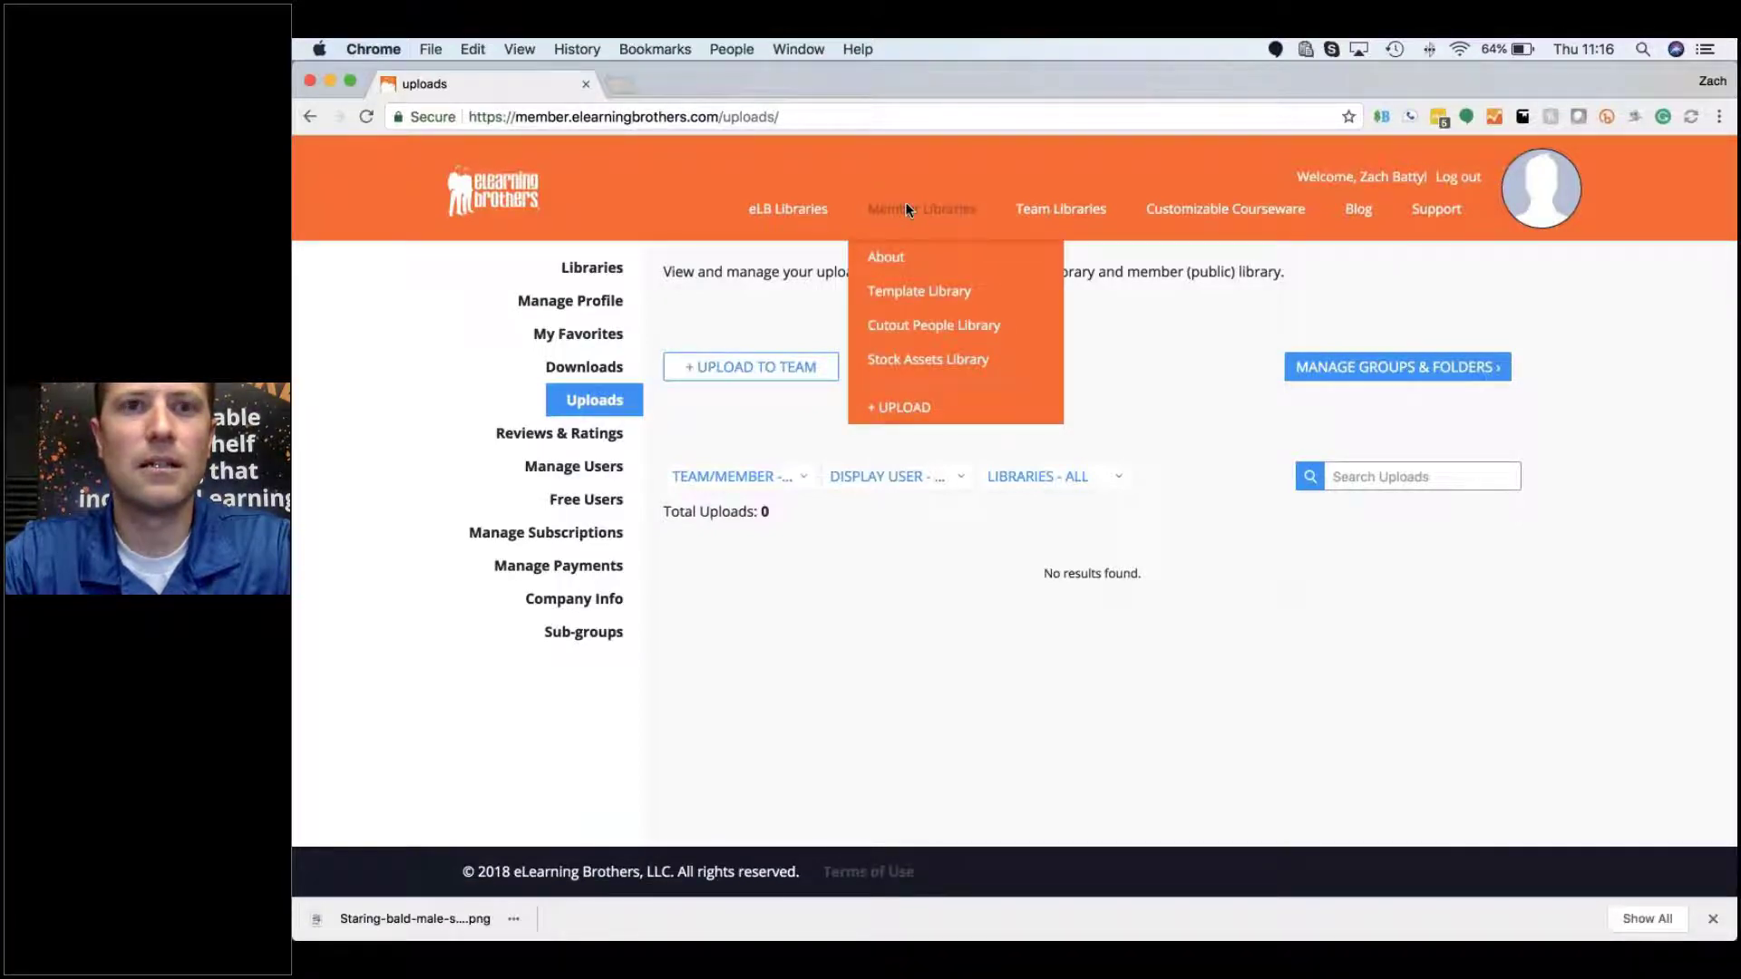
click(893, 264)
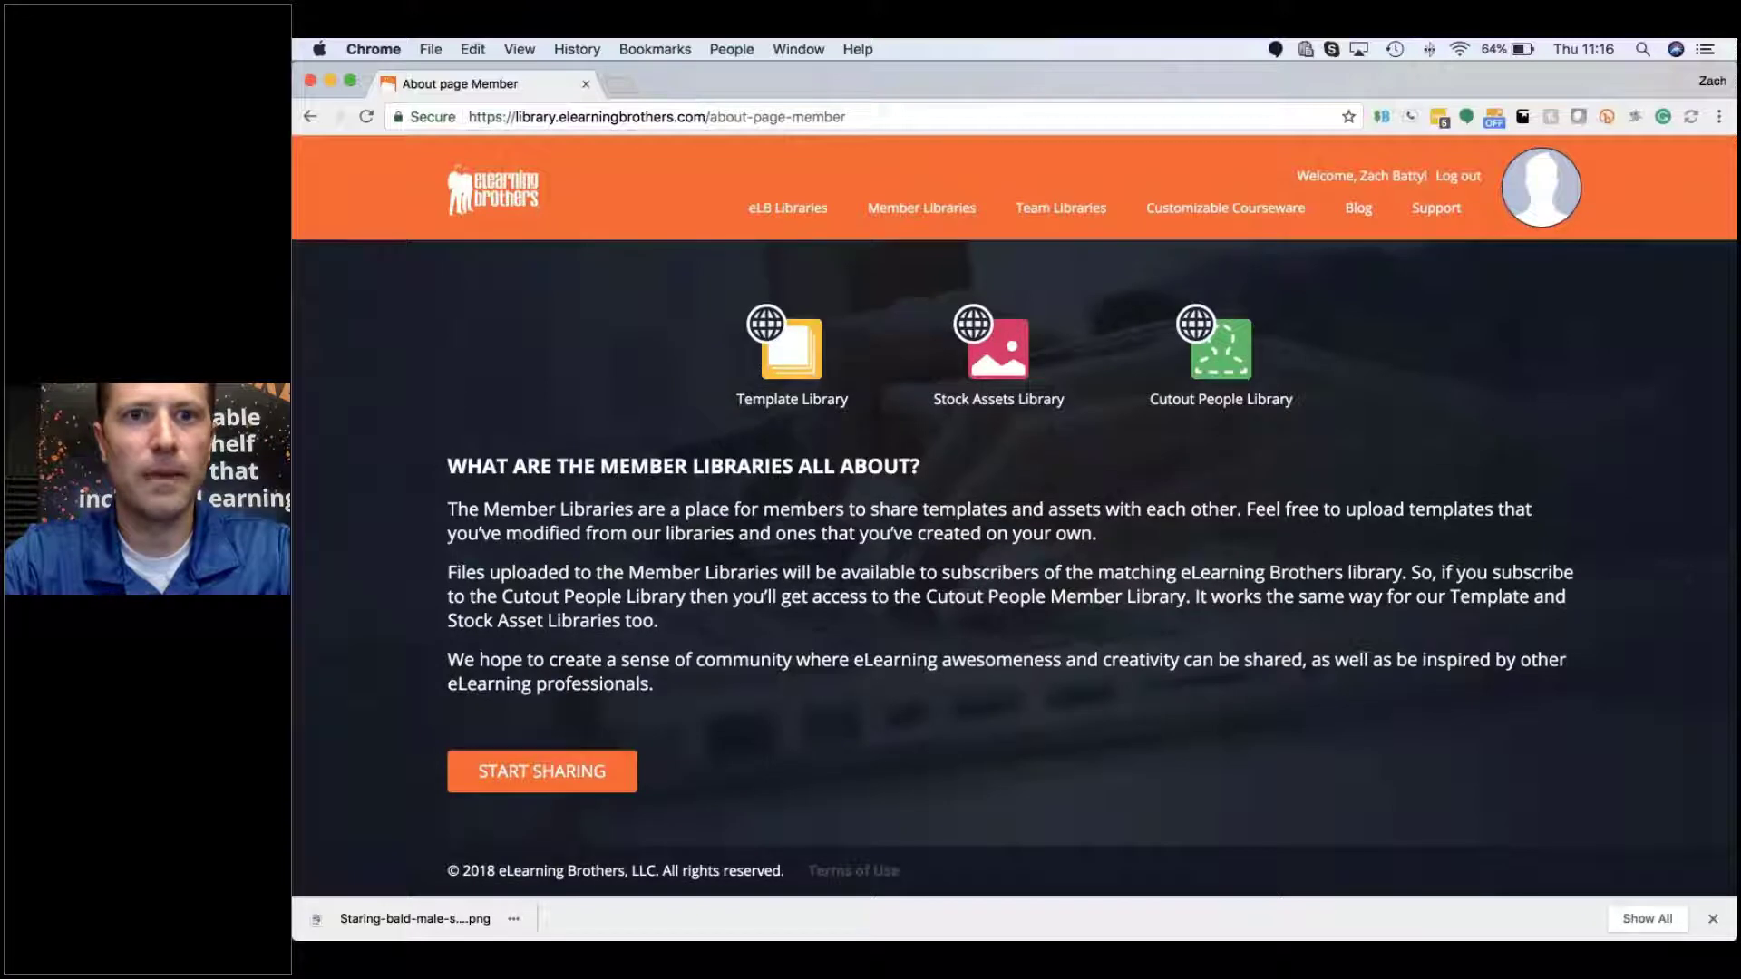
click(309, 117)
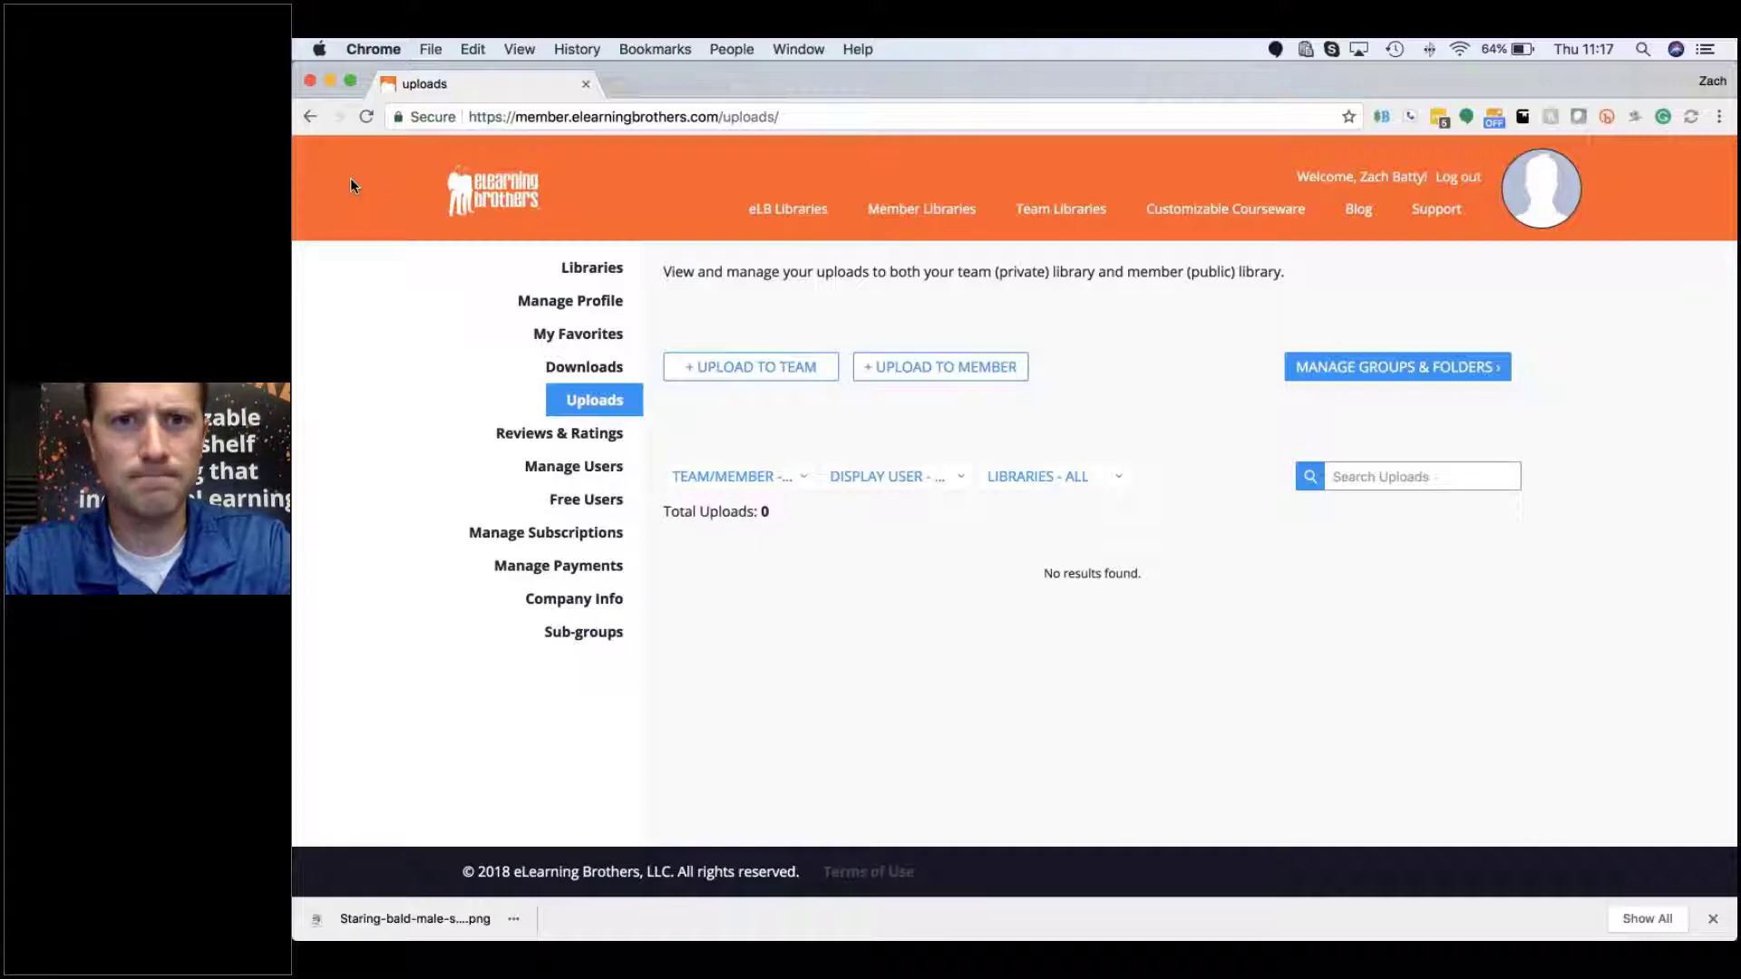
Step: Bring up the Team Libraries menu in the top navigation from the Uploads page
mouse_move(917, 214)
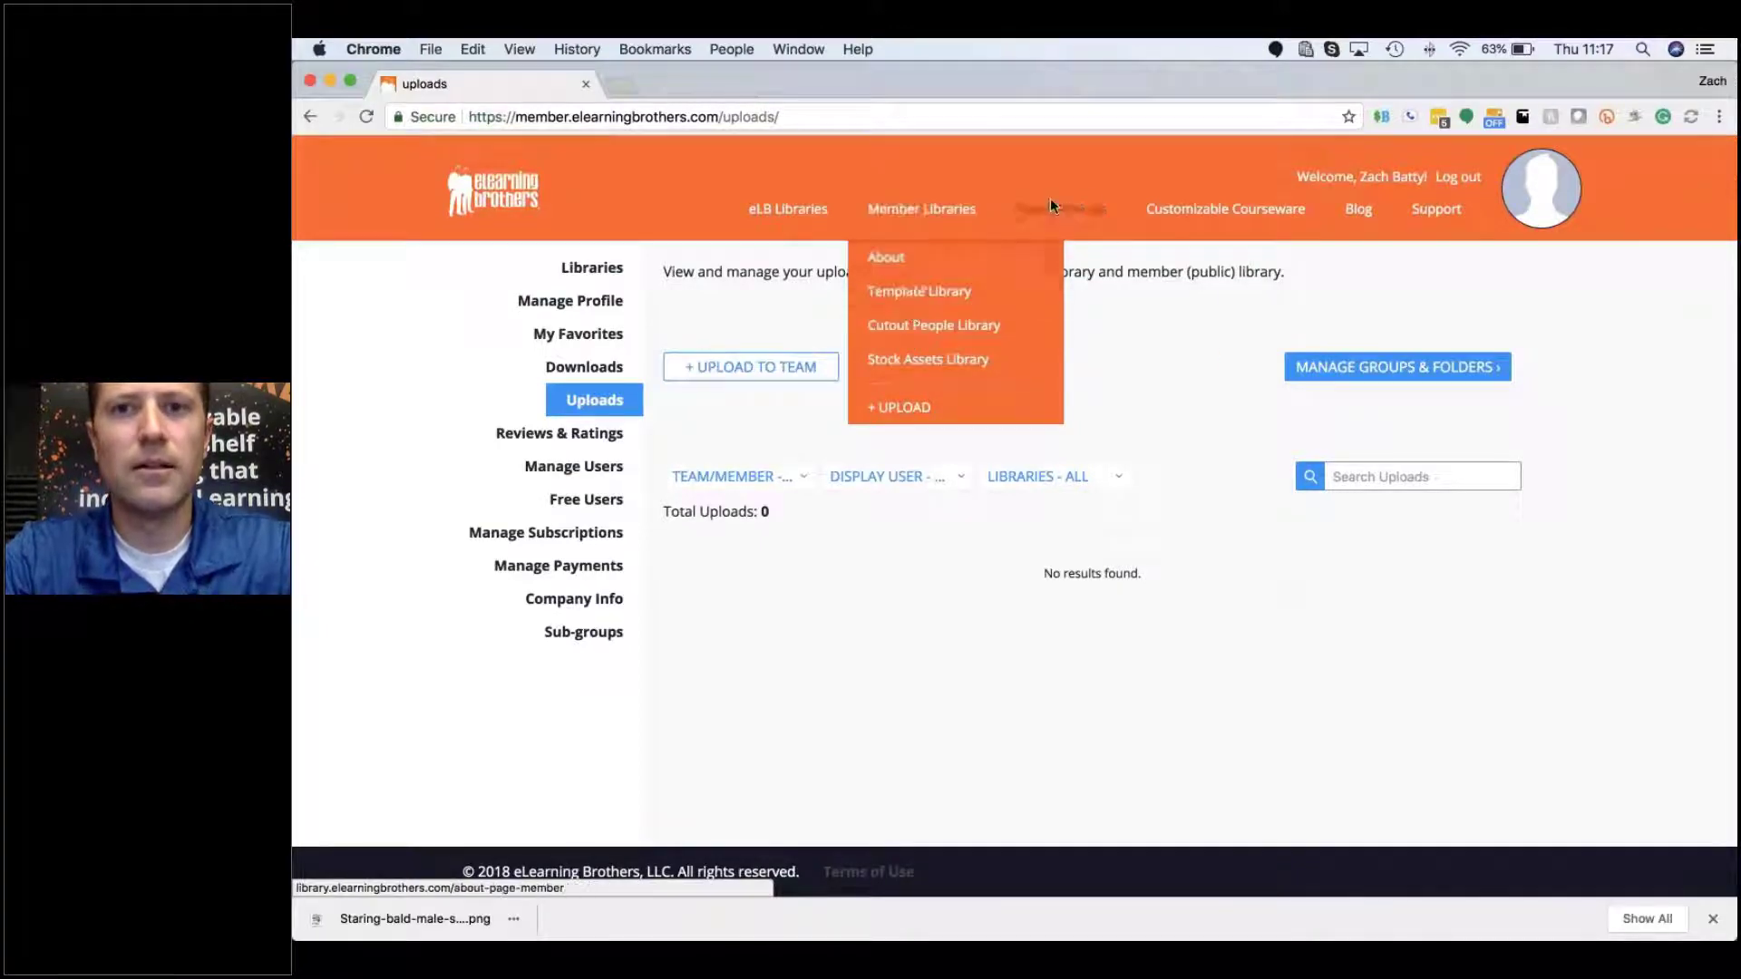
mouse_move(1071, 208)
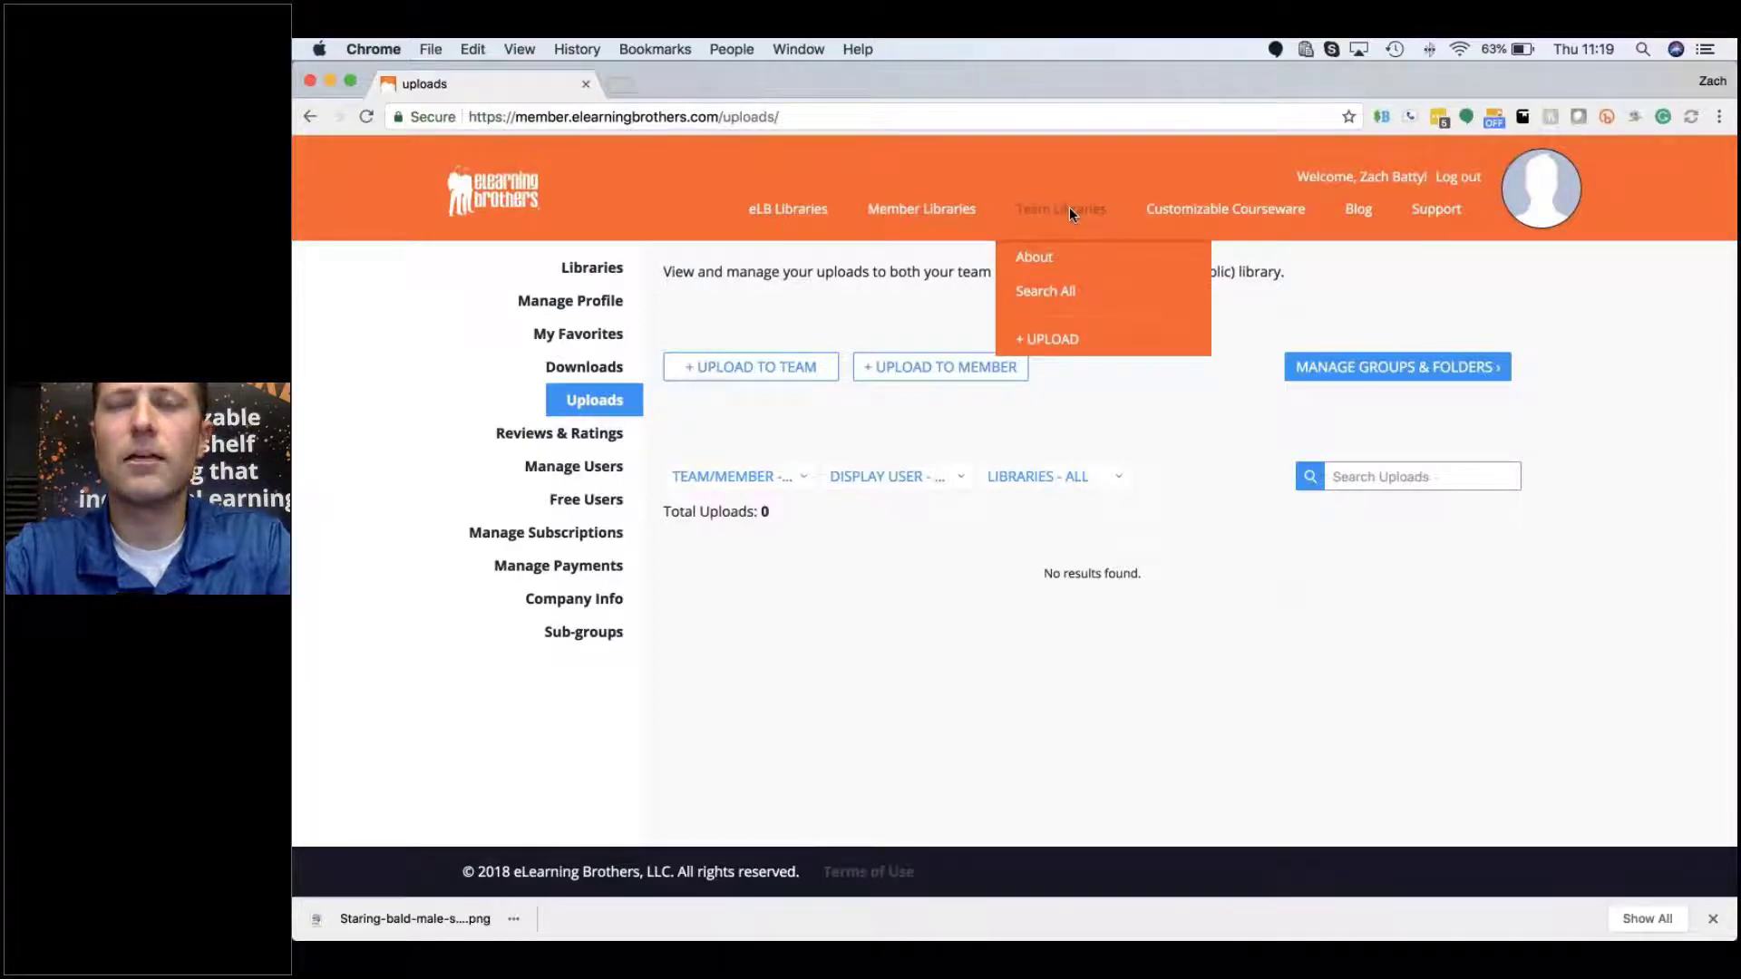
Step: Start a team upload and browse the Template, Stock Assets and Cutout People tiles and Groups
click(1041, 346)
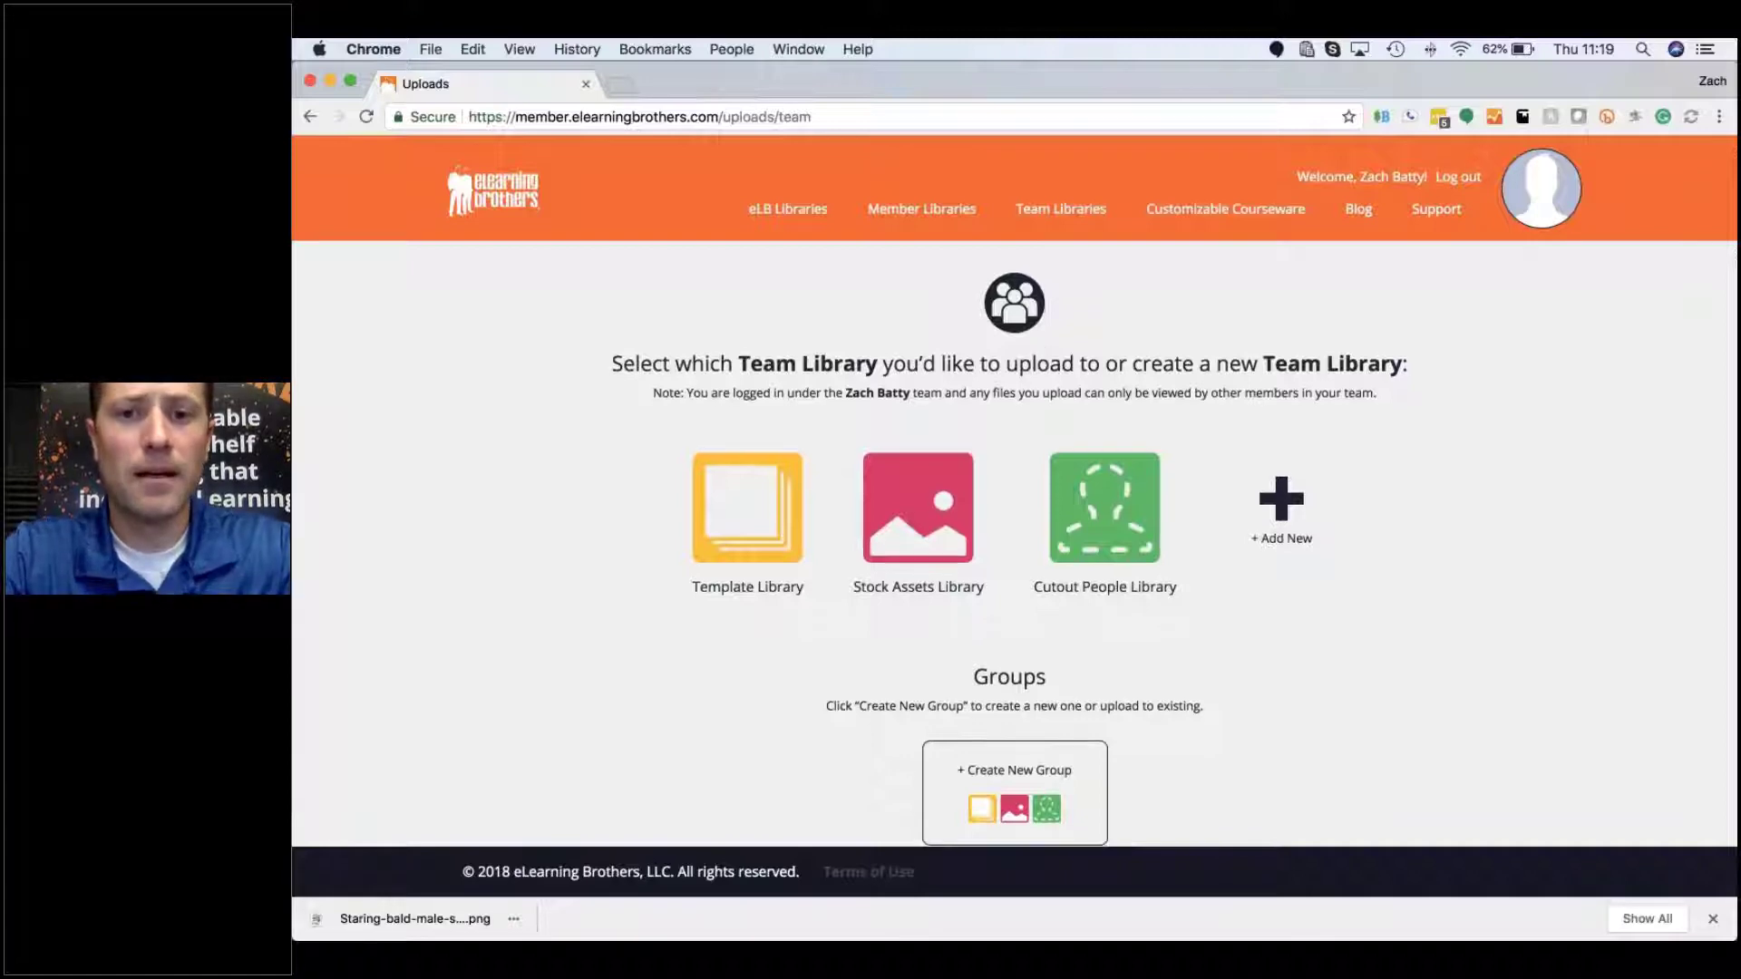
scroll(1006, 589, down, 1)
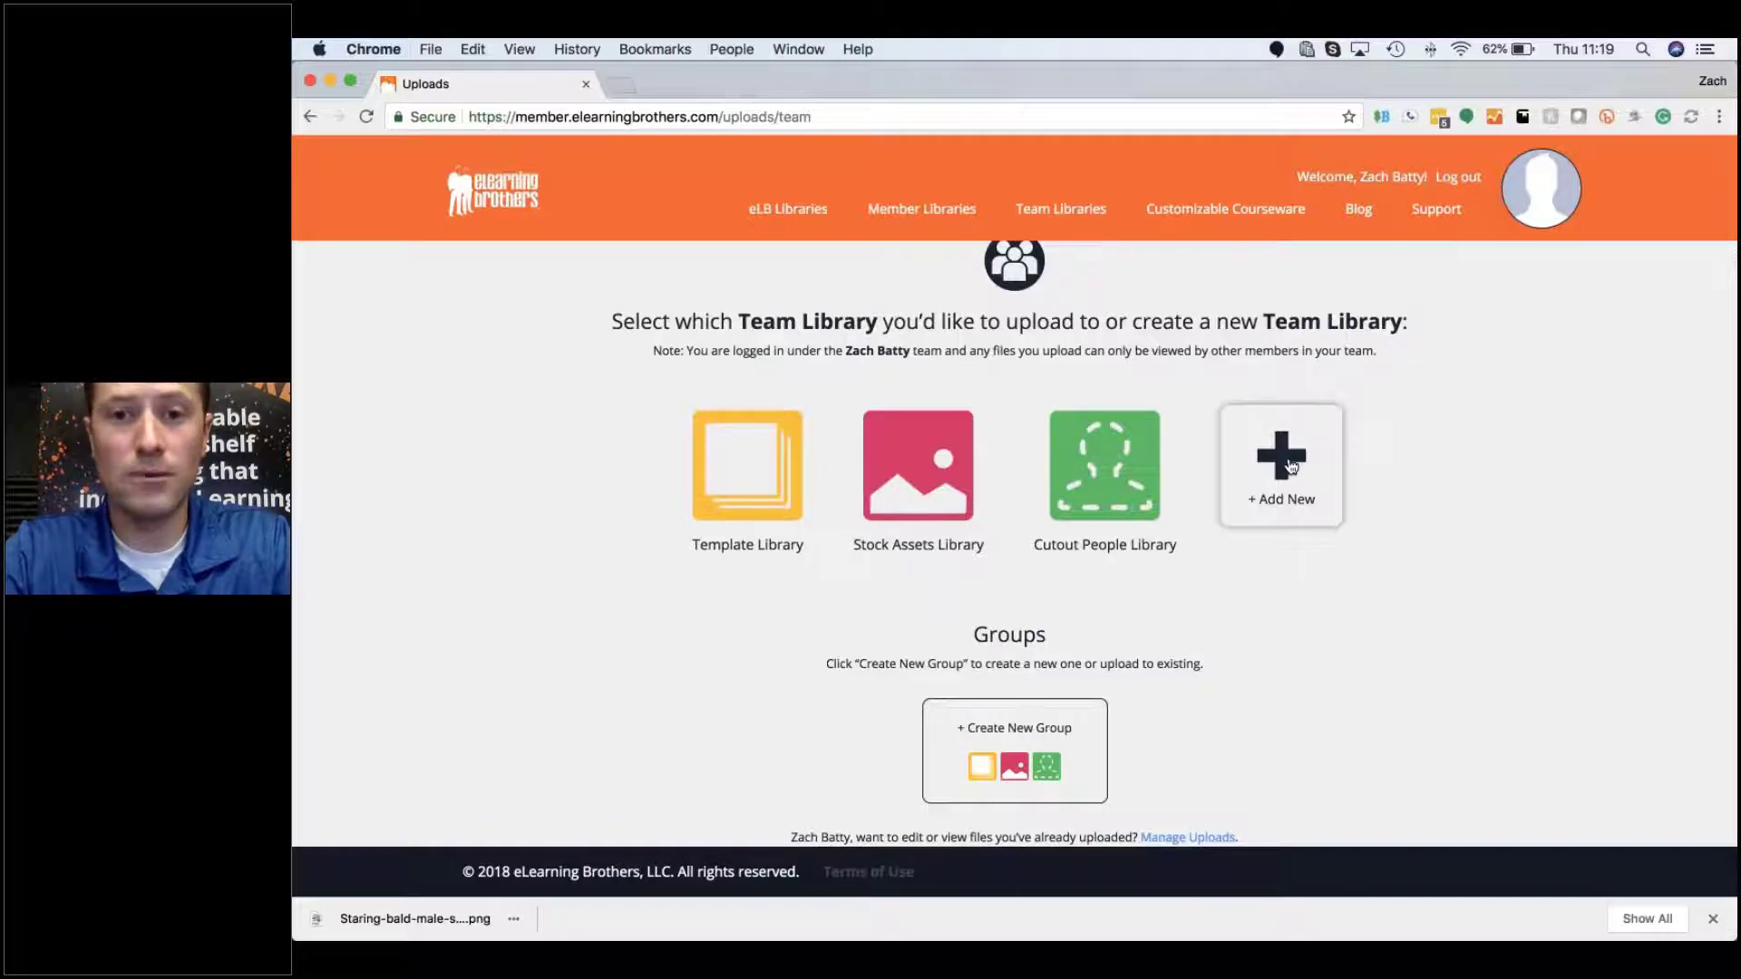
scroll(1291, 467, down, 1)
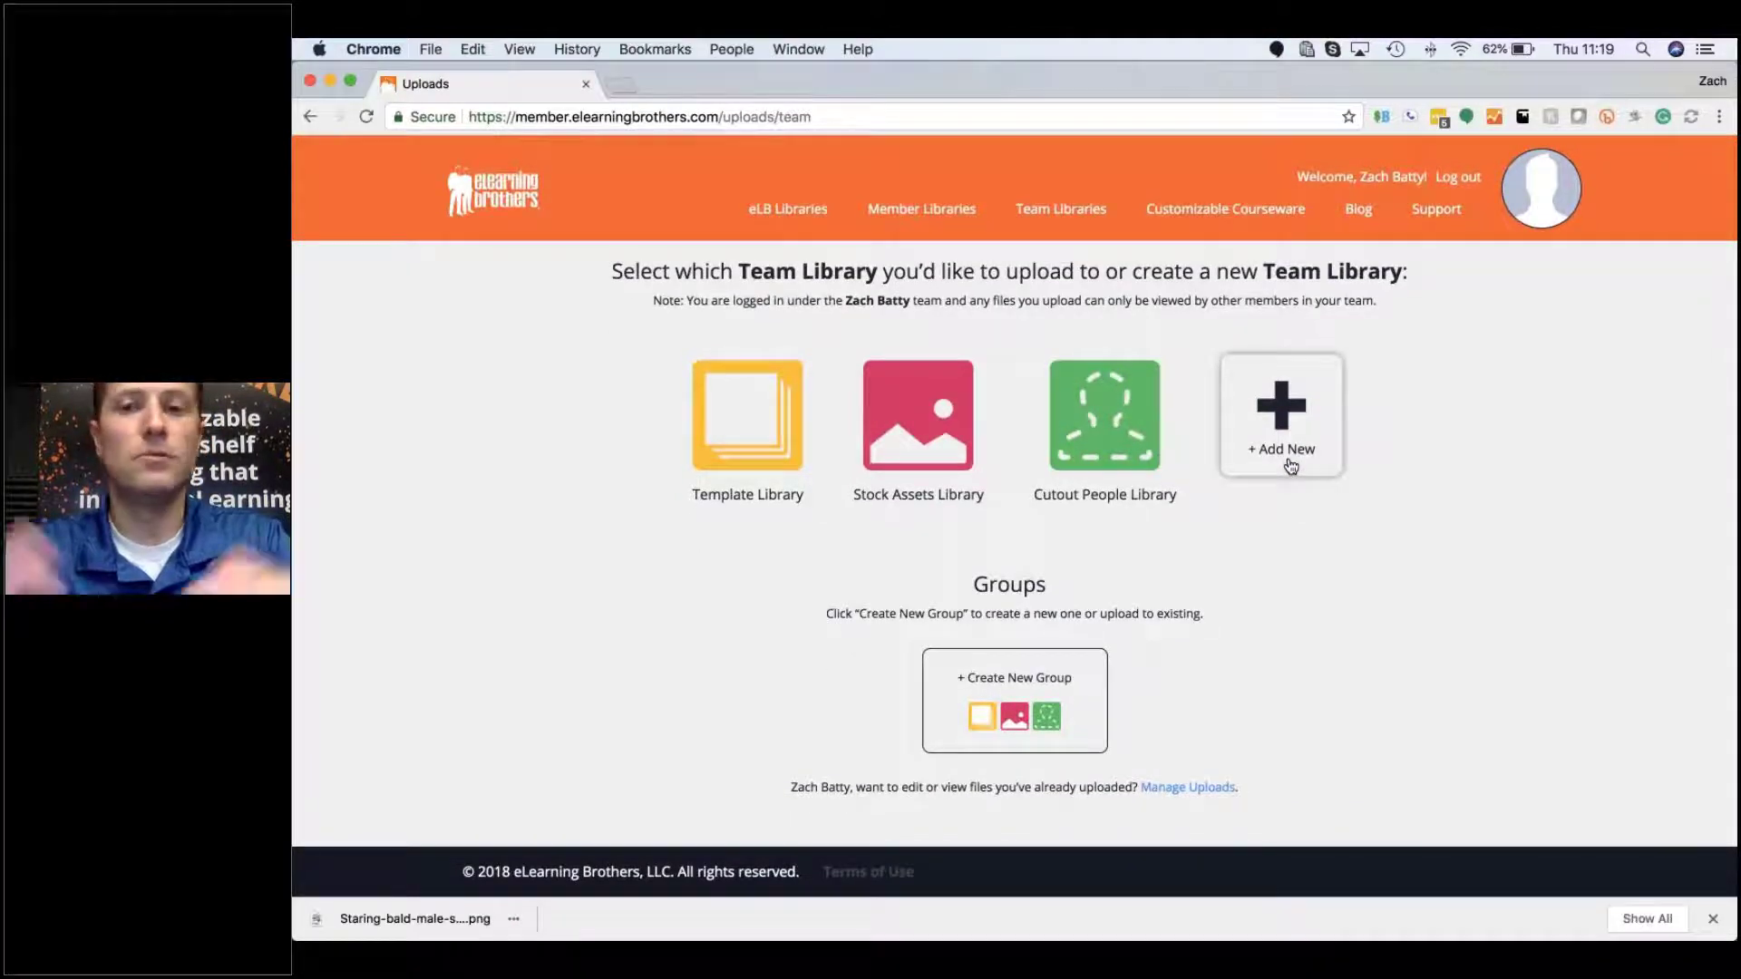
Step: Choose the Template Library as the destination and accept its upload terms and agreements
click(747, 414)
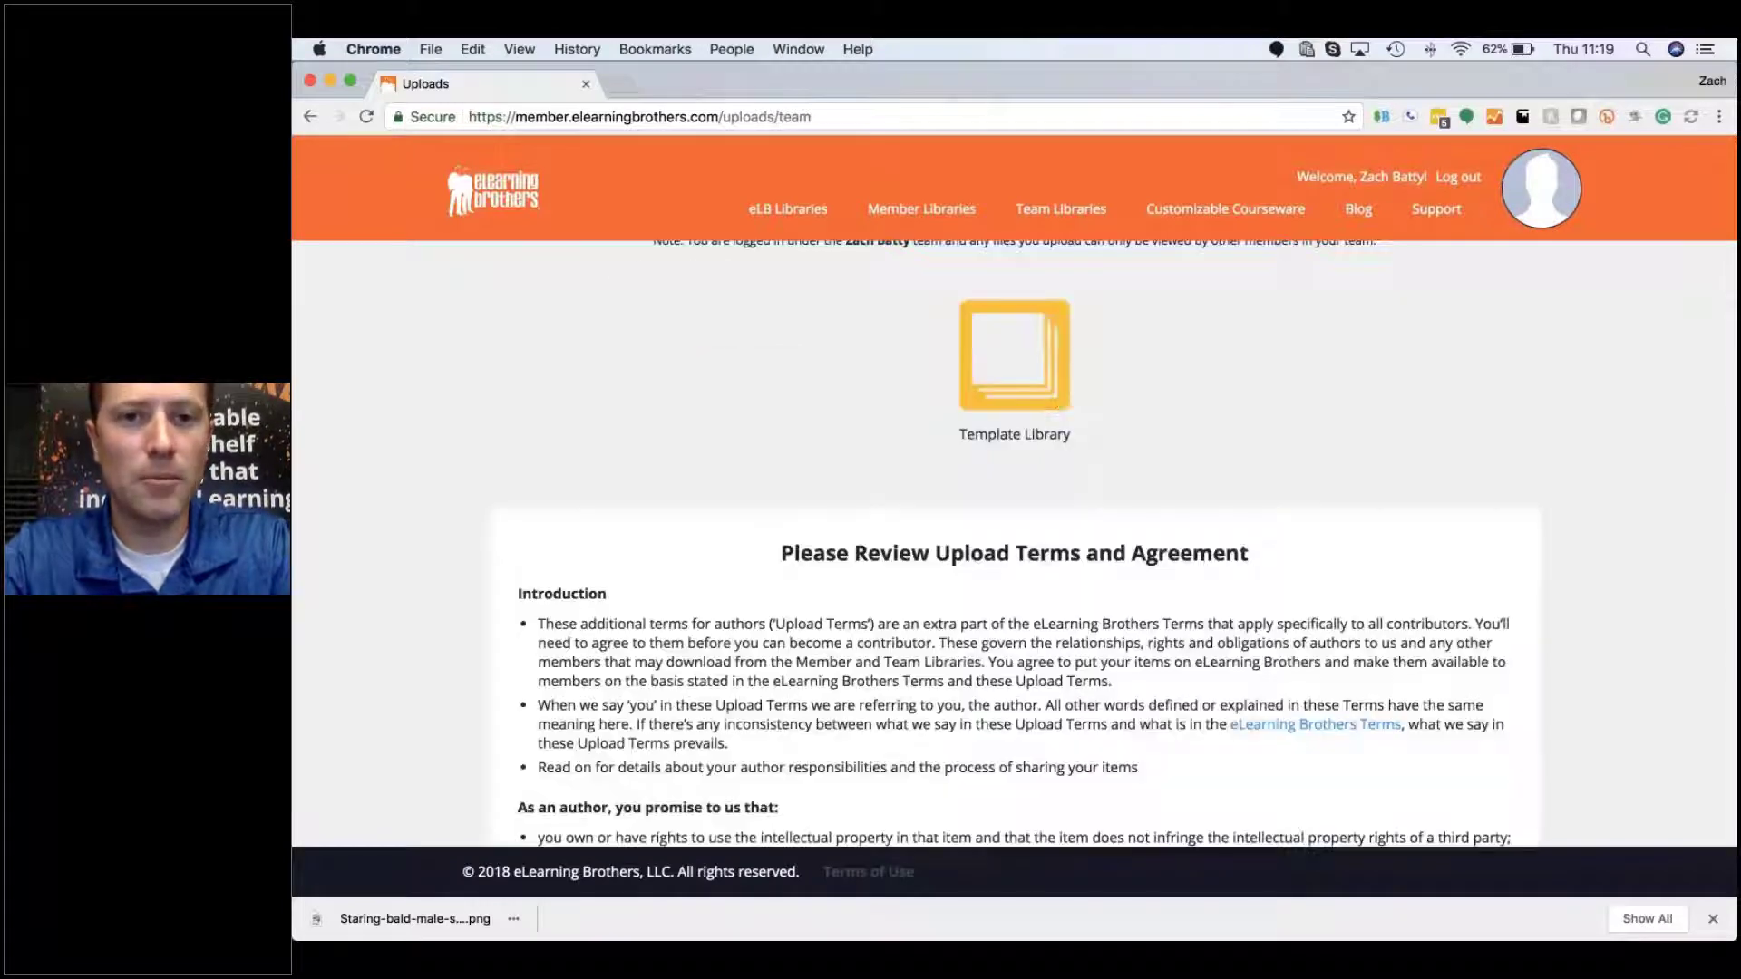
scroll(991, 412, down, 3)
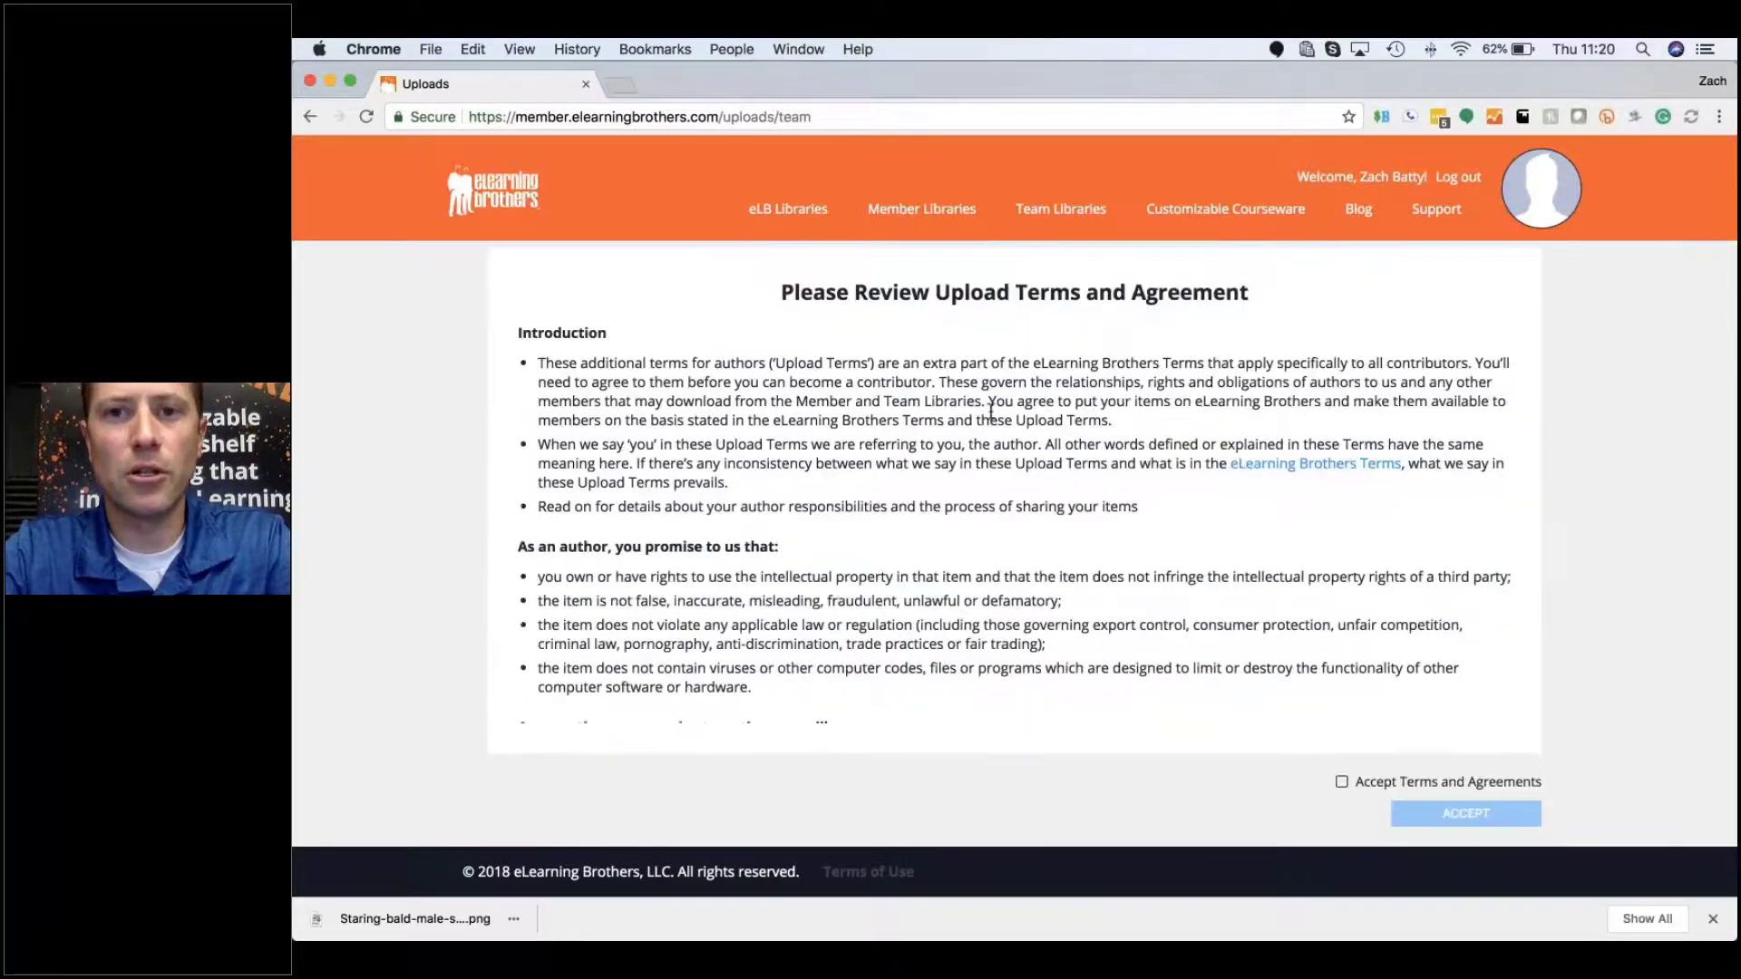
scroll(991, 413, down, 5)
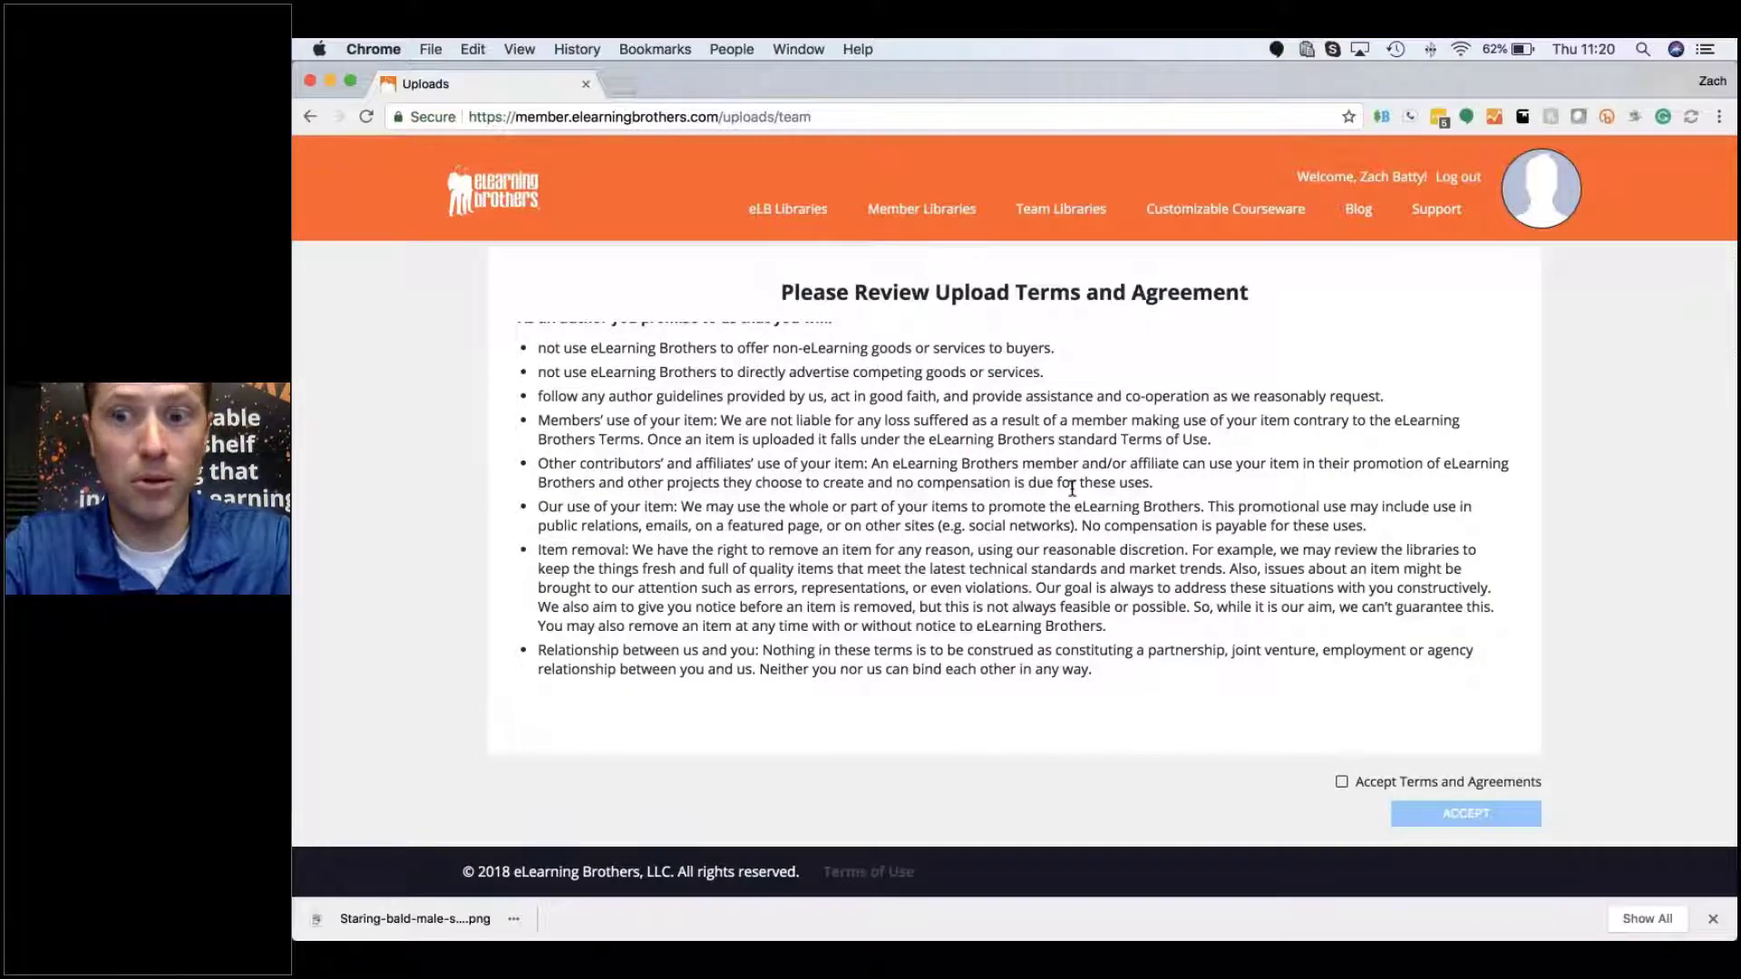
click(1340, 781)
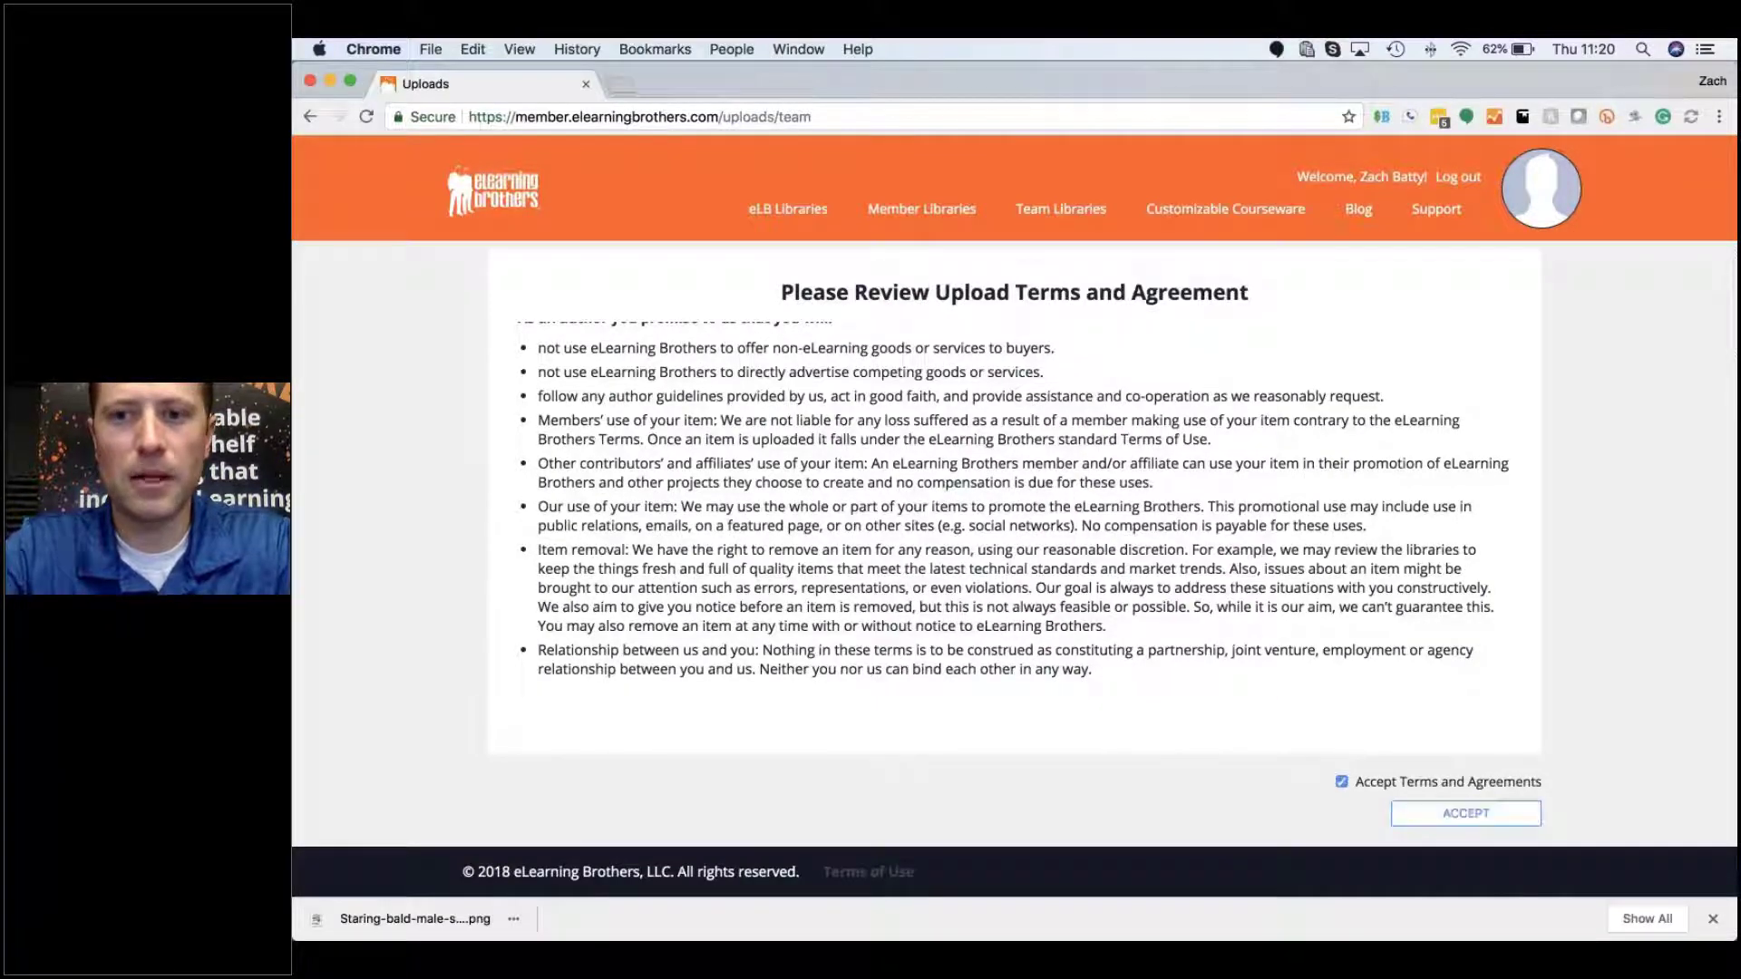
click(1430, 820)
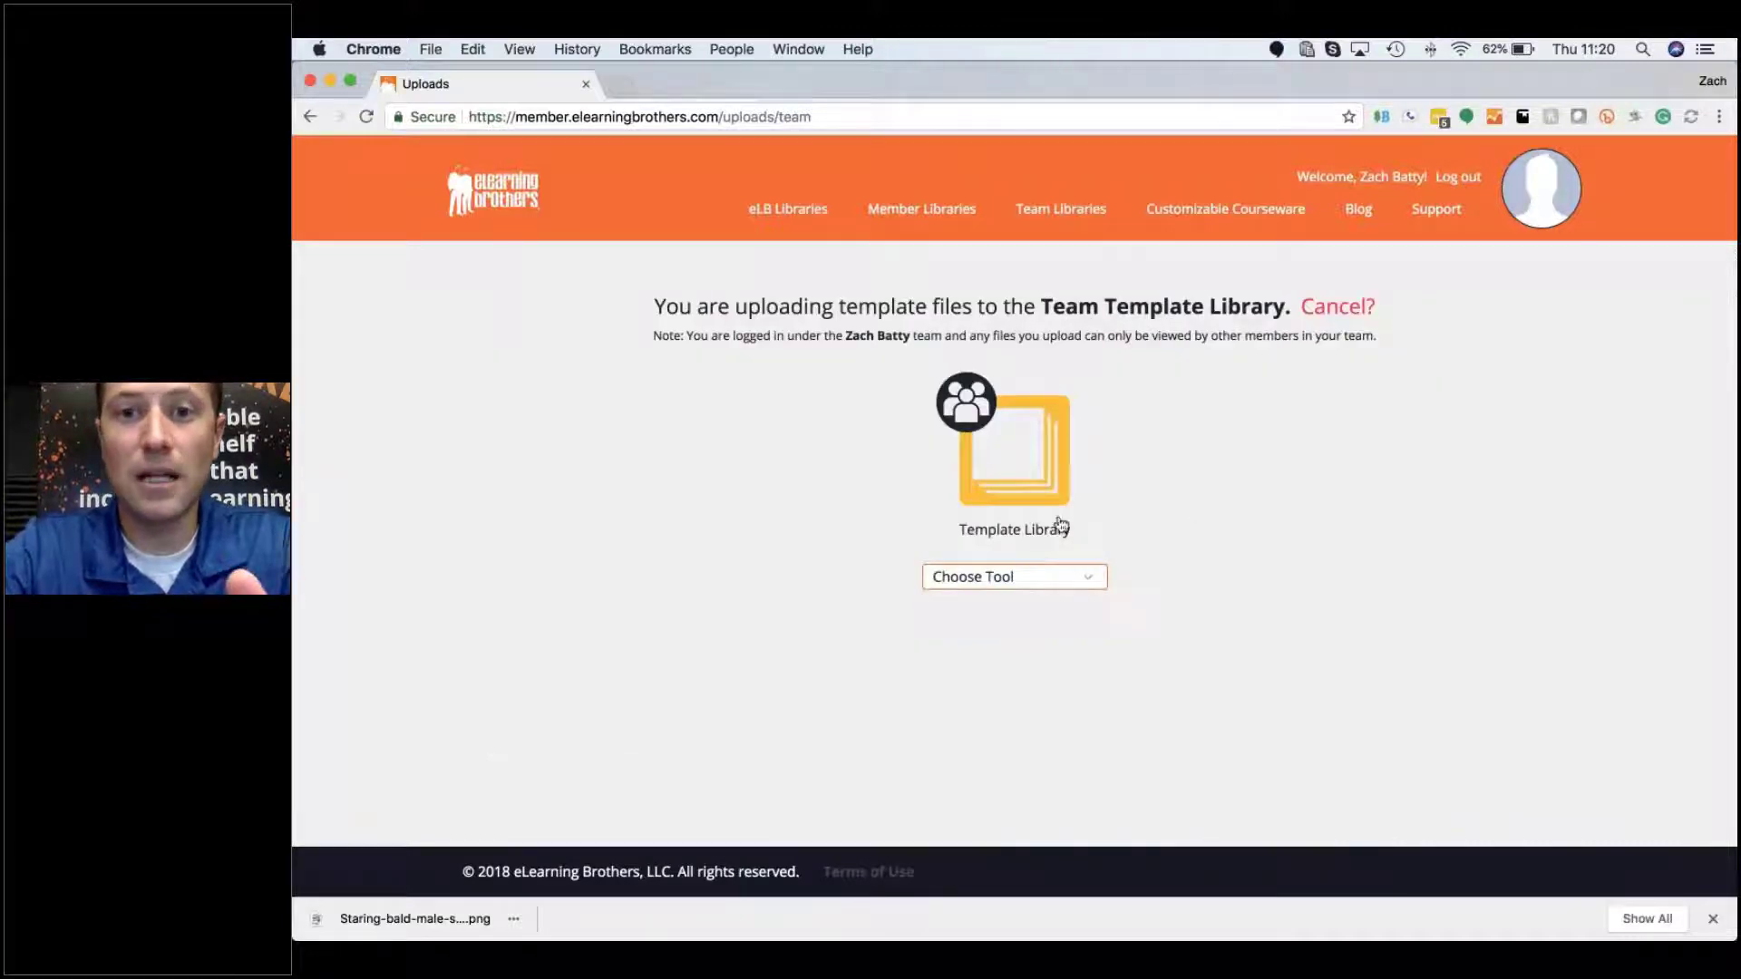
Step: Set Adobe Captivate as the template's tool and scroll down to the file drop area
click(1061, 577)
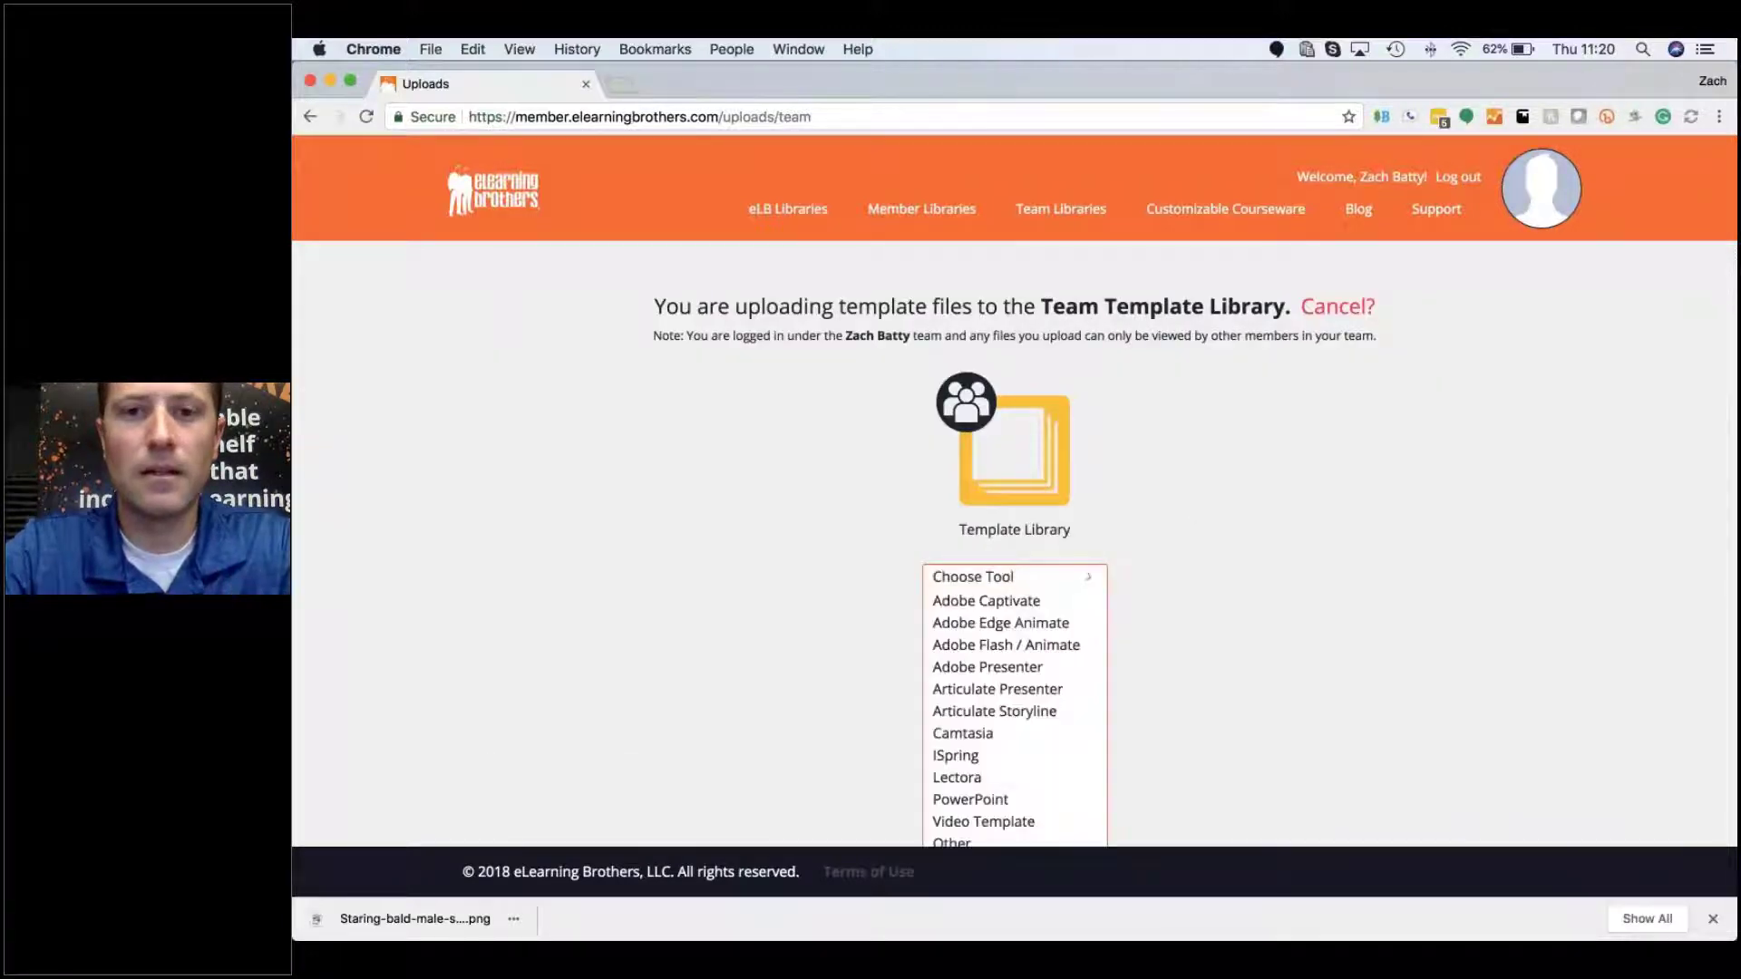
scroll(1074, 614, down, 2)
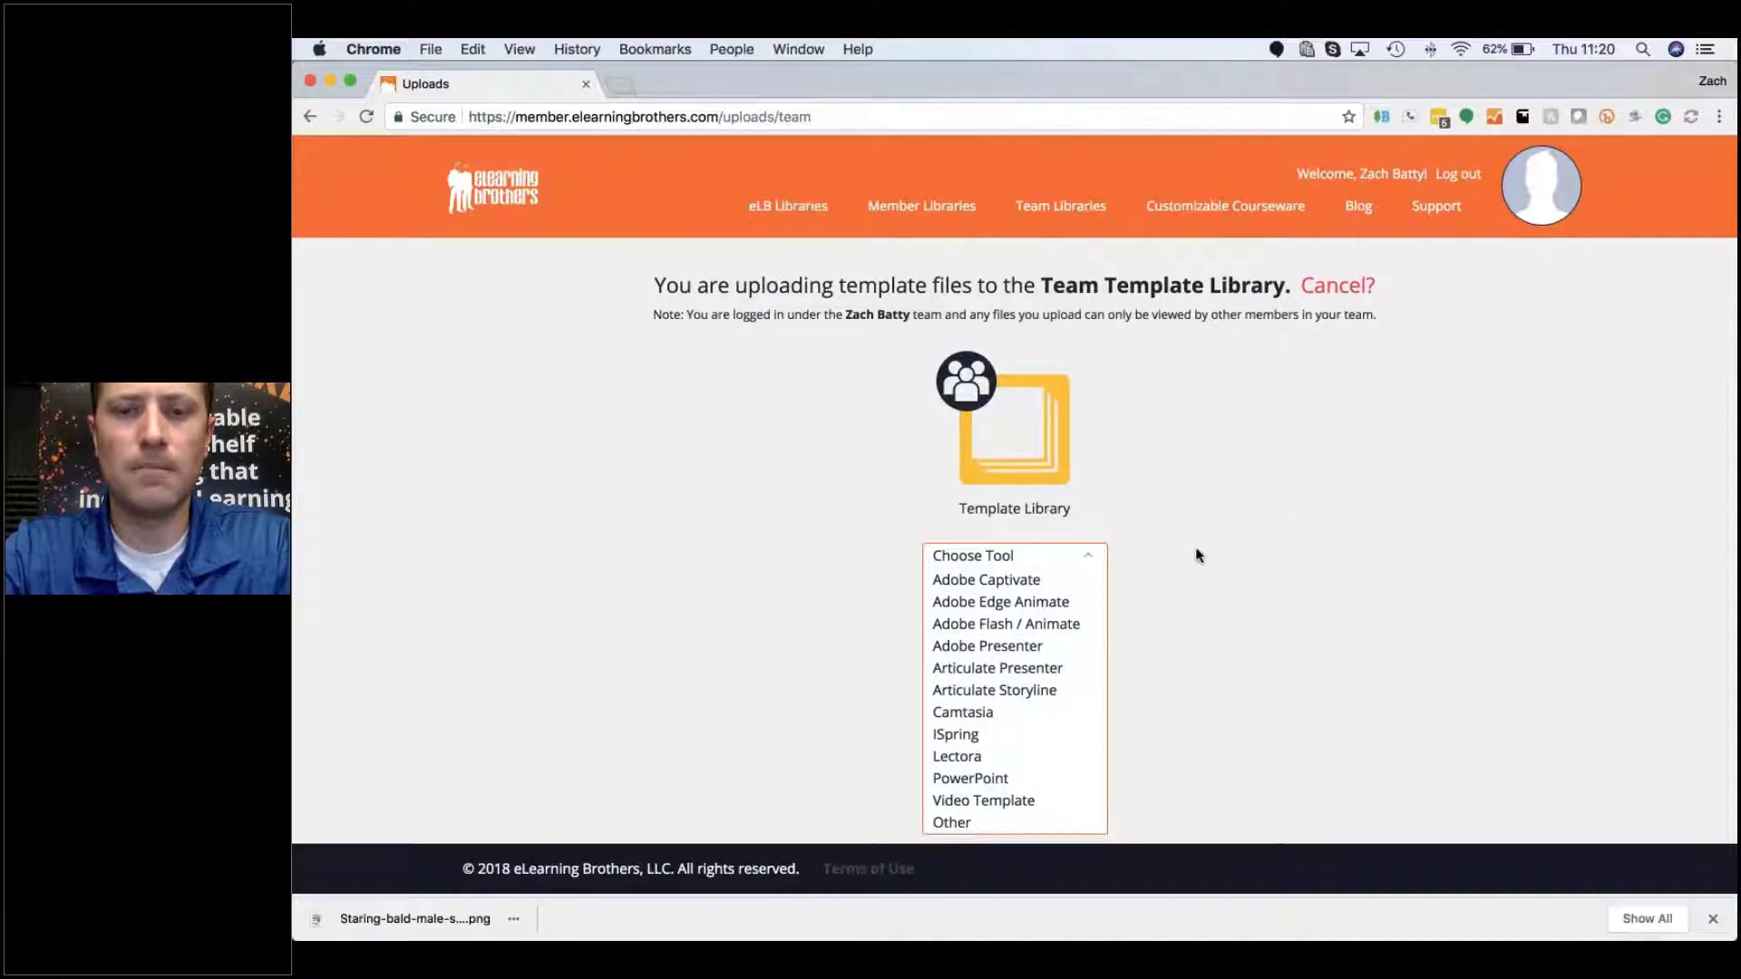
click(1043, 582)
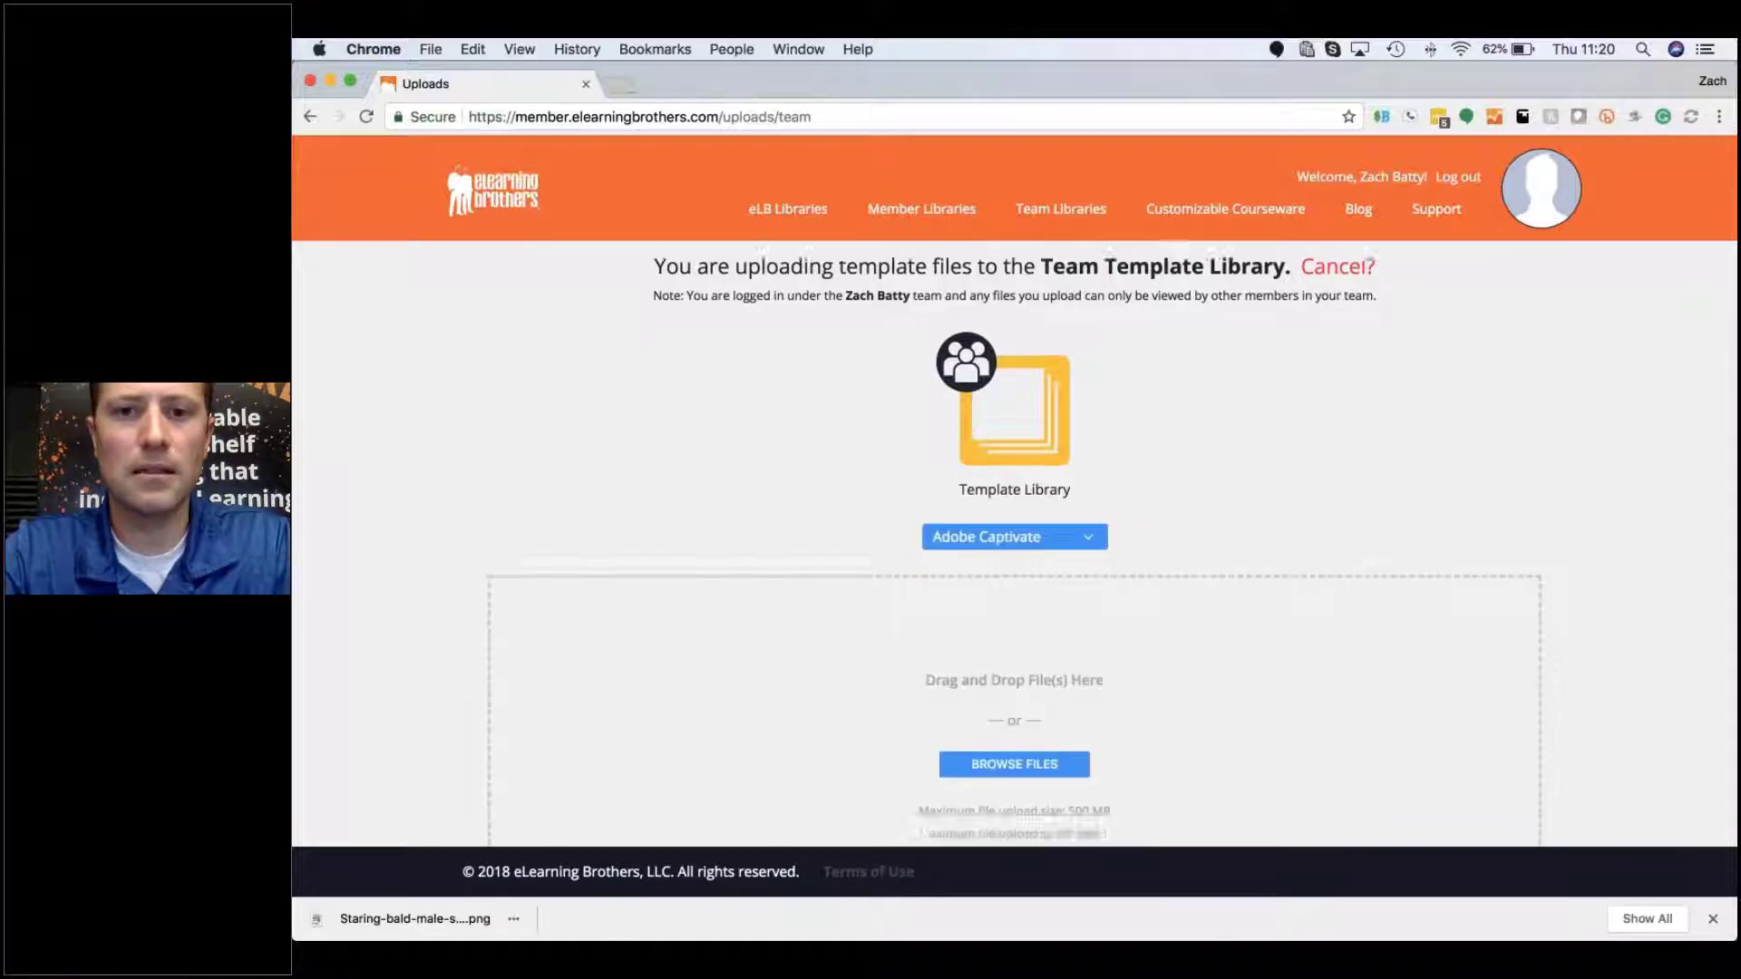
scroll(948, 572, down, 2)
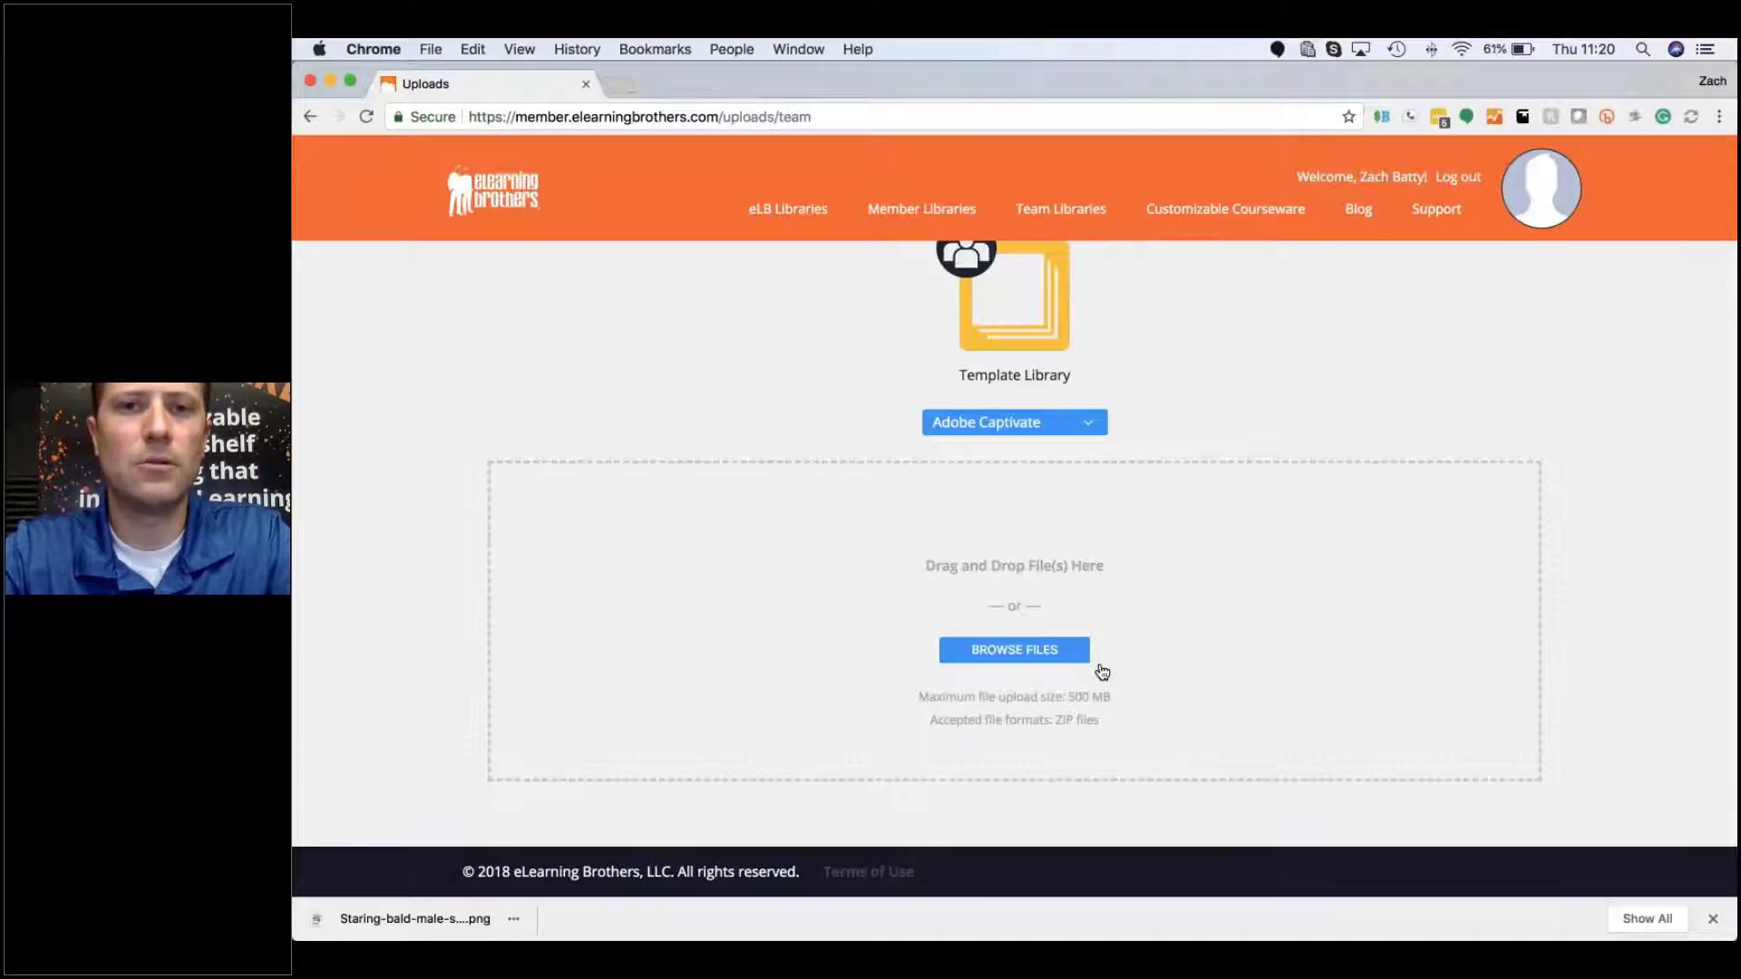
Step: Drag office-dividers-space-dividers.jpg from the Finder Desktop onto the template upload drop zone
key(super+Tab)
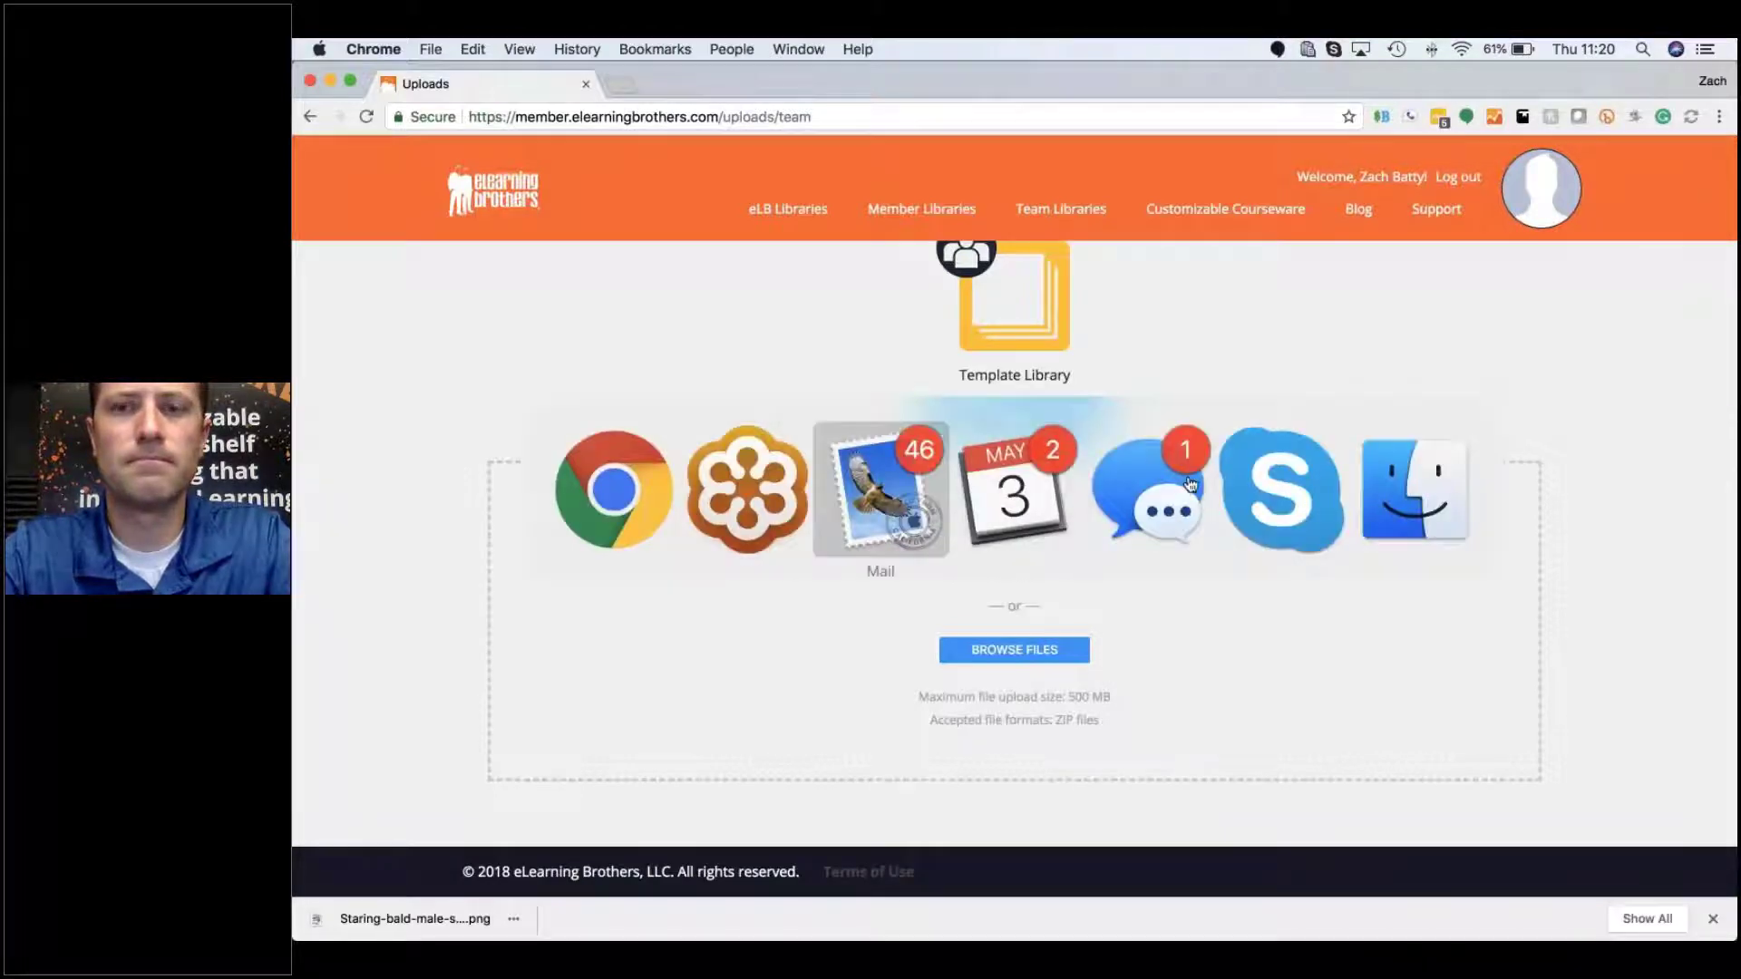
click(1387, 490)
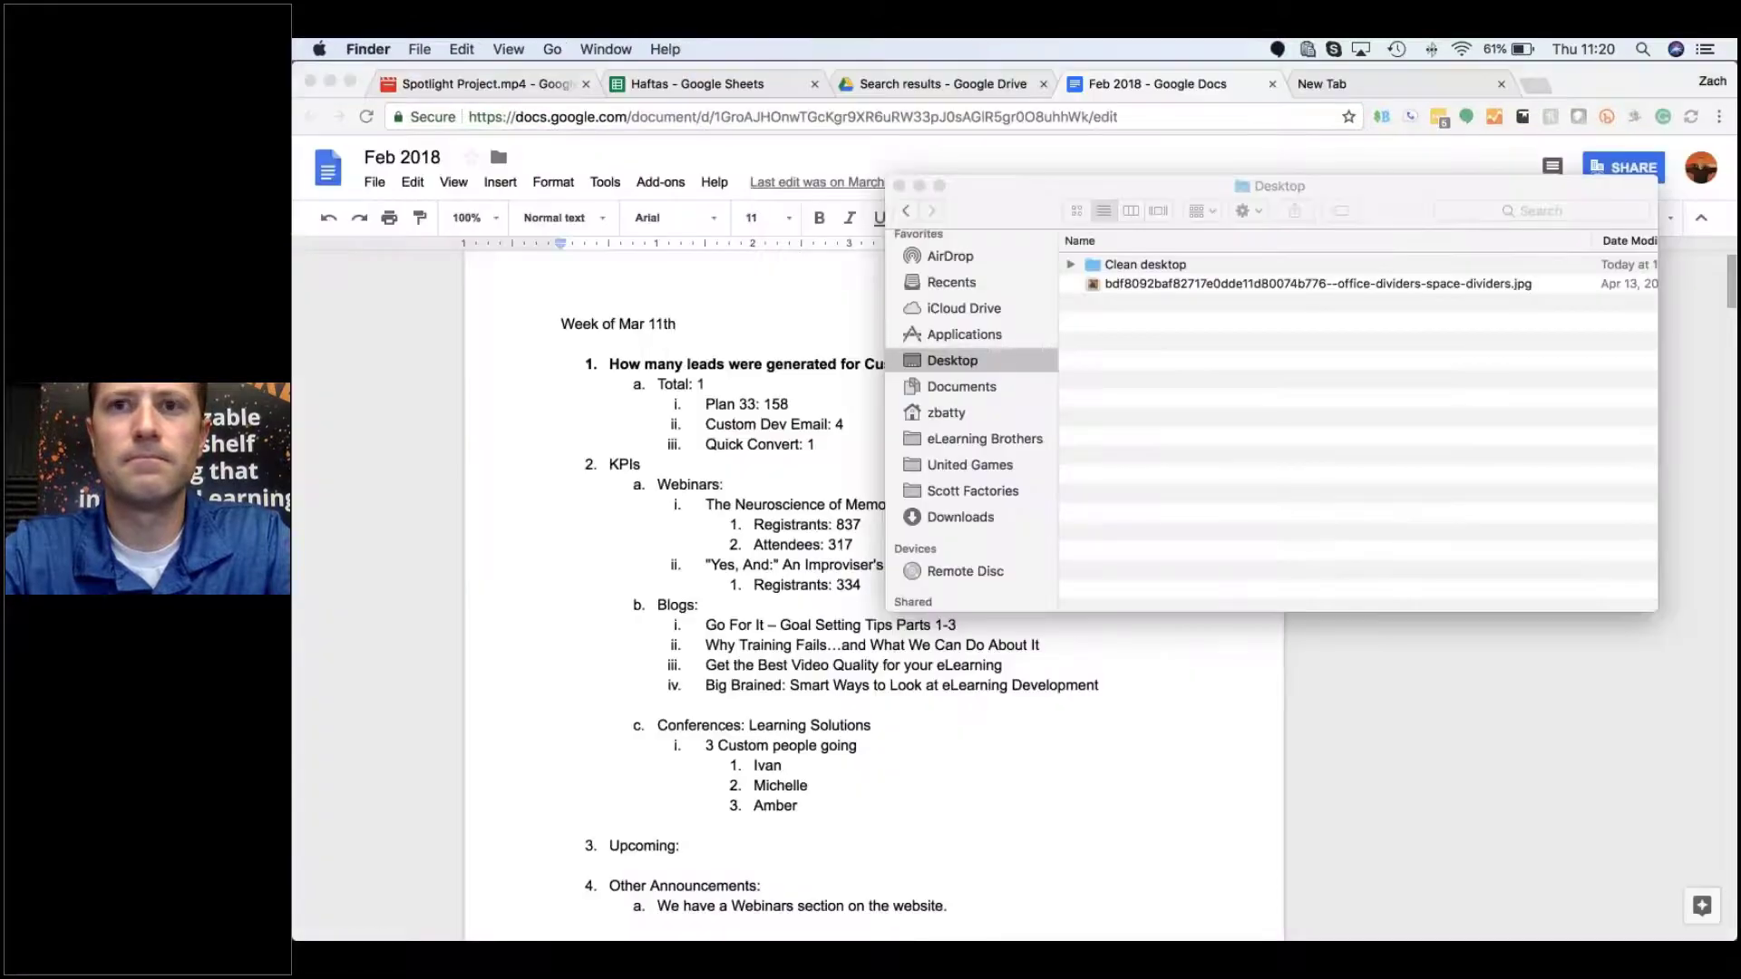
key(ctrl+Up)
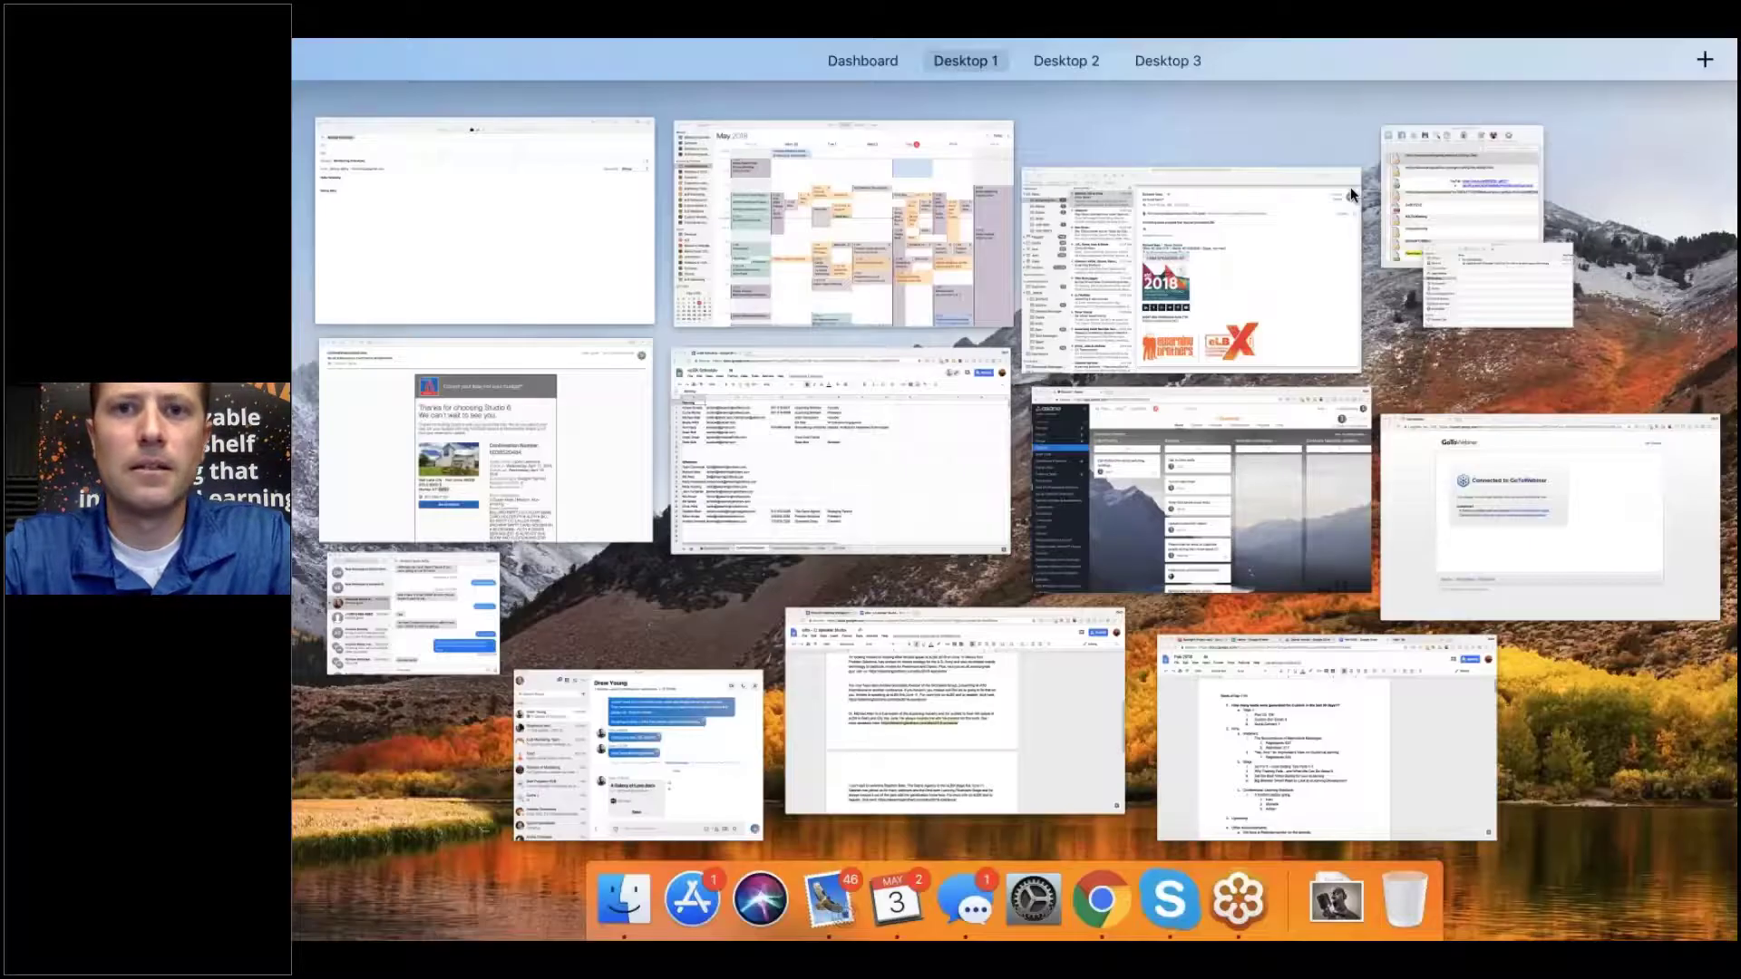
click(1351, 187)
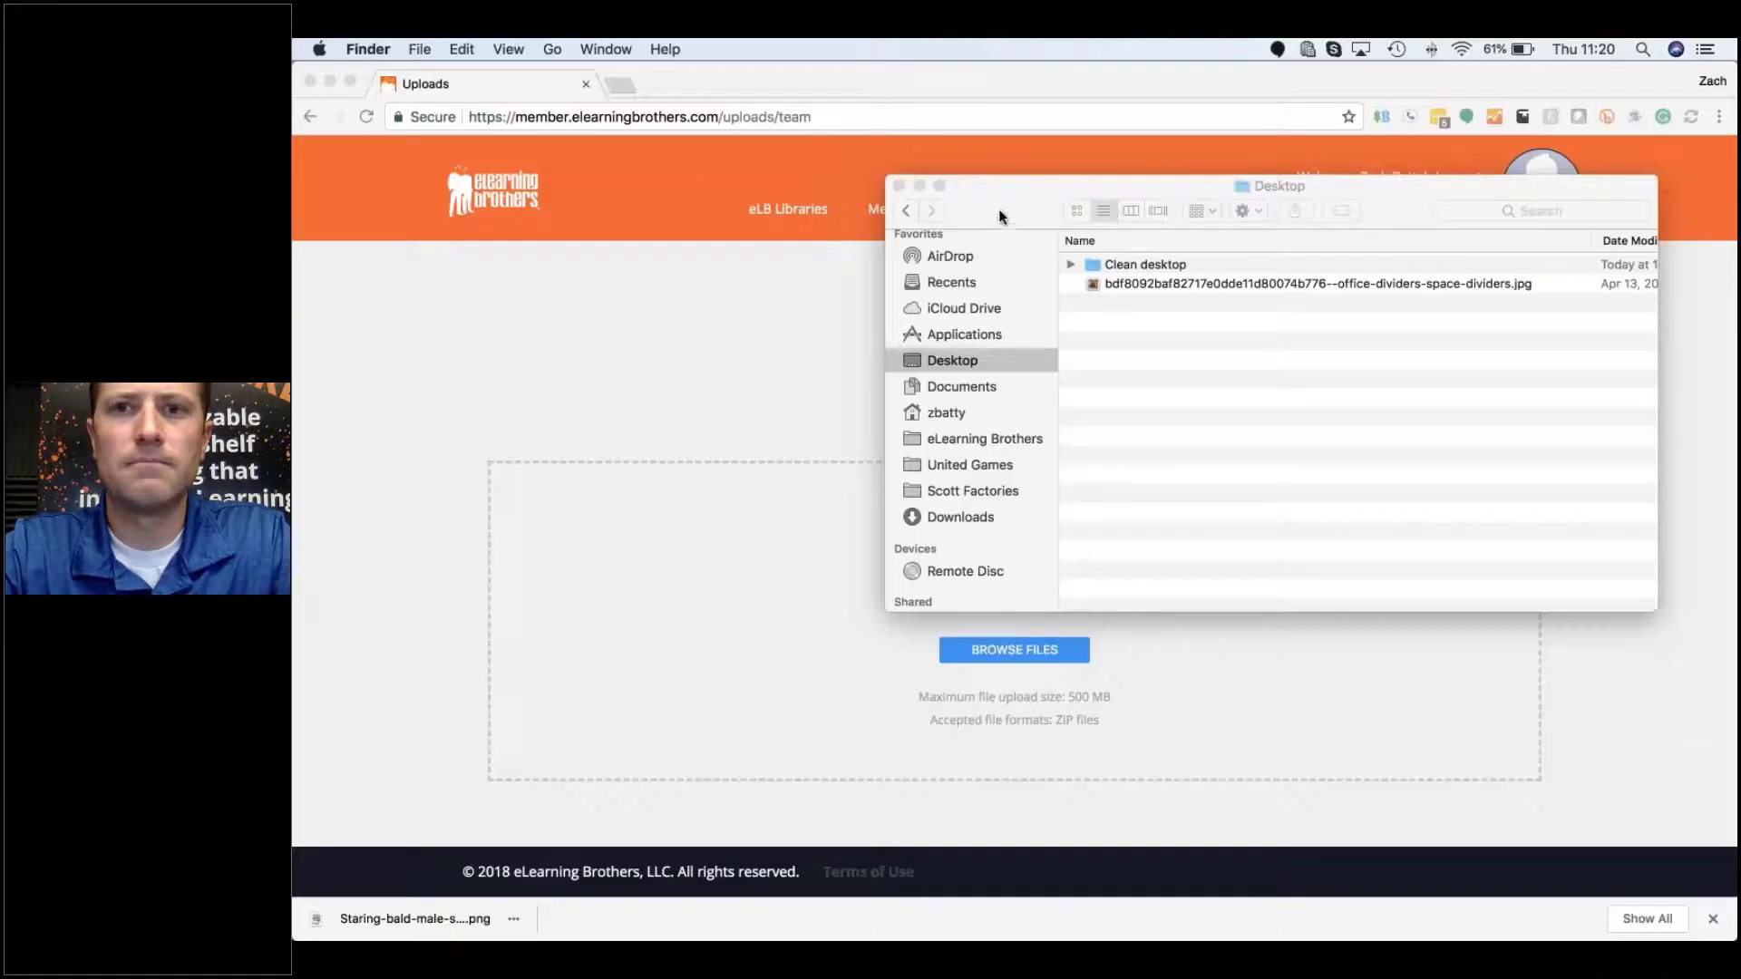
click(1285, 255)
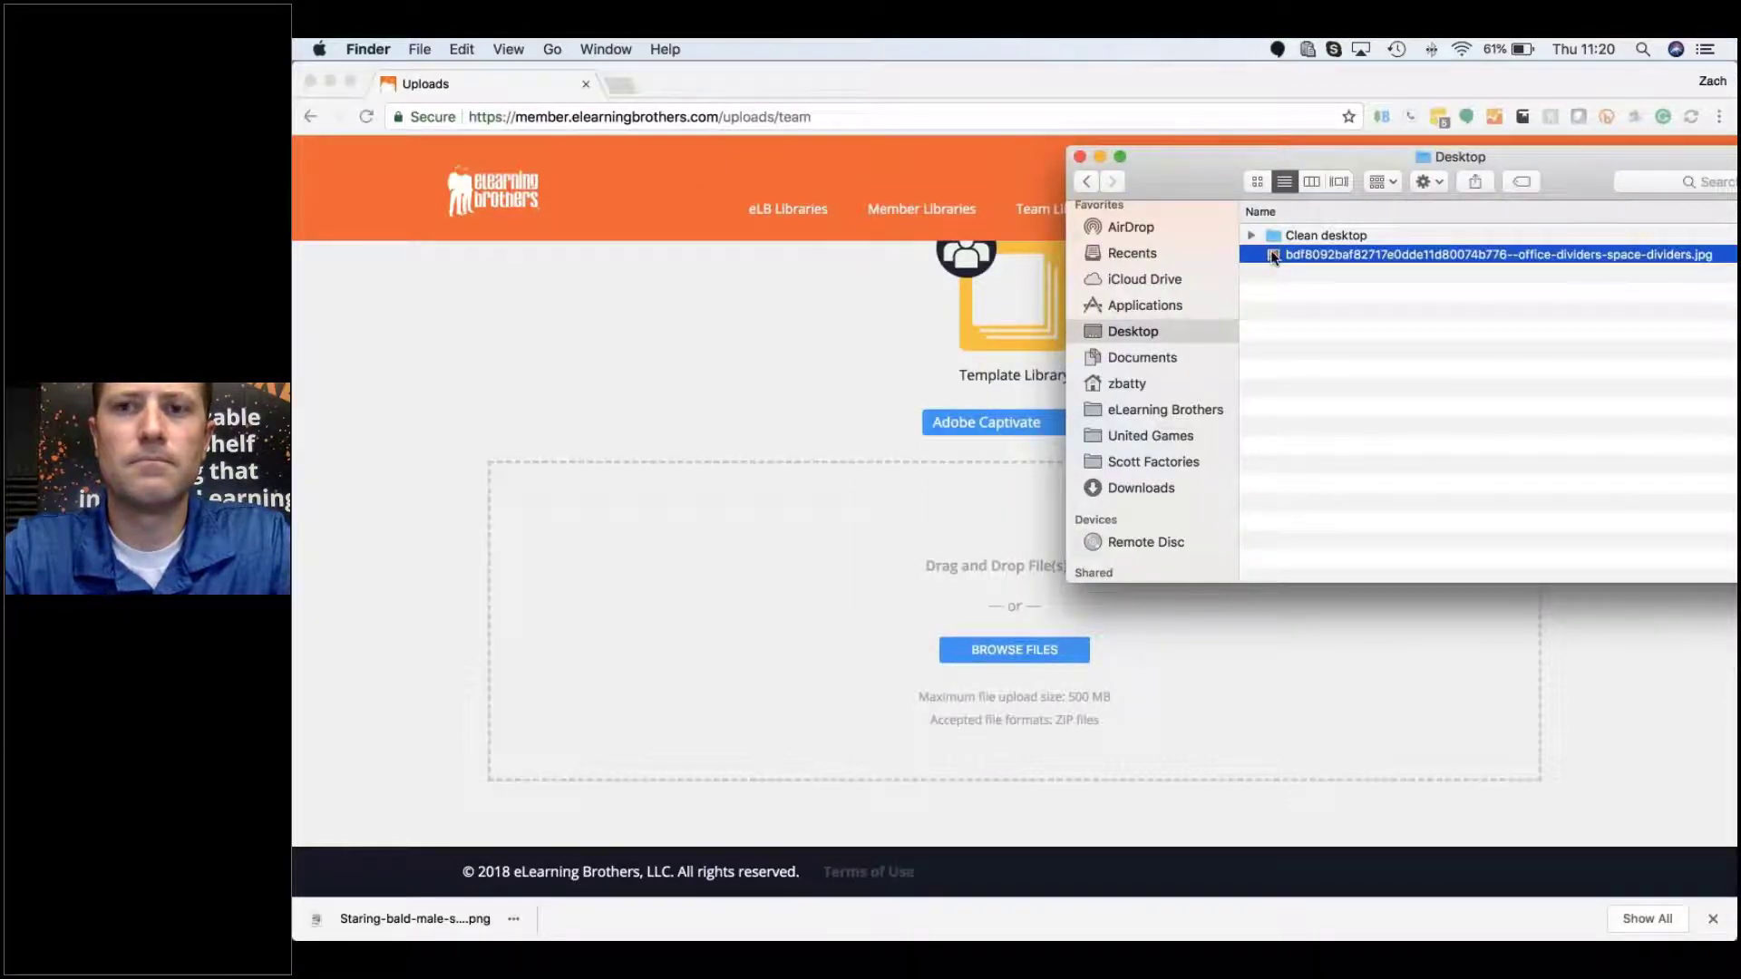
drag(1273, 257, 998, 647)
click(798, 370)
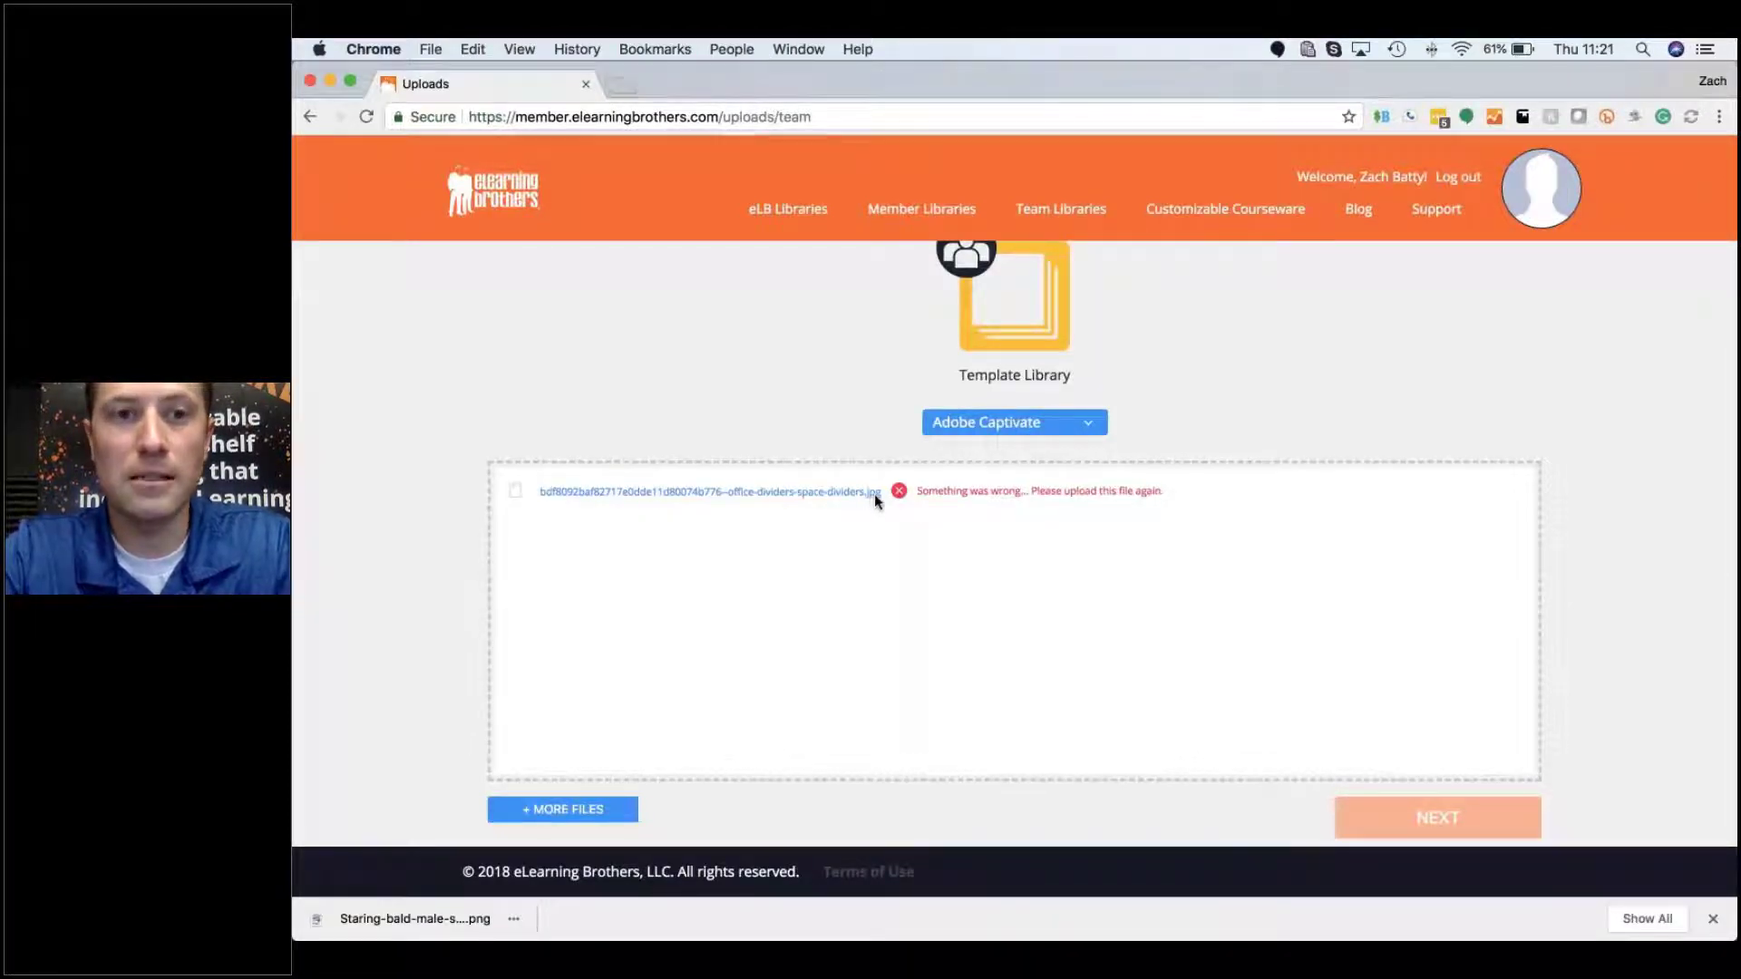
scroll(1461, 350, up, 4)
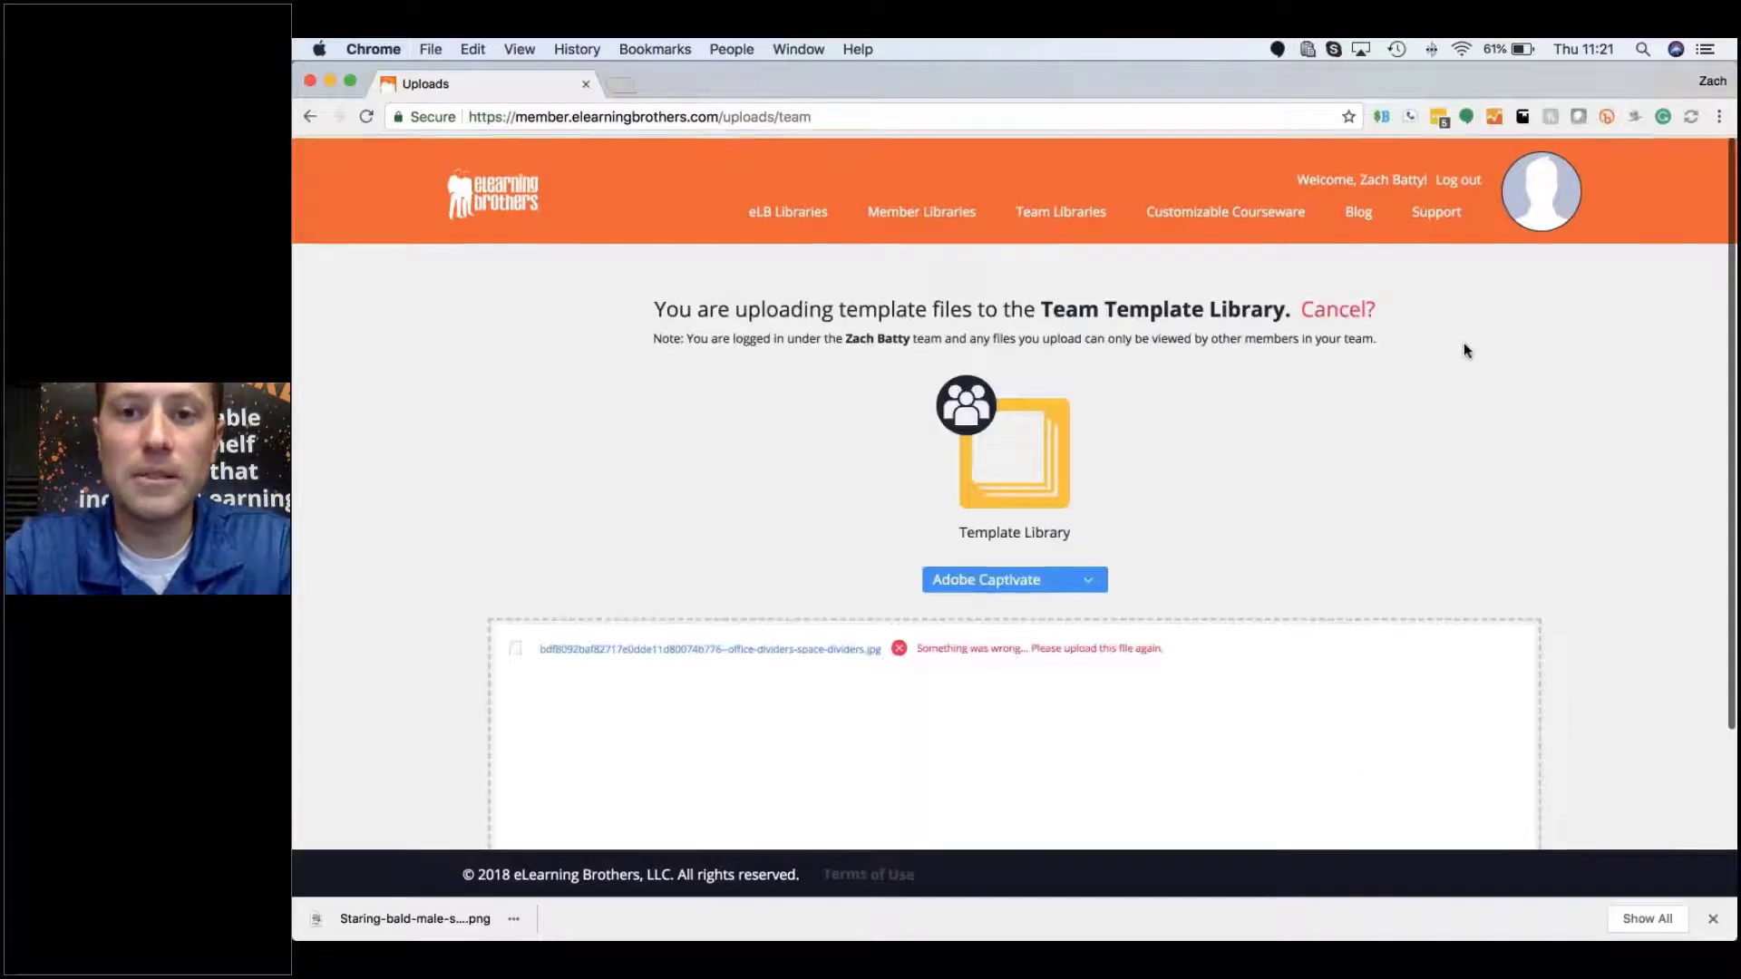
Step: Cancel the template upload, pick the Stock Assets Library, and accept its upload terms
click(1339, 308)
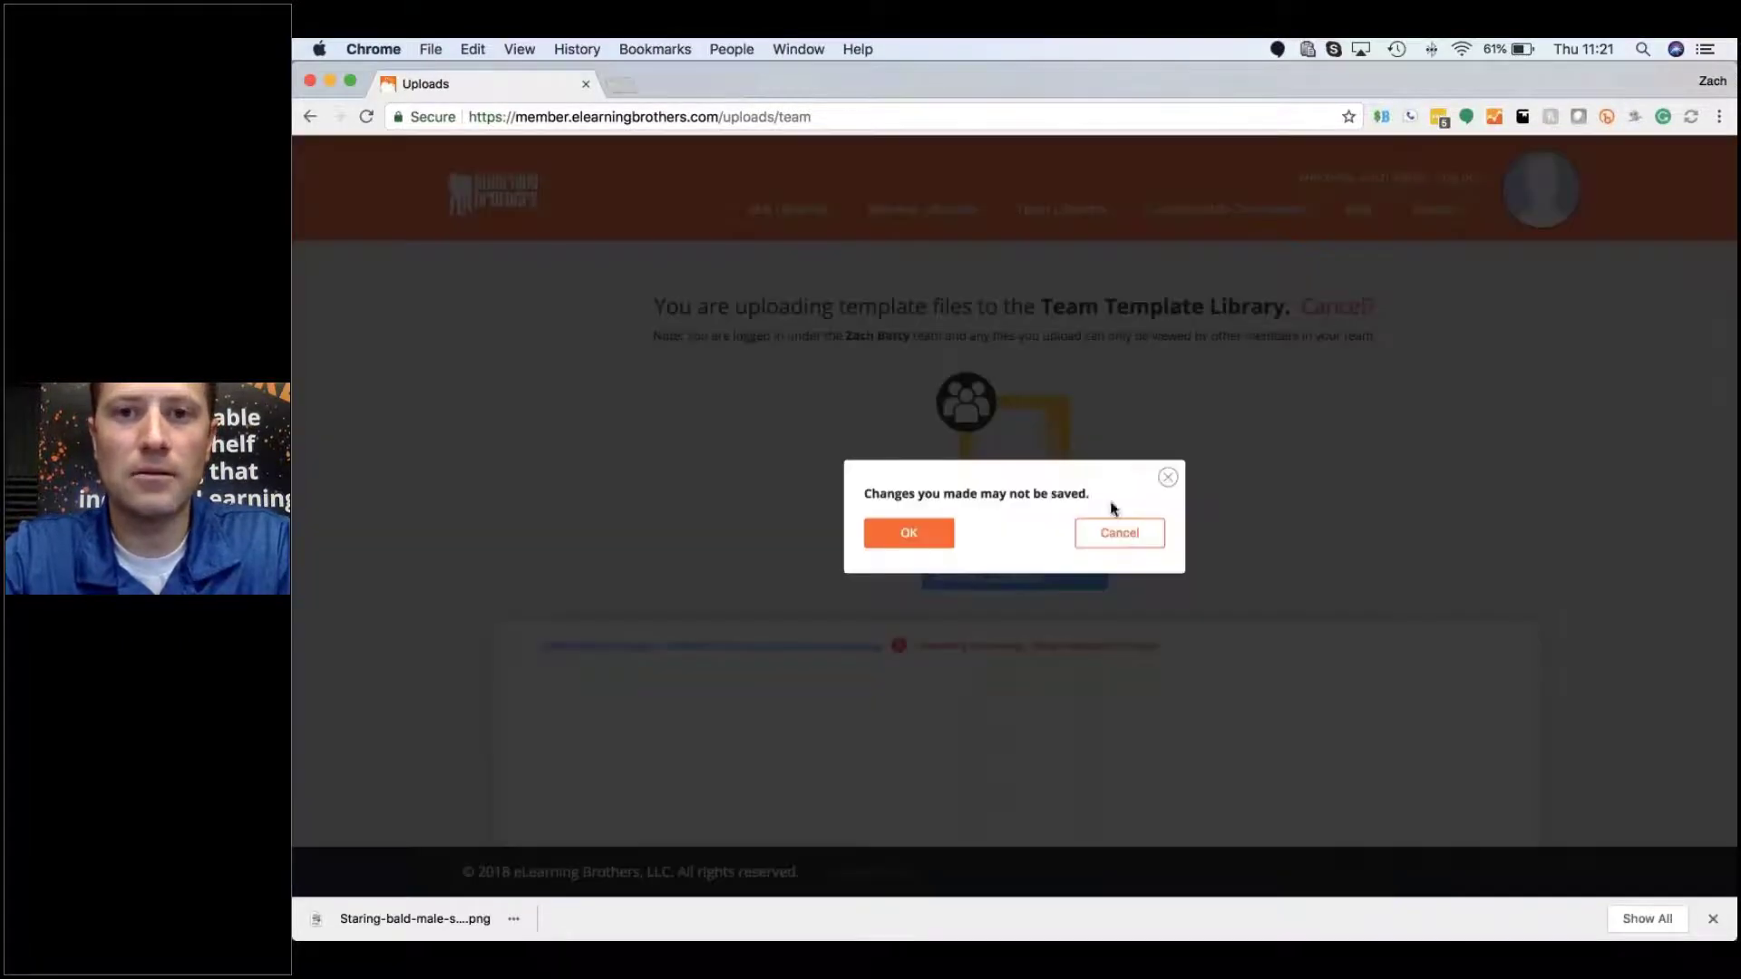
click(922, 540)
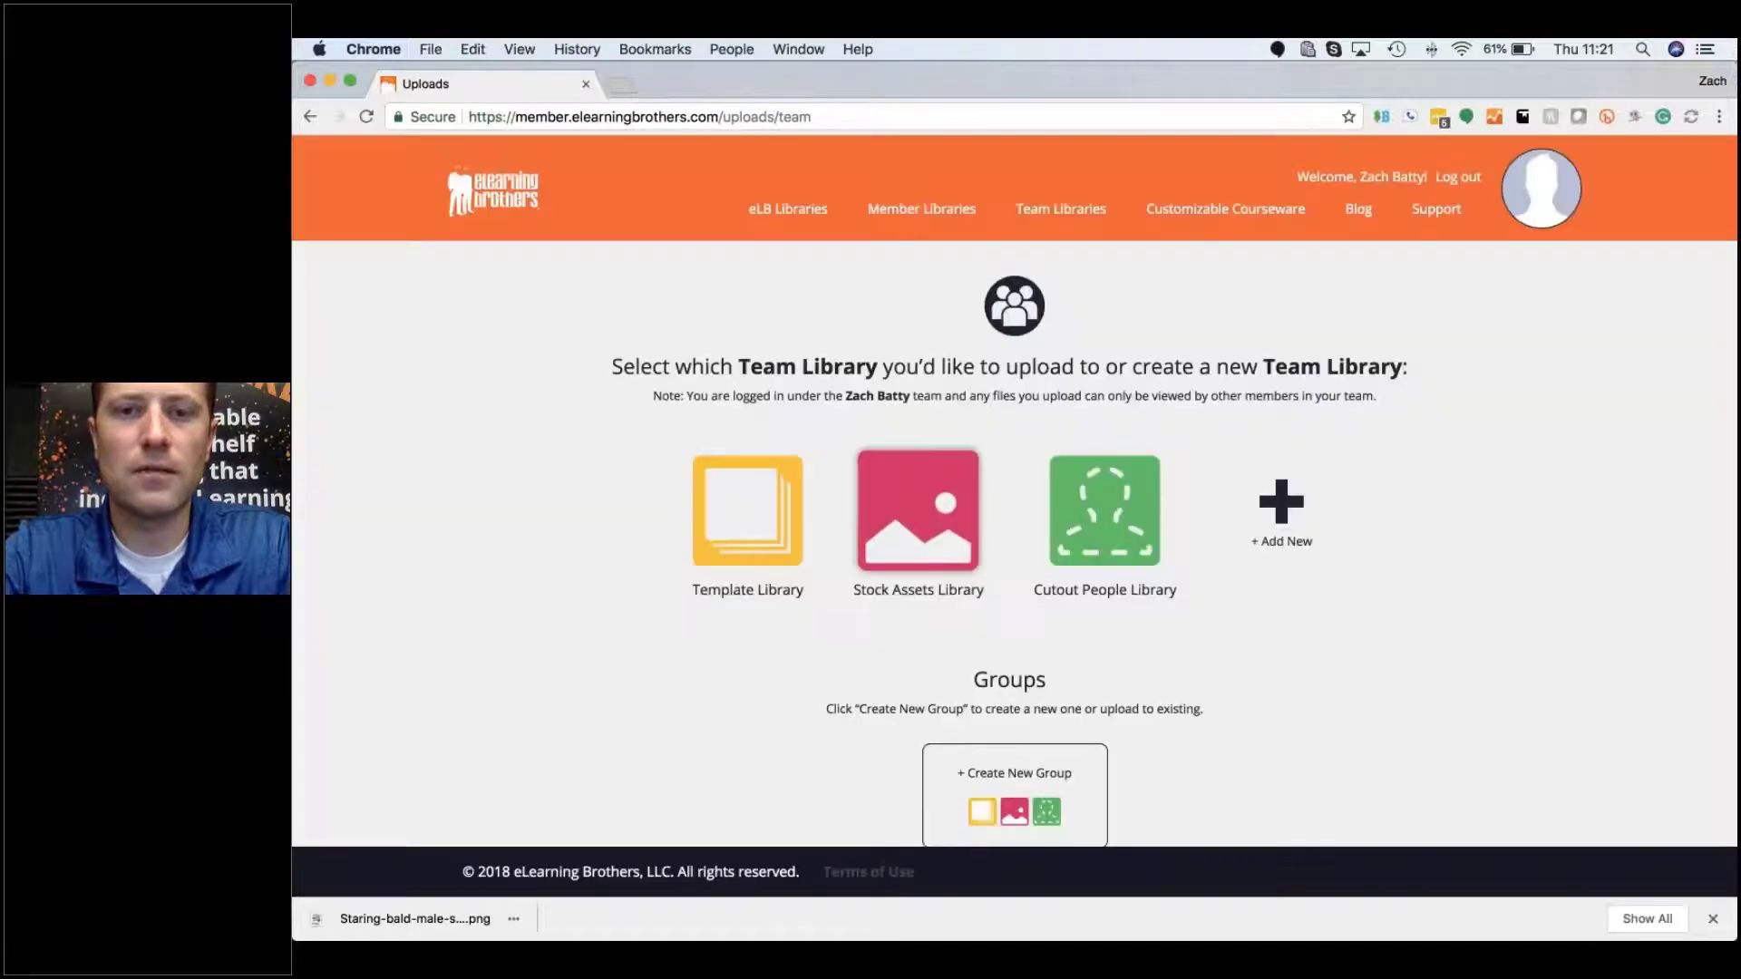
click(917, 511)
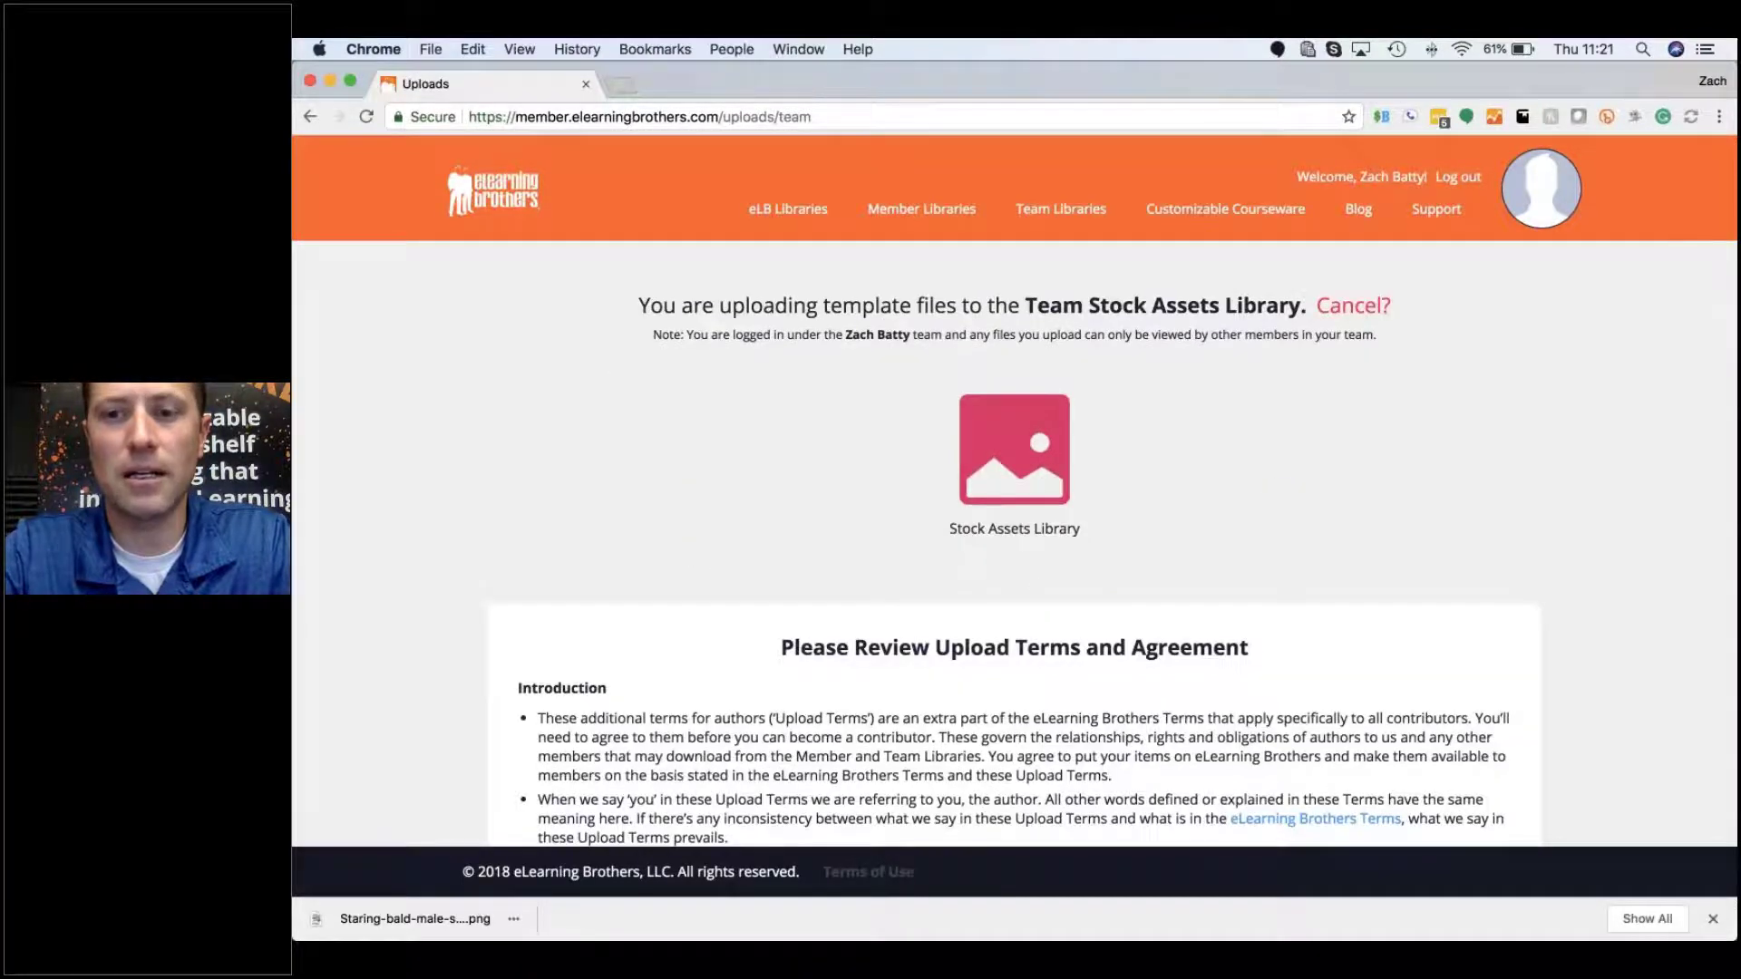
scroll(1079, 532, down, 5)
click(1342, 745)
click(1465, 777)
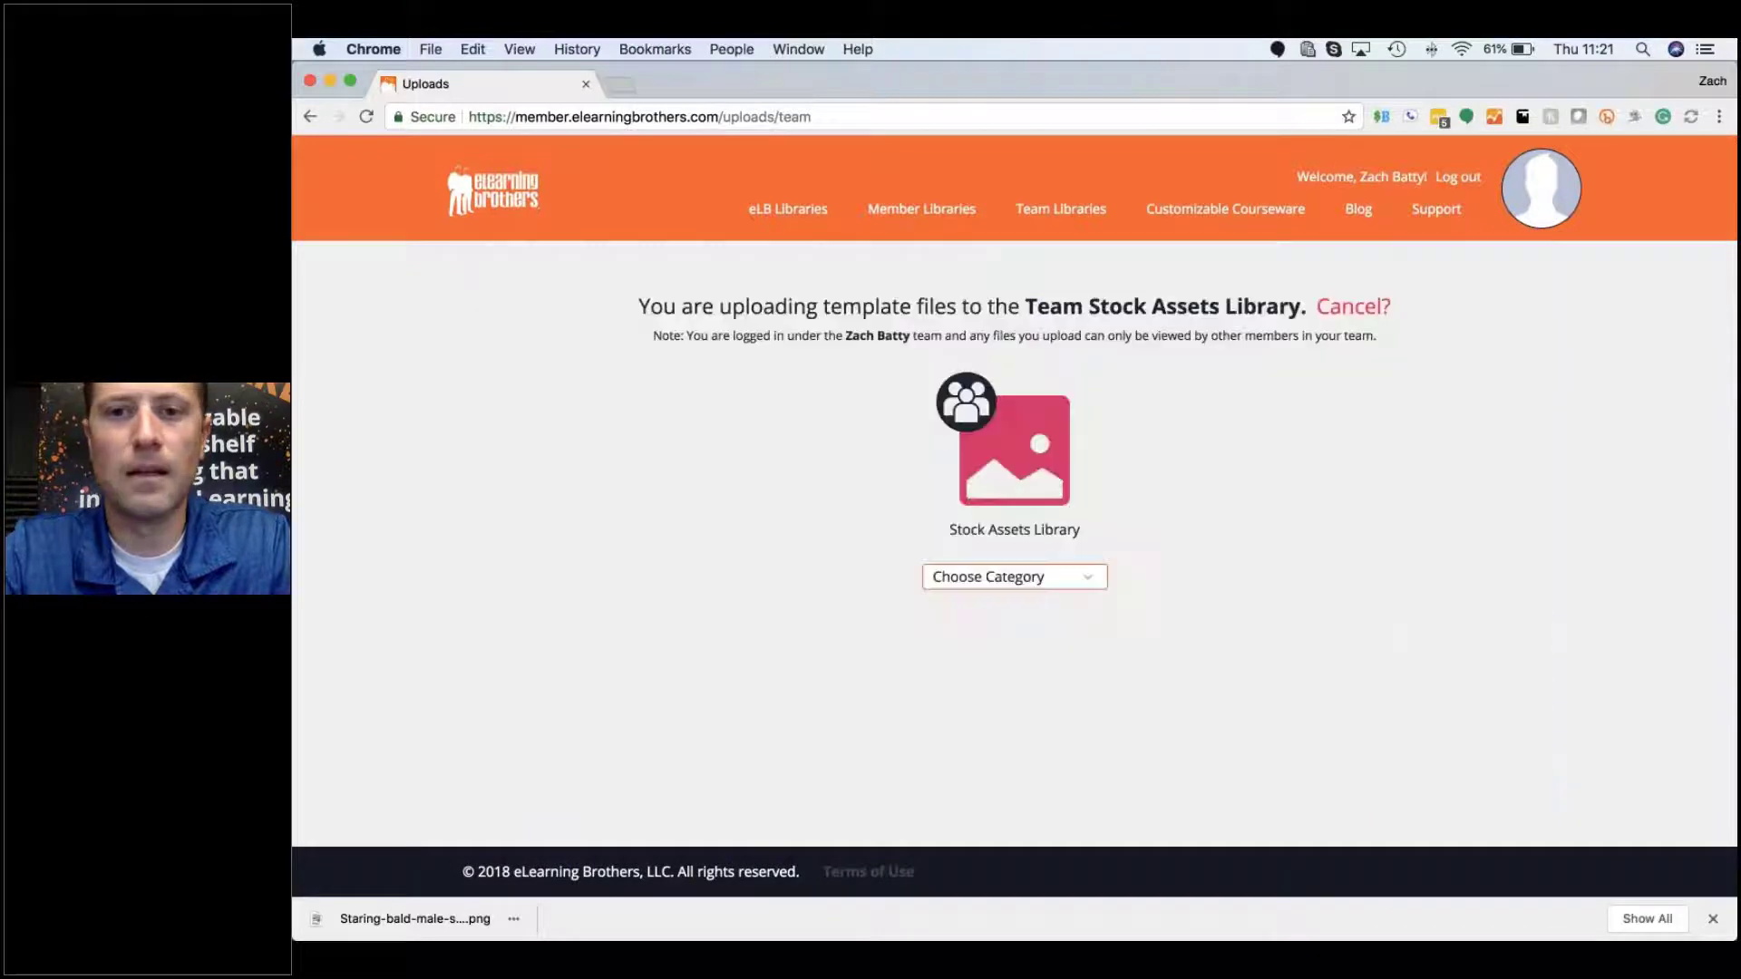
Step: Set the category to Photo and drop the office dividers jpg from Finder into the upload area
click(1002, 578)
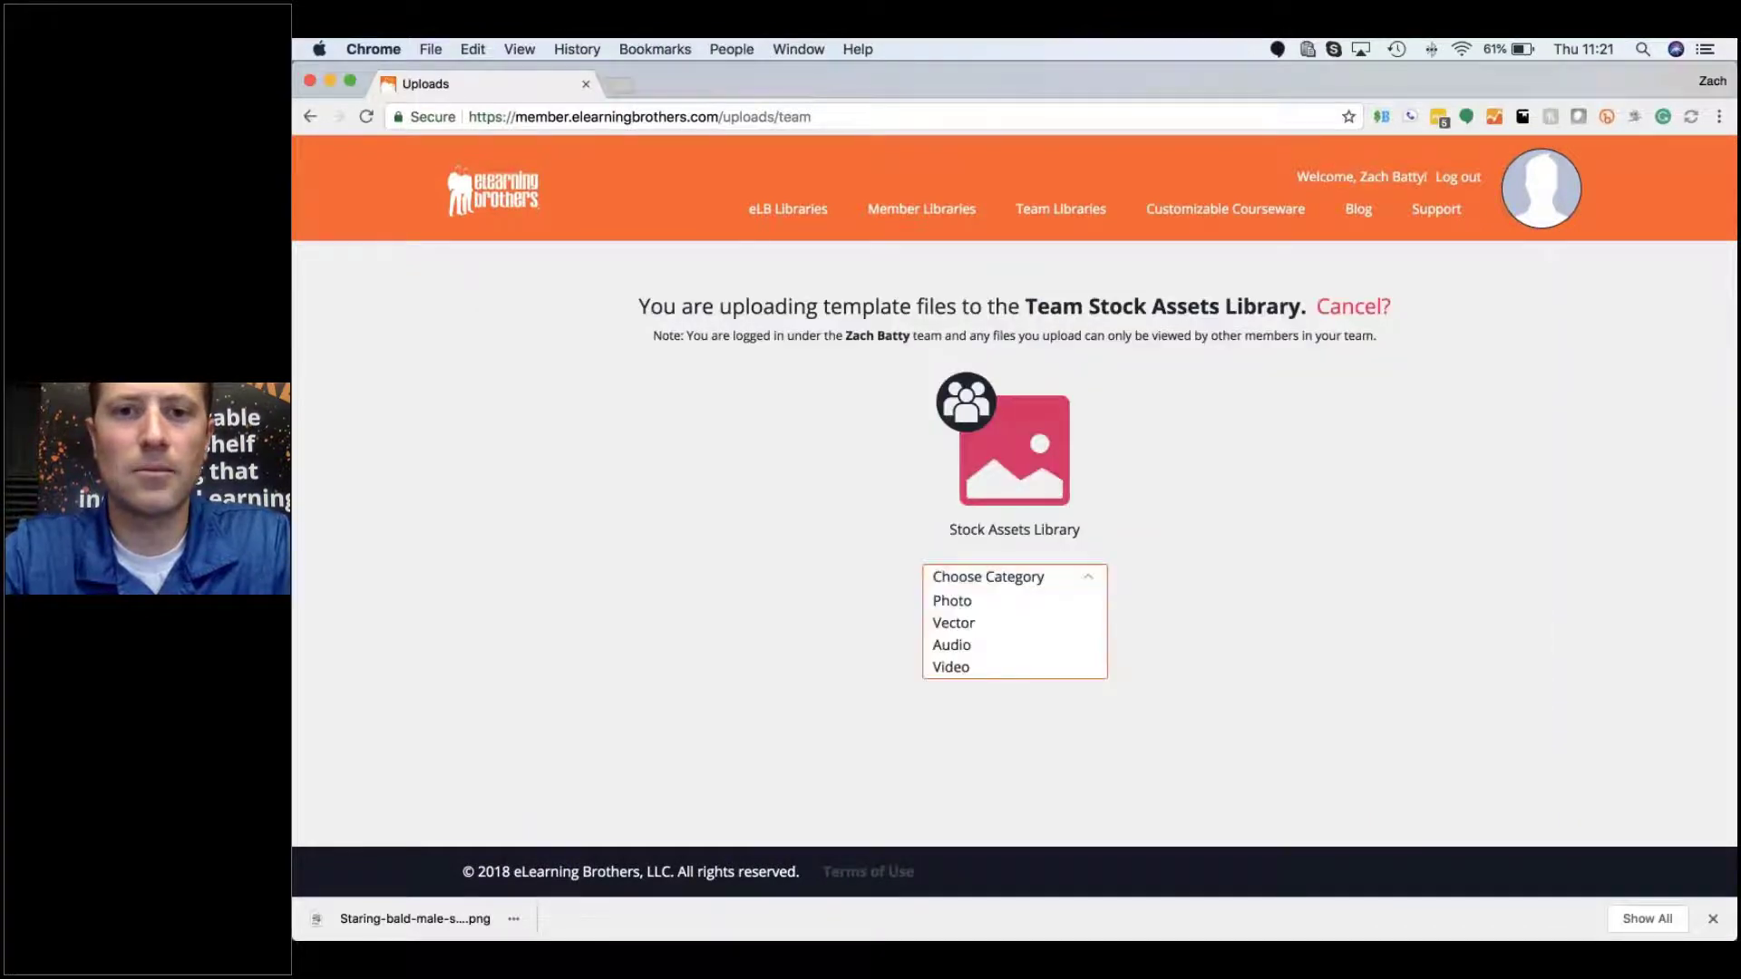
click(1004, 603)
key(super+Tab)
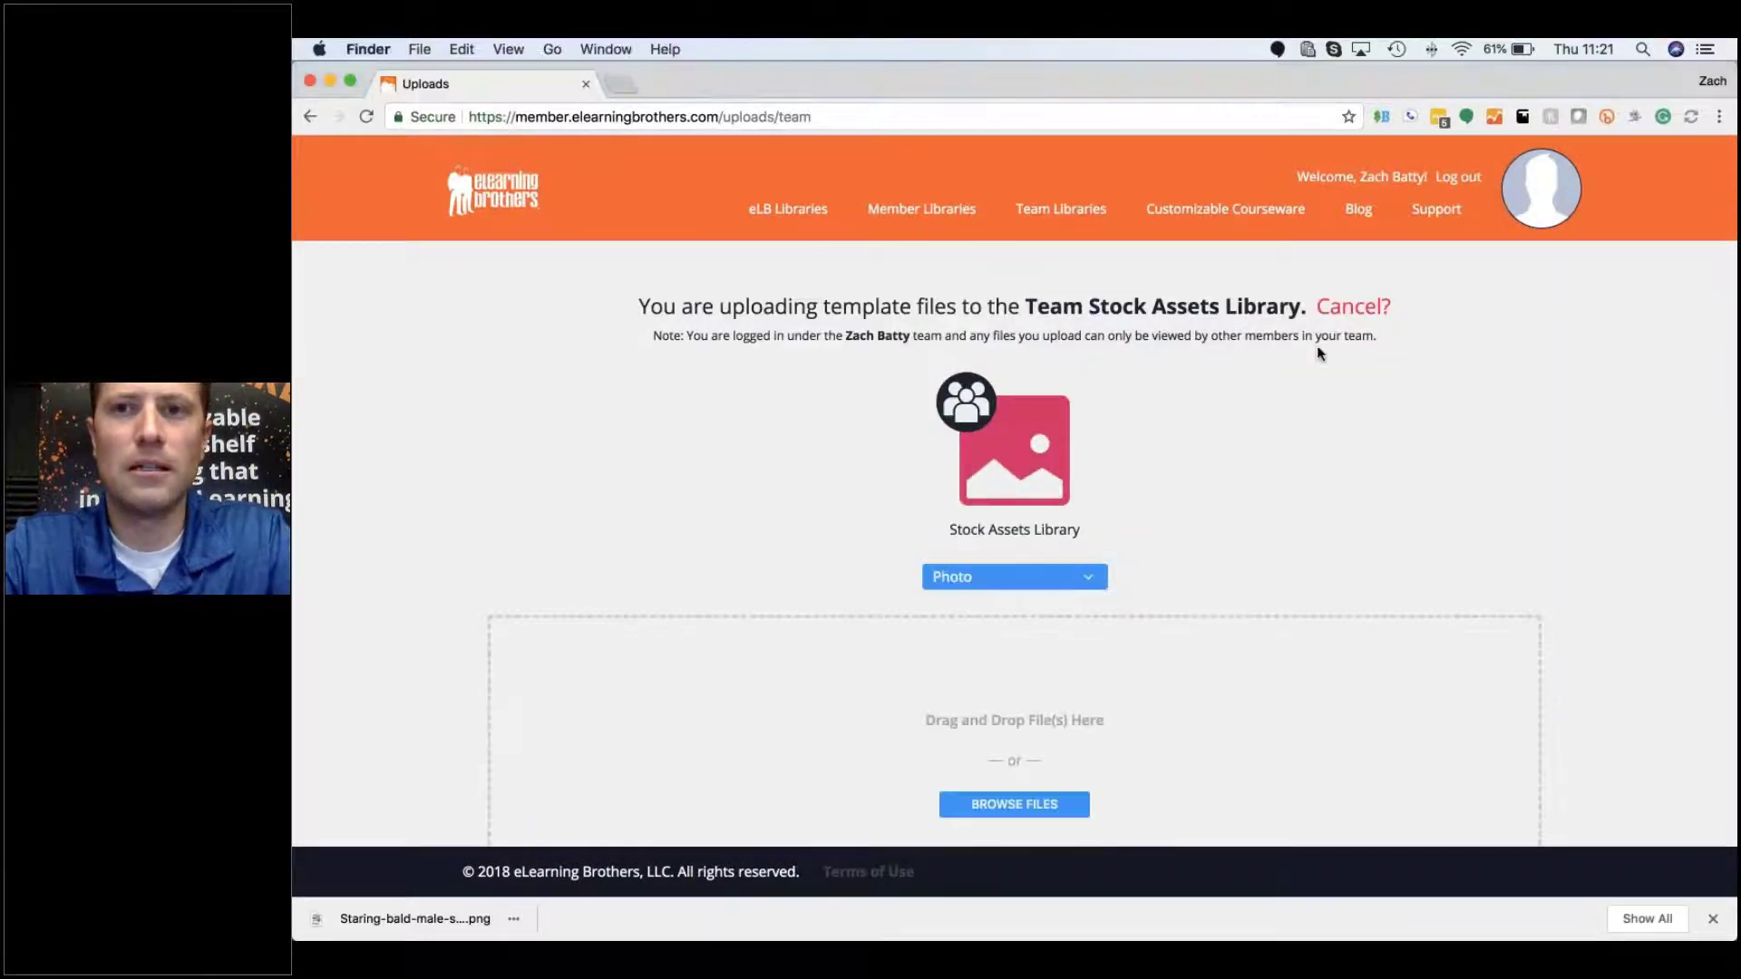
drag(1273, 257, 947, 807)
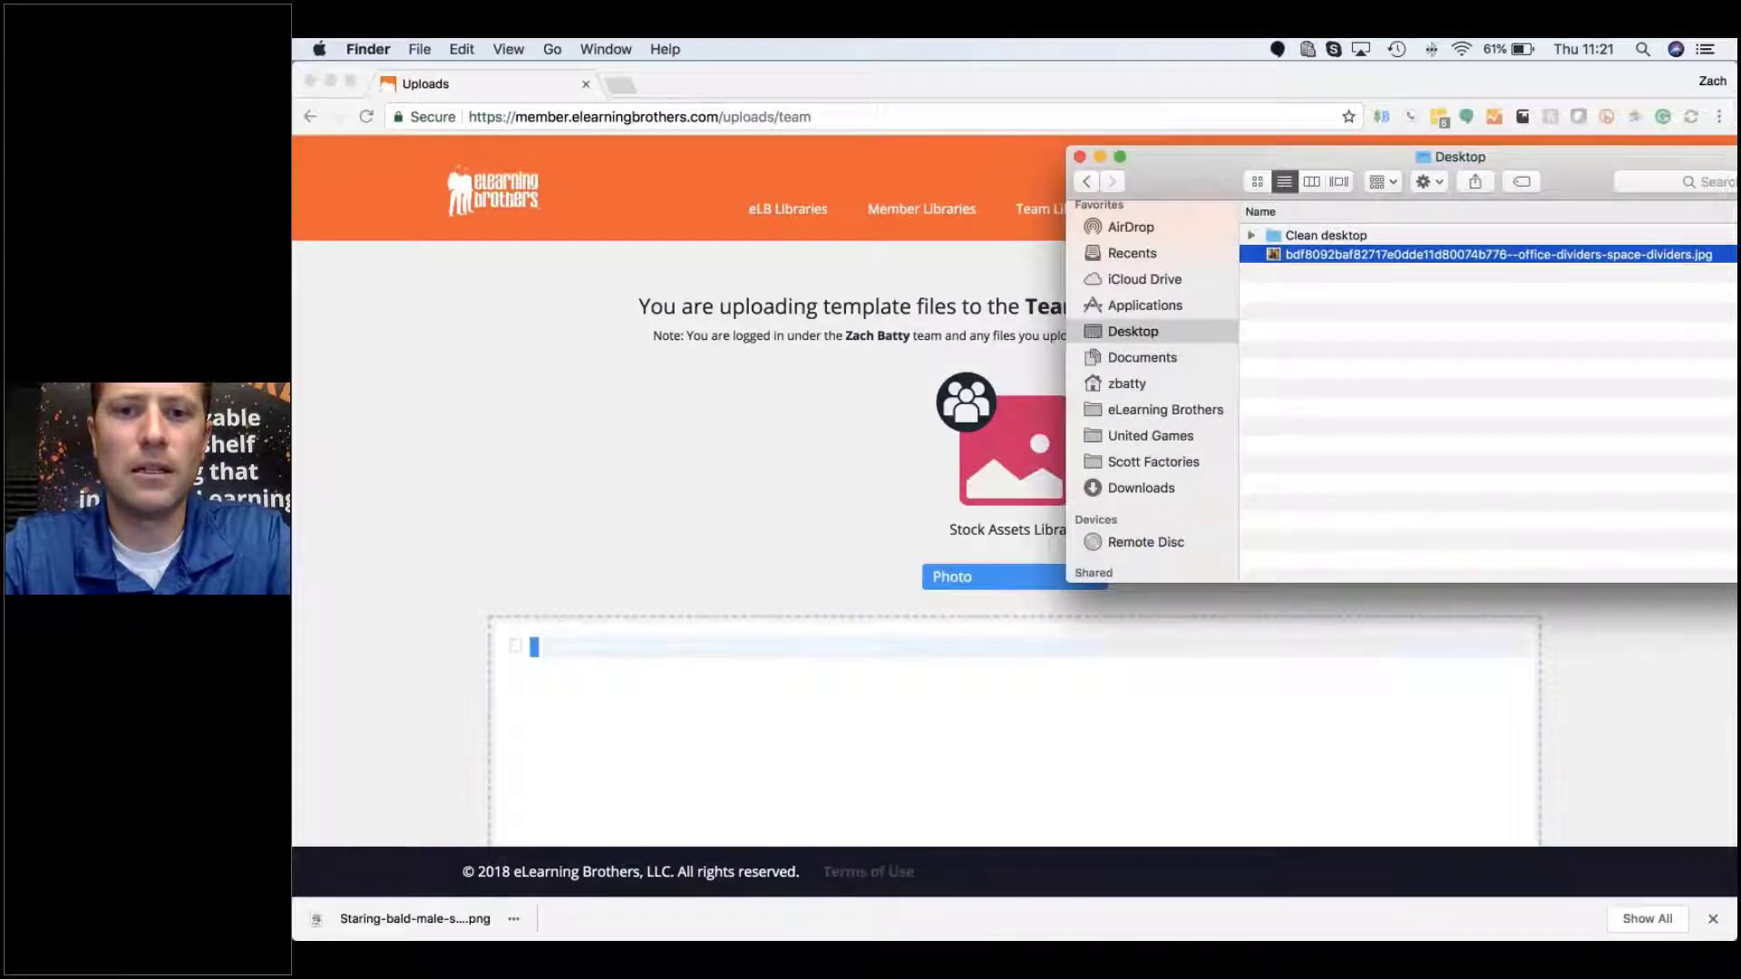
click(800, 537)
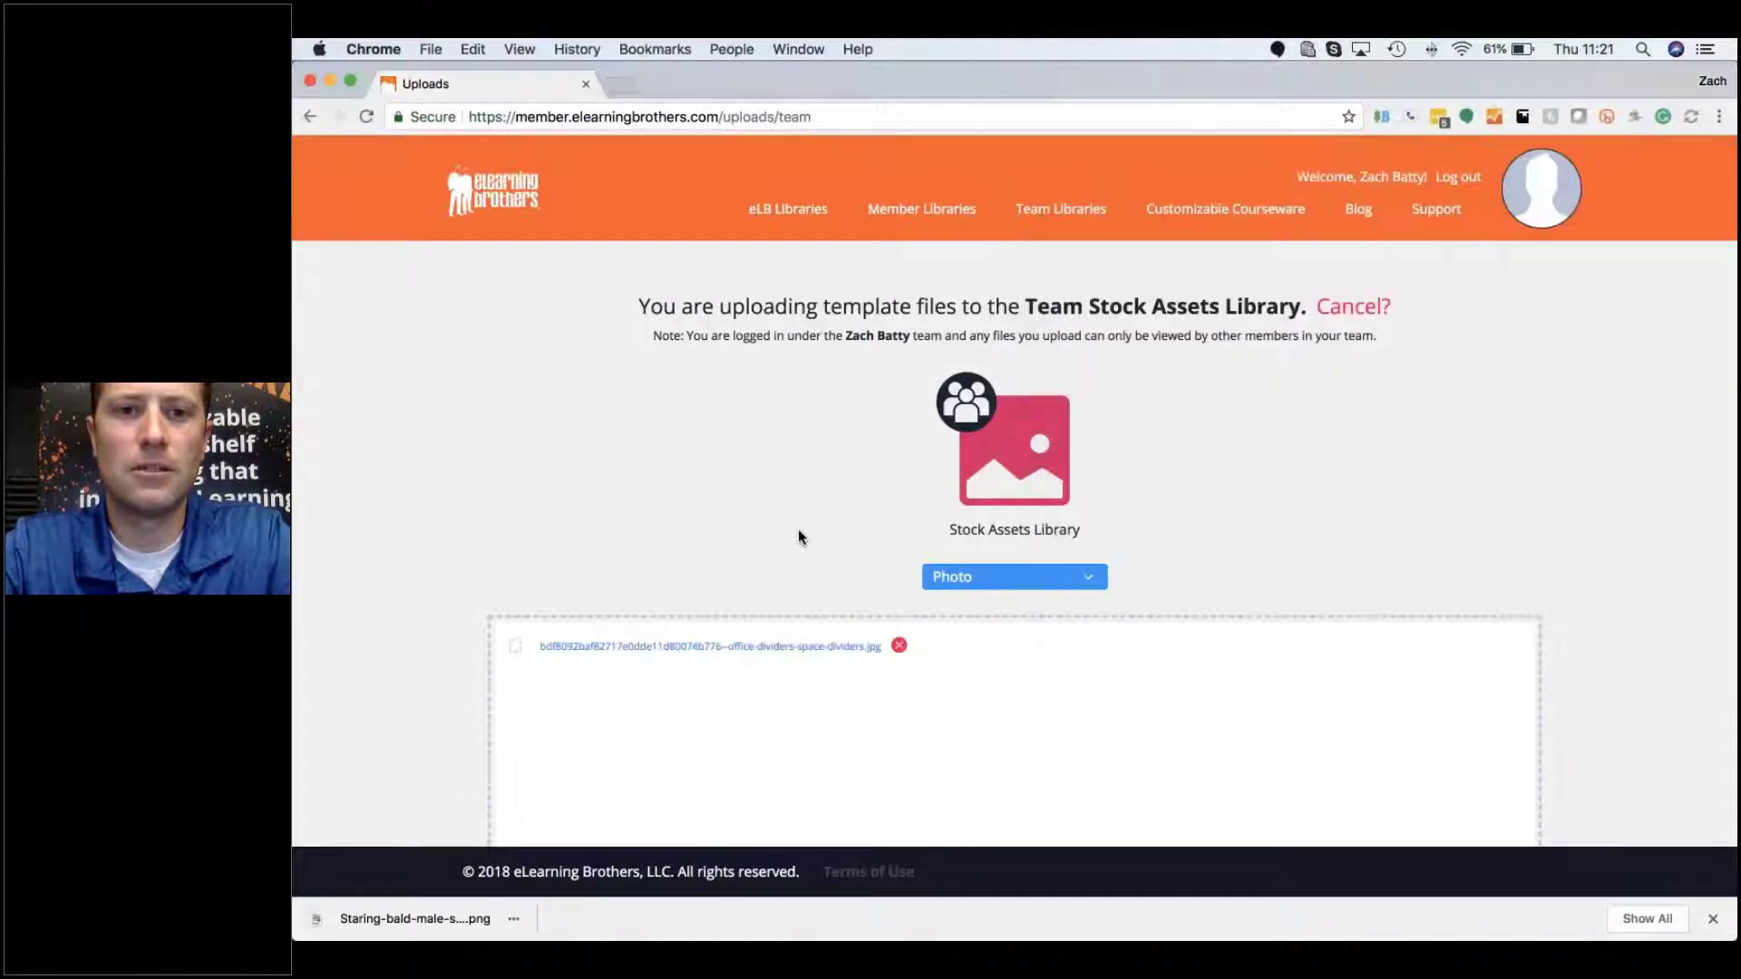
scroll(798, 537, down, 5)
Step: Title the image 'Office Spance' with the description 'Hanging banners'
click(1424, 760)
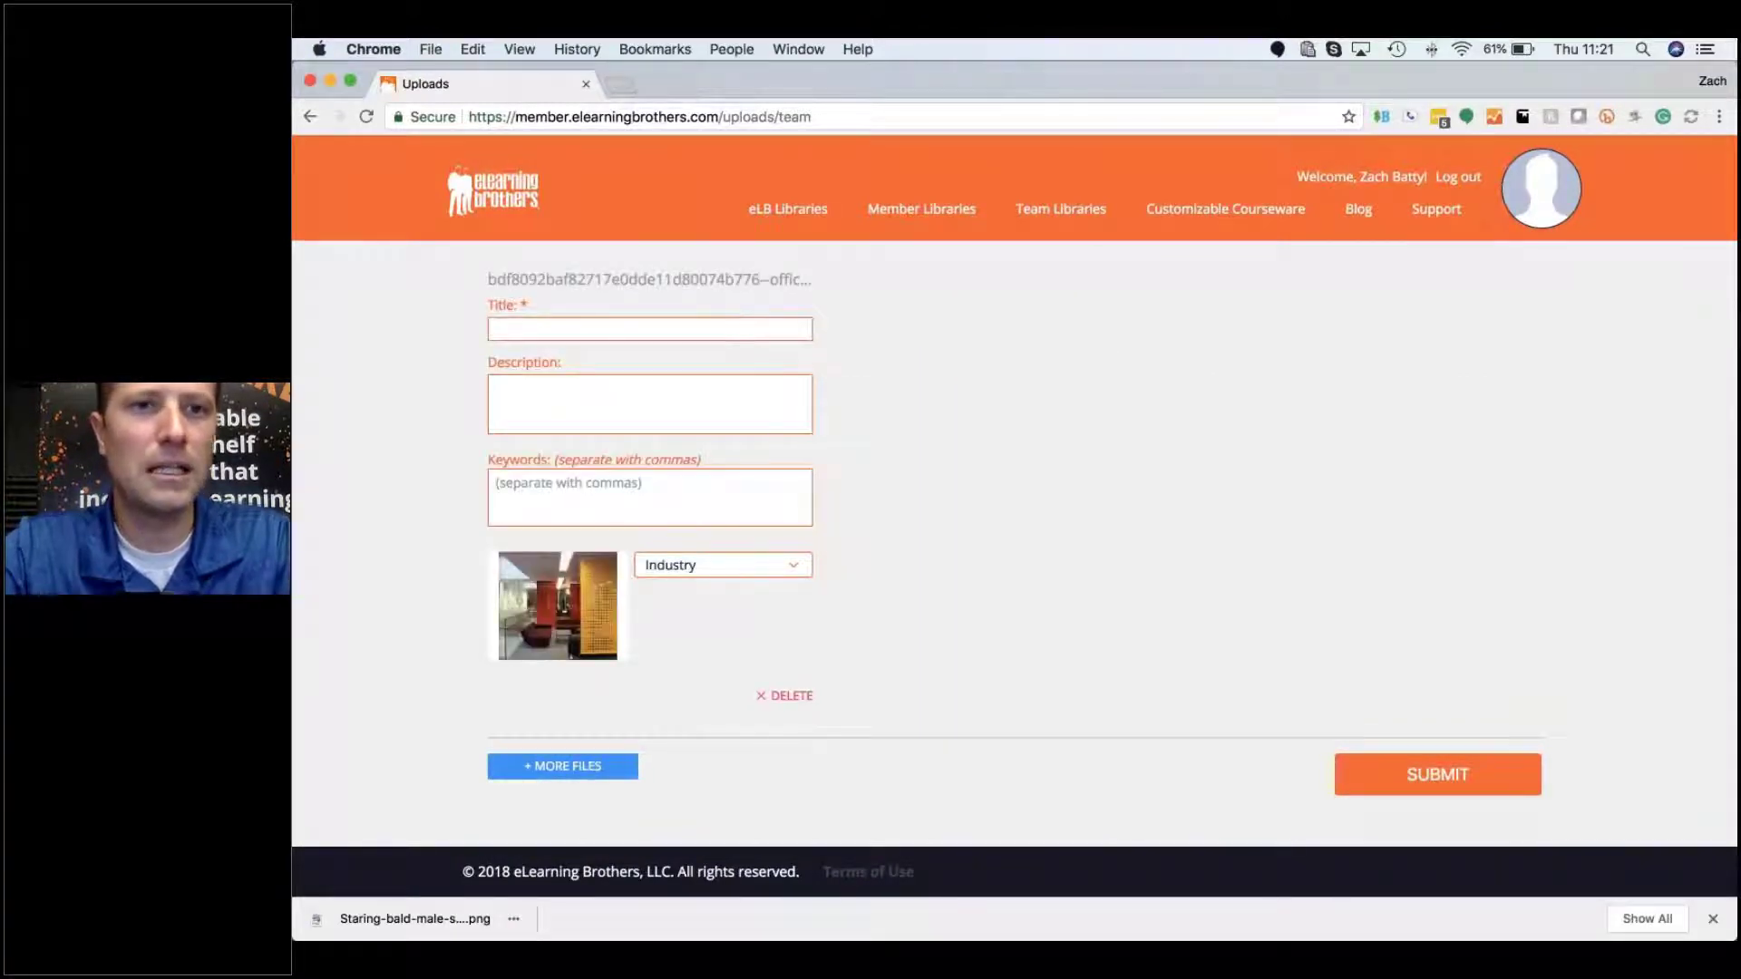
text(Office Spa)
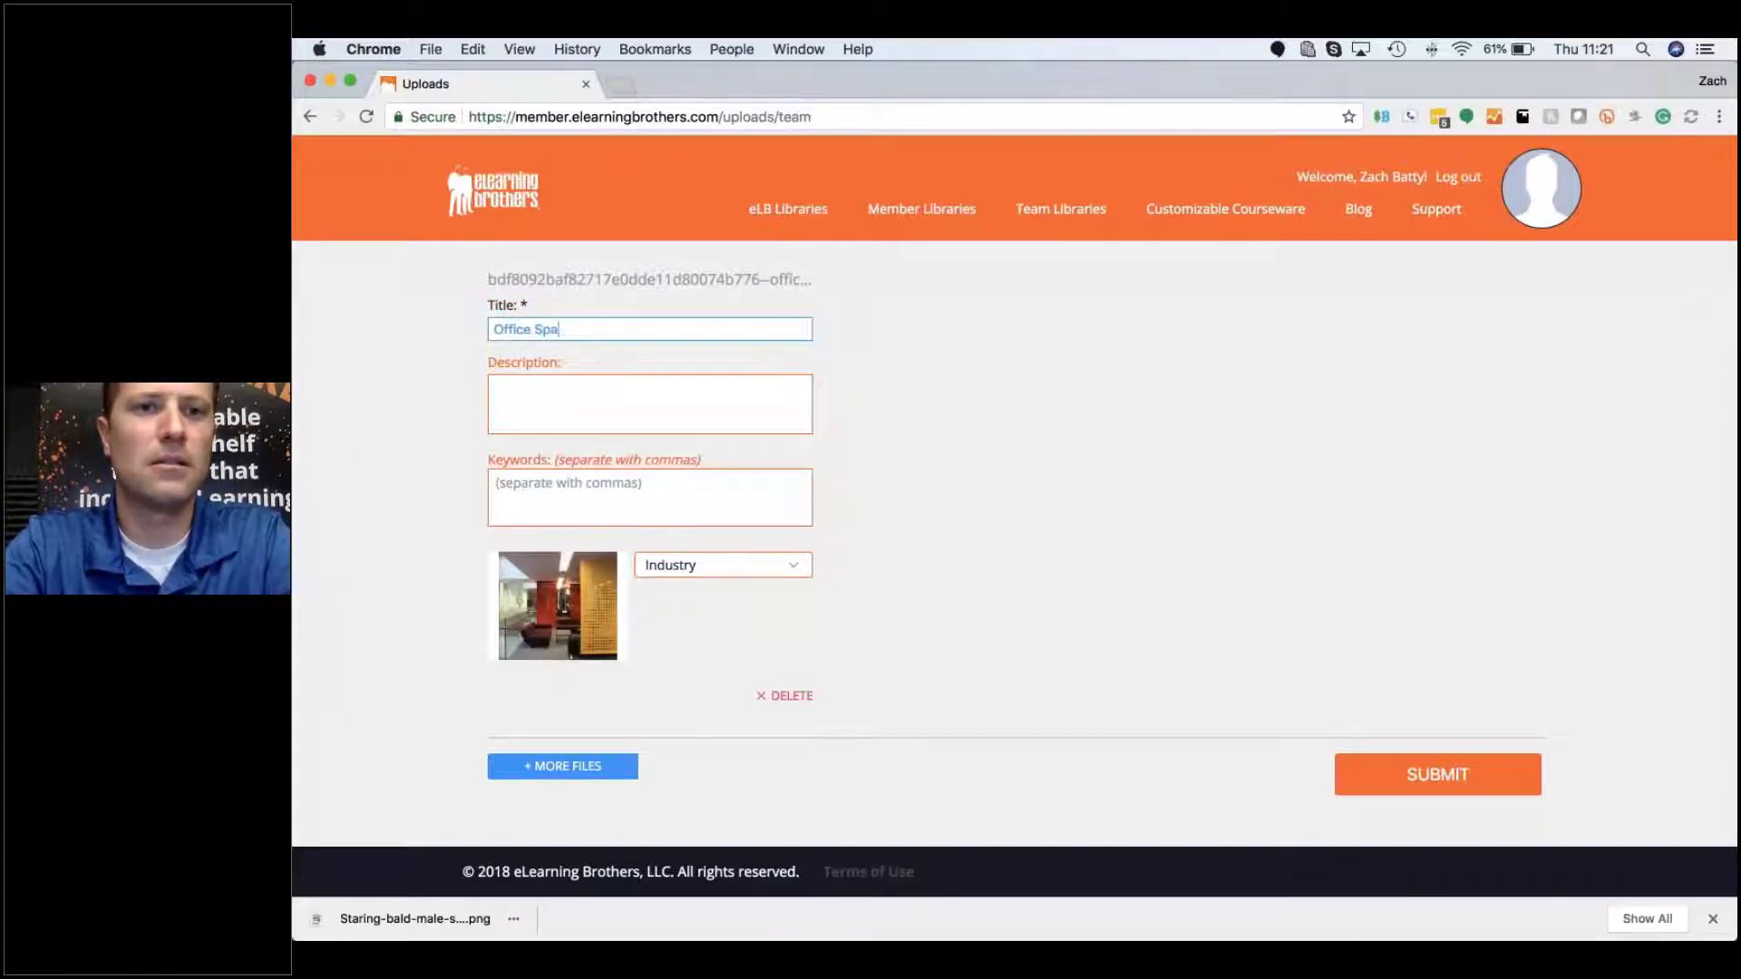
text(nce)
key(Tab)
text(Hanging banners)
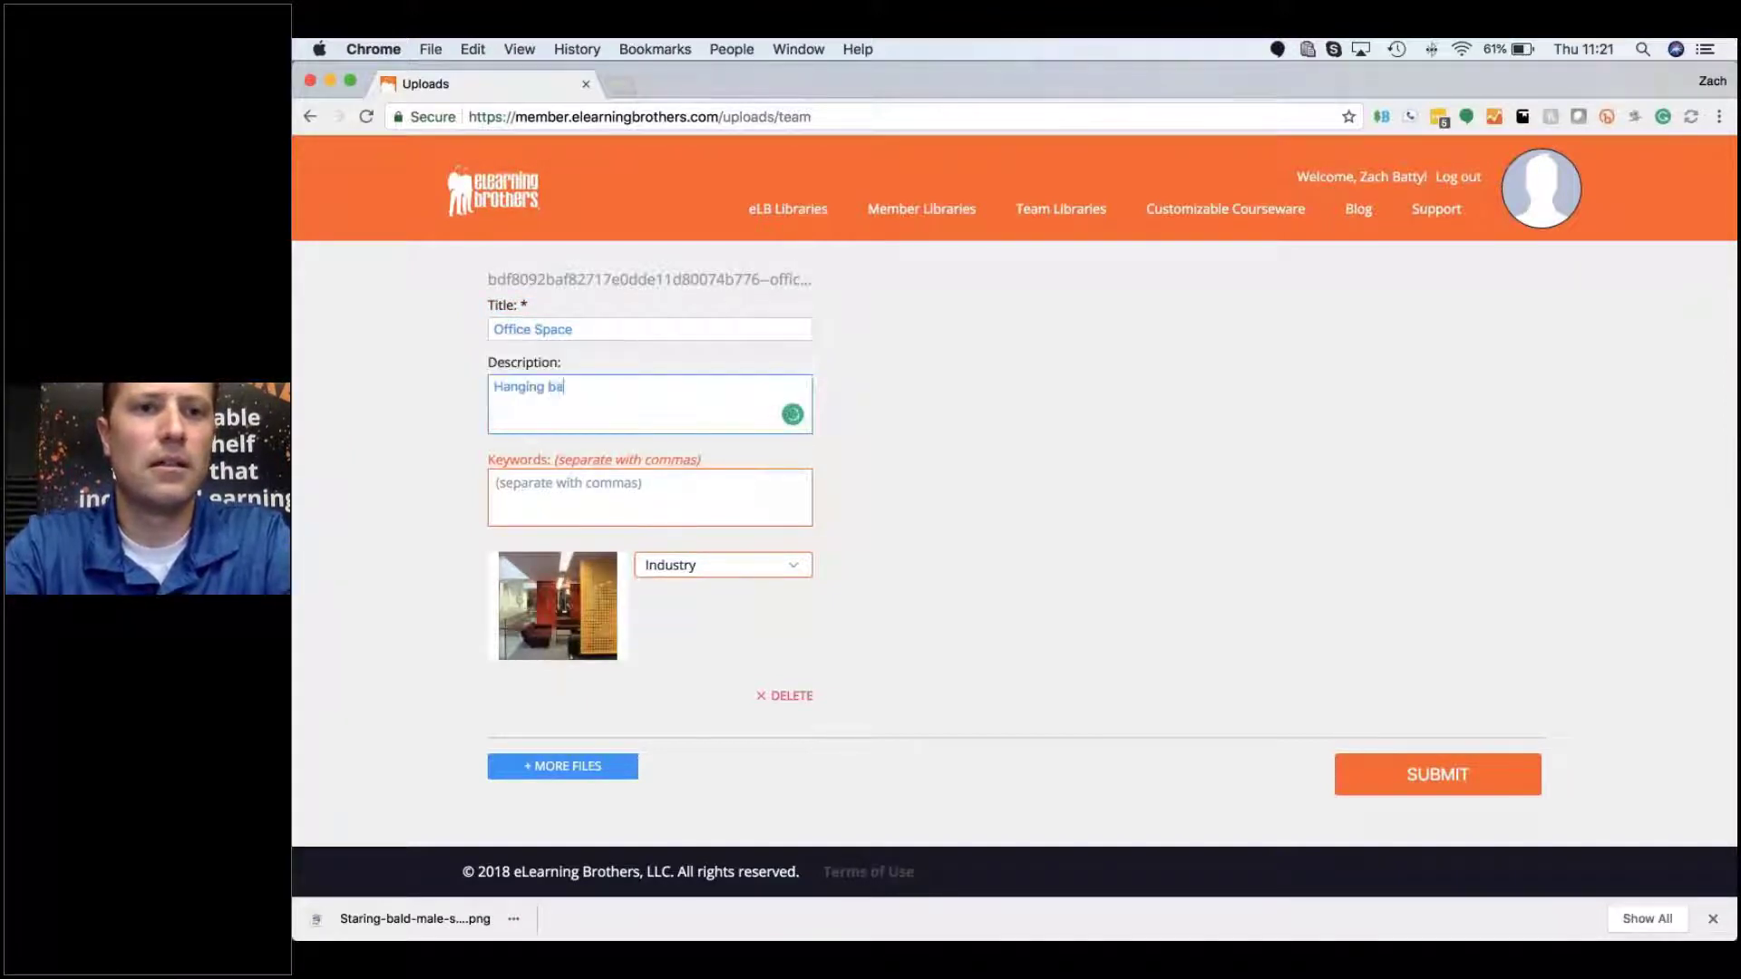
Step: Add the keyword tags banners, office, red and yellow
click(658, 492)
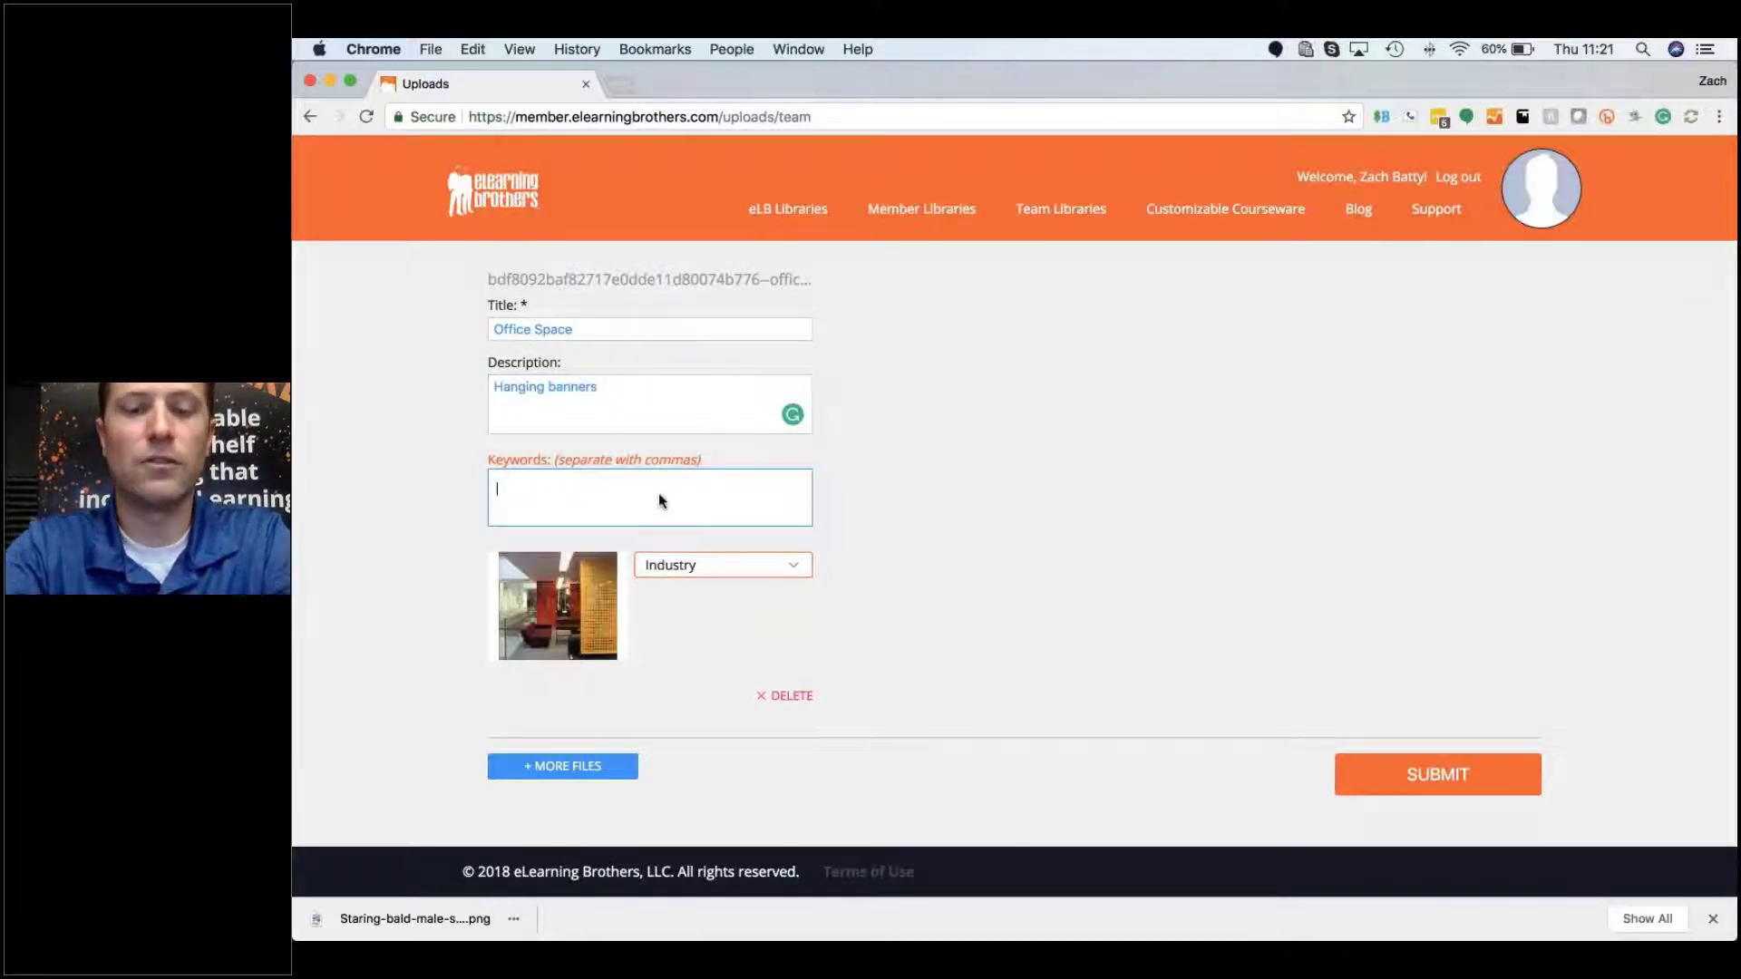
text(banners)
key(Return)
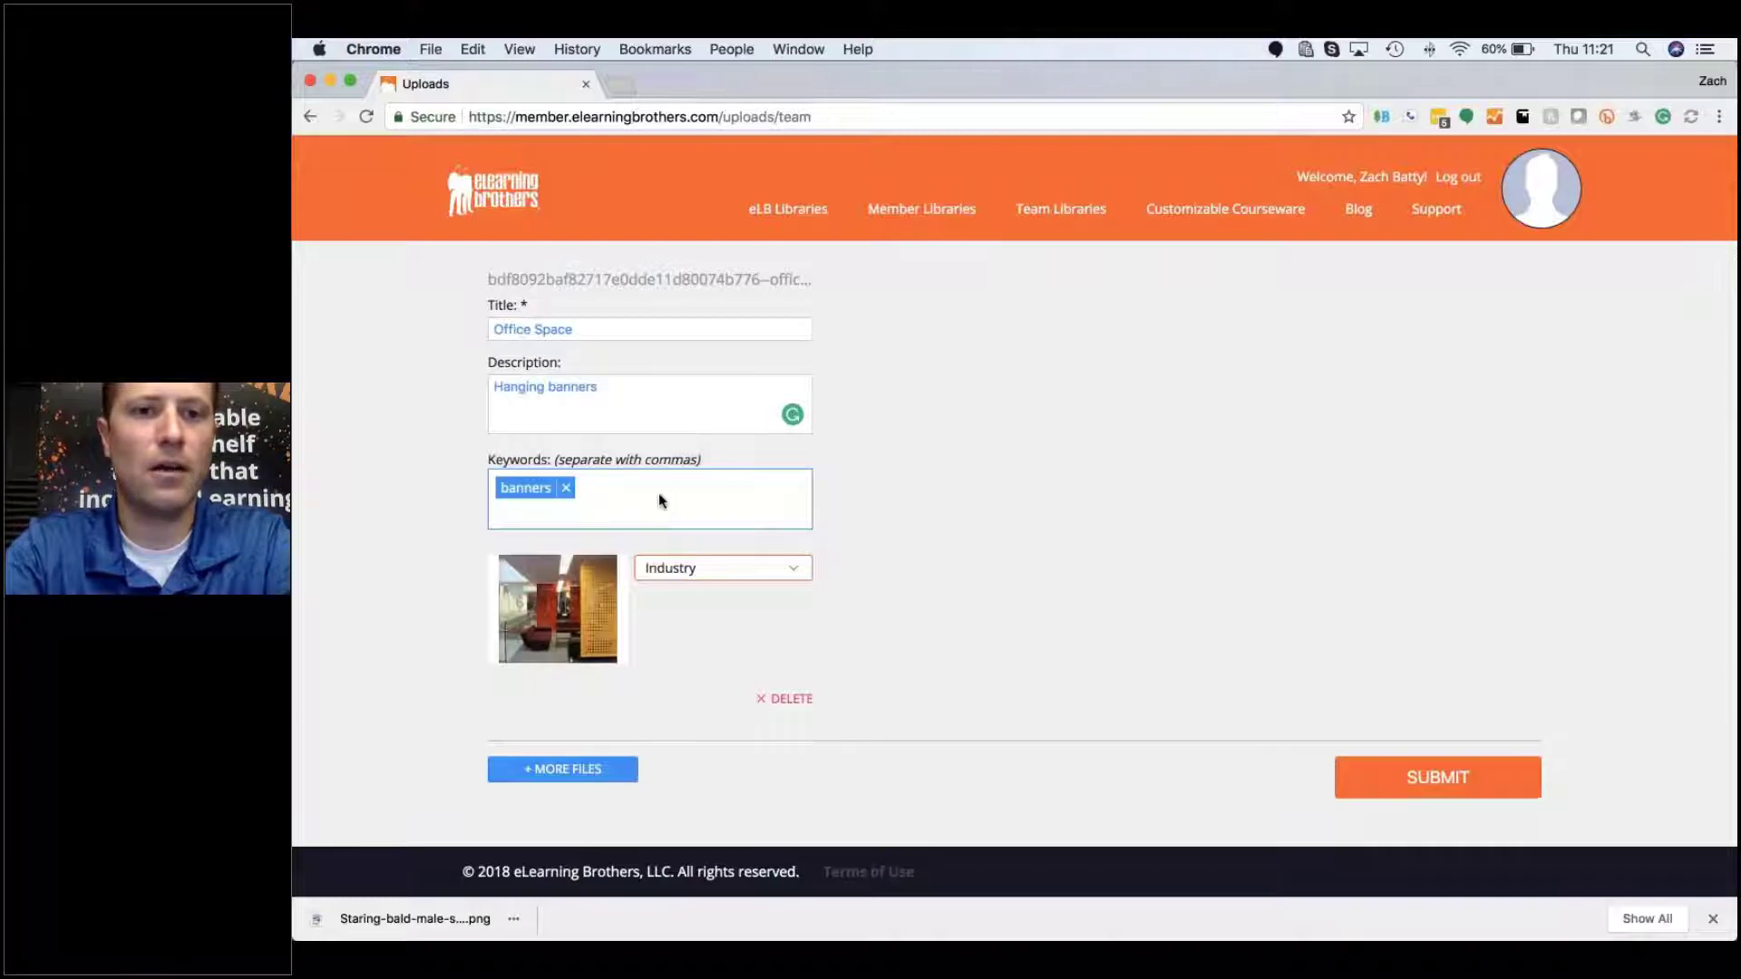
text(oofi)
key(BackSpace)
key(BackSpace)
key(BackSpace)
text(office)
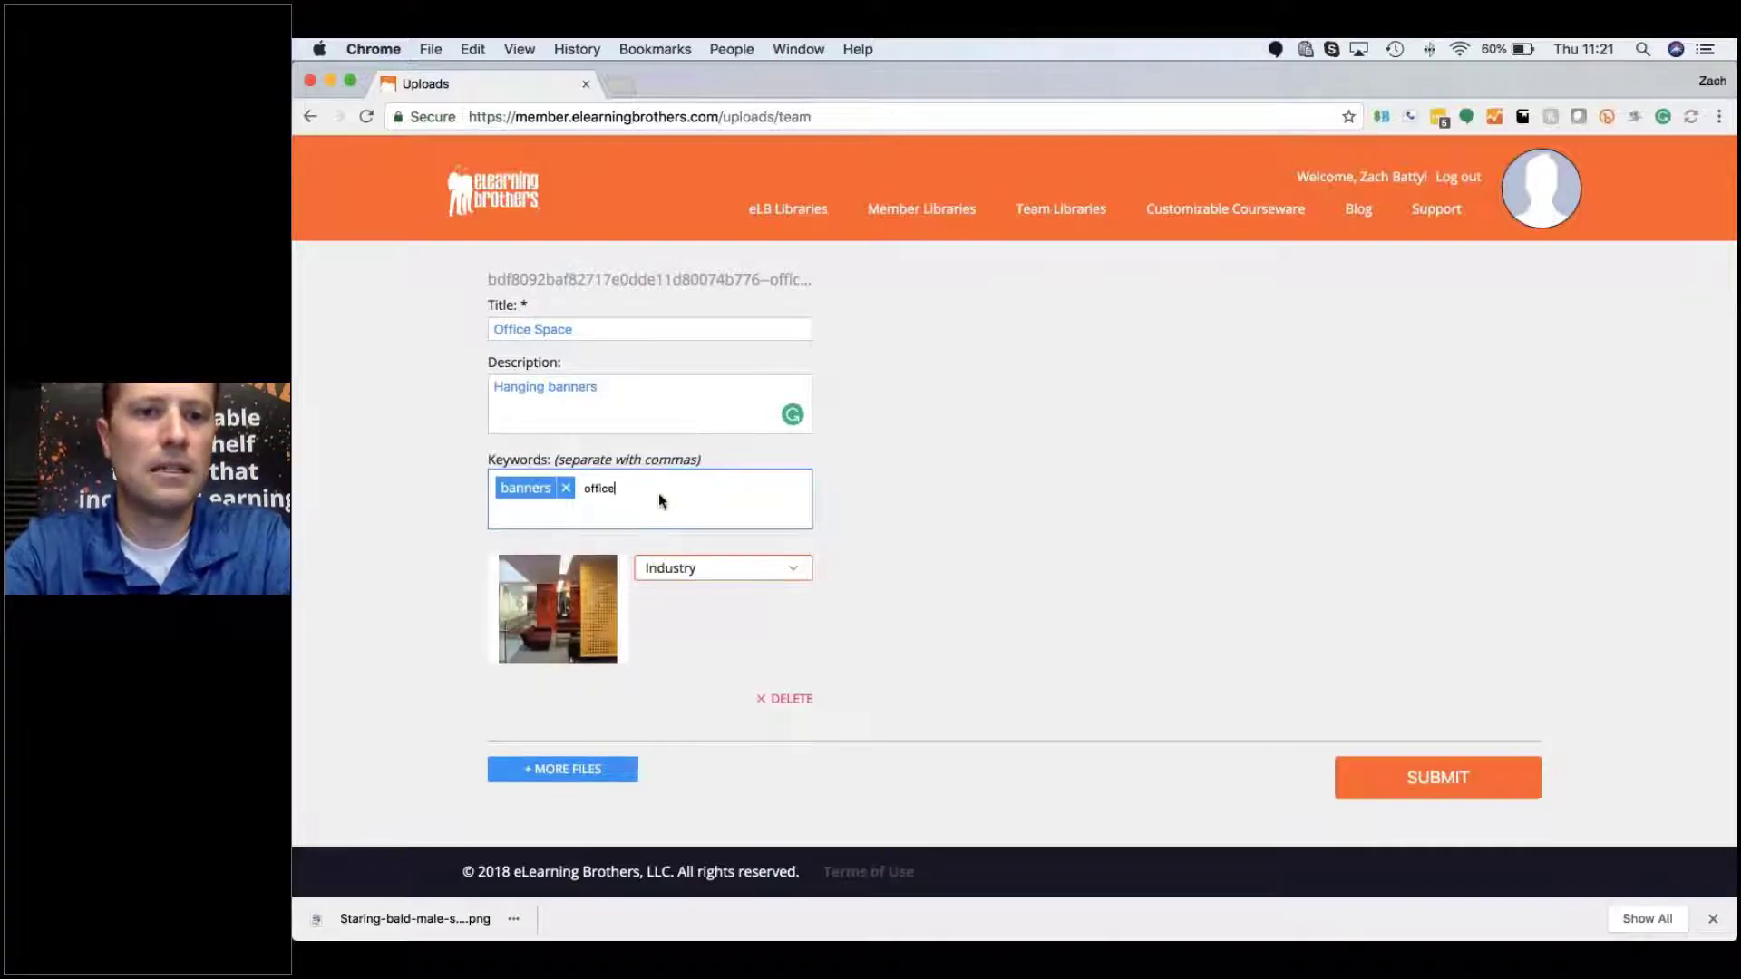
key(Return)
text(red)
key(Return)
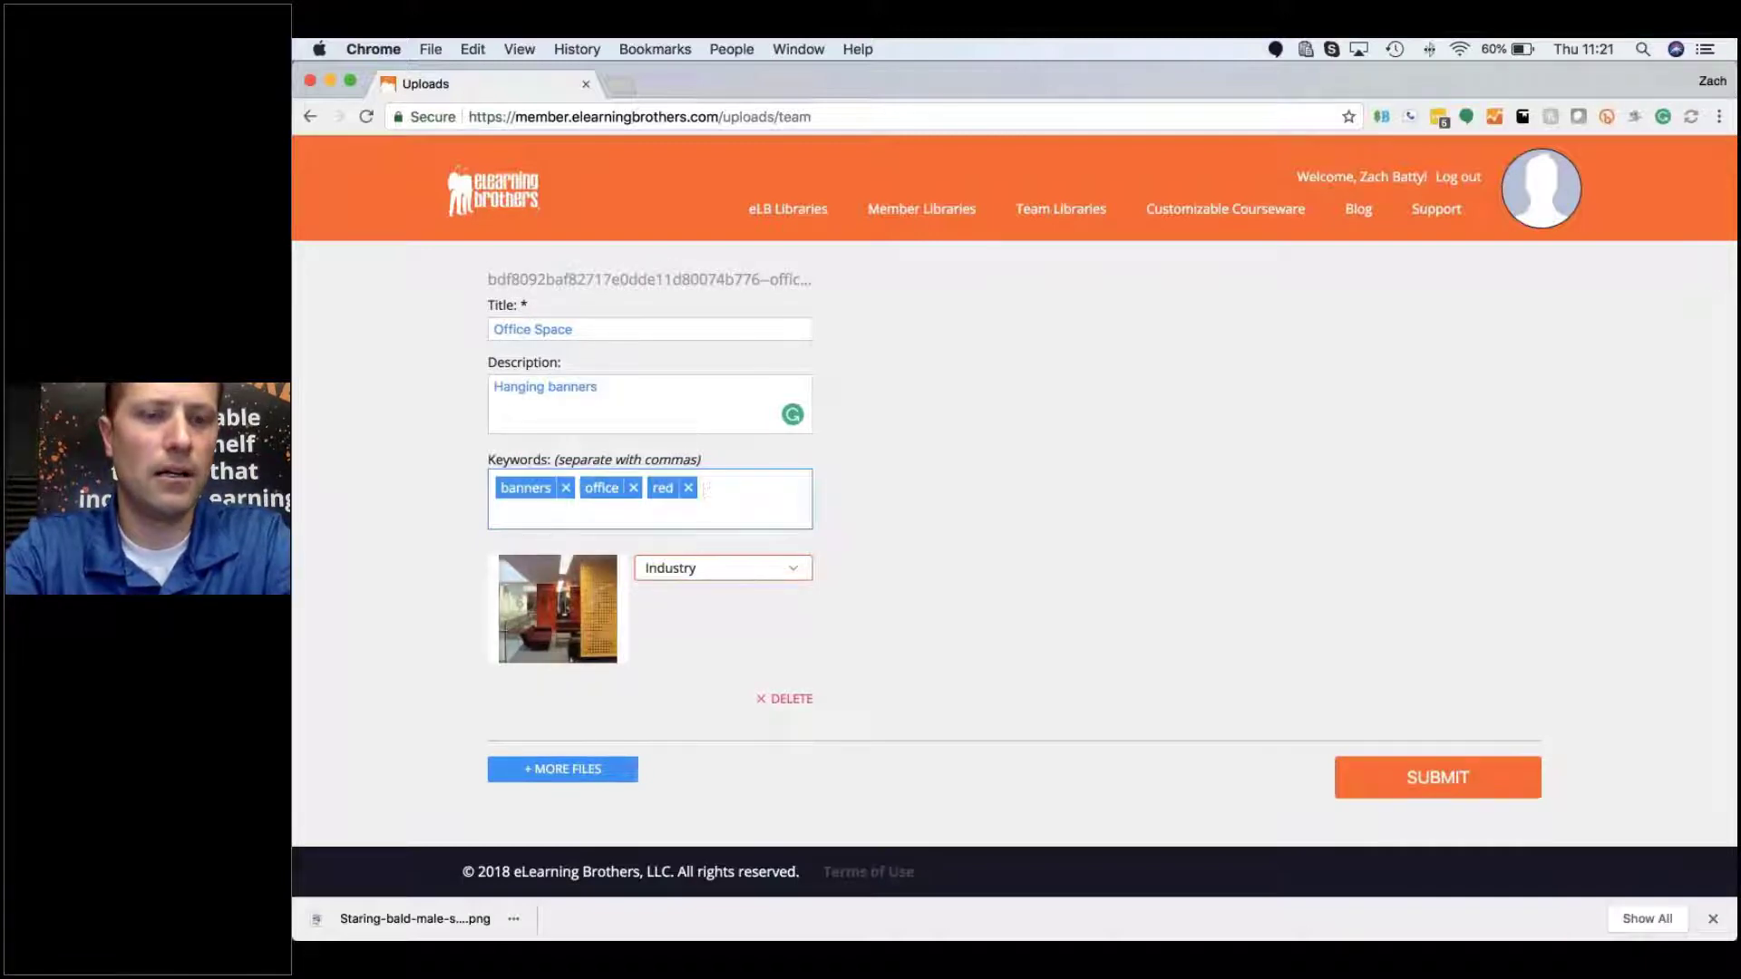
text(yellow)
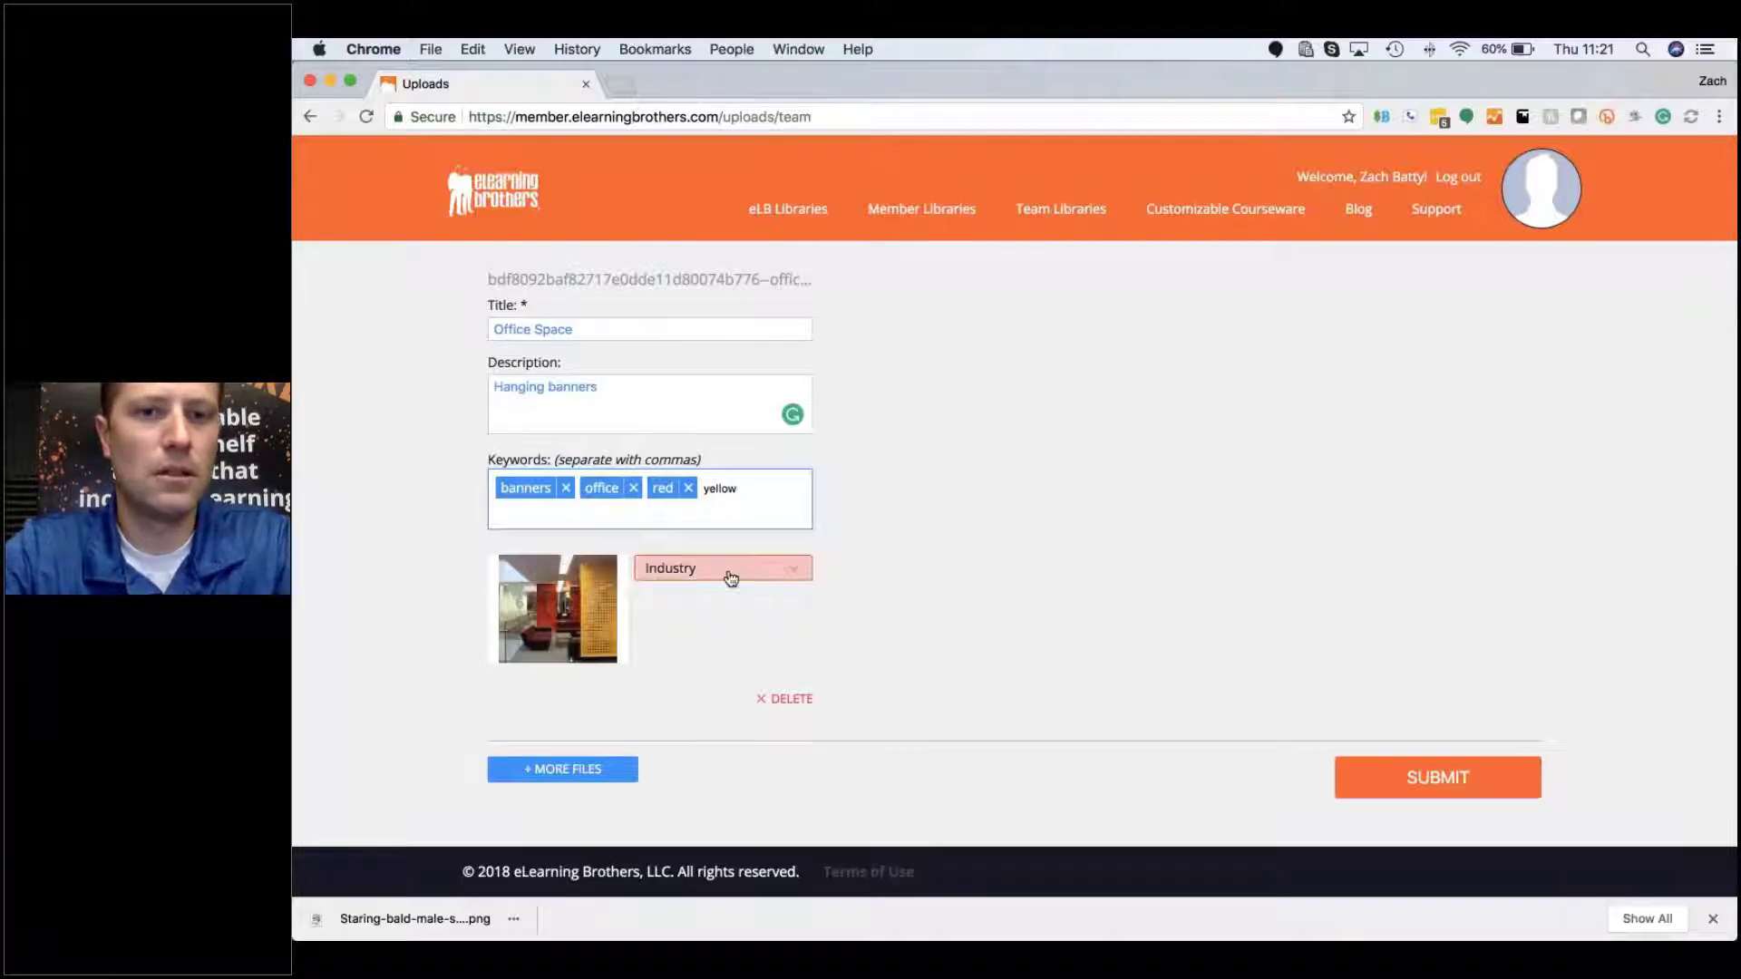
Step: Set the industry to Corporate and submit the photo for approval
click(730, 579)
scroll(730, 580, down, 2)
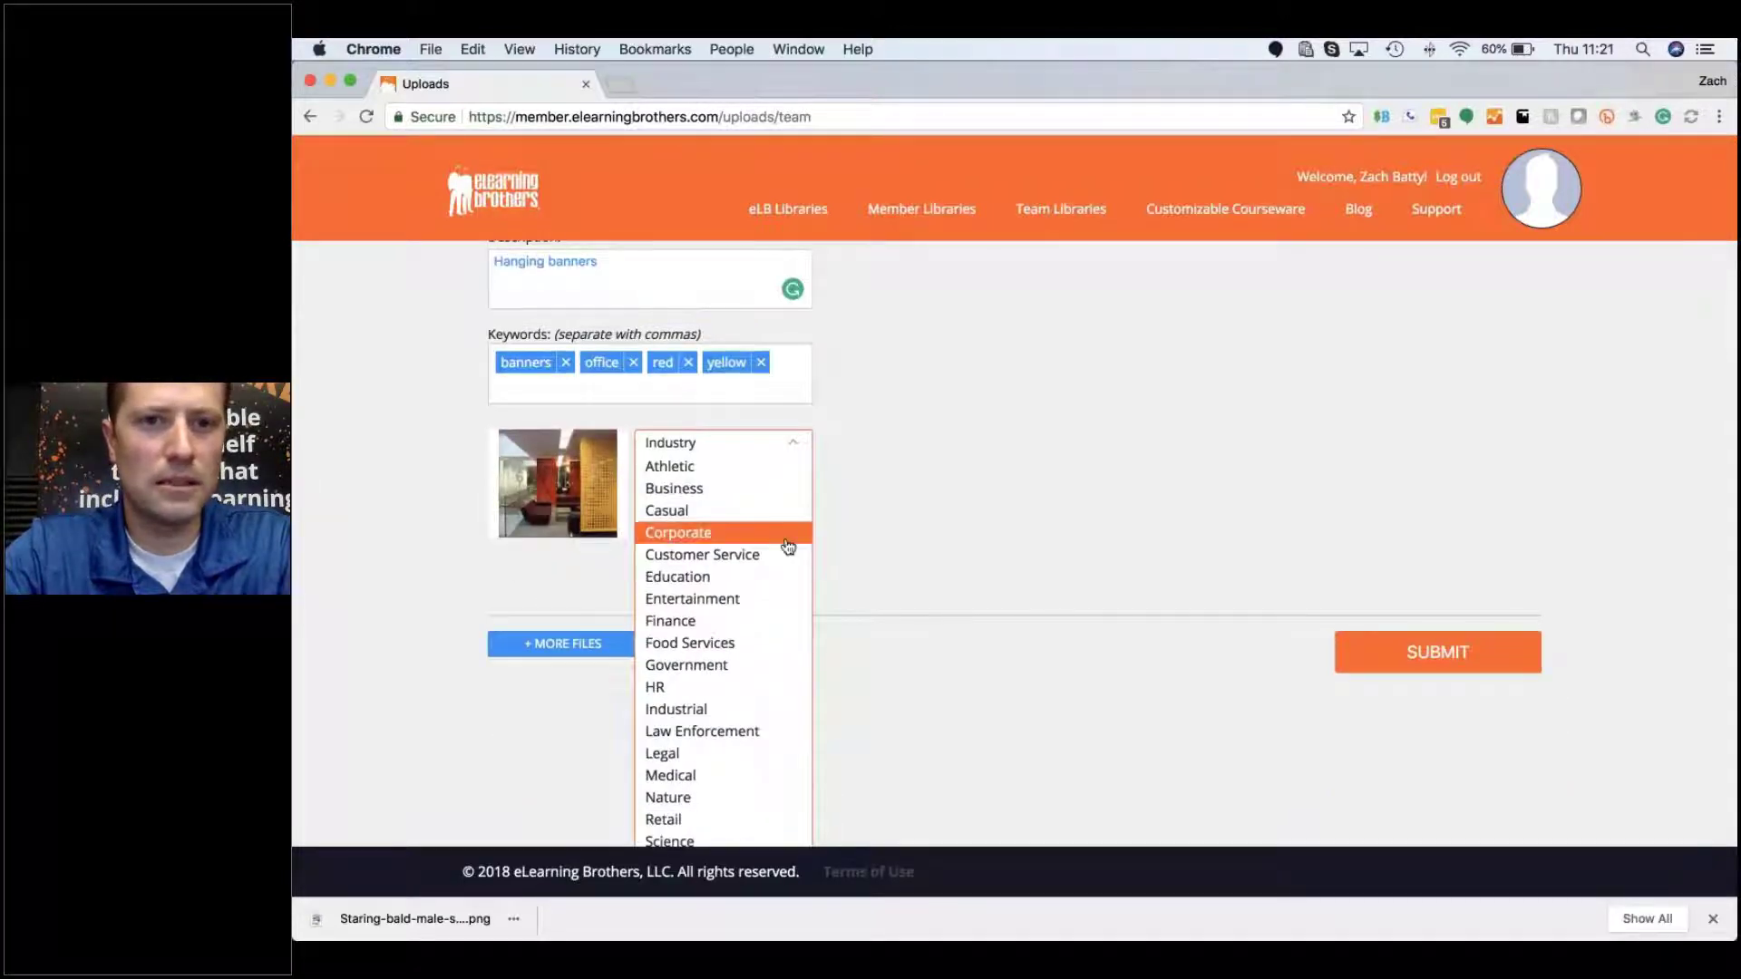
click(788, 544)
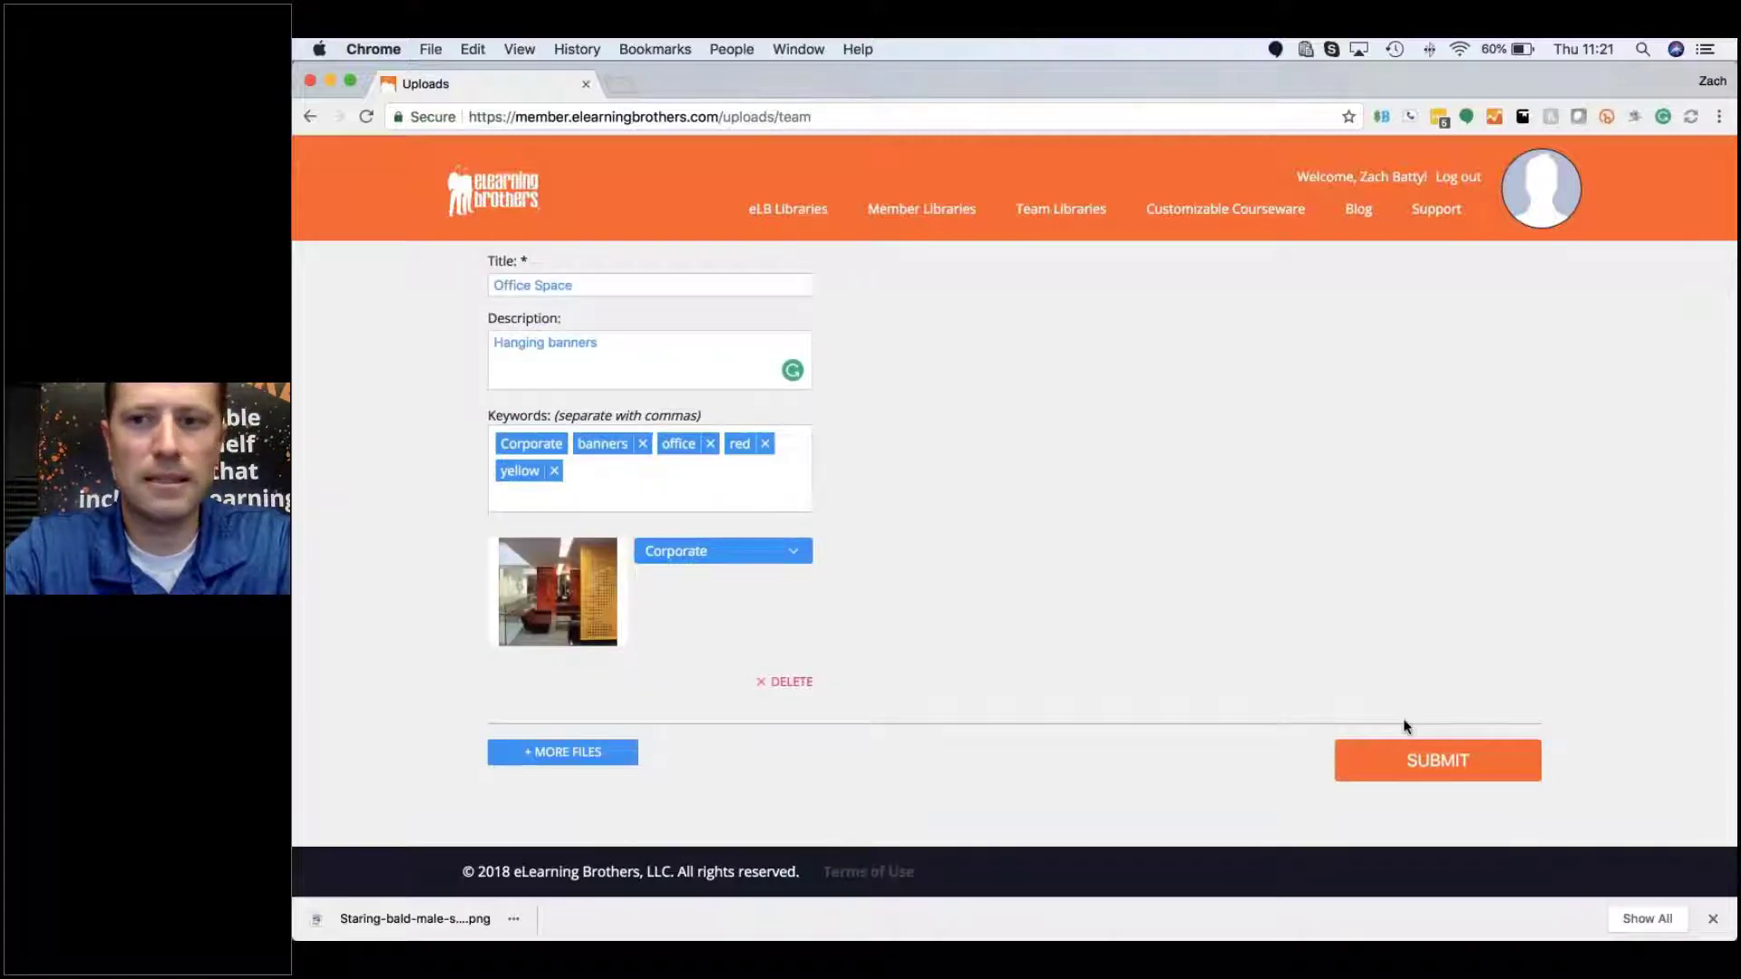
click(1415, 760)
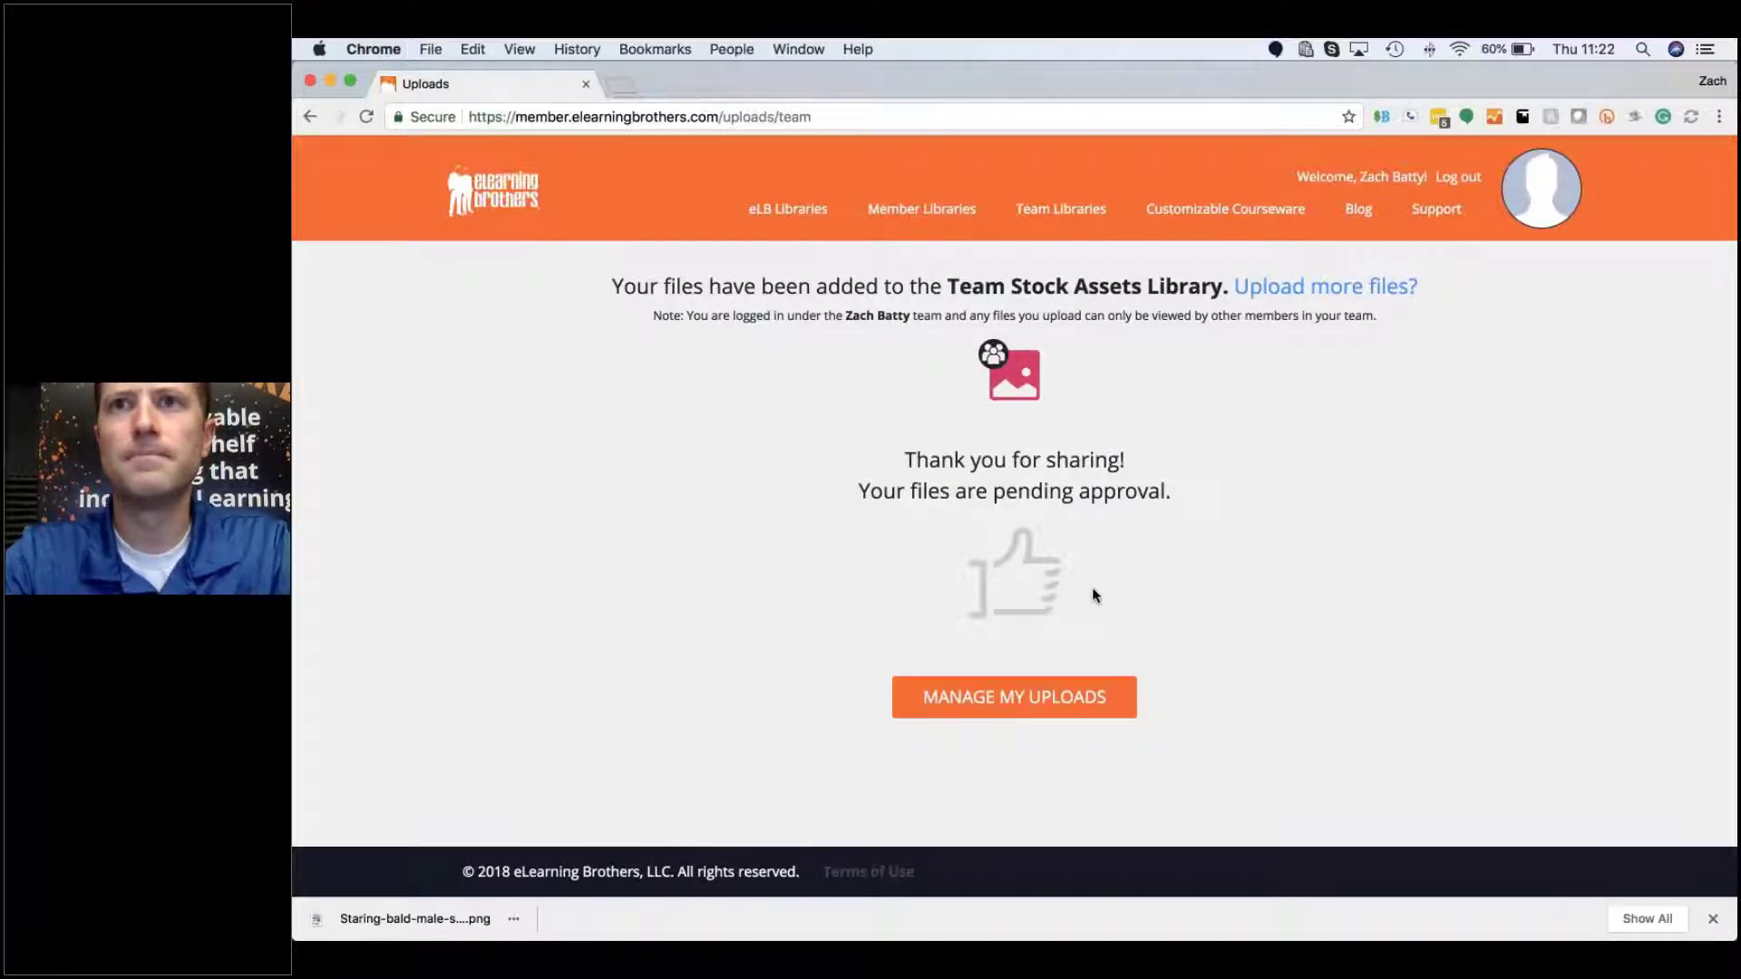
mouse_move(965, 209)
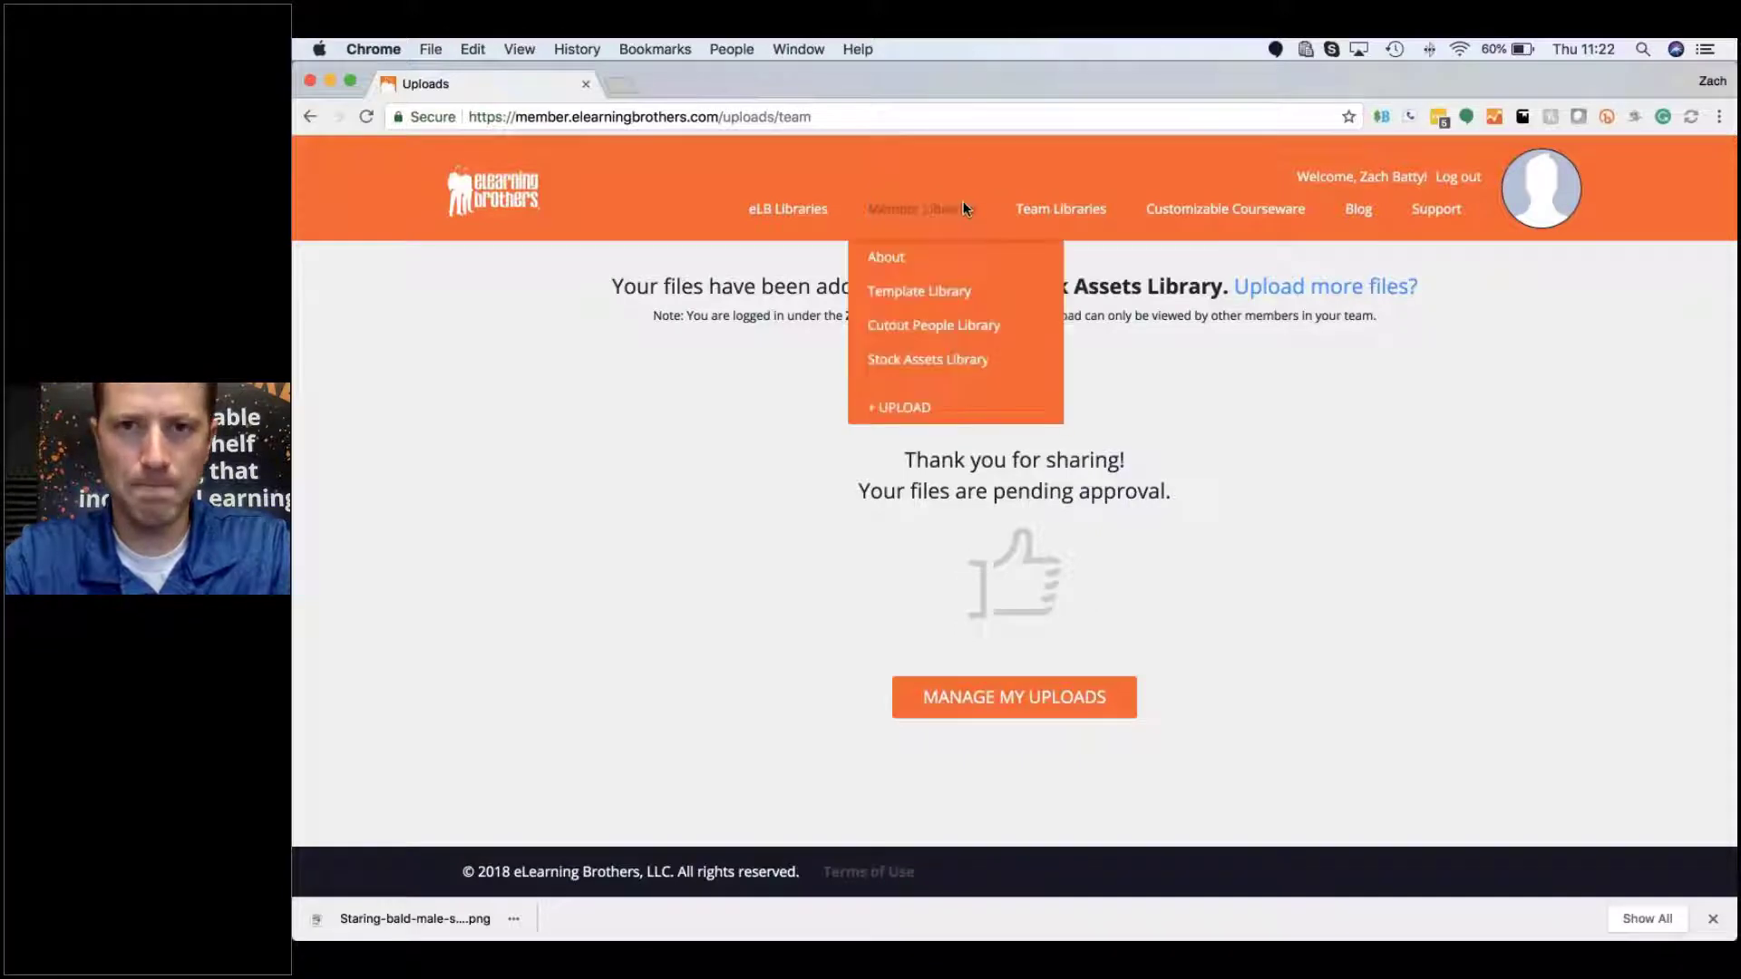
mouse_move(1021, 212)
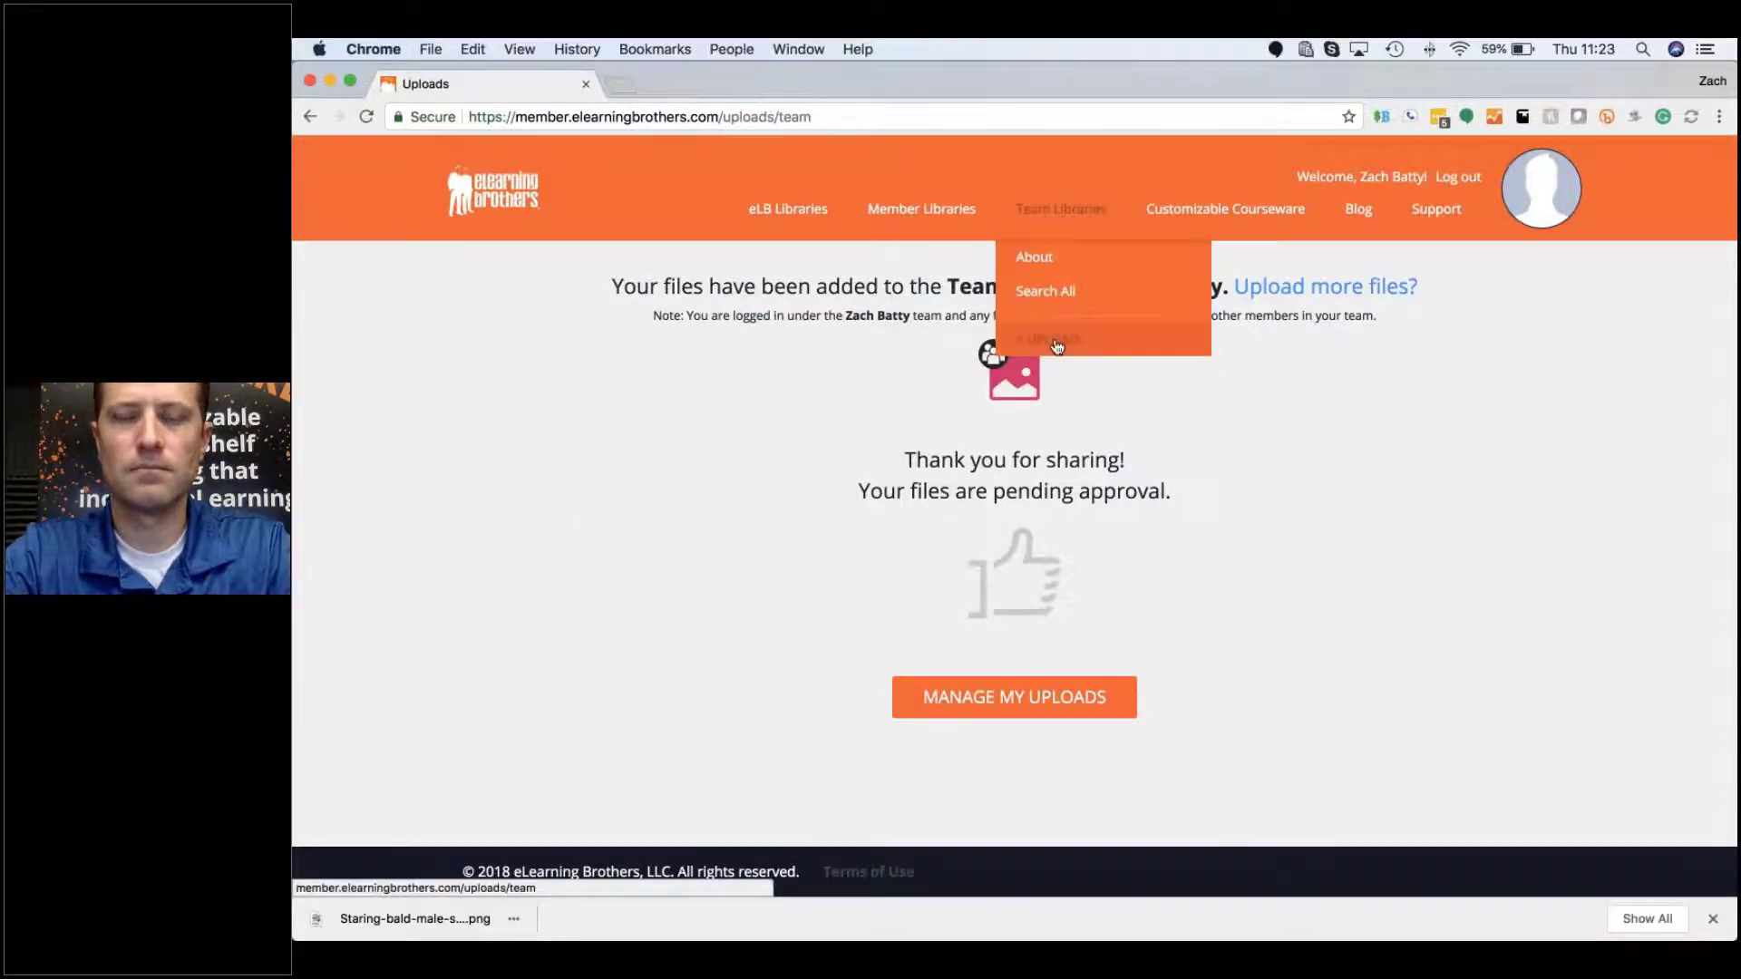
Step: Start another team upload, scroll the library options, and show the open-windows overview
click(1056, 342)
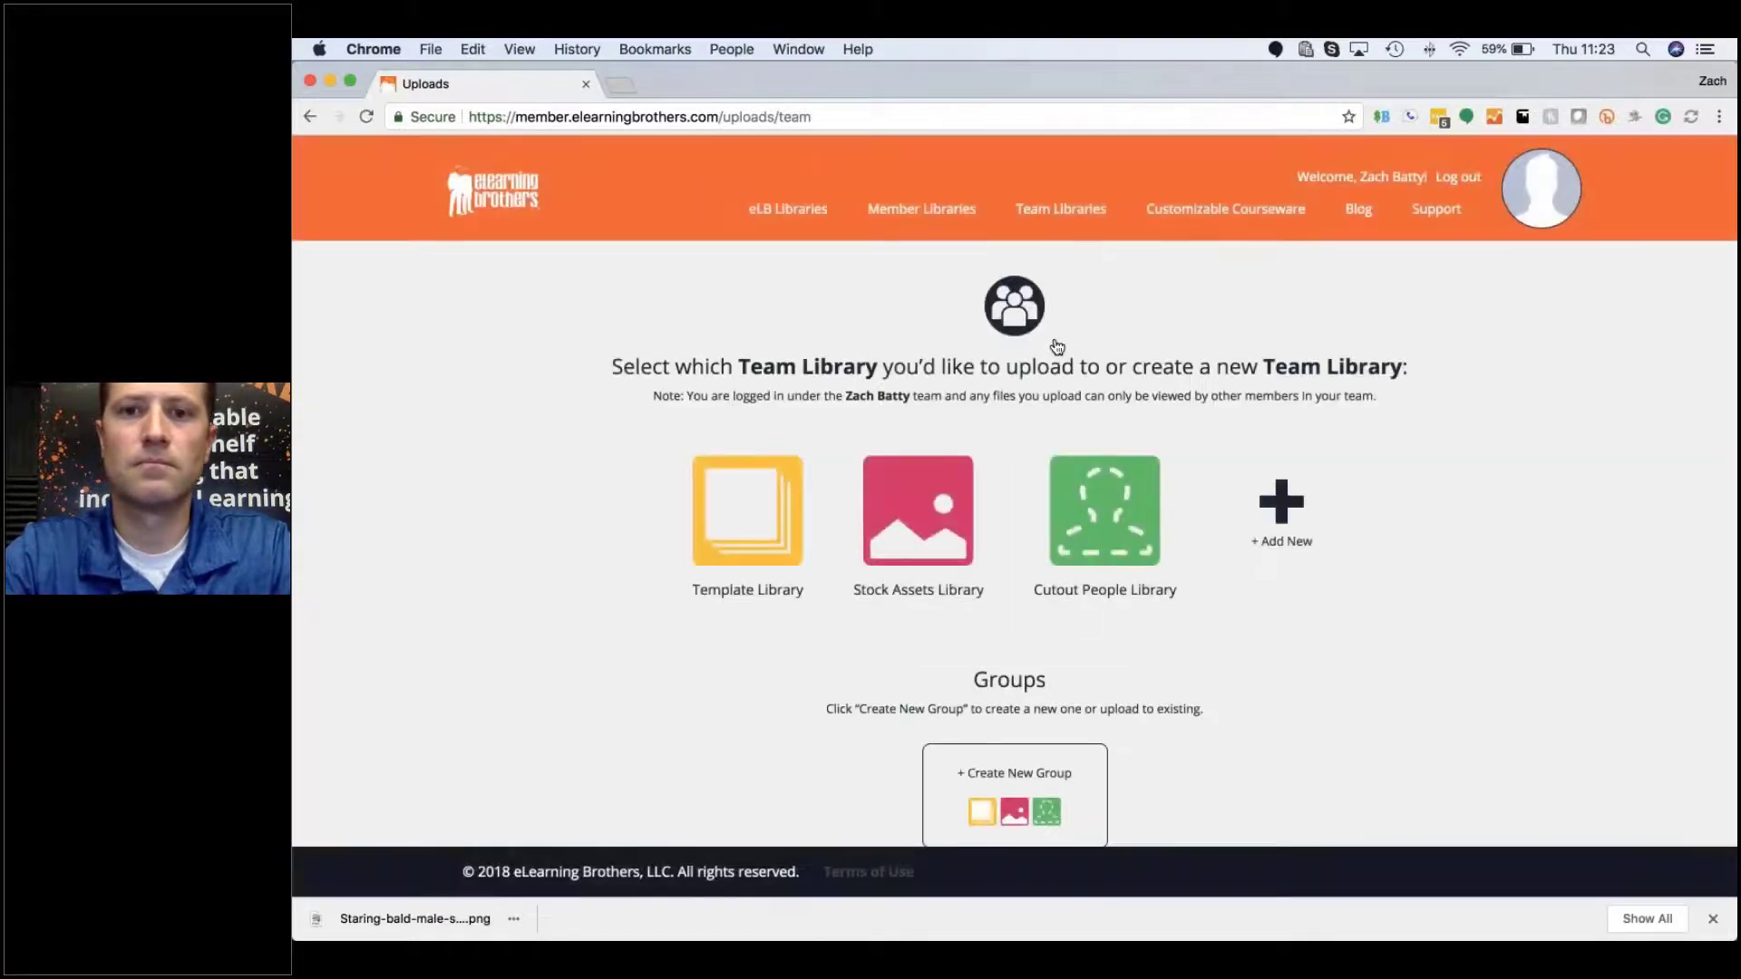
scroll(1057, 347, down, 3)
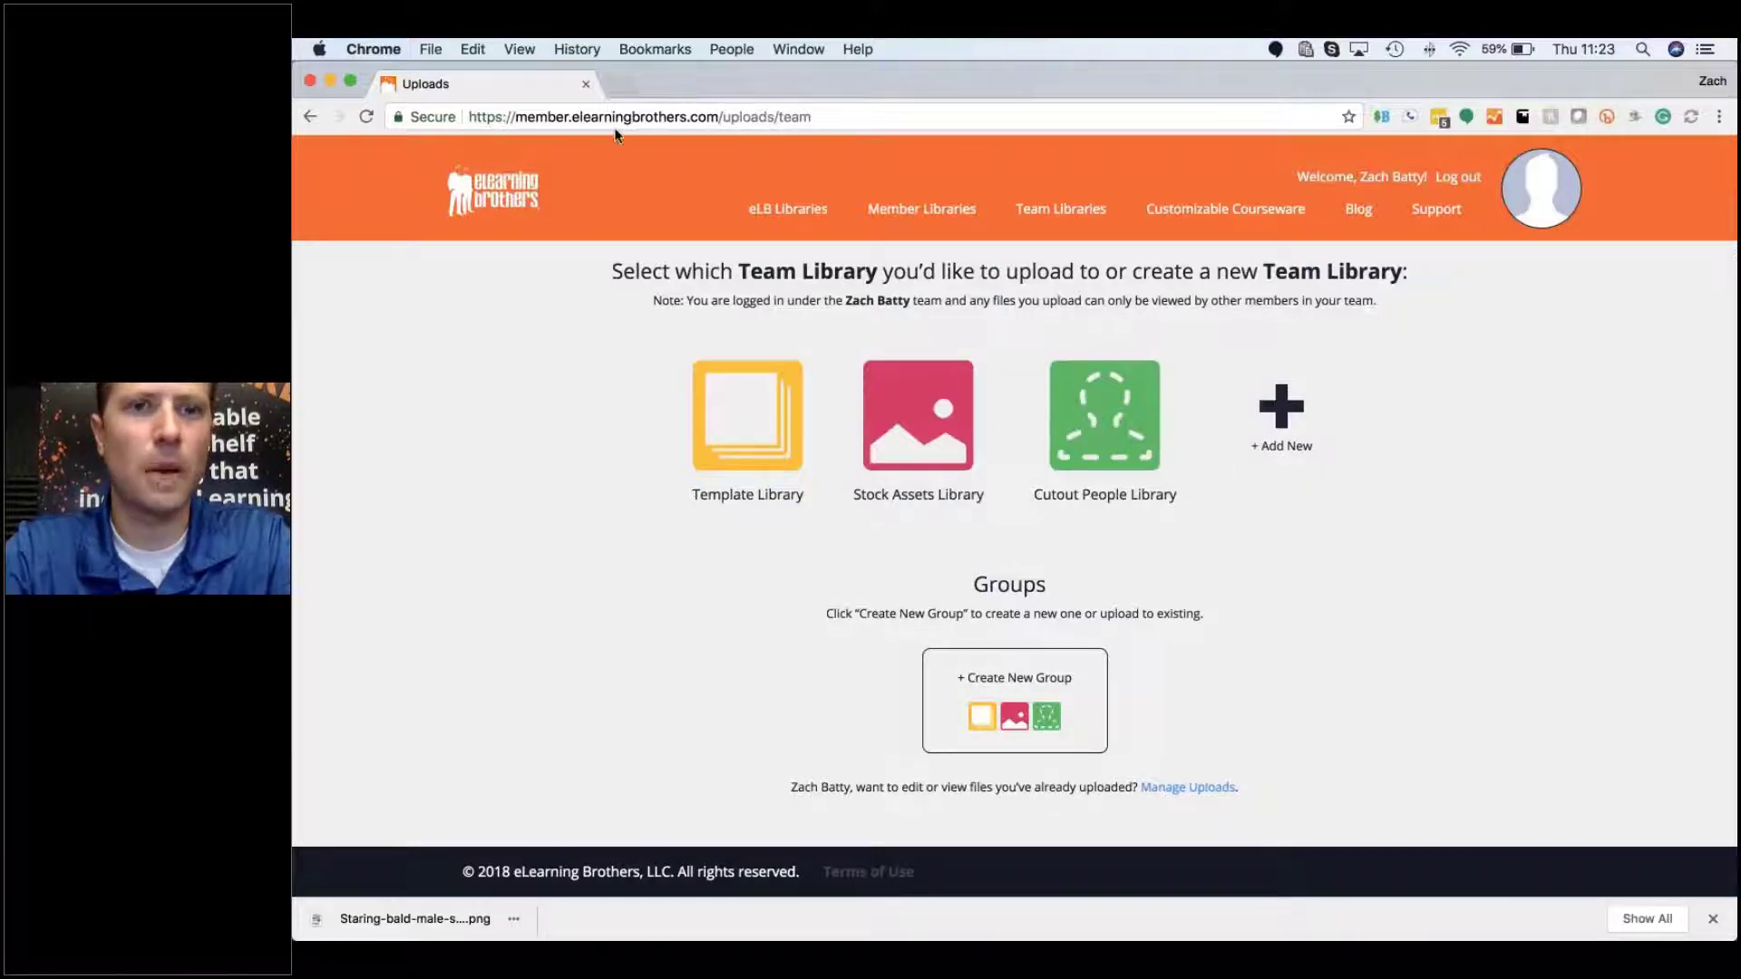
mouse_move(787, 211)
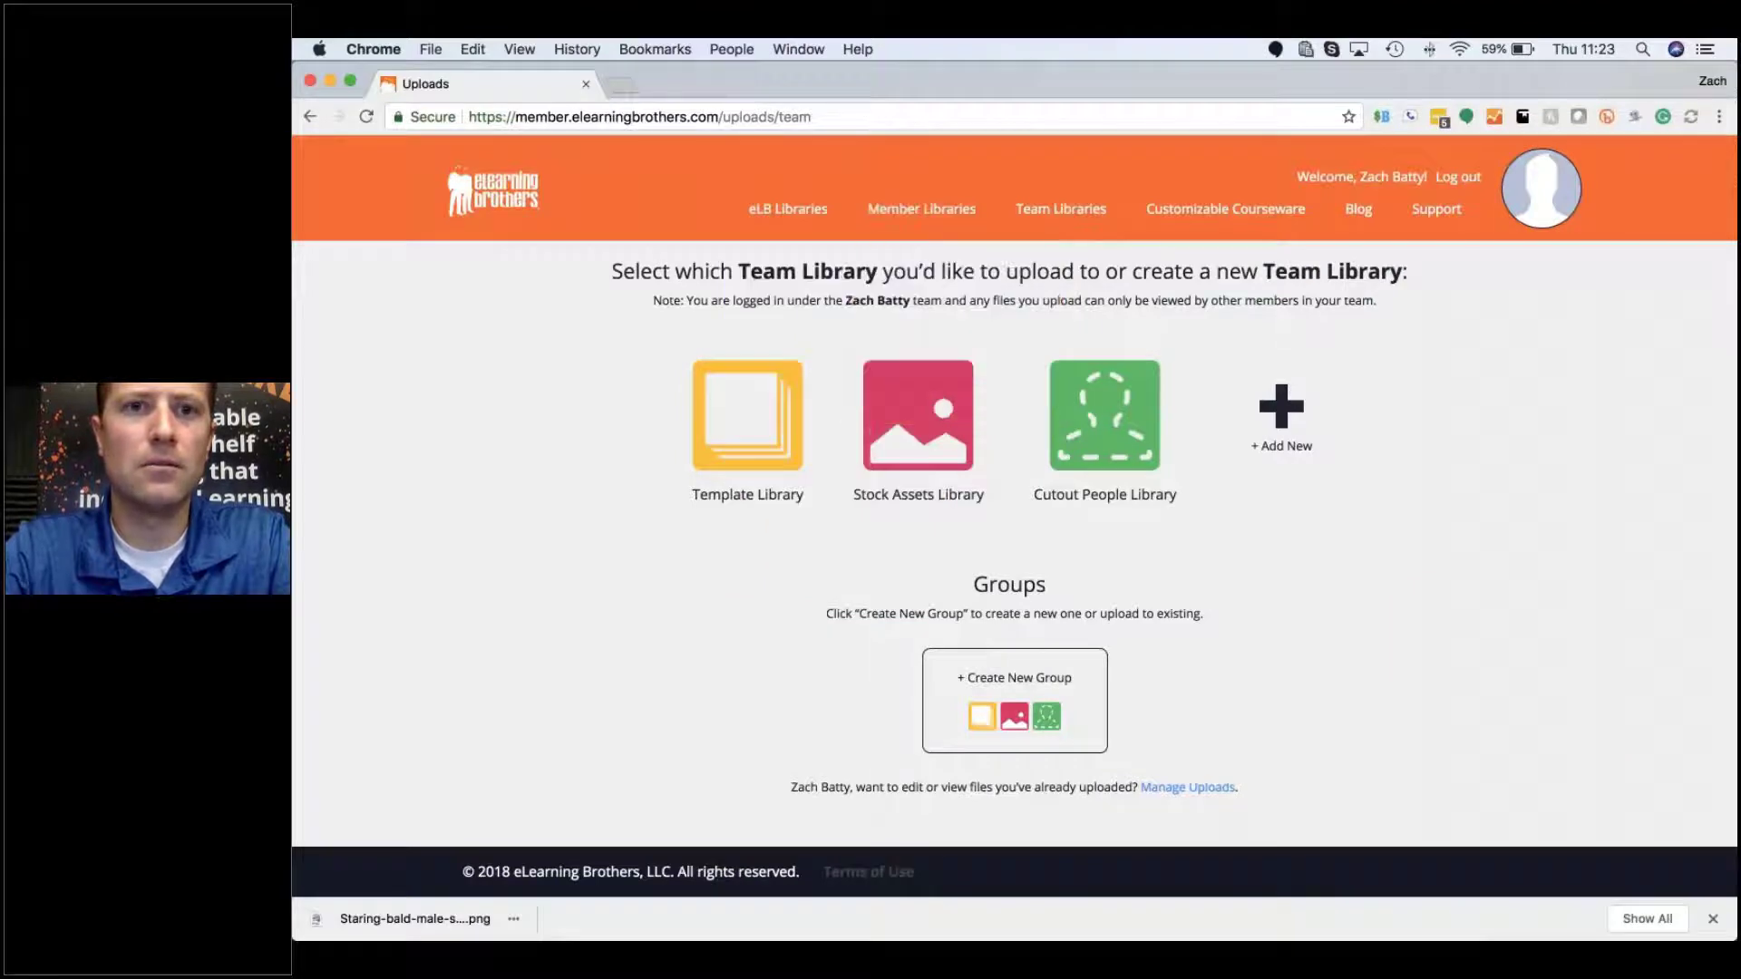
key(ctrl+Up)
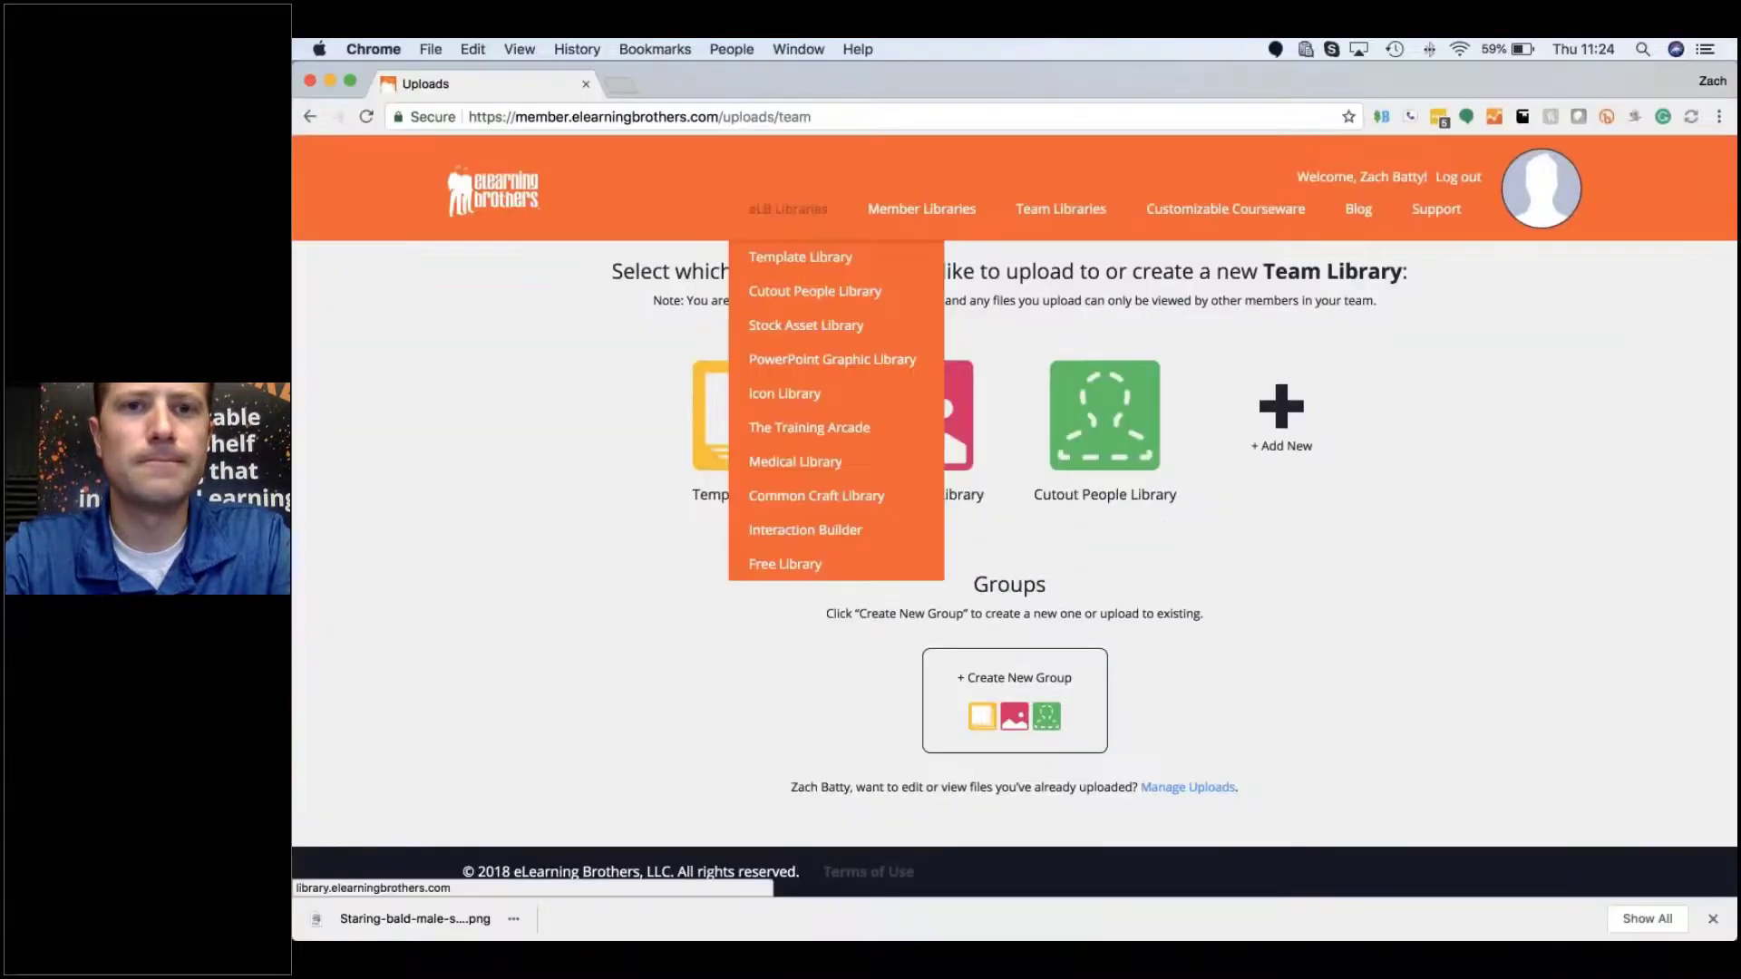
Step: Return to the library homepage and open the account's Manage Profile page
click(511, 208)
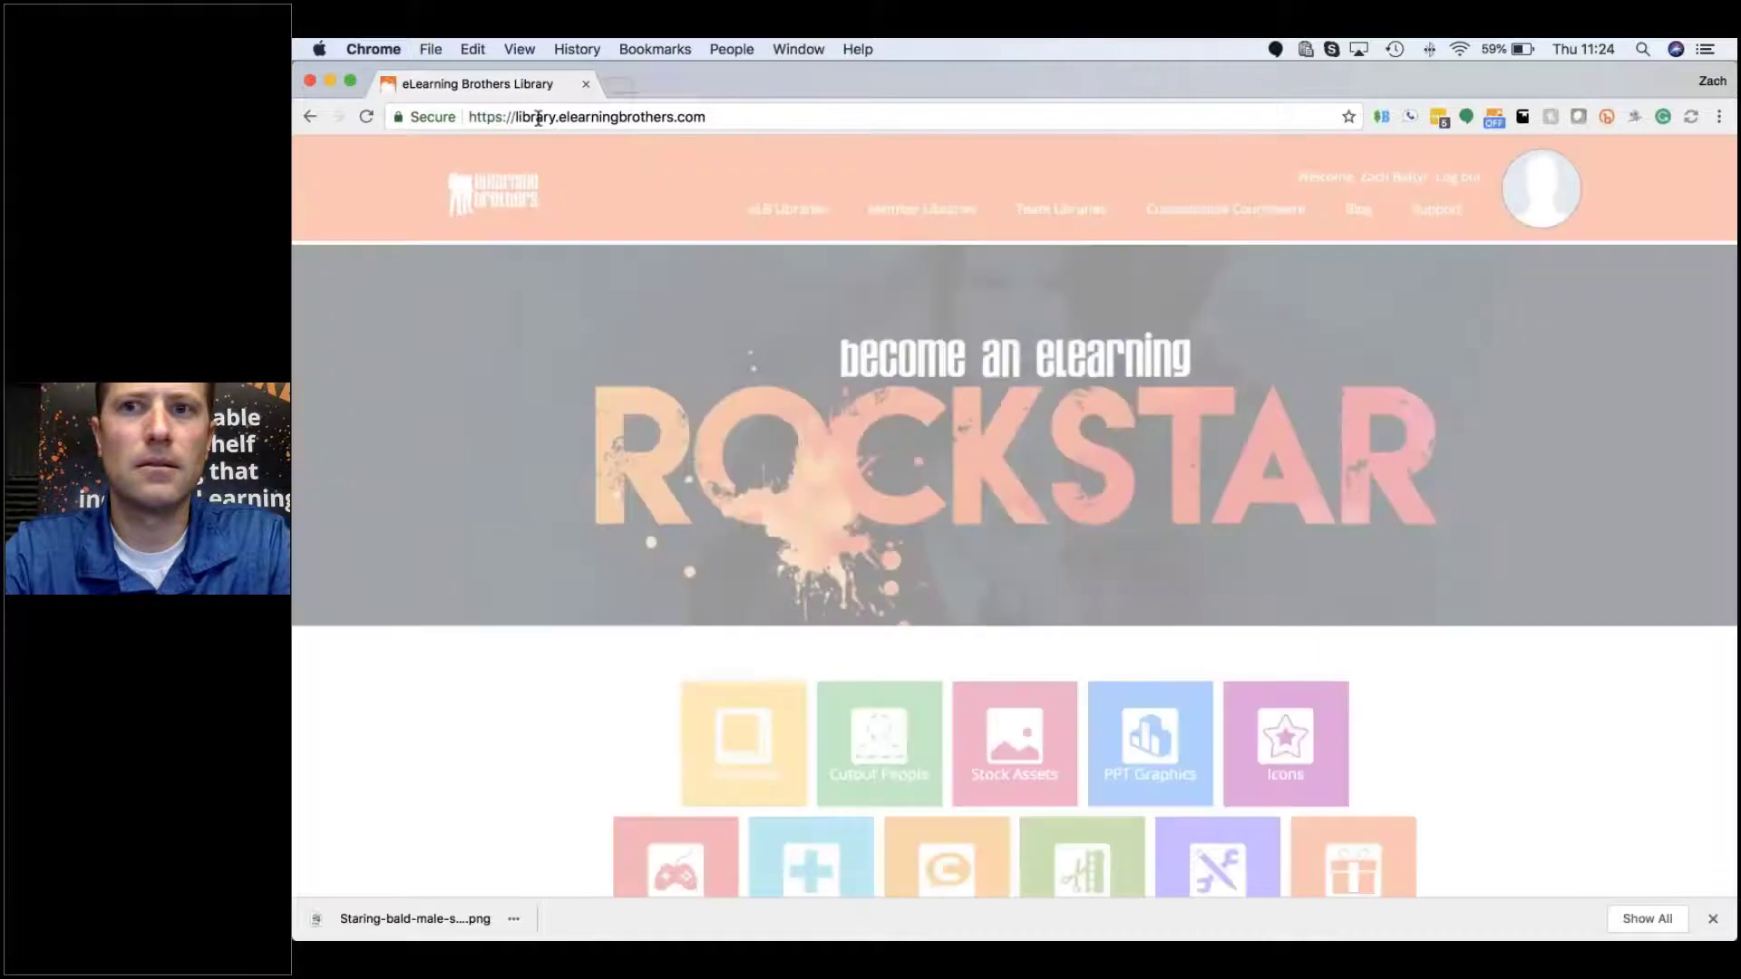
click(537, 118)
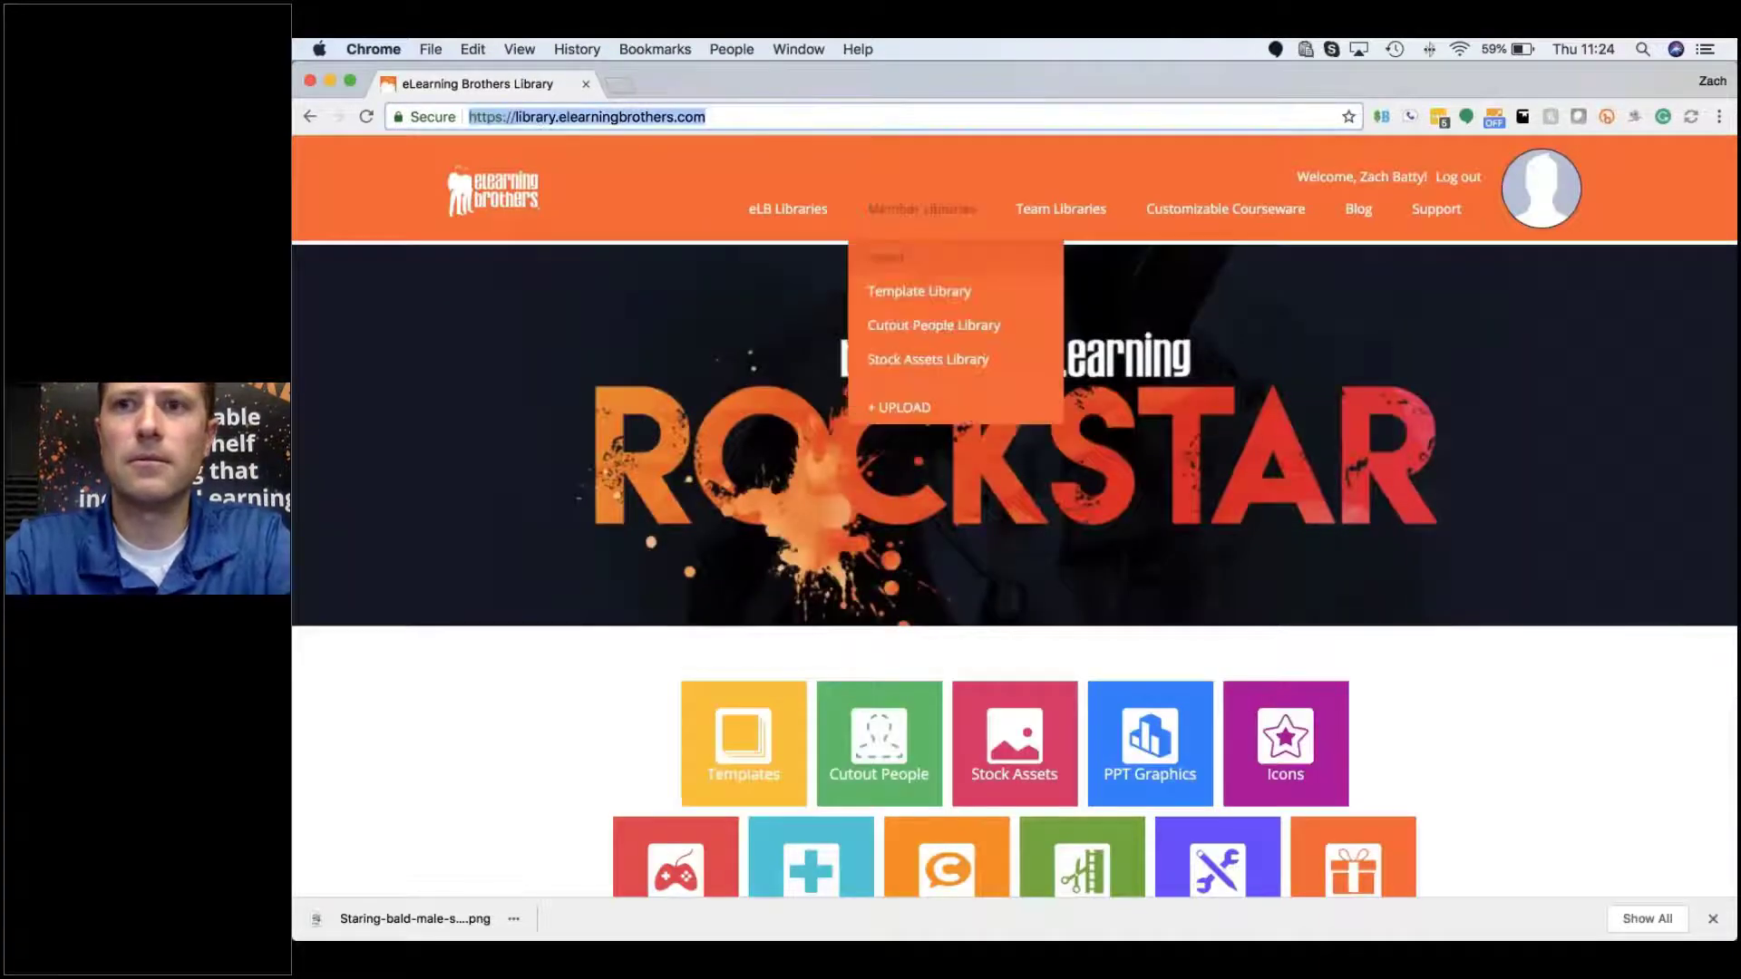
click(1394, 177)
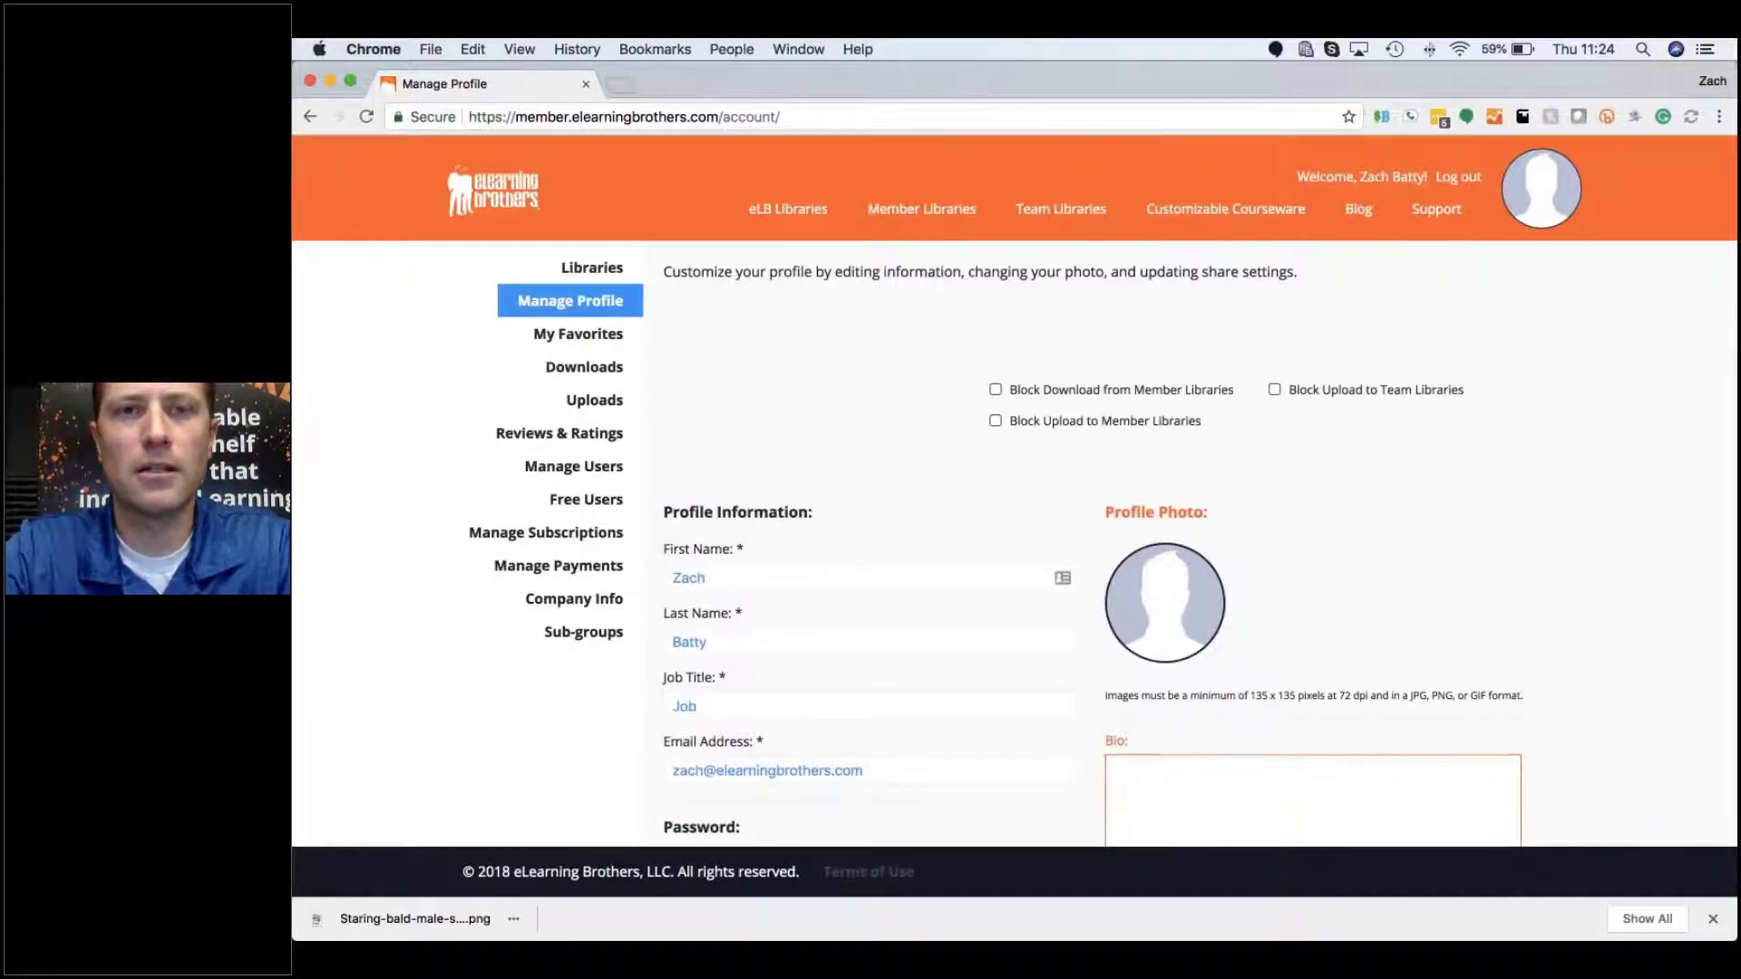
drag(469, 117, 719, 117)
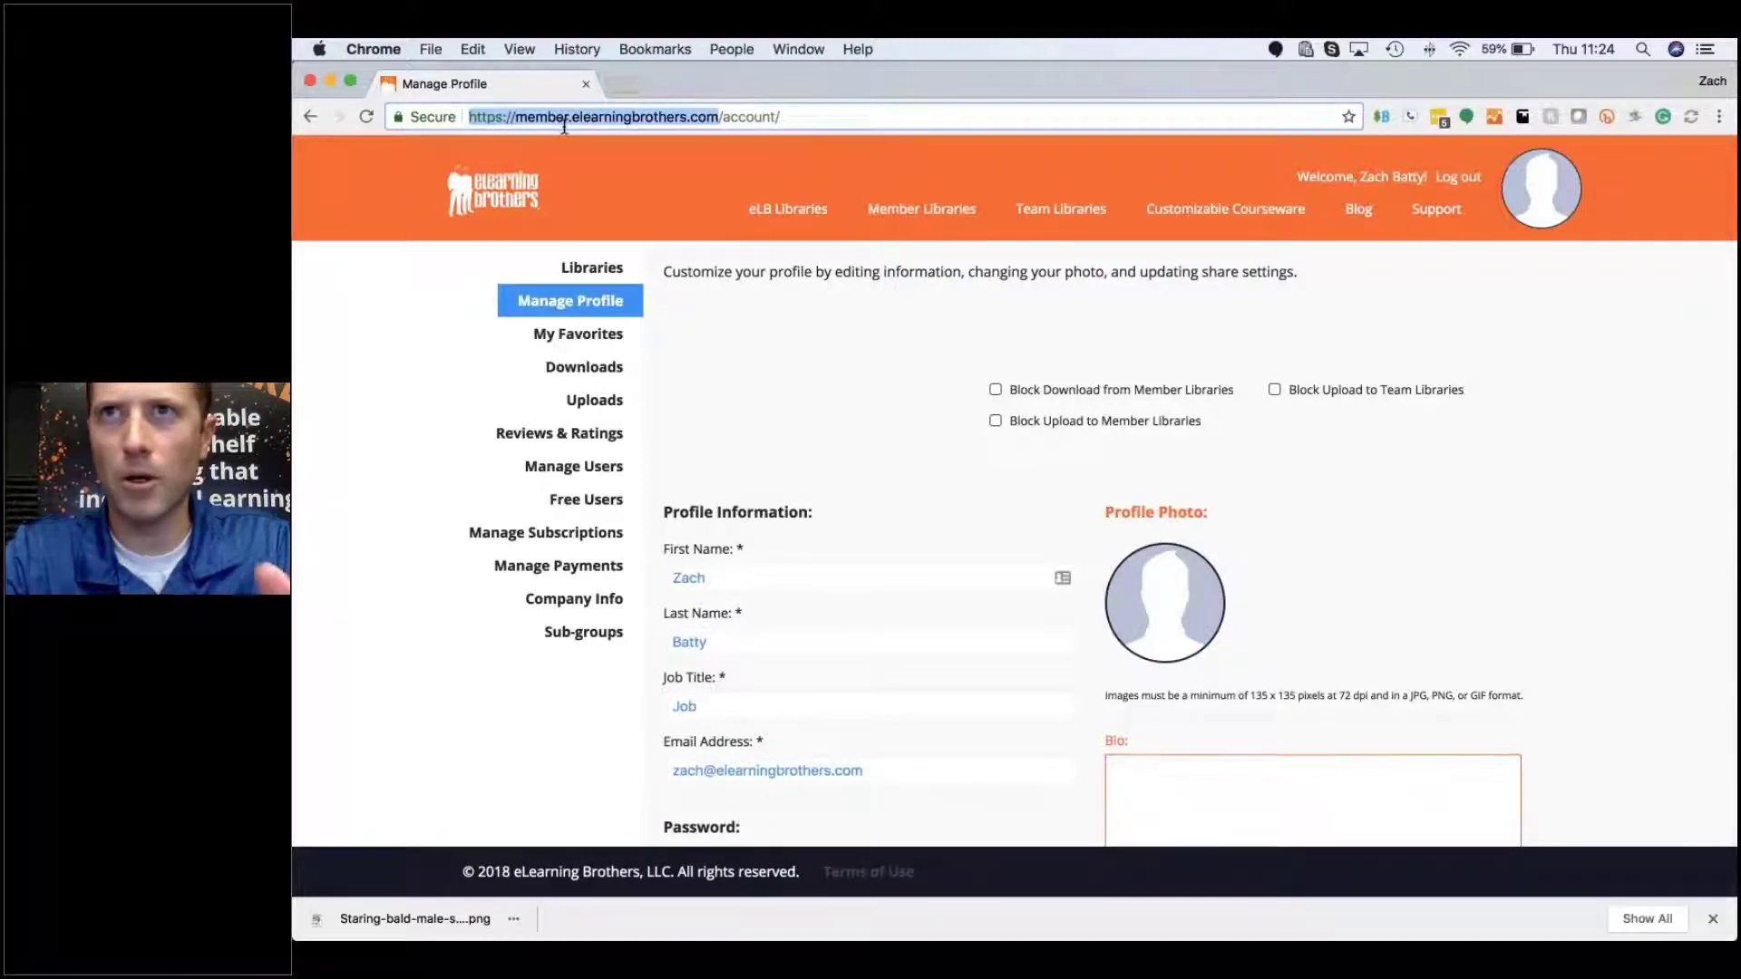
Step: Filter the Uploads page to Member Uploads only, showing the Office Space photo
click(619, 403)
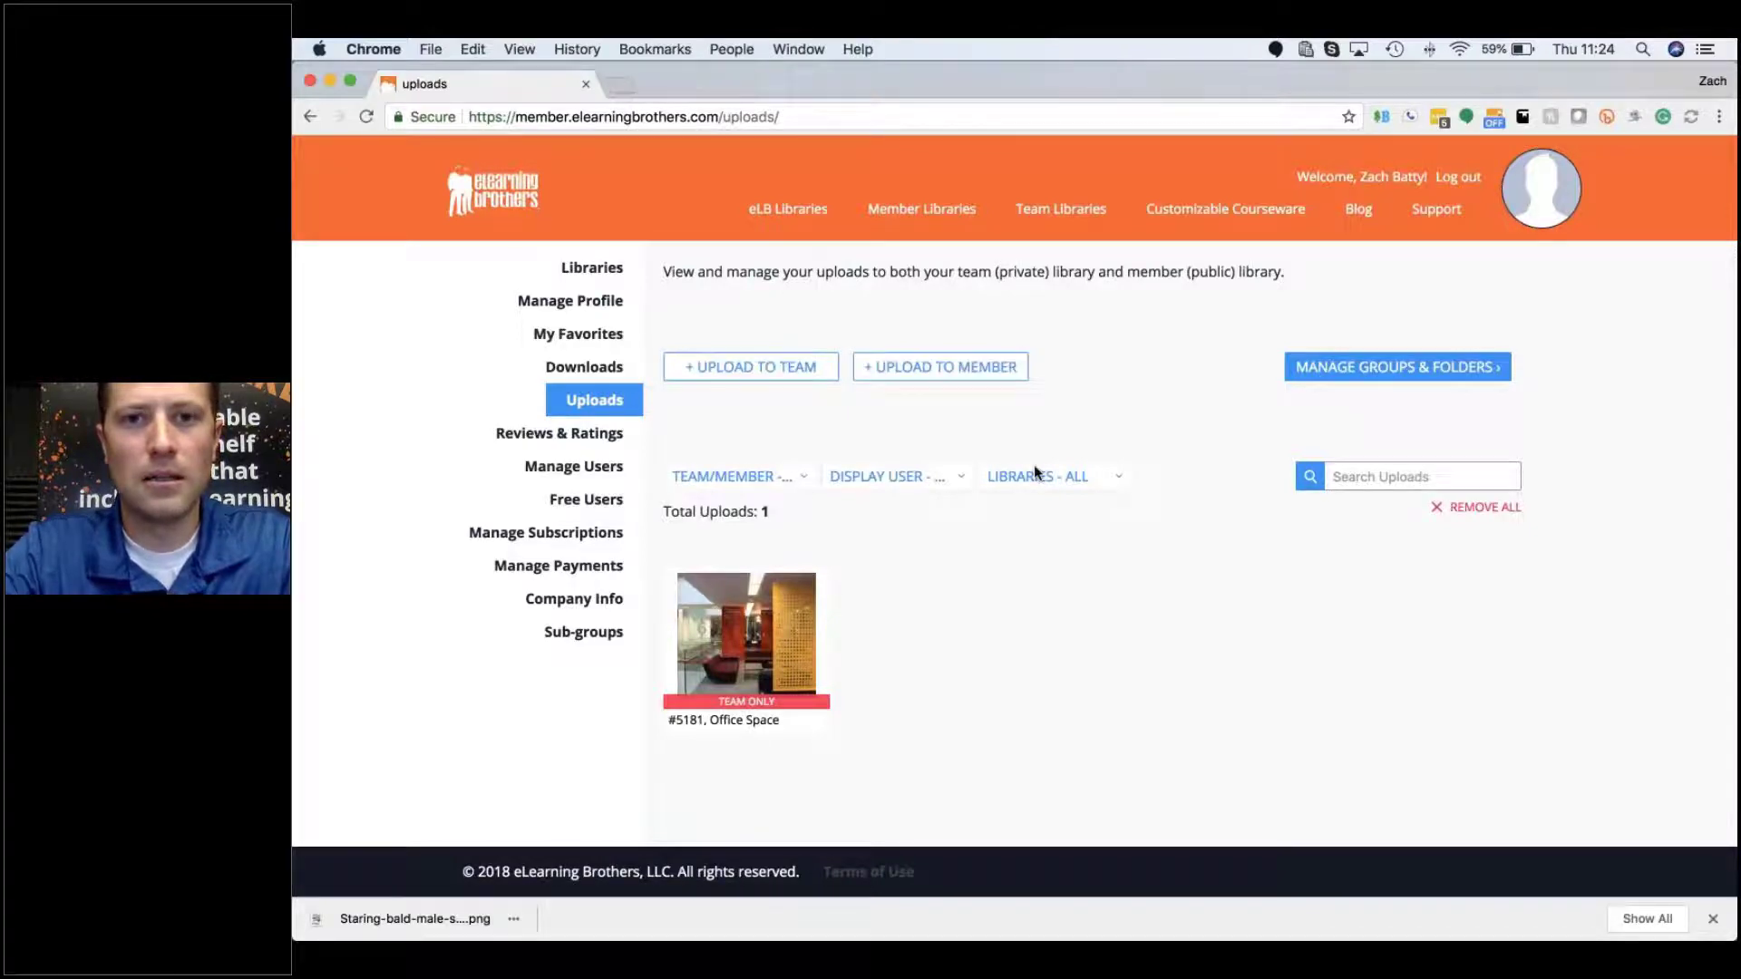
click(798, 478)
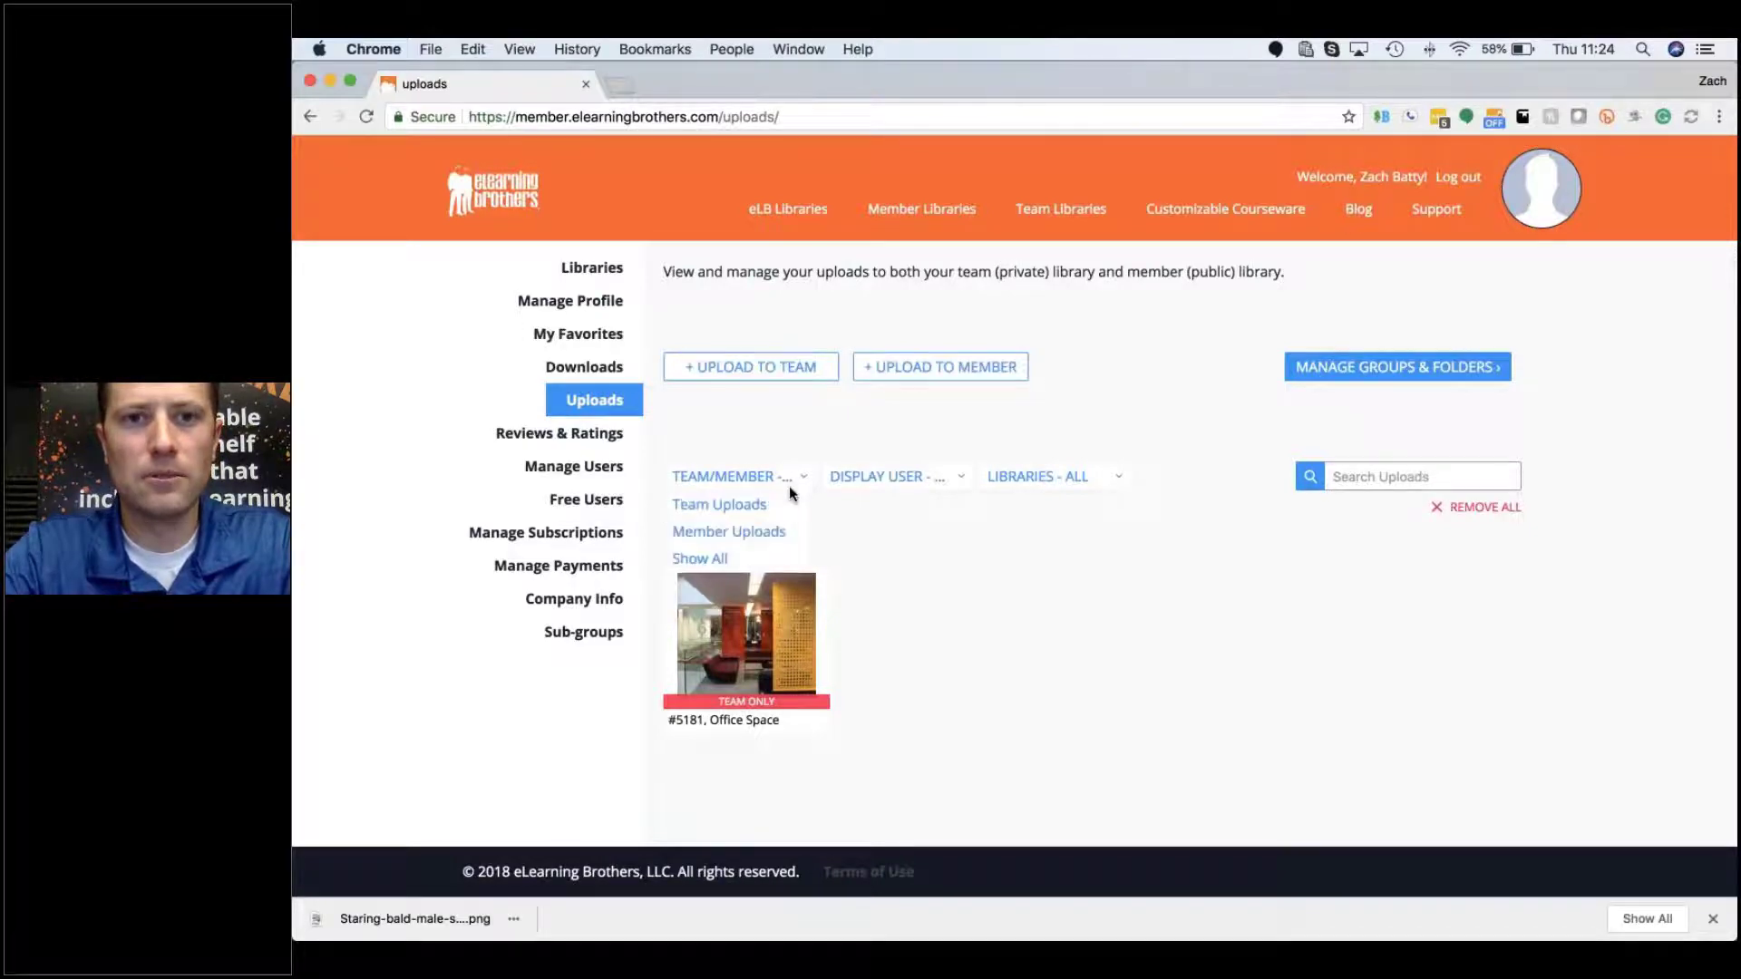
click(768, 540)
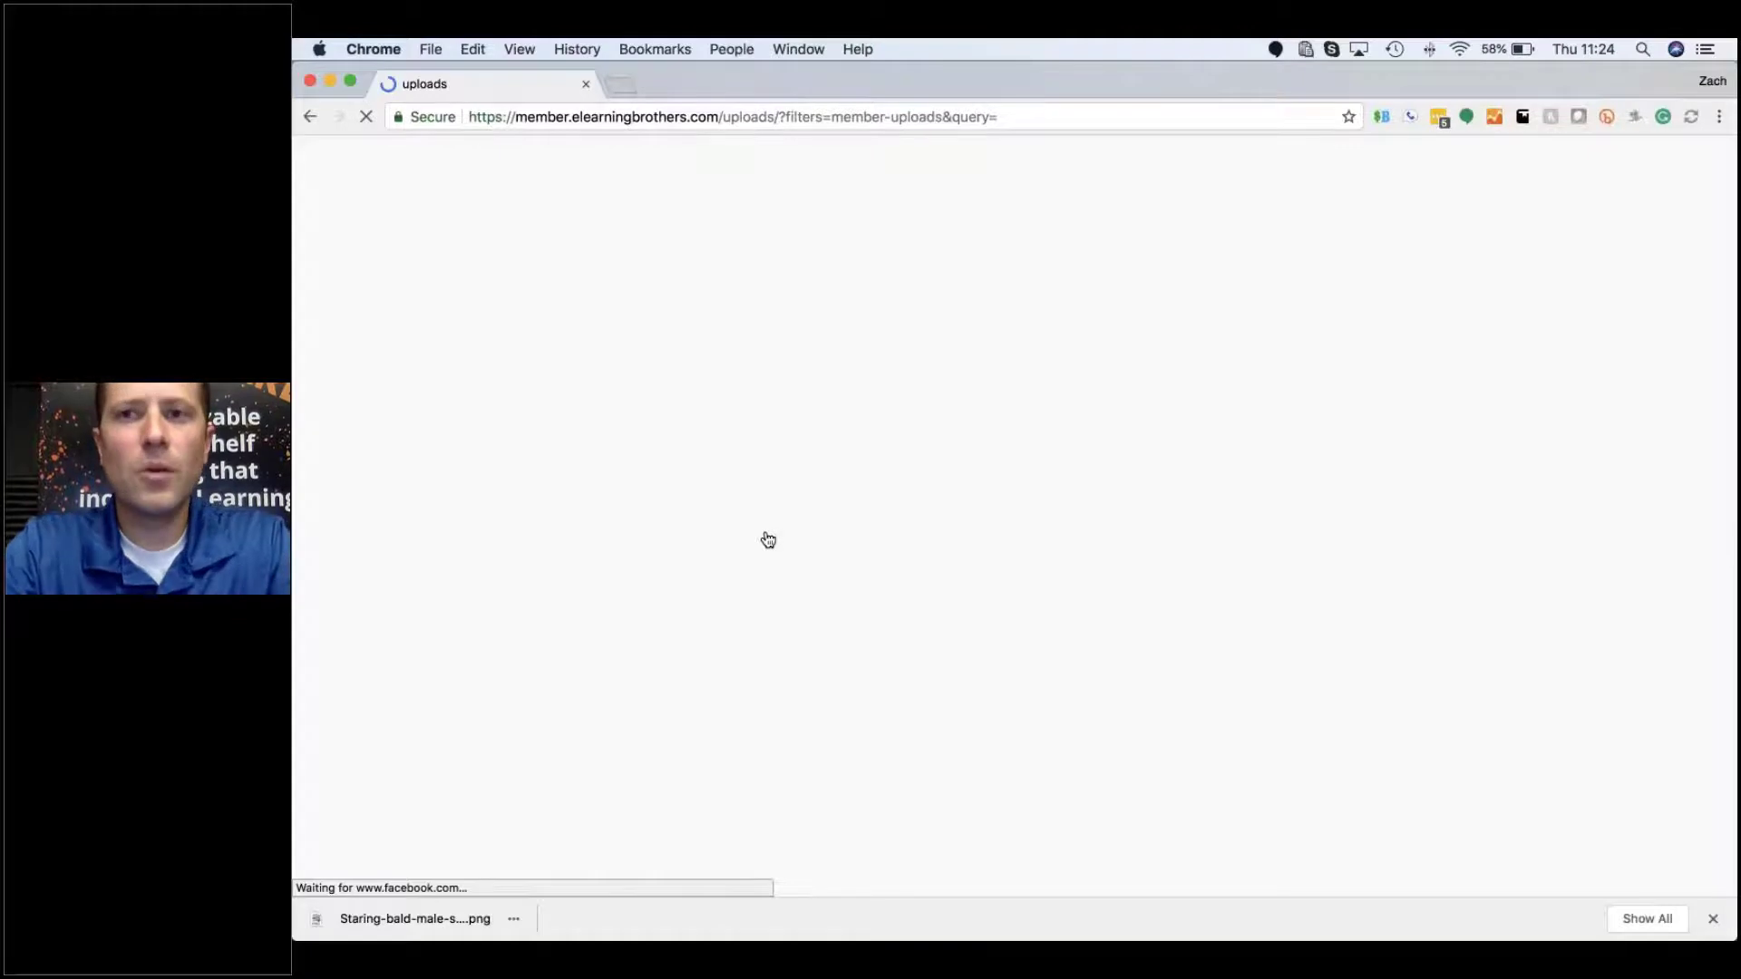
Step: View Reviews & Ratings and open the Build Your Sales Benefit Play product in a new tab
click(607, 439)
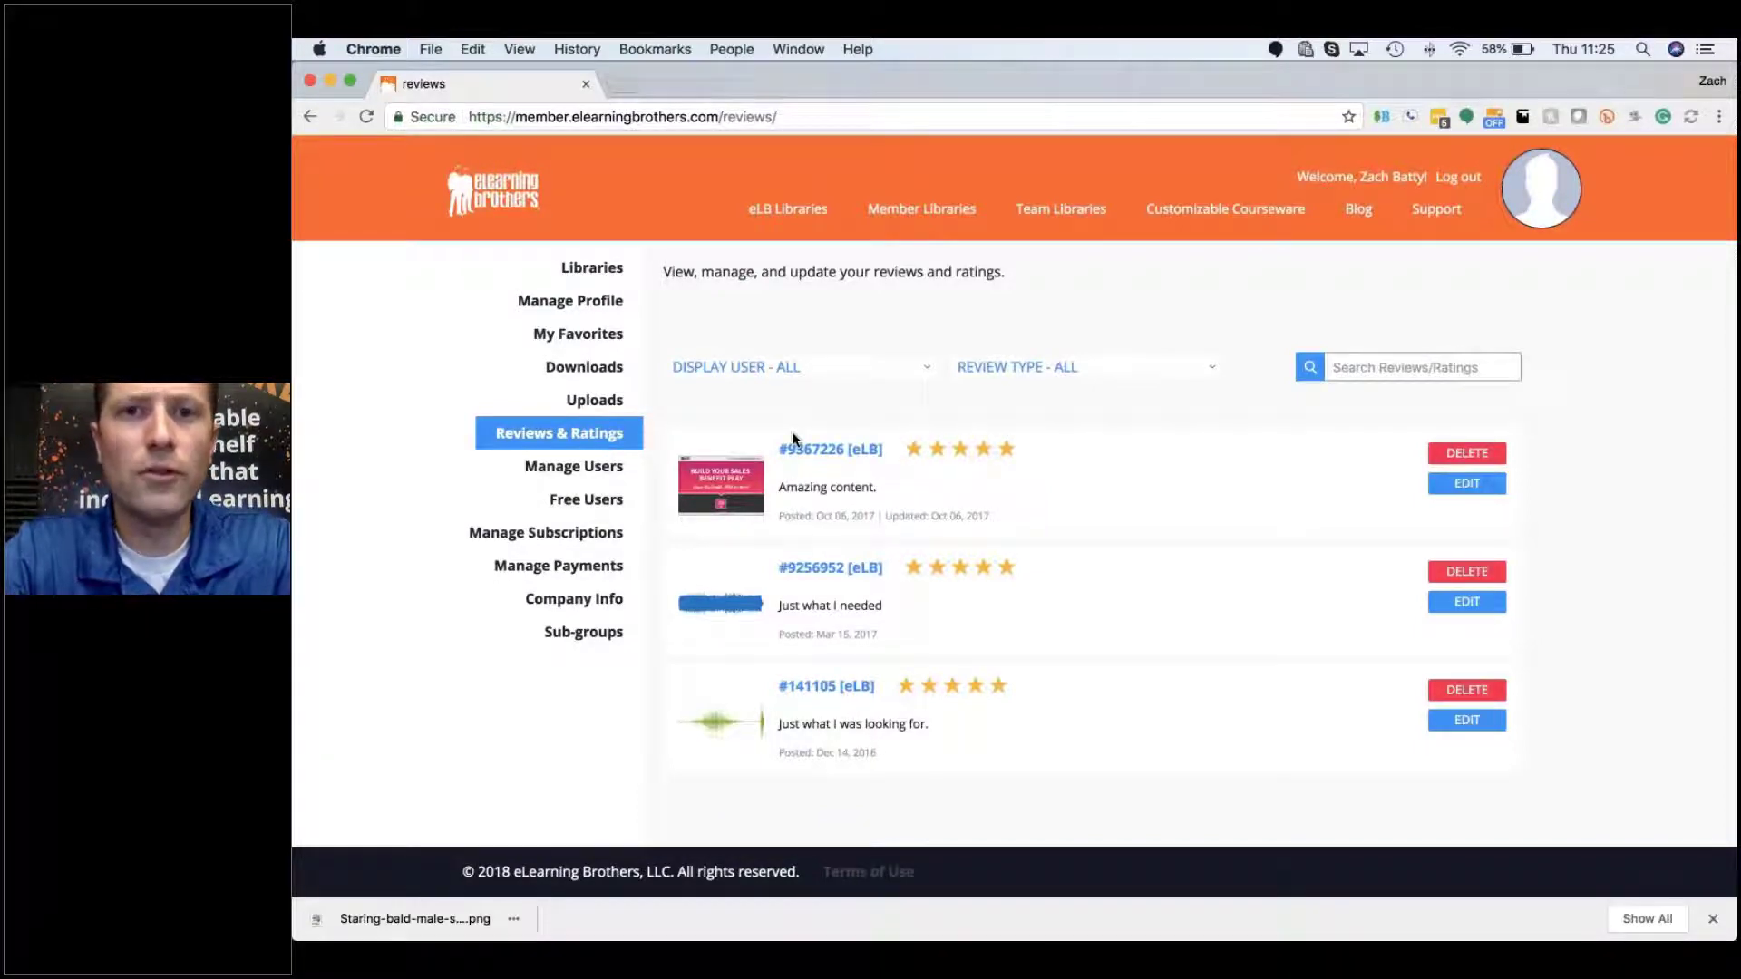
scroll(1064, 521, down, 2)
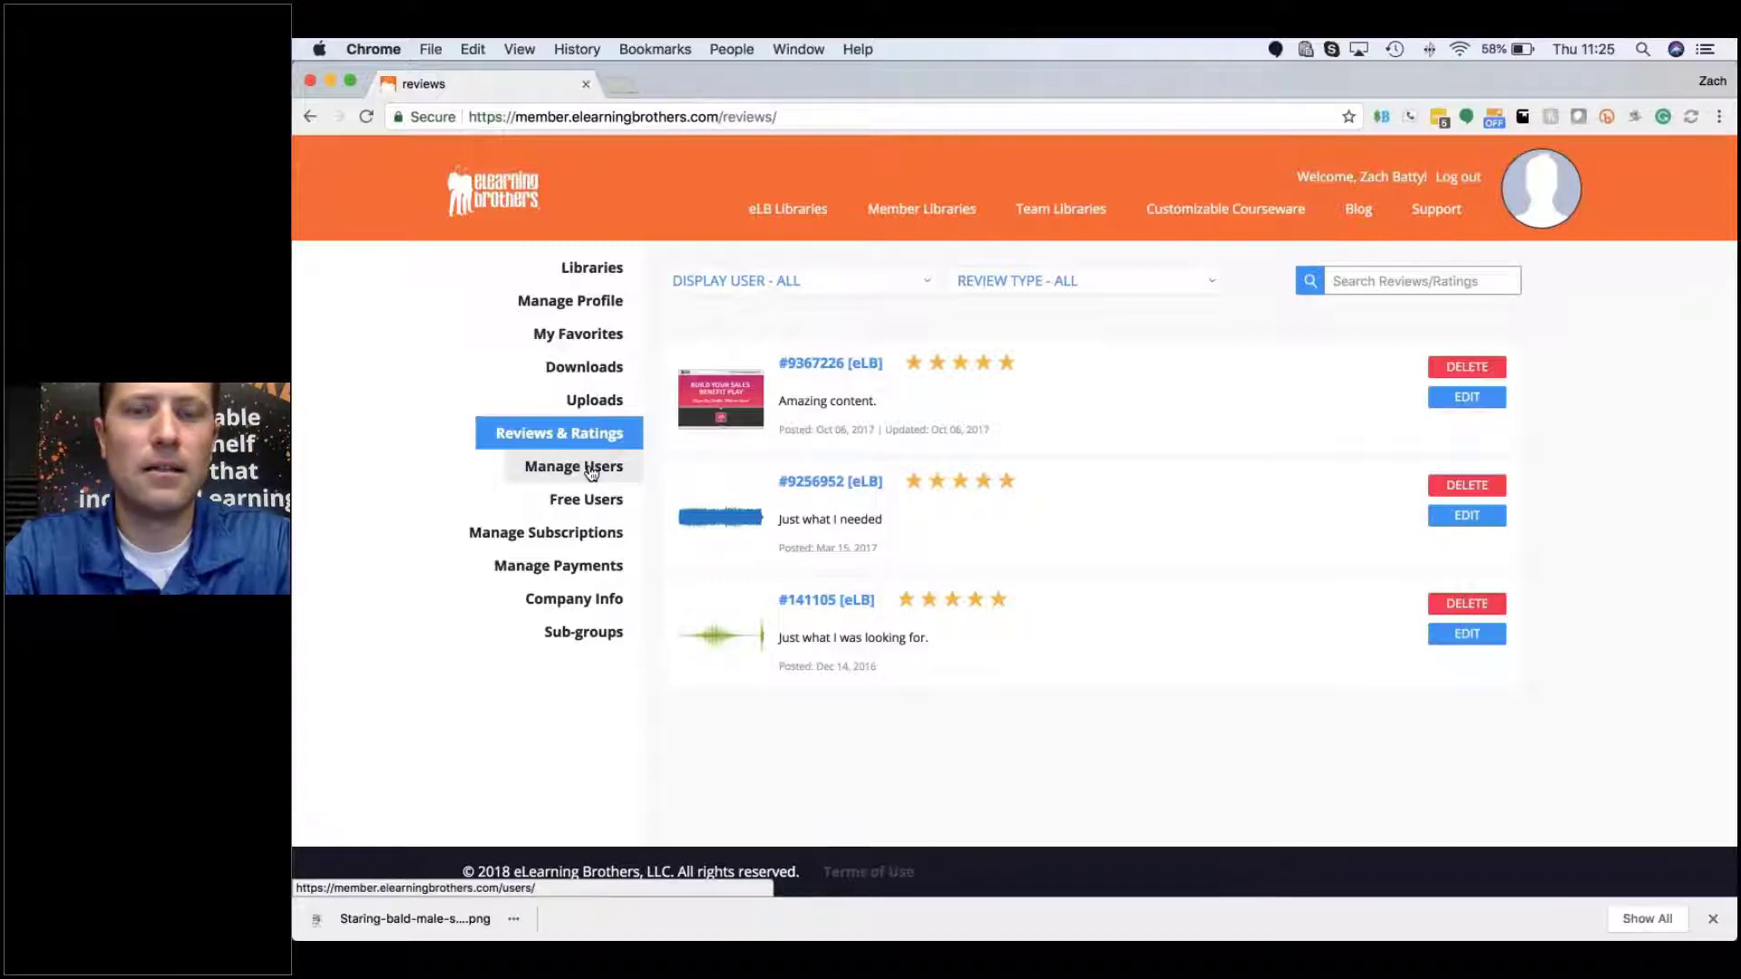
click(808, 366)
click(693, 80)
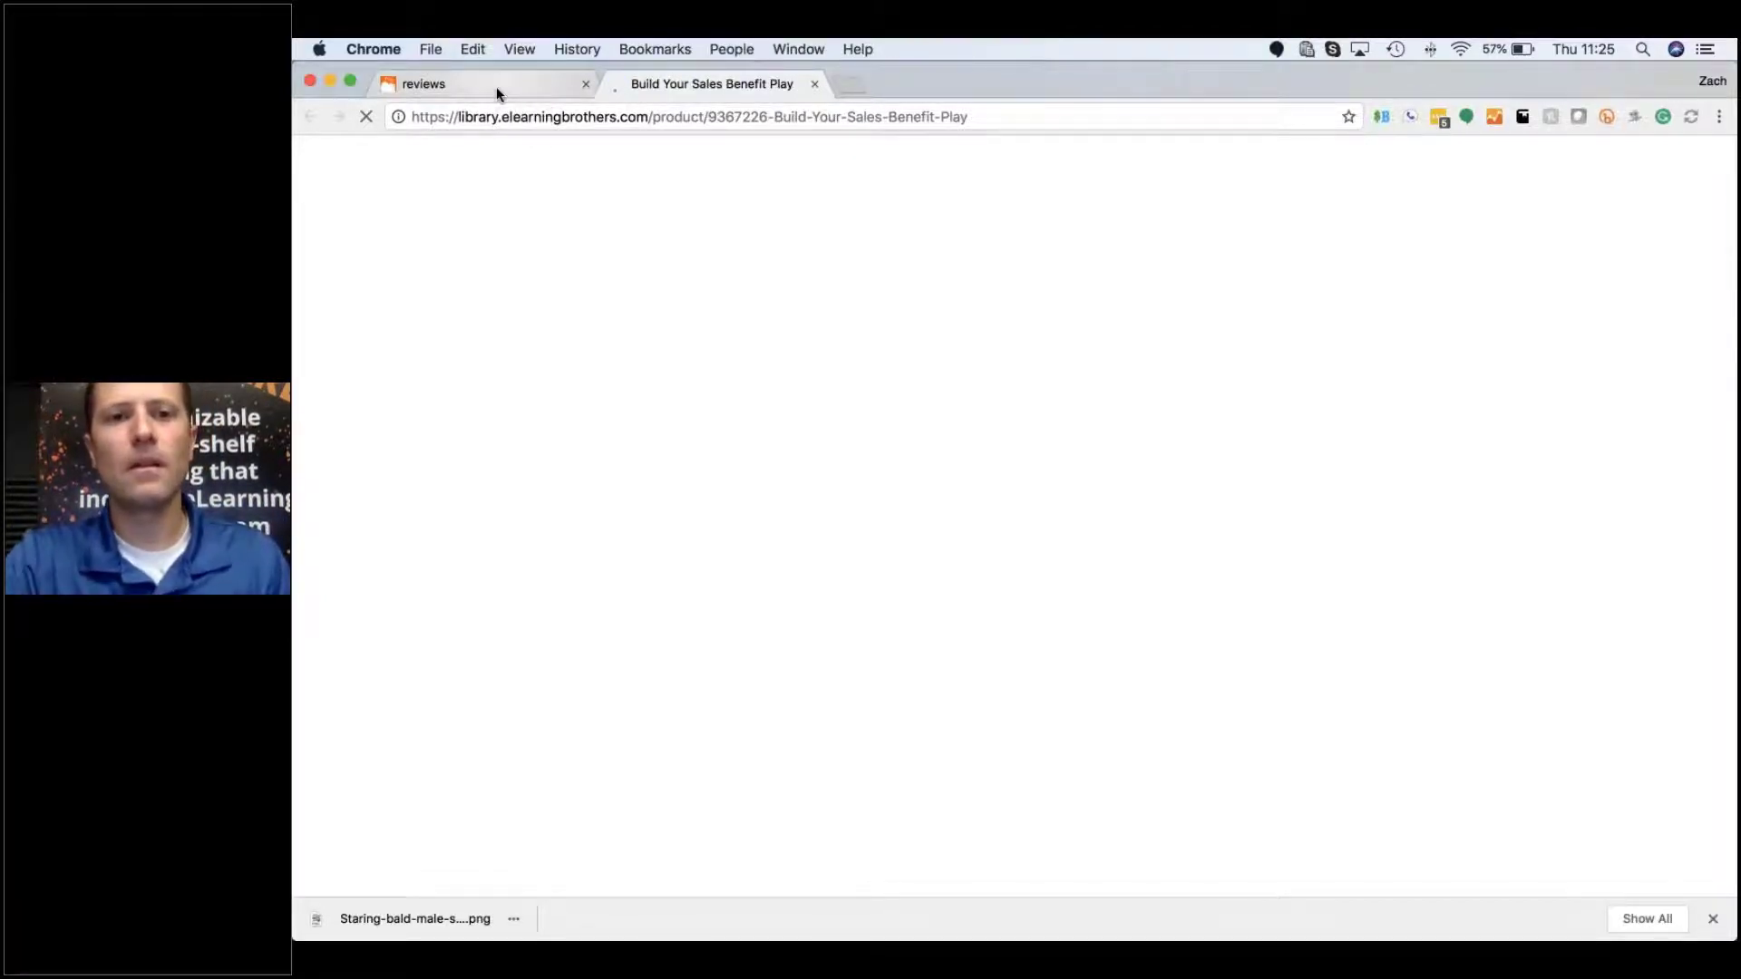
click(496, 85)
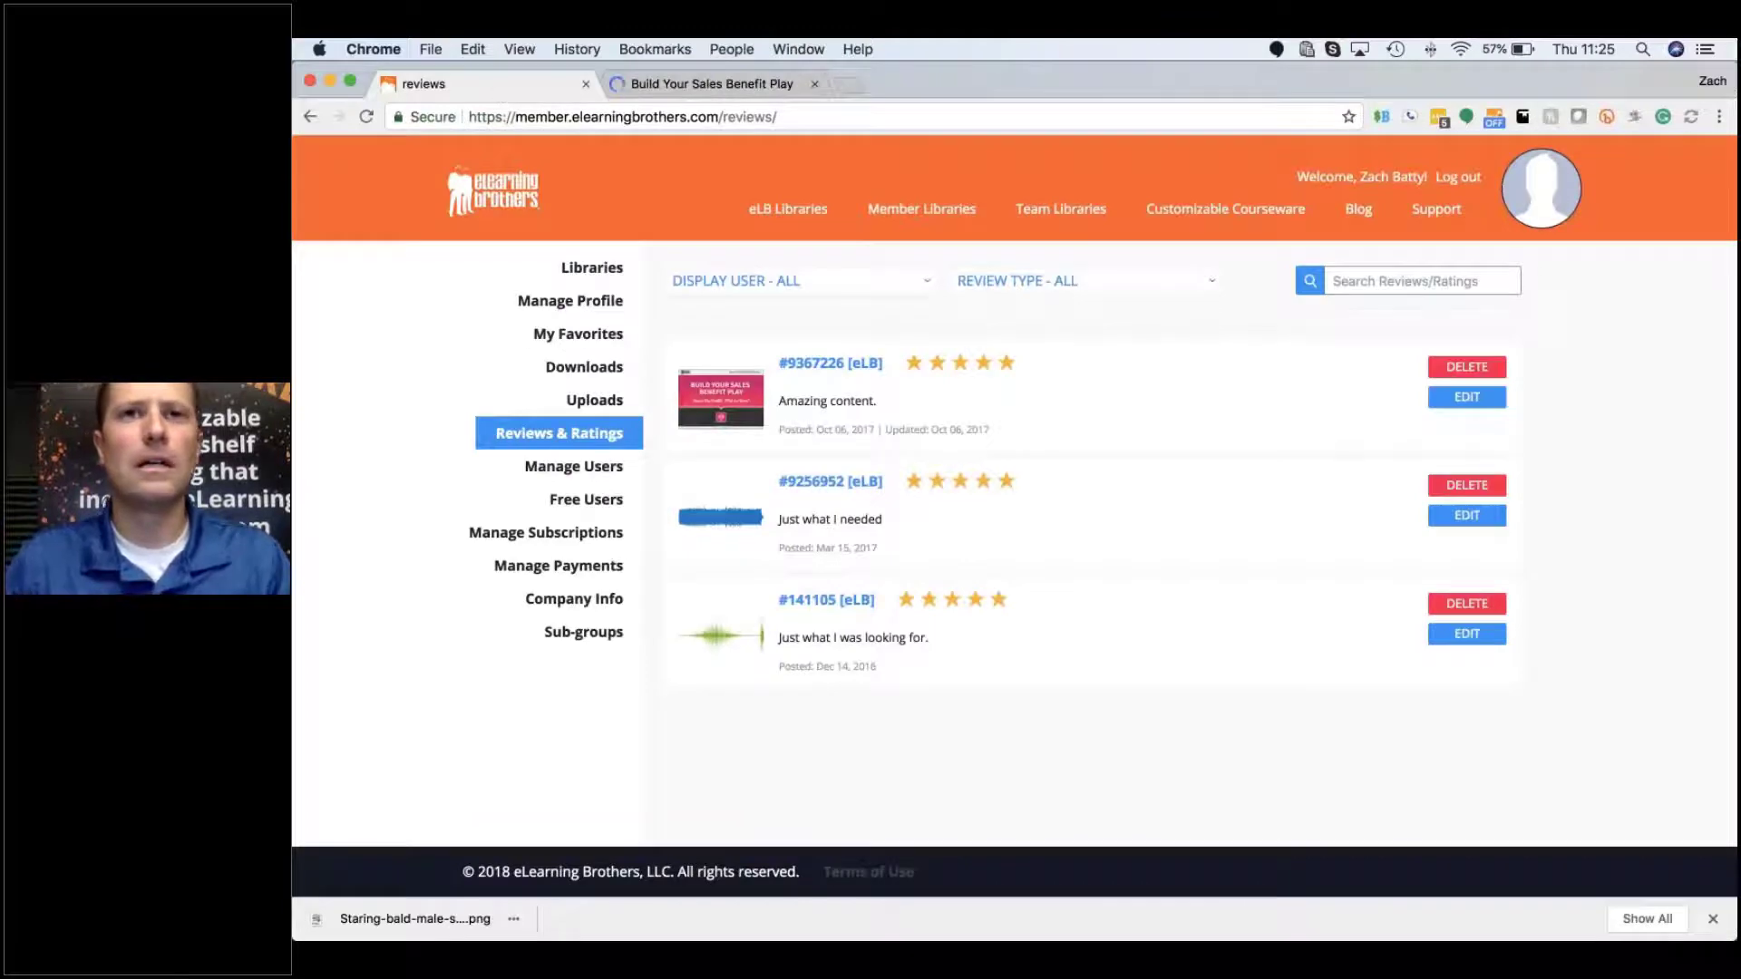
Step: On Manage Users, expand the first user to show Free Interaction Builder and Free Template Library (CL)
click(617, 471)
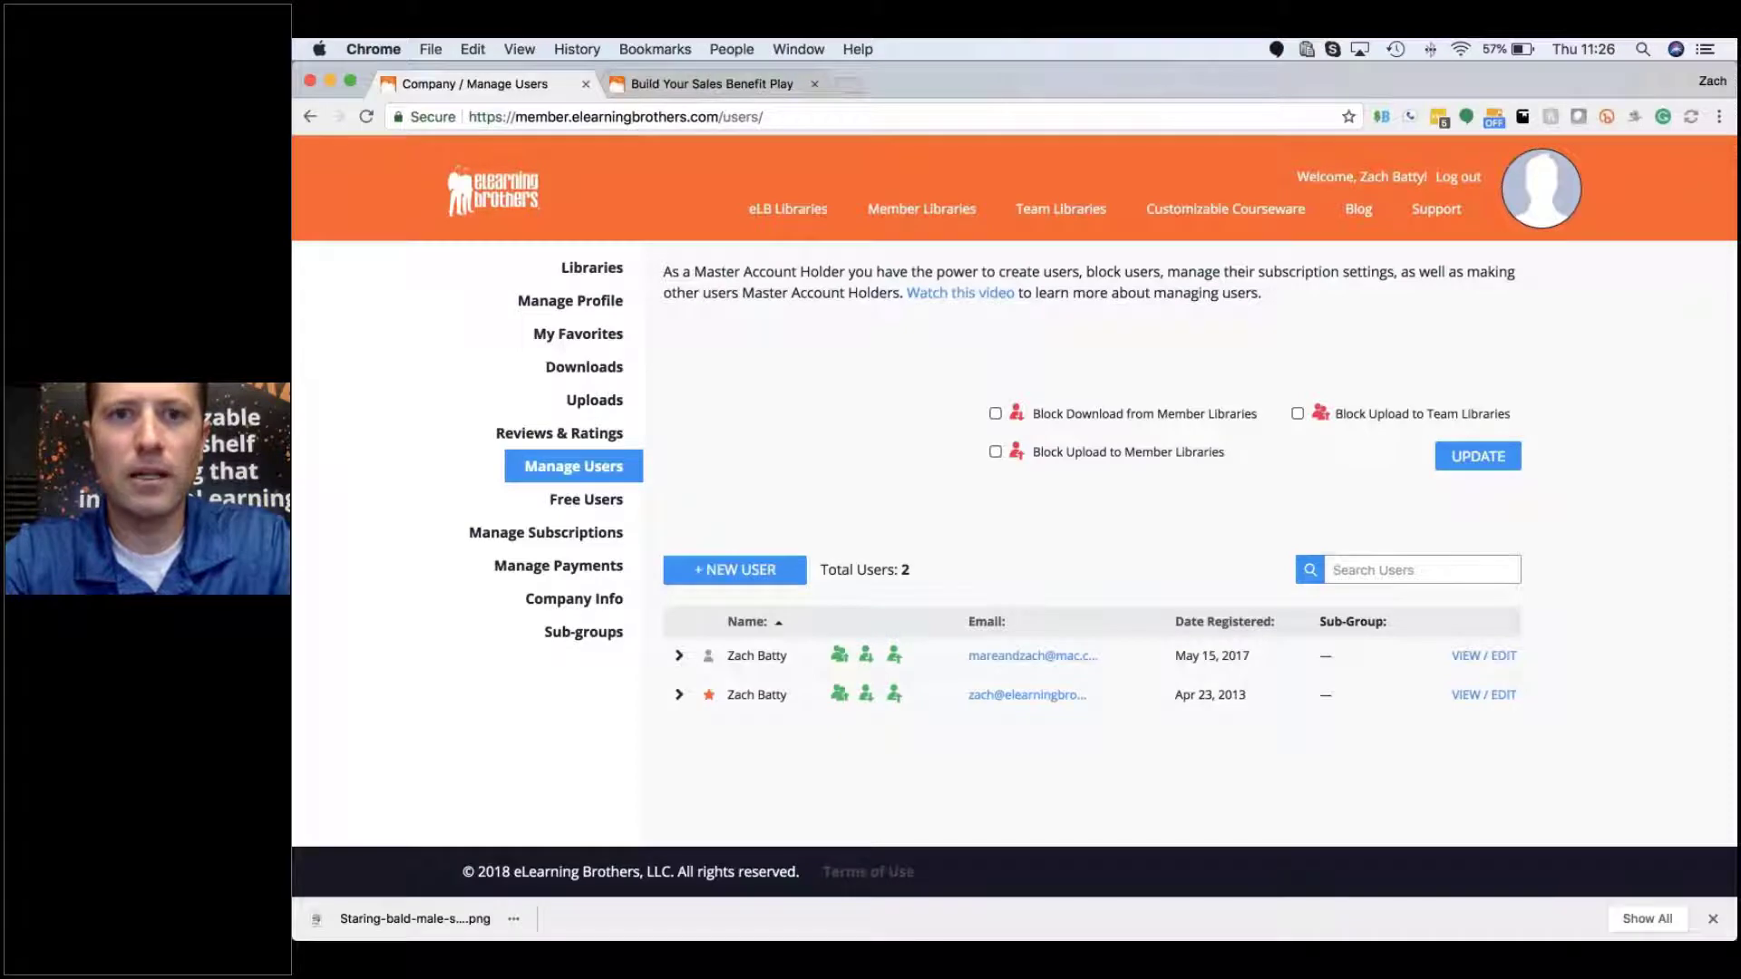
drag(897, 296, 1042, 299)
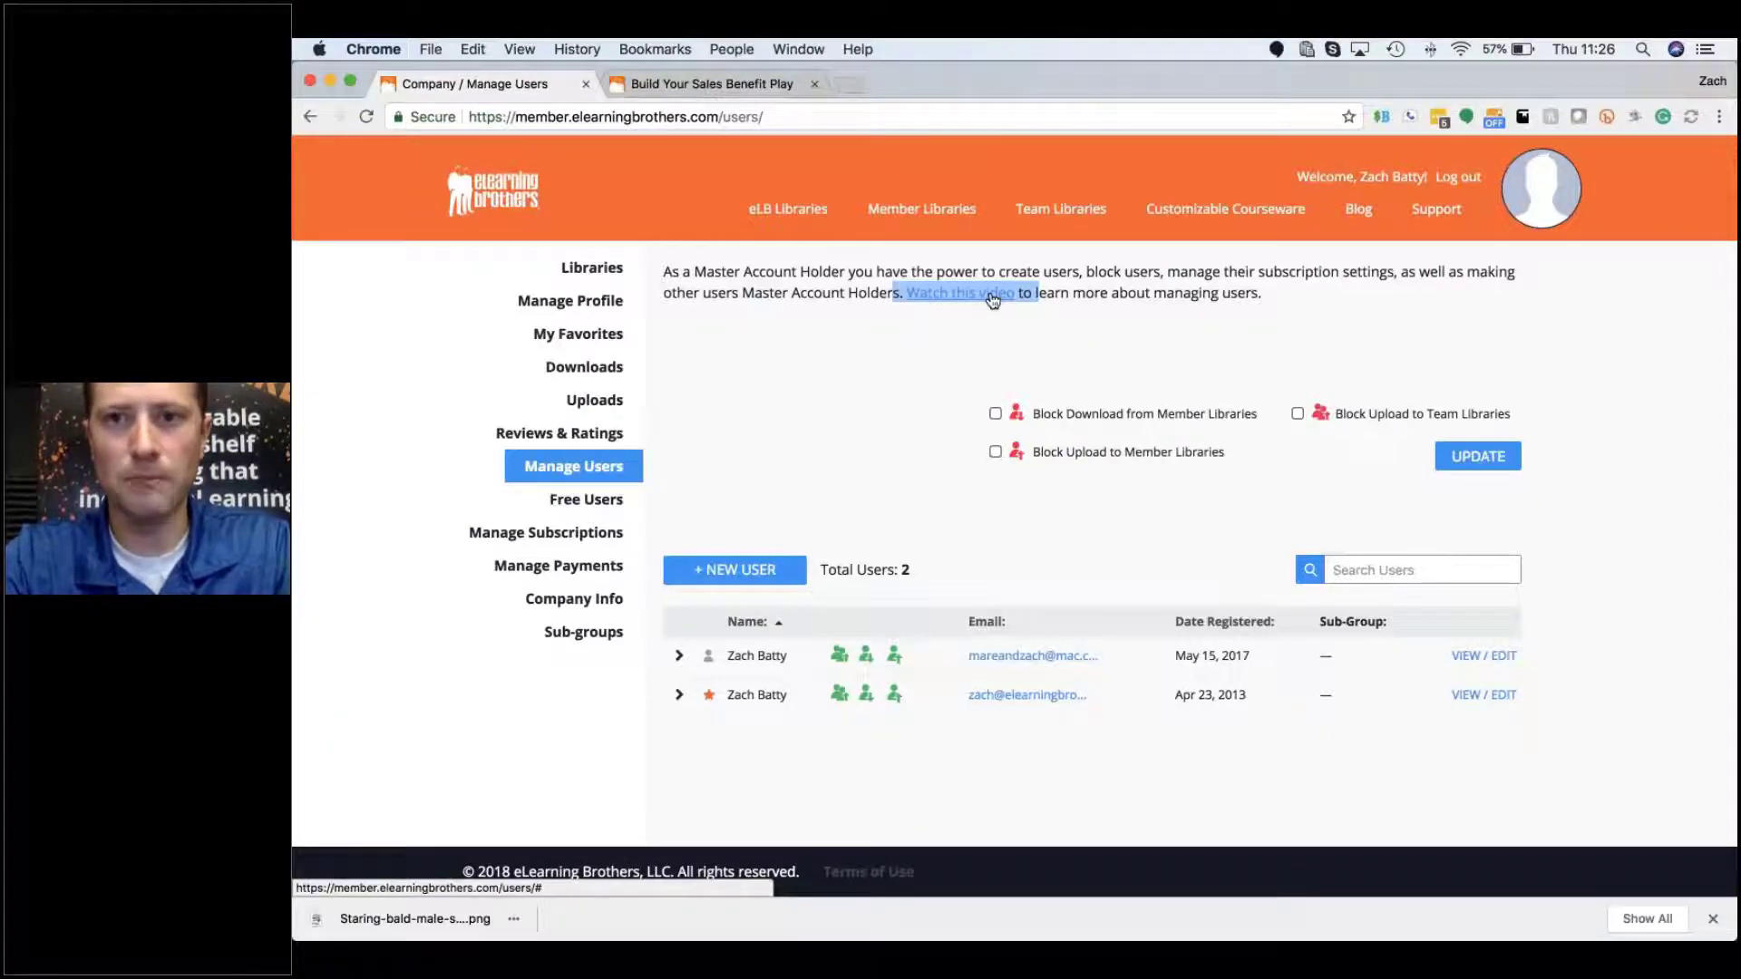
scroll(808, 513, down, 1)
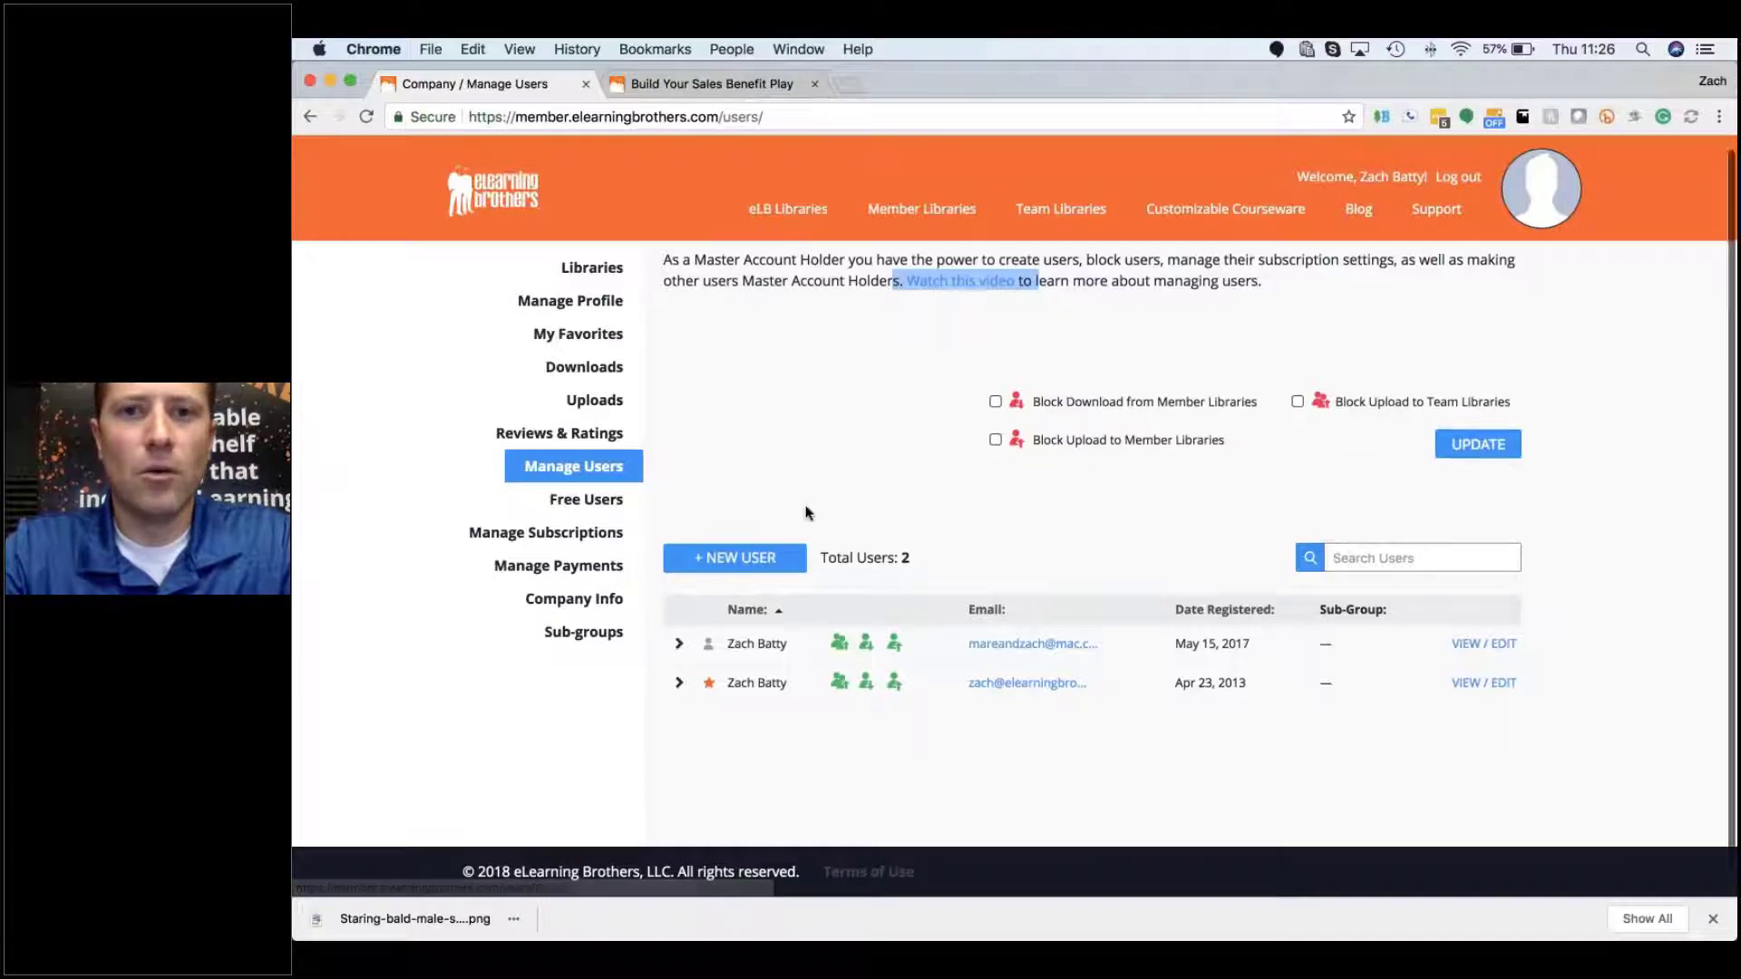
click(816, 447)
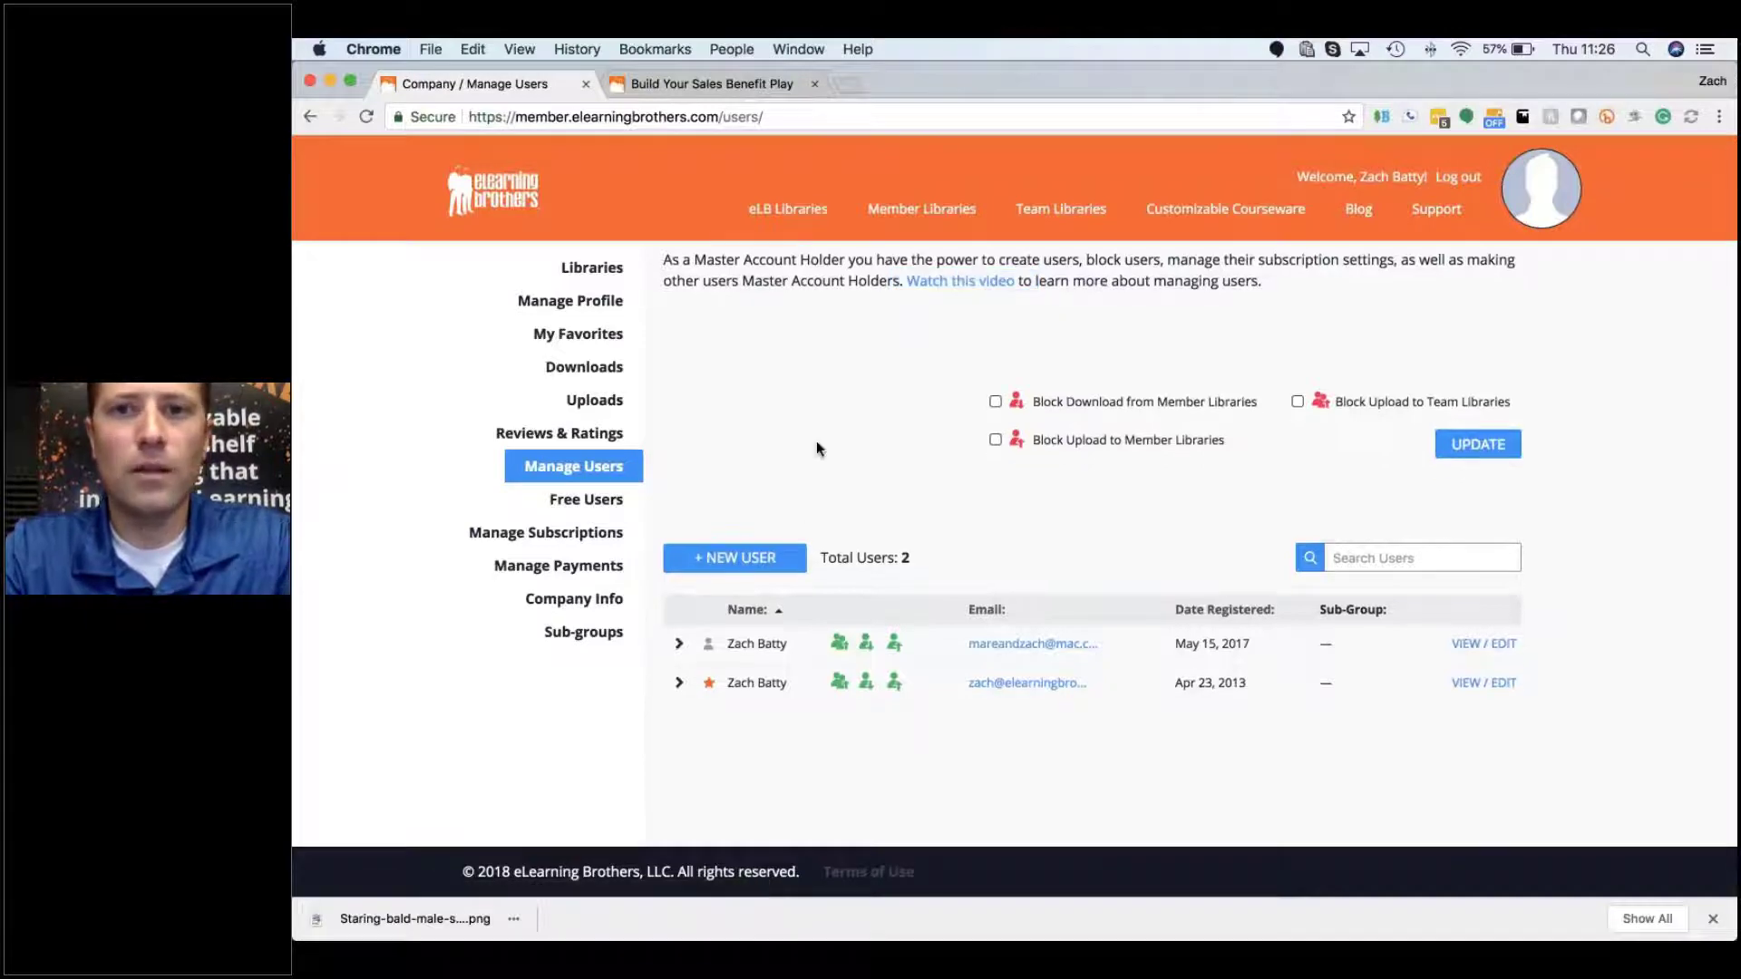
click(679, 644)
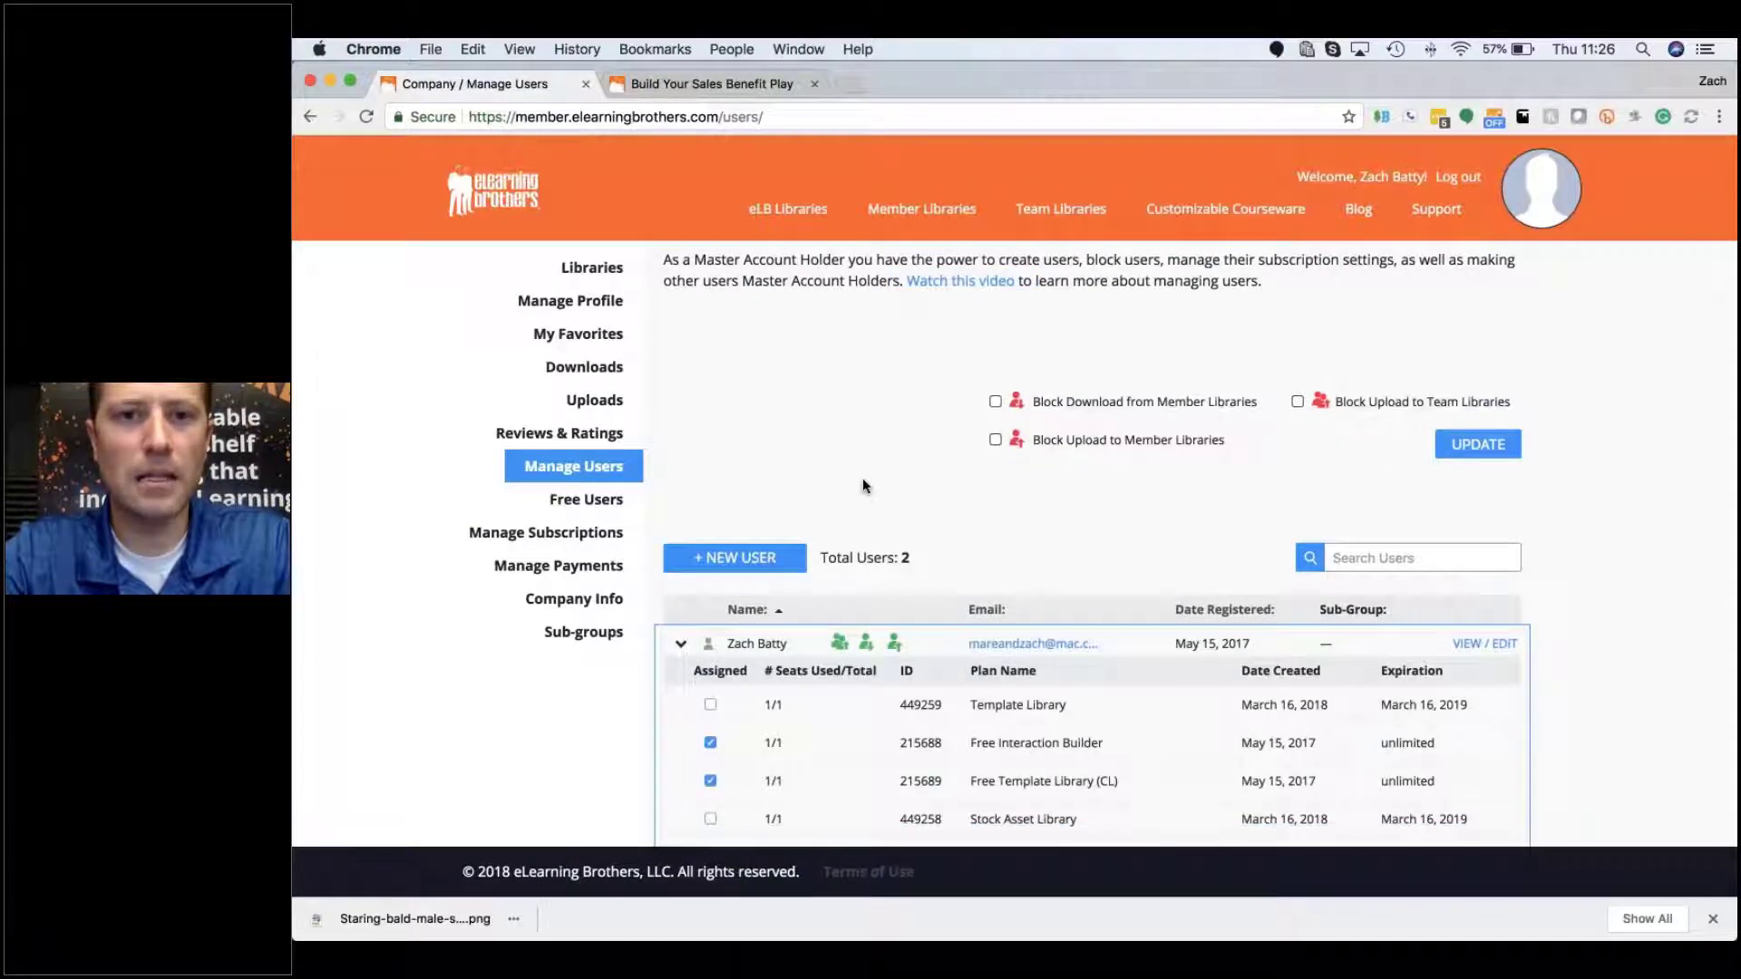
scroll(818, 476, down, 3)
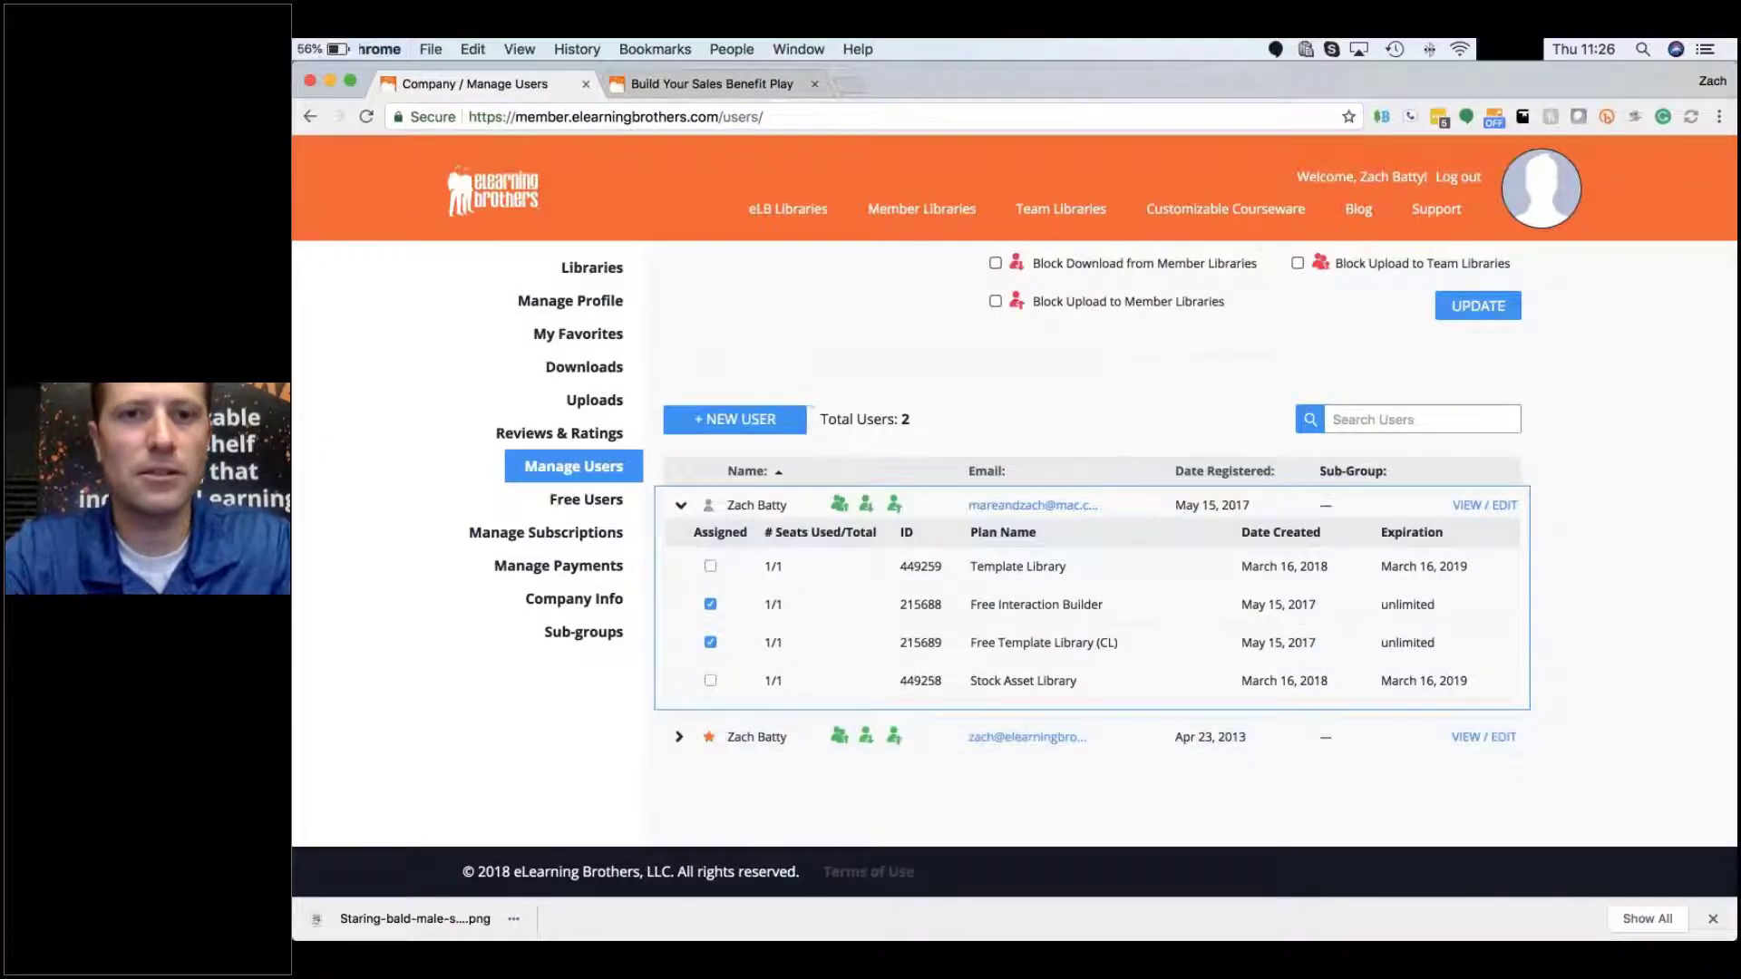
Step: Start a new user and enter the user's full name and job title Lead Developer
click(766, 422)
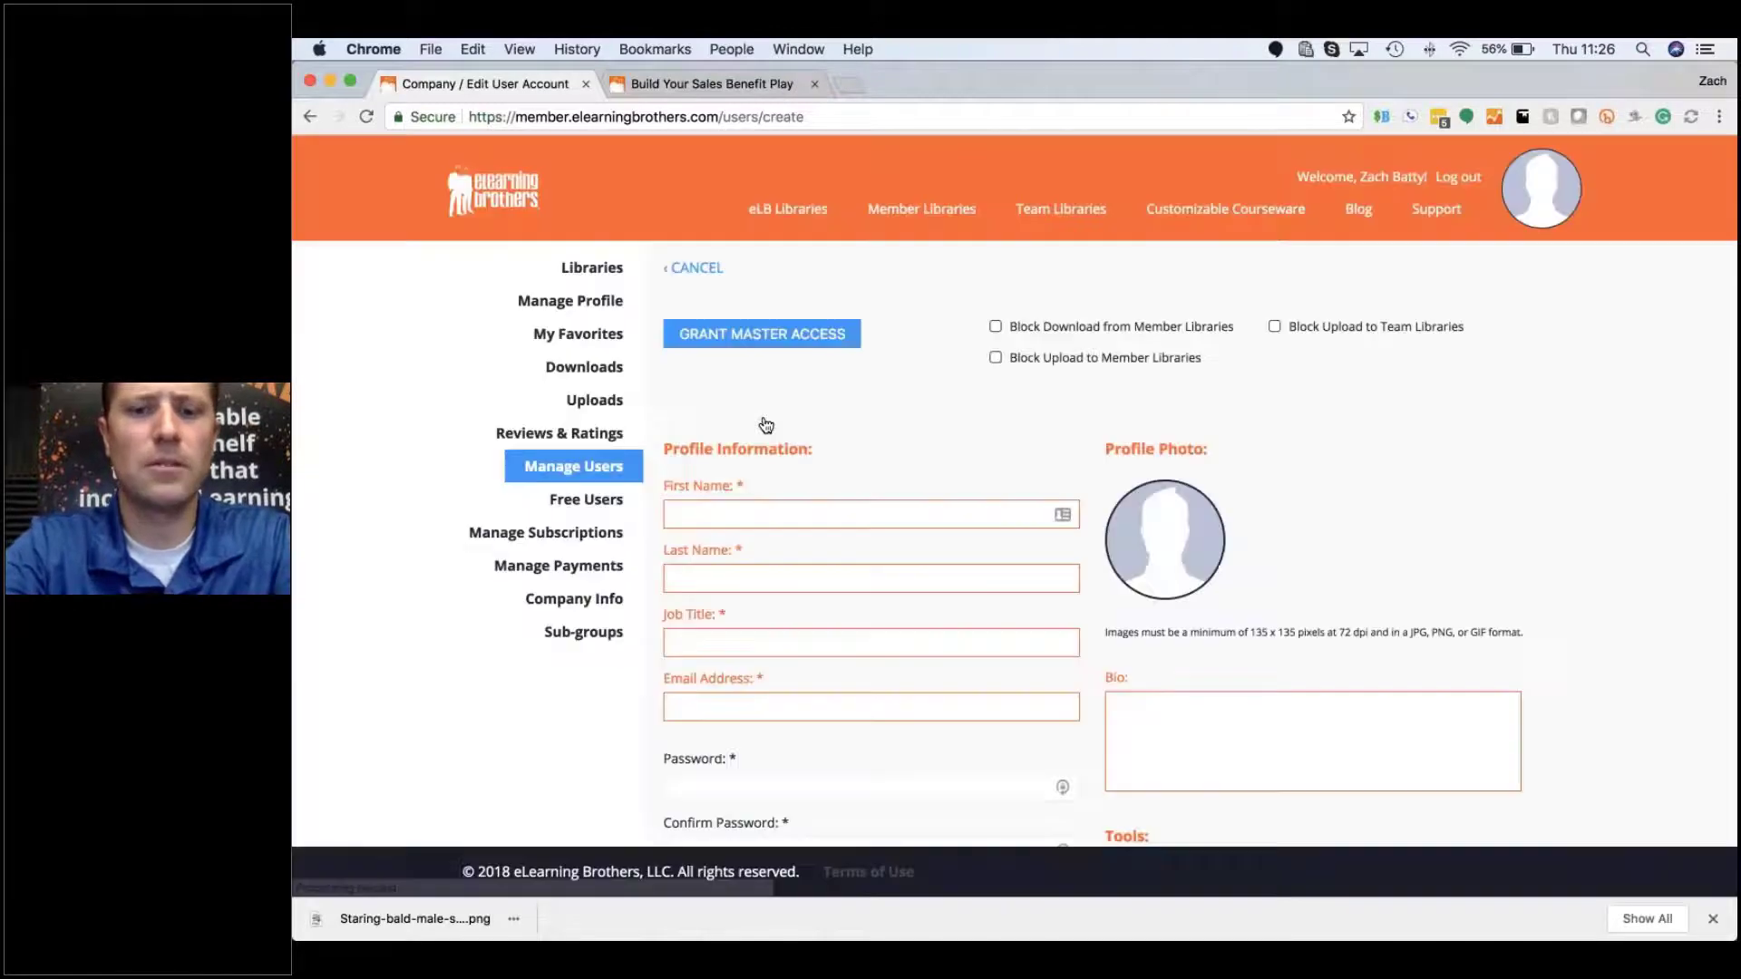
click(764, 514)
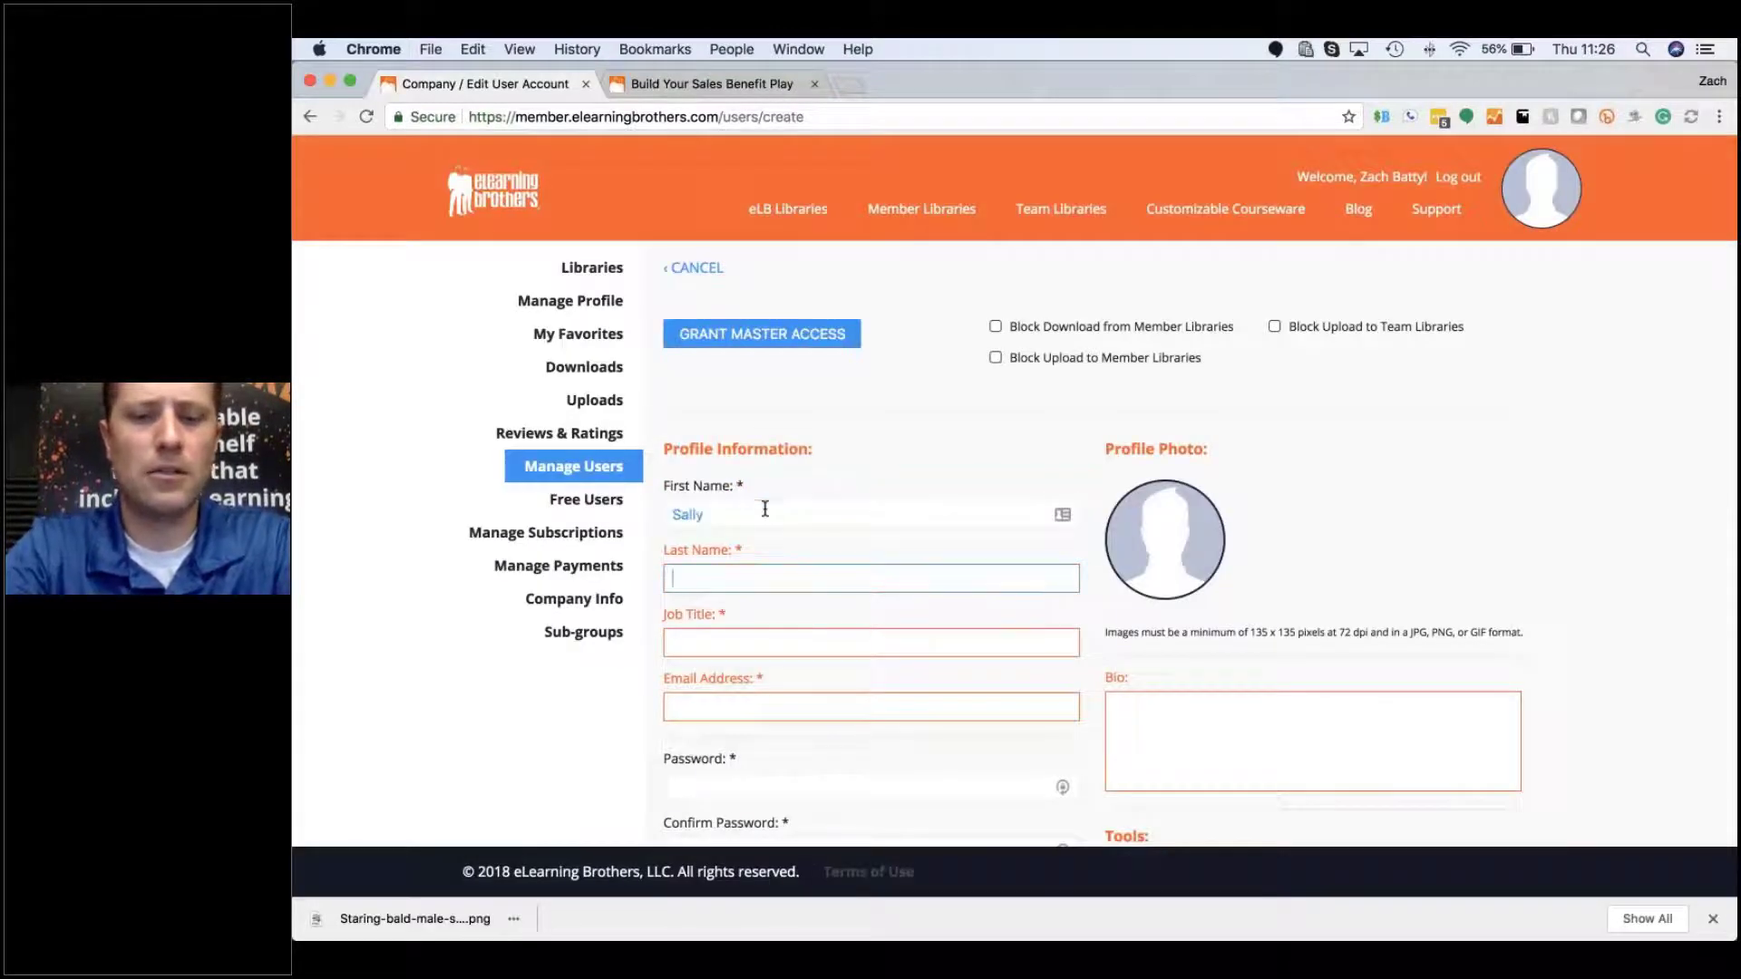
key(Tab)
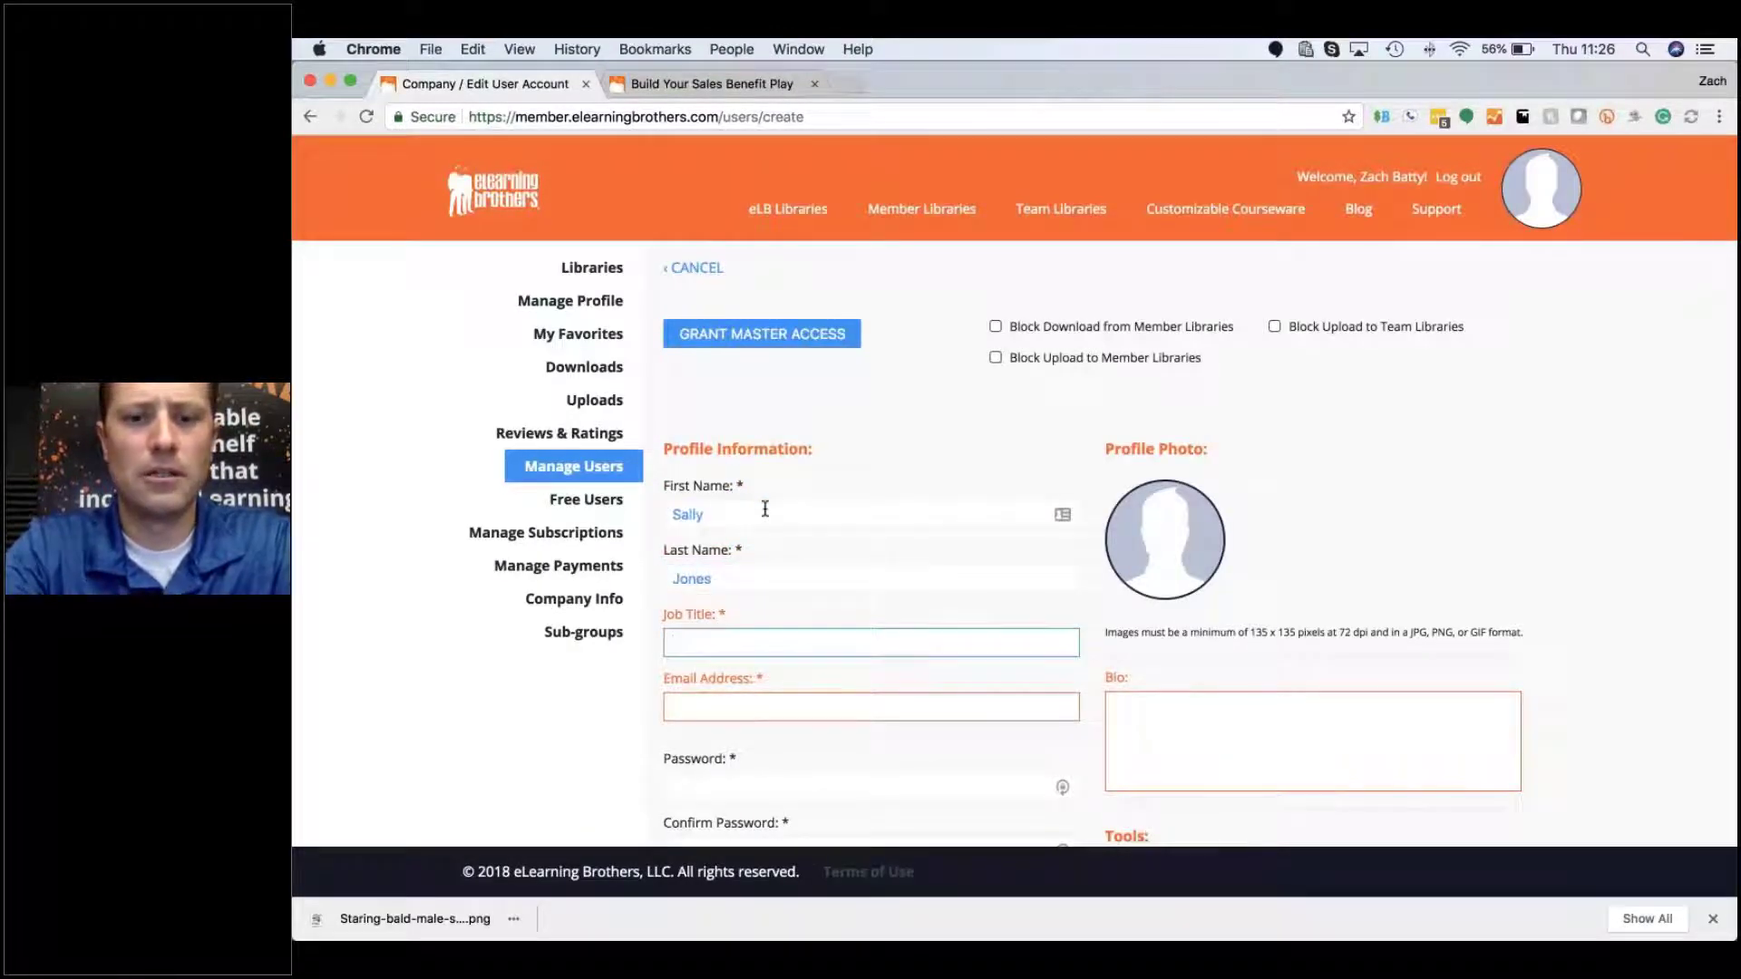
text(Lead D)
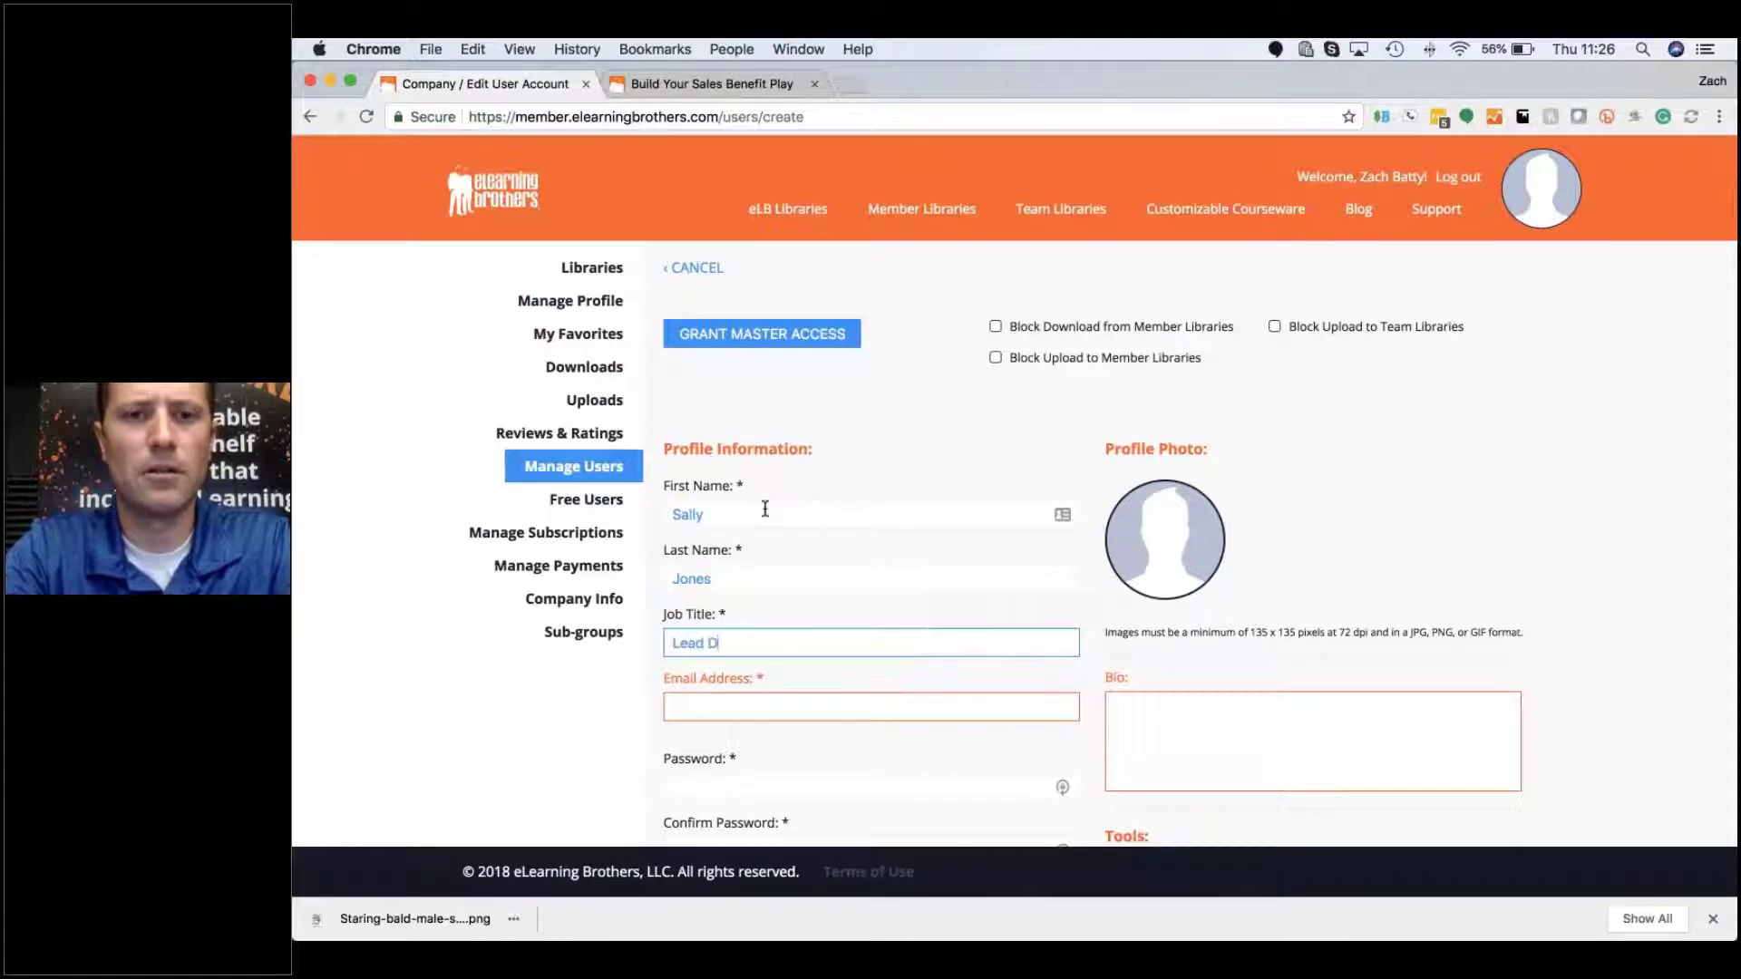
text(eveloper)
Step: Fill in the new user's e-mail address and enter the password and its confirmation
key(Tab)
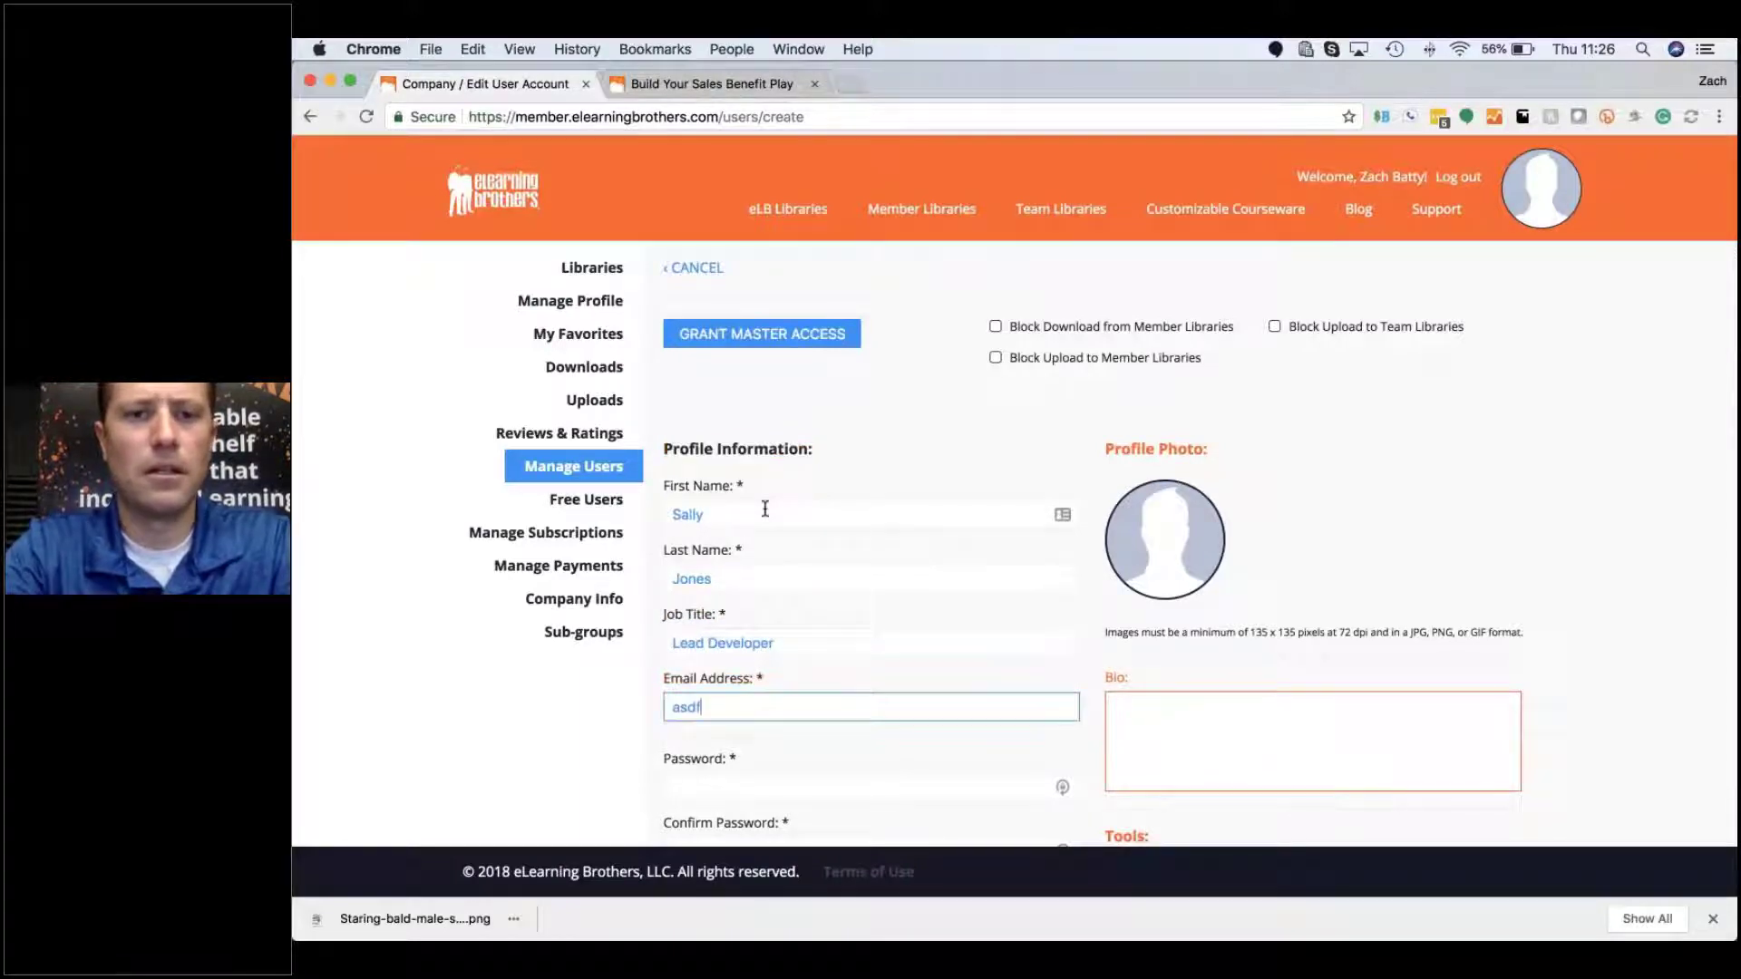
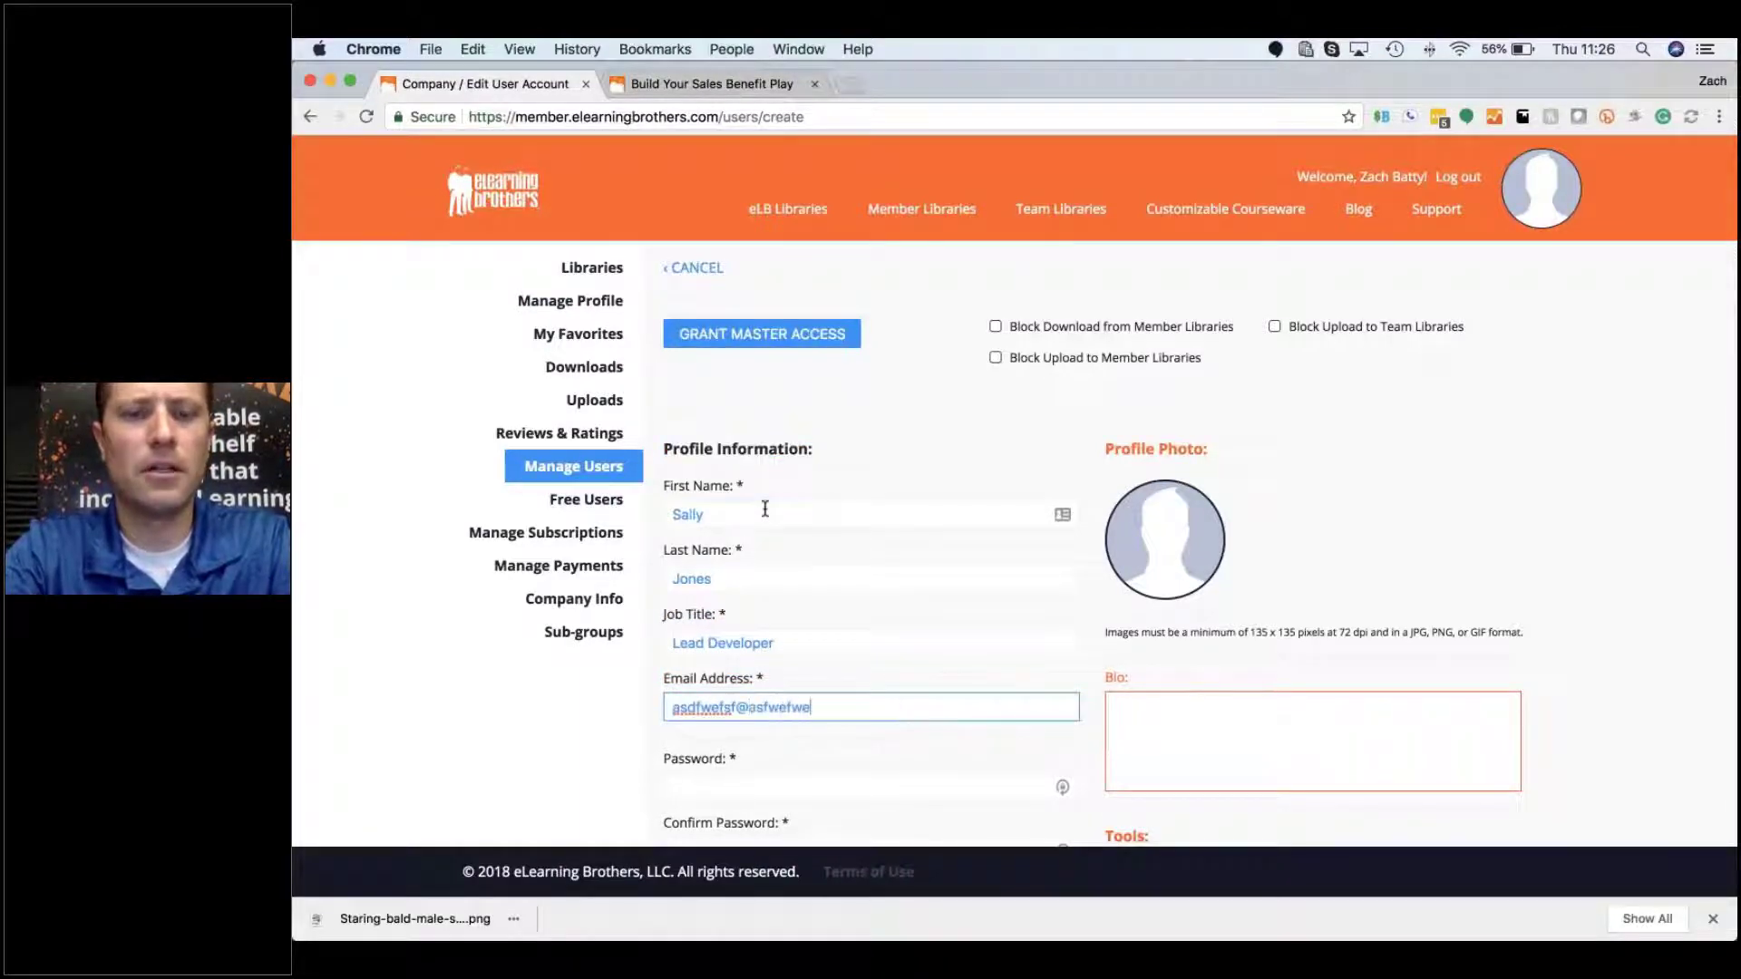
key(Tab)
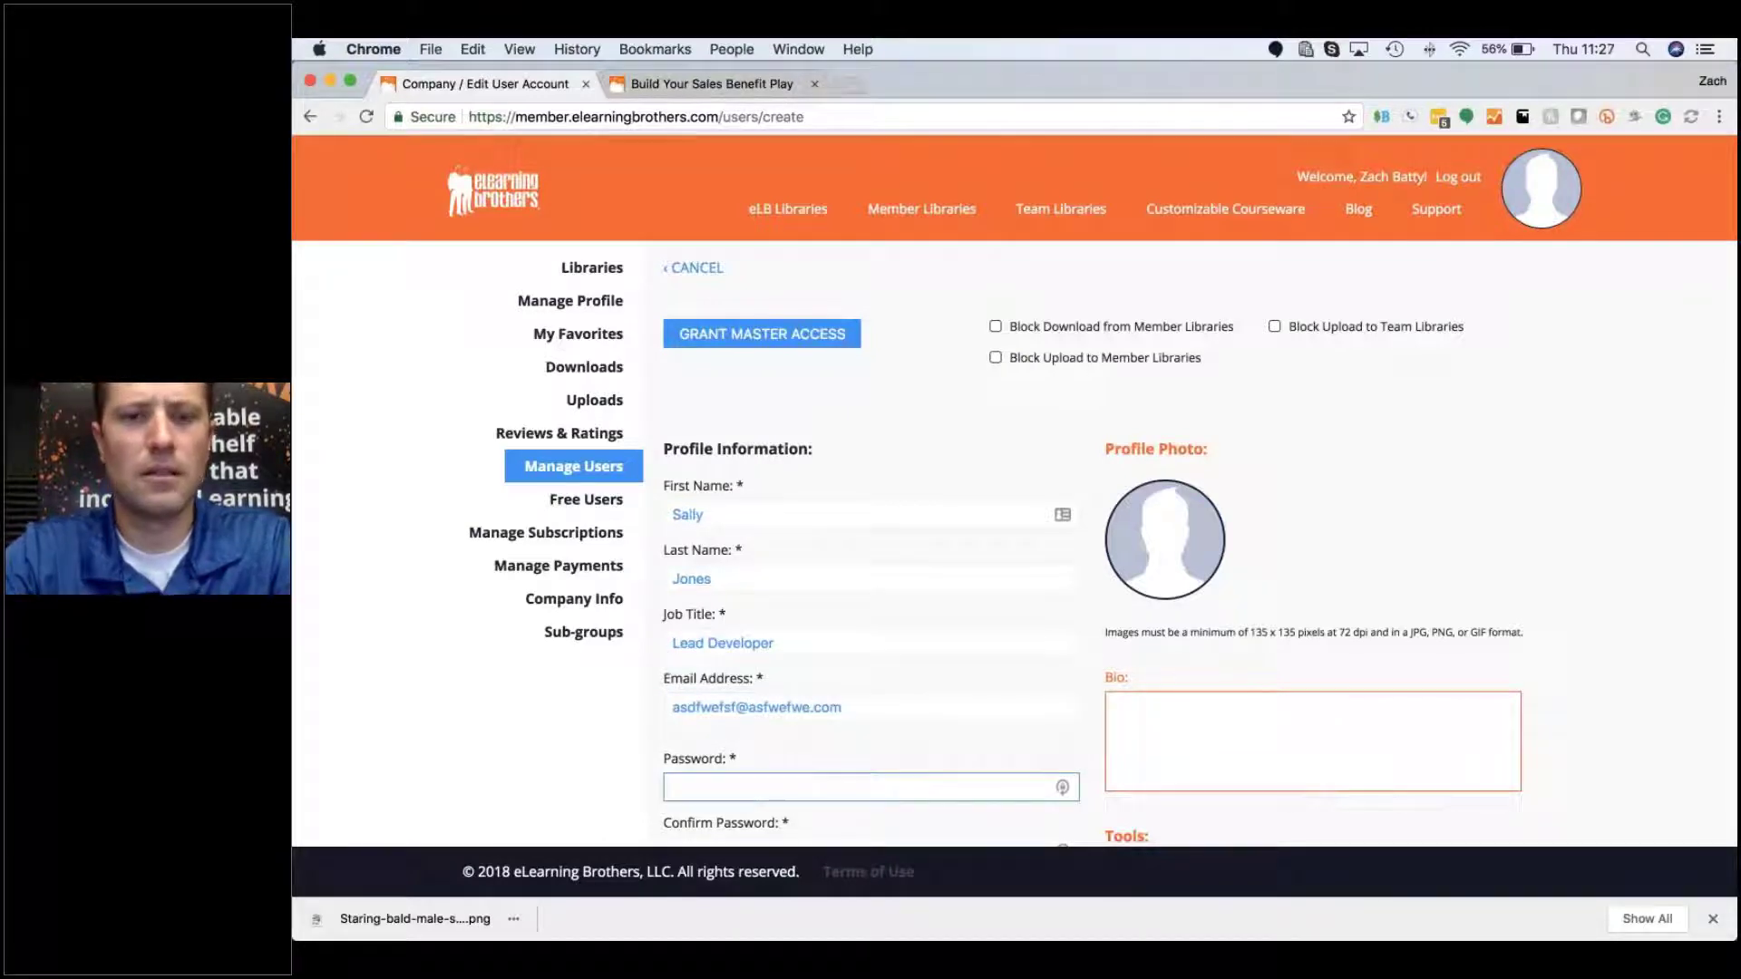
scroll(1013, 544, down, 3)
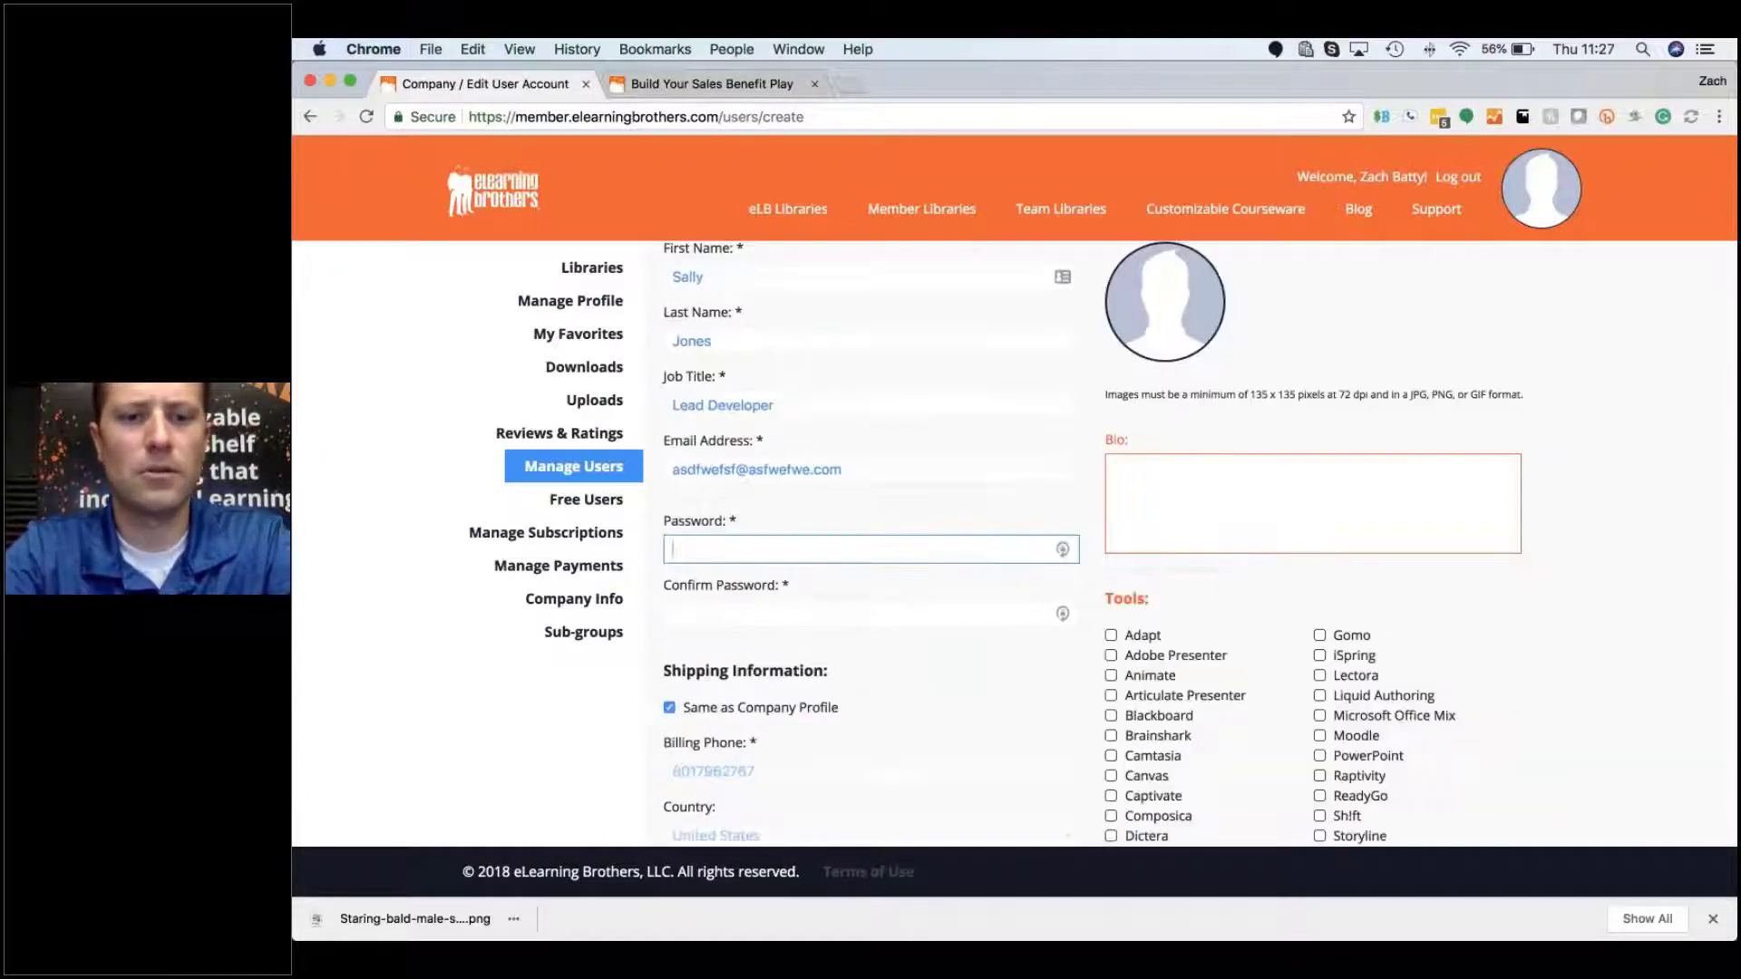
text(•••••••••)
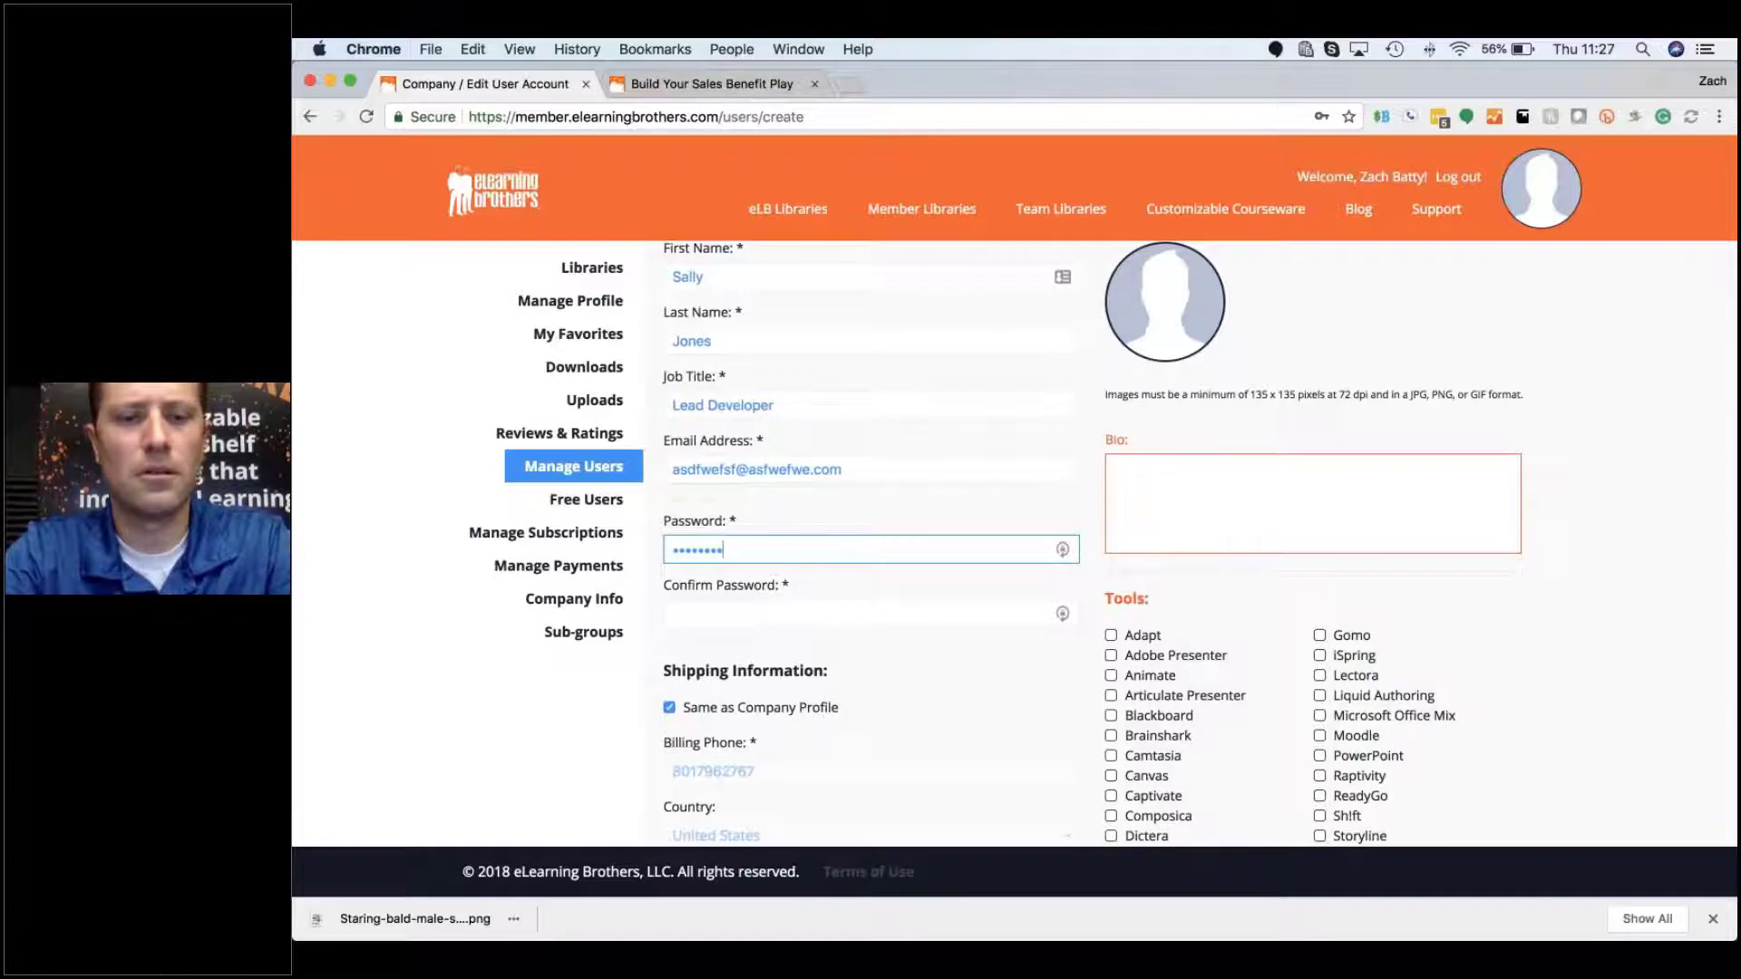
key(Tab)
text(•••••••••)
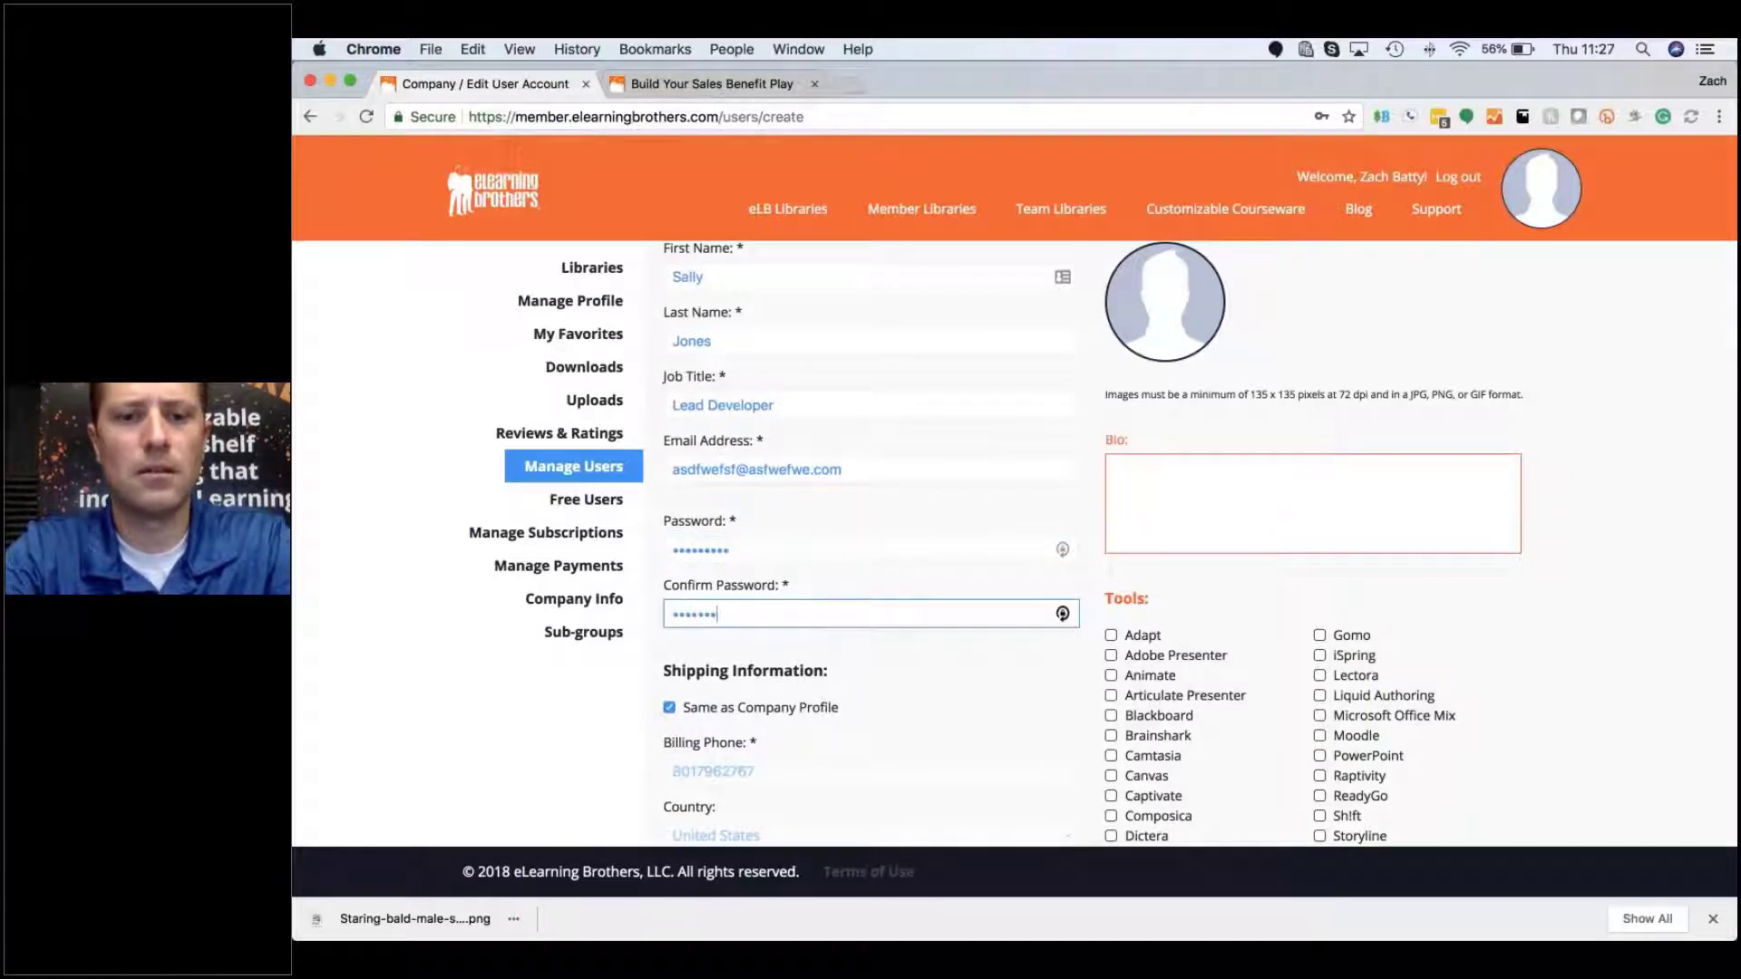
click(889, 667)
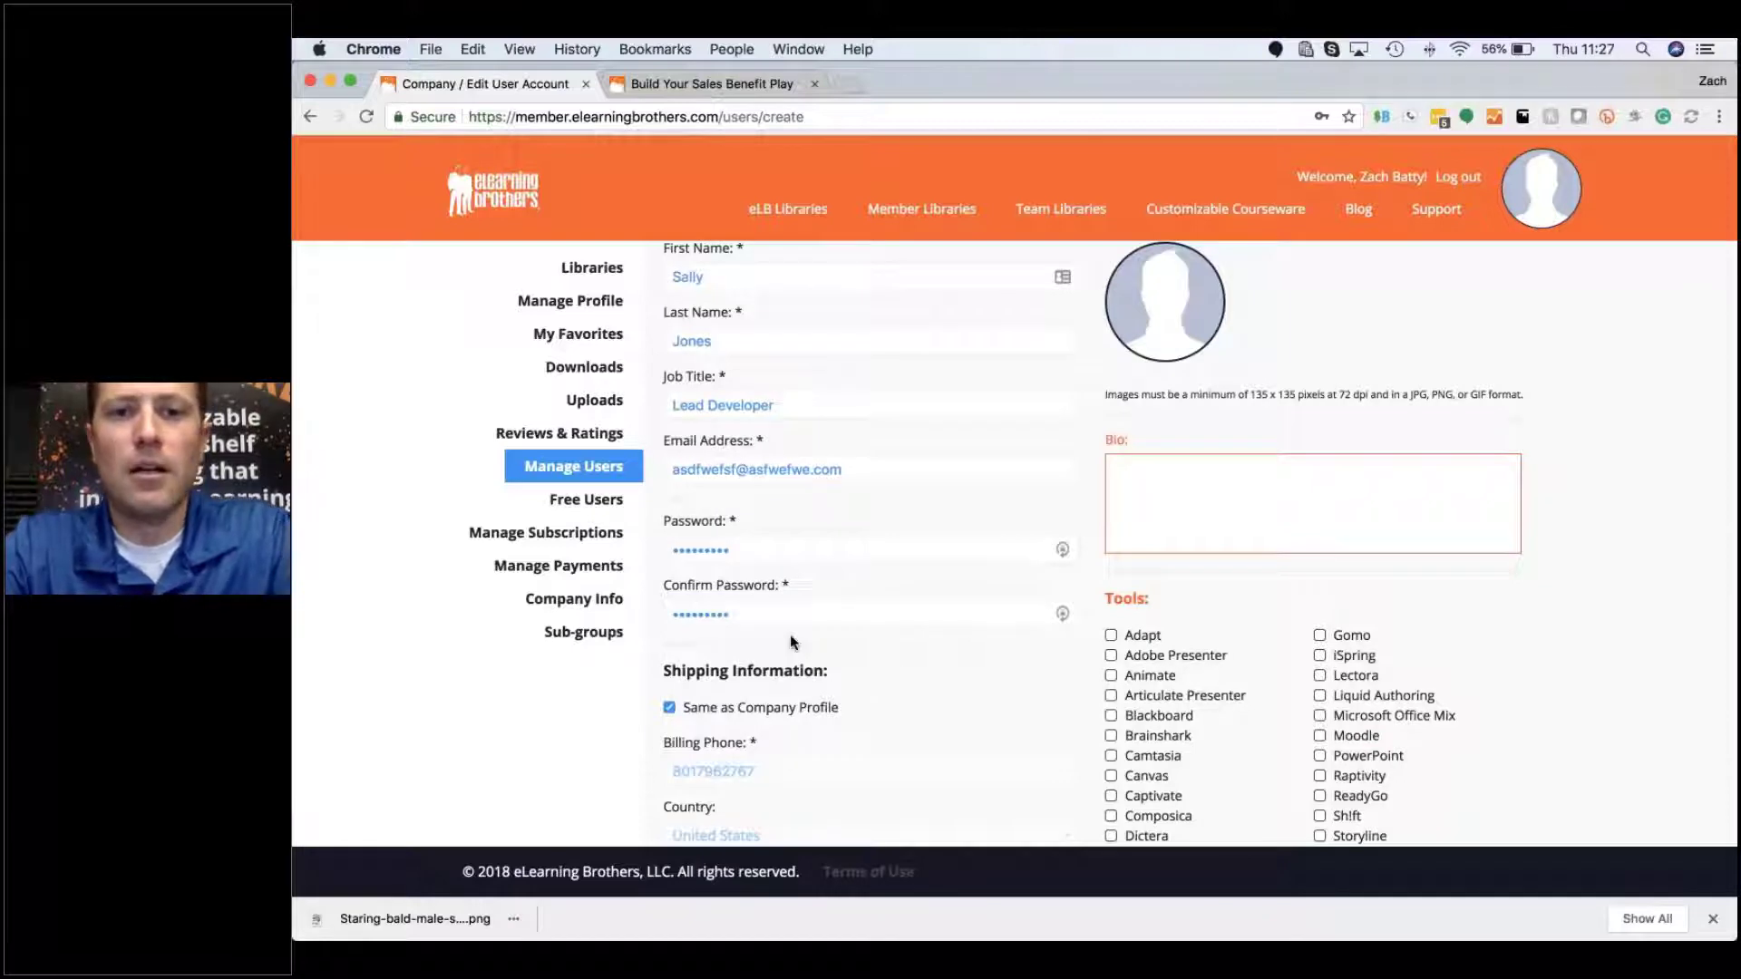
scroll(790, 642, down, 3)
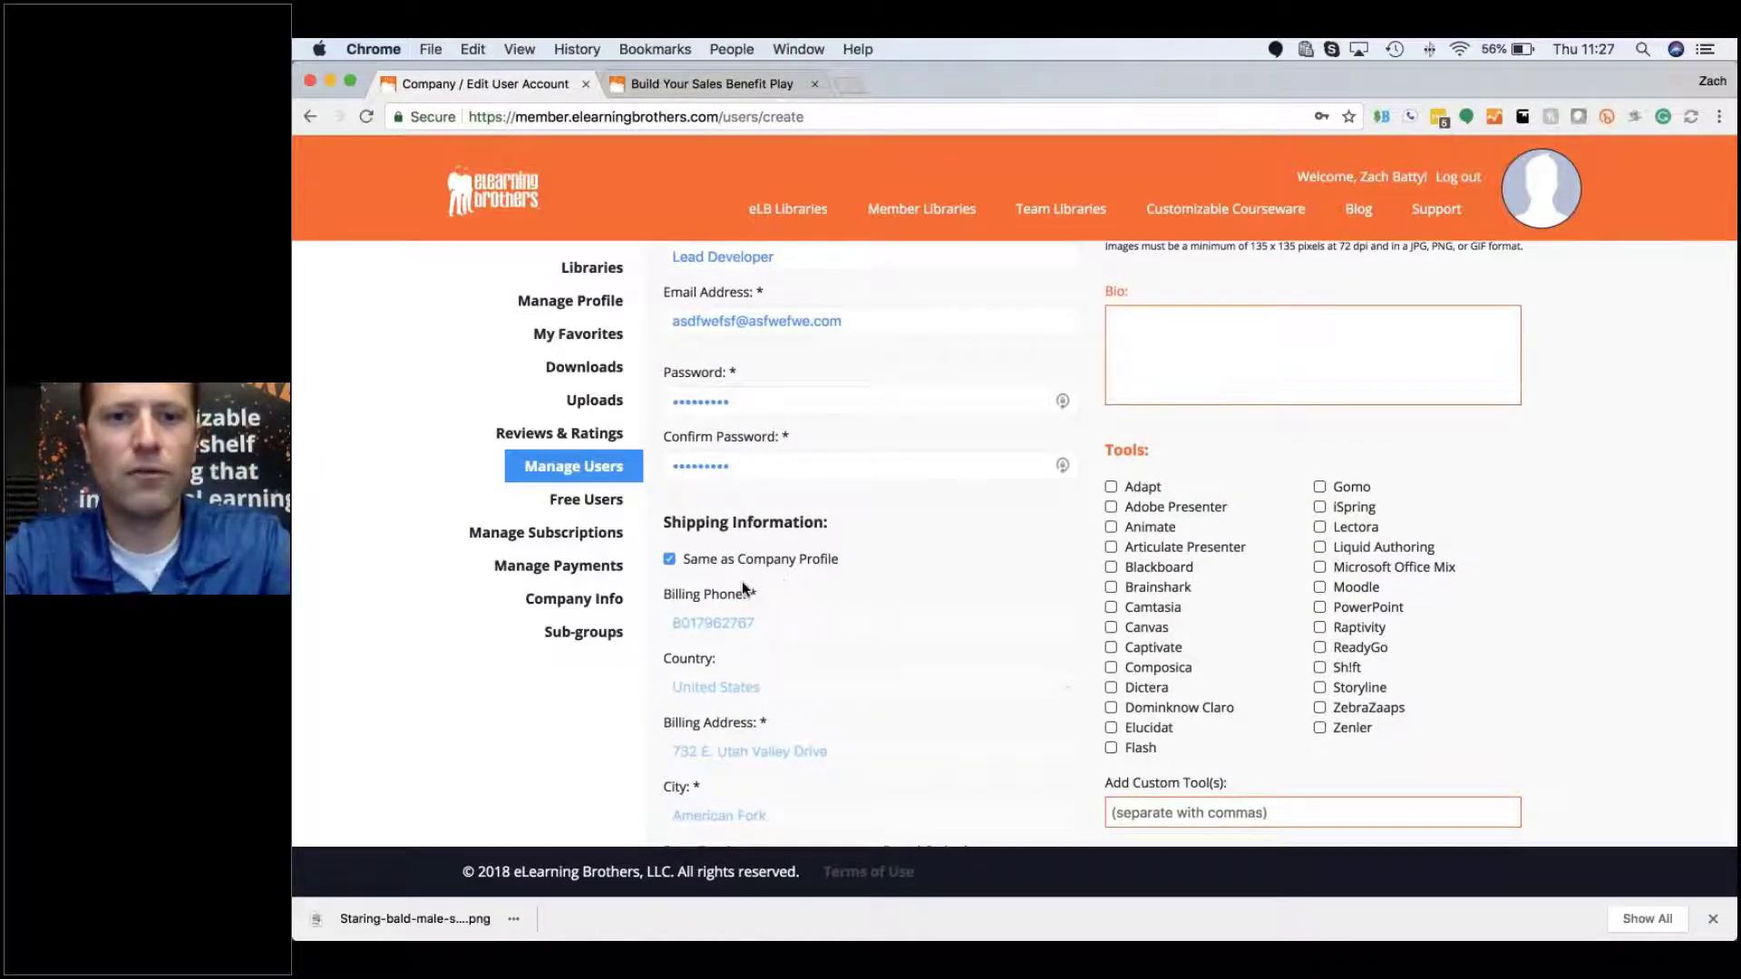
scroll(780, 622, down, 1)
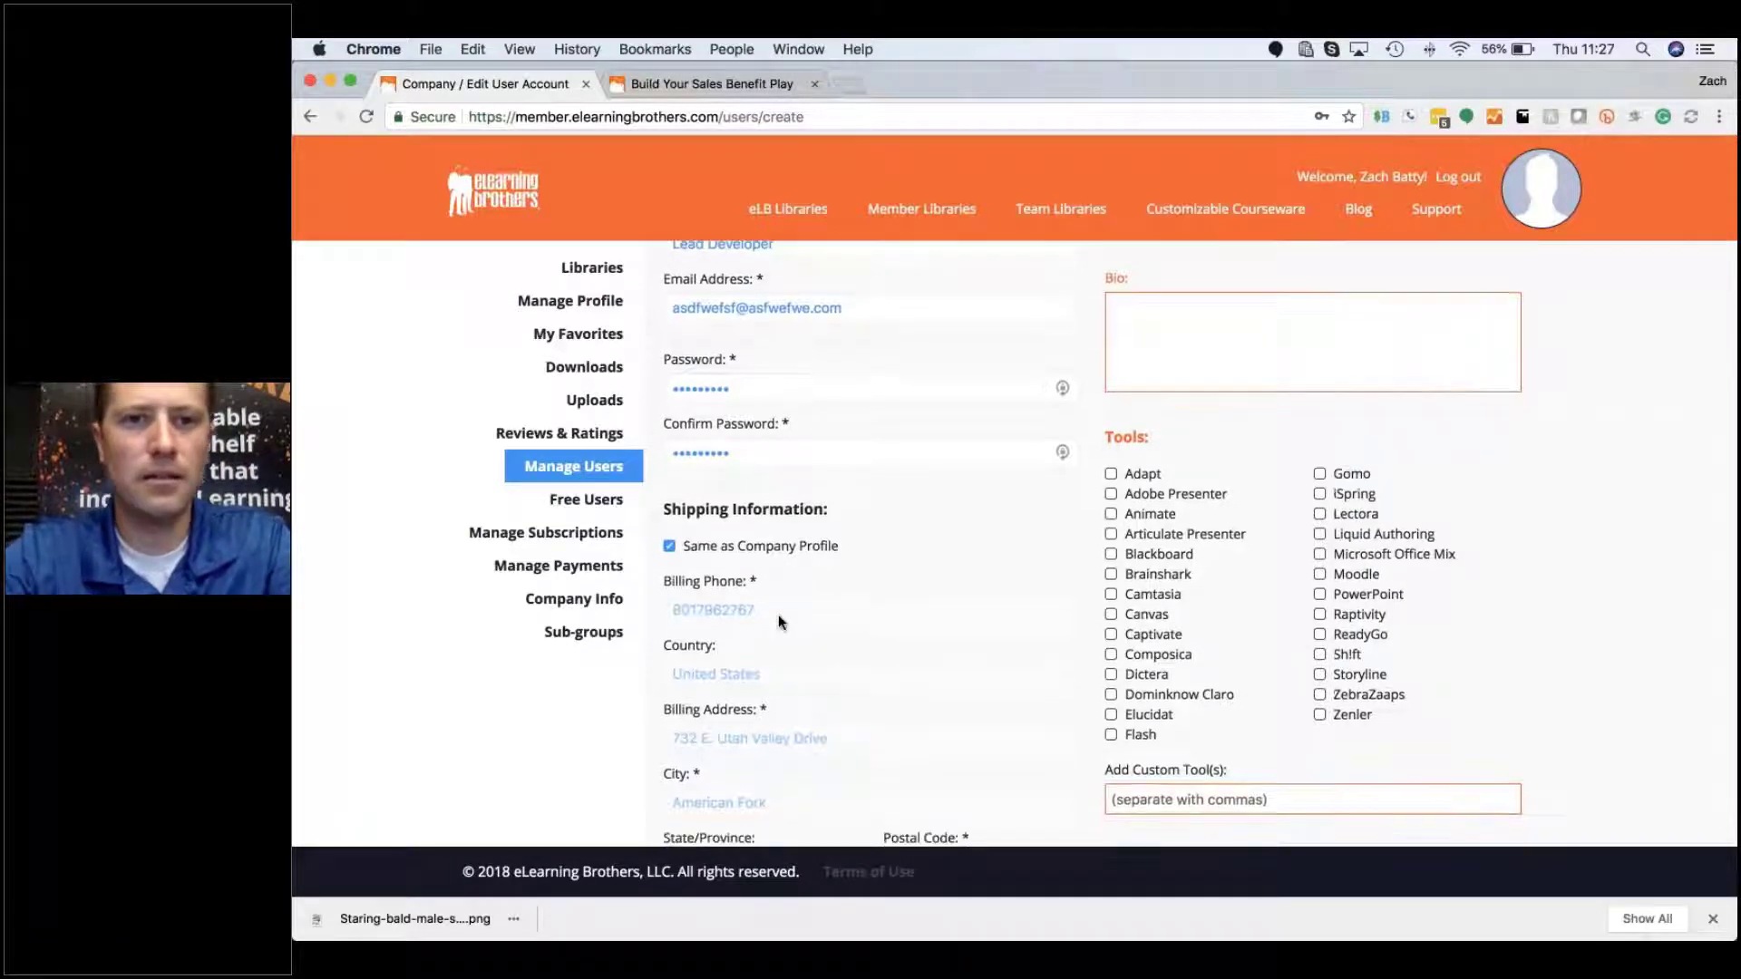
scroll(778, 616, down, 3)
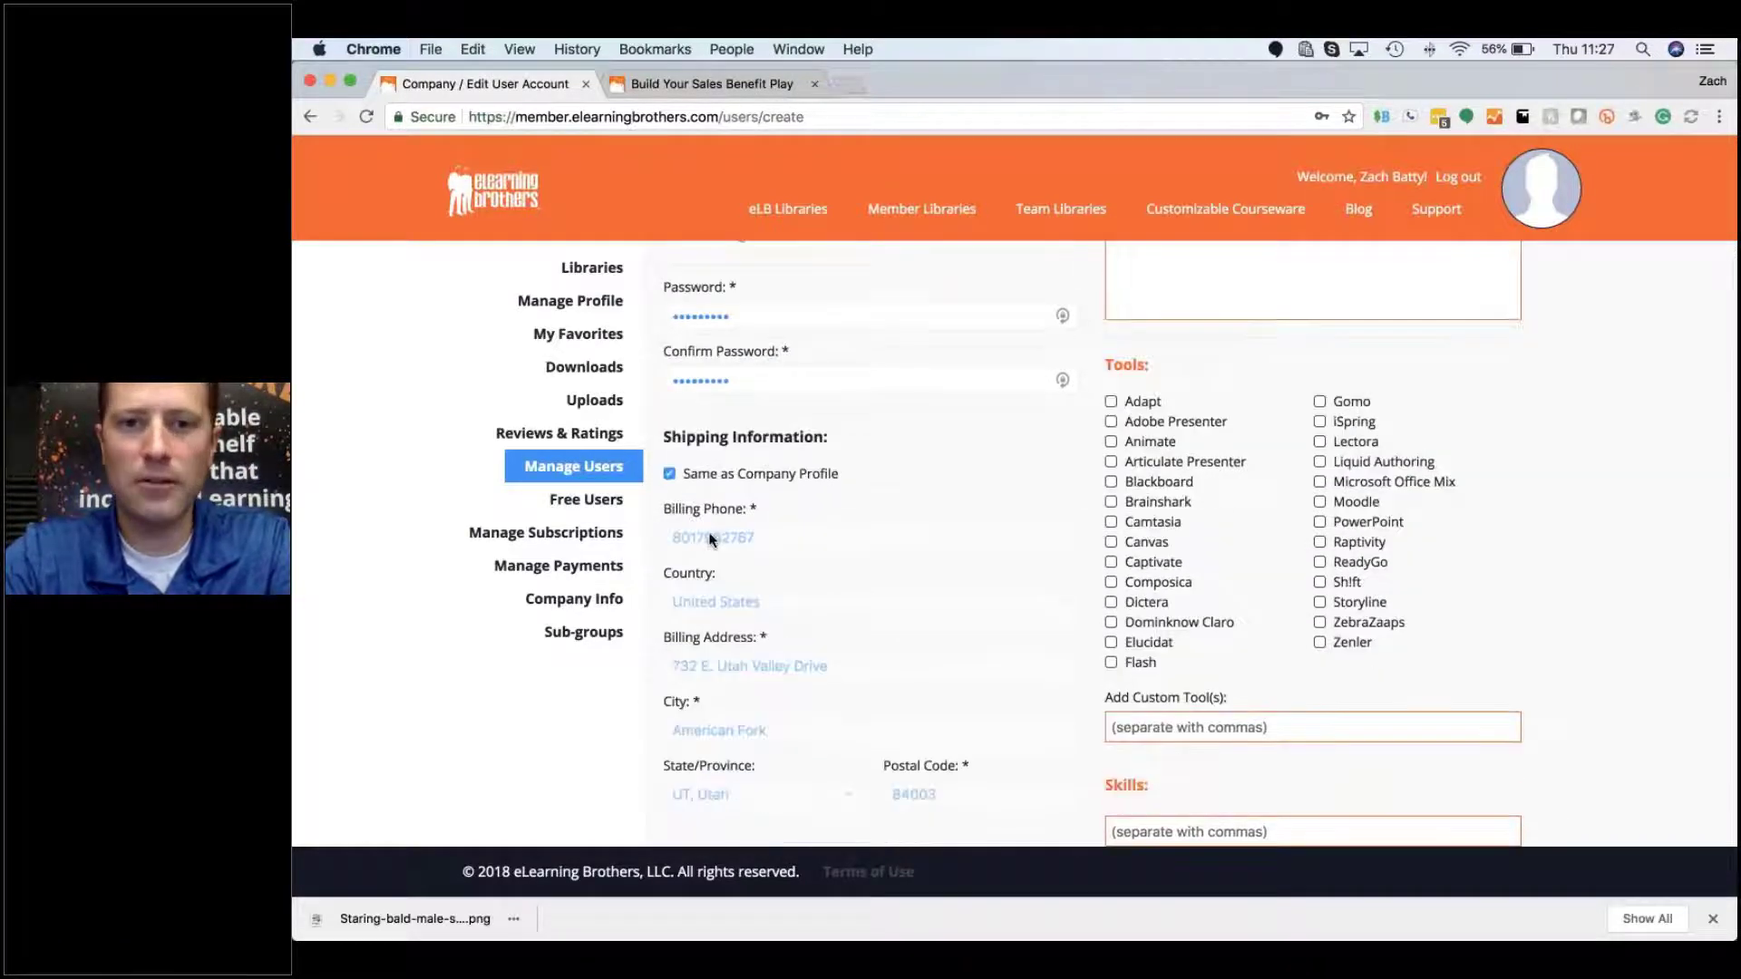
scroll(712, 540, down, 5)
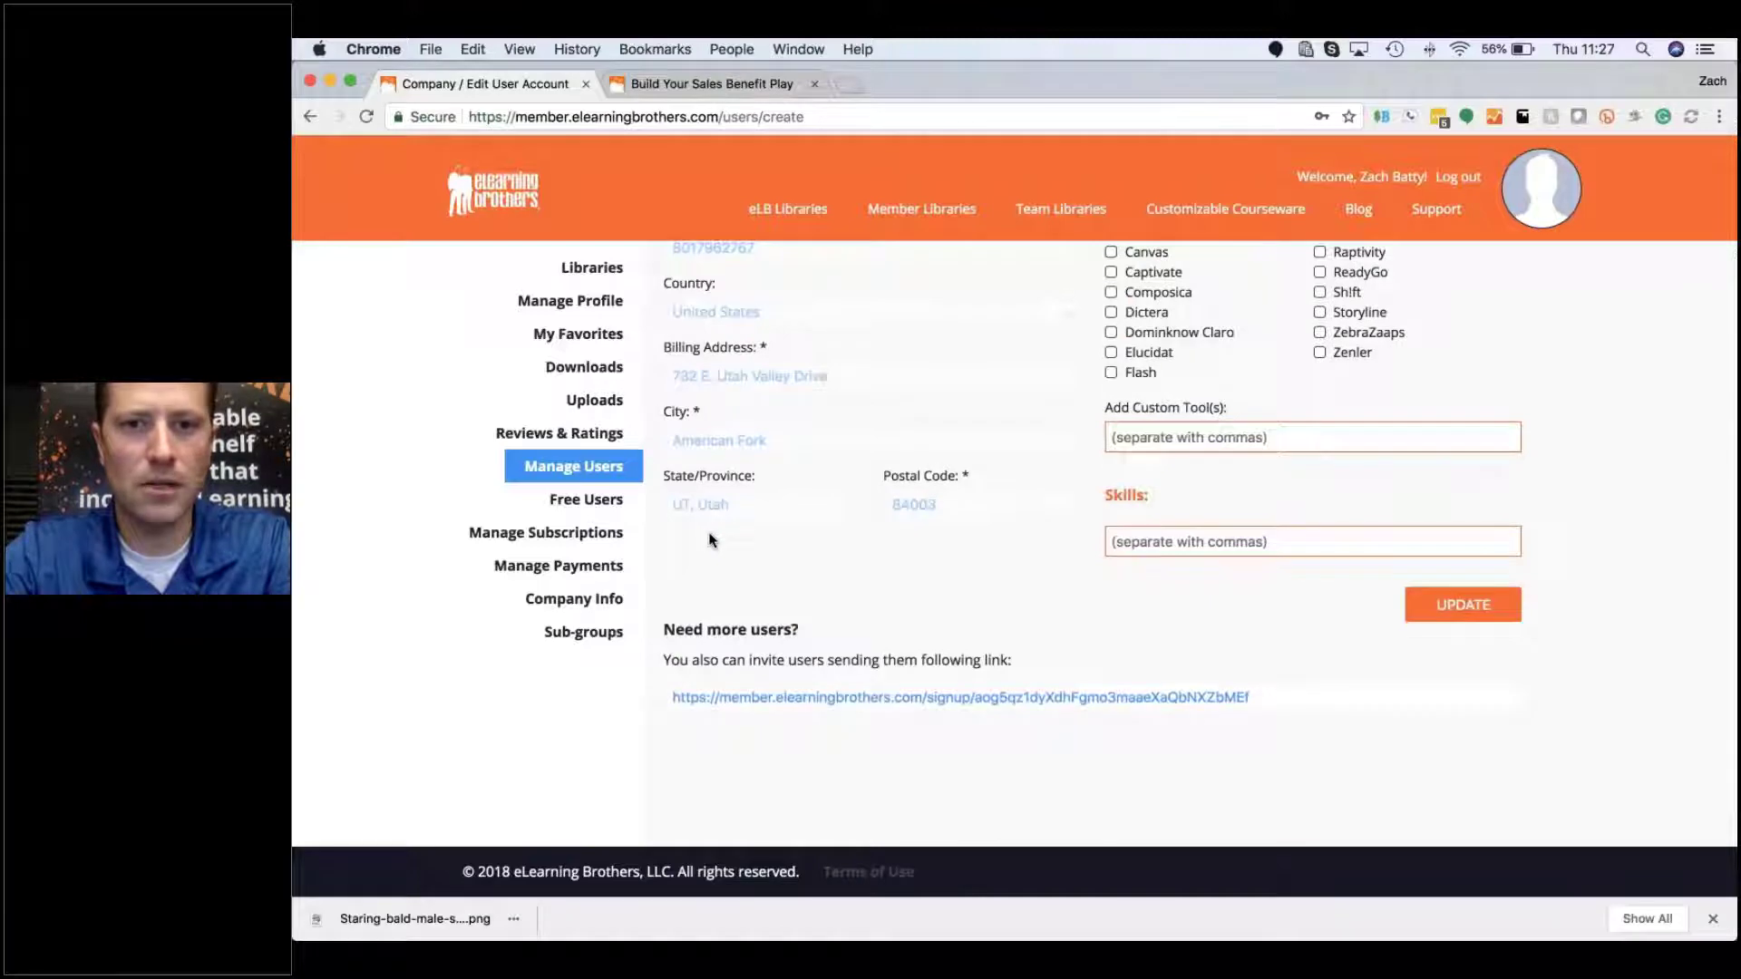
scroll(711, 539, up, 1)
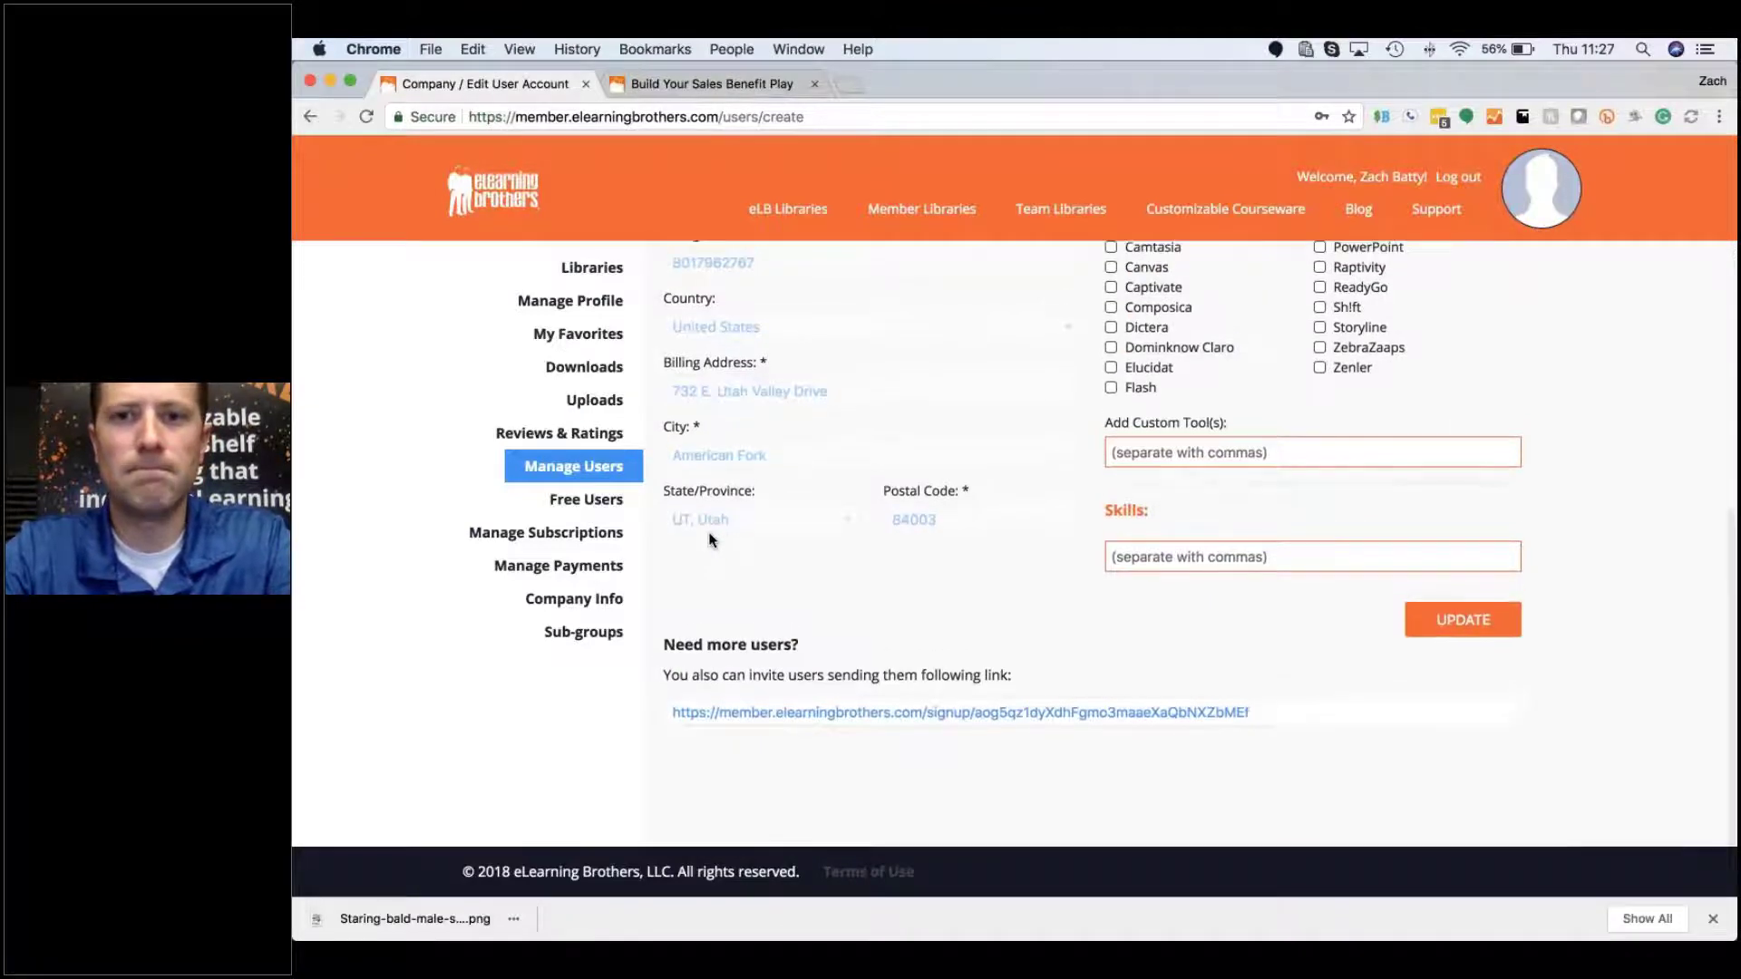
scroll(711, 540, up, 10)
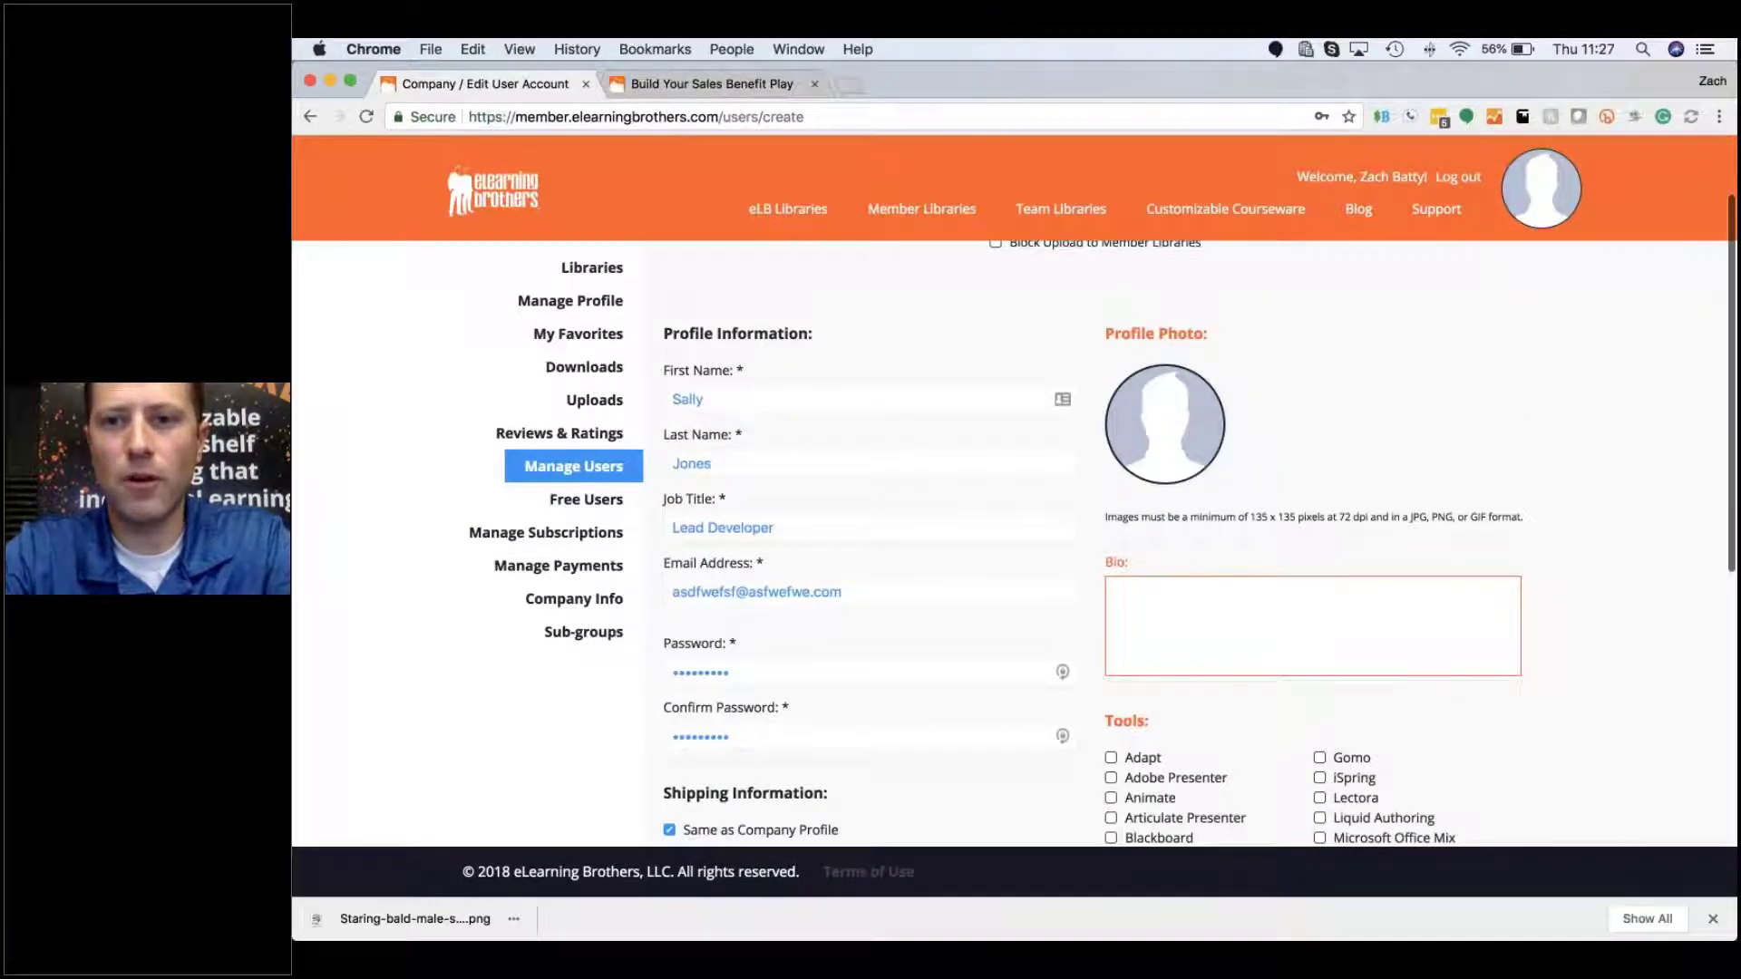
scroll(1016, 544, up, 2)
scroll(1015, 544, down, 2)
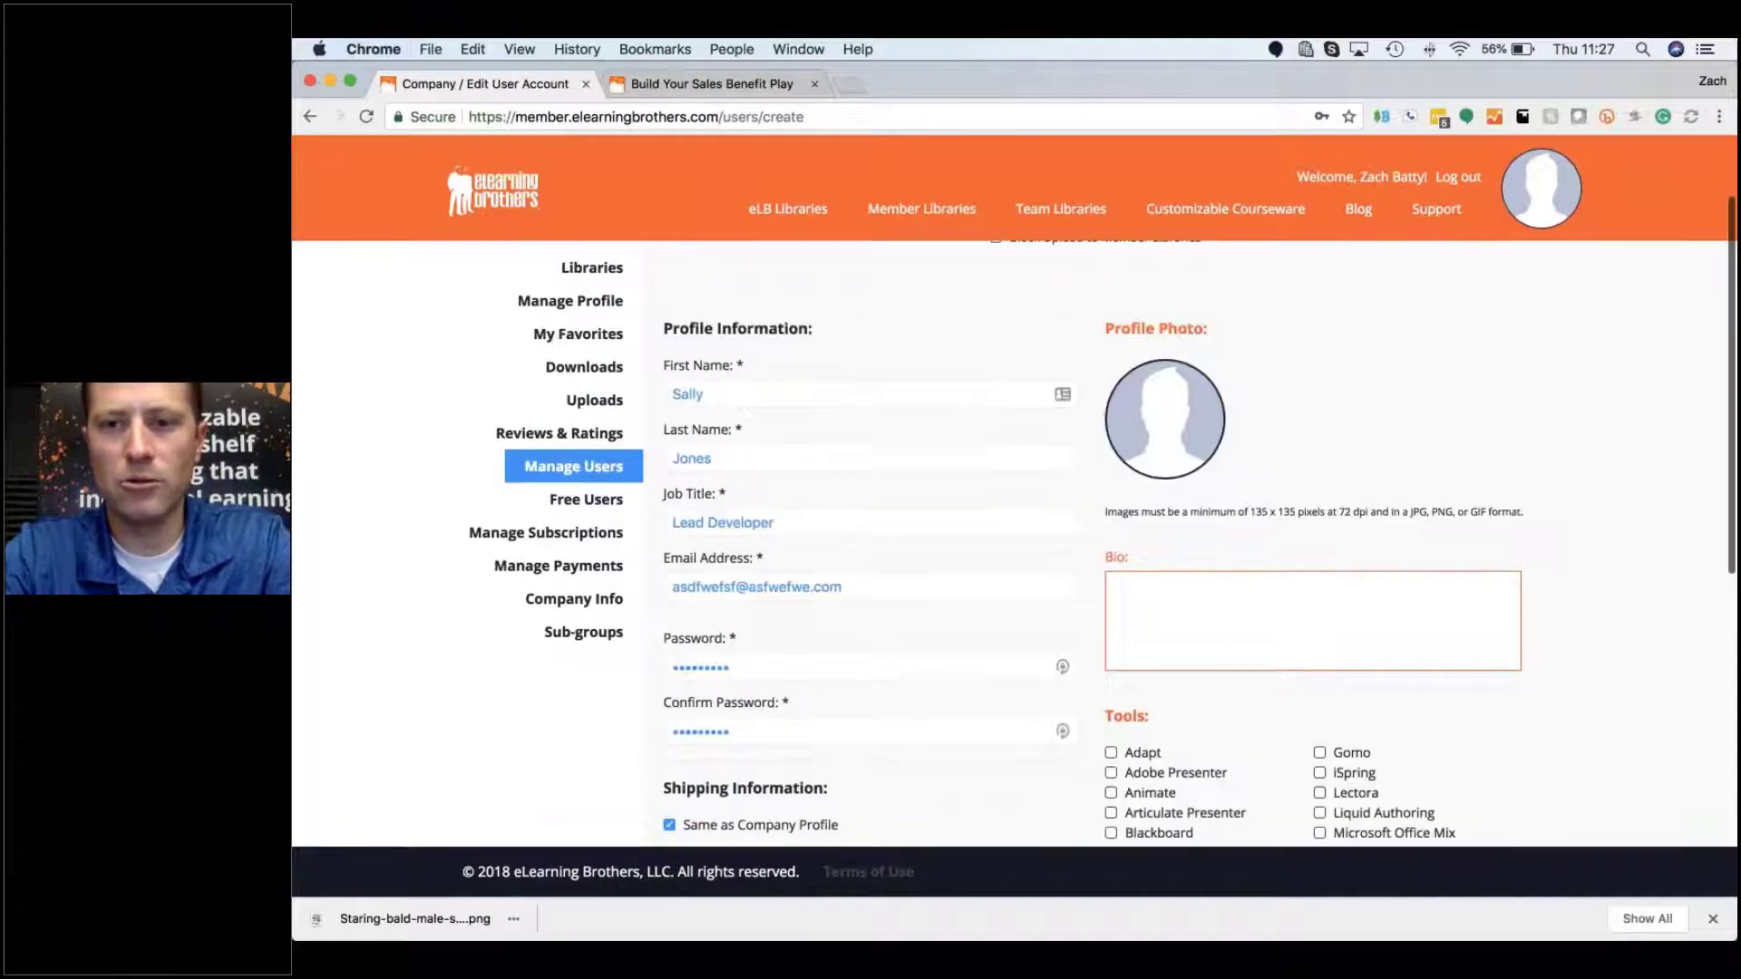
scroll(1015, 544, down, 2)
scroll(1016, 544, down, 6)
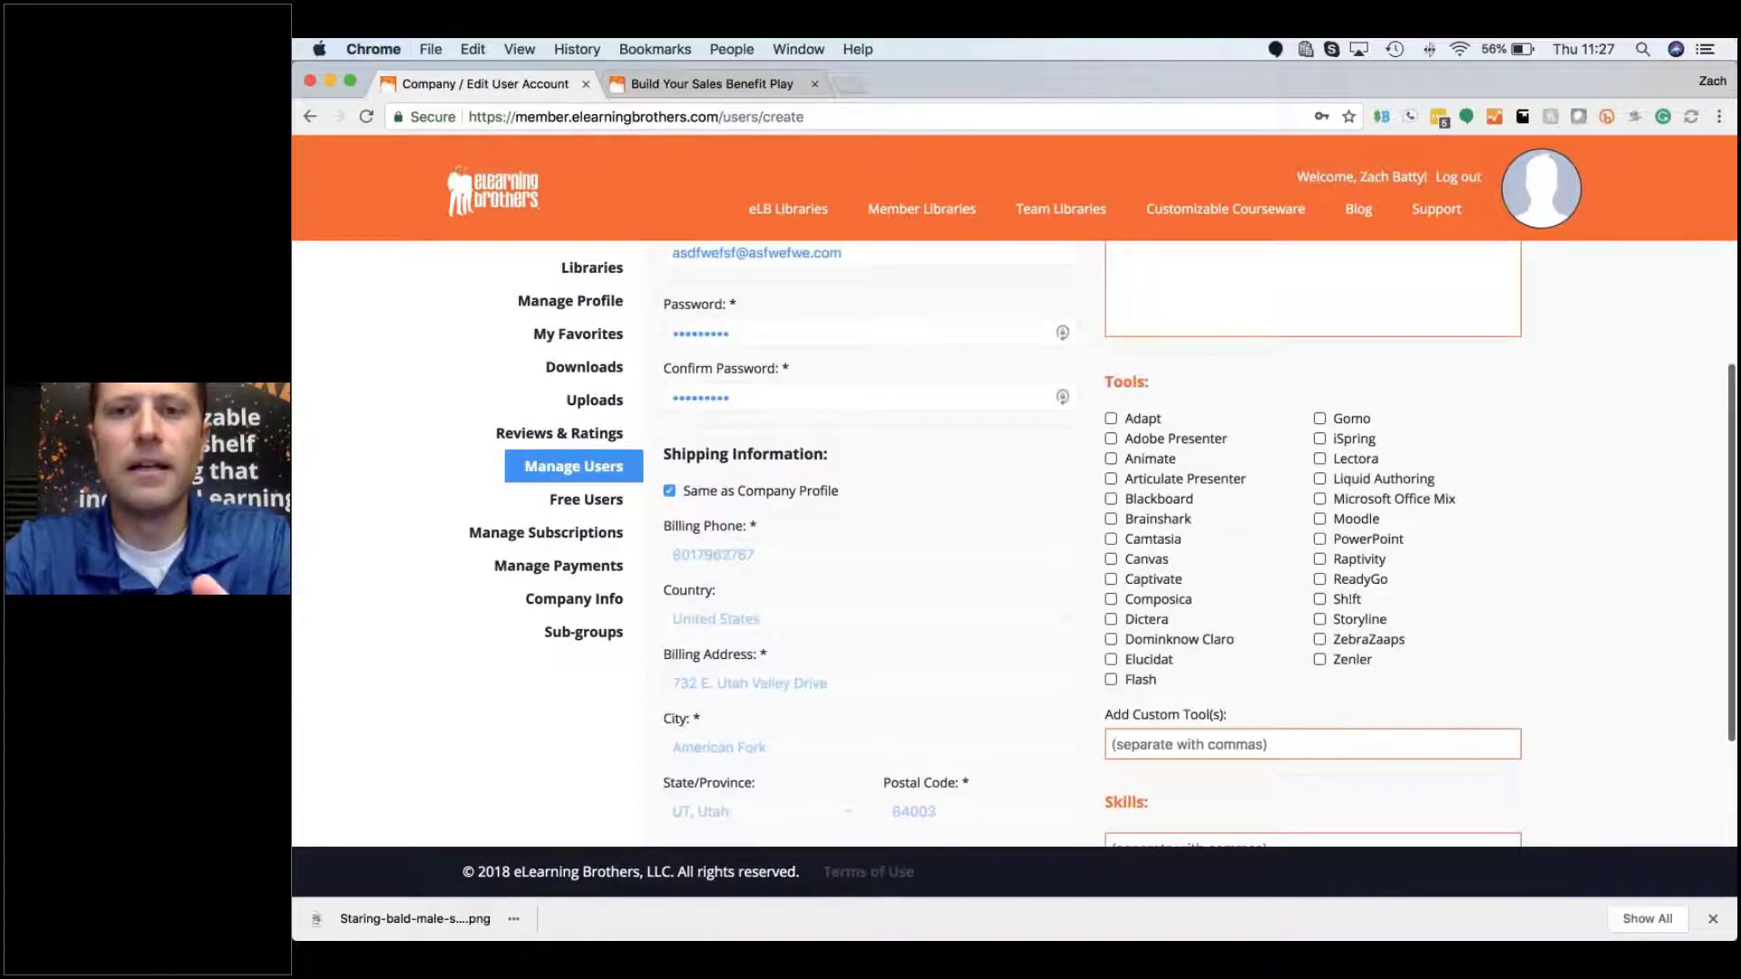
scroll(1015, 544, up, 10)
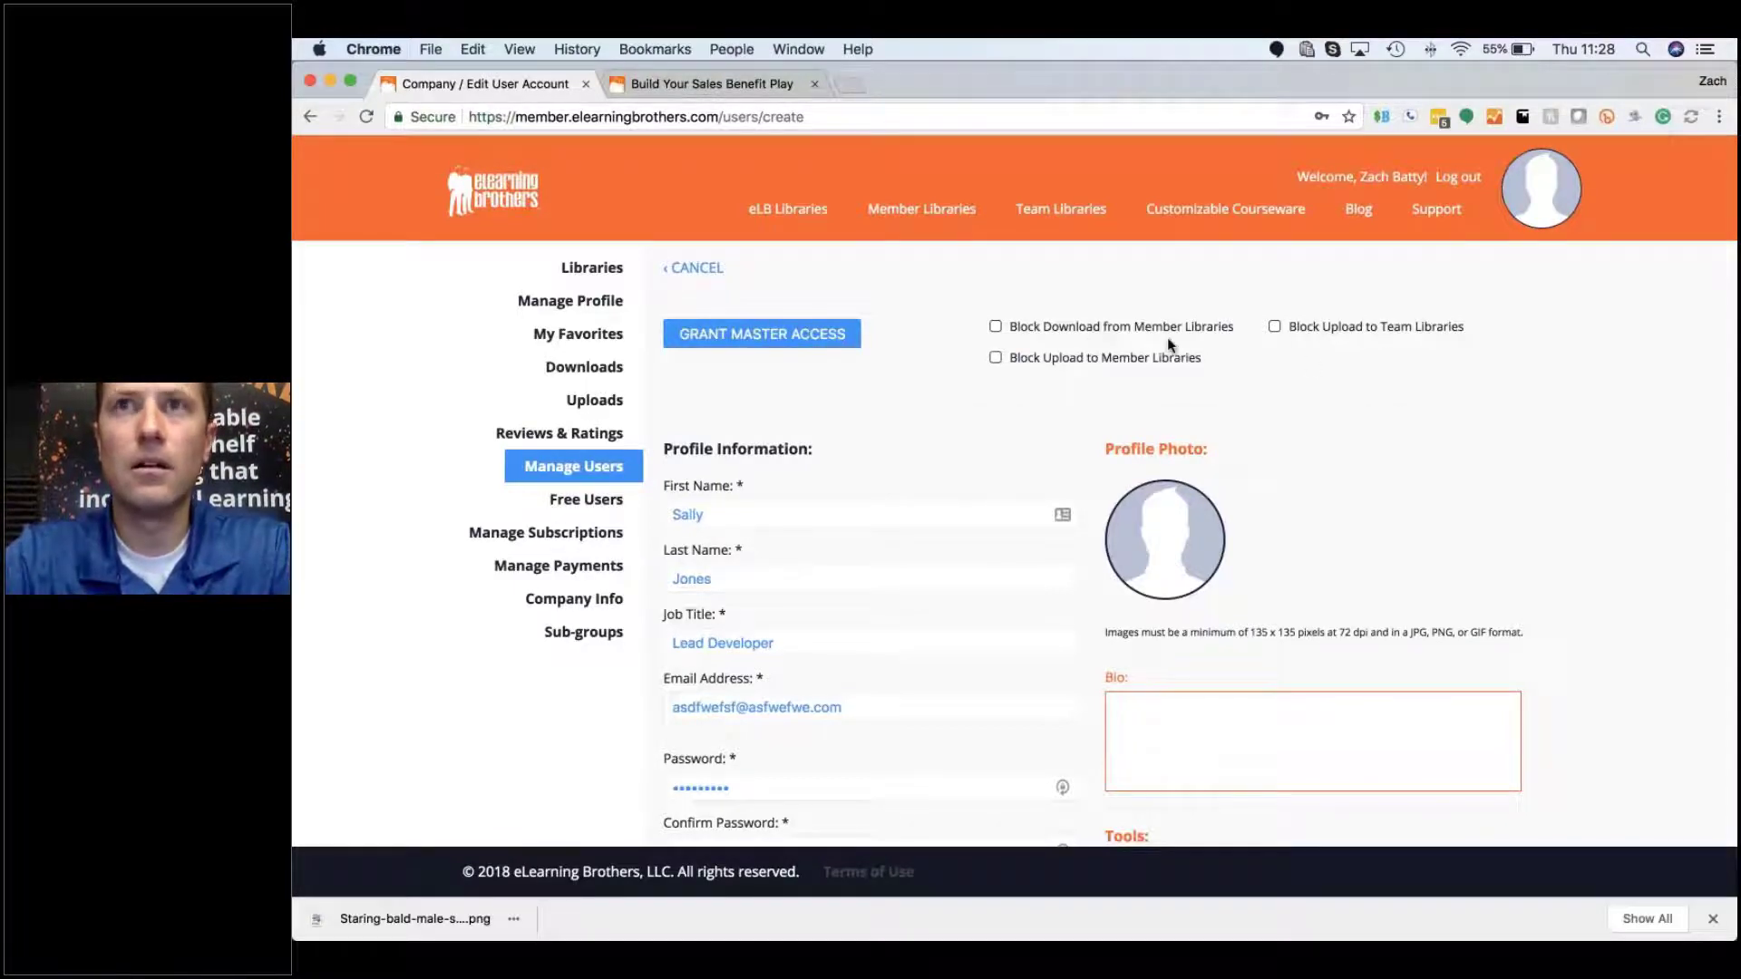
Step: Review the Create User form and select the signup invite link
scroll(1272, 501, down, 3)
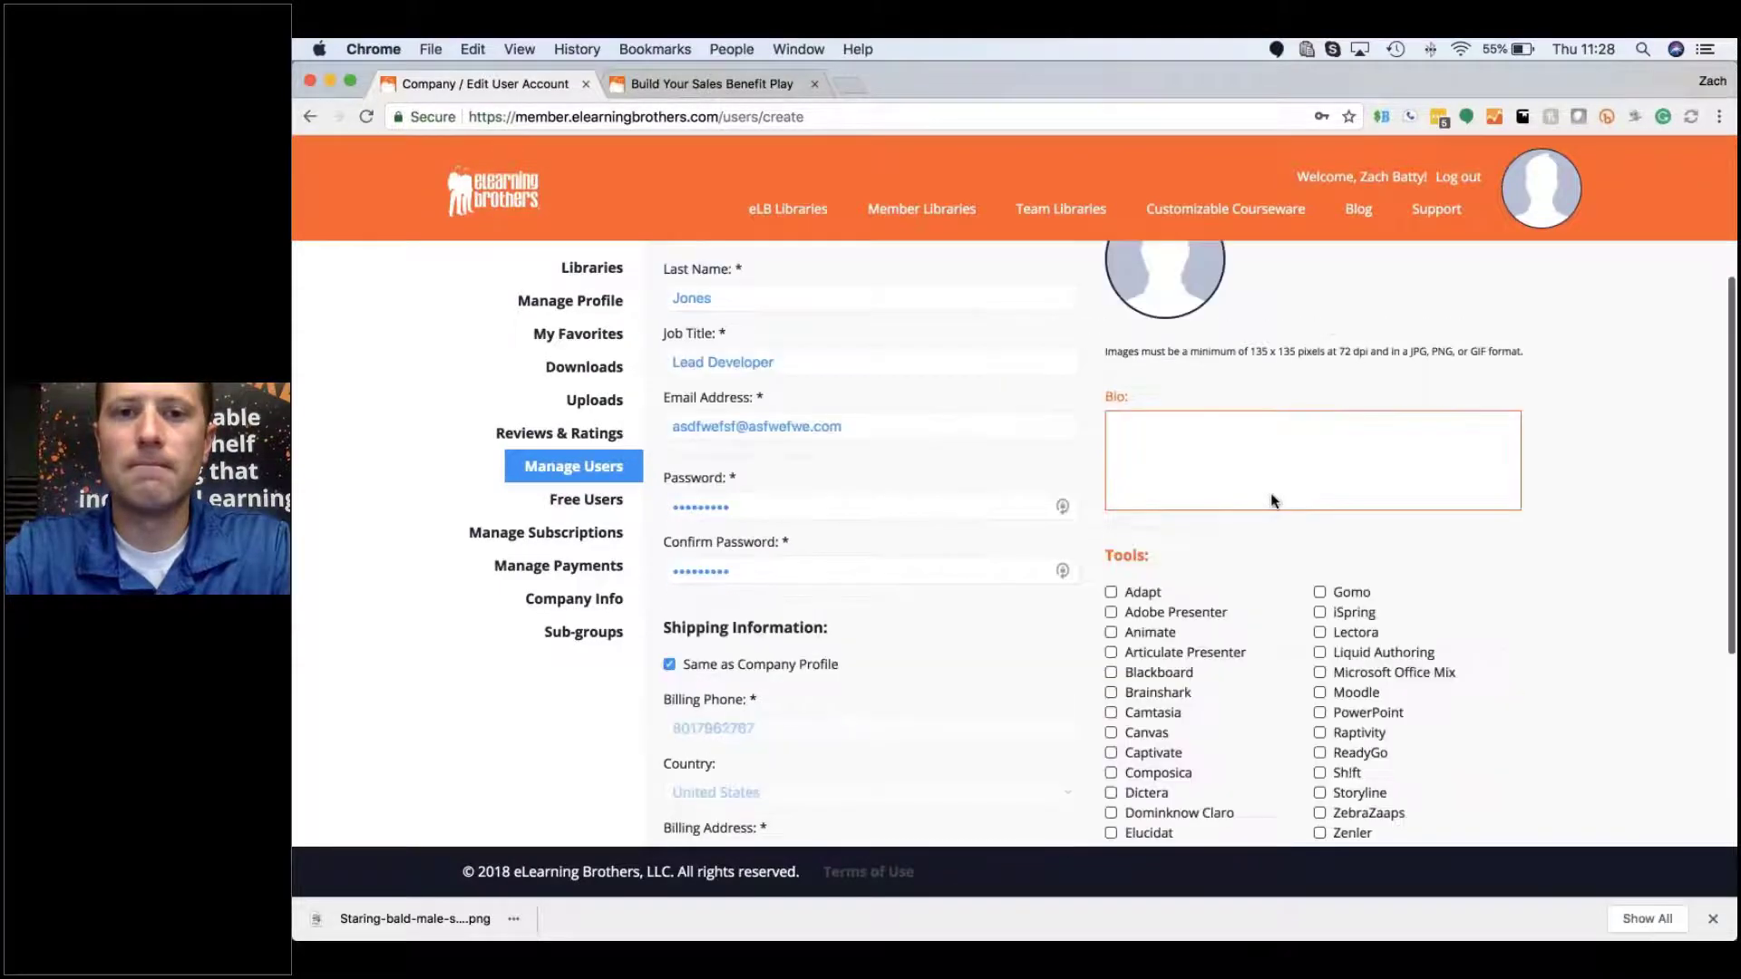
scroll(1272, 501, down, 5)
scroll(1272, 501, up, 2)
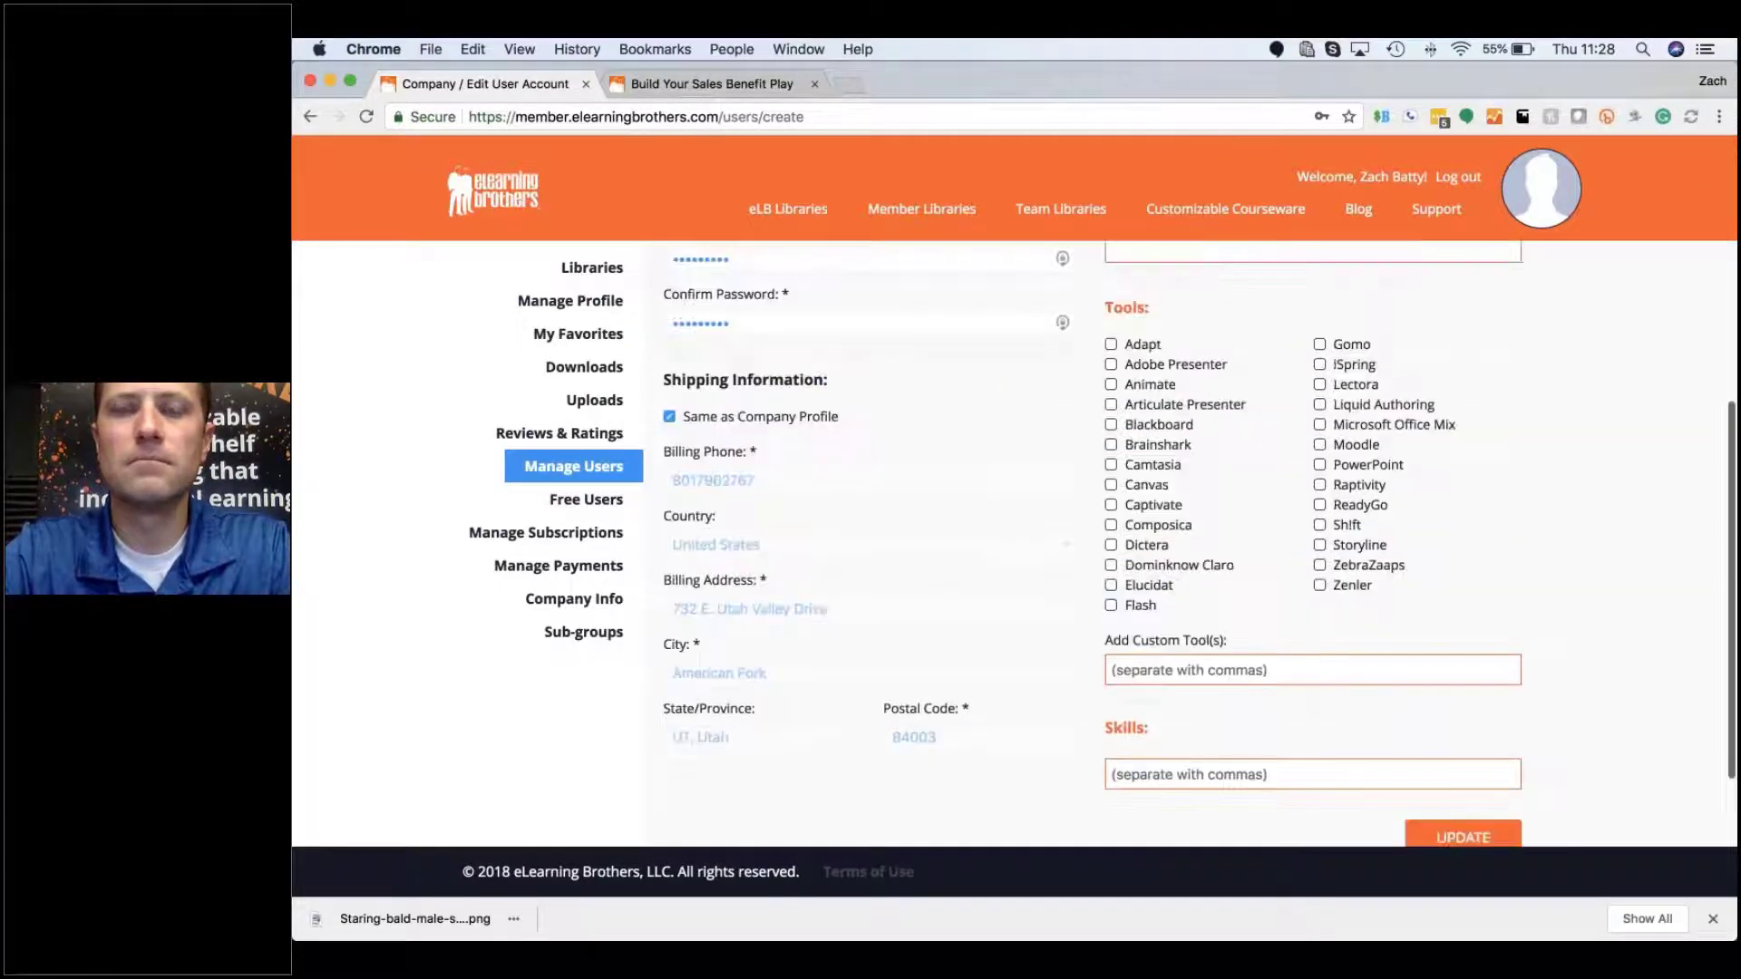
scroll(1272, 501, up, 5)
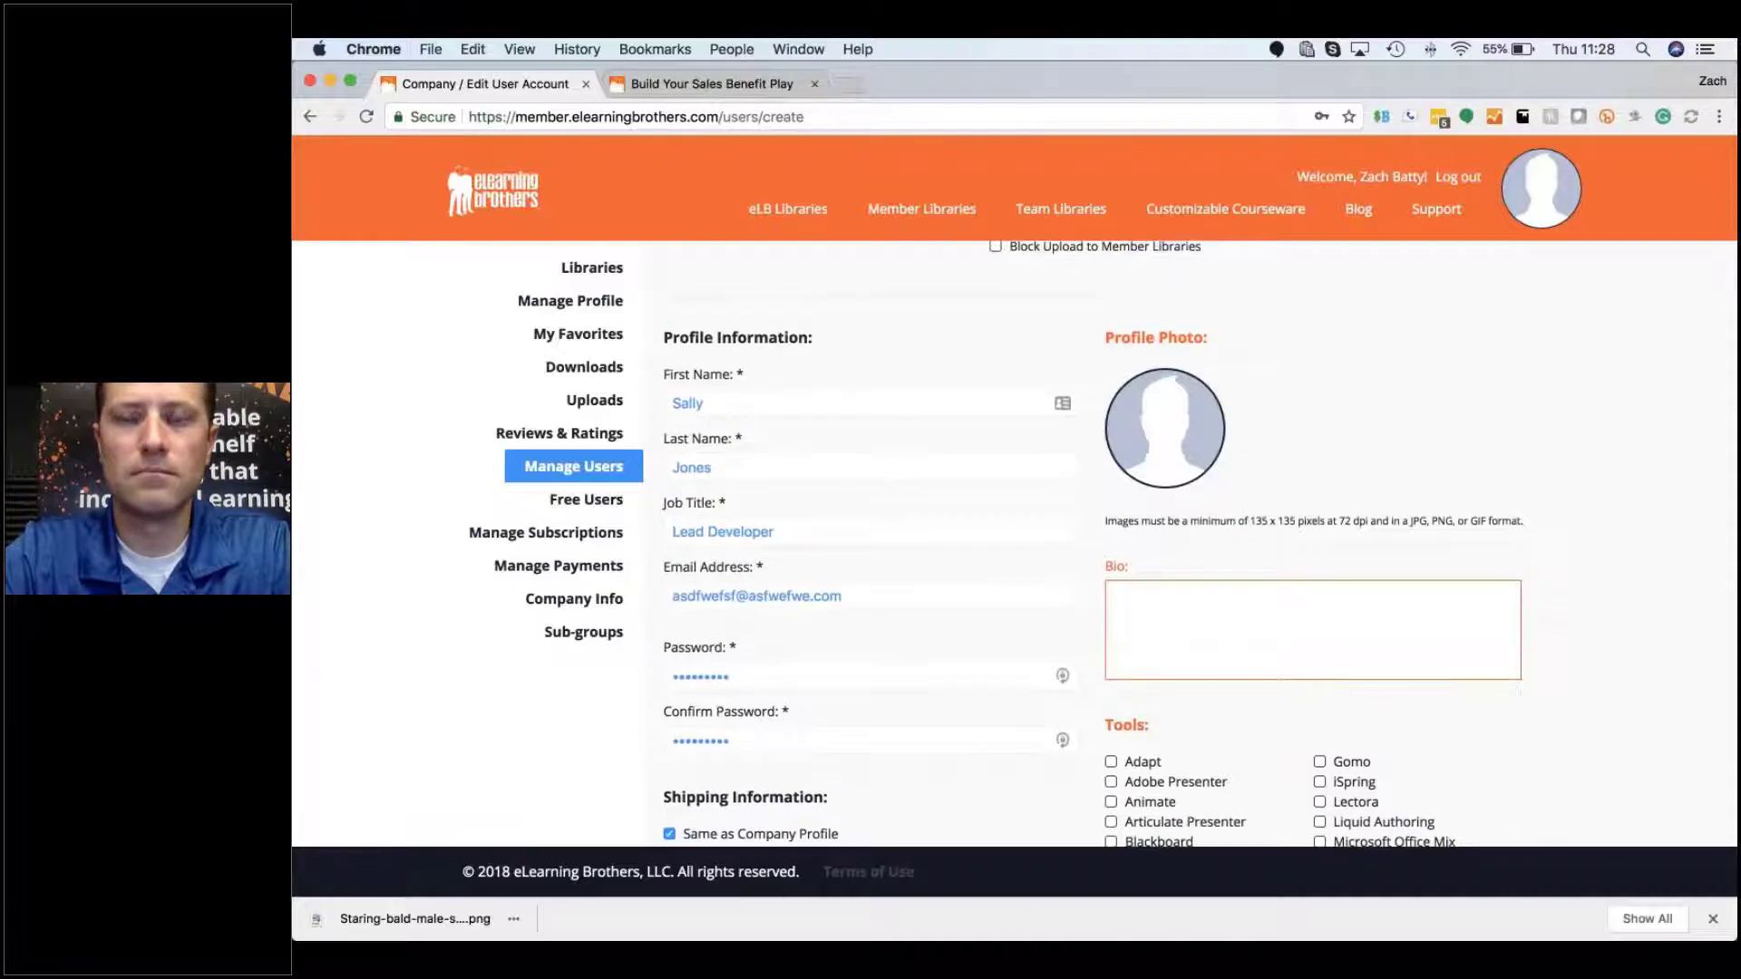
scroll(1272, 500, down, 5)
scroll(1197, 544, up, 1)
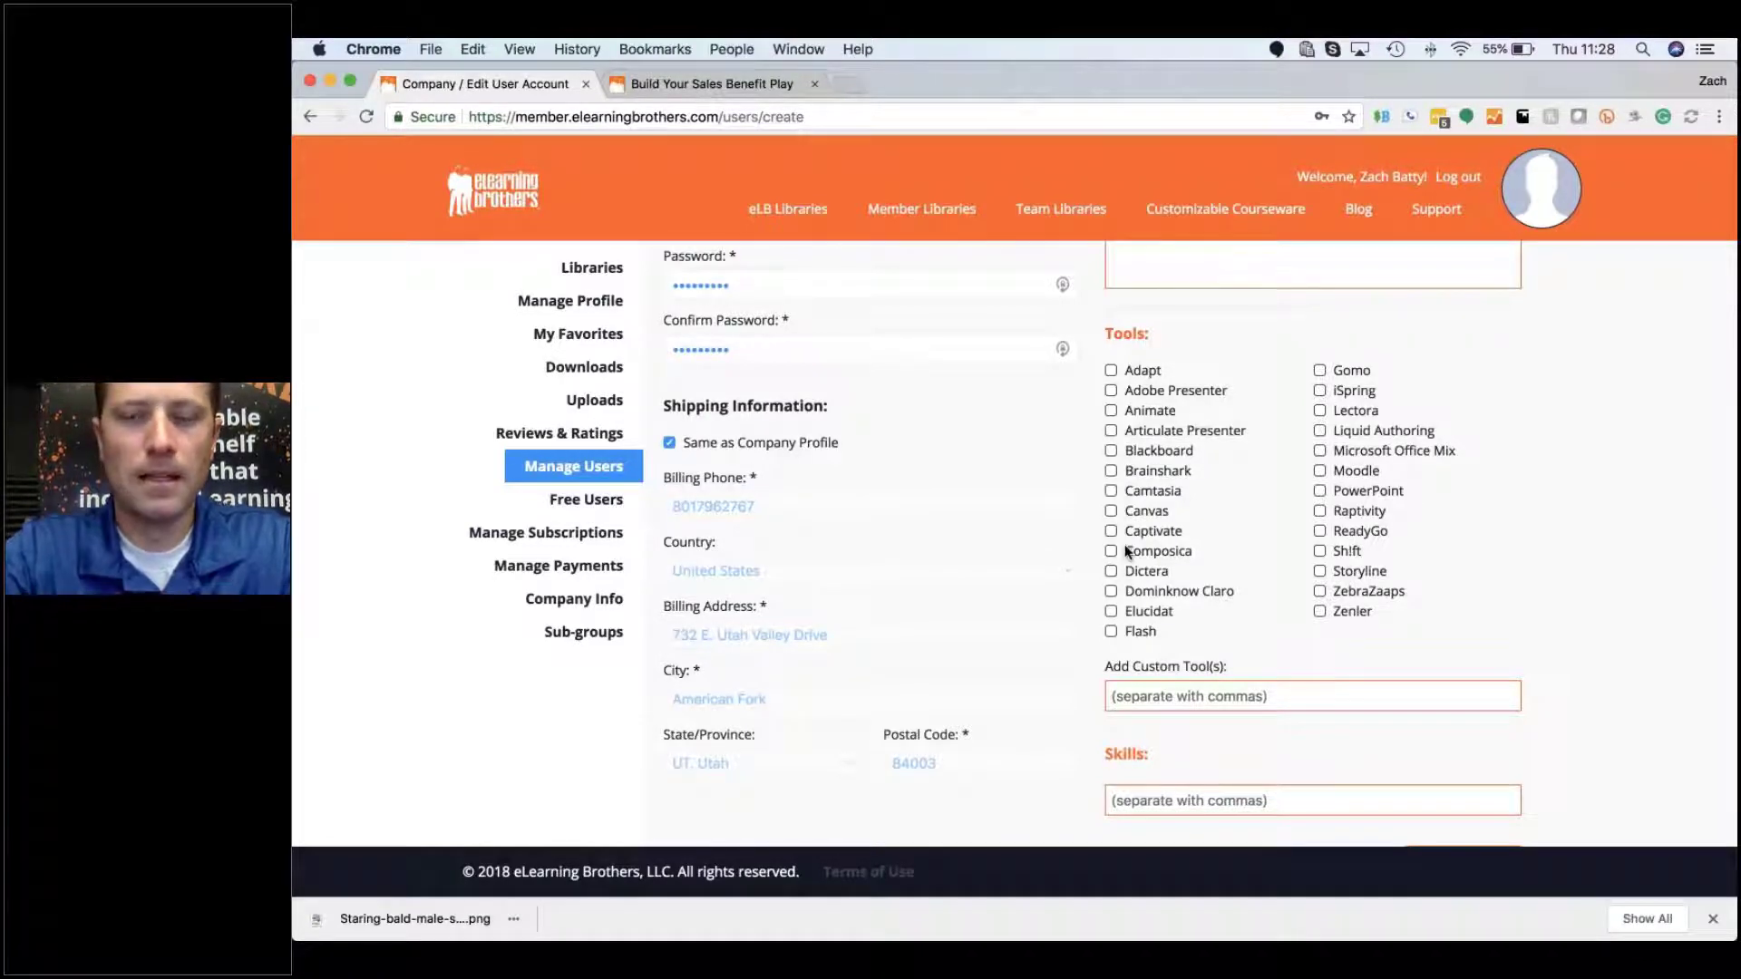
scroll(1124, 550, down, 1)
scroll(1124, 550, down, 5)
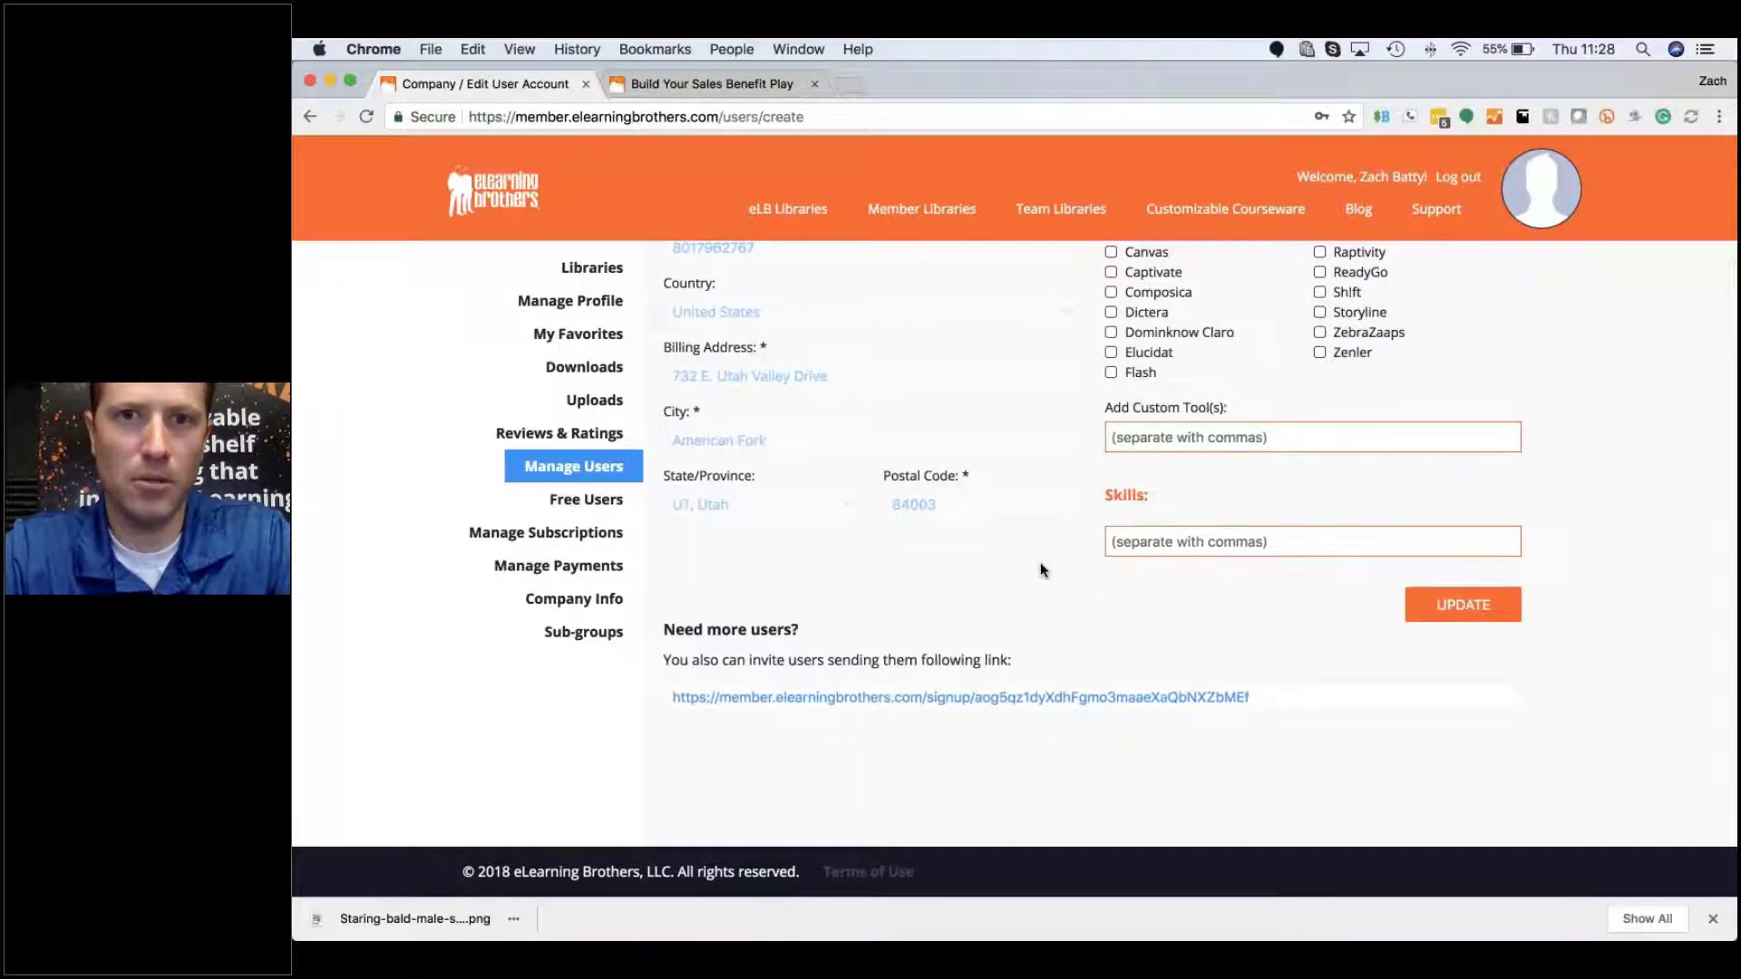
scroll(1041, 569, up, 3)
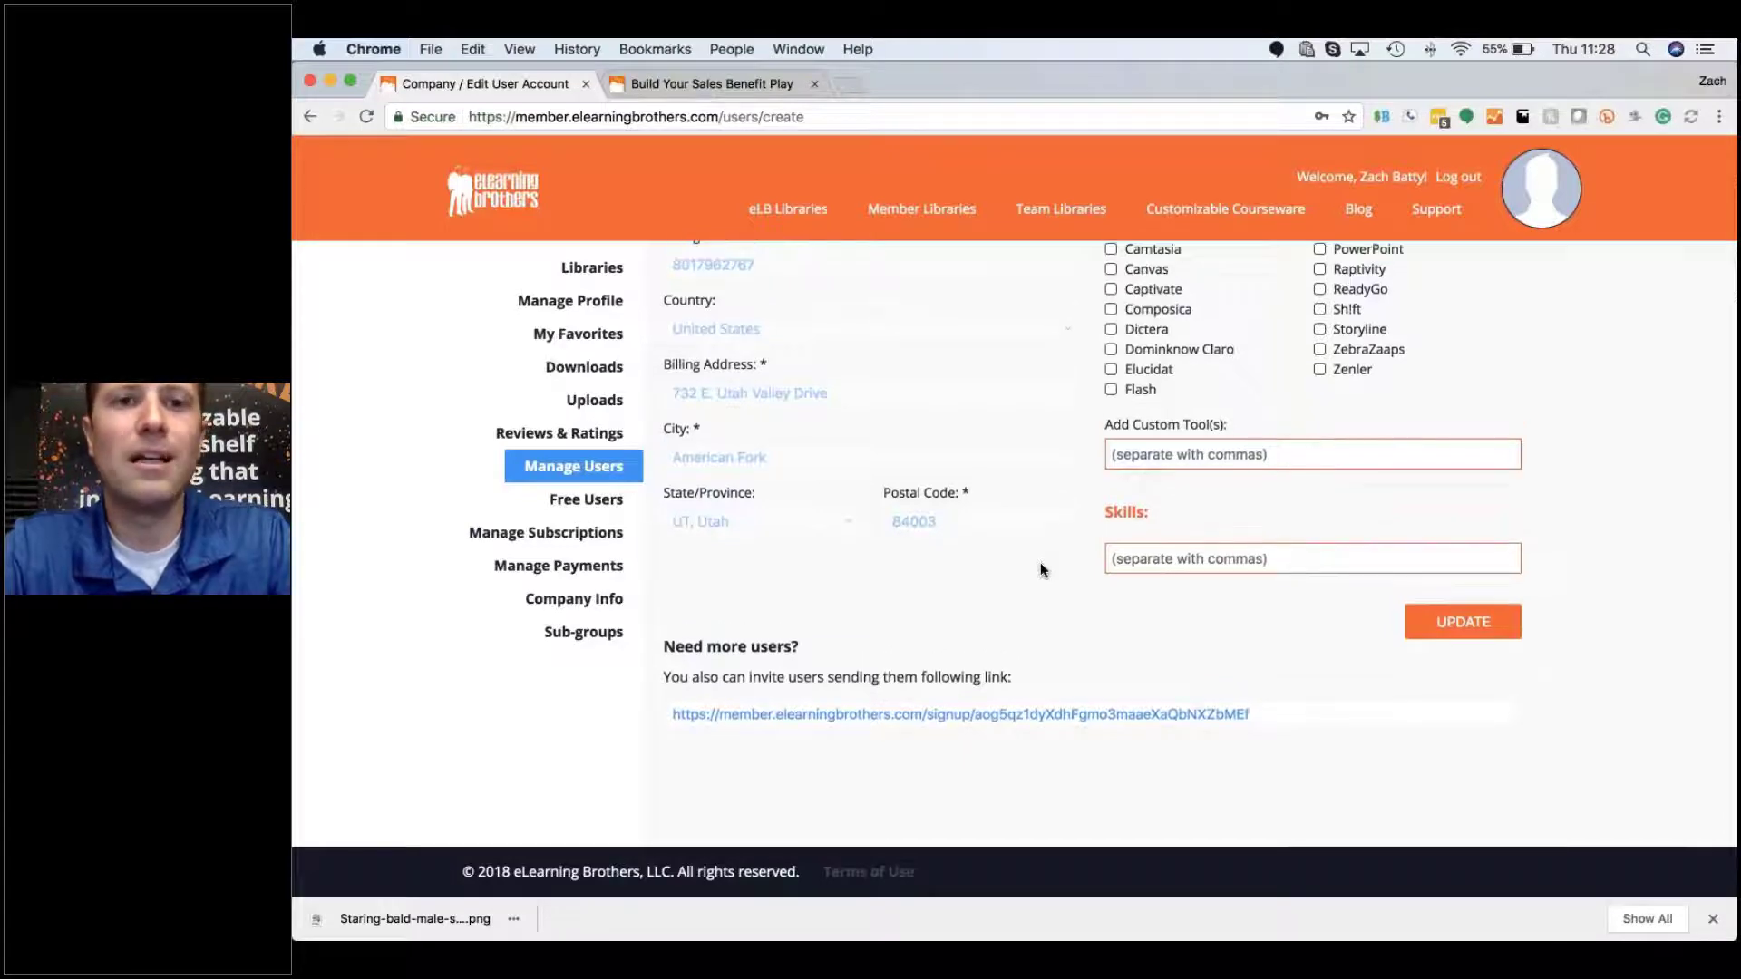
scroll(1040, 570, down, 3)
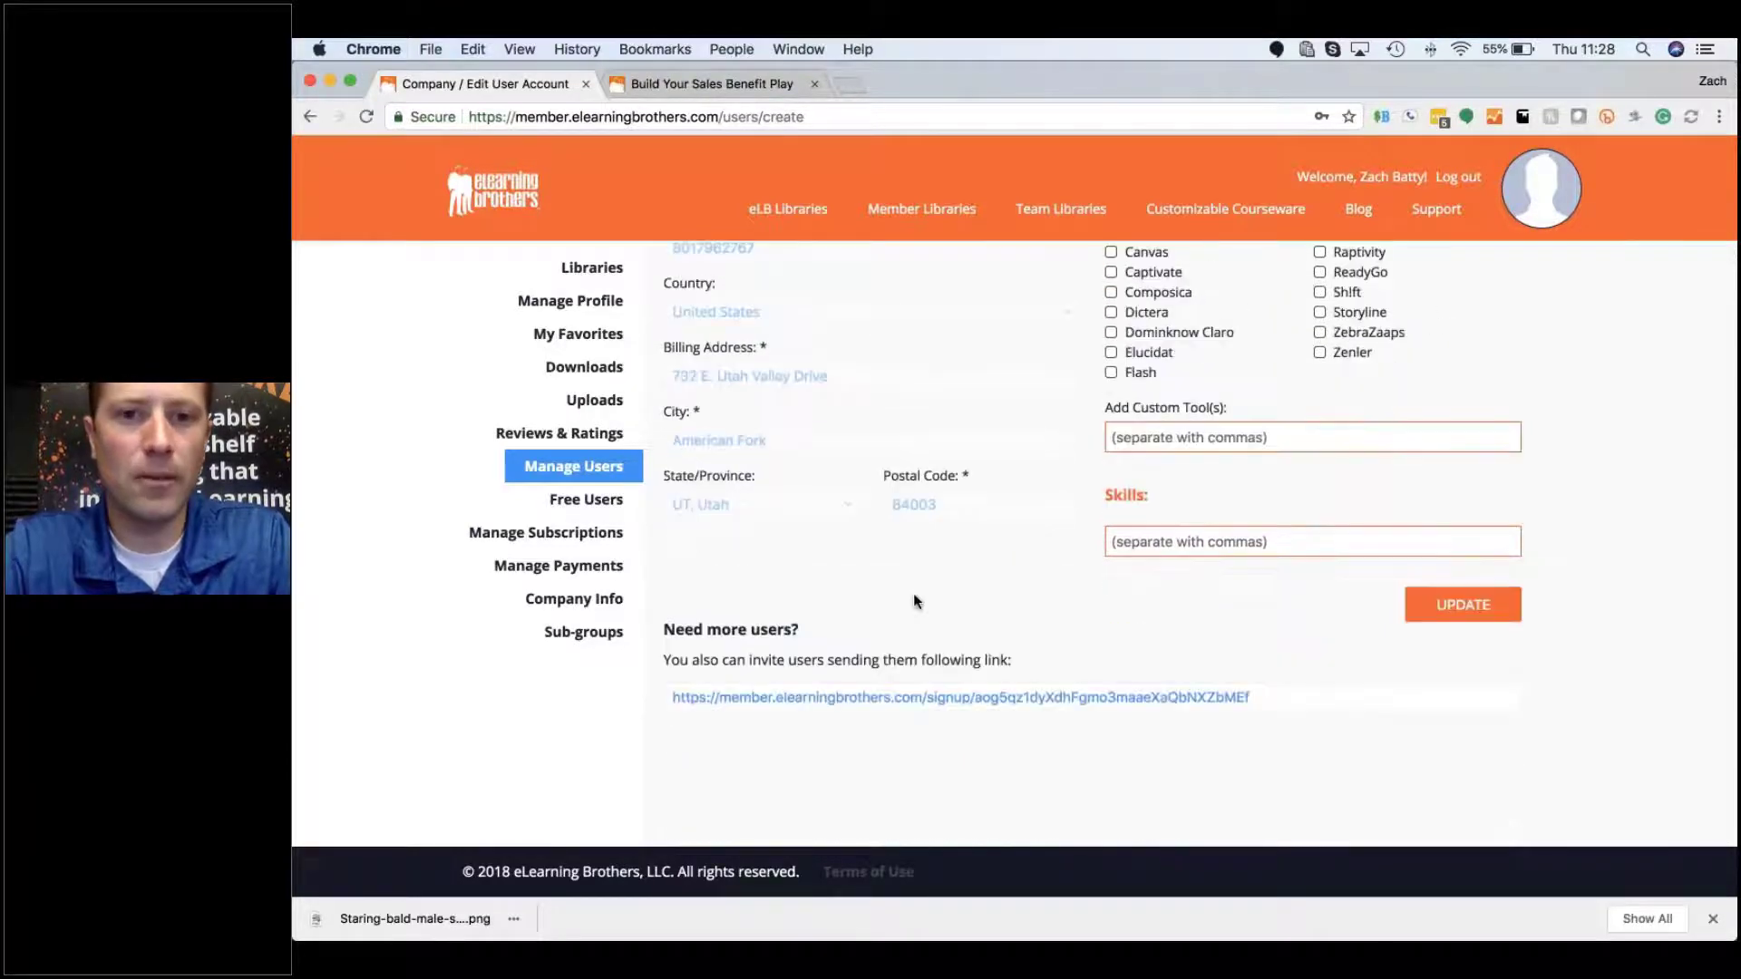
click(1266, 700)
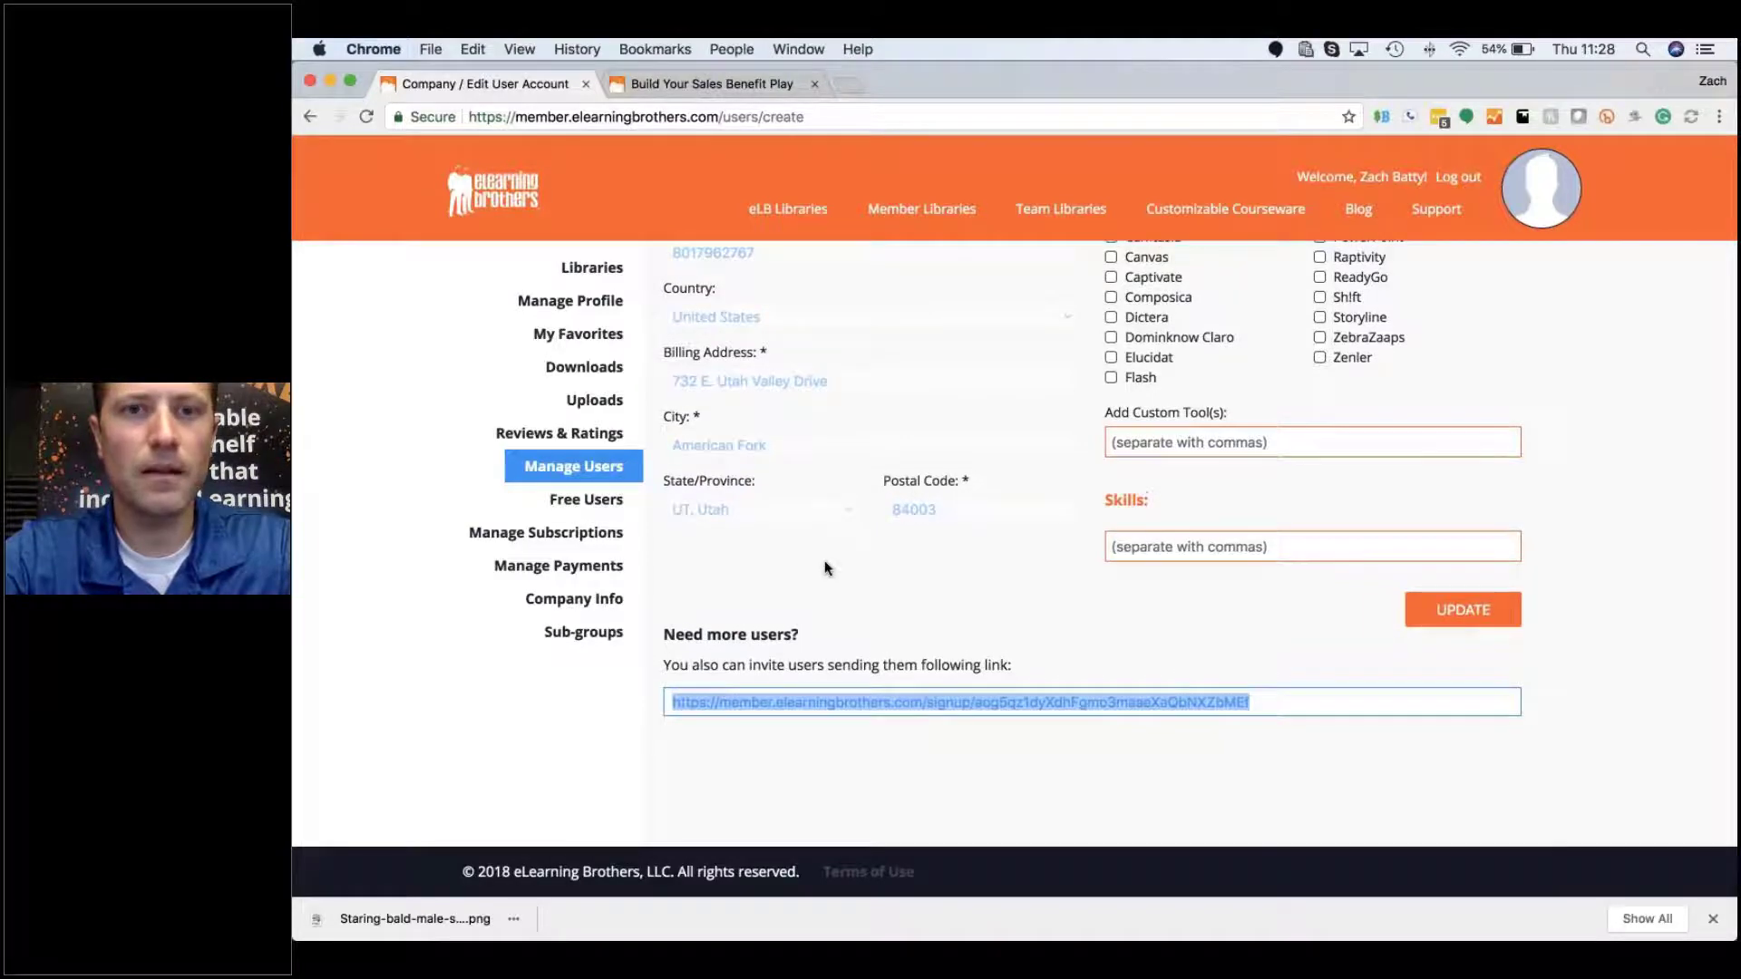
Step: Grant the new user master access and save the account with UPDATE
scroll(826, 568, up, 5)
scroll(826, 567, up, 3)
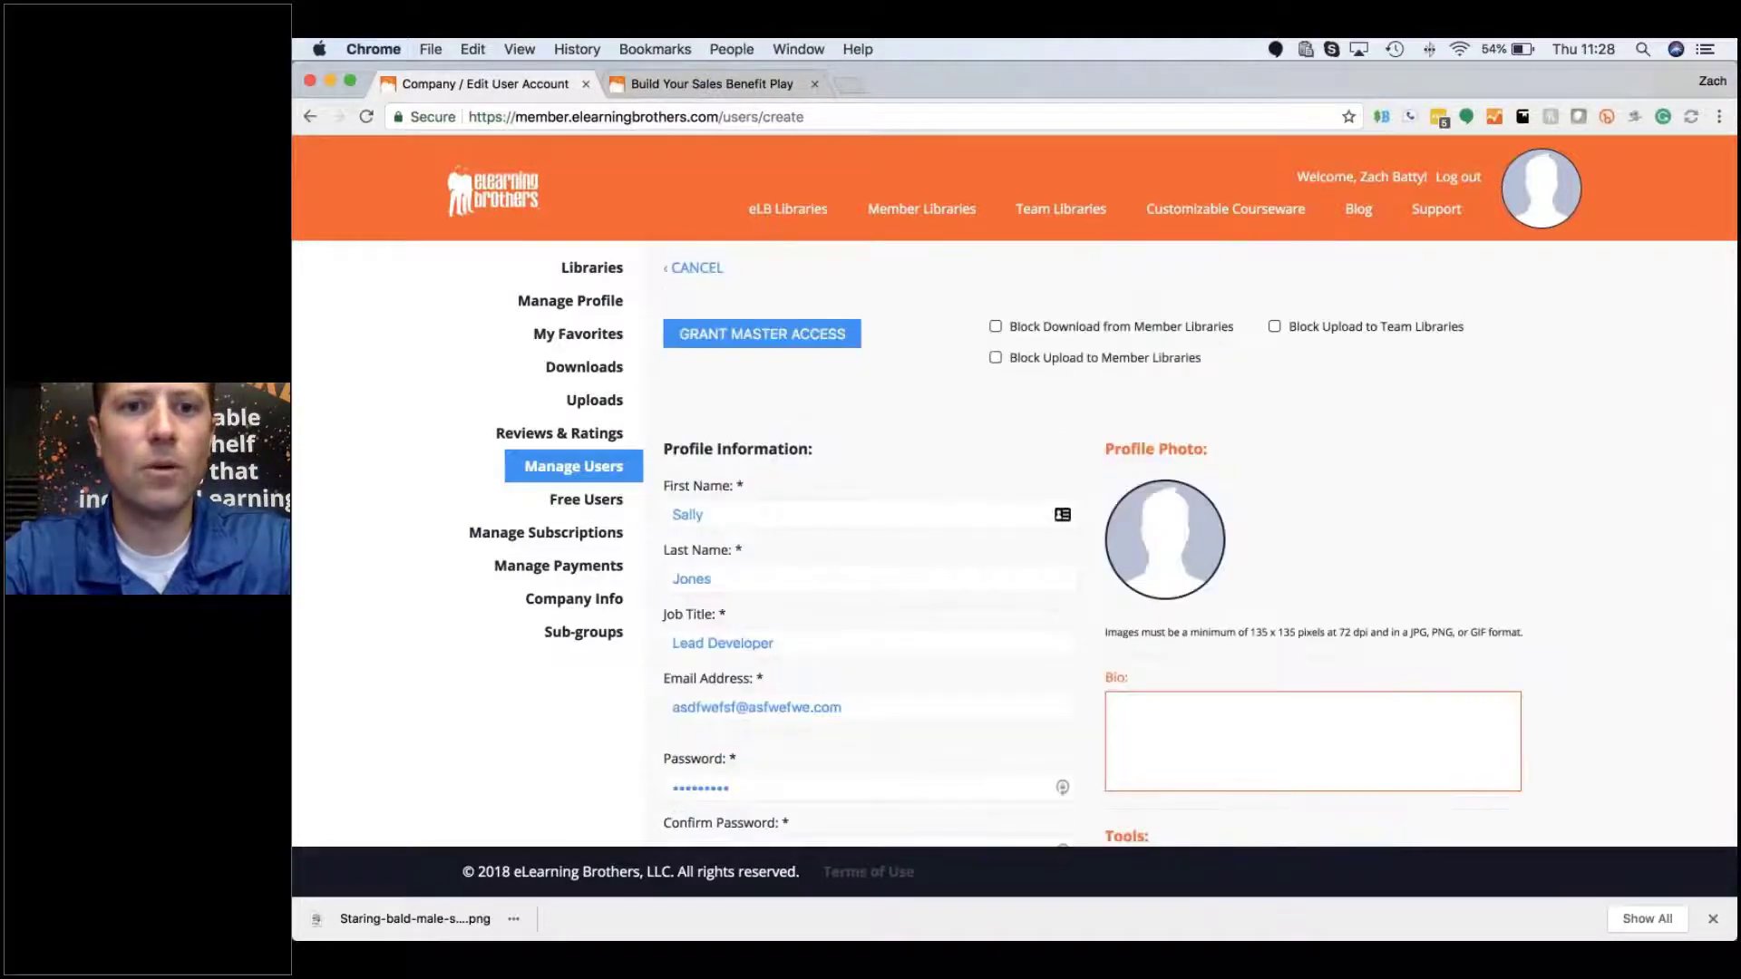
click(774, 348)
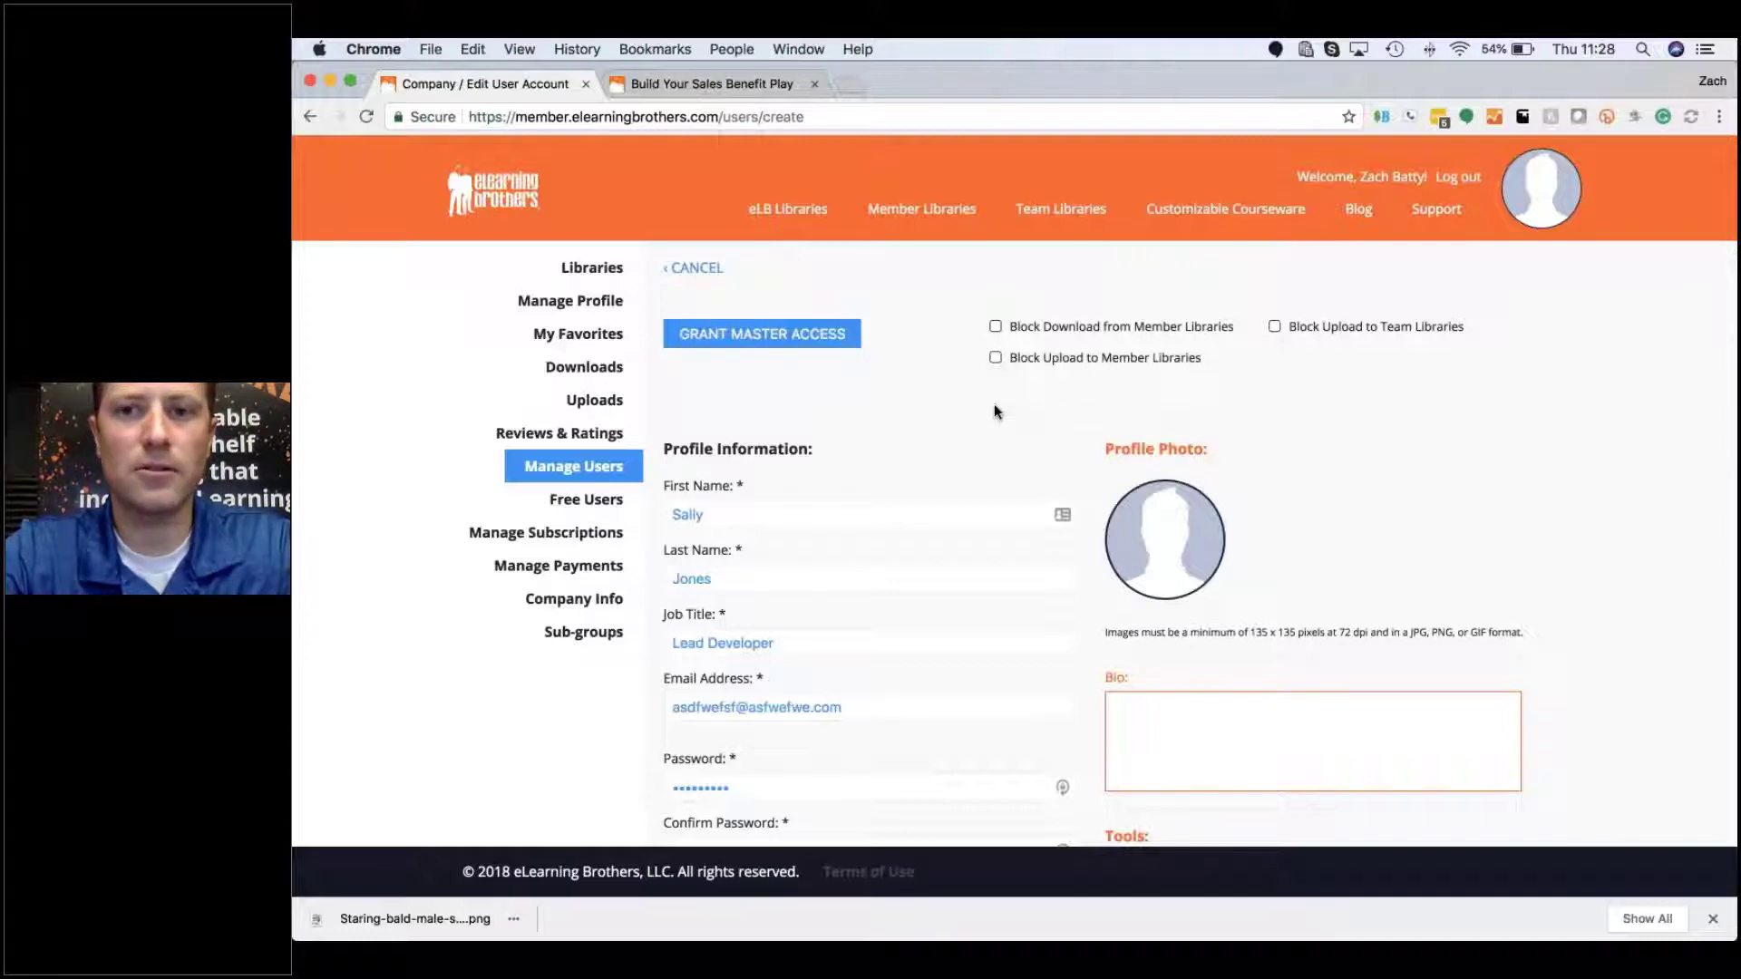
scroll(994, 404, down, 8)
click(1462, 605)
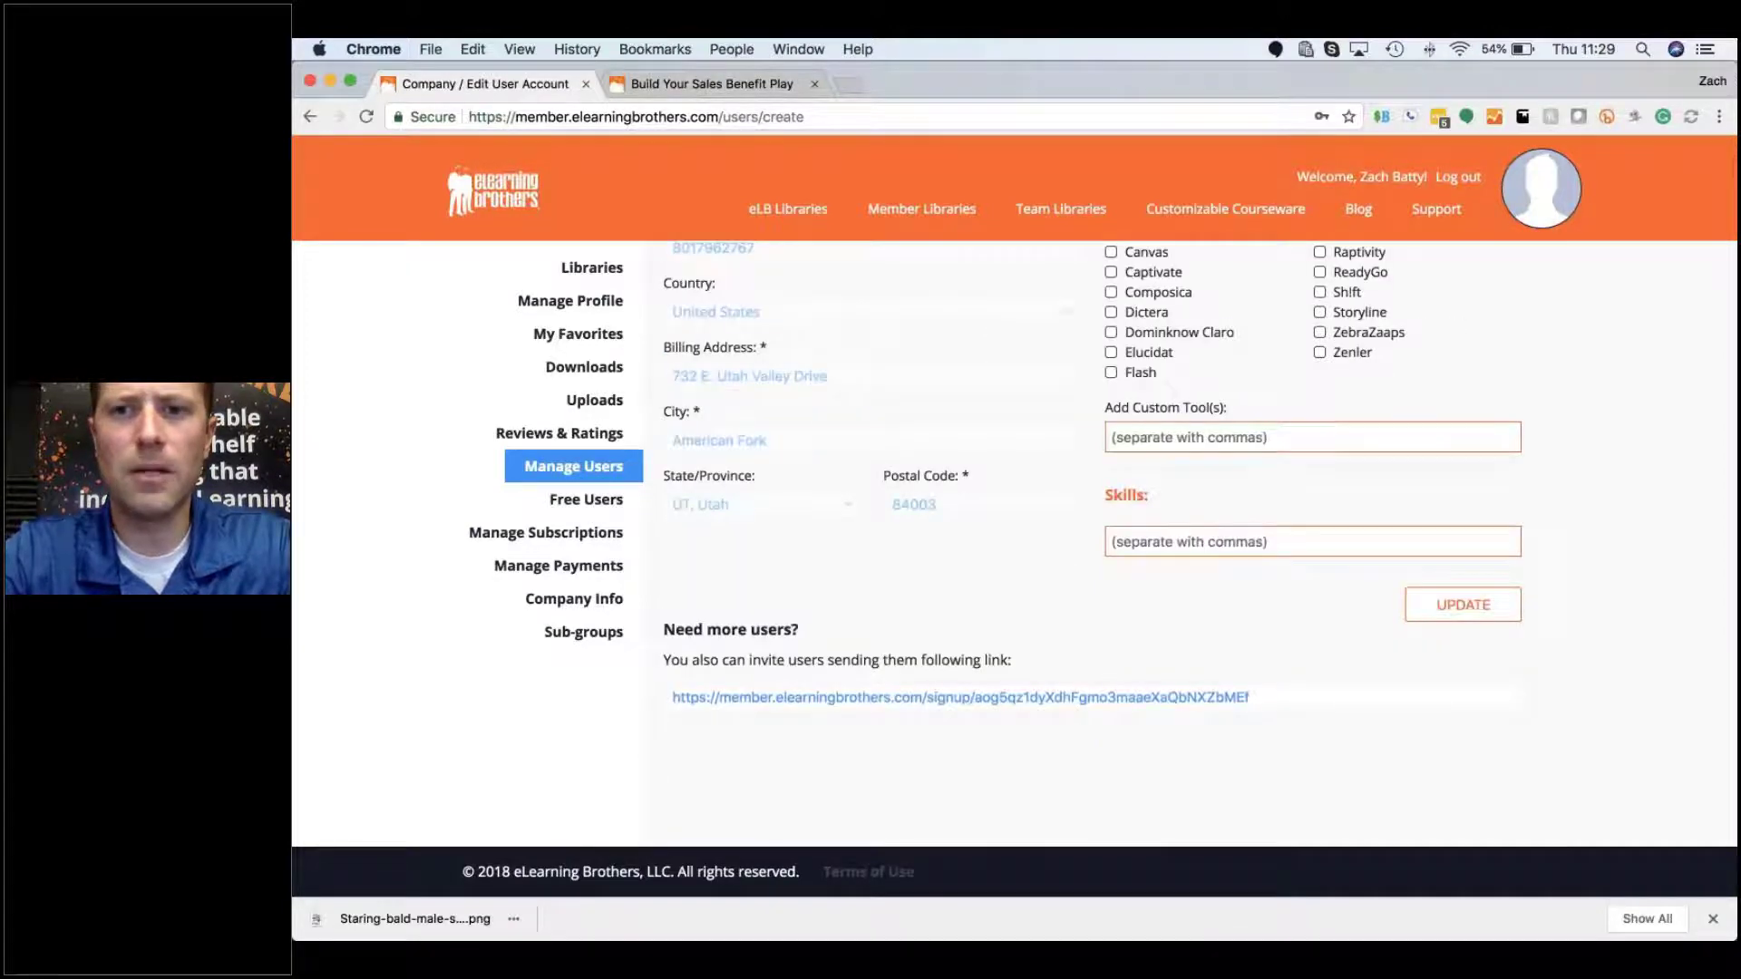
click(1179, 465)
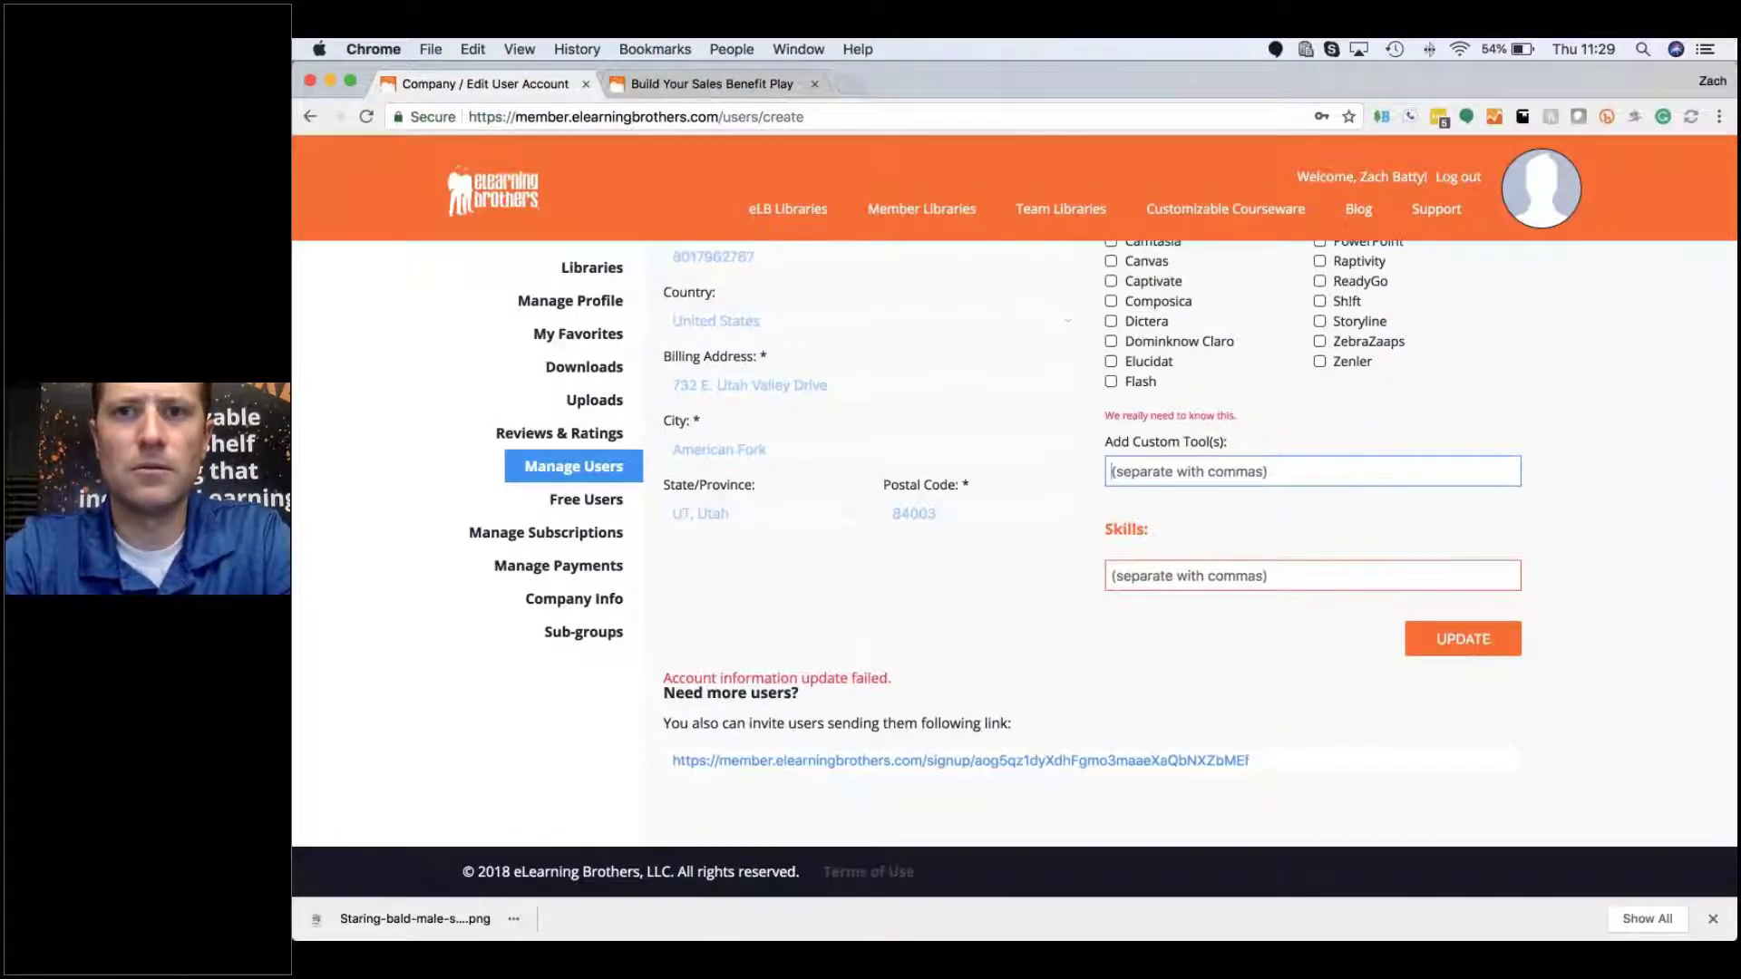
scroll(1170, 499, up, 3)
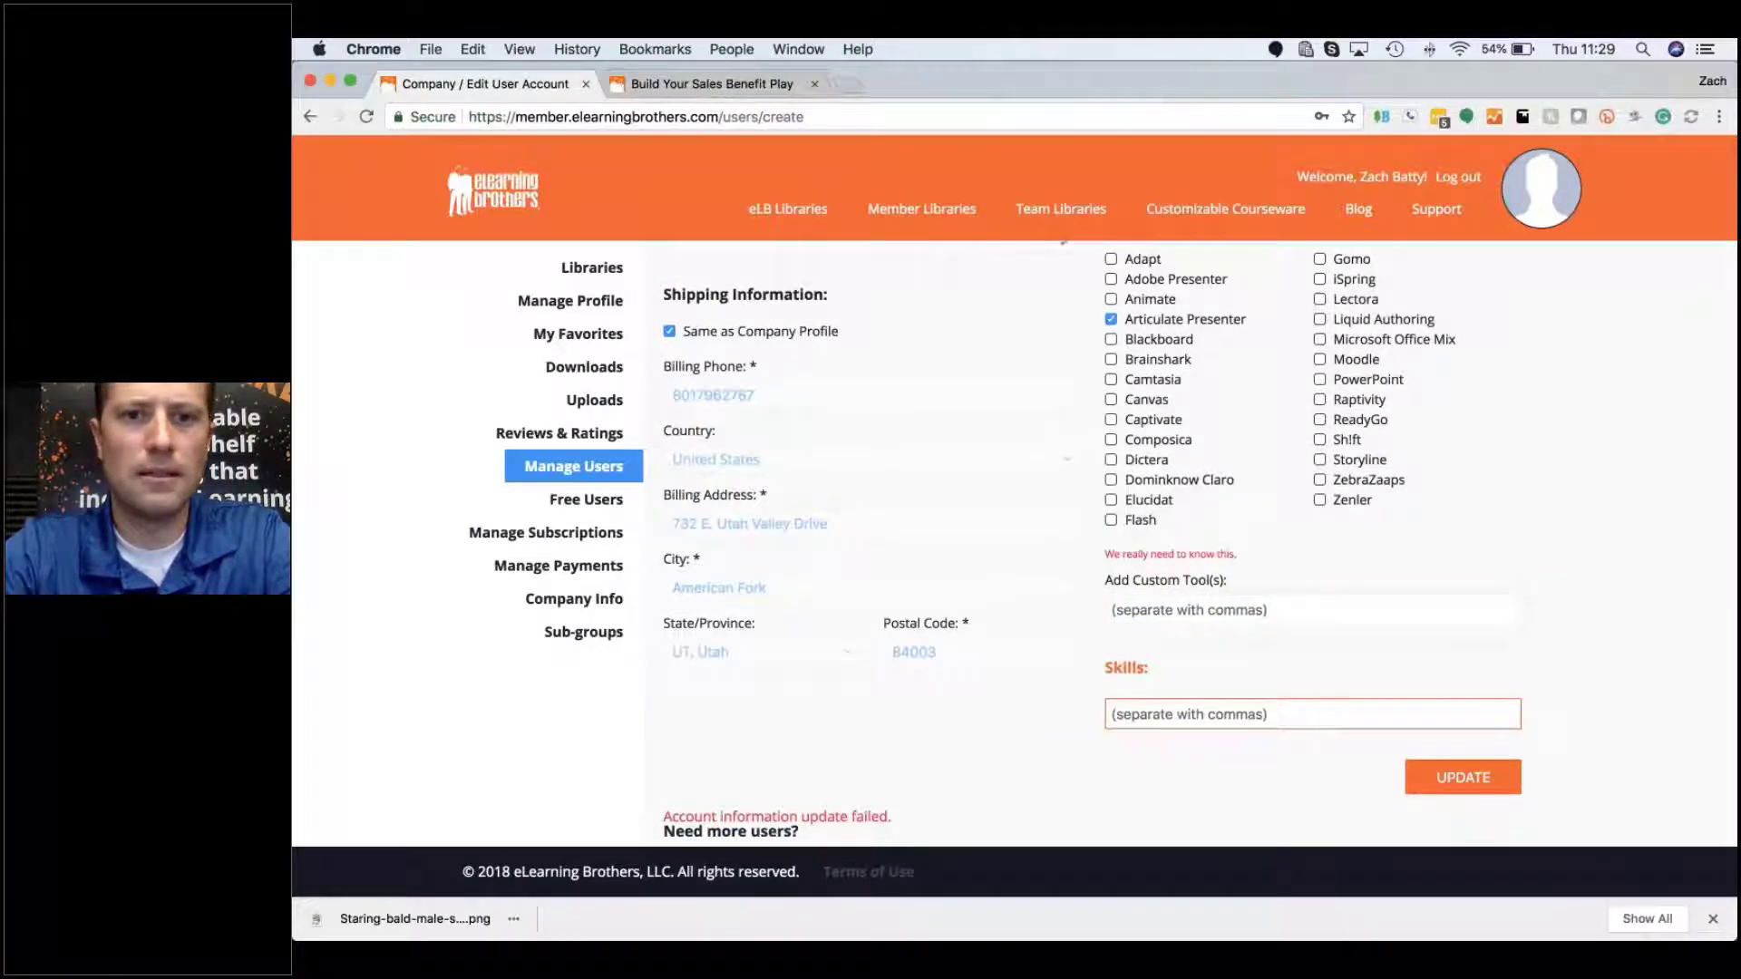
scroll(1011, 544, up, 5)
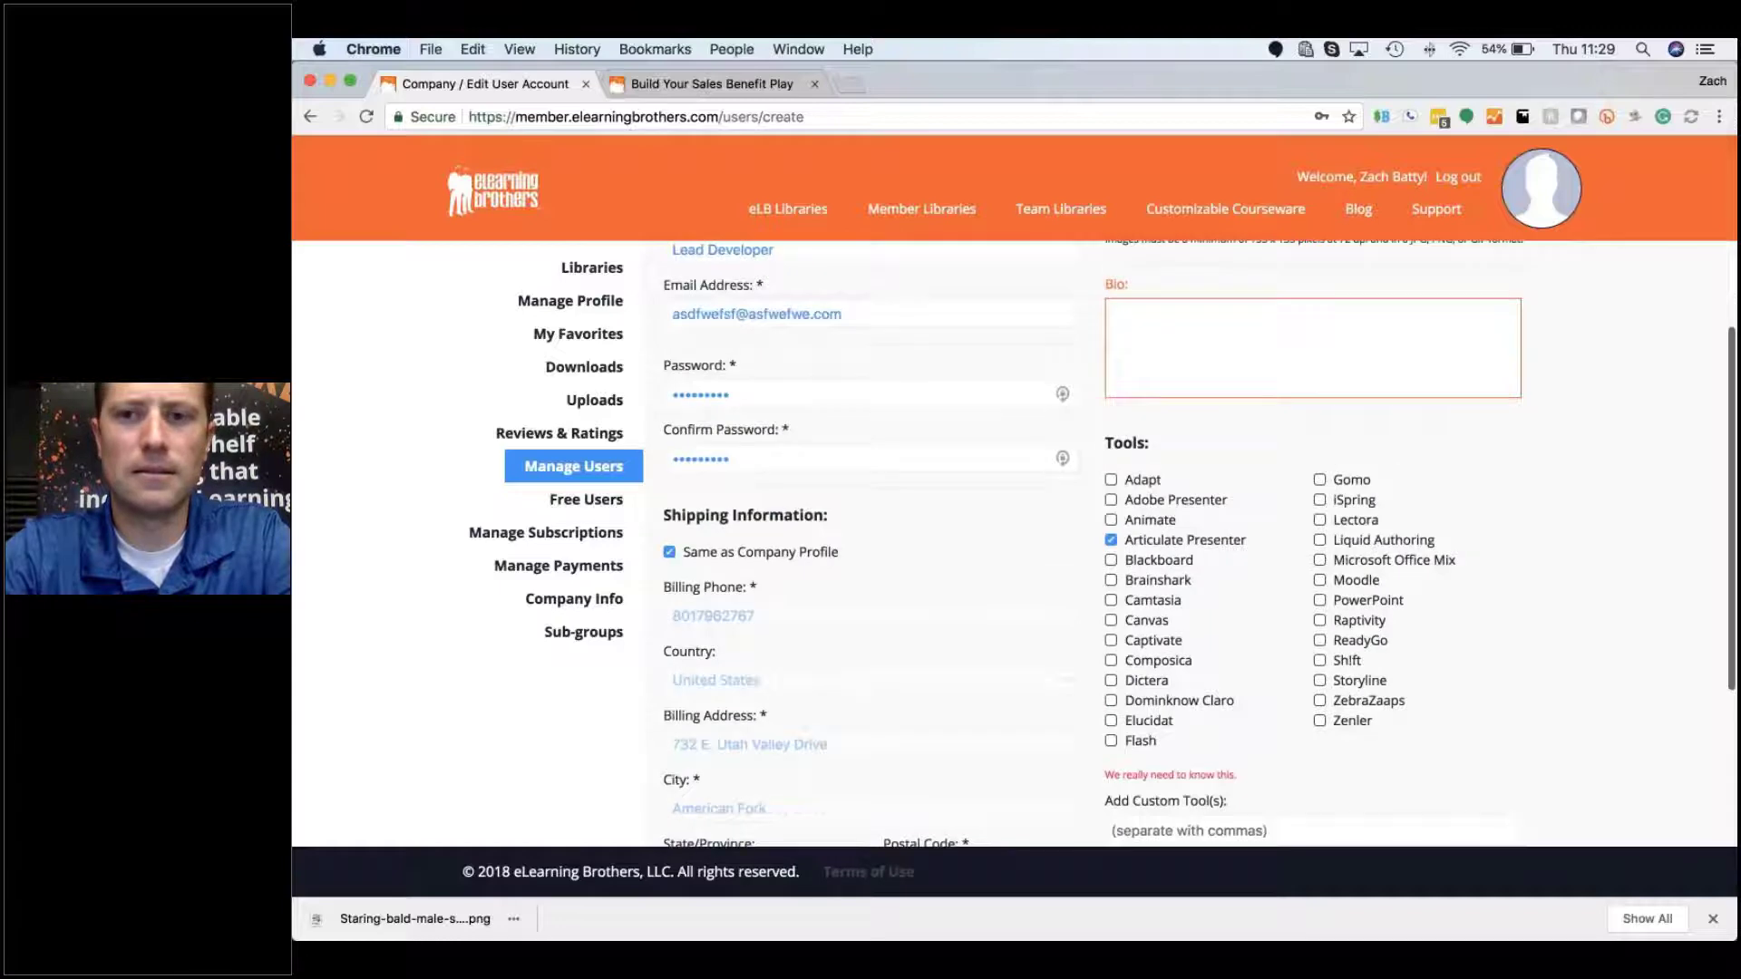
scroll(1093, 544, up, 1)
scroll(1092, 544, down, 7)
click(1462, 730)
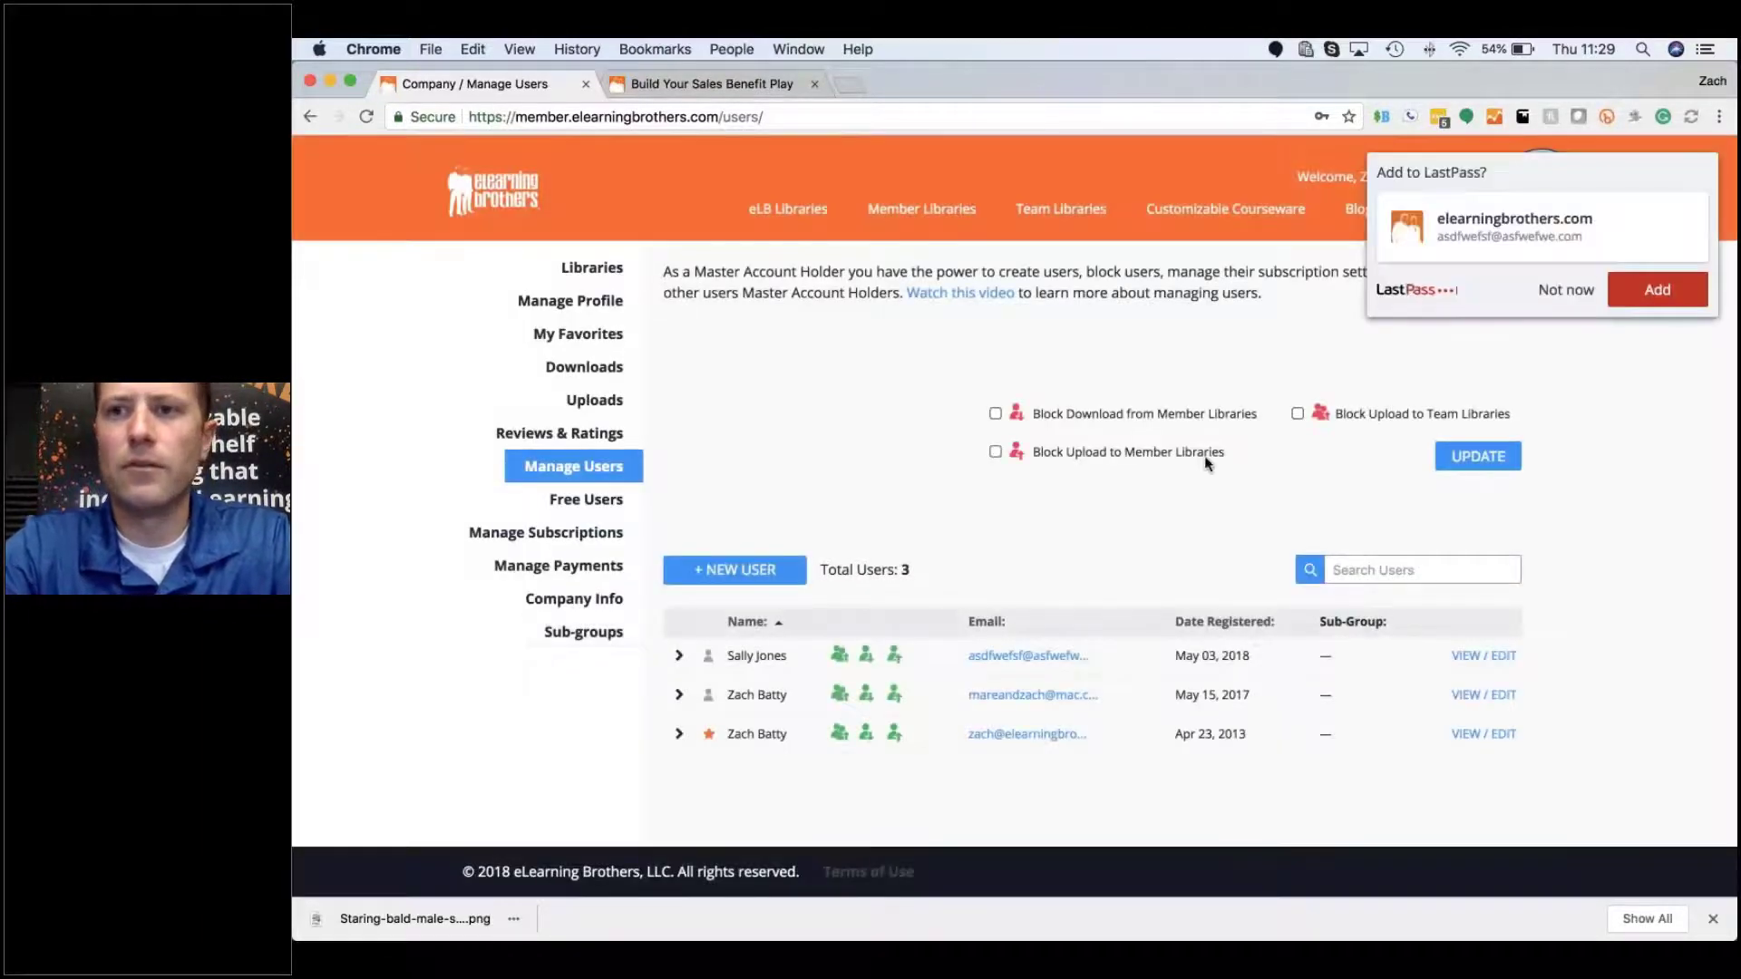
Step: Decline the LastPass prompt, inspect a user's VIEW / EDIT page, and go BACK to Manage Users
click(1552, 296)
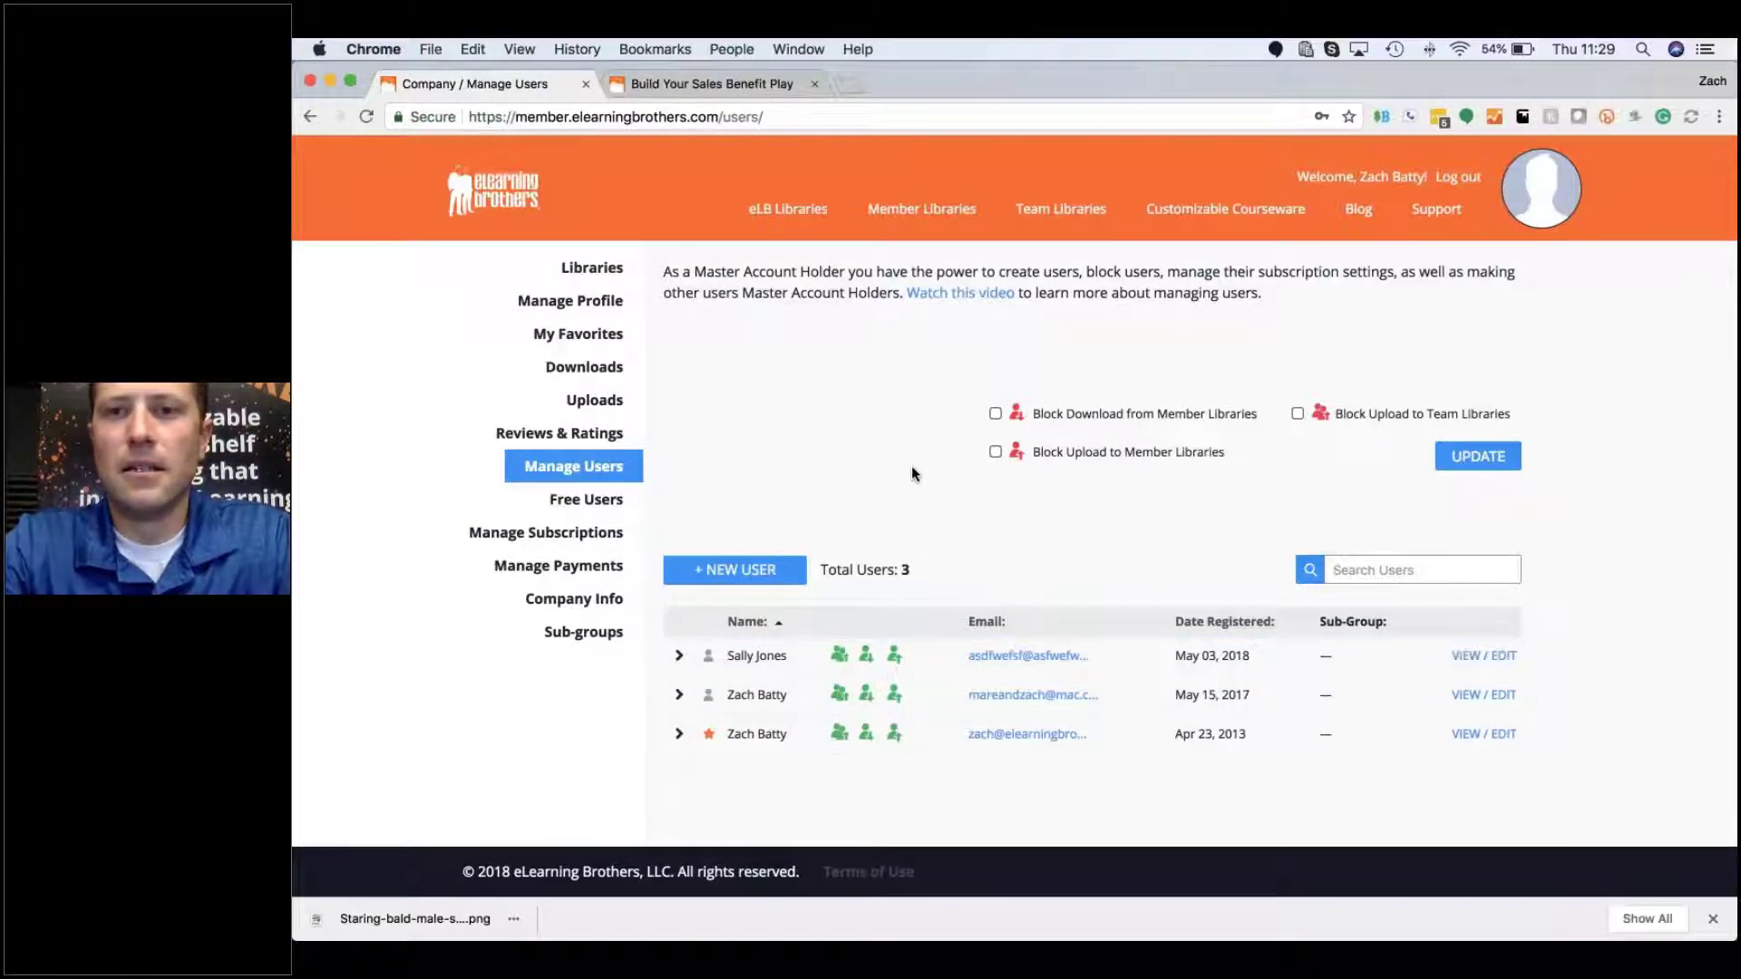
scroll(911, 472, up, 1)
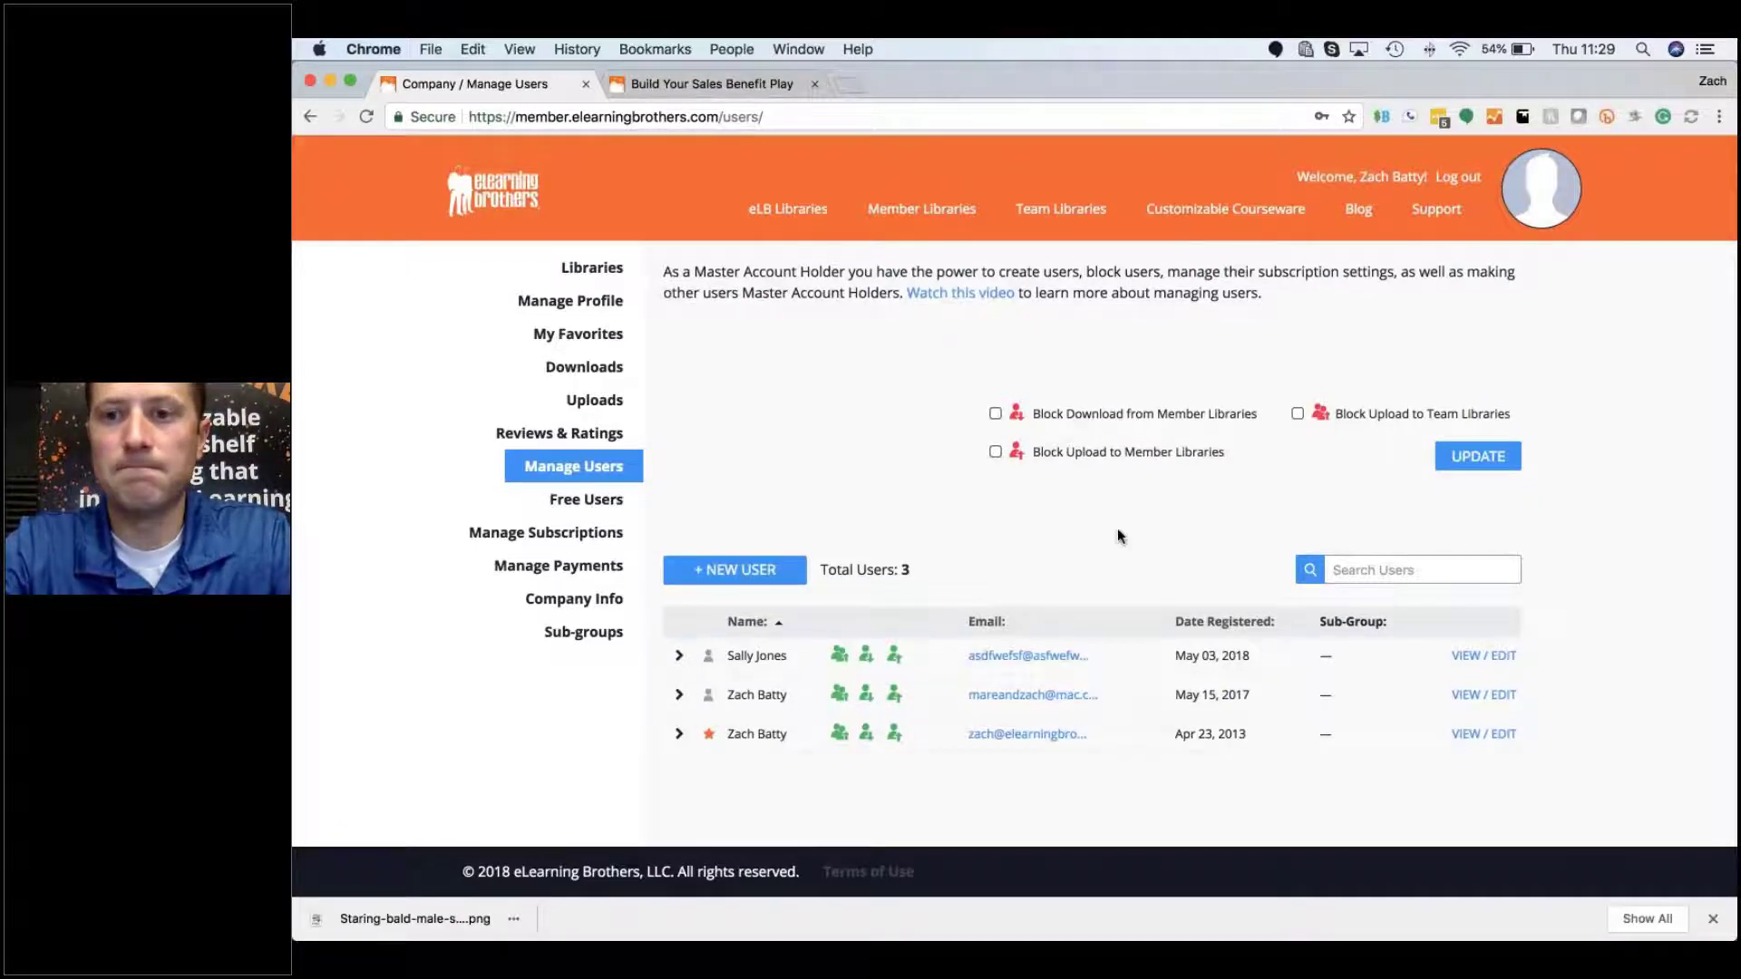
click(1483, 697)
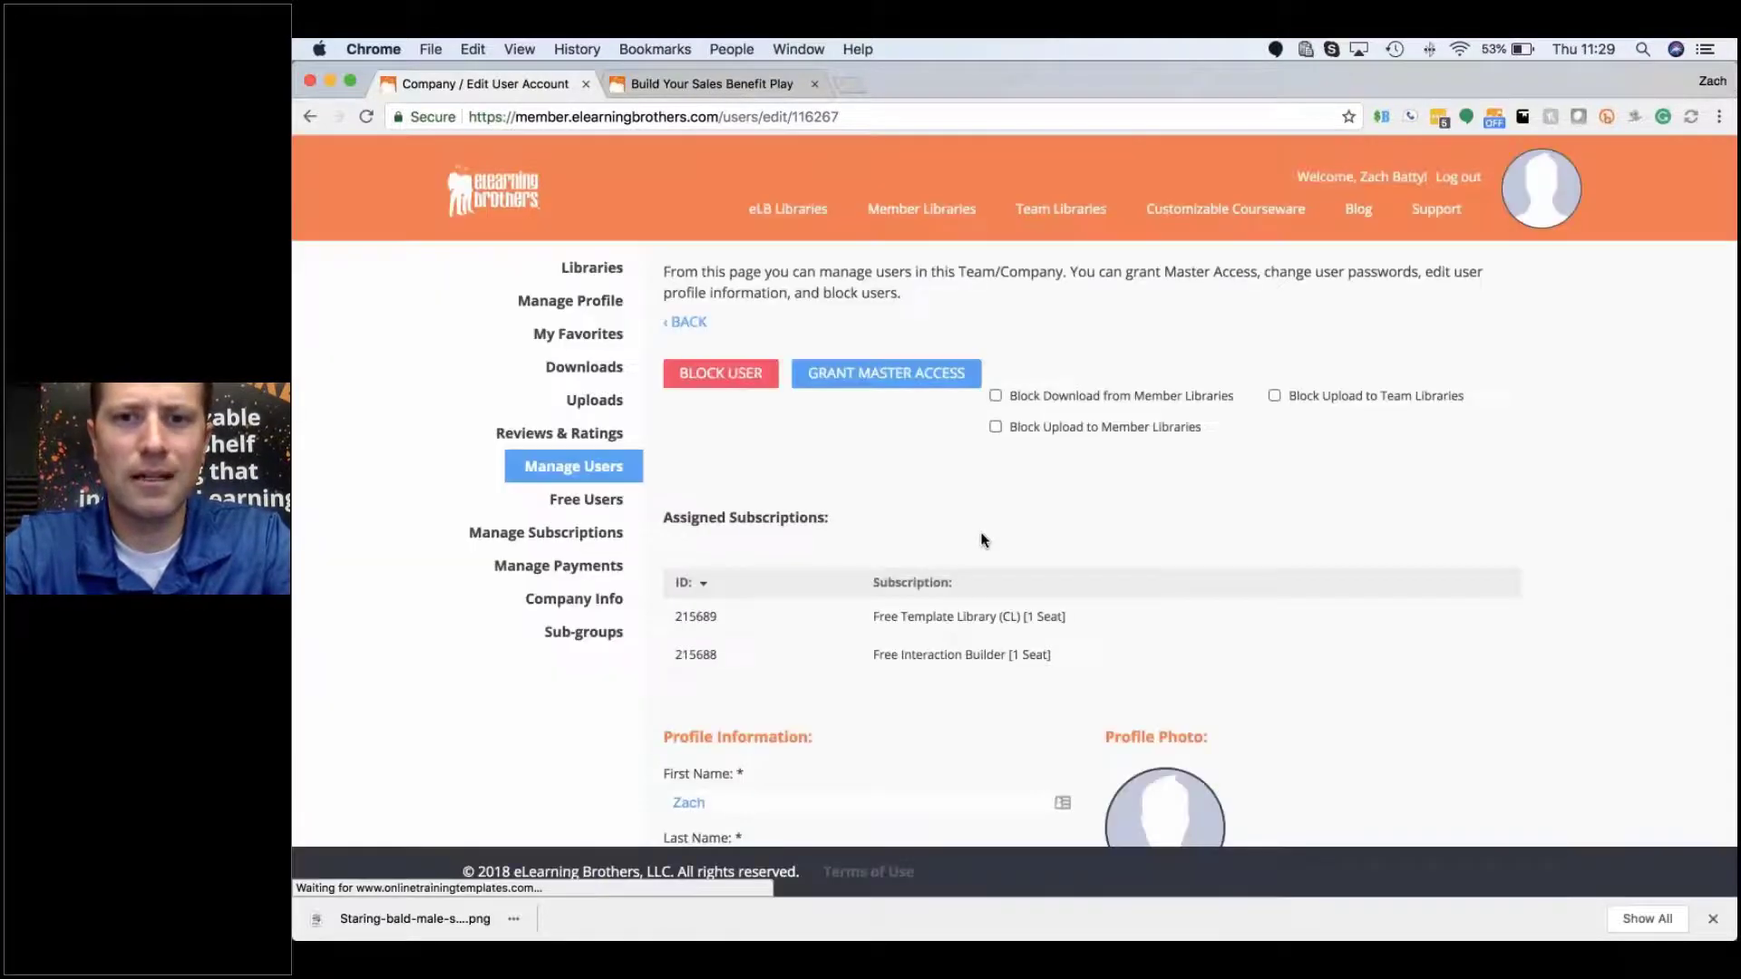
scroll(981, 540, down, 6)
scroll(981, 540, down, 4)
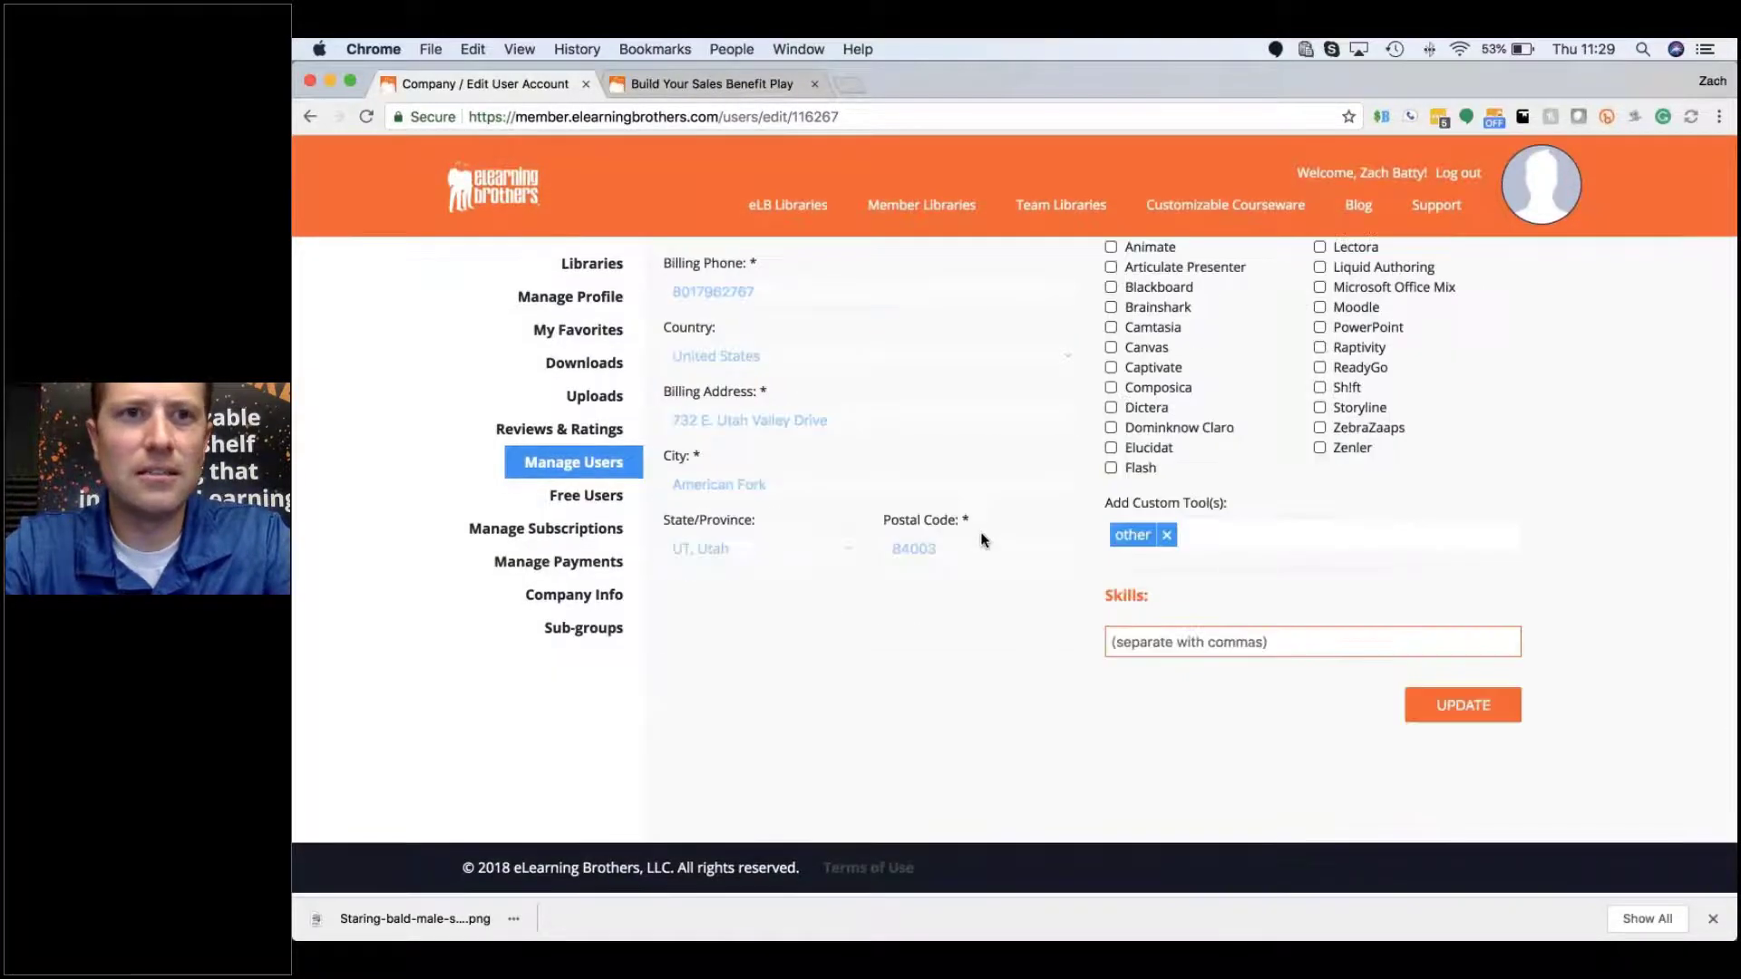
scroll(981, 540, up, 10)
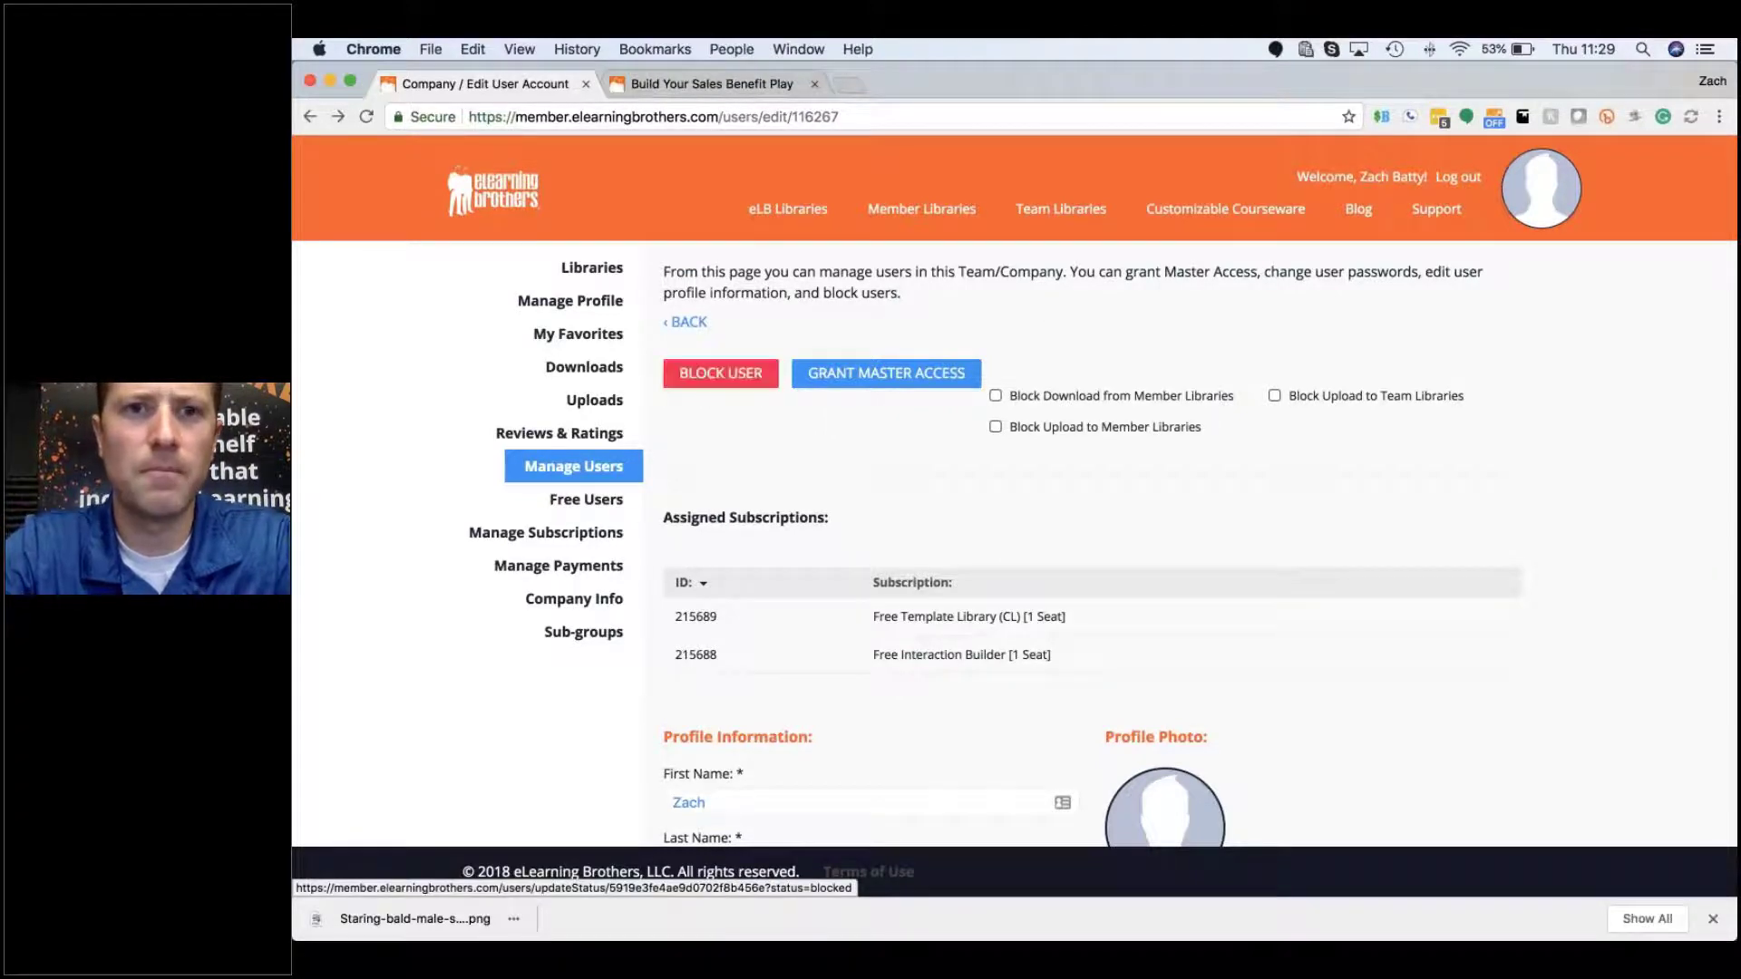
click(689, 323)
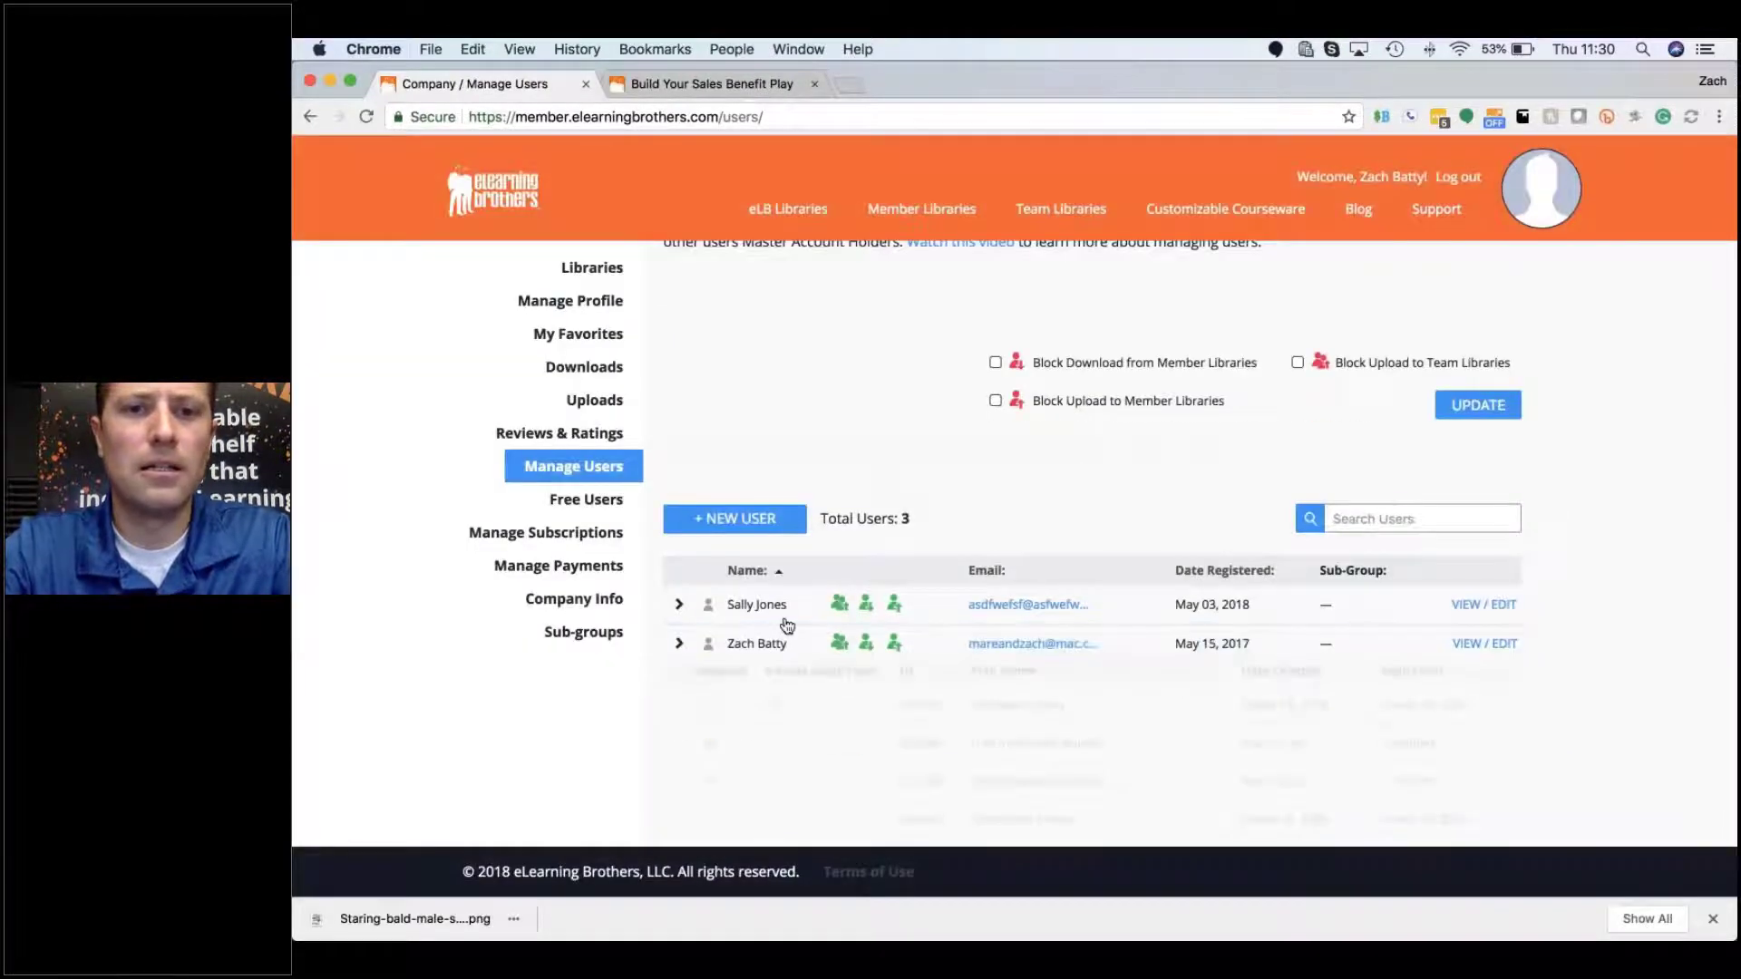
Step: Uncheck Template Library and Stock Asset Library for the account holder, leaving both seats 0/1 used
click(680, 644)
scroll(681, 645, down, 2)
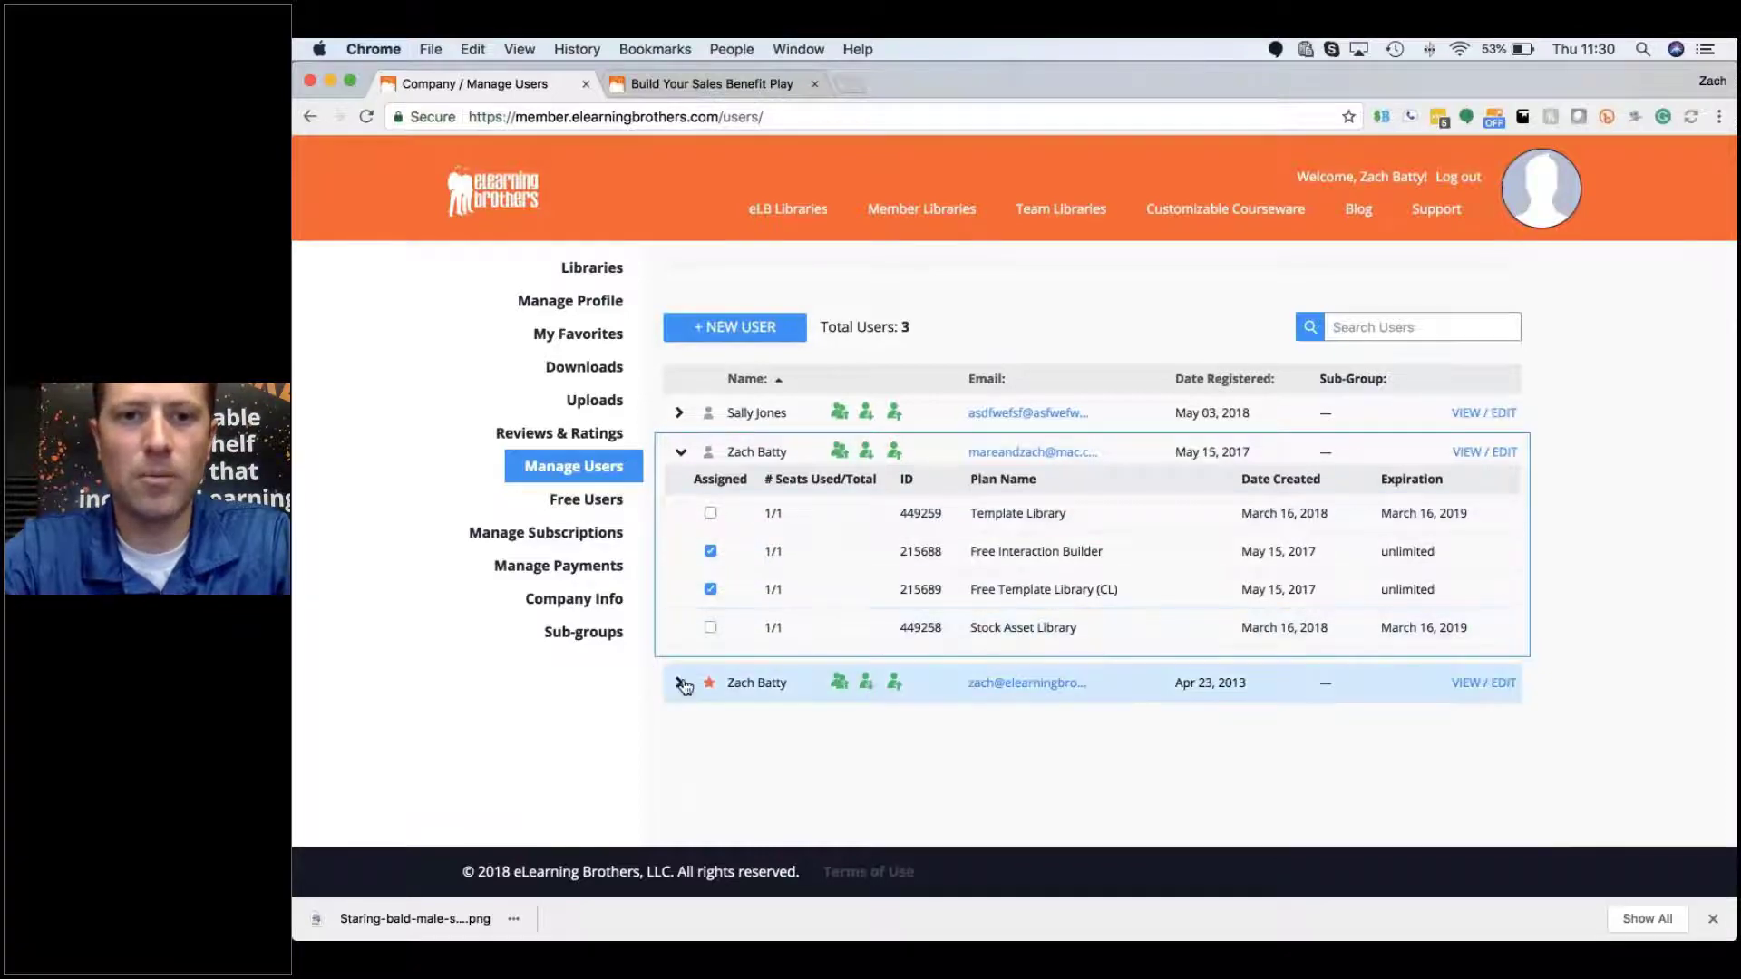
click(711, 682)
scroll(779, 599, down, 3)
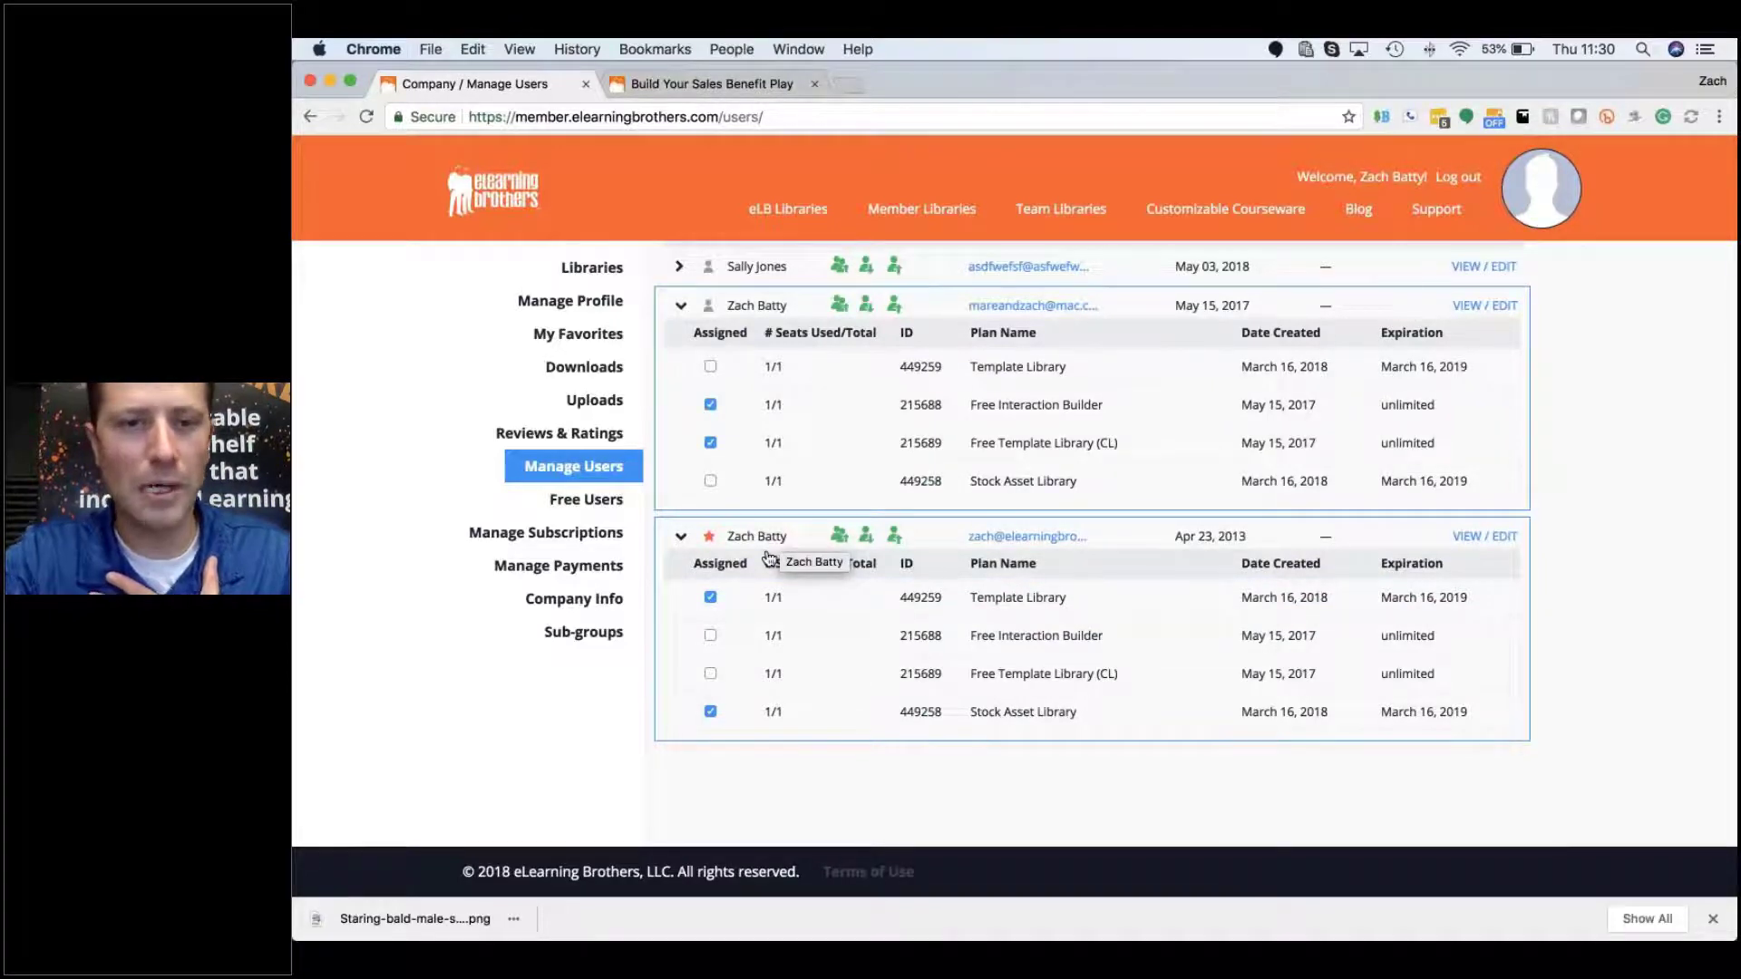
click(710, 596)
click(710, 709)
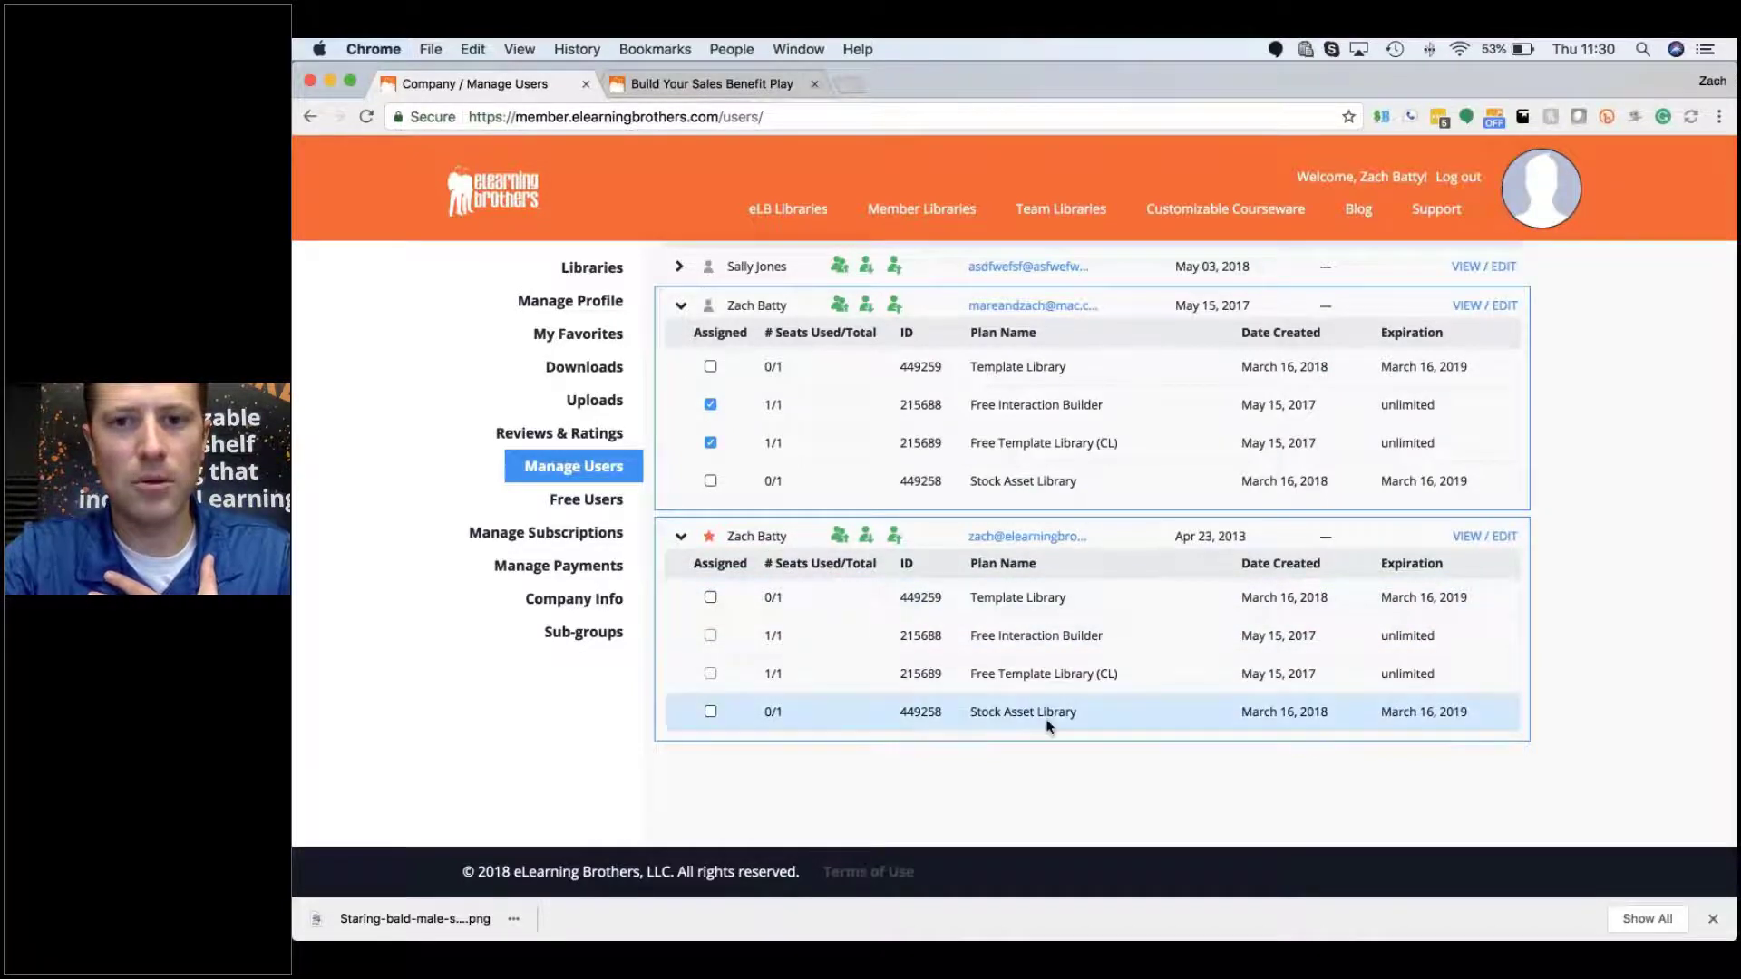
scroll(925, 459, up, 1)
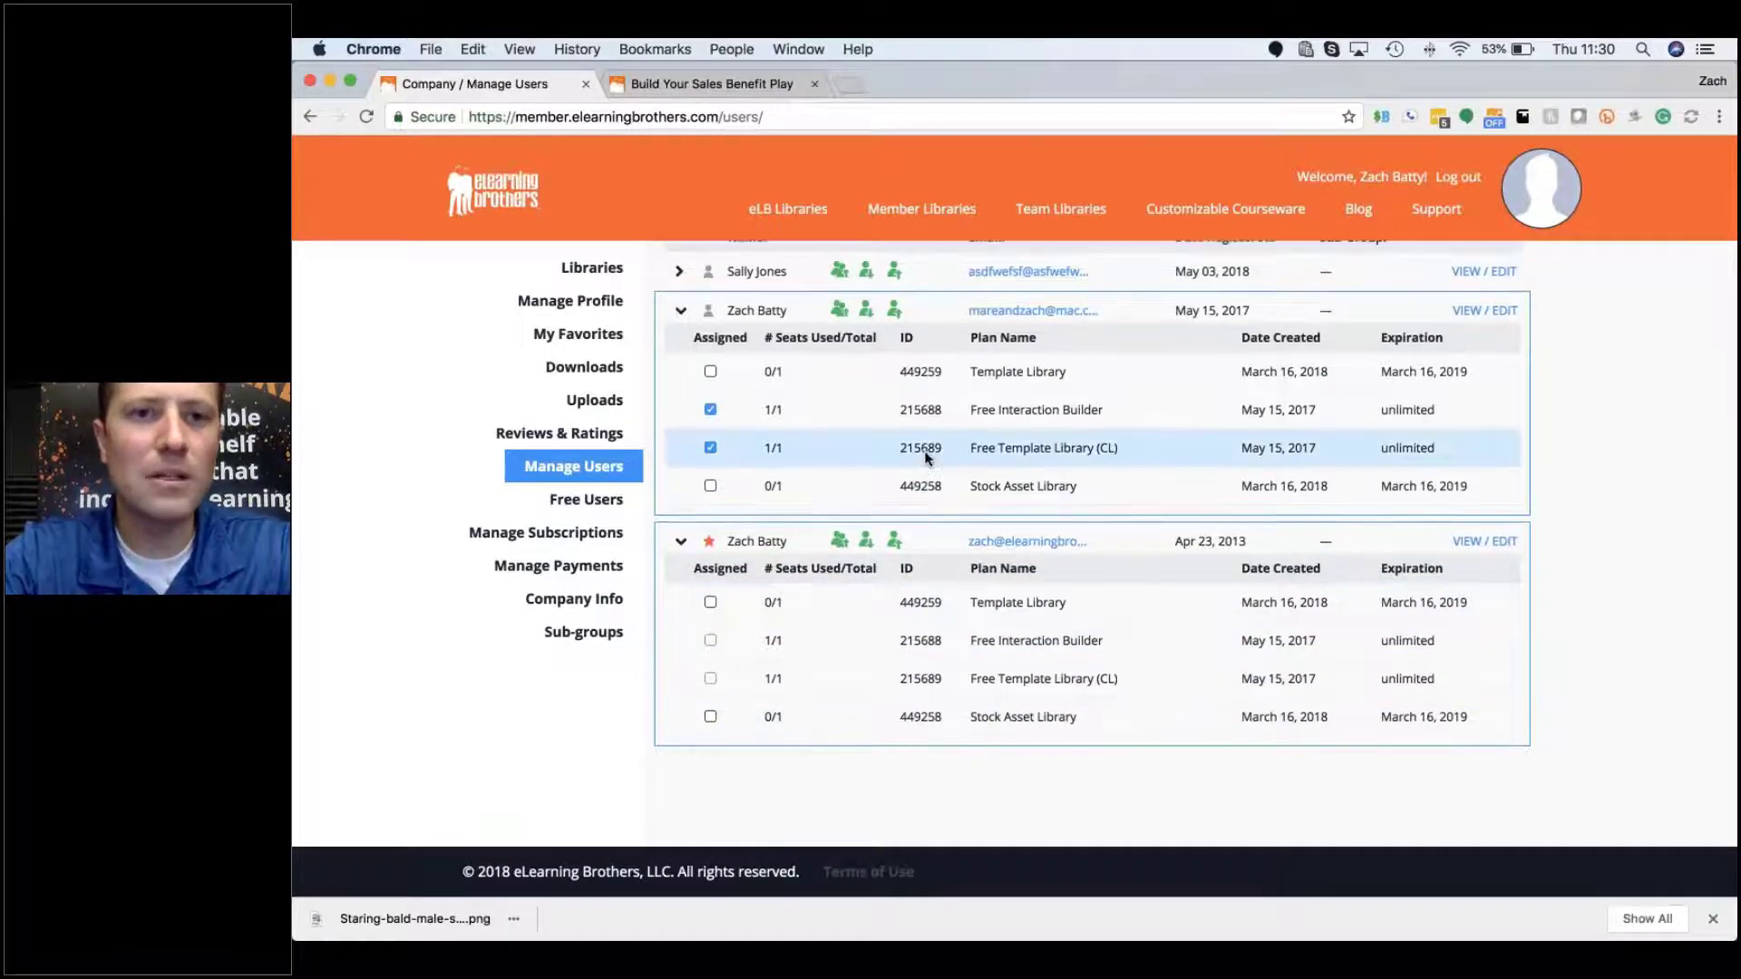
Step: Check Template Library and Stock Asset Library for the new user
scroll(925, 459, up, 3)
click(681, 378)
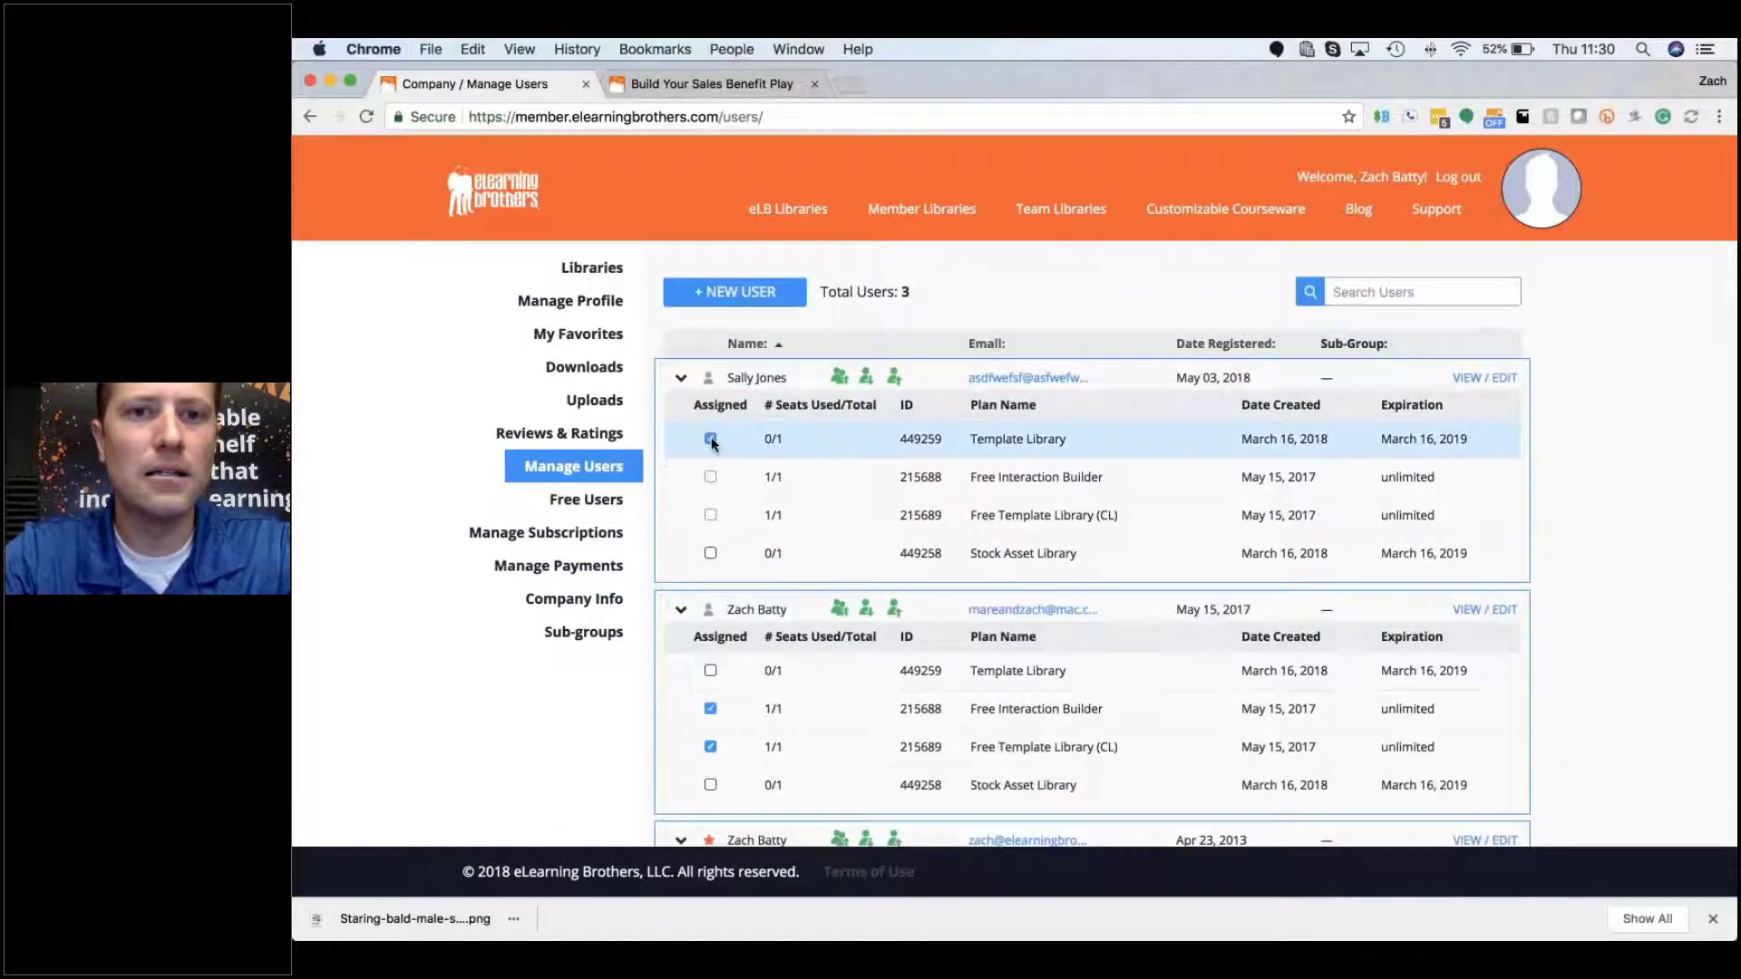
click(710, 439)
click(710, 555)
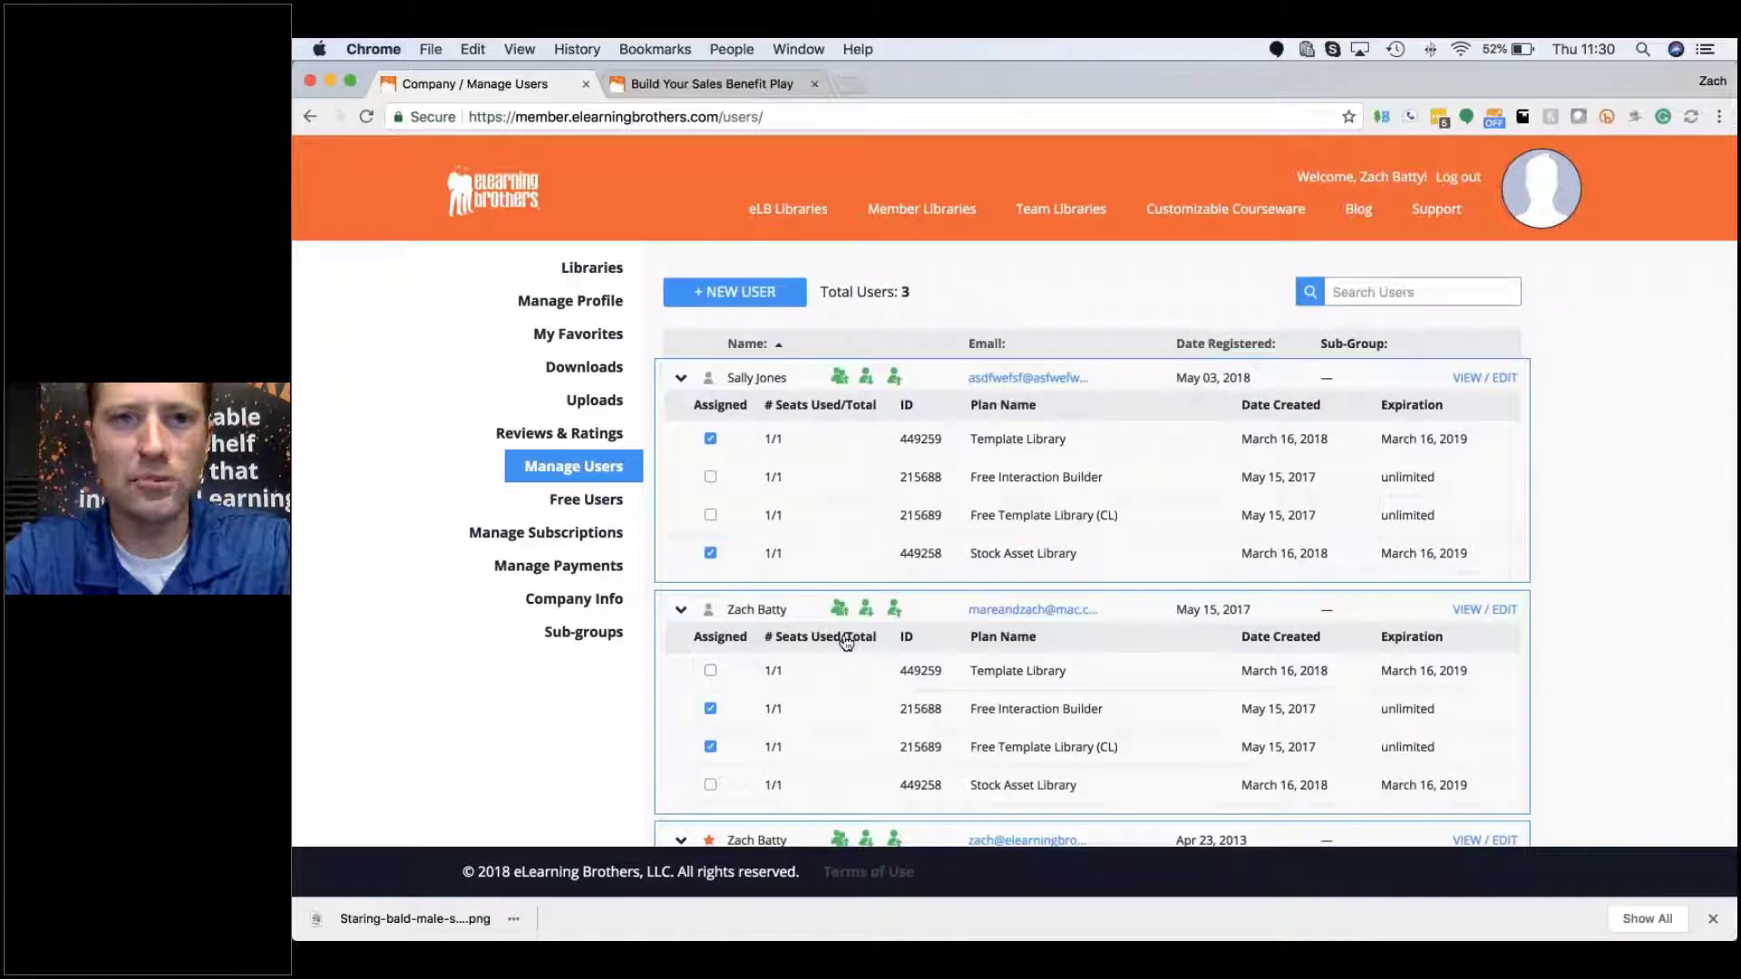
Step: Reassign the Stock Asset Library seat to the second user instead
scroll(846, 643, down, 1)
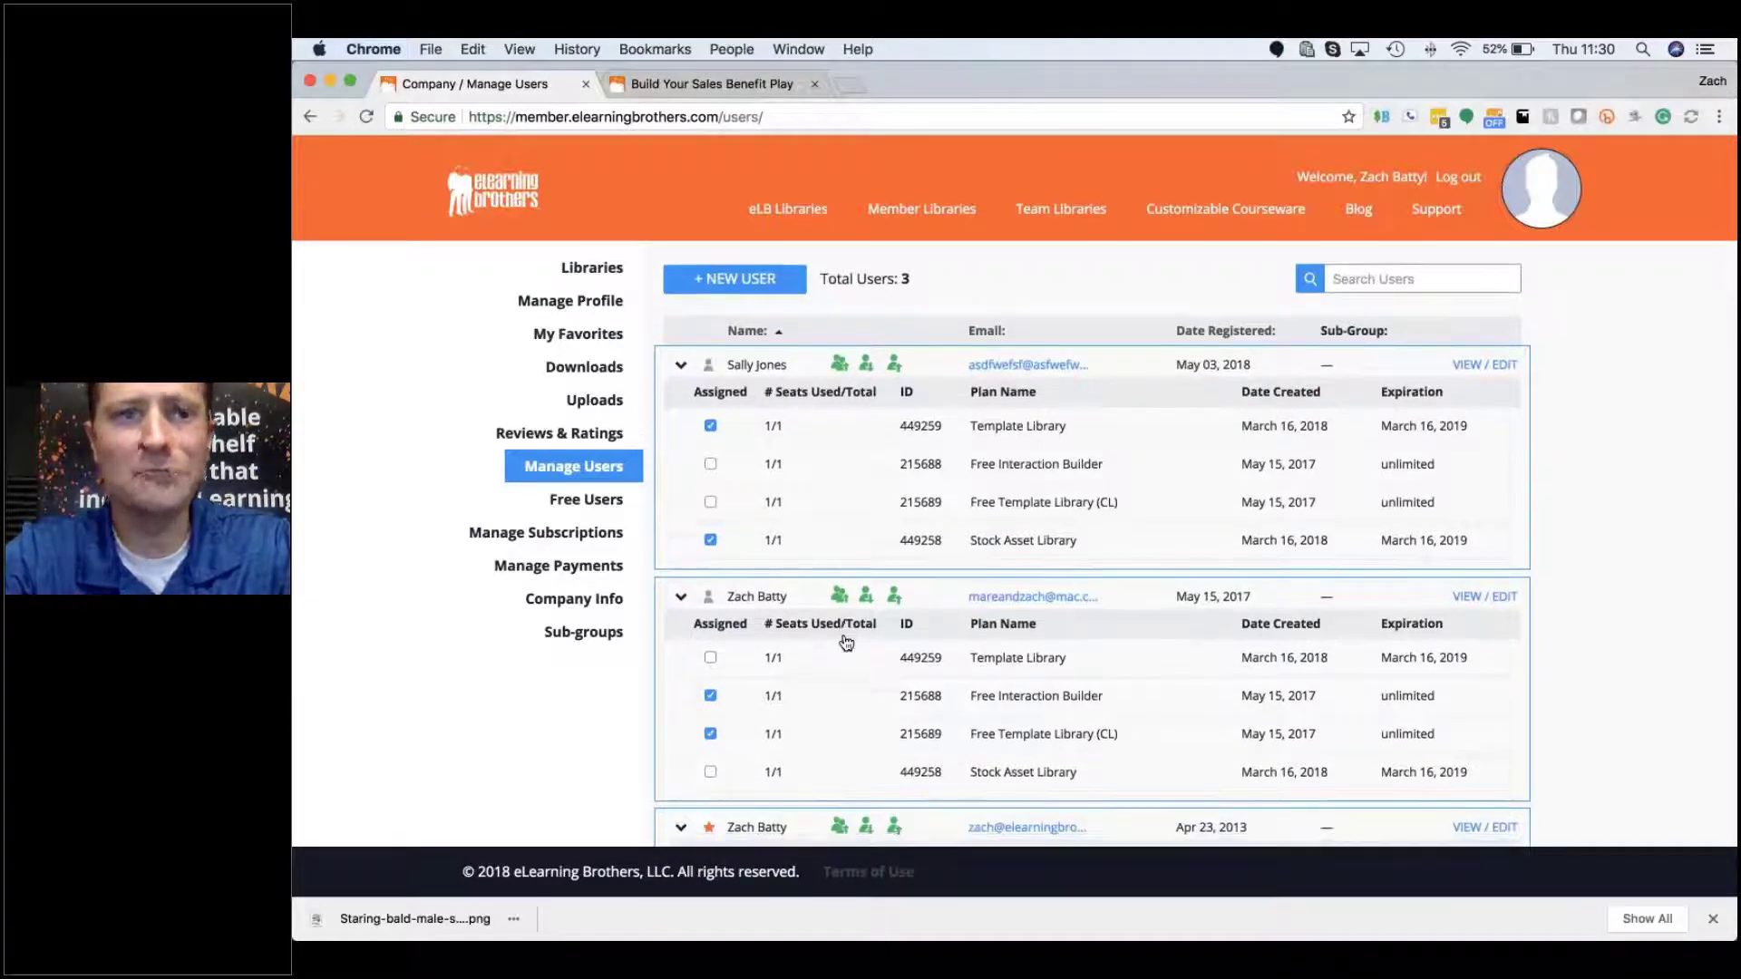
scroll(846, 643, down, 4)
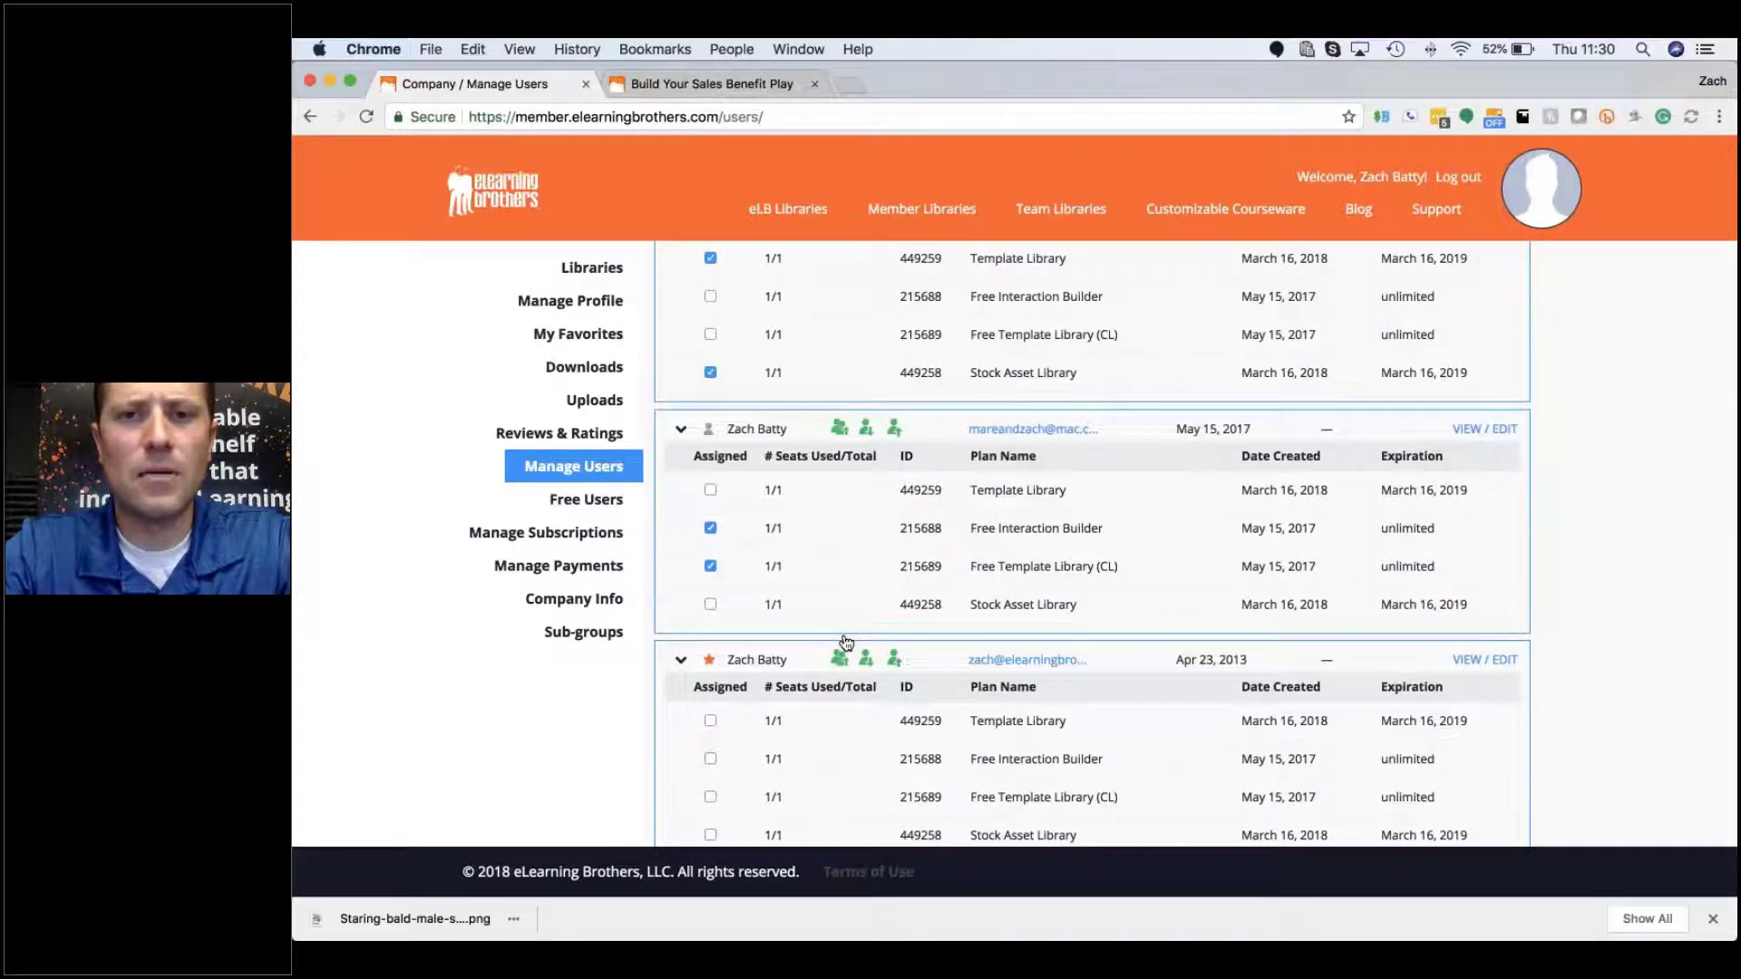
scroll(846, 643, up, 1)
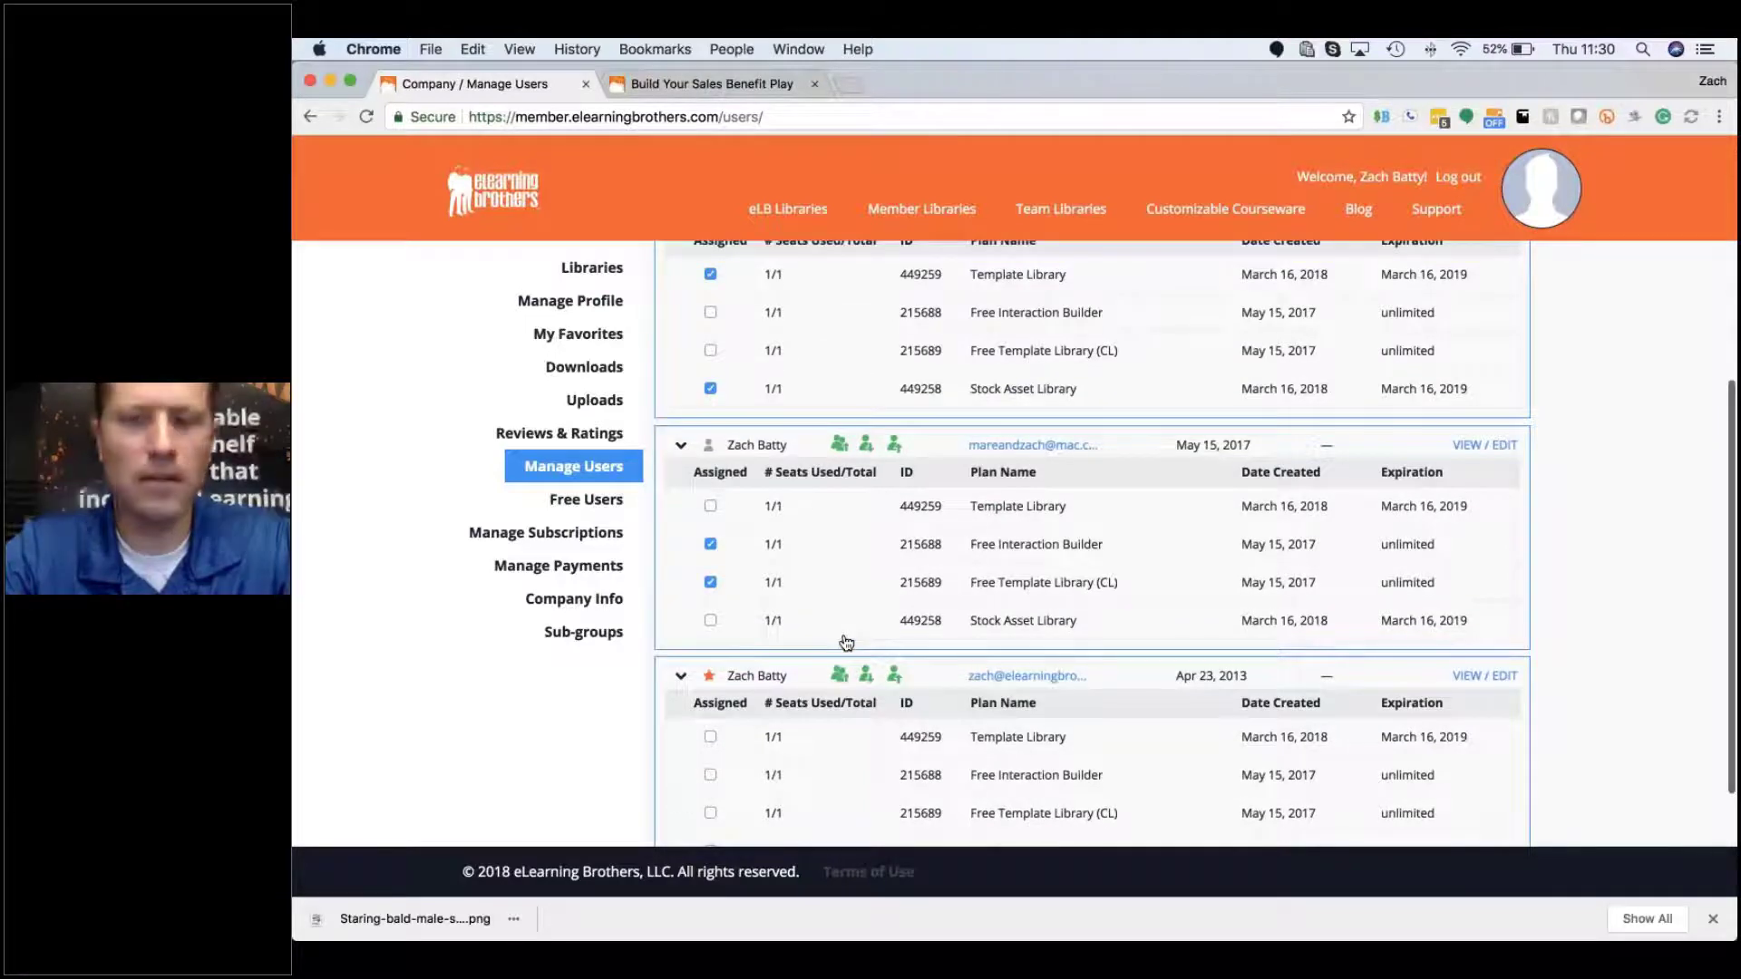
scroll(846, 643, up, 3)
click(1076, 671)
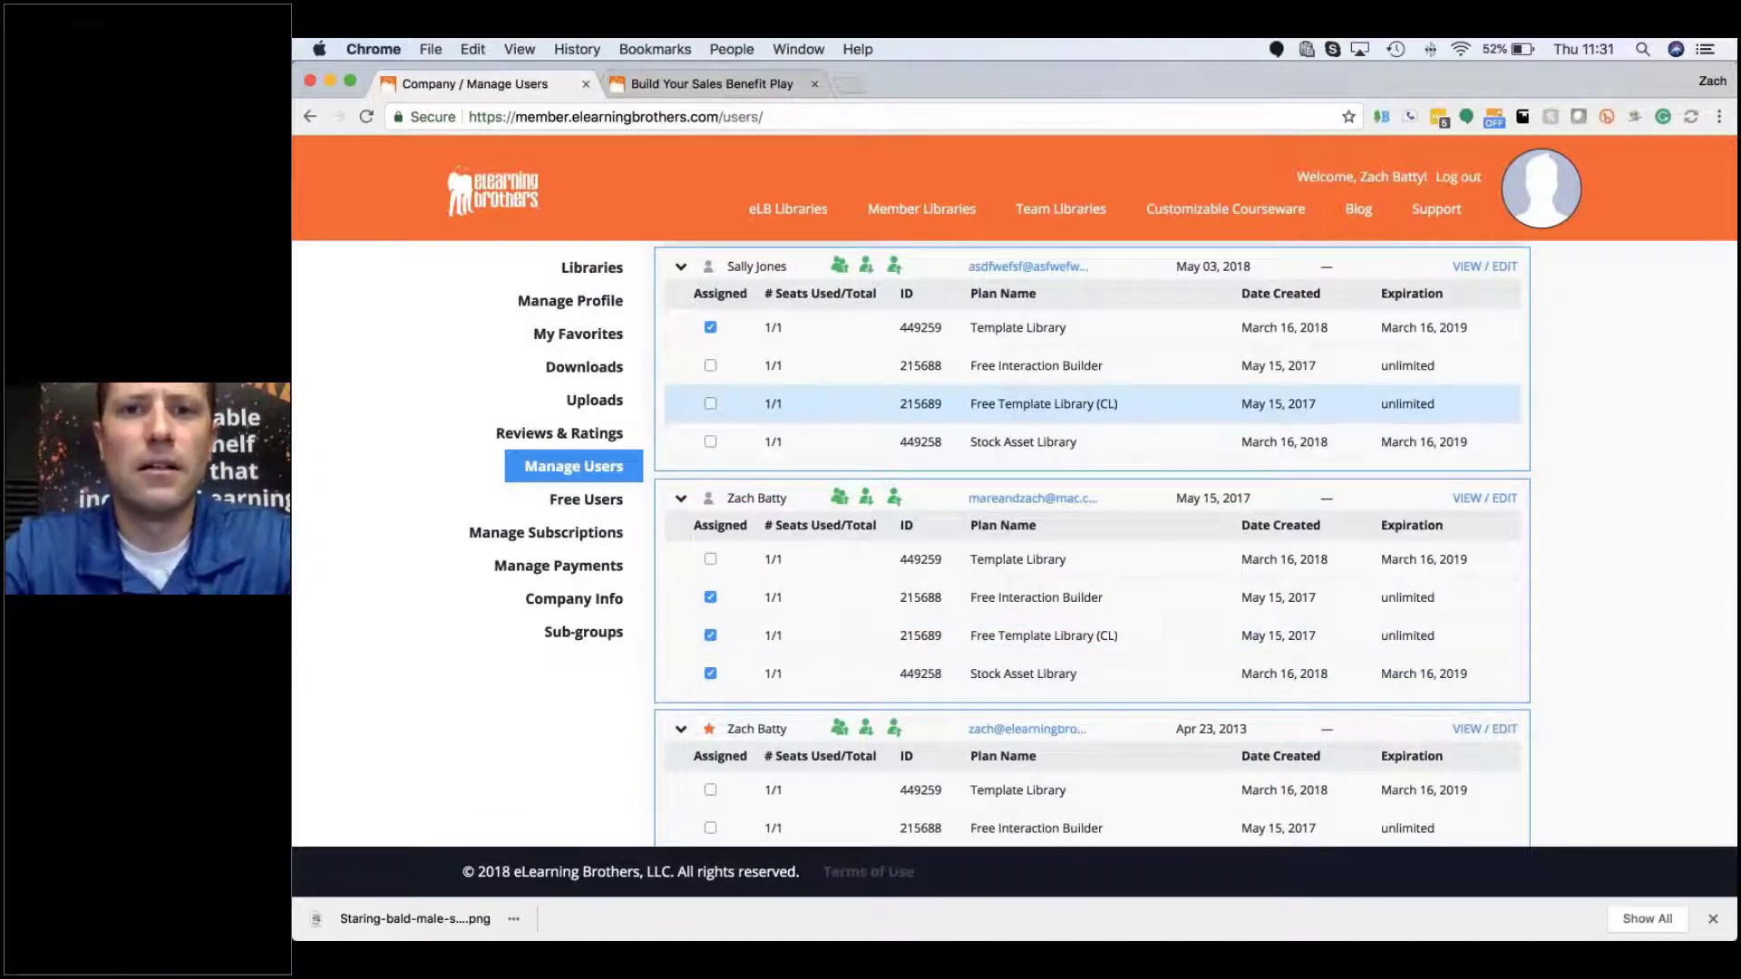
scroll(1088, 544, up, 2)
scroll(1088, 544, up, 2)
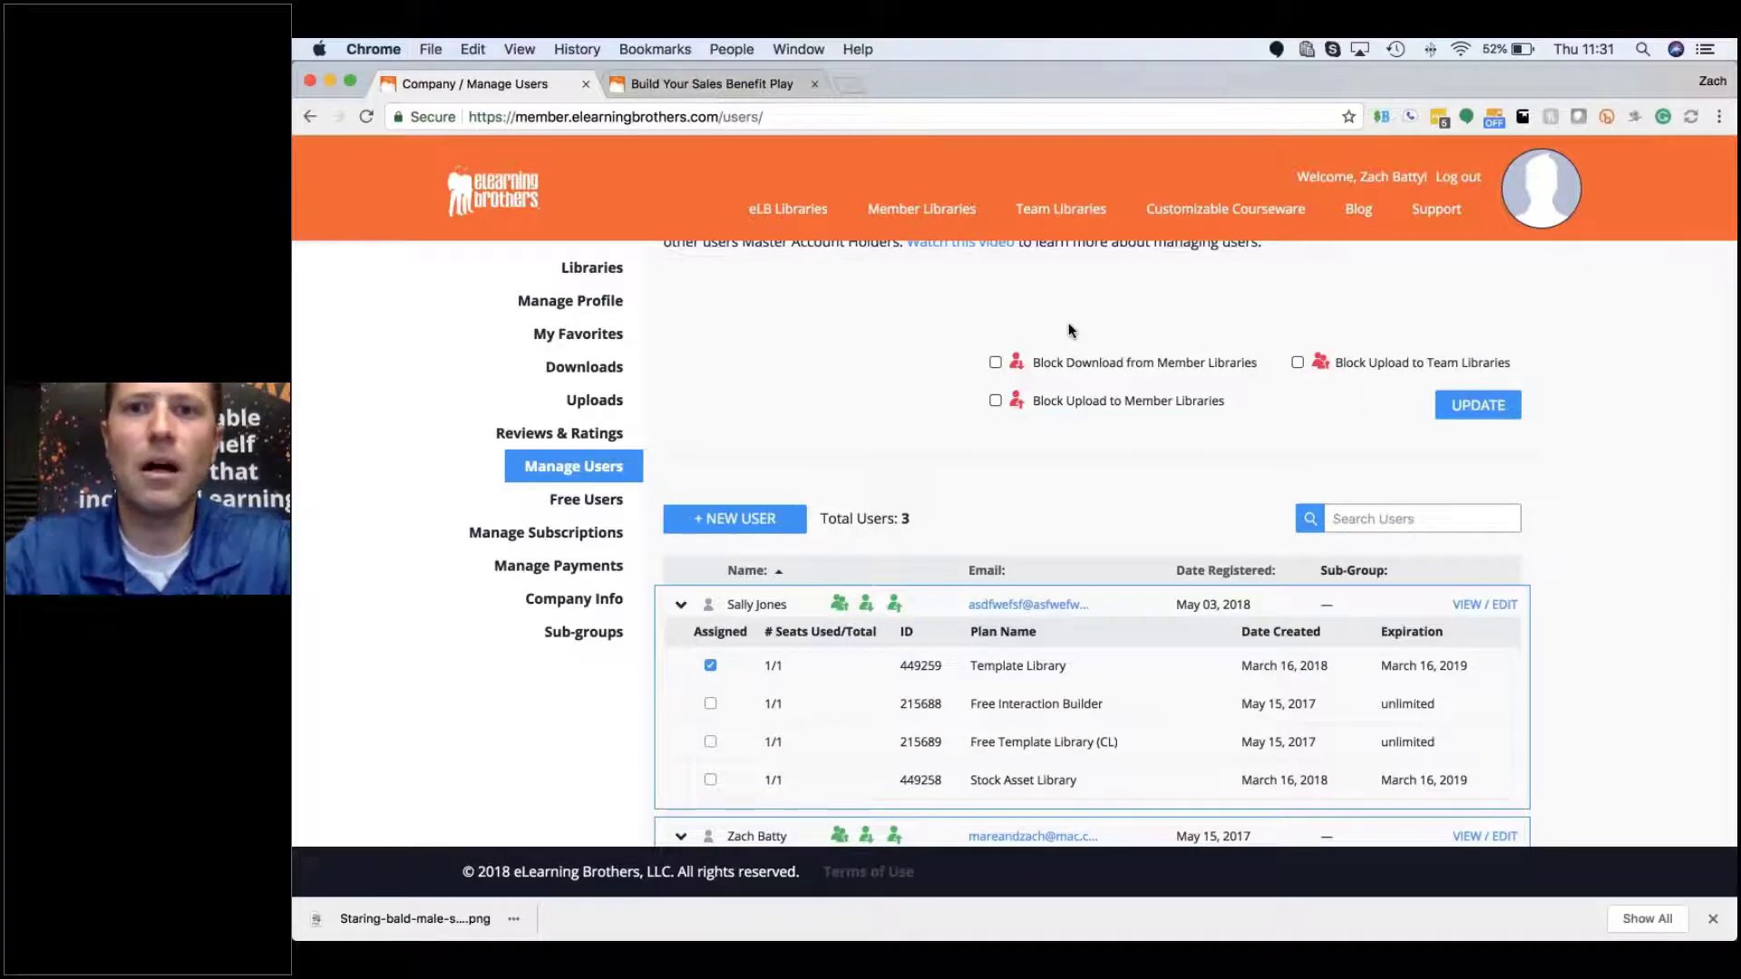
Step: Block member downloads, member uploads and team uploads for all users, then view Free Users
click(995, 364)
click(995, 400)
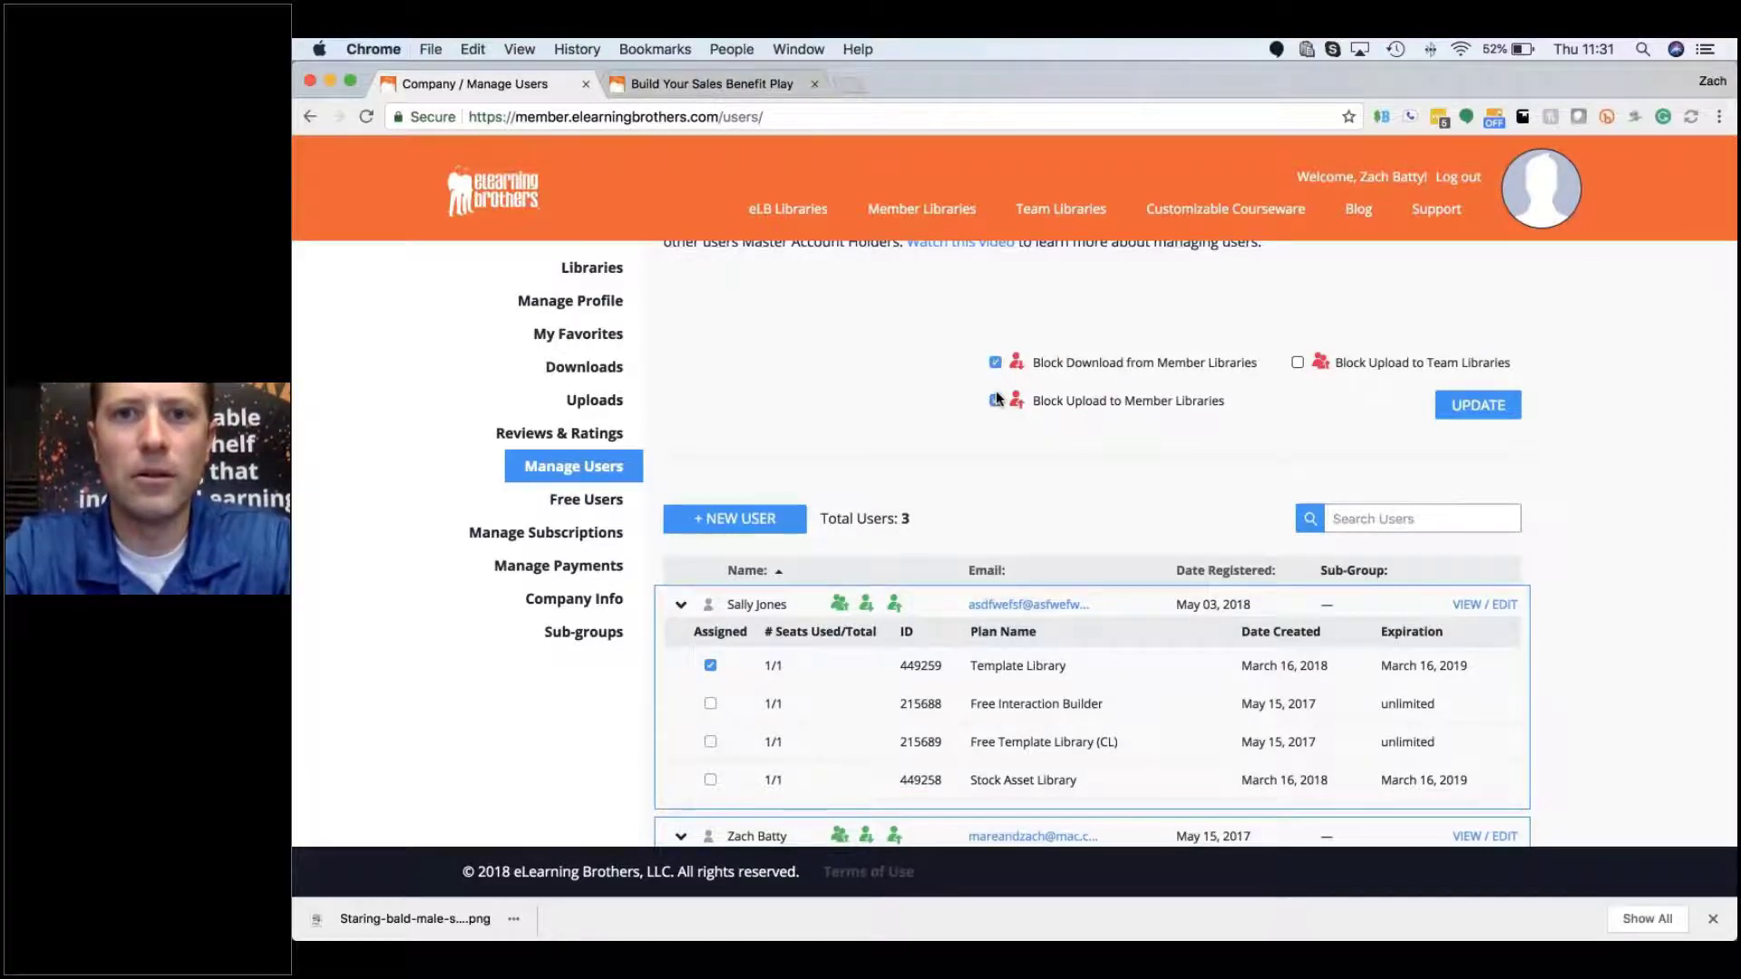
click(1296, 363)
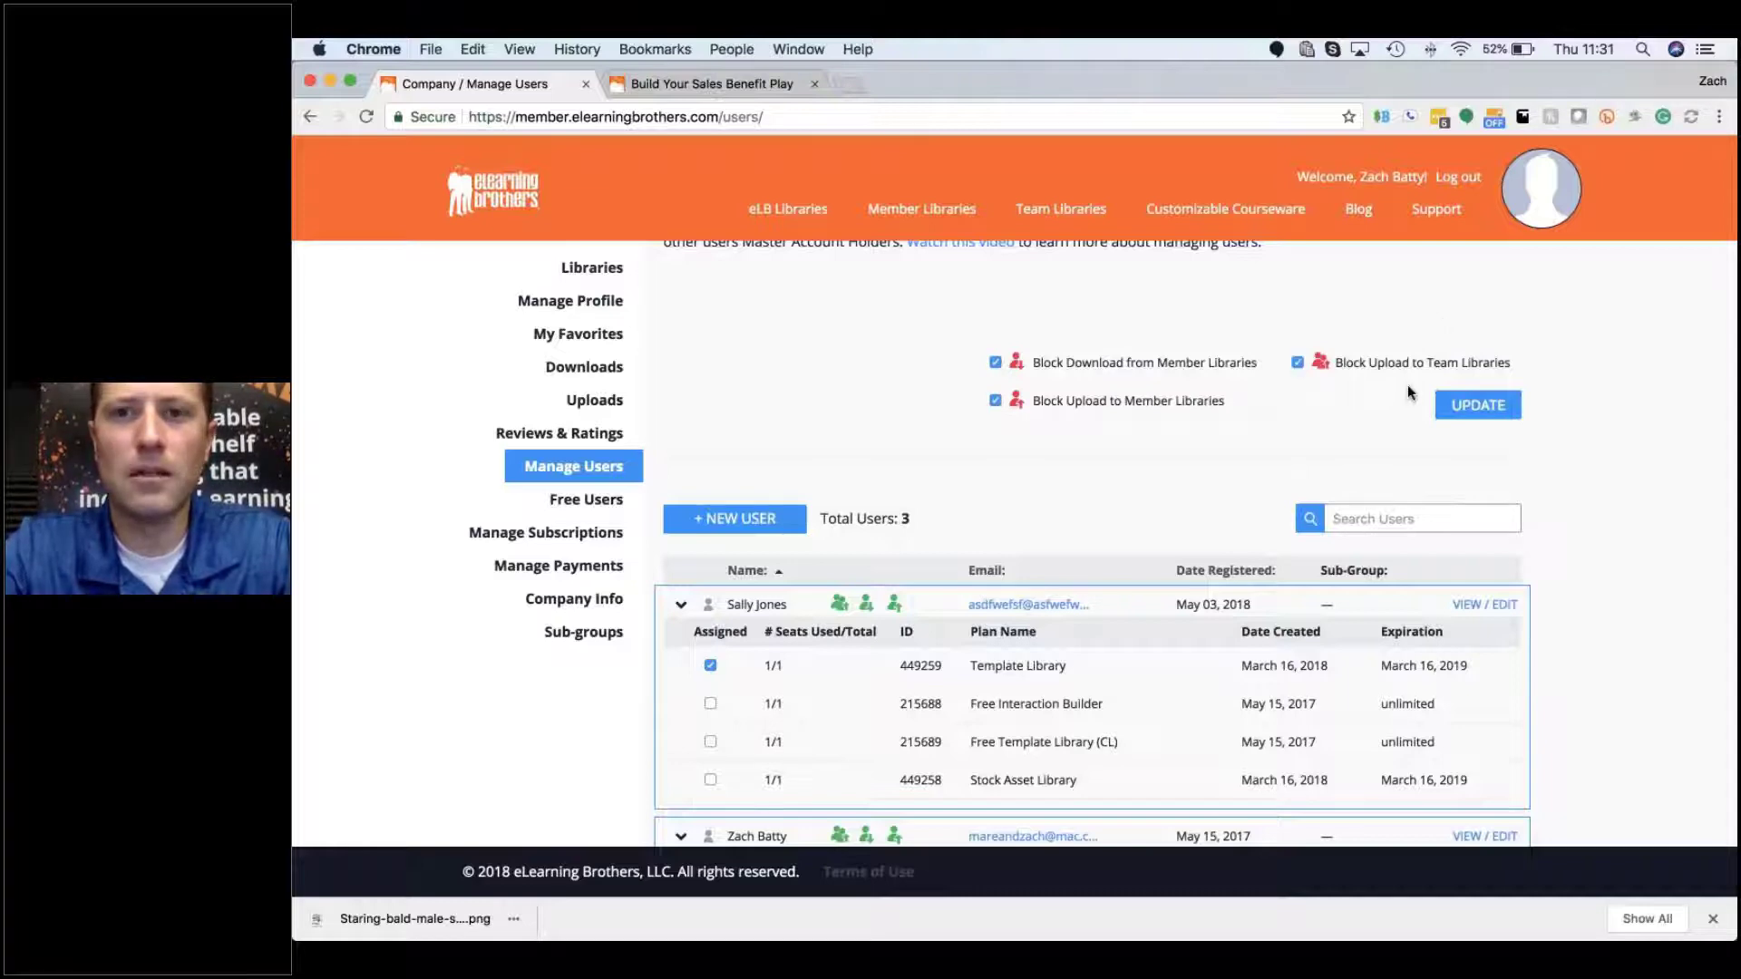
click(1478, 407)
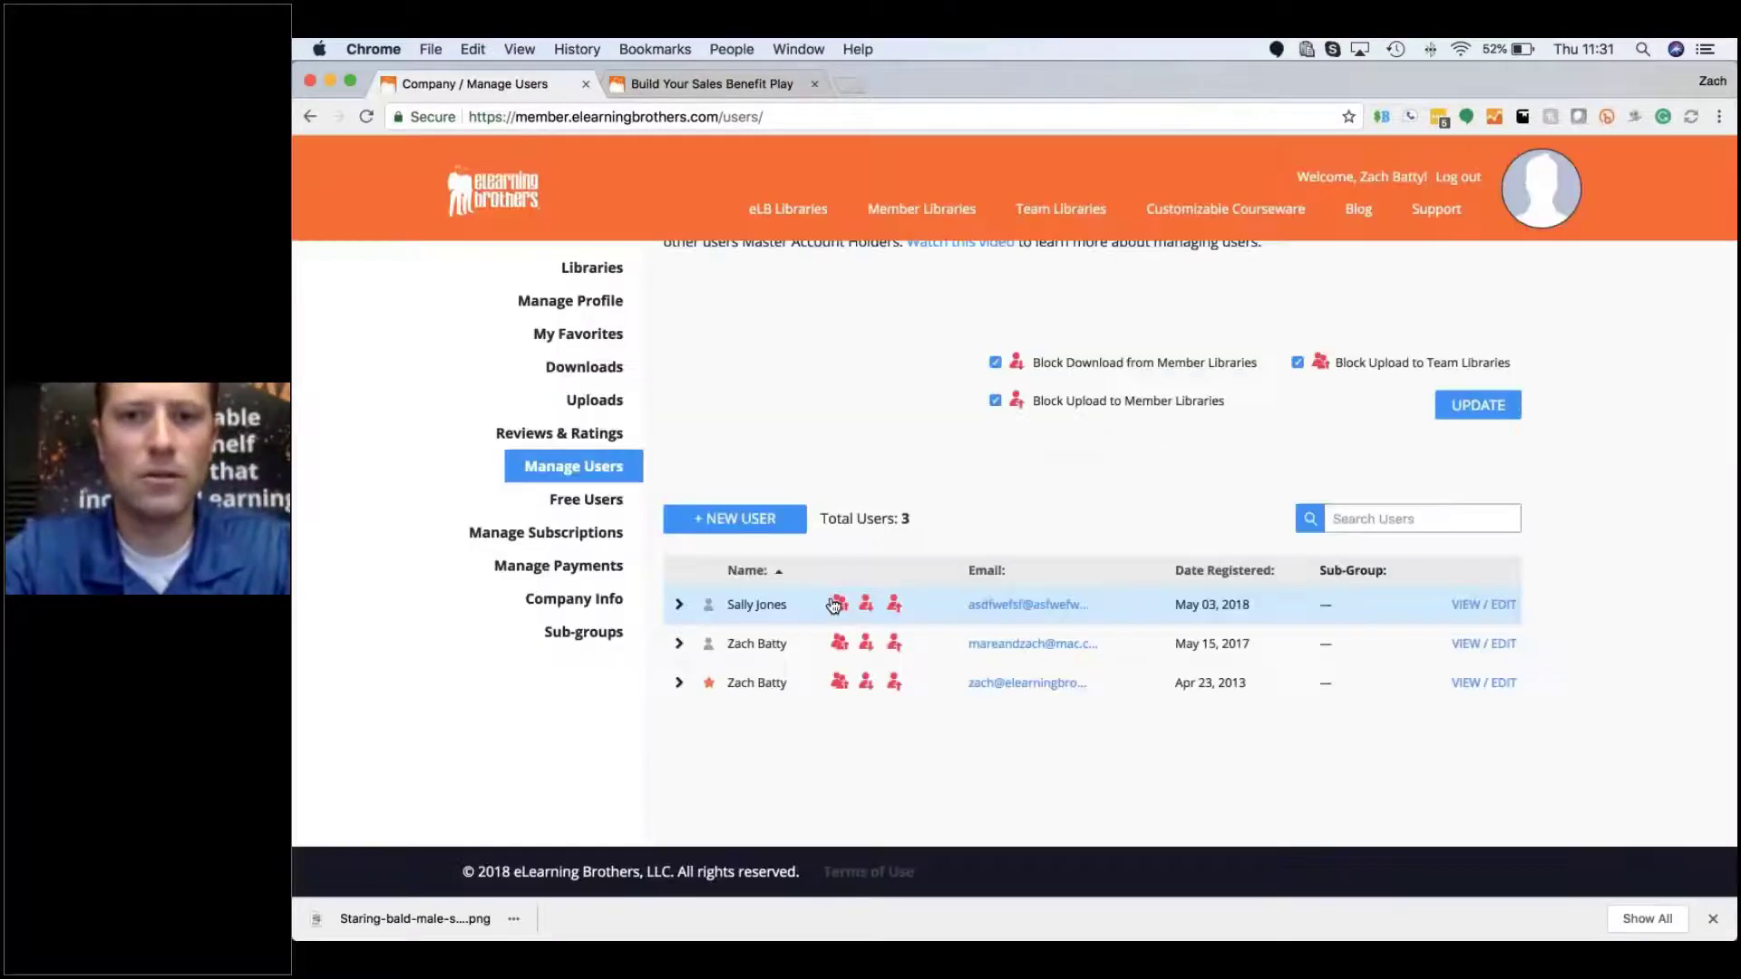
click(602, 508)
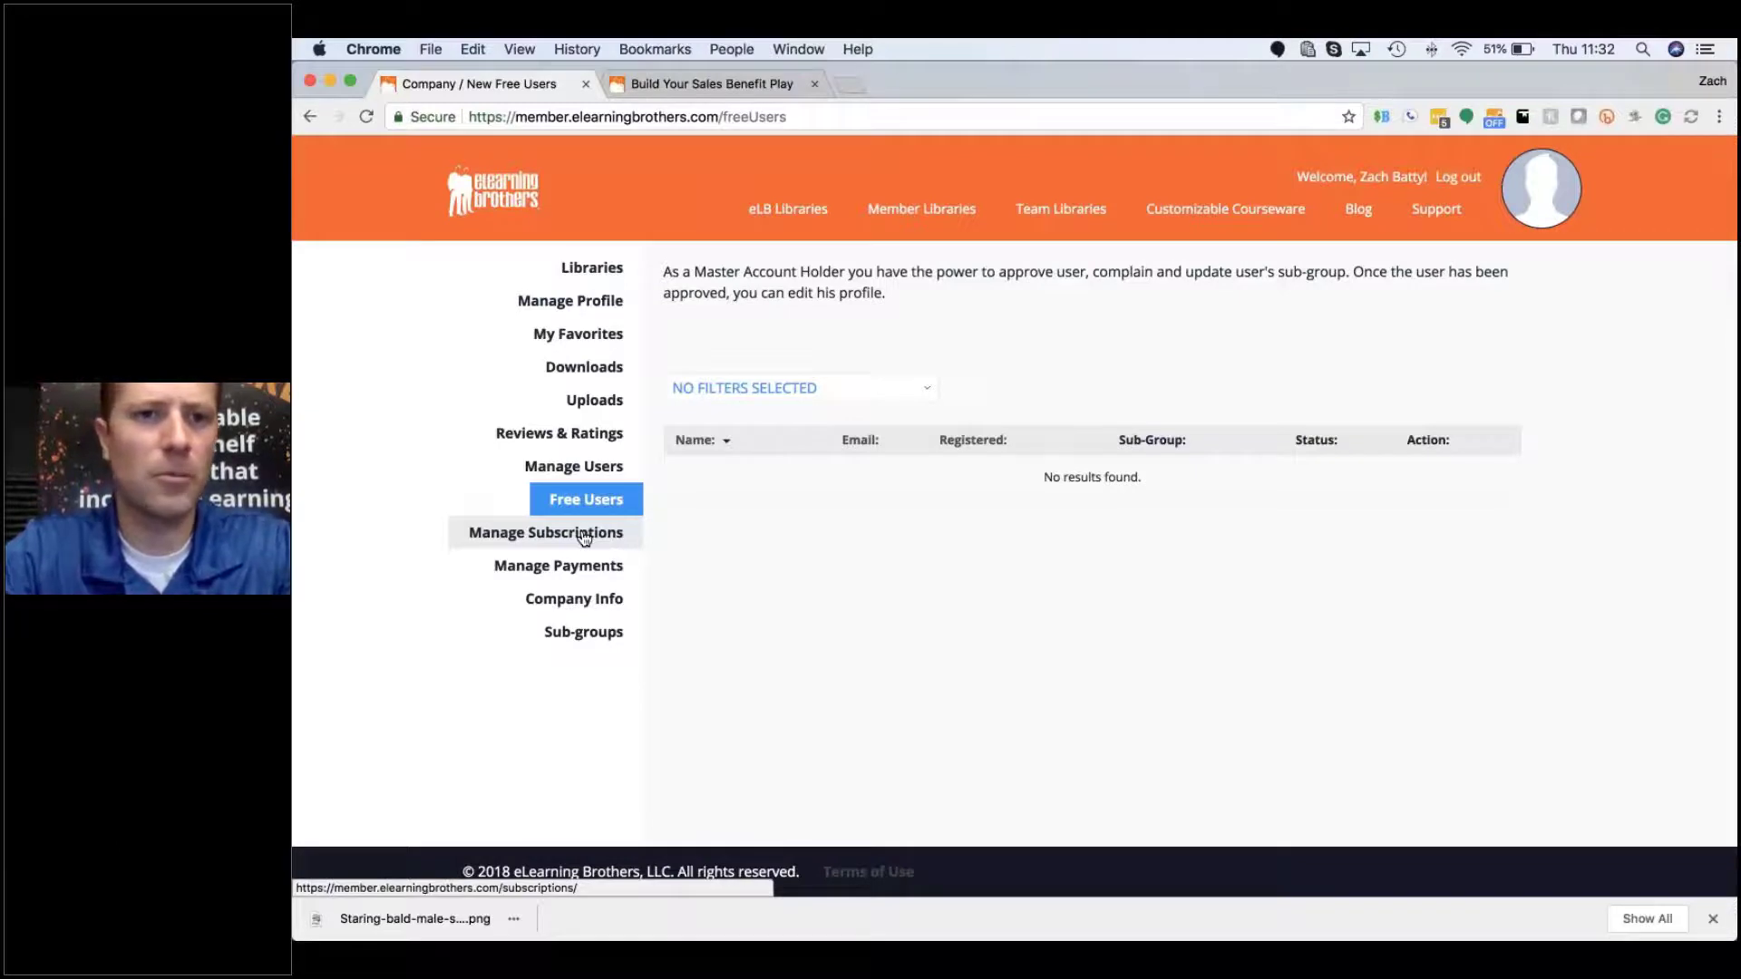
Step: Open the Template Library subscription's DETAILS from Manage Subscriptions
click(602, 542)
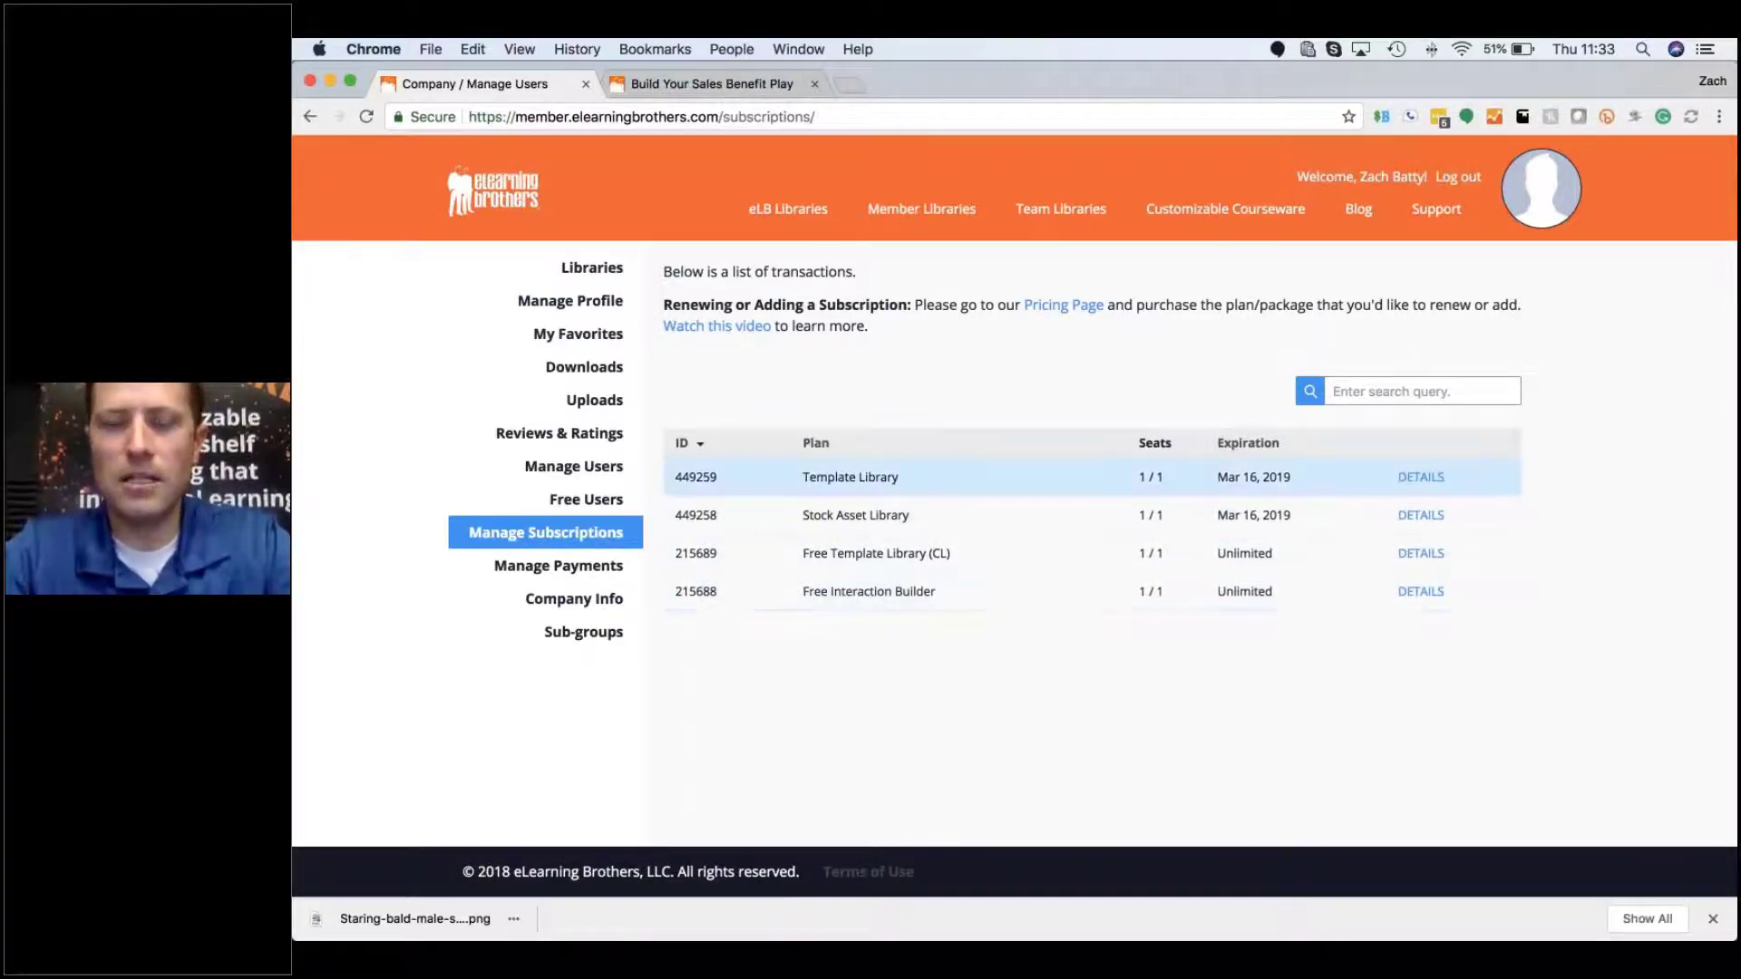
click(1425, 481)
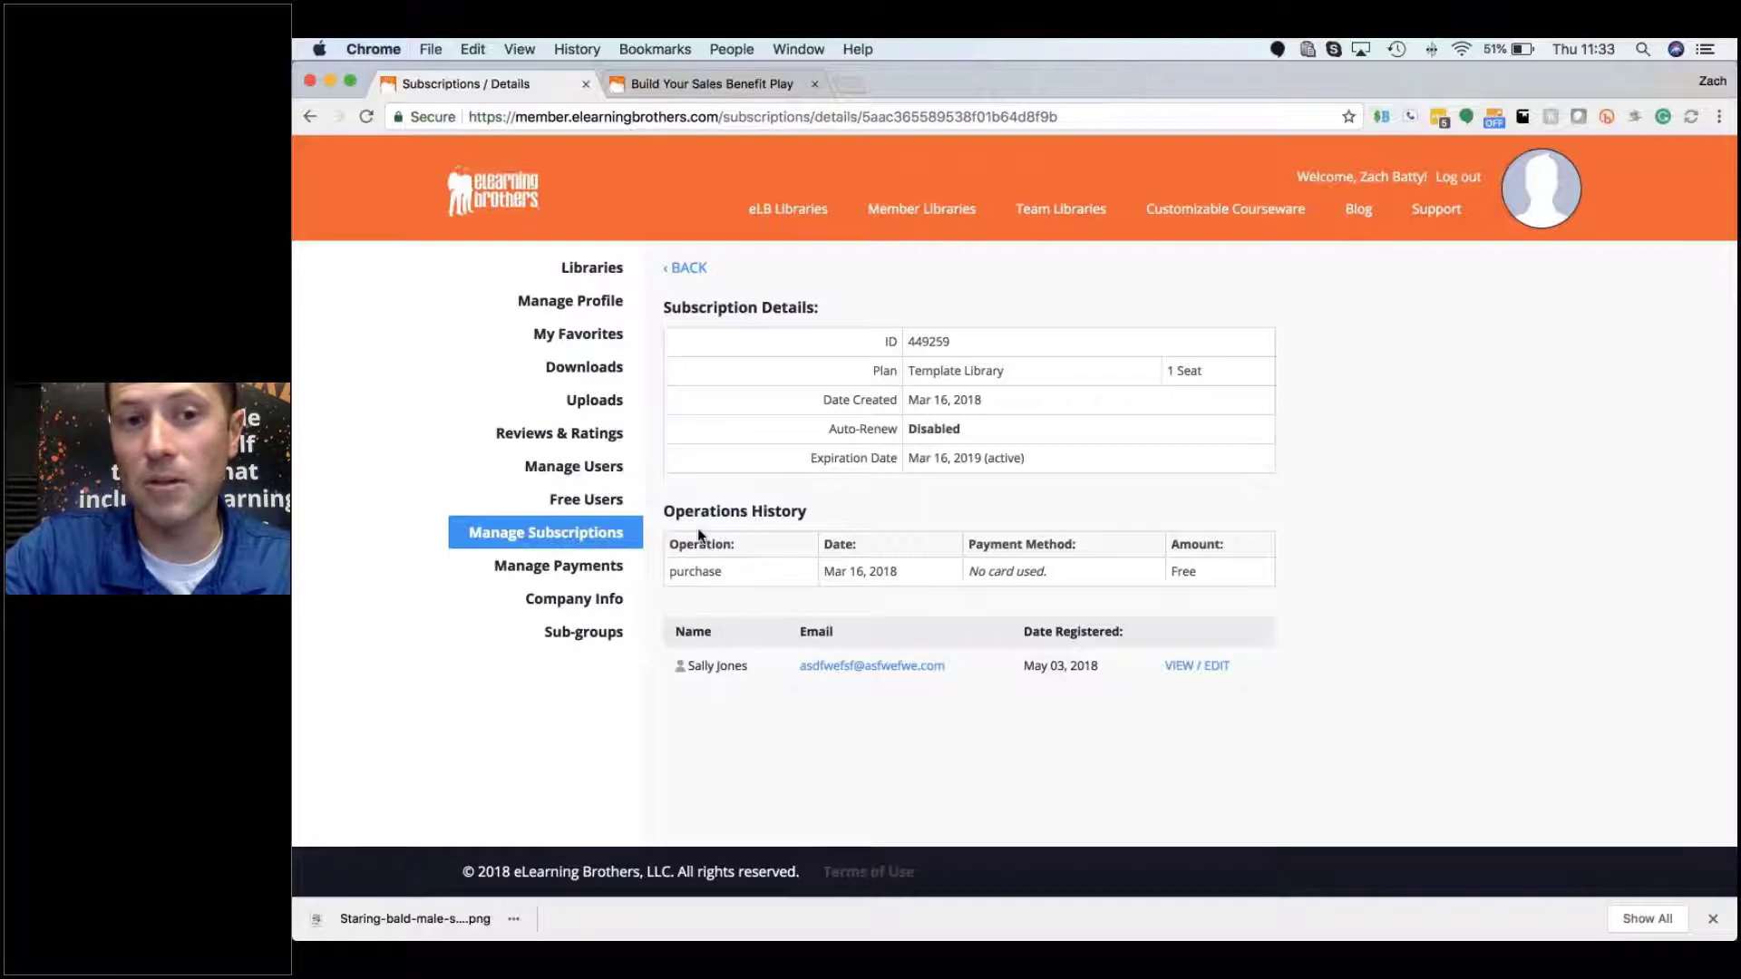
Step: Go to Manage Payments to view the two stored Visa cards and the Add New Card form
click(601, 574)
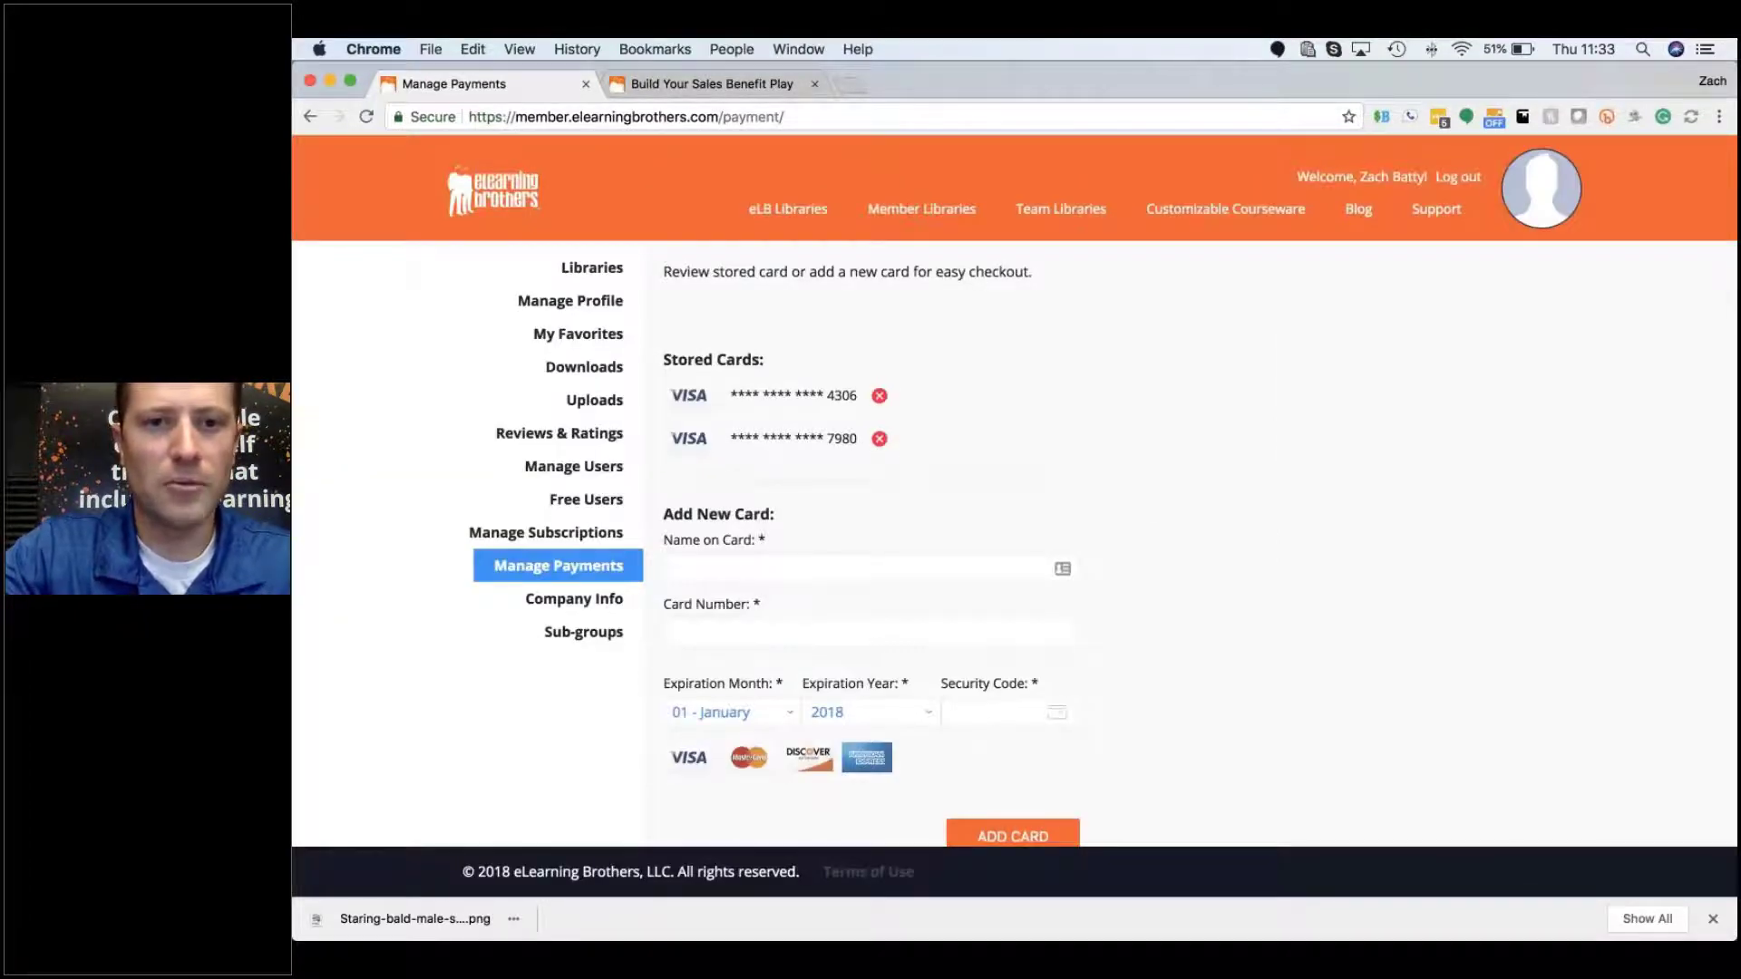
scroll(1209, 497, down, 3)
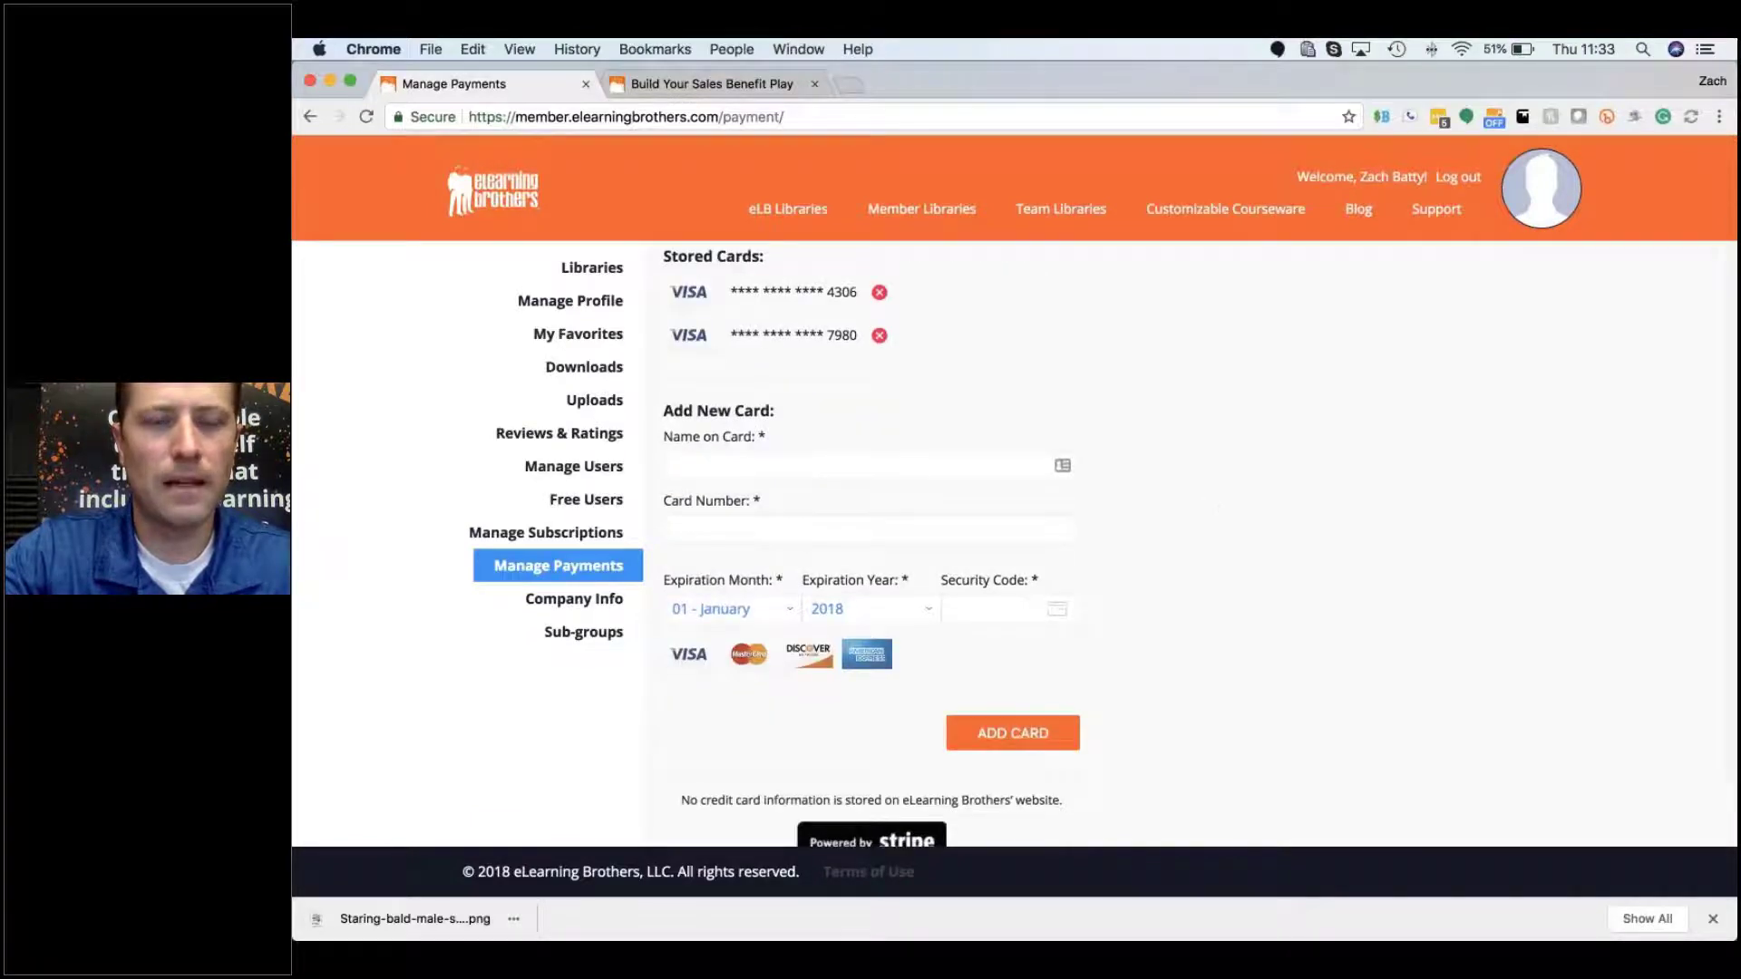
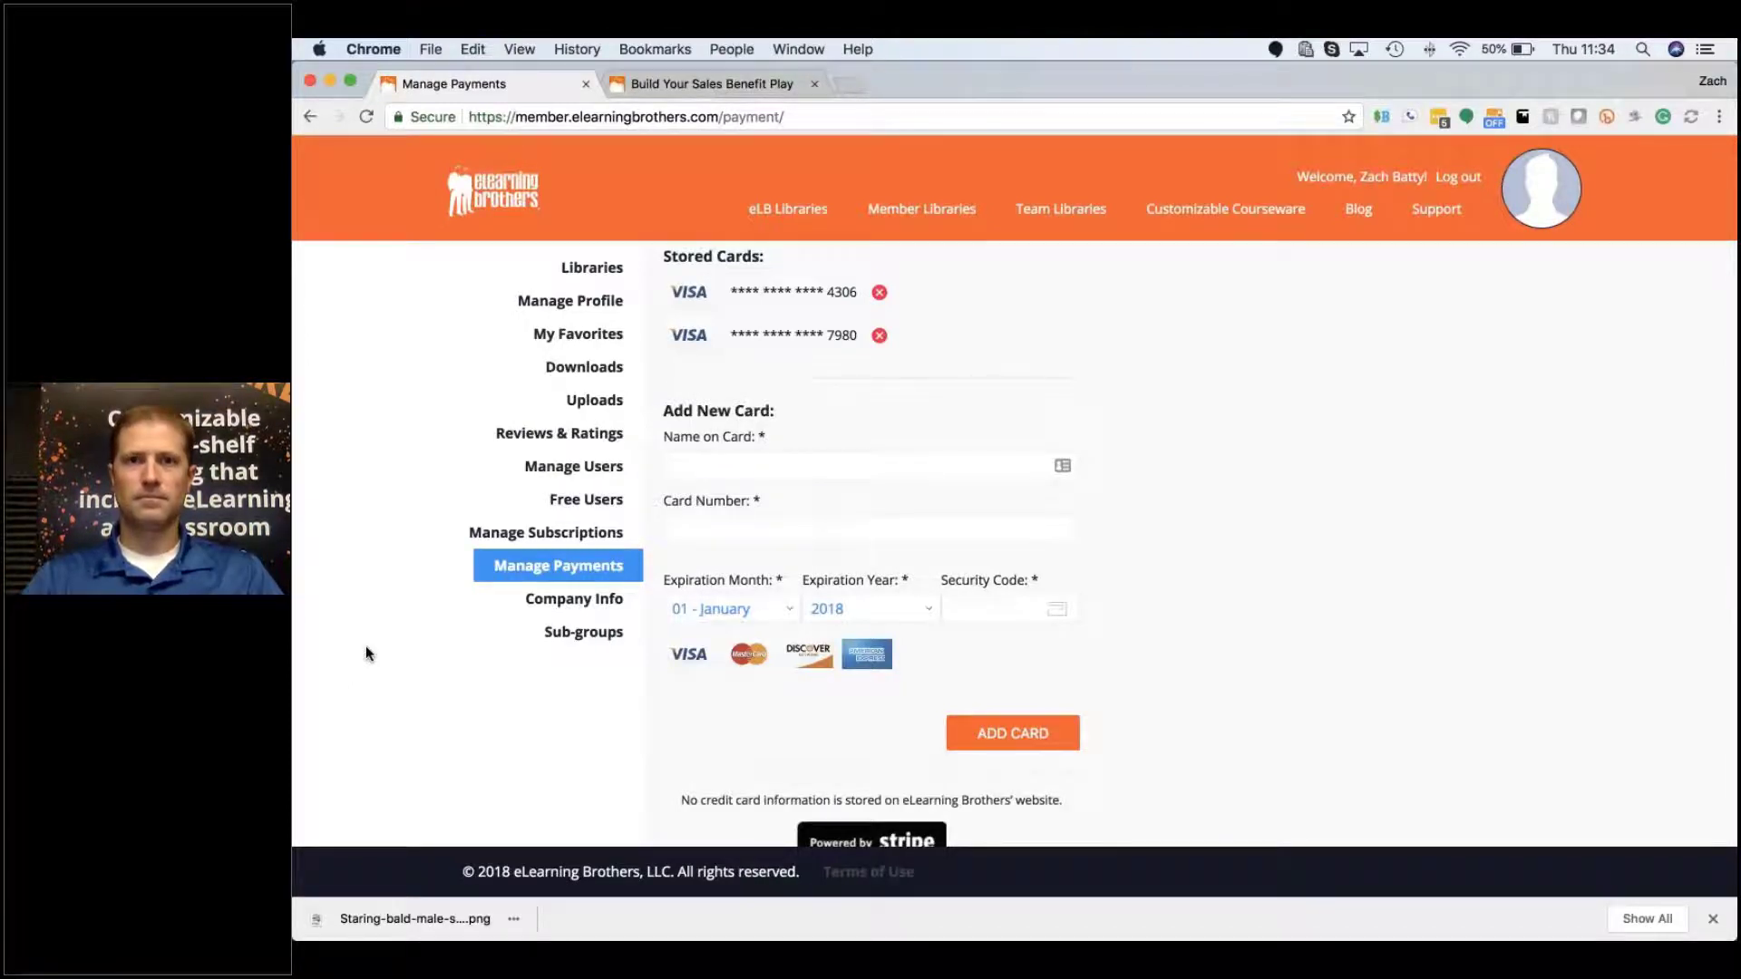
Step: Leave Manage Payments for My Favorites, listing nine collections including empty Offboarding and Onboarding
scroll(366, 649, up, 3)
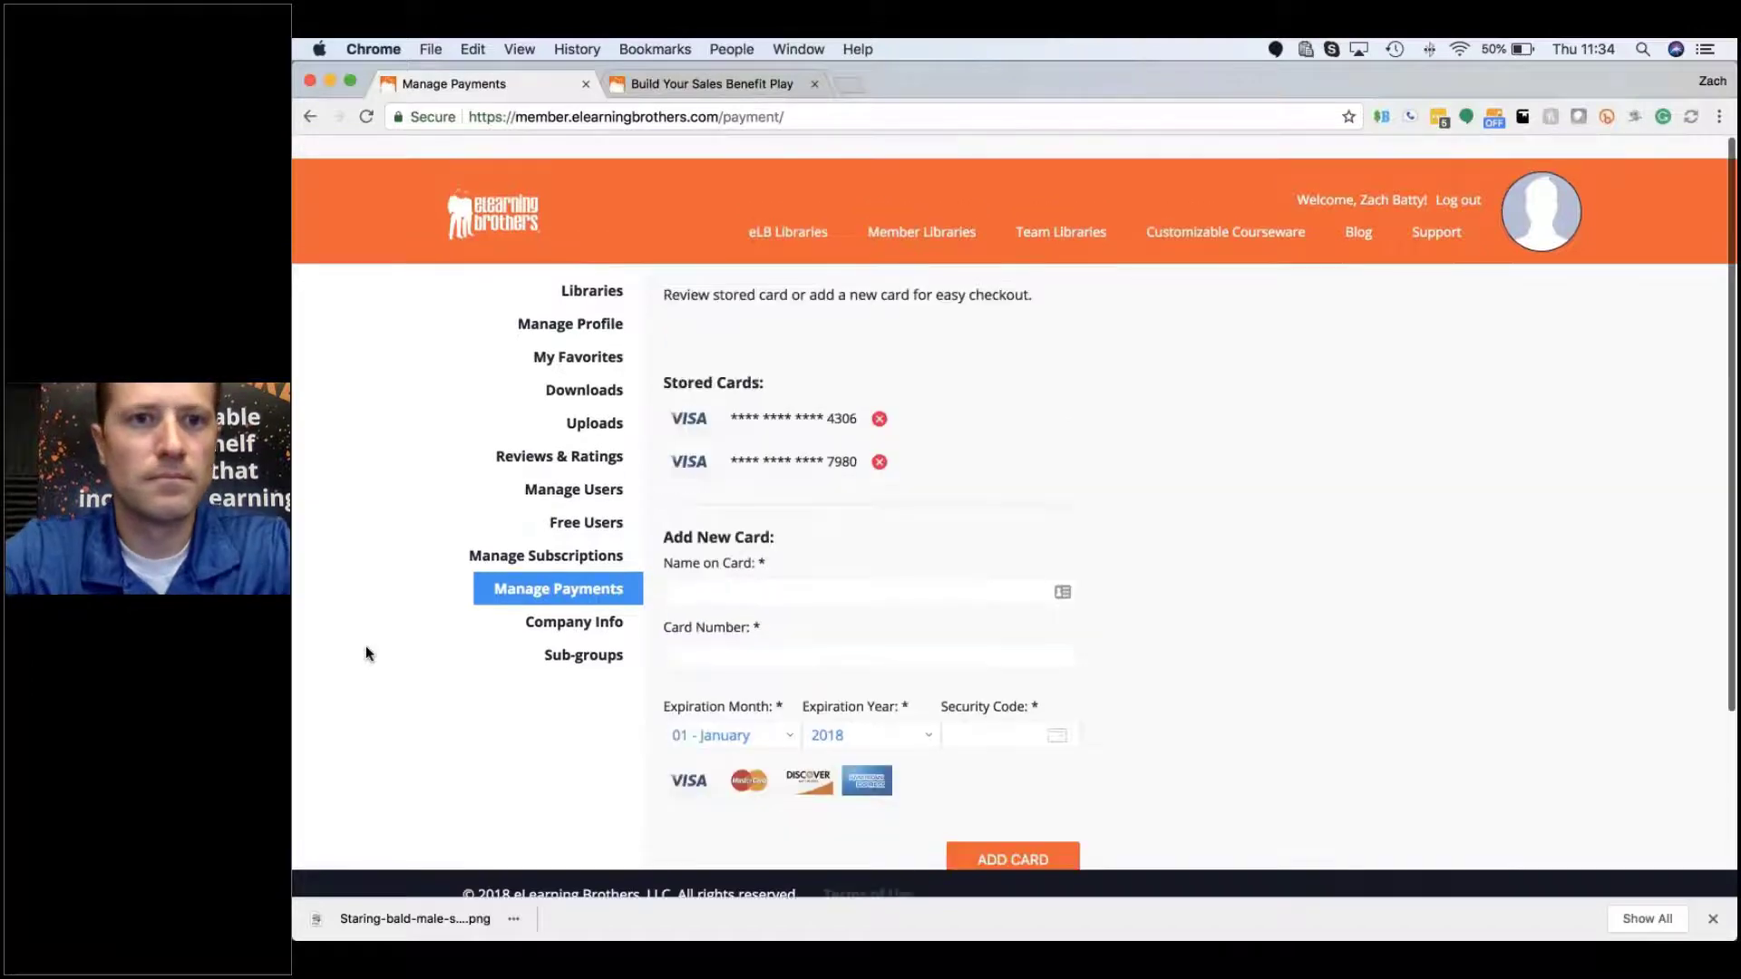
click(591, 330)
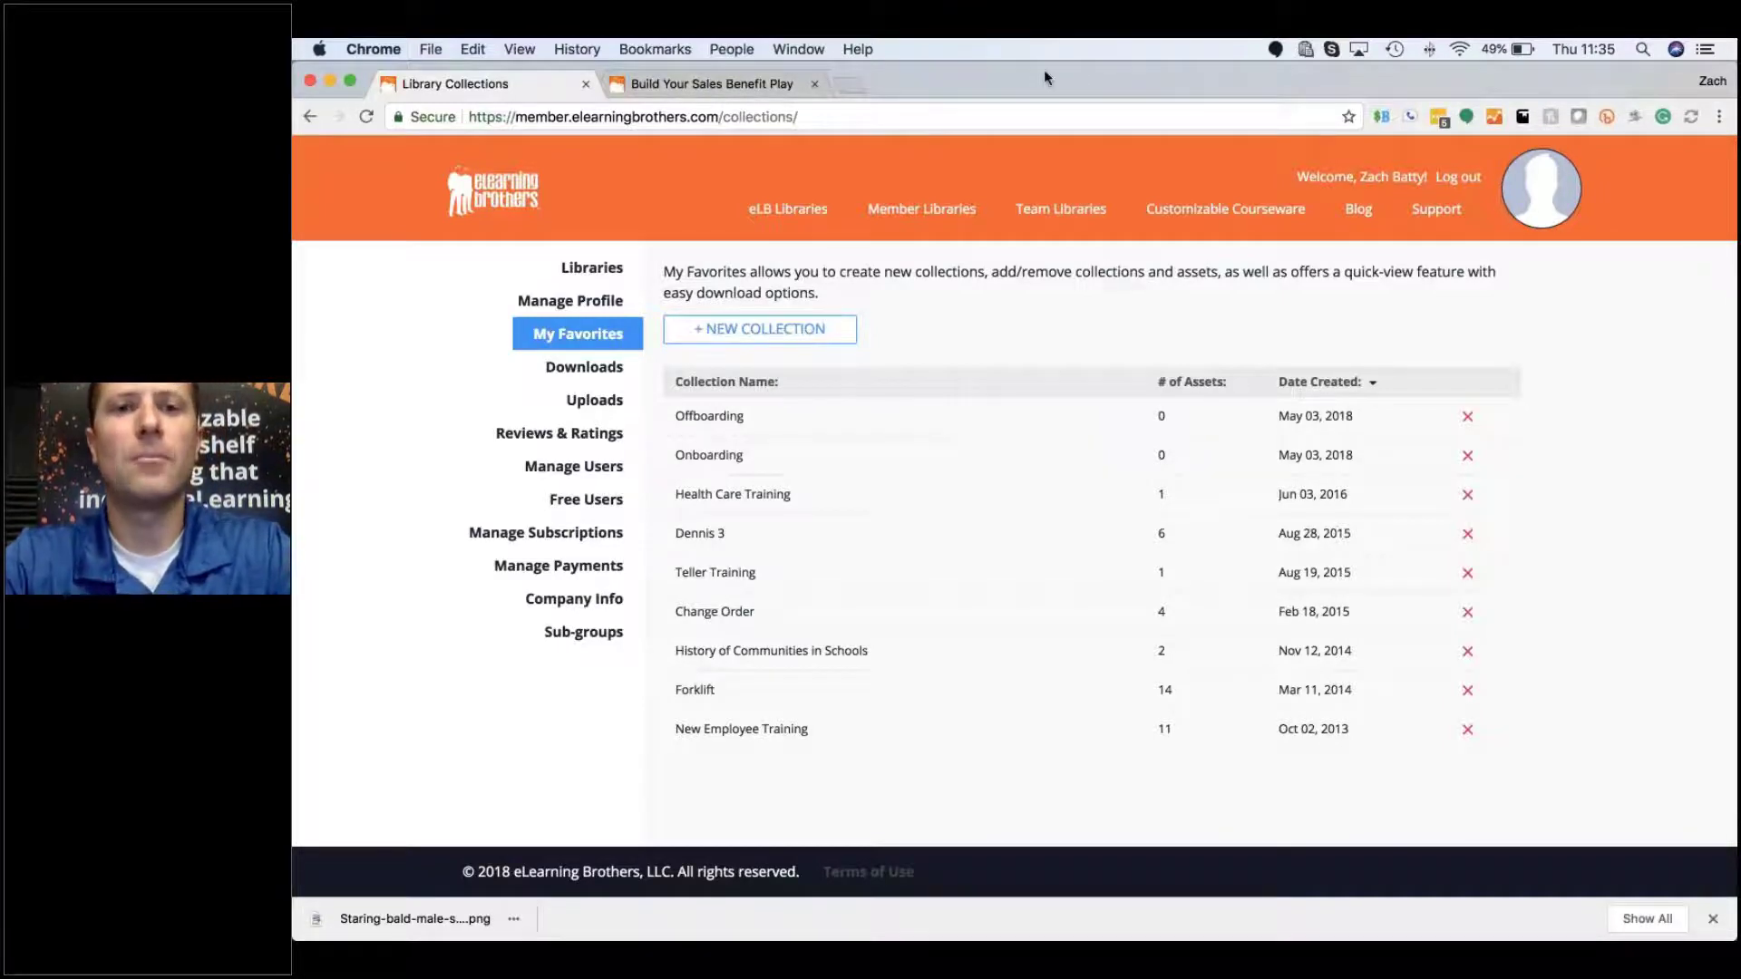
Step: View the Libraries overview and its nine library cards, each marked not subscribed
click(592, 268)
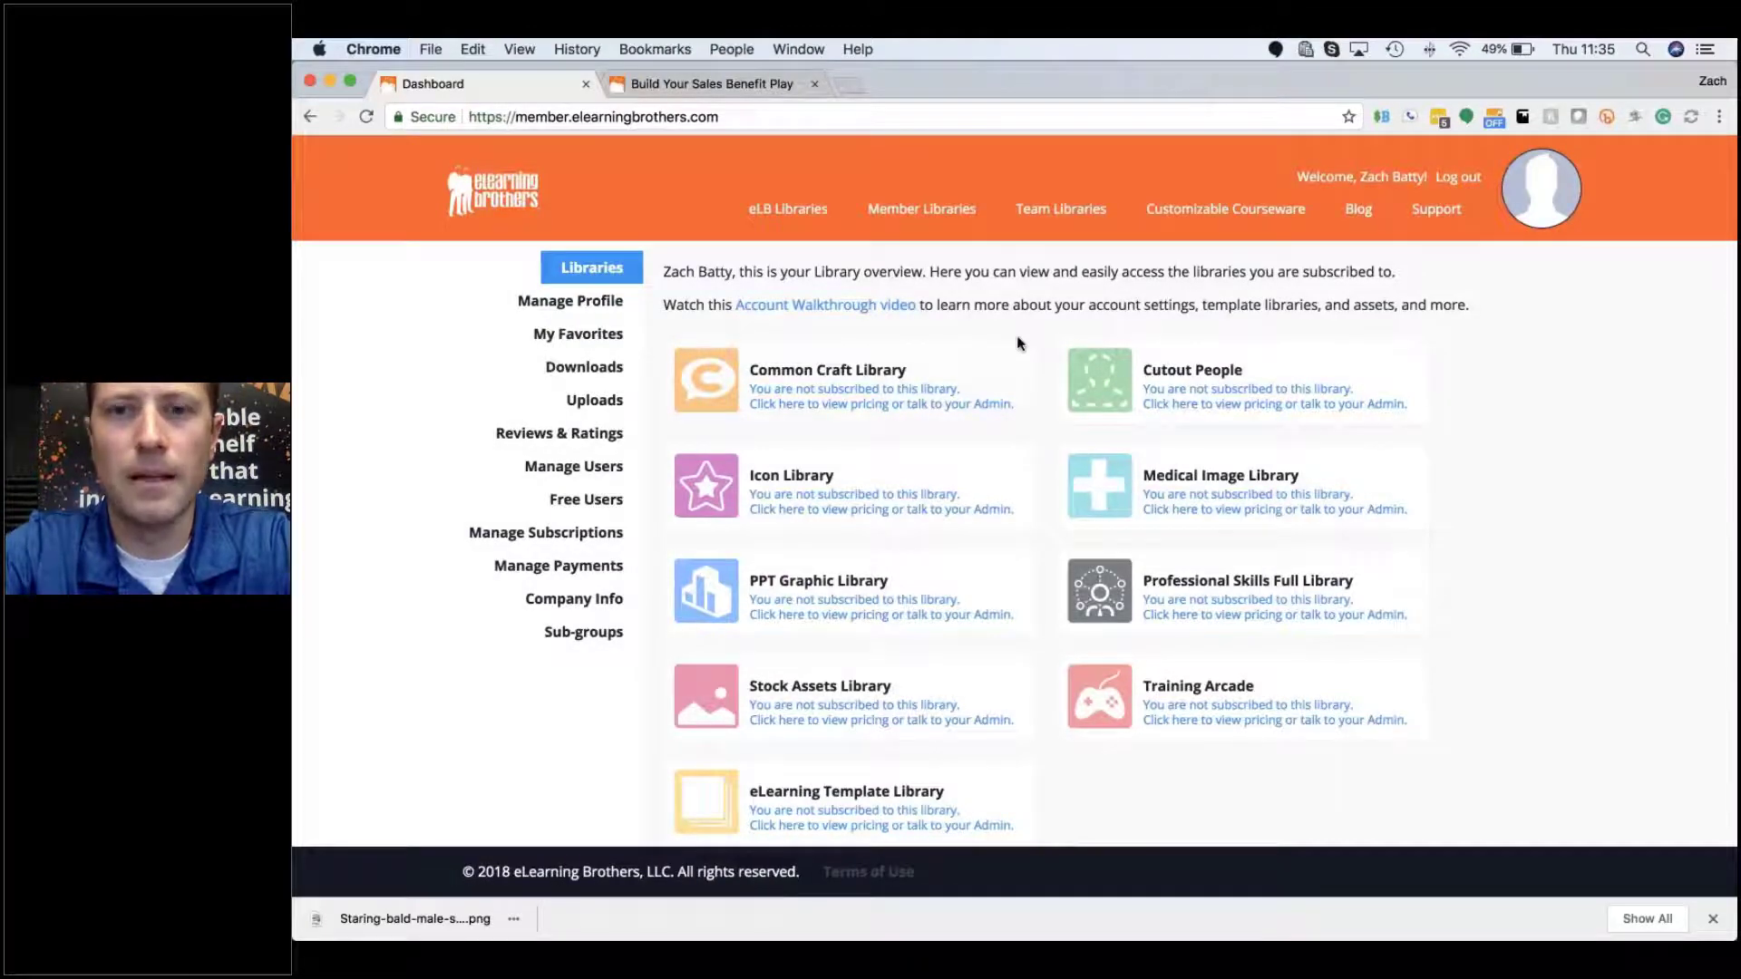
scroll(861, 462, down, 3)
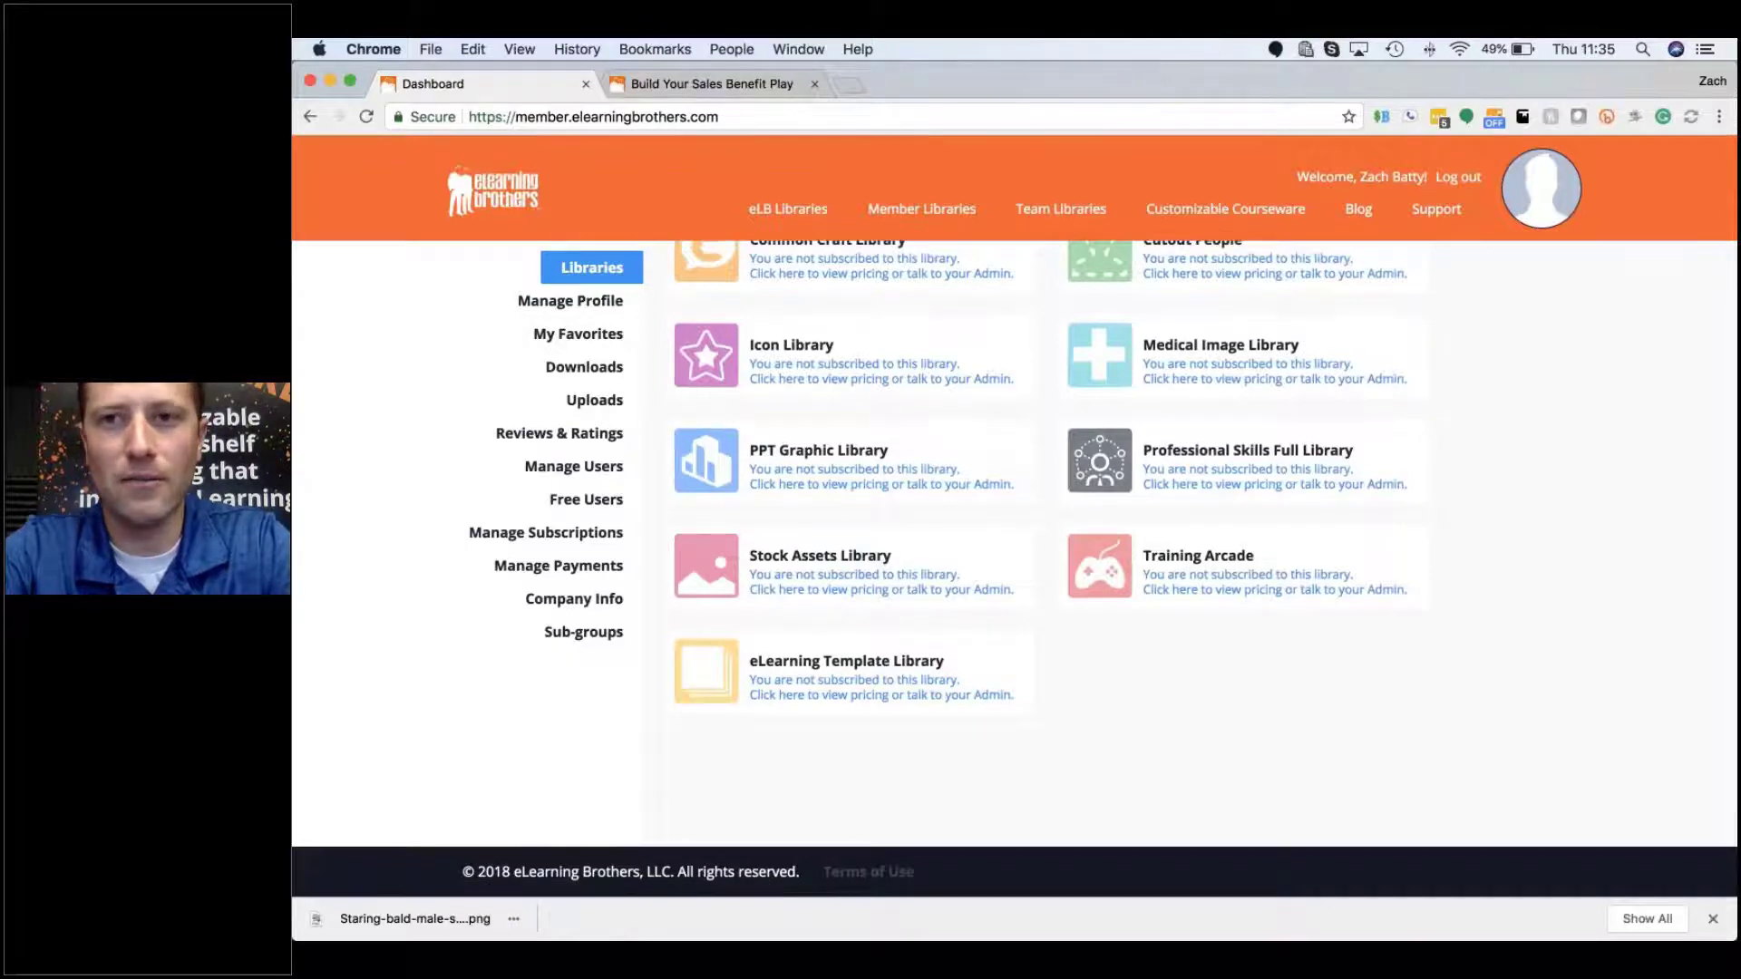
scroll(861, 544, up, 3)
scroll(866, 671, down, 3)
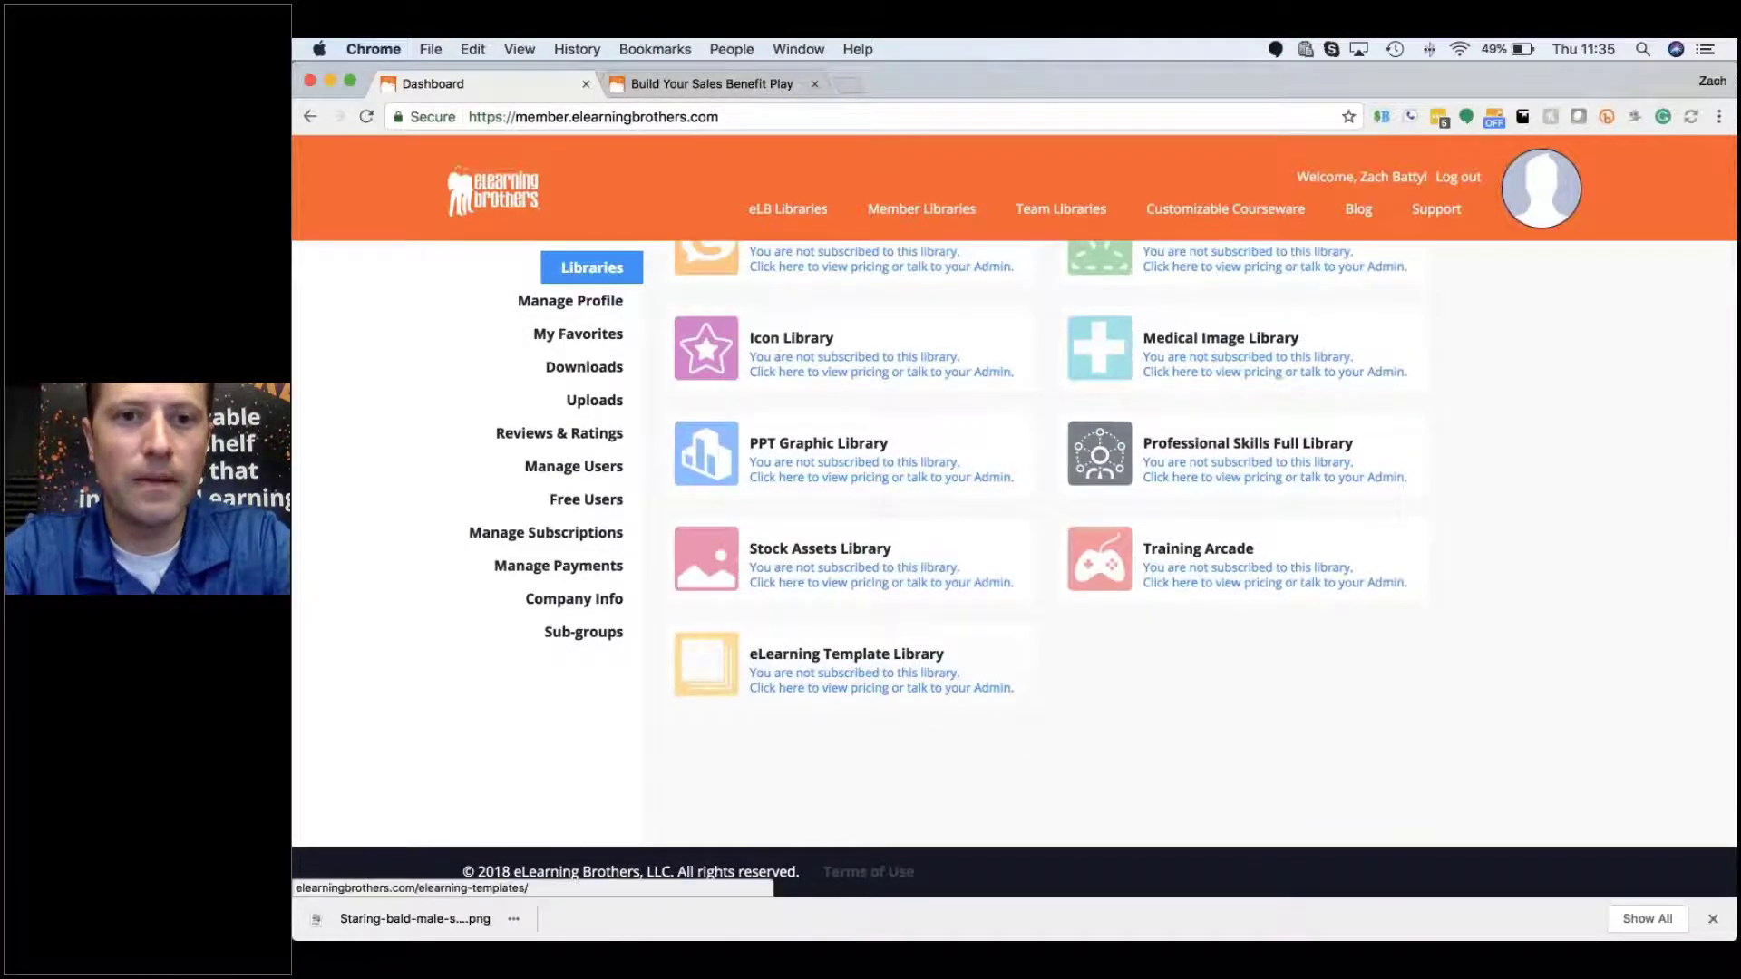
Step: Browse the Articulate Storyline templates from eLB Libraries > Template Library
mouse_move(792, 214)
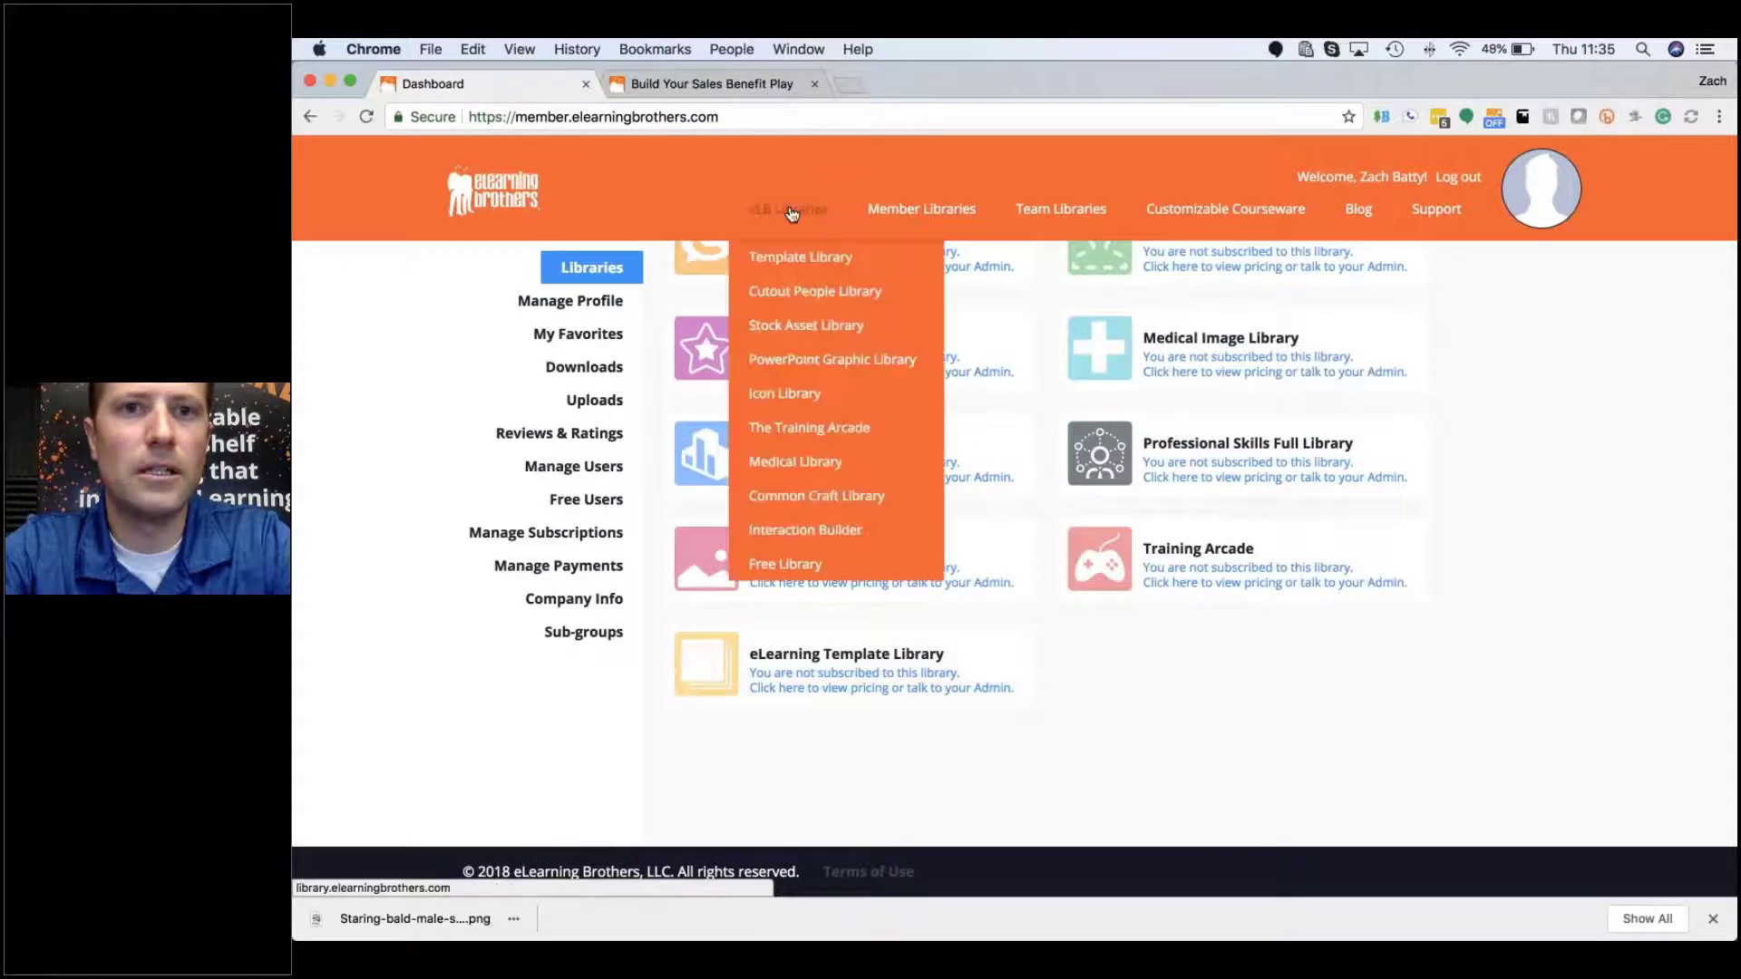
mouse_move(790, 262)
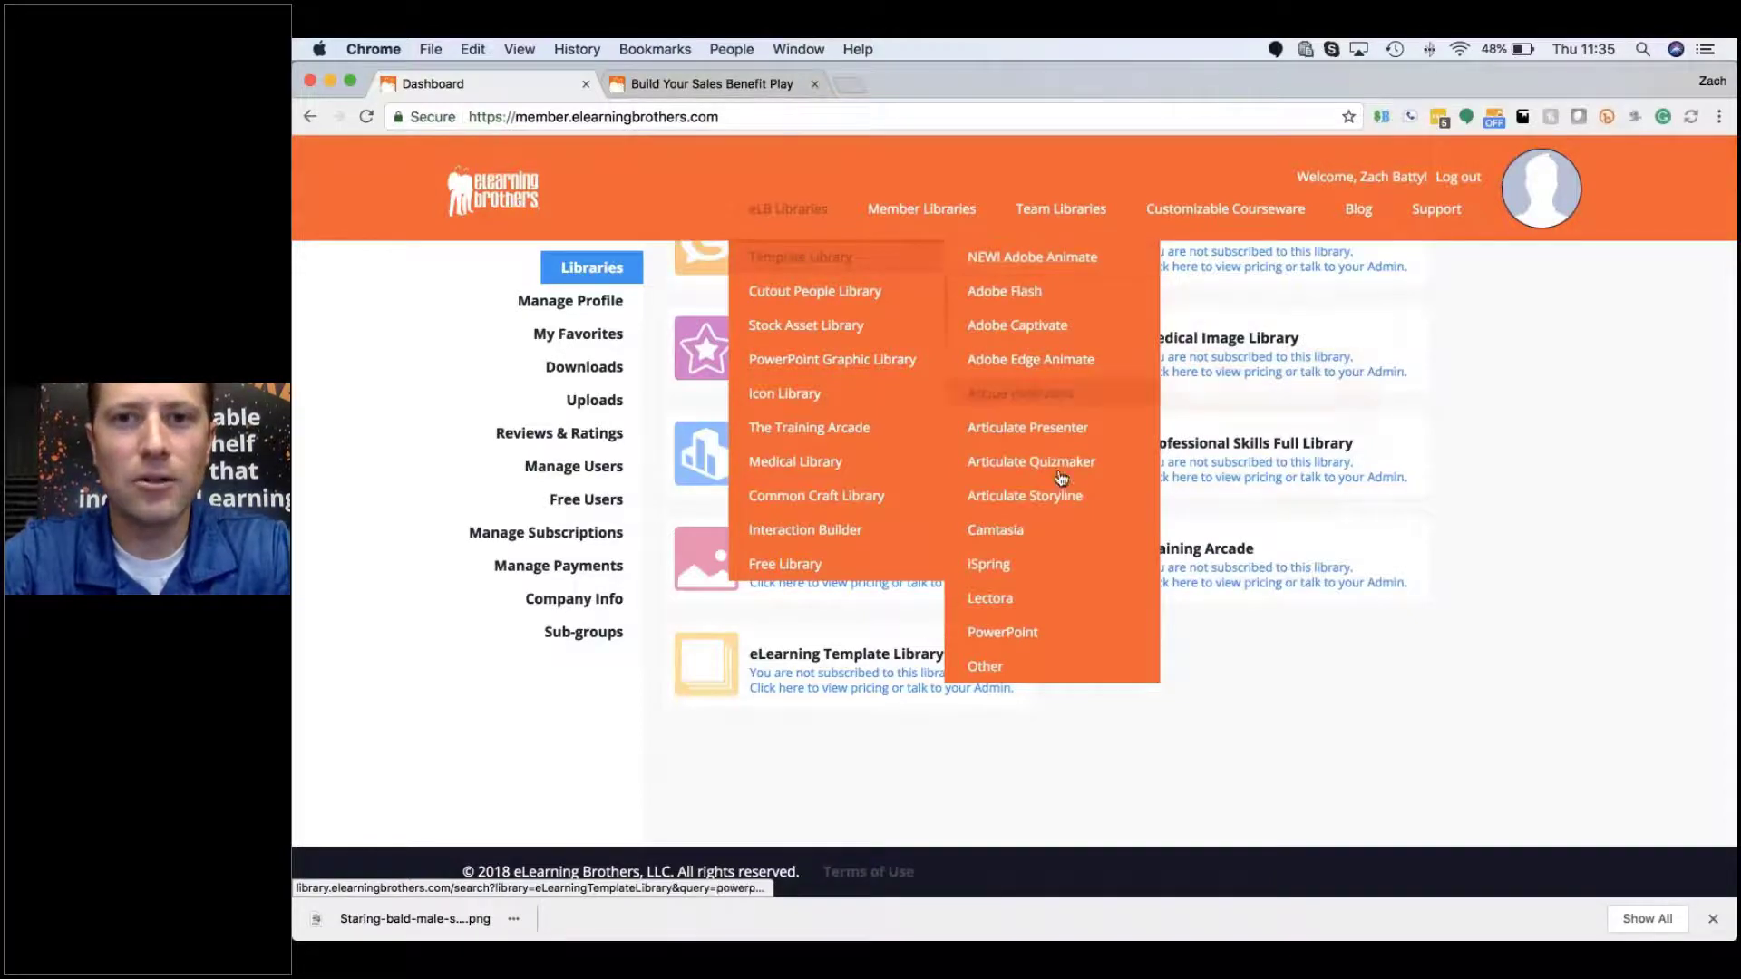
mouse_move(1065, 505)
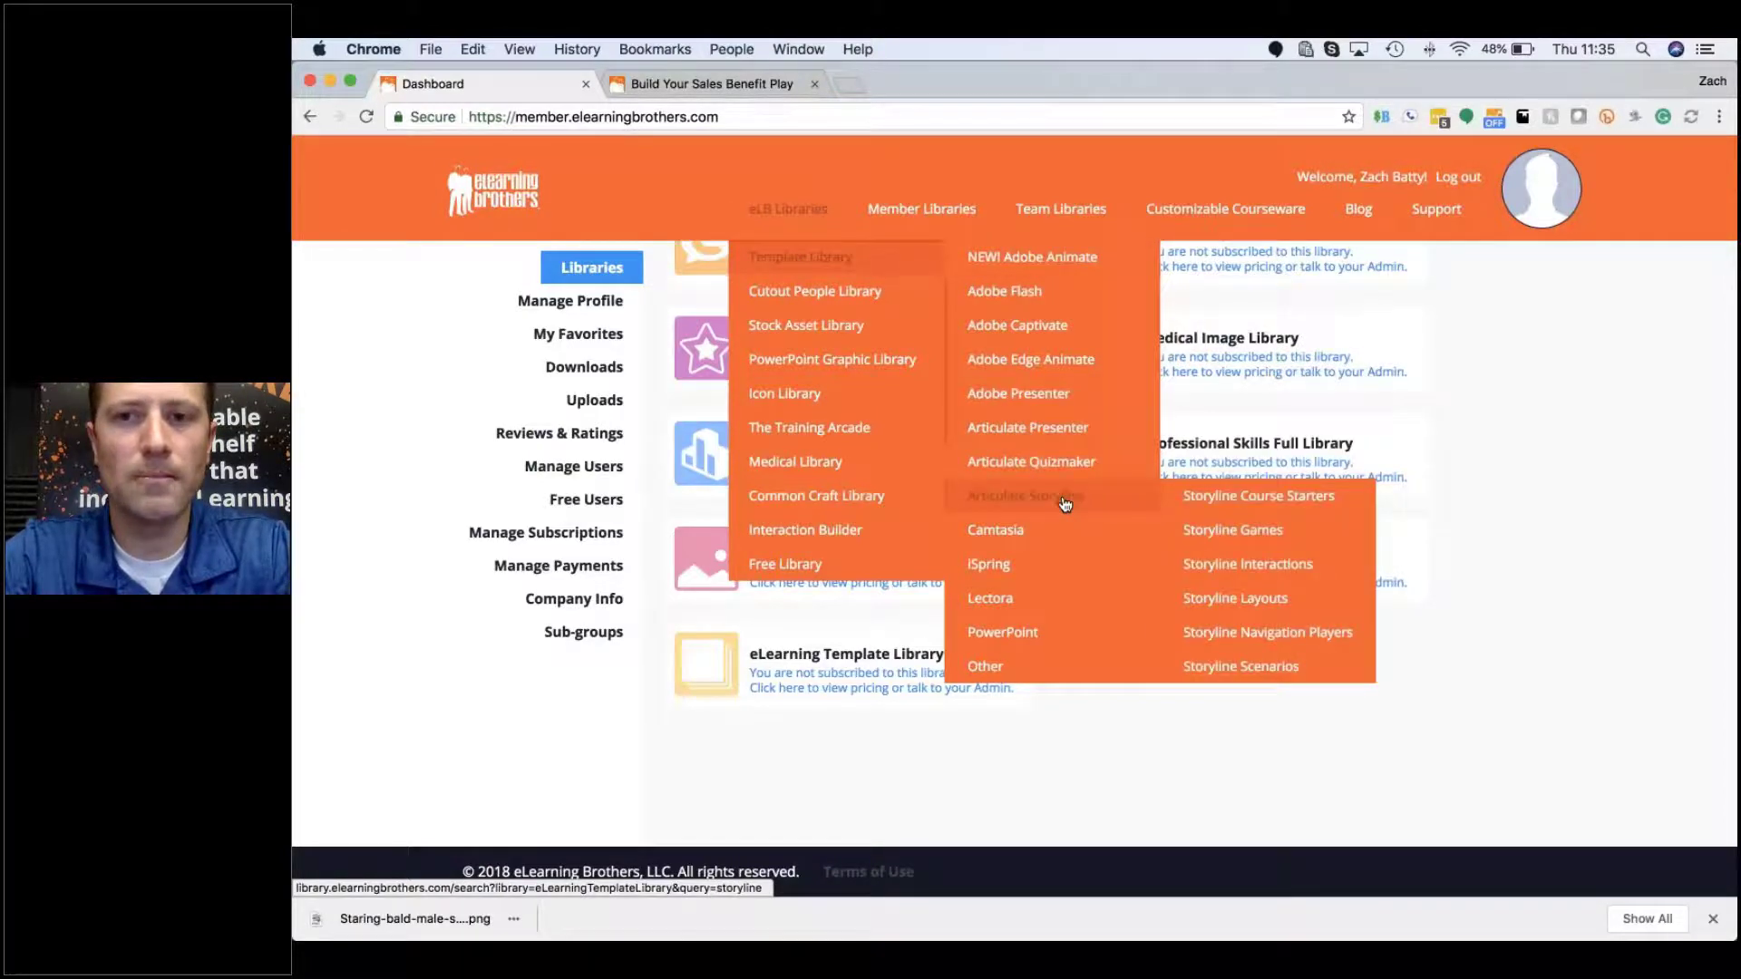
click(1066, 505)
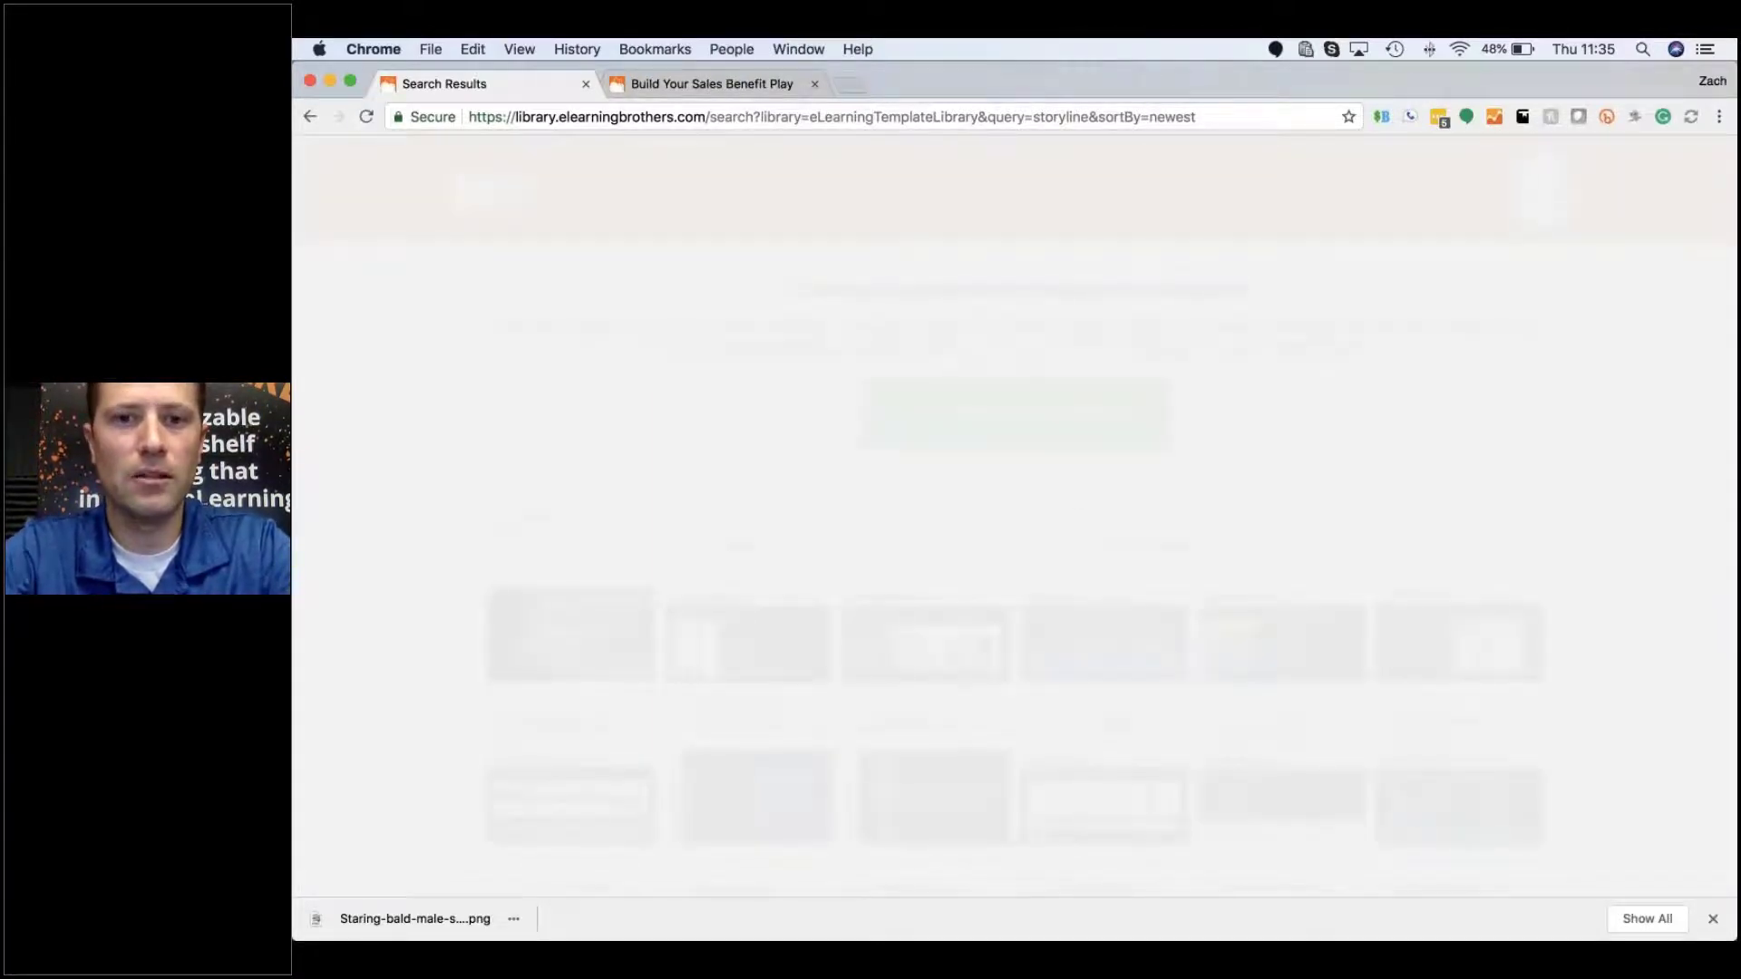
Step: Go to the Template Library home page showing new styles like Shamrock and 80s Neon
scroll(1013, 562, down, 3)
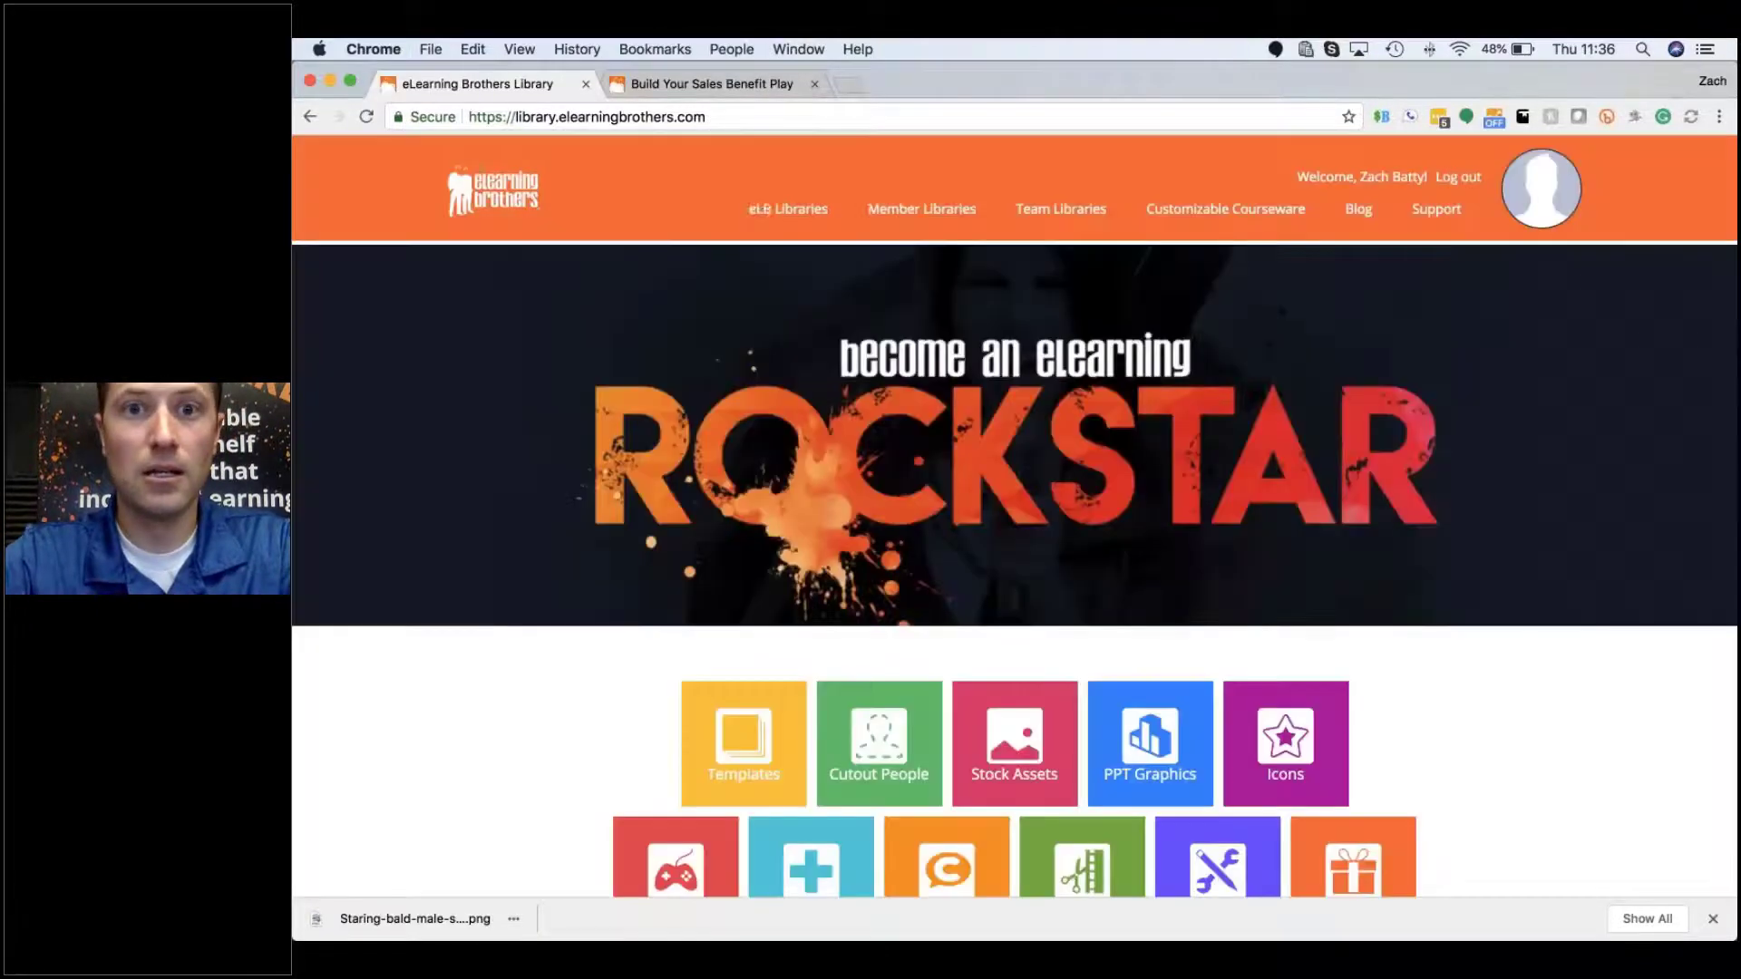
mouse_move(794, 215)
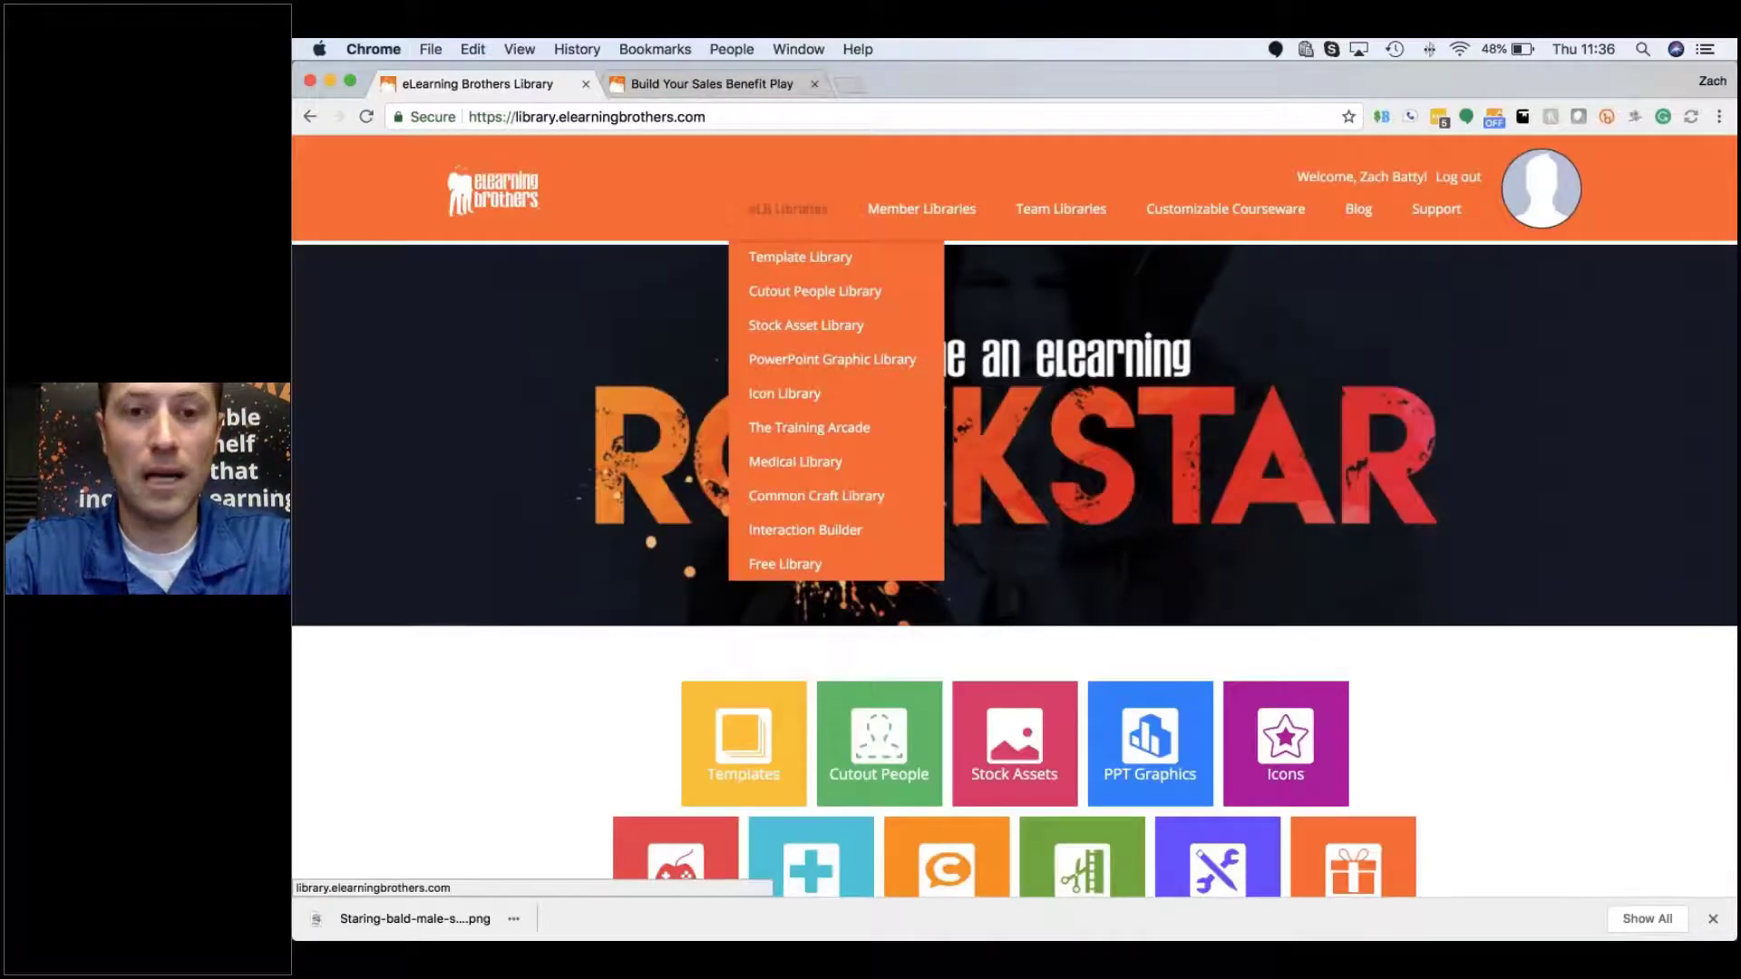
scroll(514, 614, down, 8)
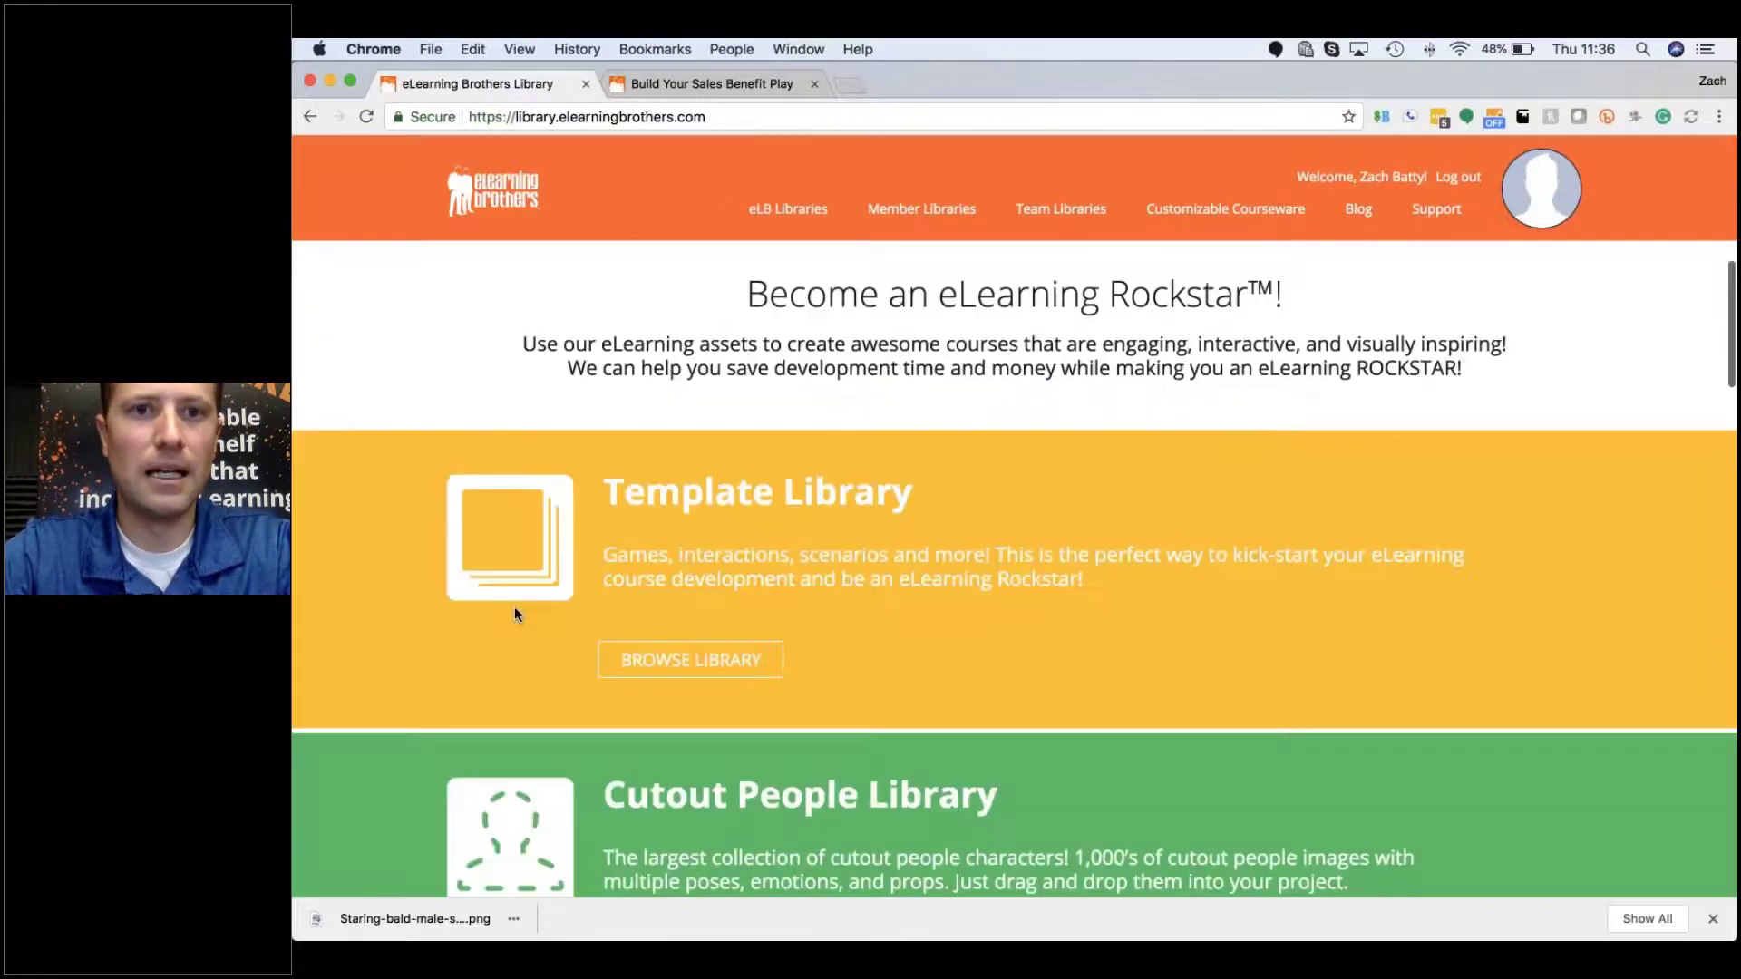
click(514, 614)
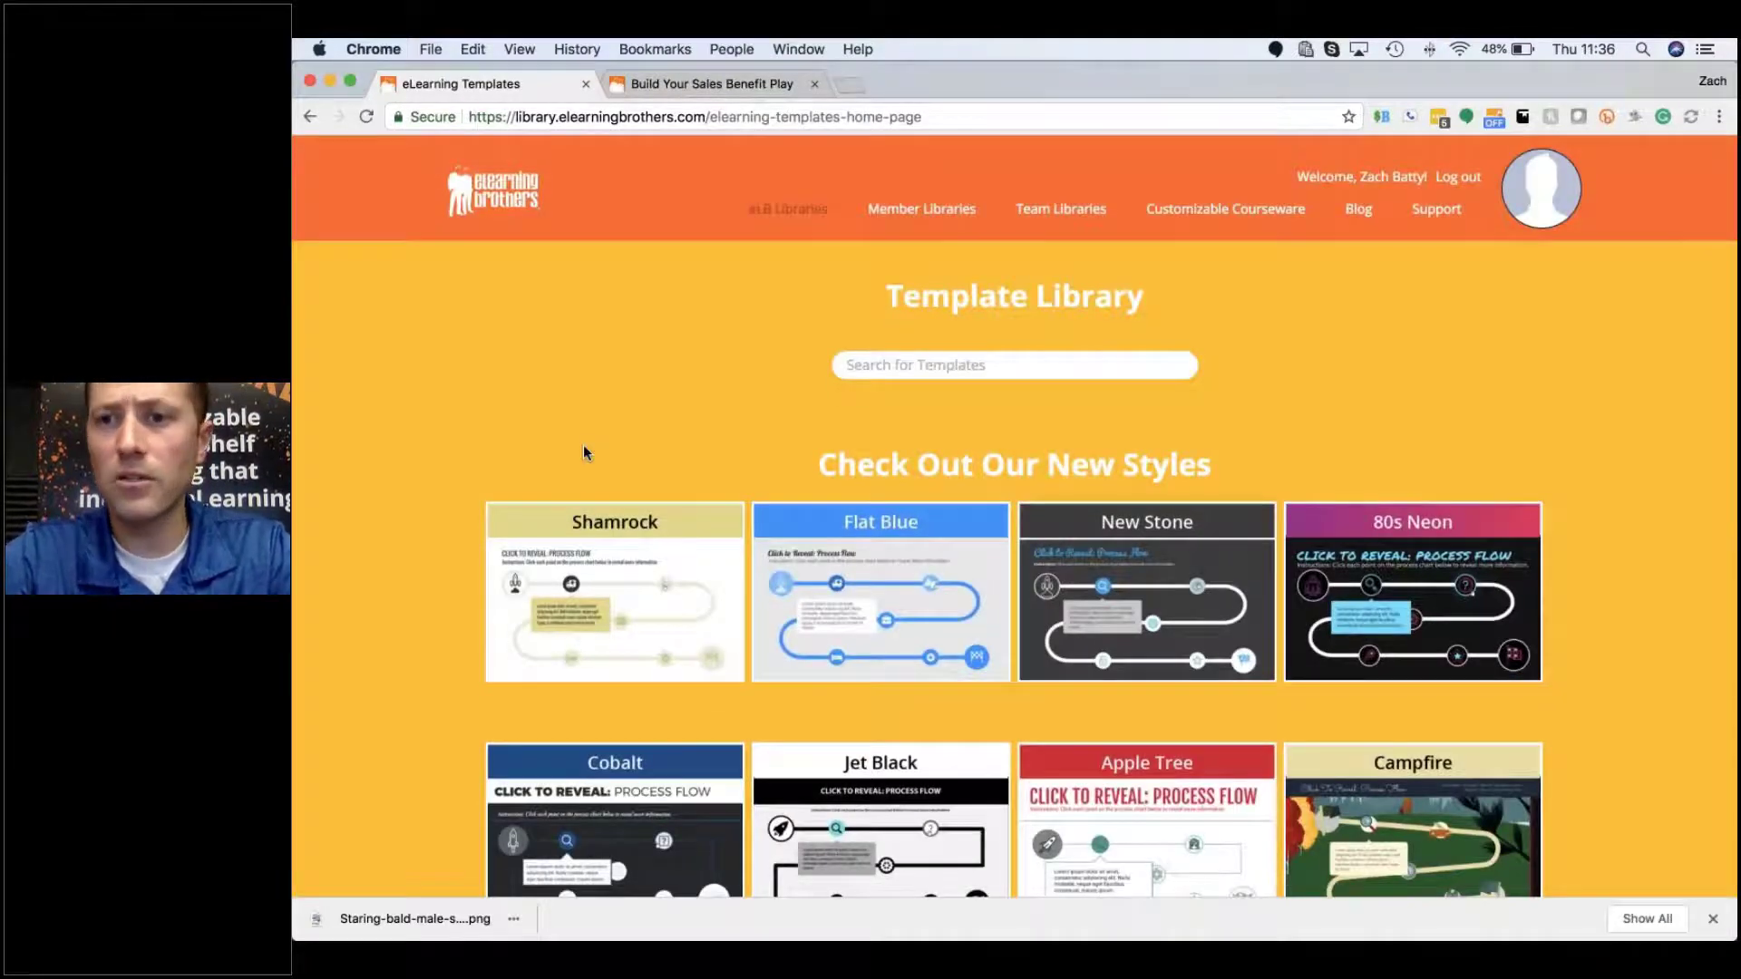
Step: Look over the new template styles, including Cobalt, Jet Black, Apple Tree and Campfire
scroll(584, 444, down, 3)
scroll(1679, 566, up, 1)
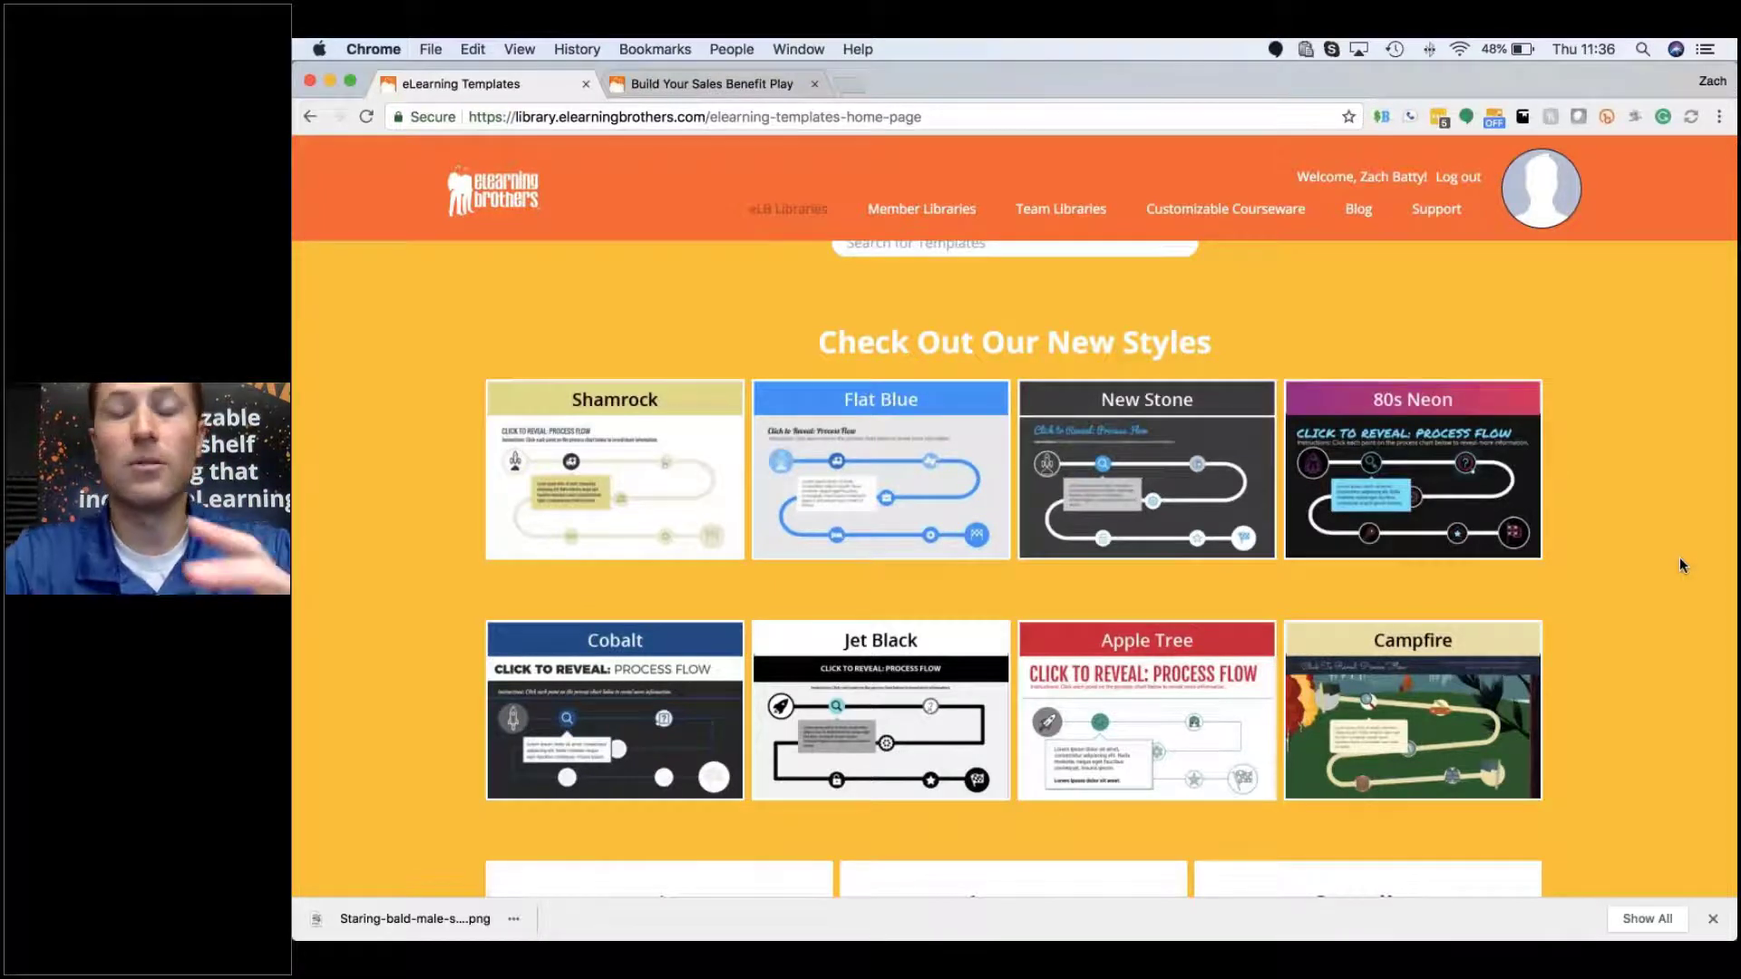
mouse_move(1516, 549)
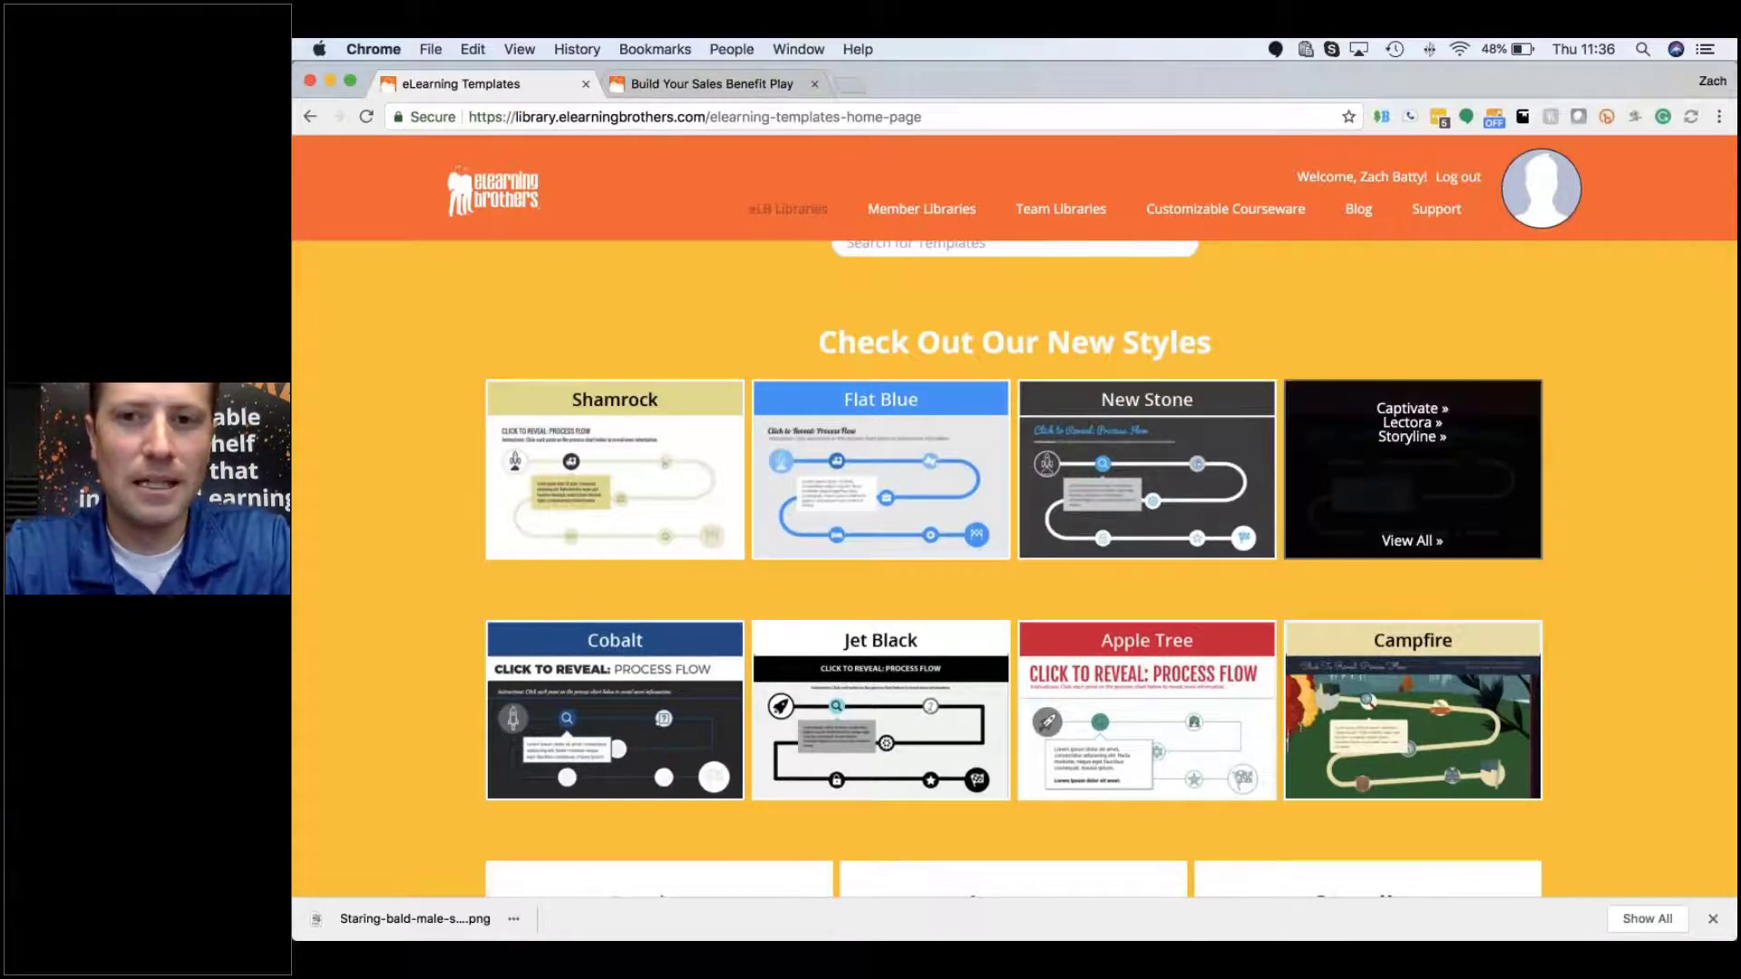
mouse_move(1206, 517)
scroll(1206, 516, down, 1)
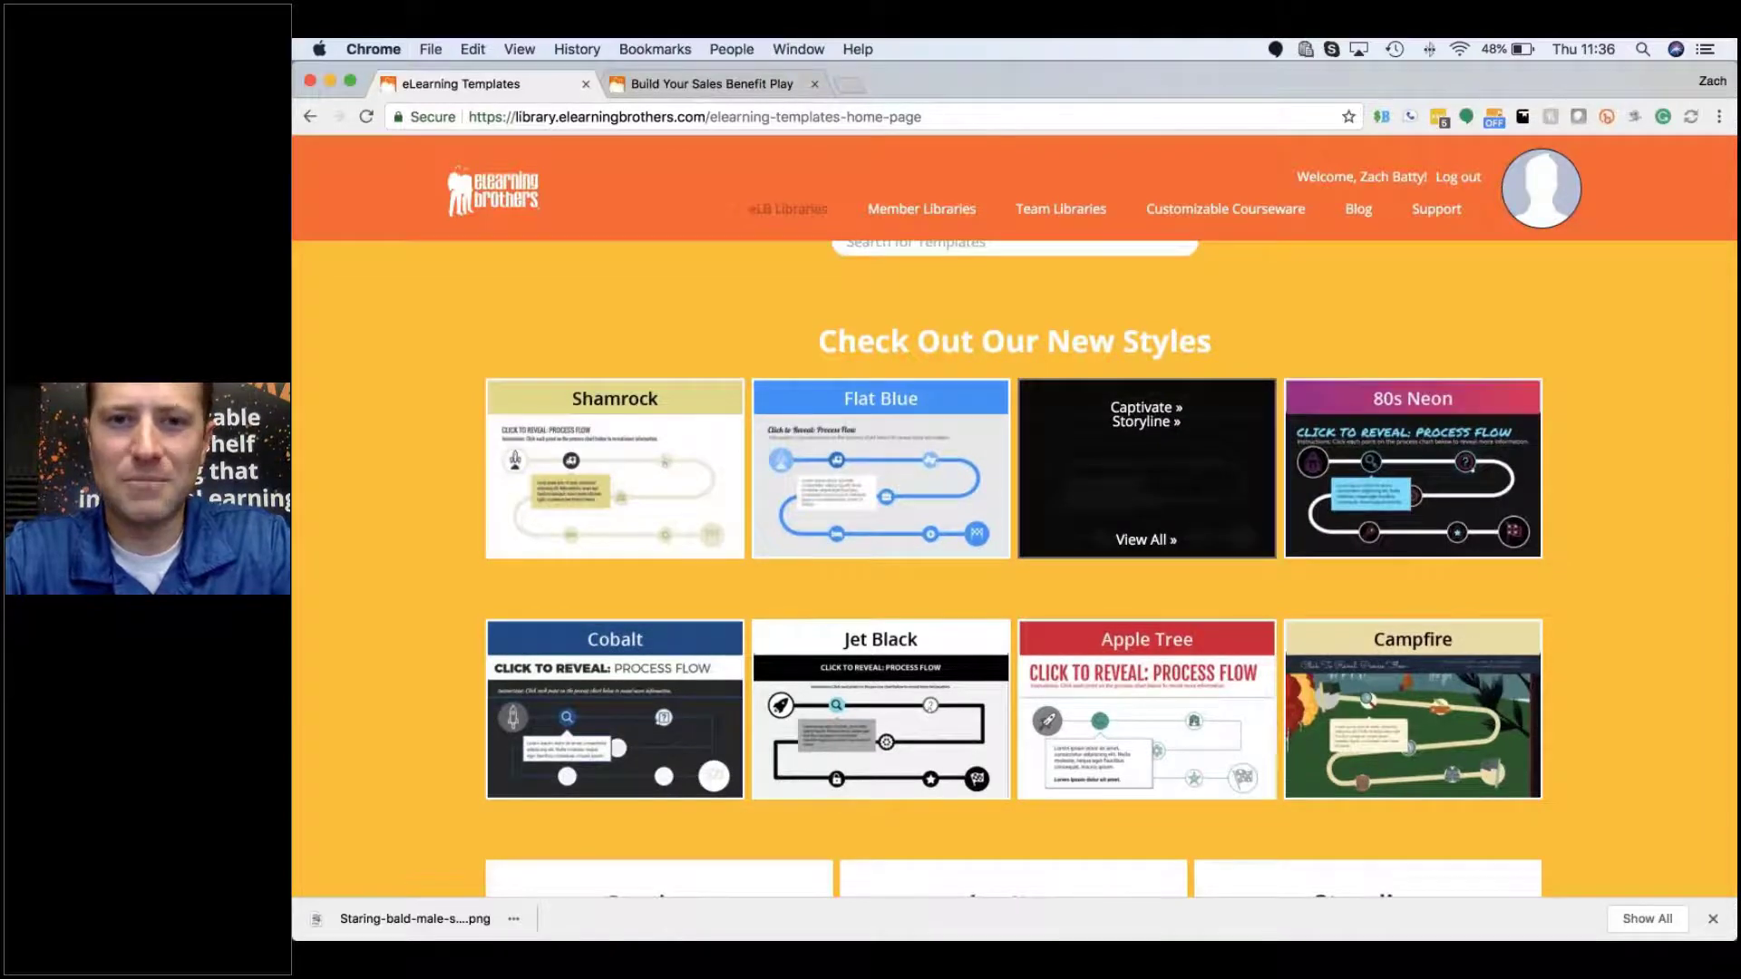
scroll(1510, 471, down, 3)
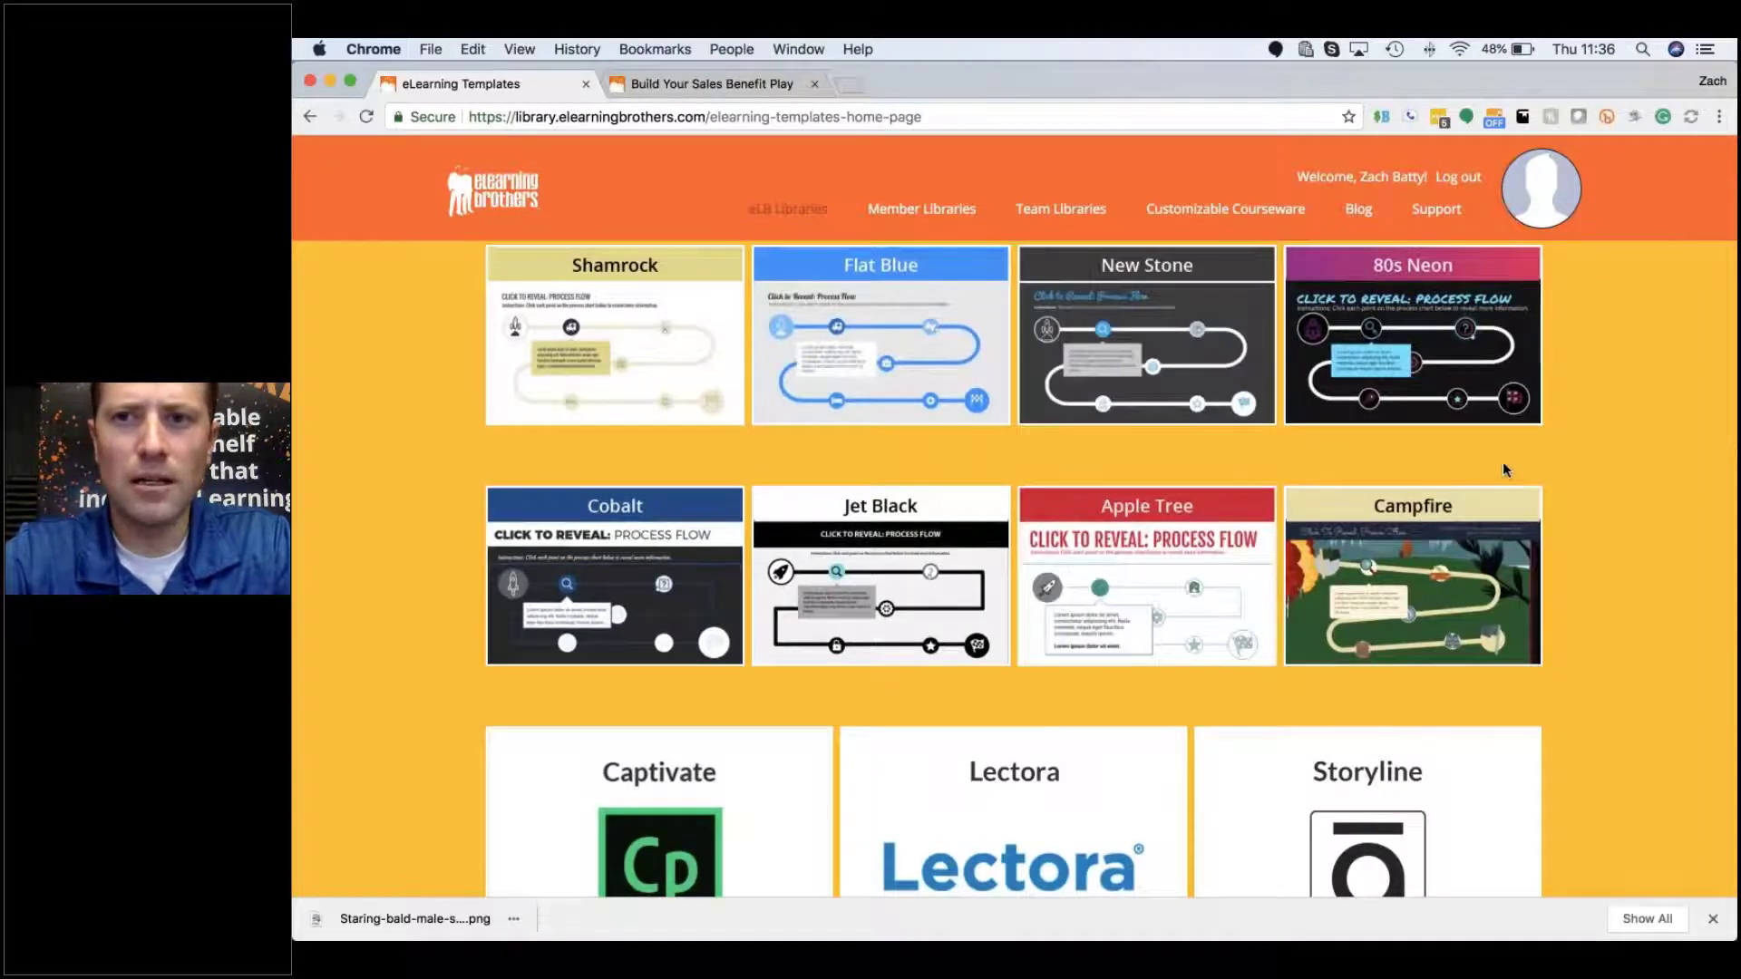
mouse_move(1496, 408)
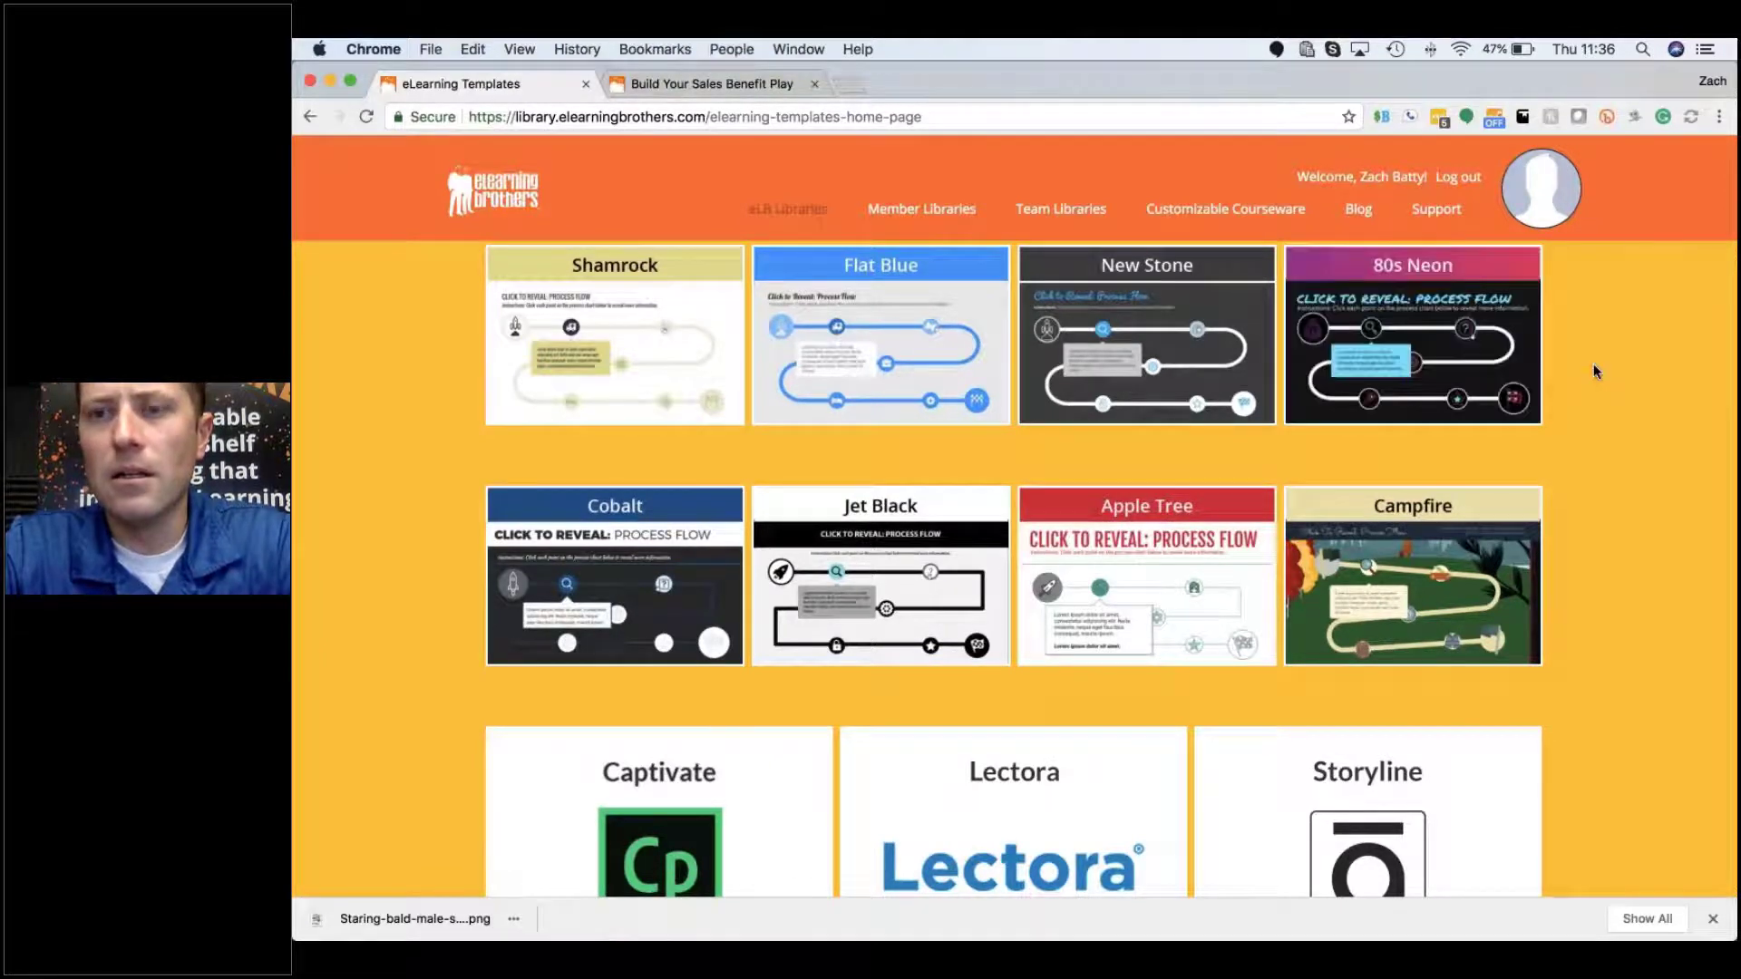
Step: Show the 80s Neon style templates for Storyline, returning 32 results
mouse_move(1503, 330)
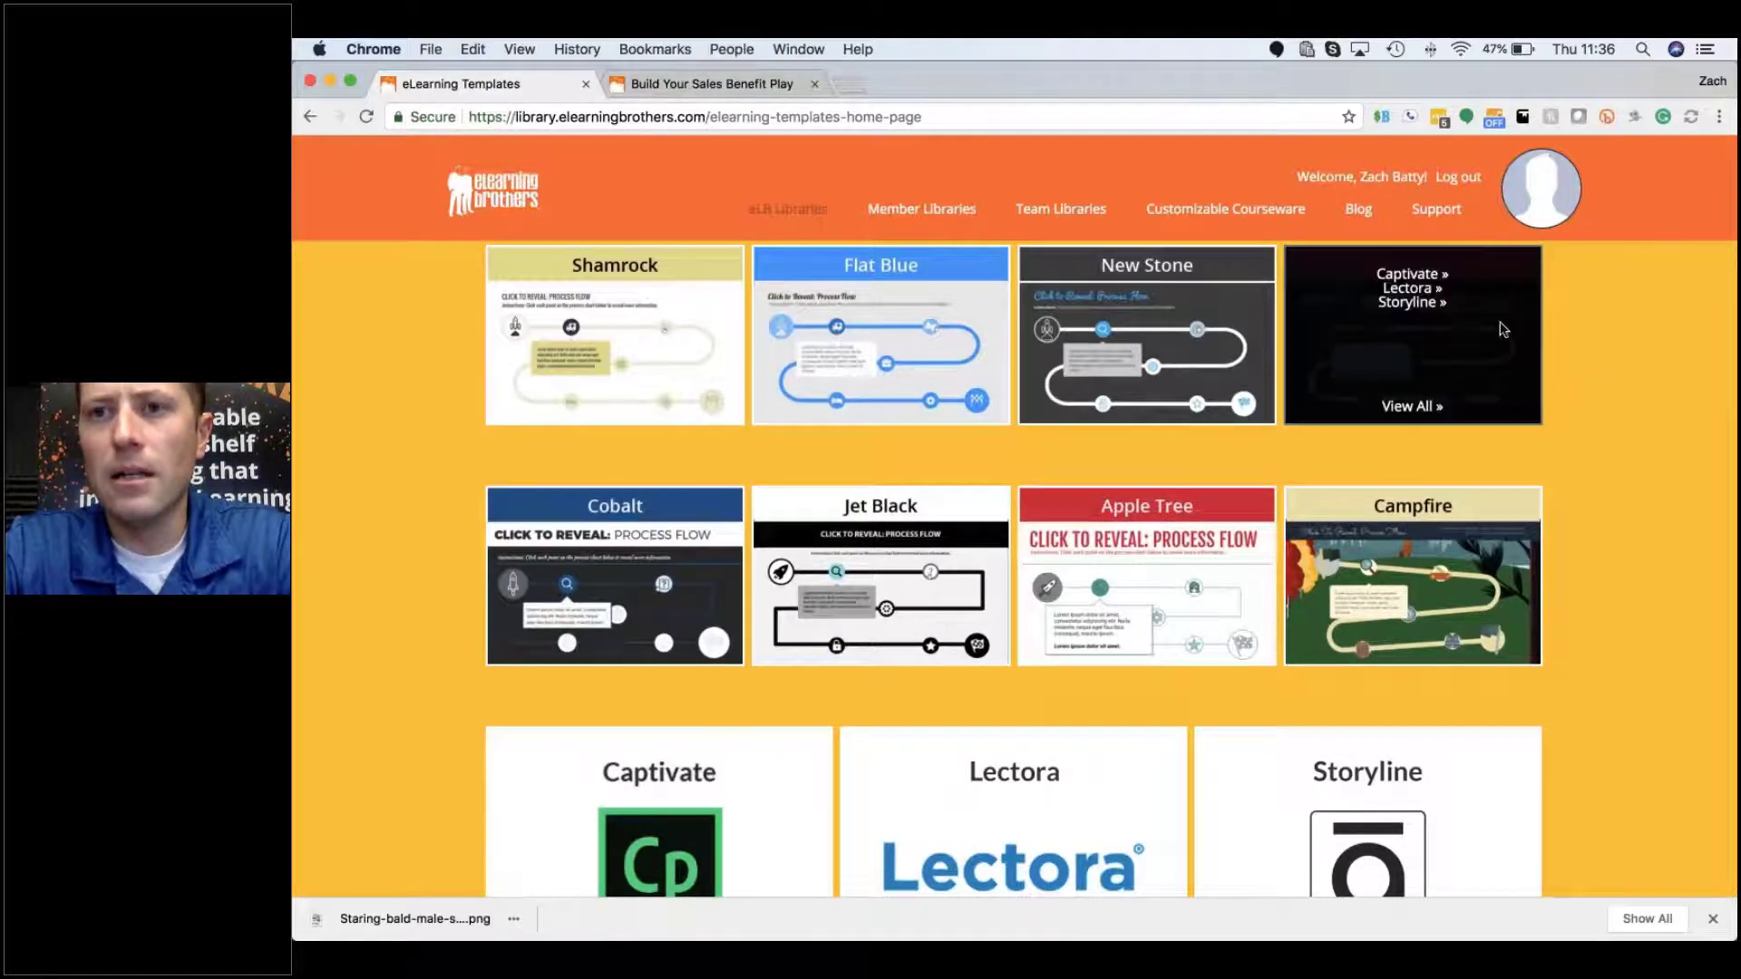
click(1419, 308)
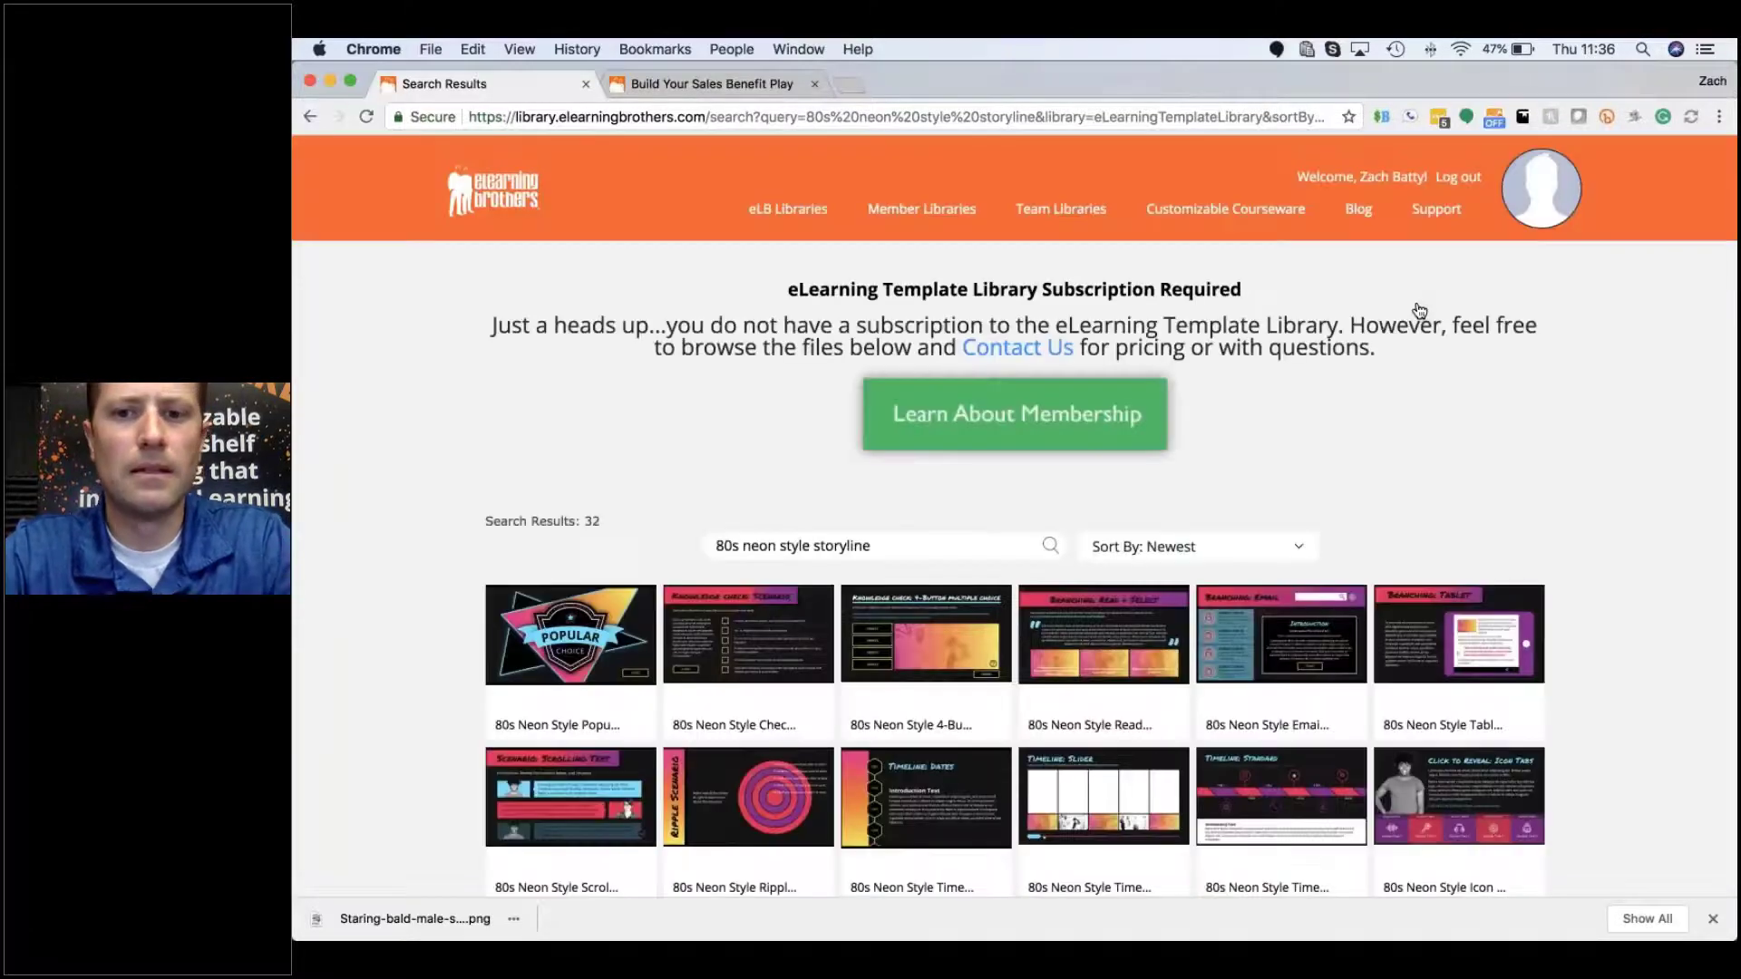
mouse_move(1120, 622)
scroll(1121, 622, down, 2)
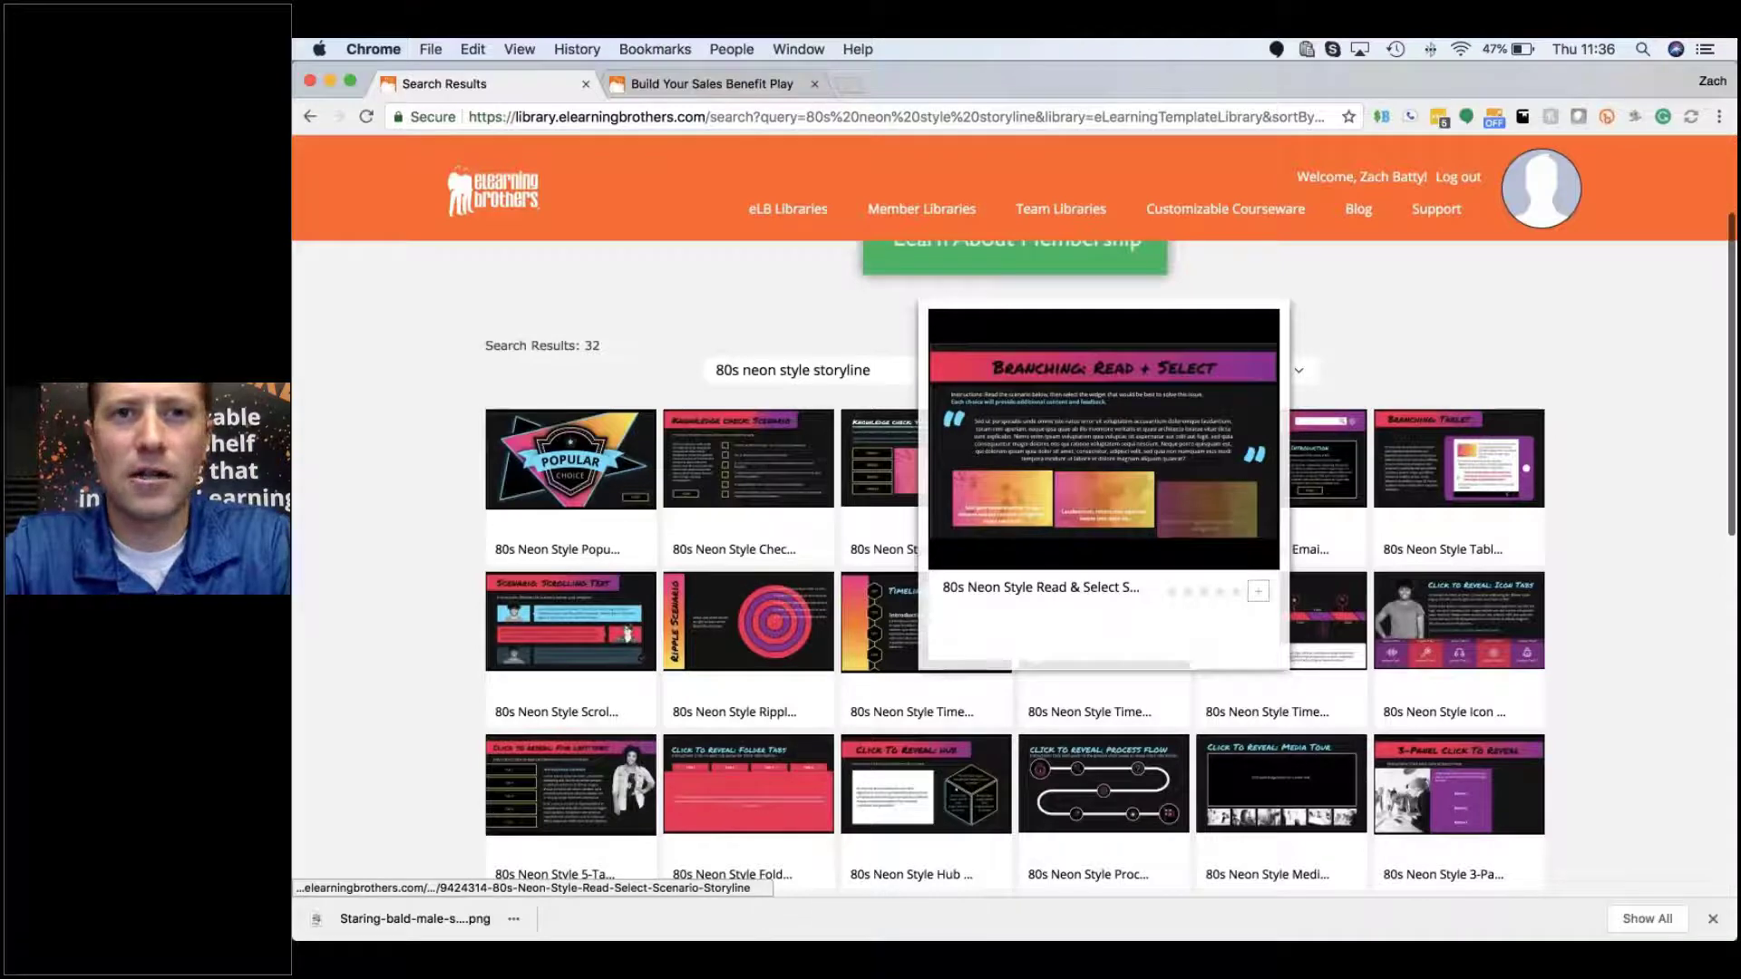
mouse_move(571, 471)
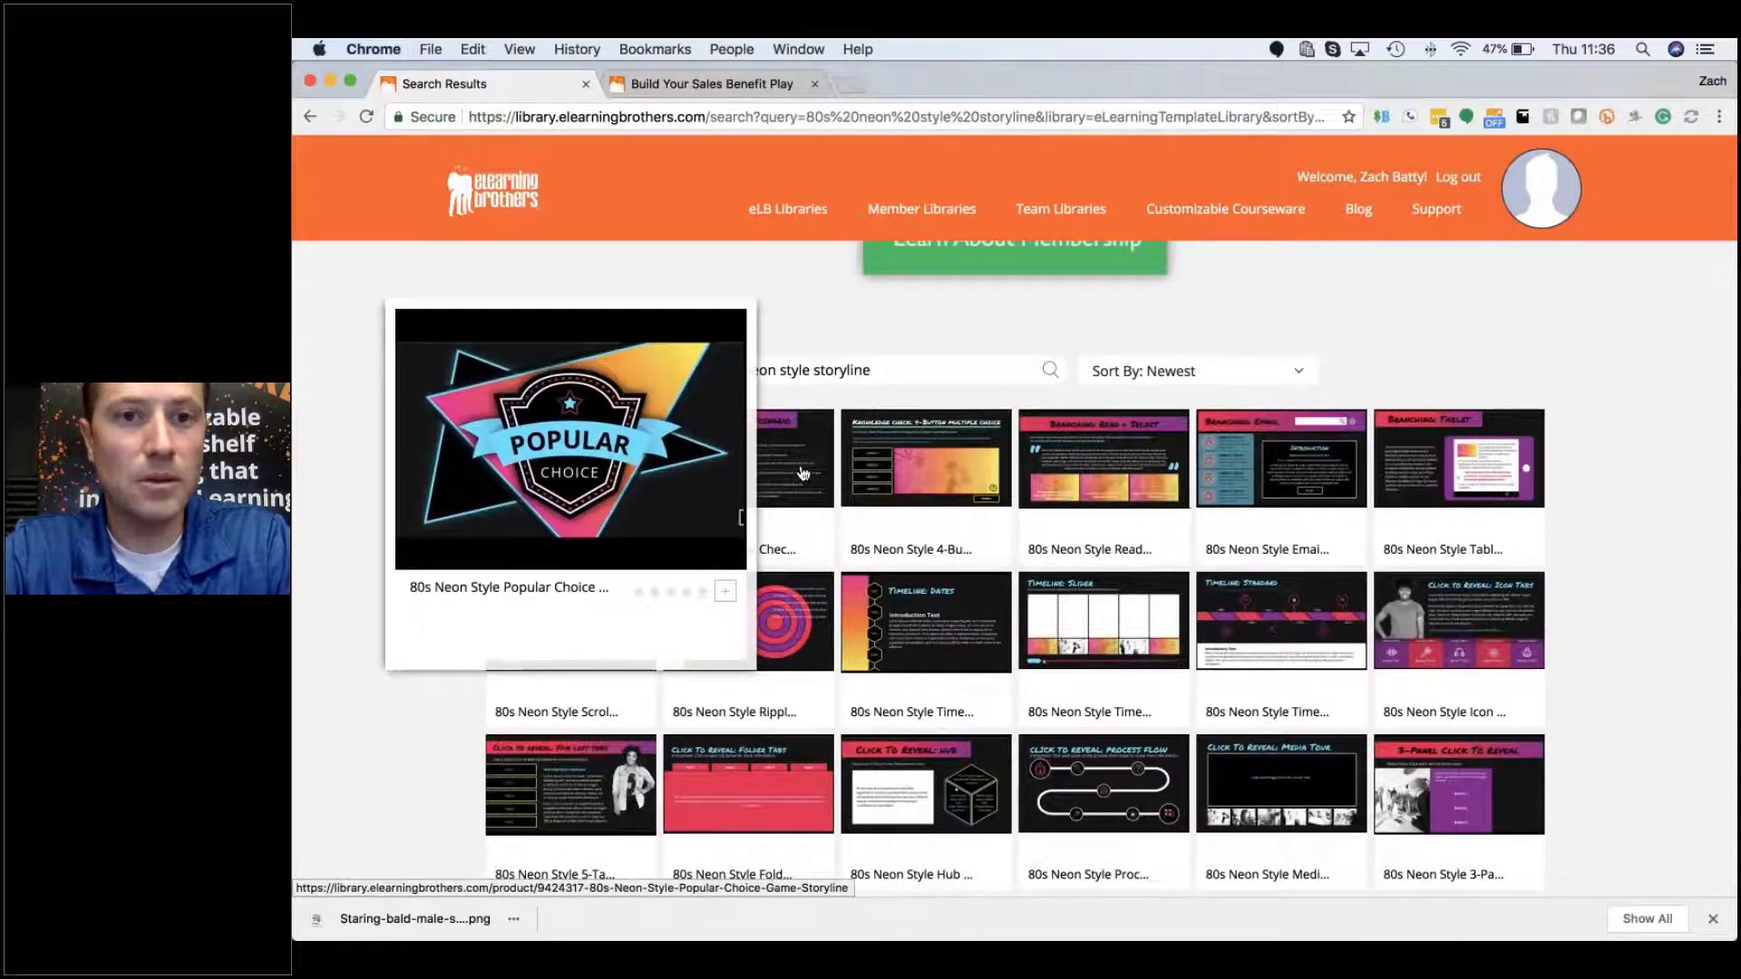
mouse_move(803, 473)
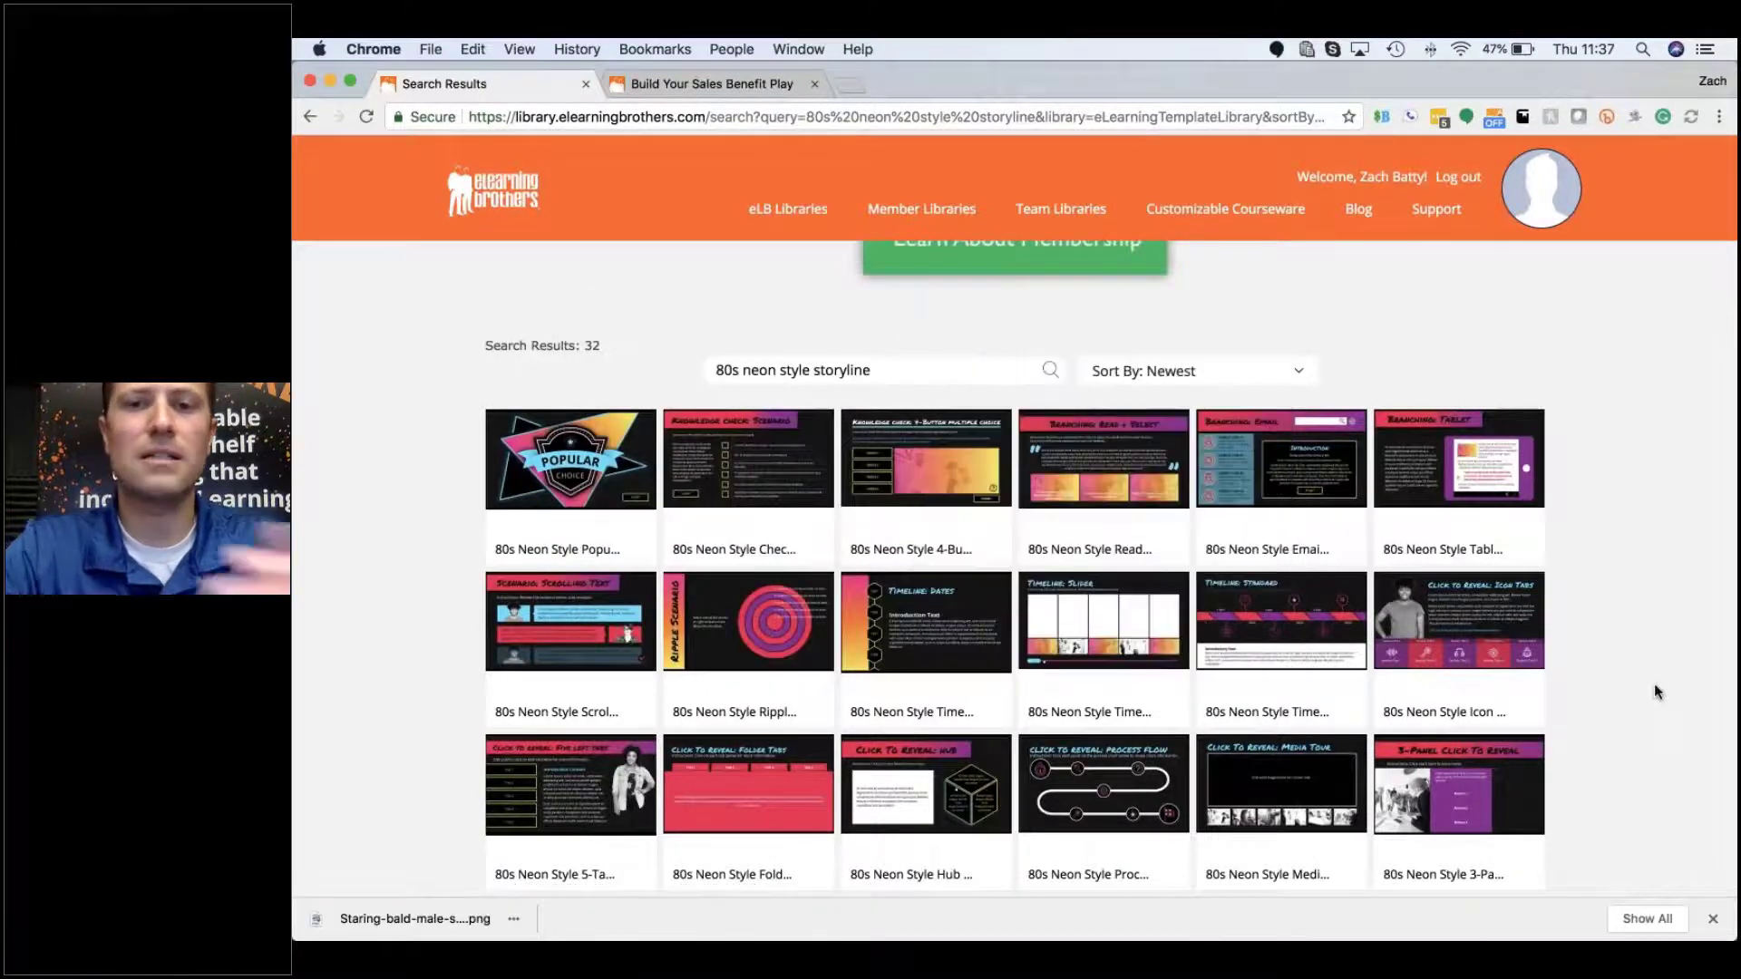
Step: Scroll the results to the 80s Neon Style Layout - Storyline preview card
scroll(1654, 692, down, 2)
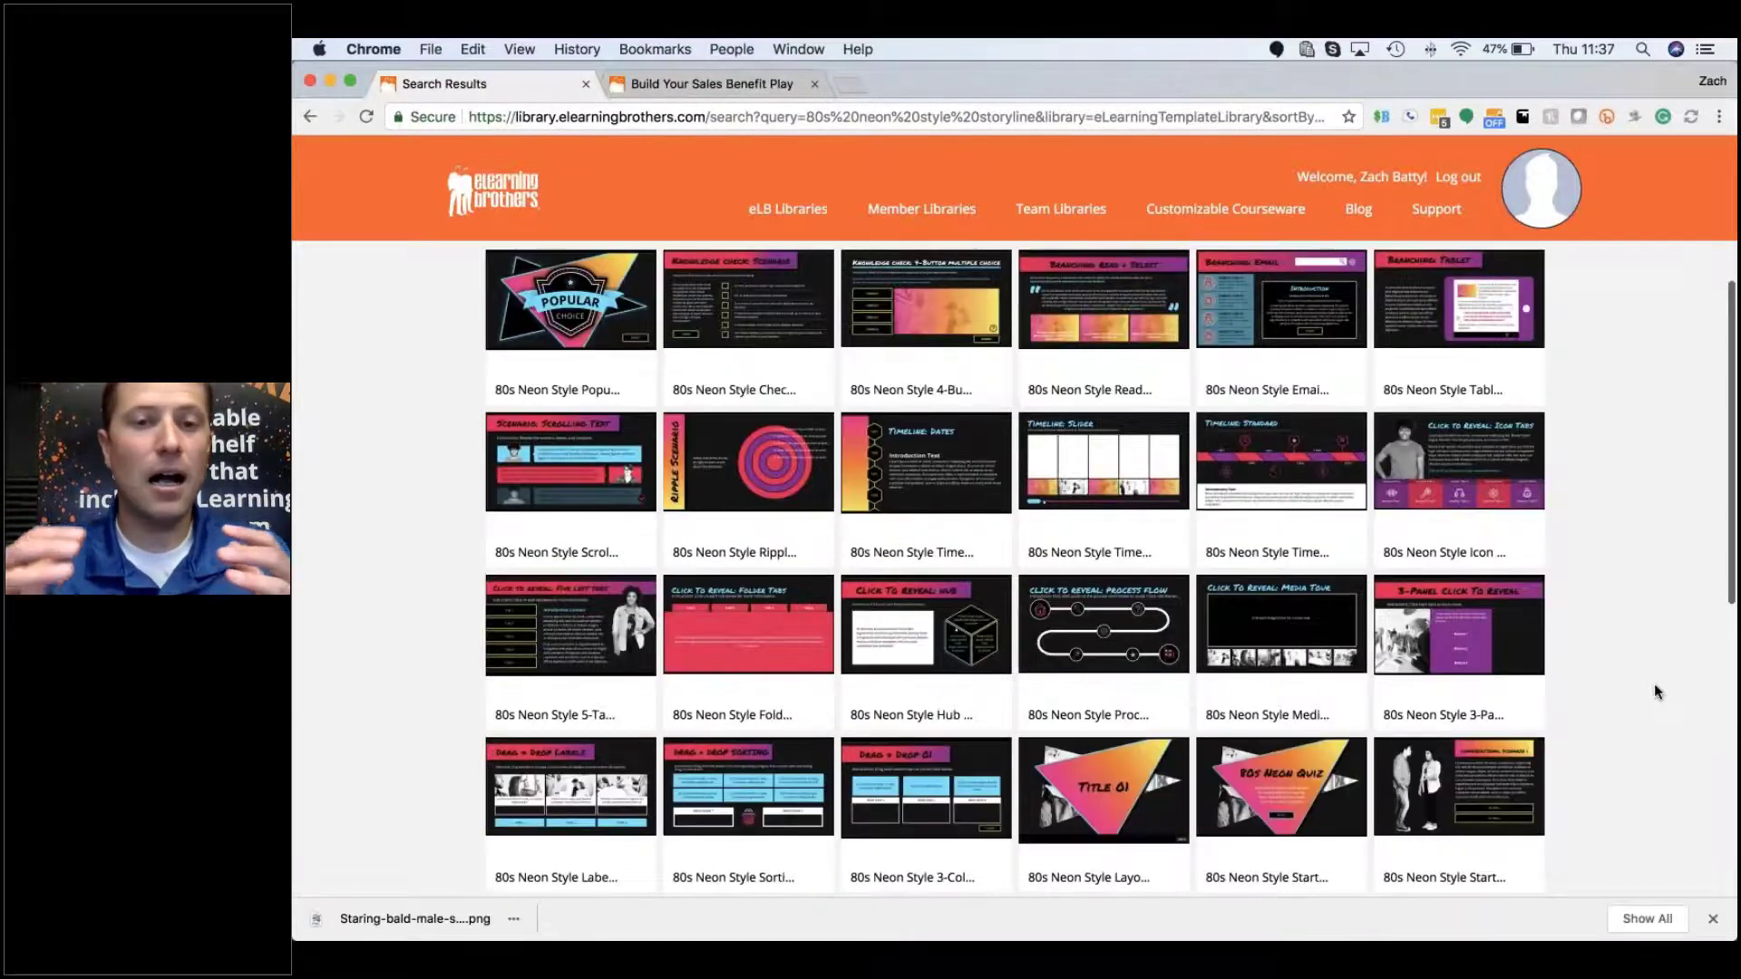
scroll(1654, 684, down, 1)
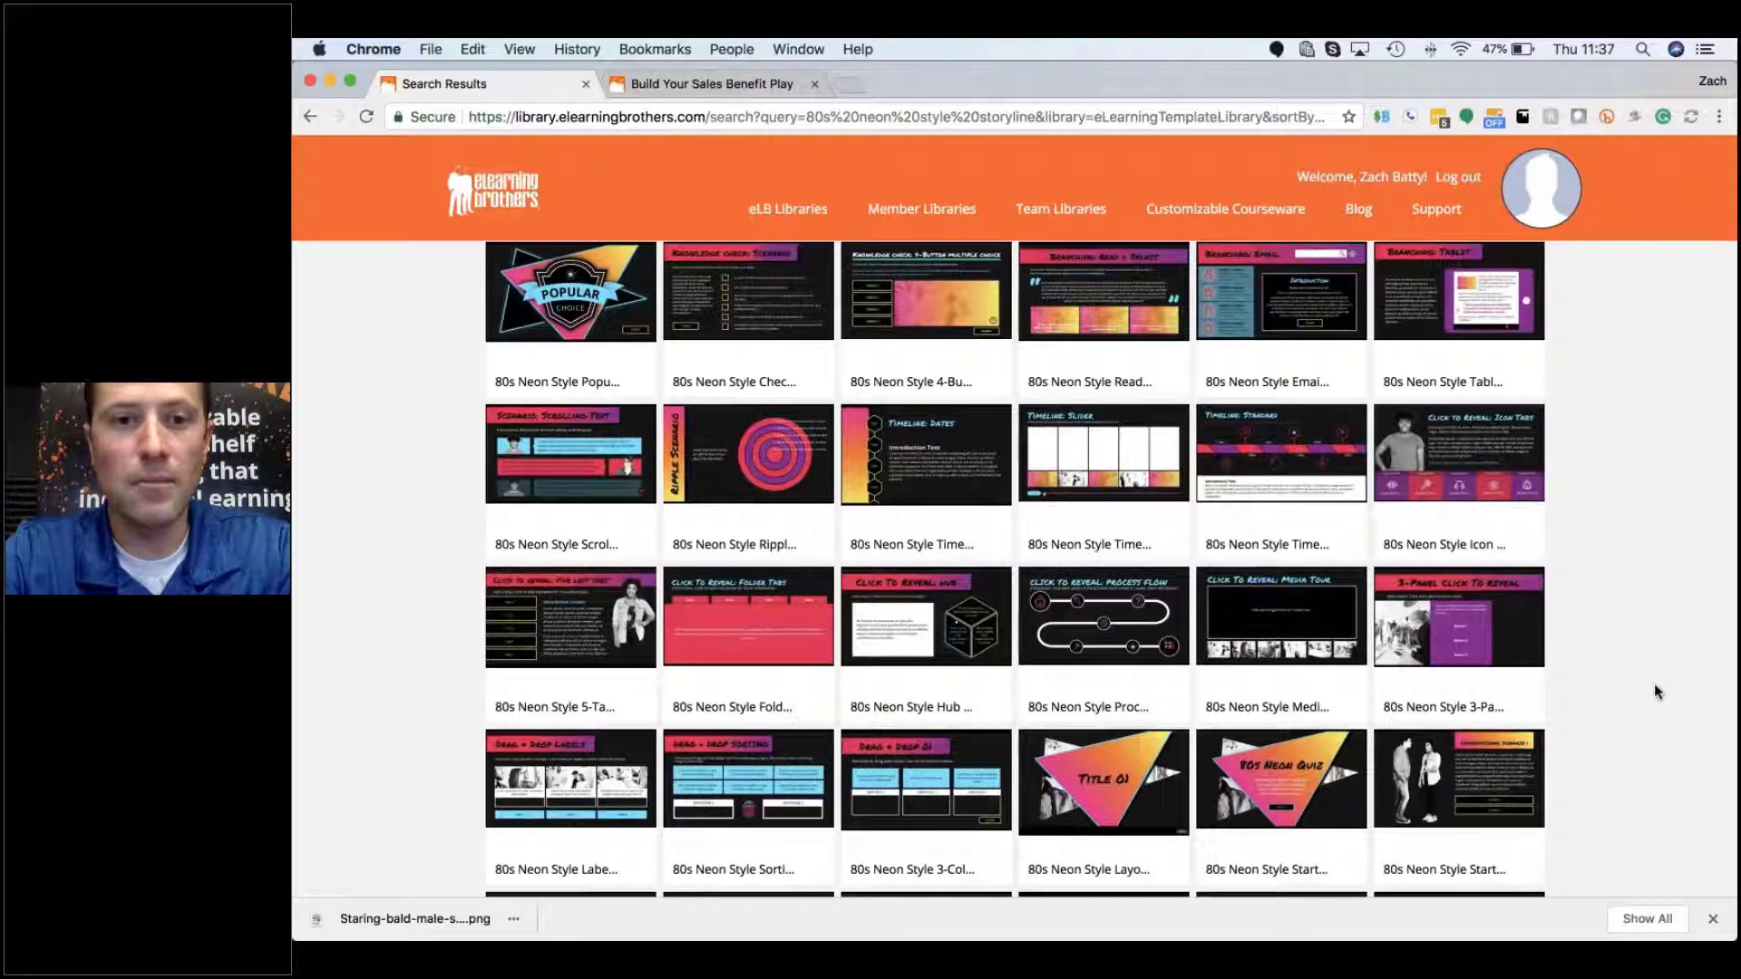
scroll(1653, 692, down, 2)
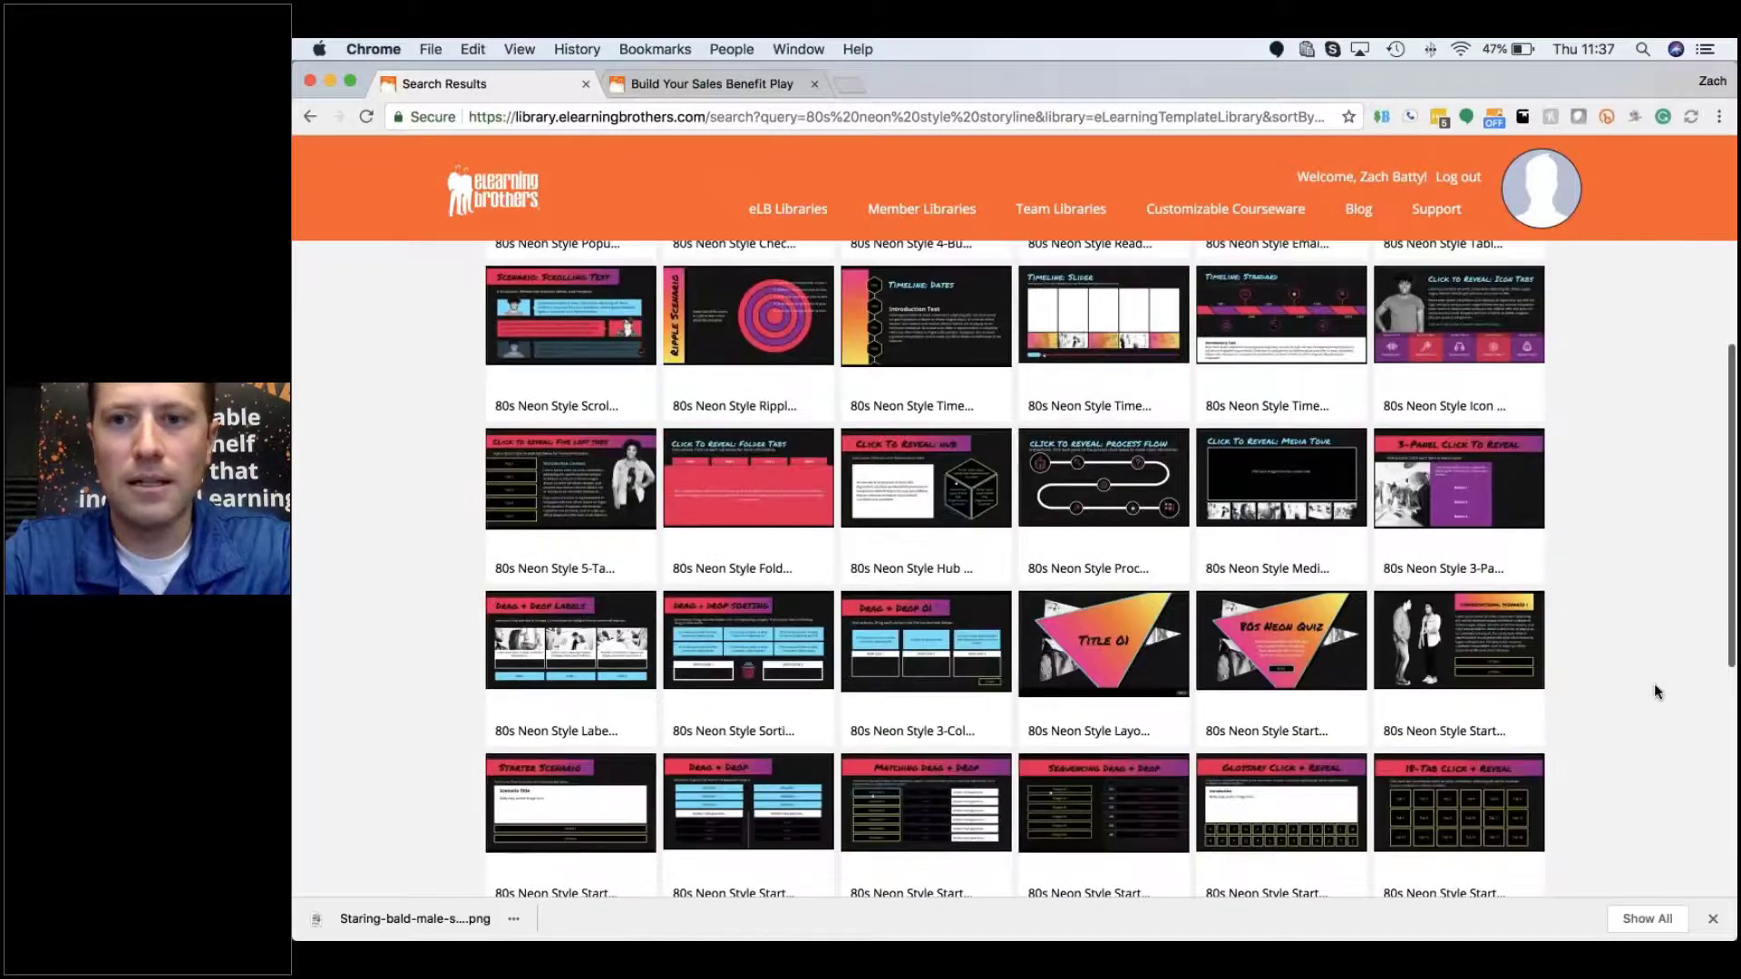
scroll(1654, 692, up, 6)
scroll(1653, 689, down, 2)
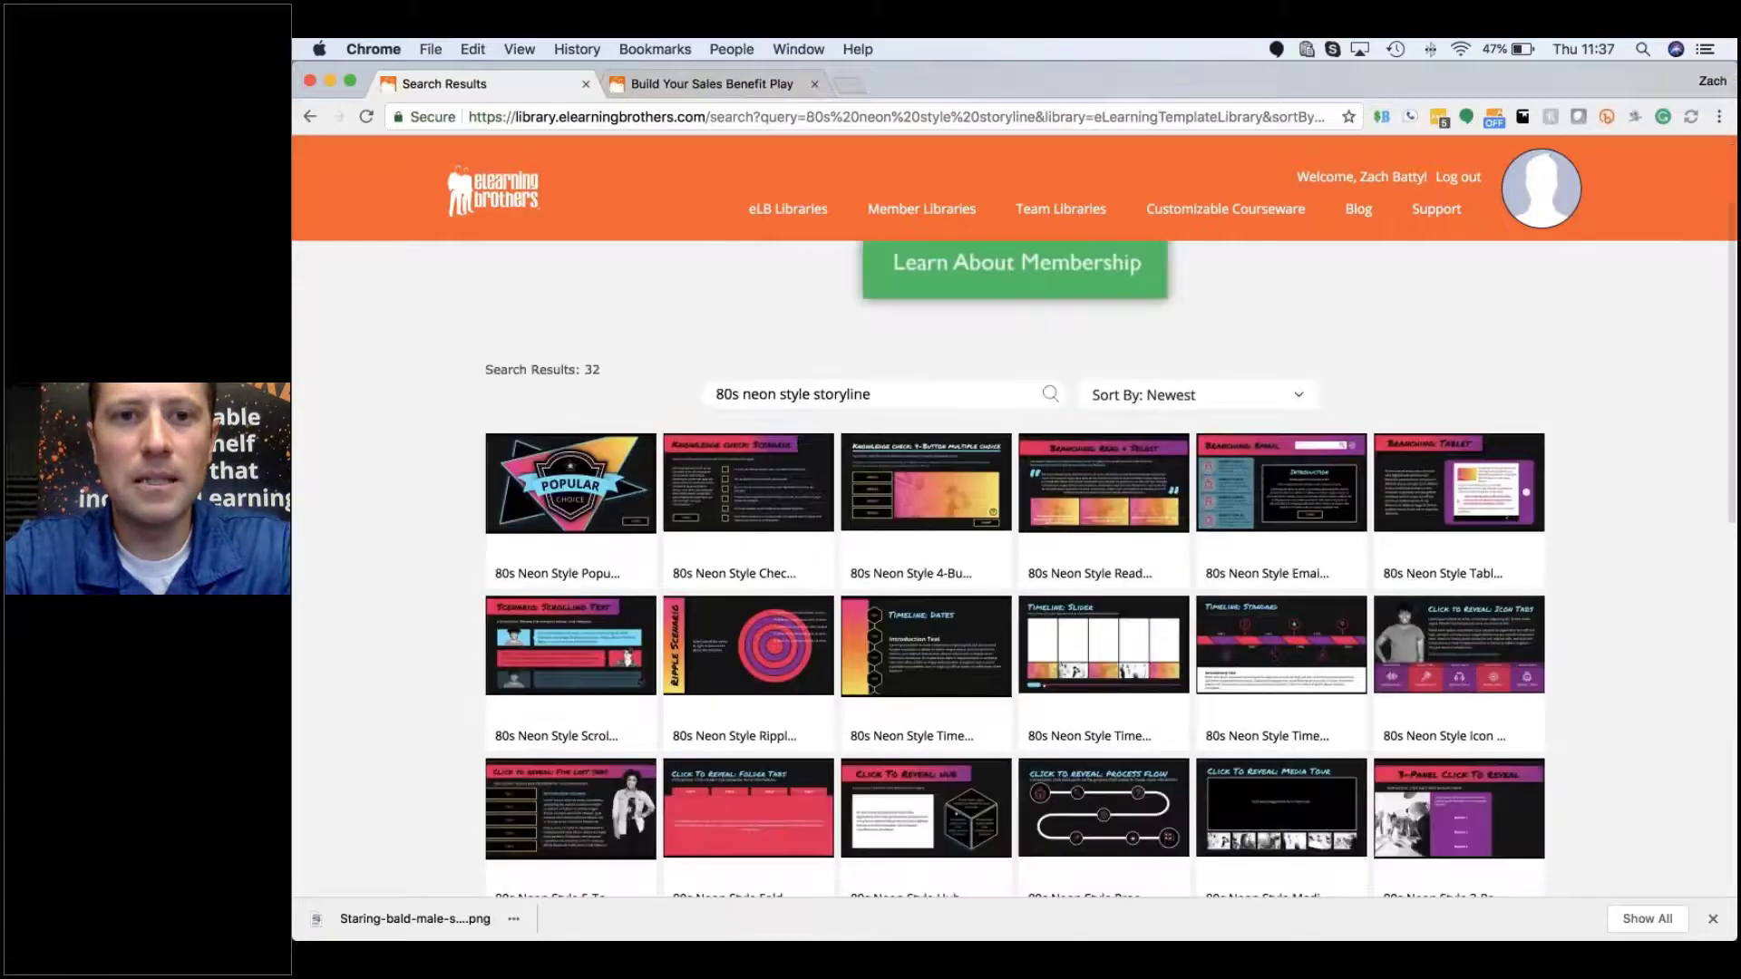
mouse_move(1210, 682)
mouse_move(1299, 556)
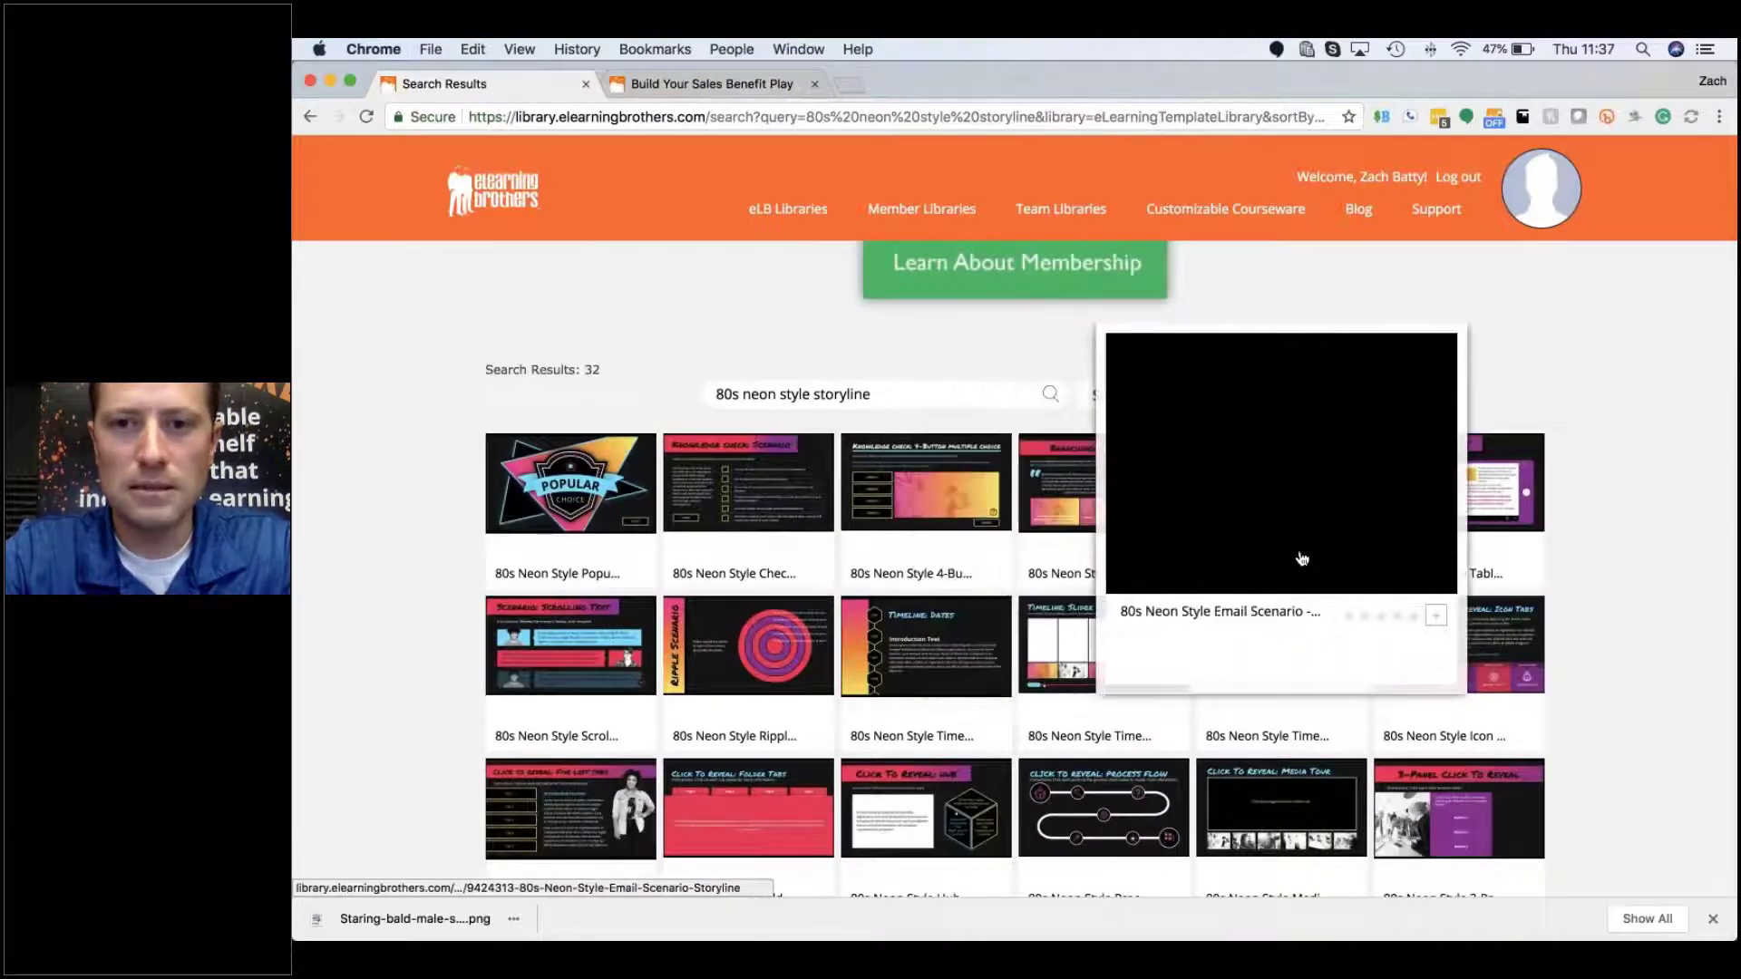
scroll(1301, 558, down, 3)
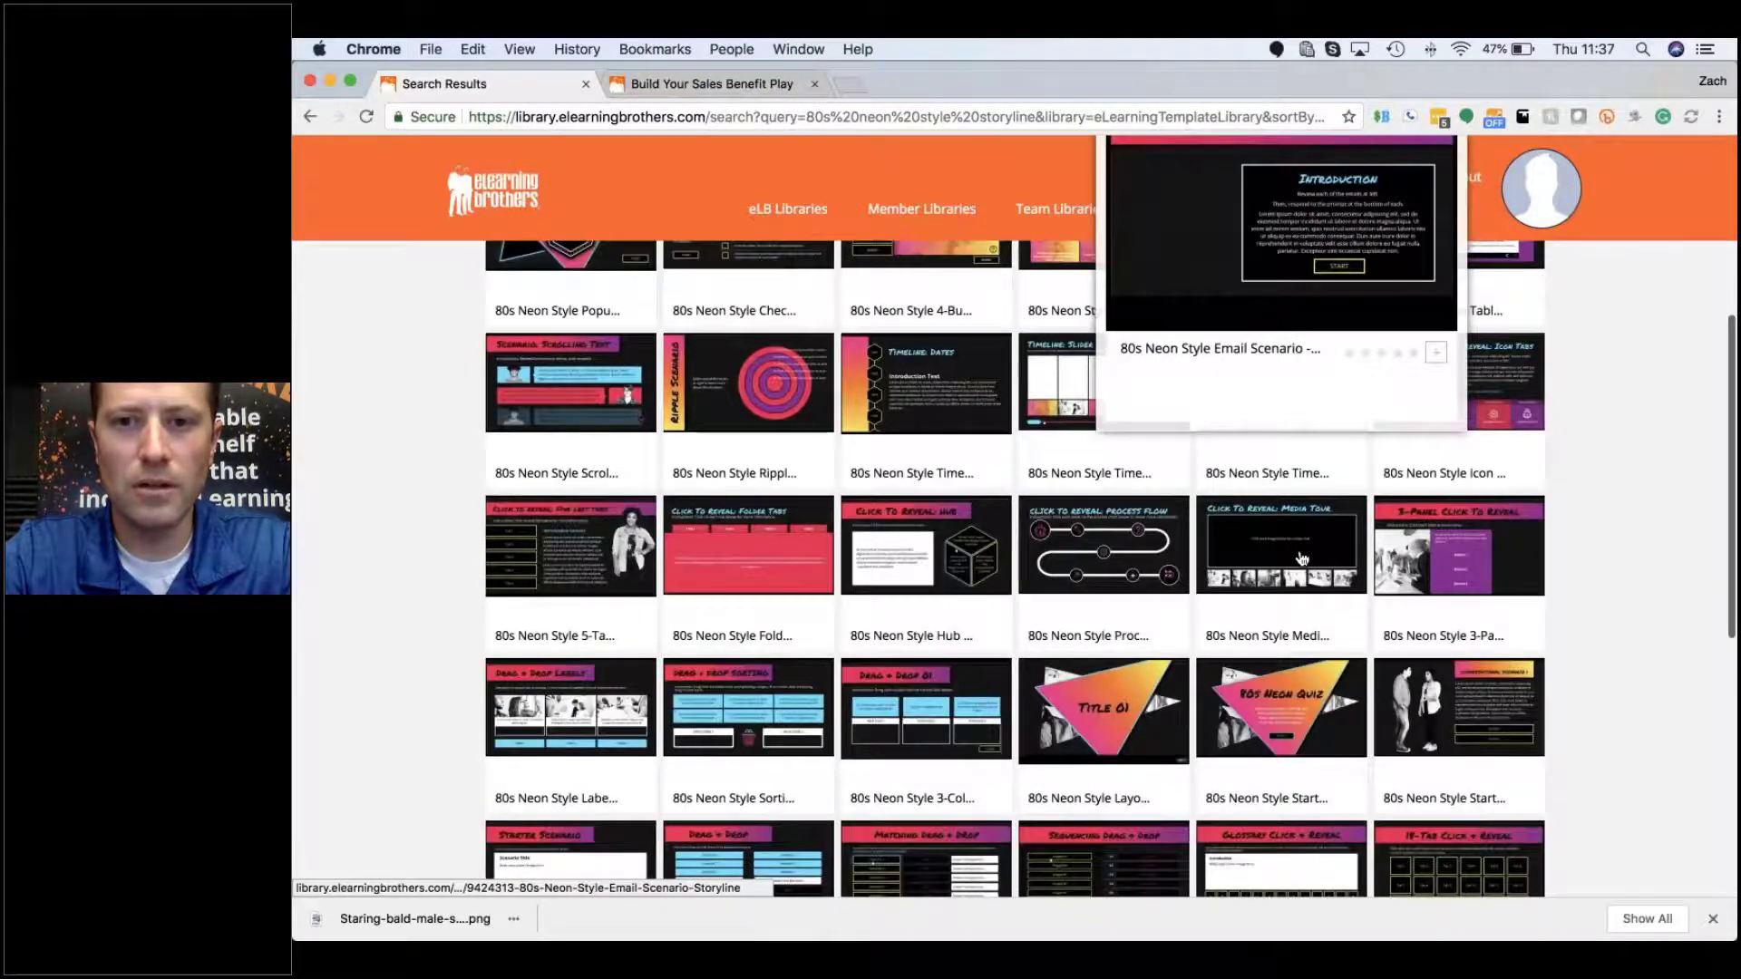
Step: Read through the 80s Neon Style Layout - Storyline product page, including its subscription-required note
mouse_move(1103, 705)
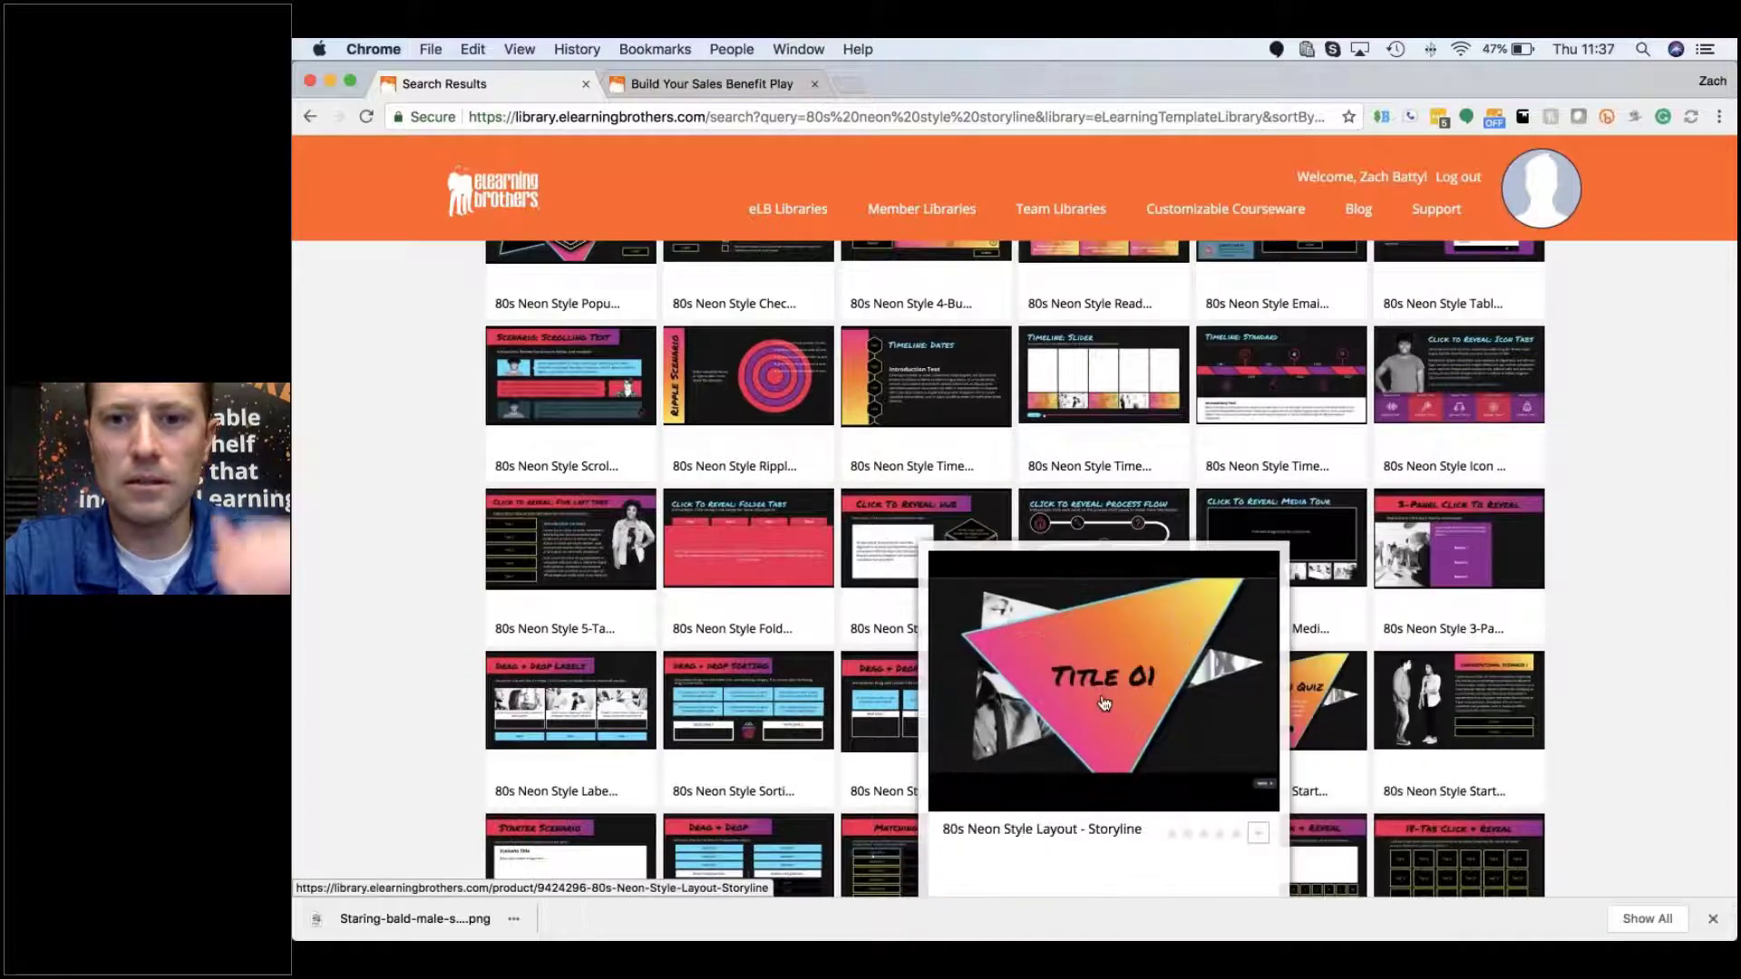
click(1103, 704)
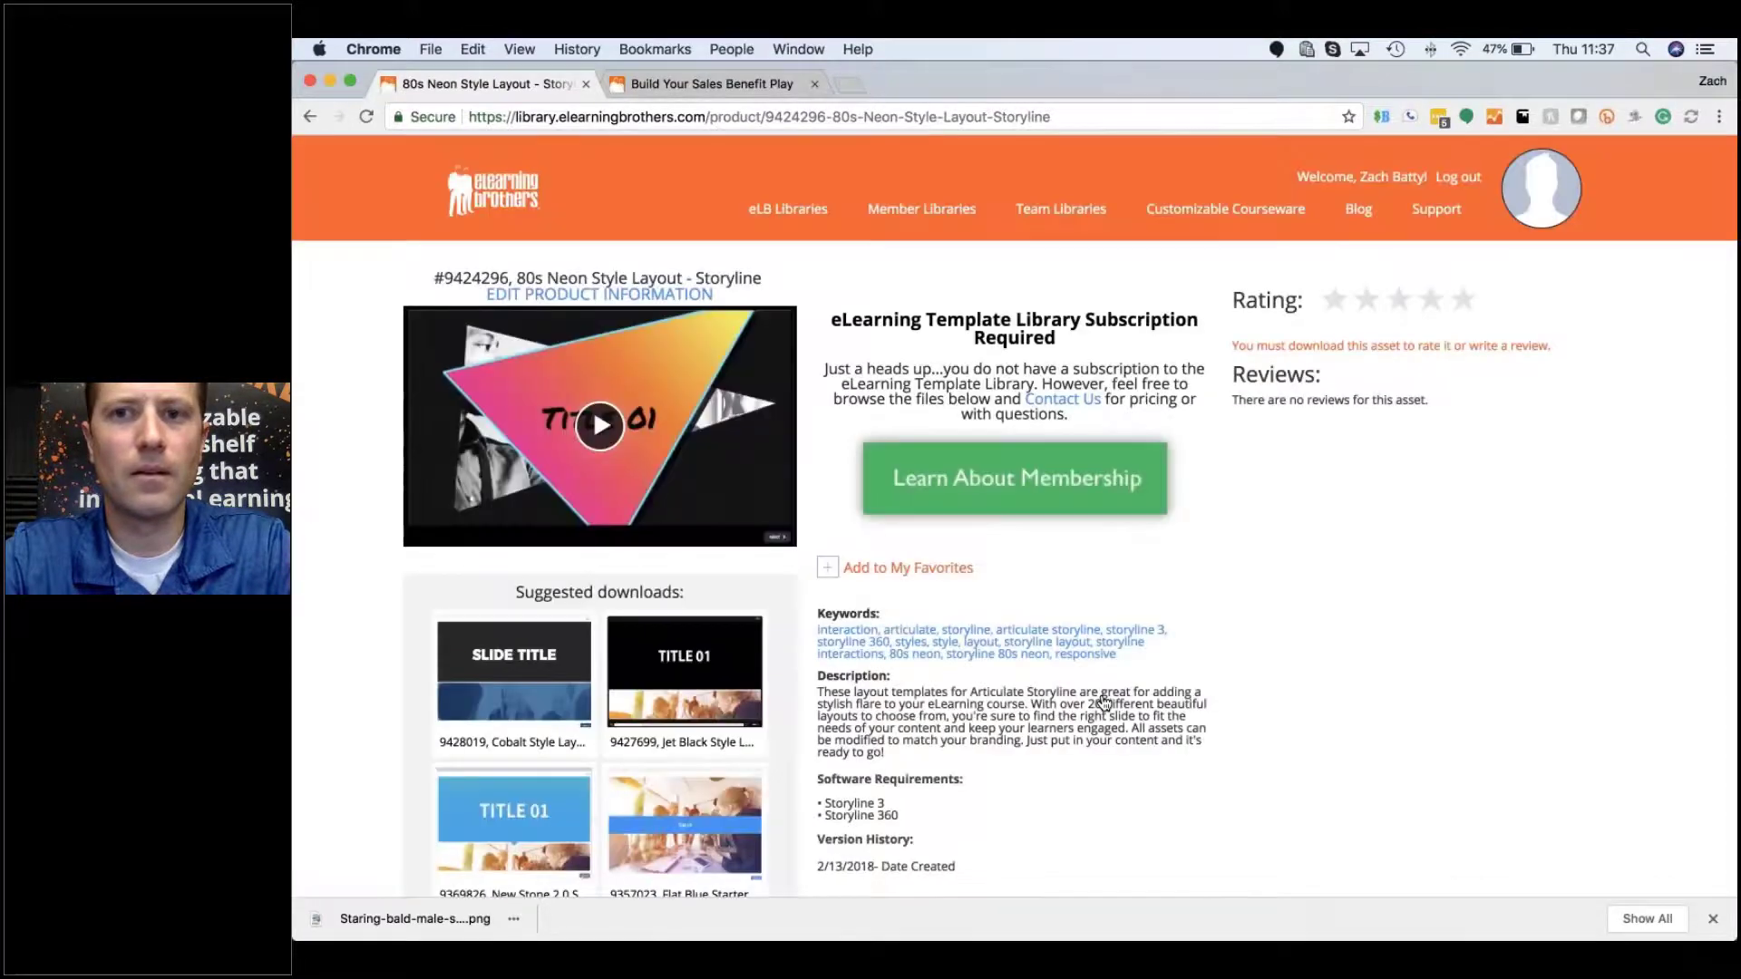
scroll(1101, 703, down, 2)
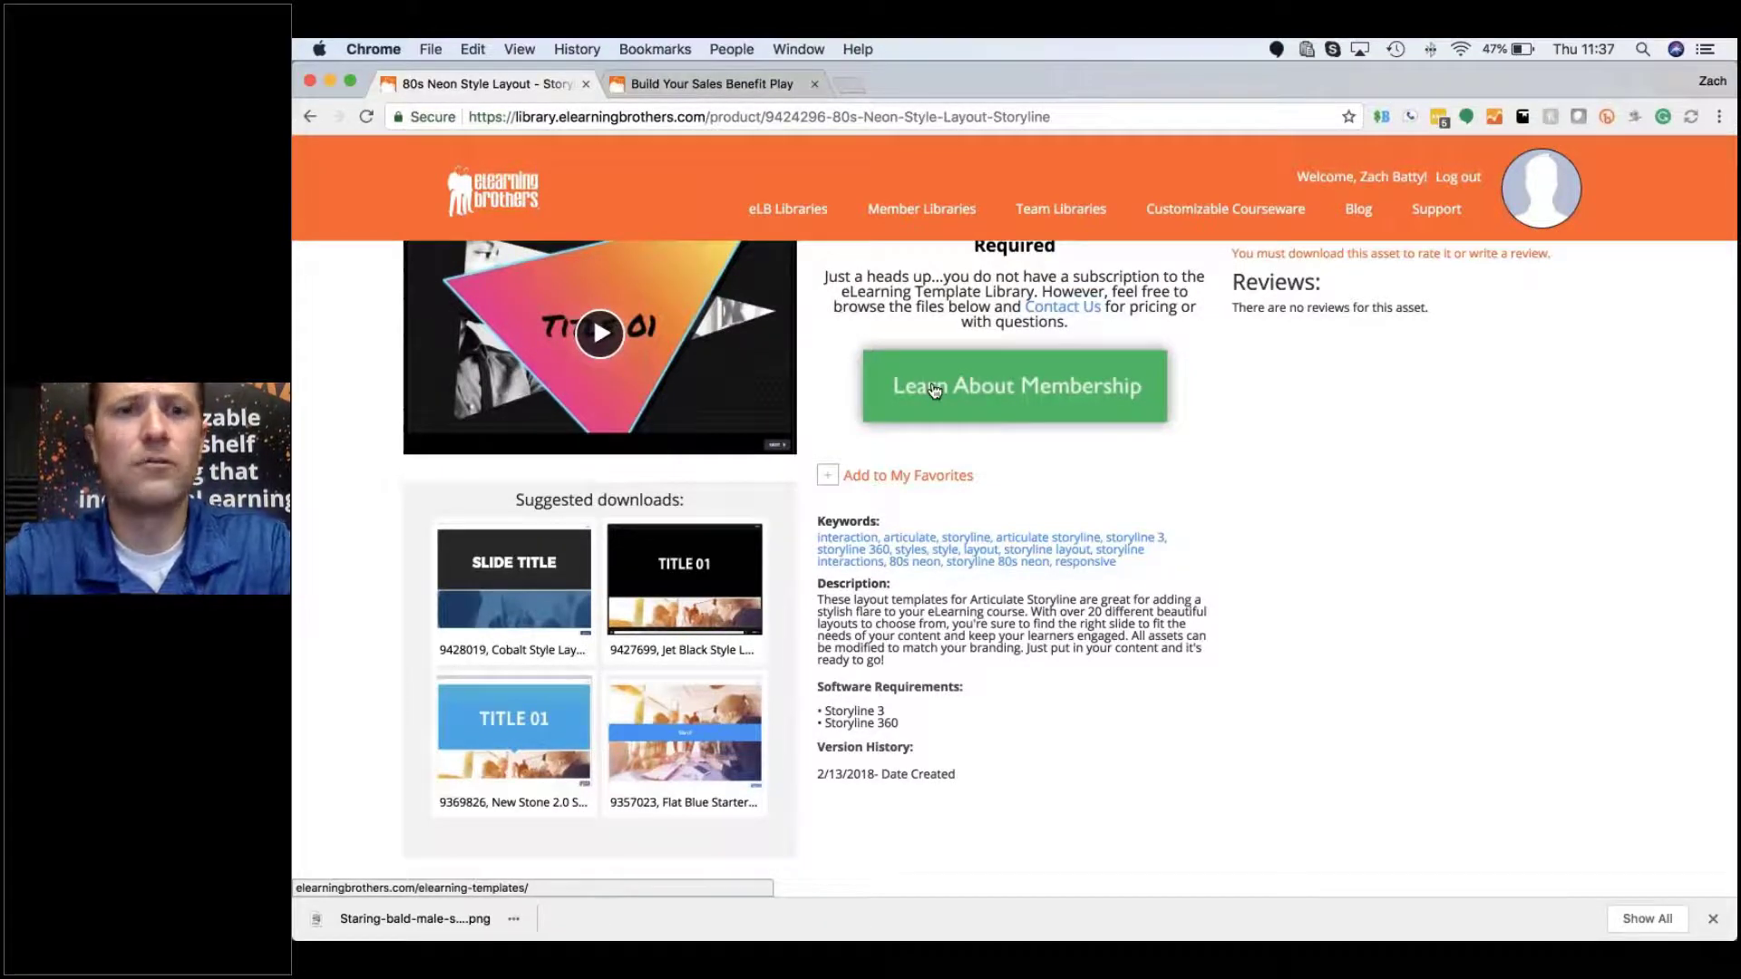
scroll(935, 390, up, 2)
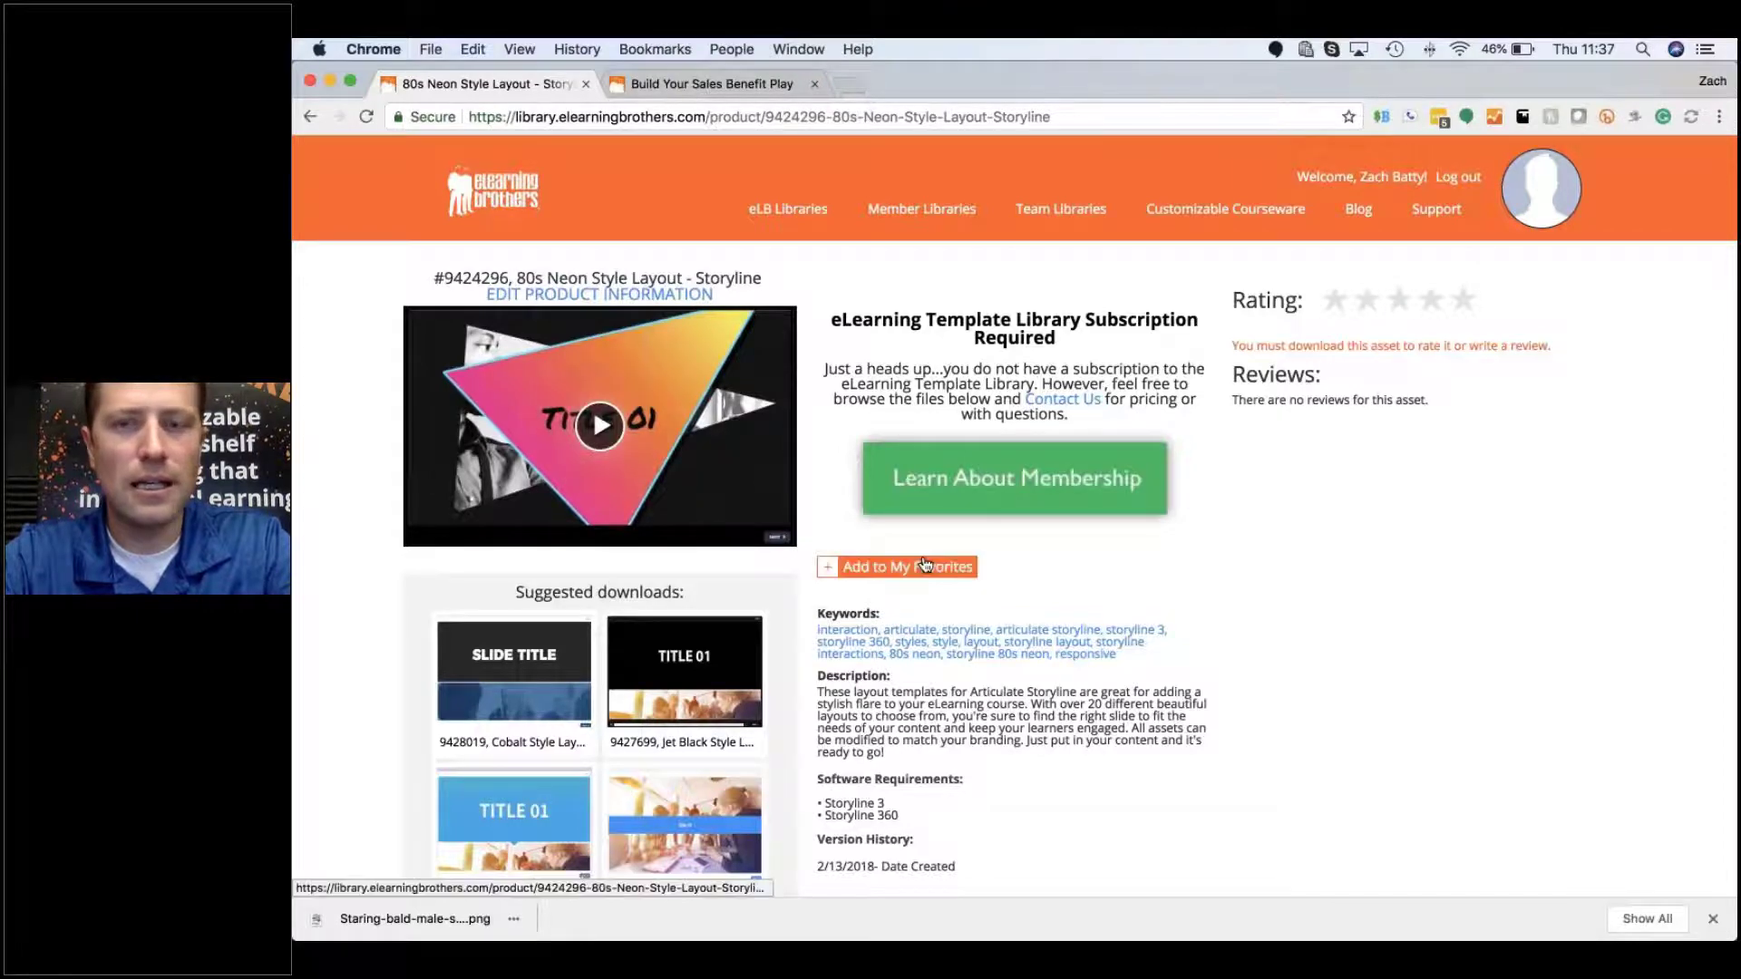
scroll(925, 564, down, 2)
scroll(924, 564, up, 2)
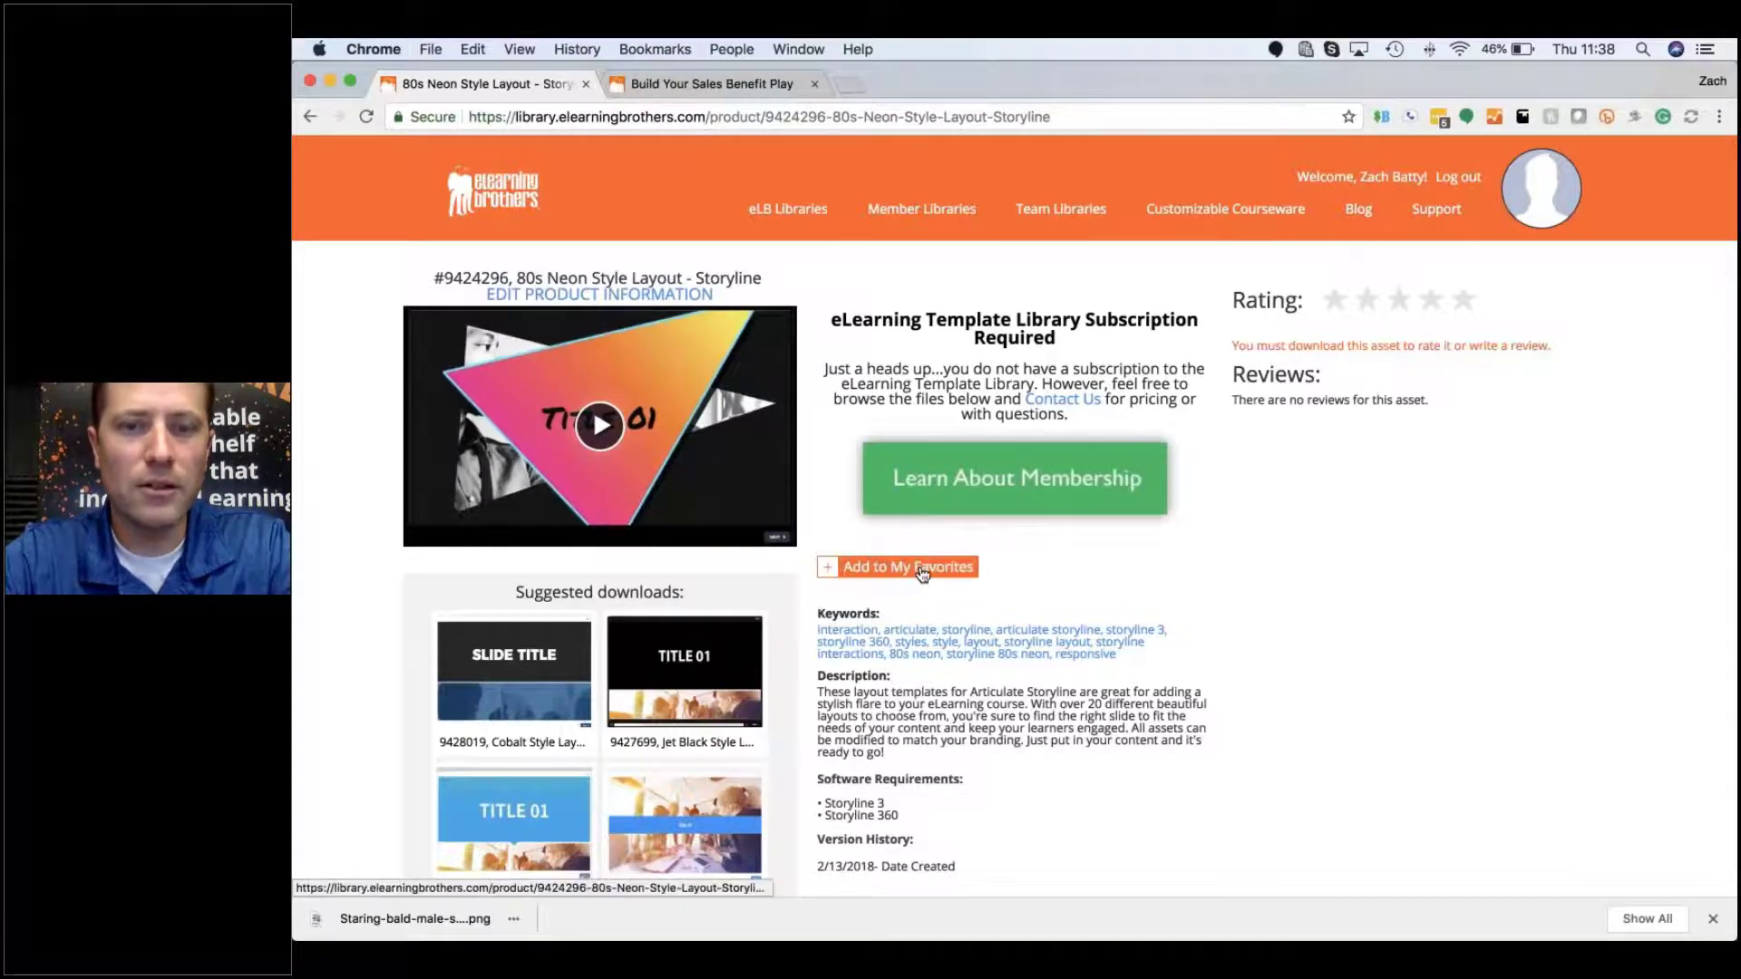
Step: Add the 80s Neon Style Layout to My Favorites under Onboarding, bringing it to 1 asset
click(830, 570)
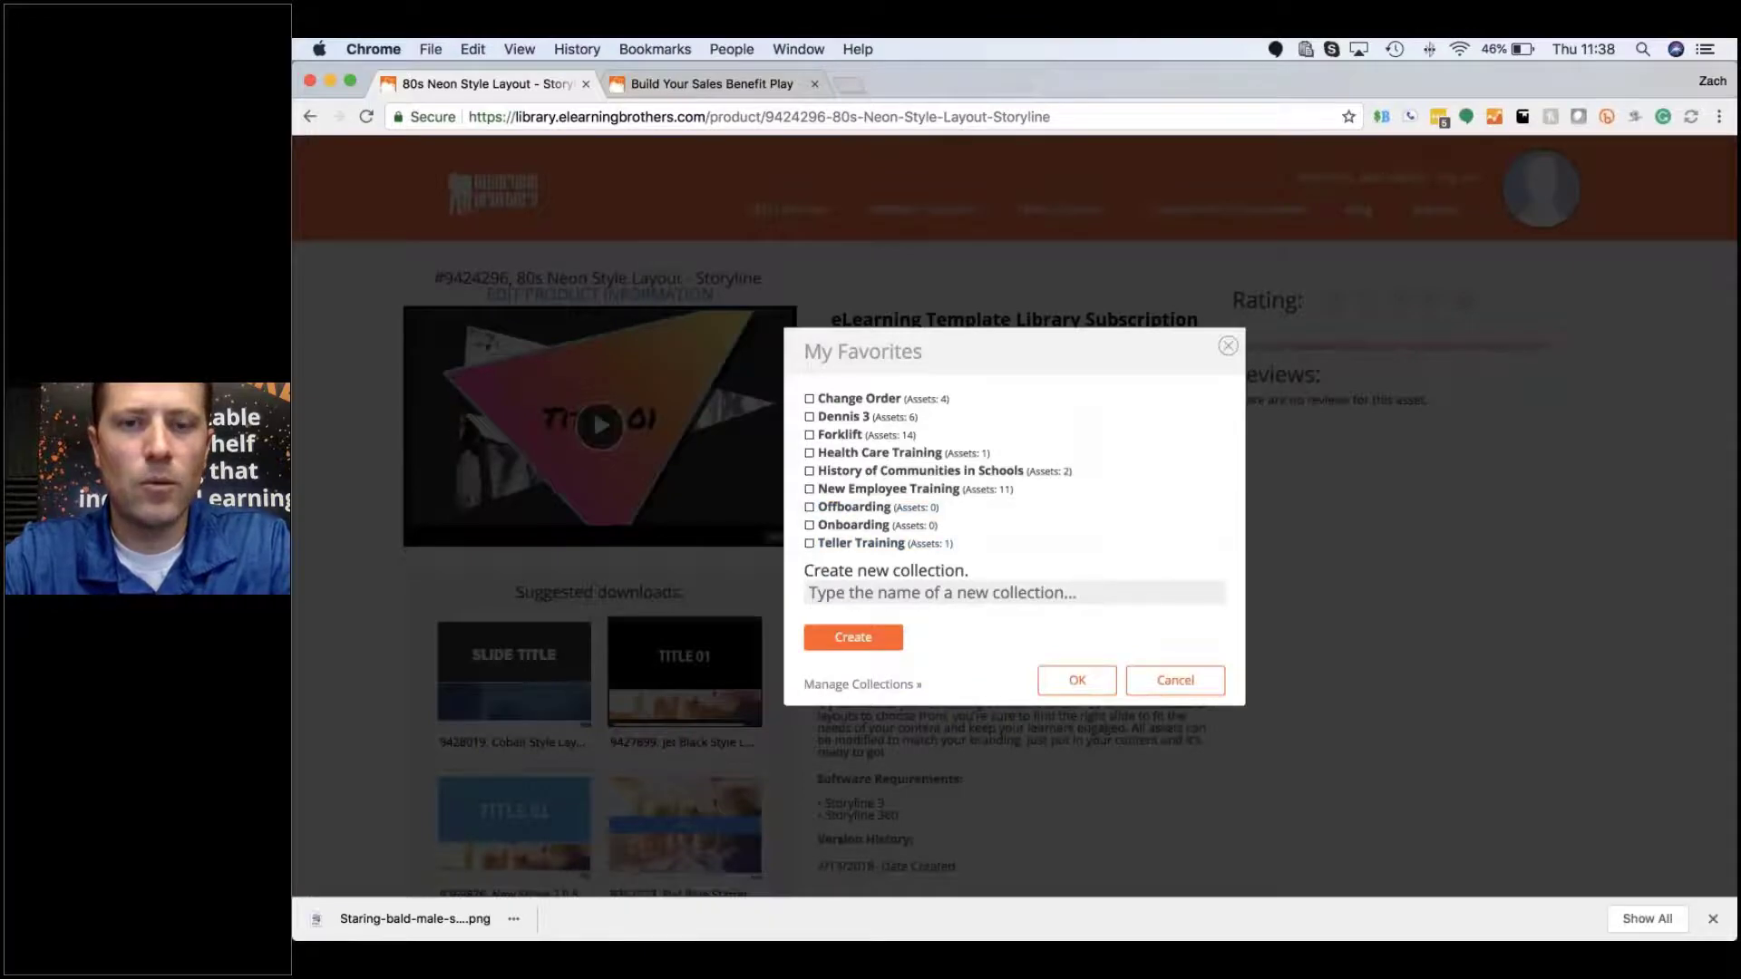
click(808, 526)
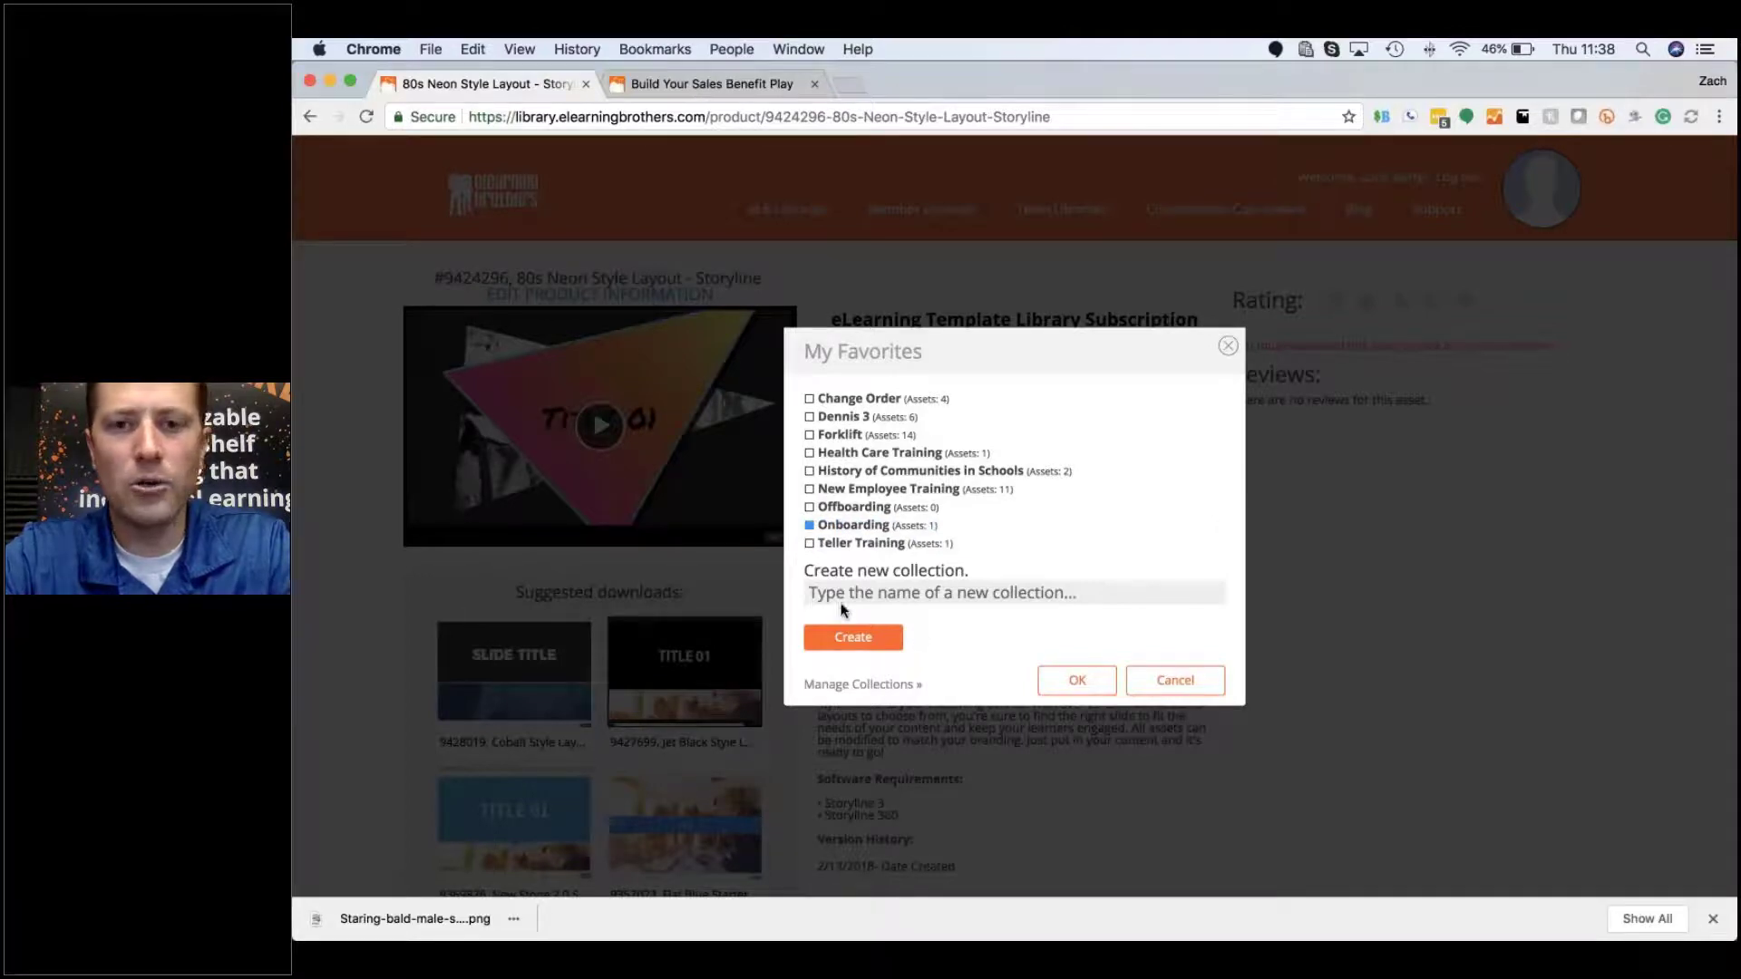
click(858, 597)
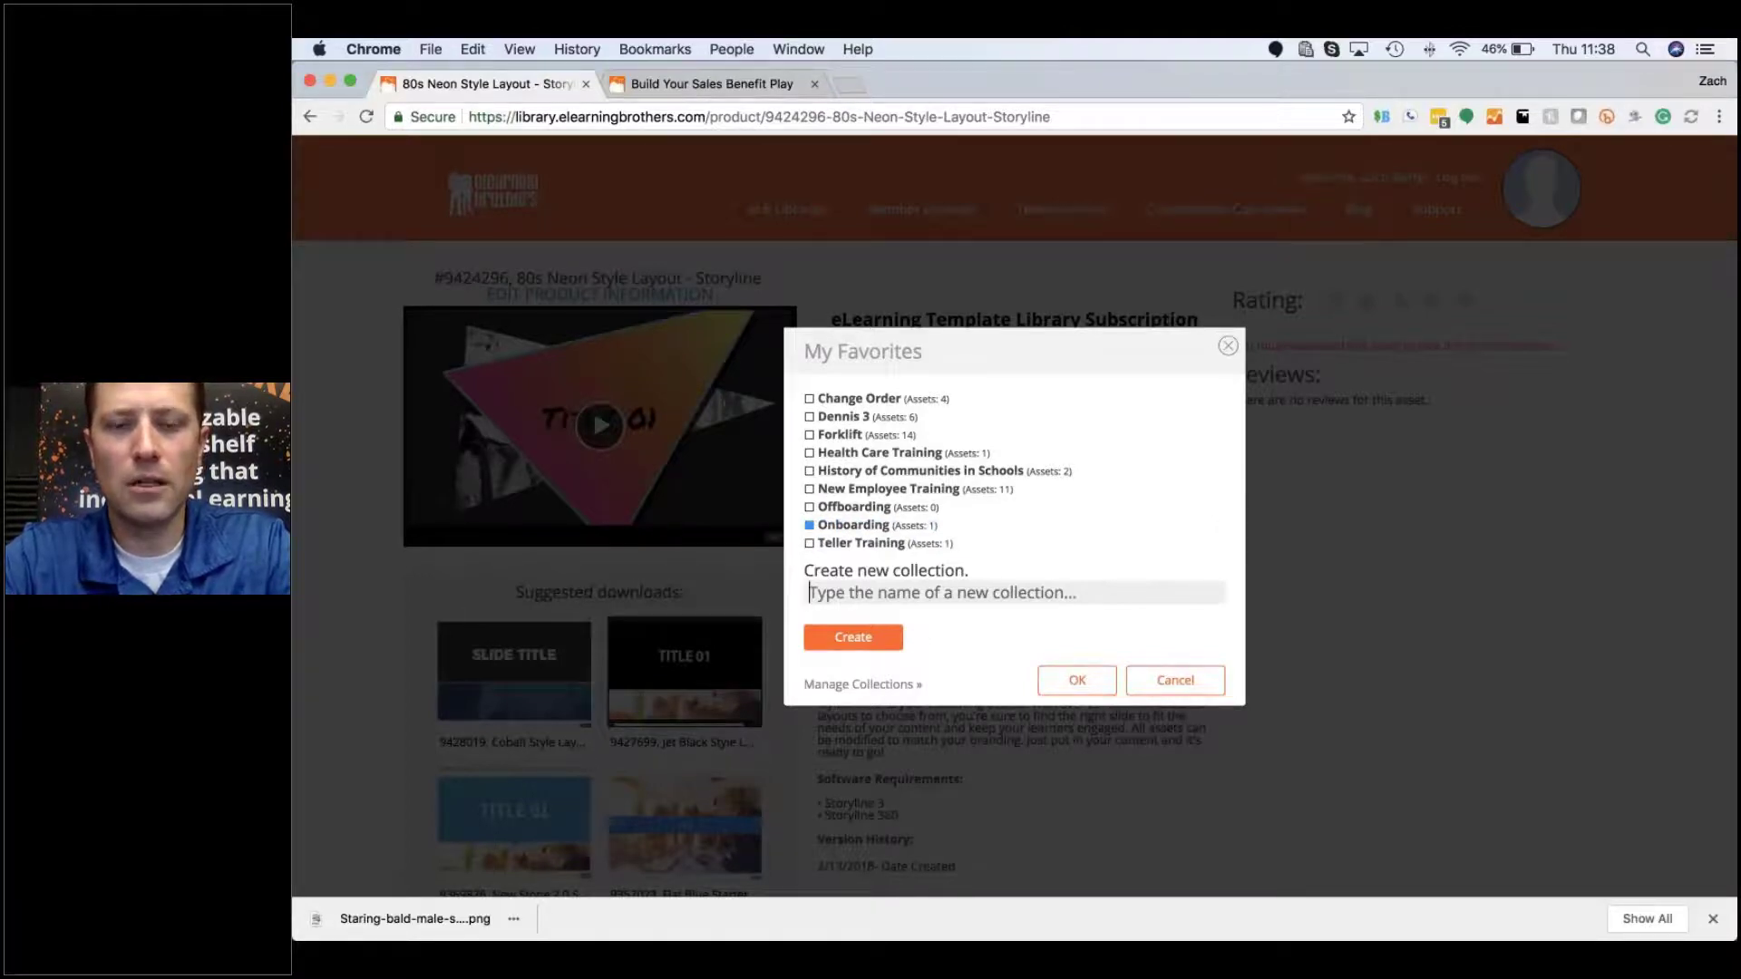
click(1052, 682)
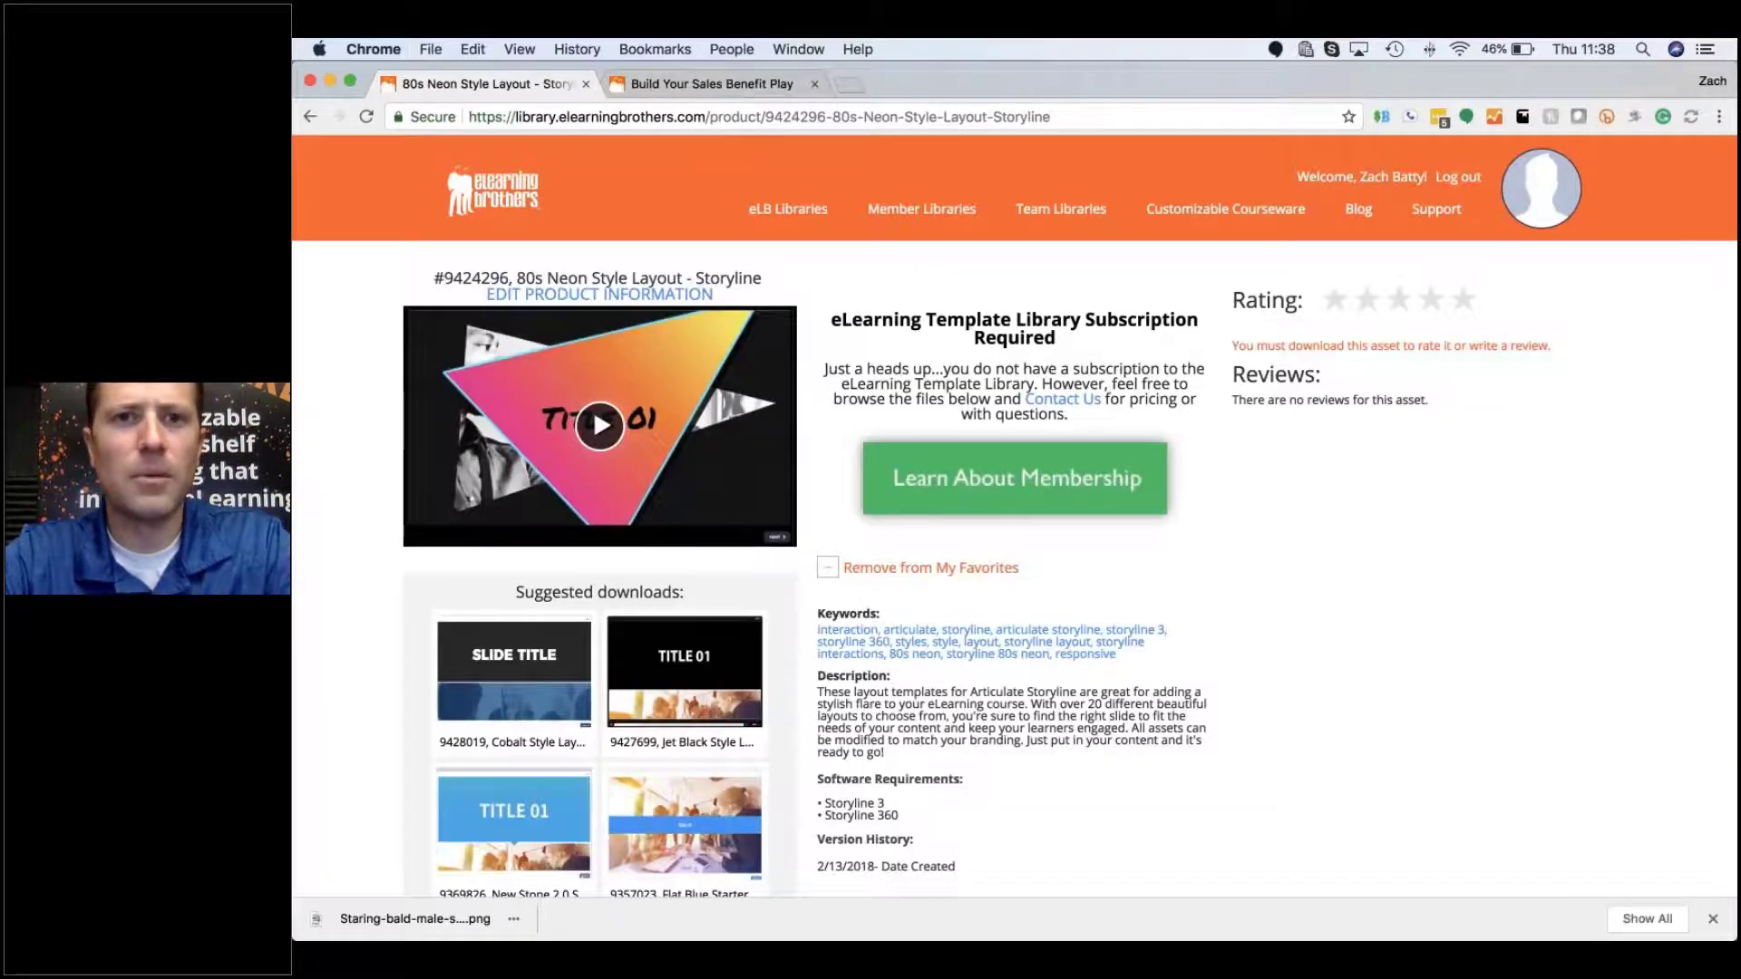
mouse_move(788, 209)
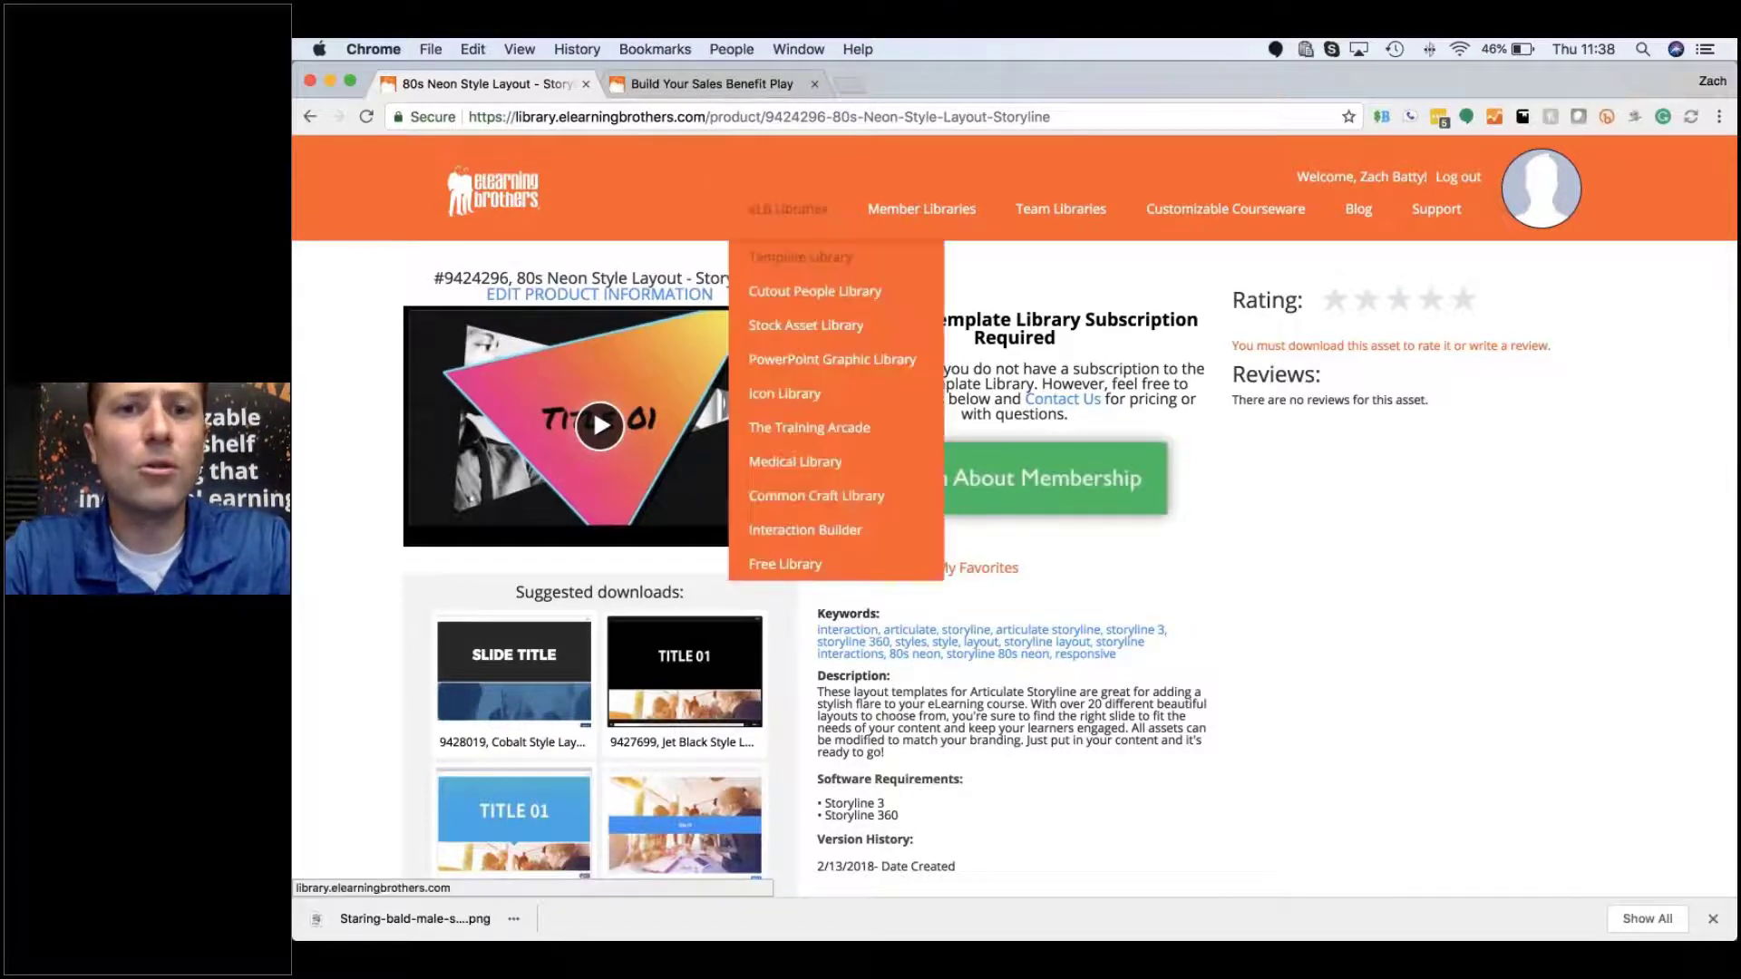
Step: View all Photo Realistic cutout people, listing 760 images sorted by newest
mouse_move(806, 300)
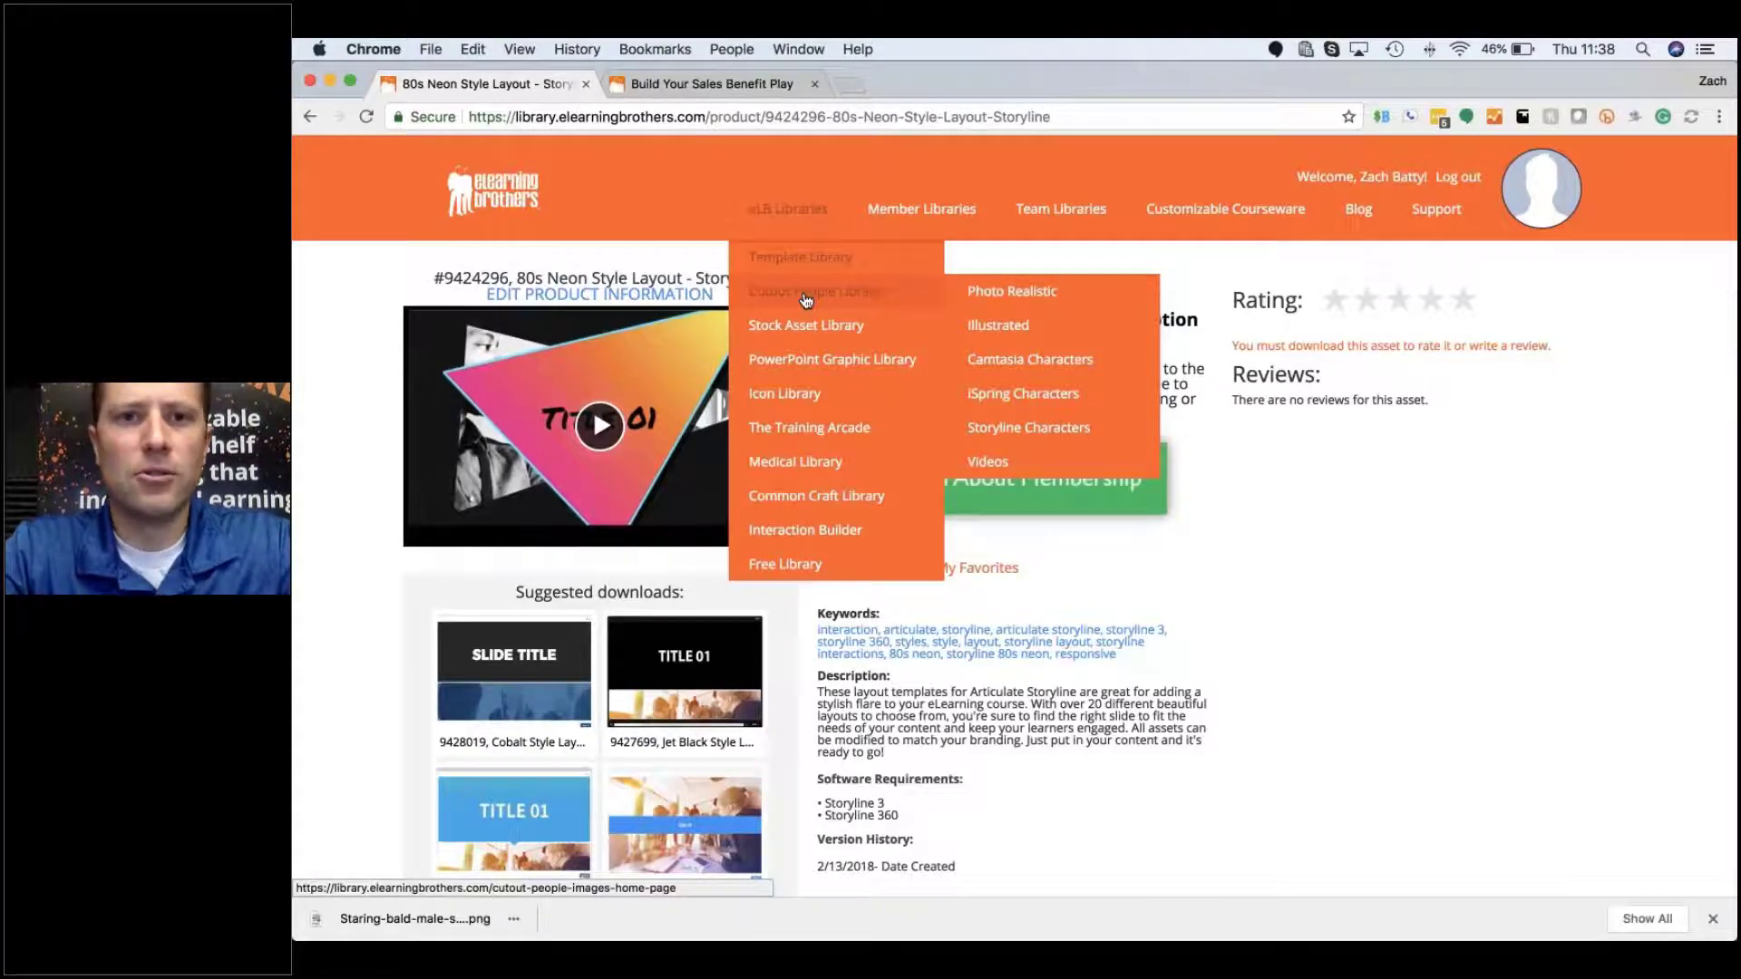
mouse_move(1033, 297)
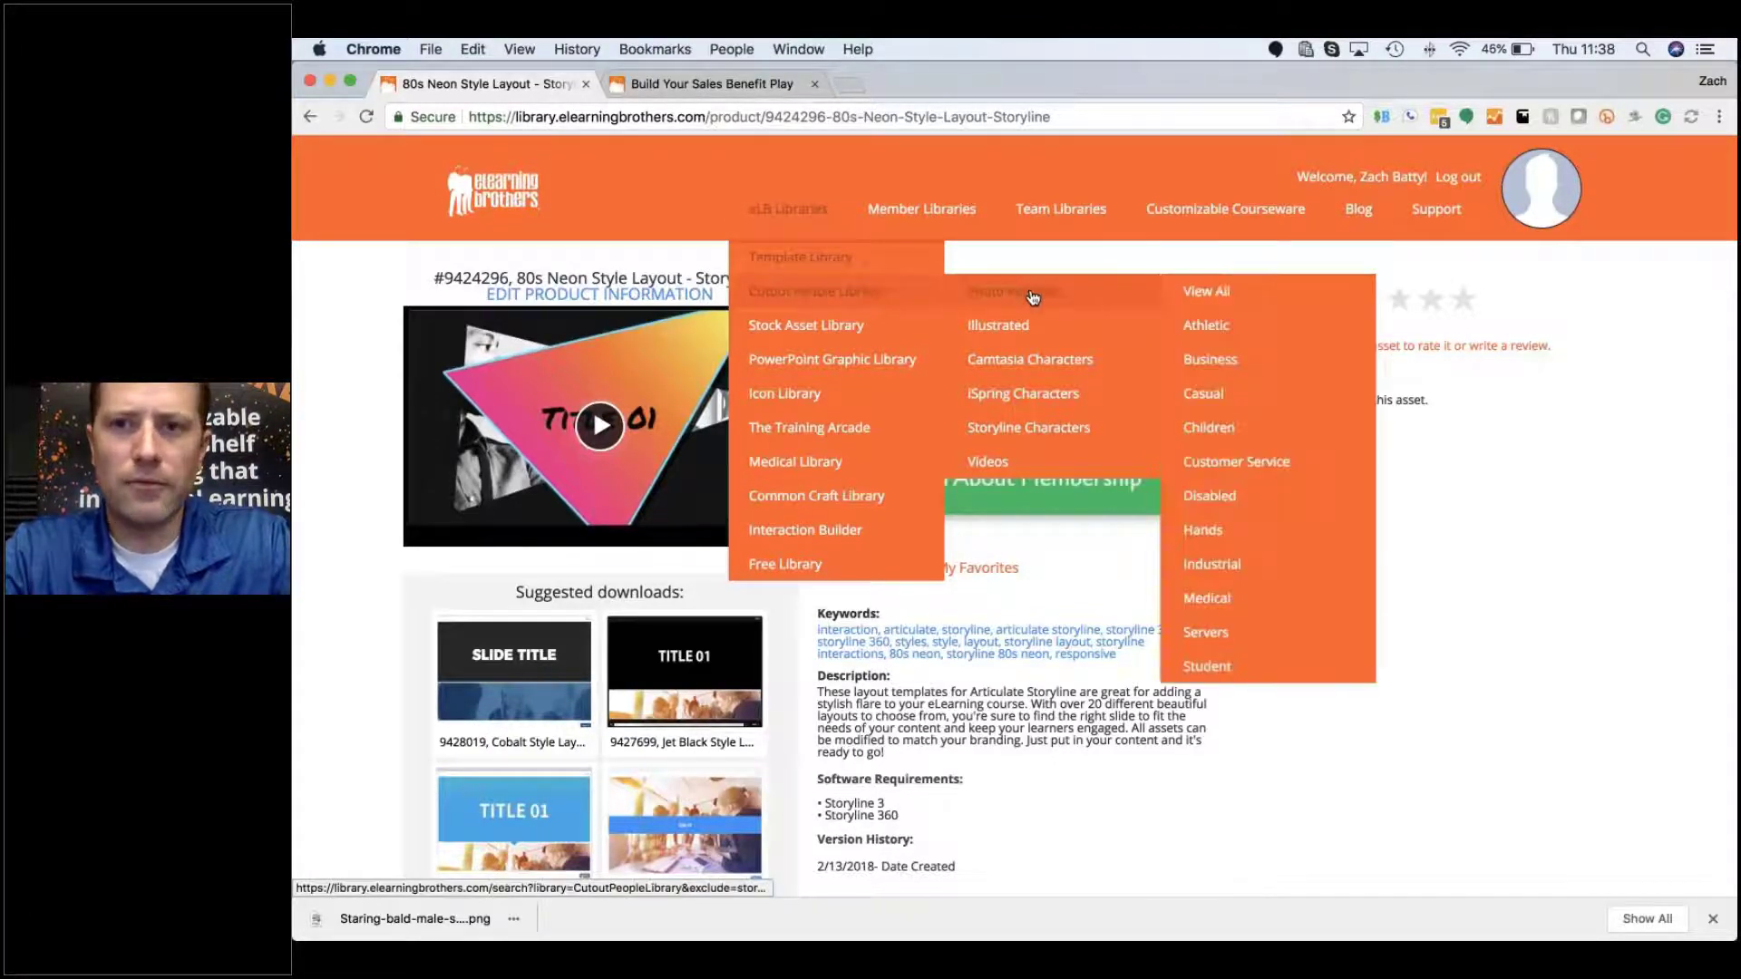
click(1224, 293)
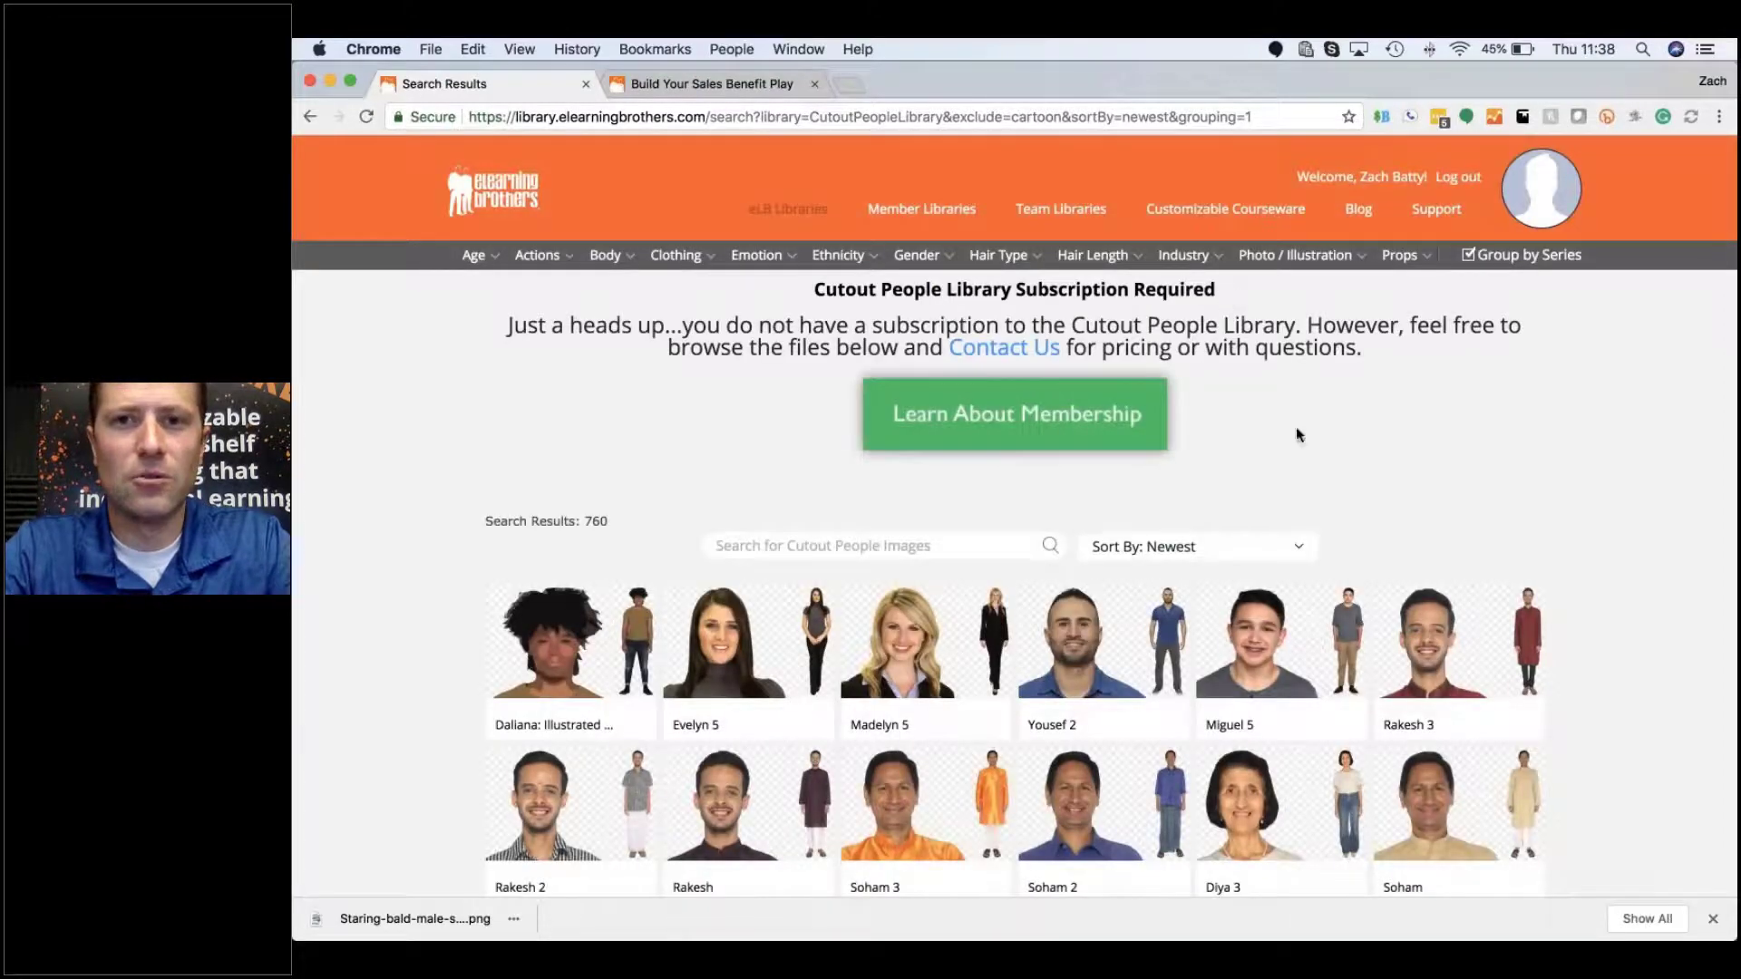
Step: Filter Age to Middle Aged, Teenager and Young Adult
scroll(1296, 428, down, 1)
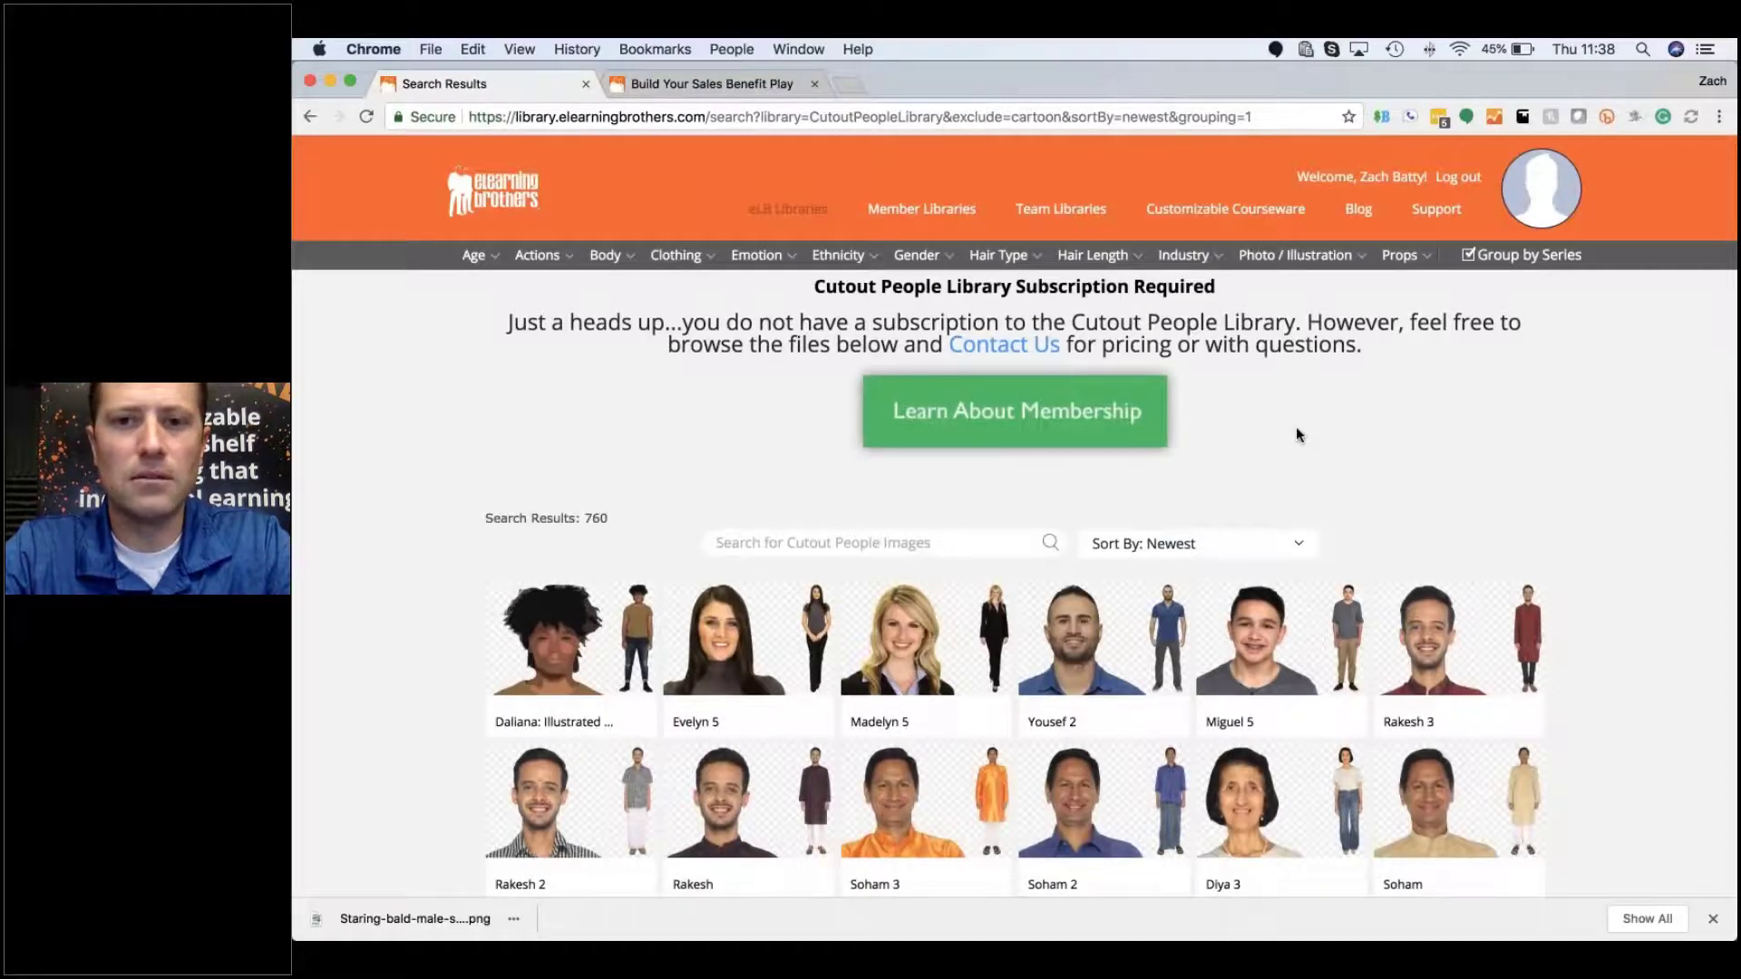
scroll(1296, 435, down, 3)
scroll(1297, 435, up, 3)
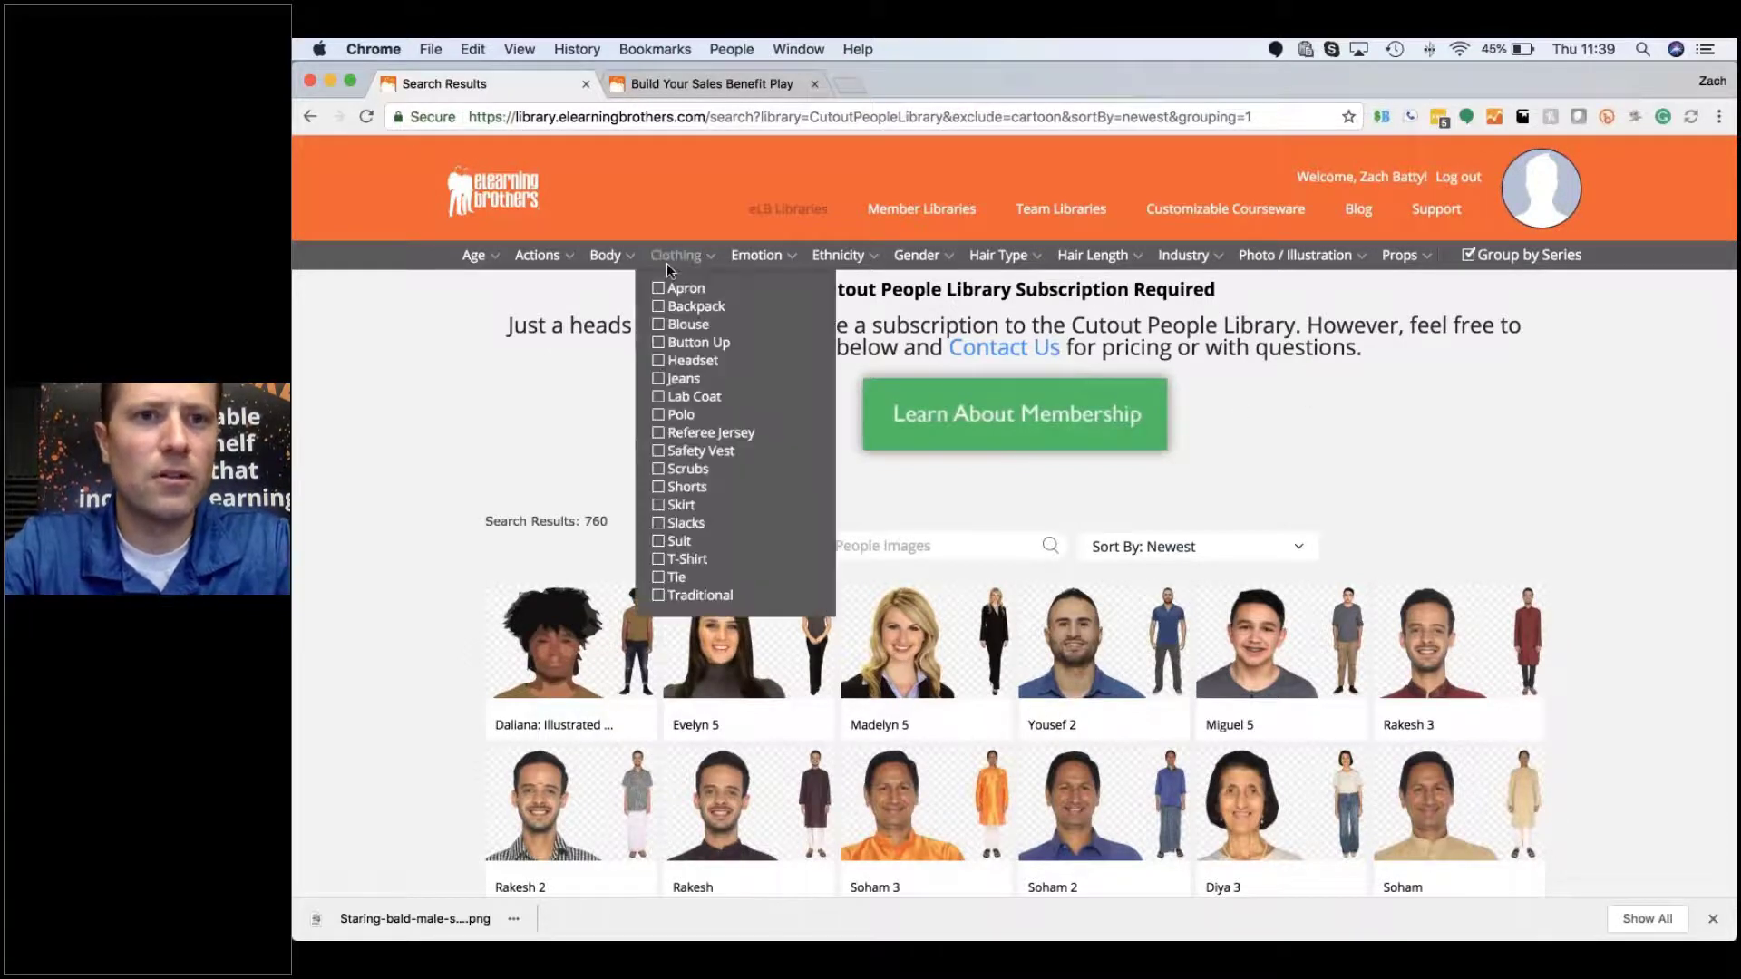
mouse_move(589, 265)
mouse_move(473, 256)
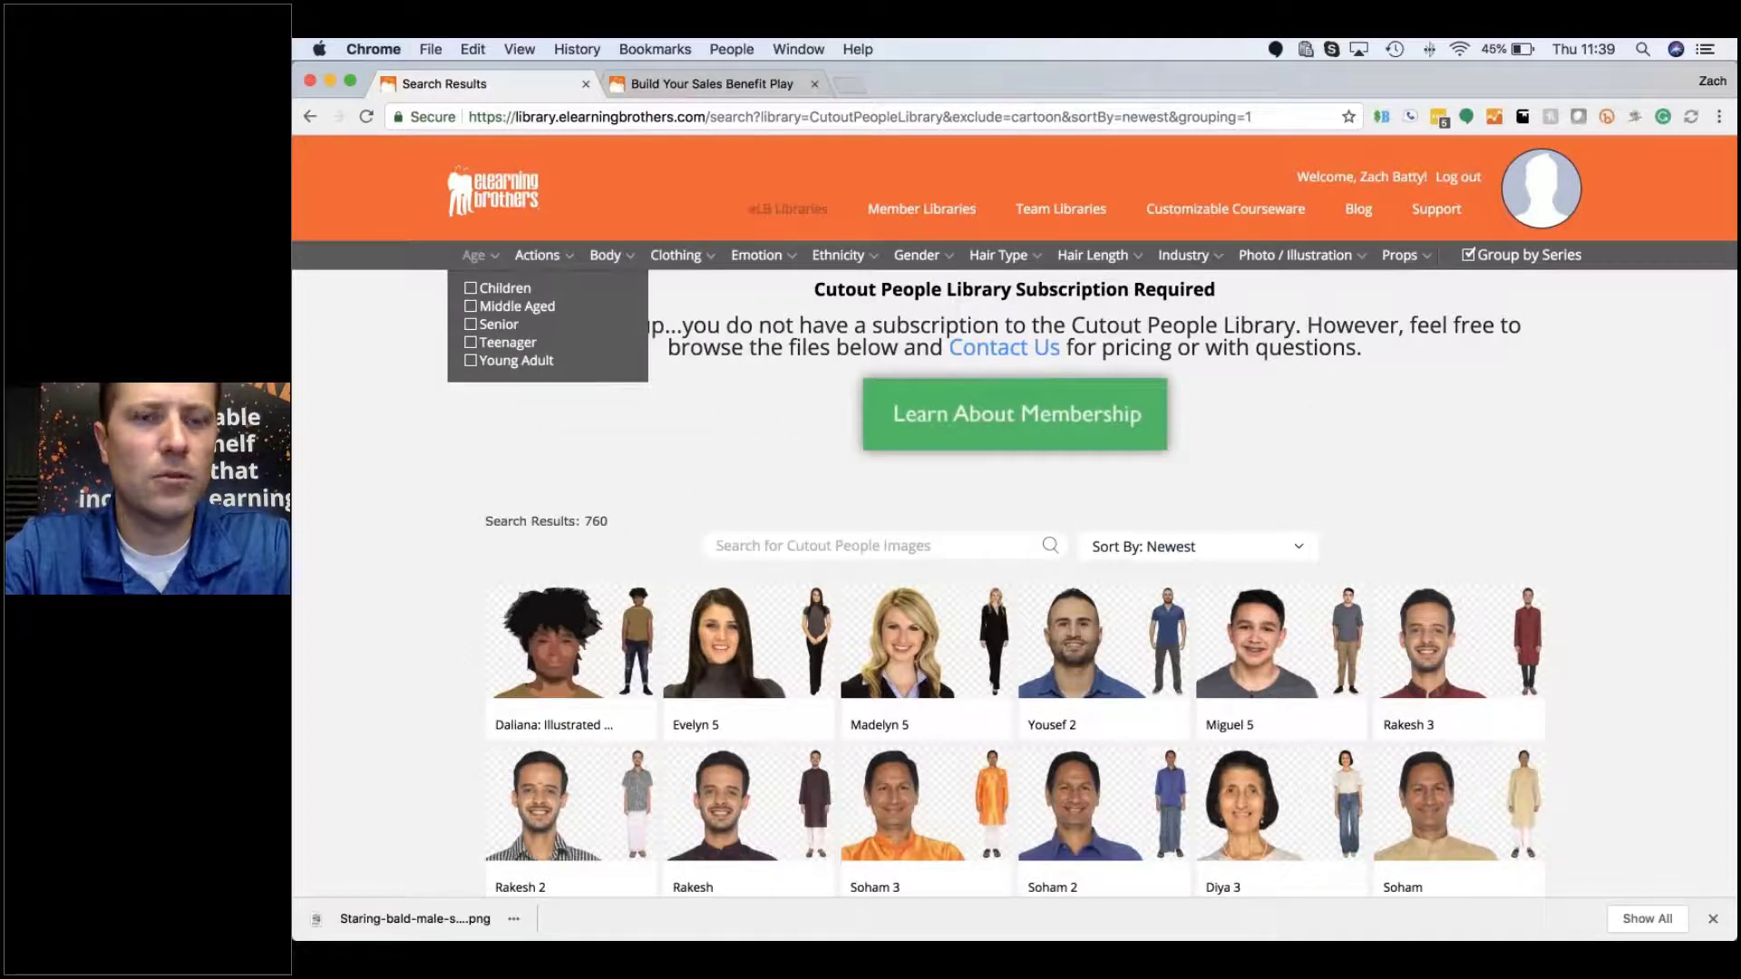
click(471, 307)
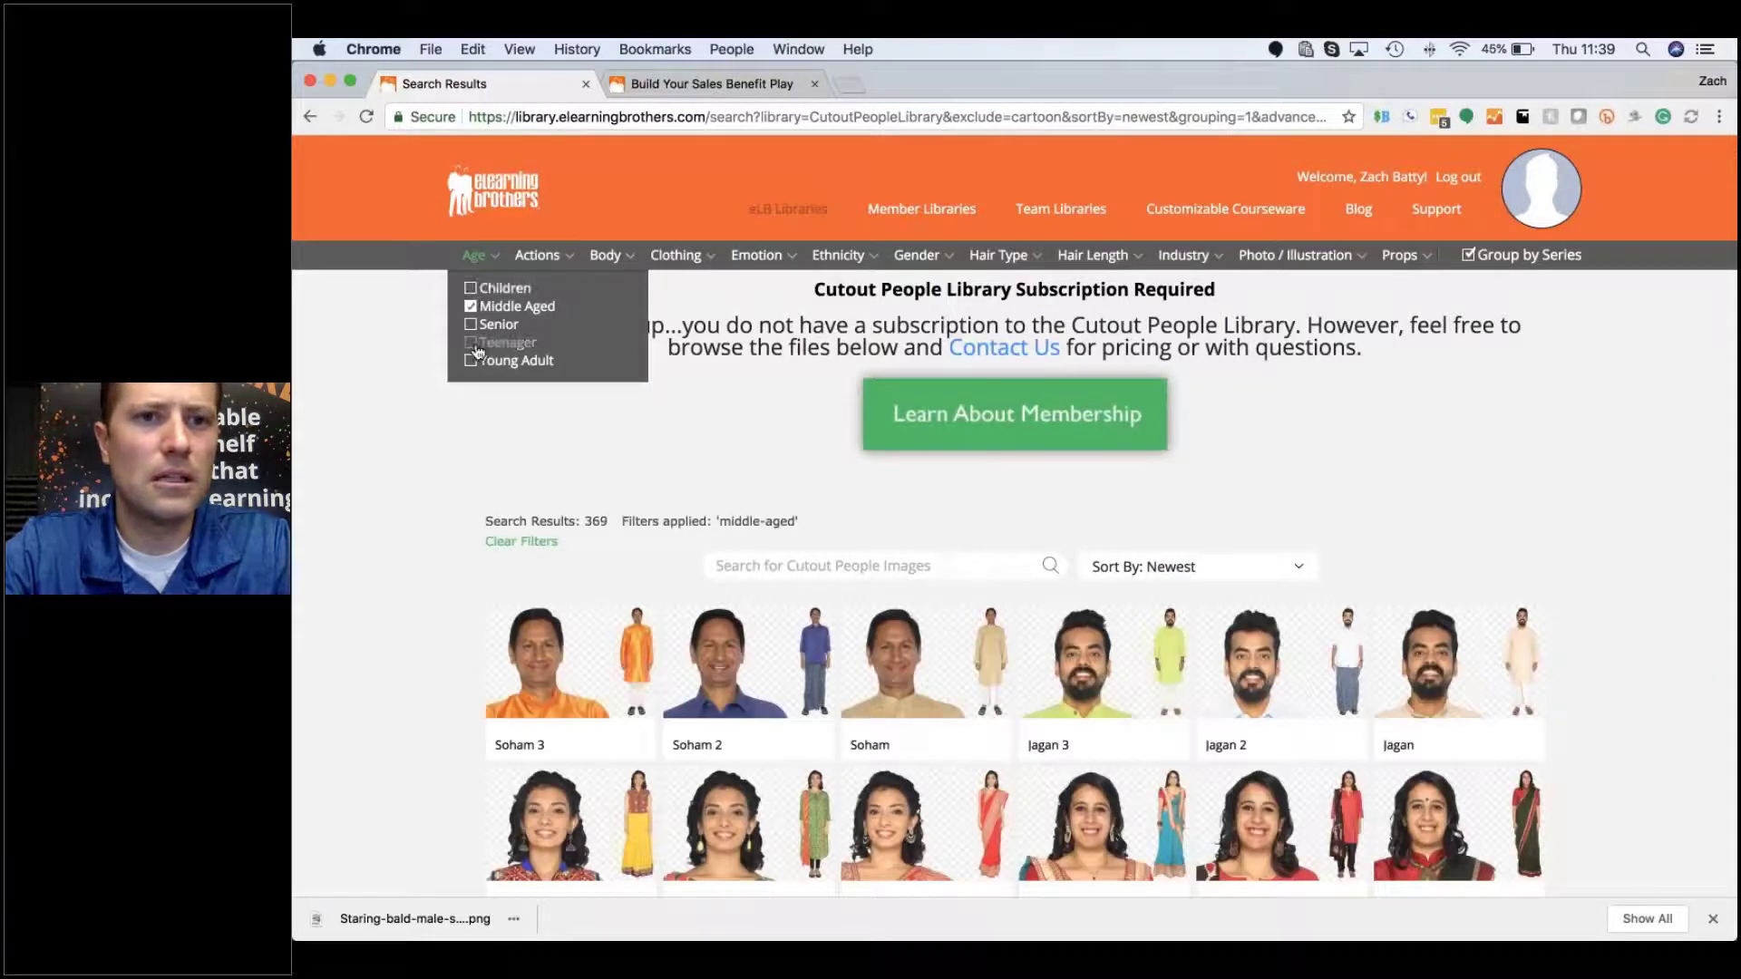
click(471, 361)
Step: Filter Clothing to Jeans, T-Shirt and Polo, leaving 235 images
mouse_move(564, 255)
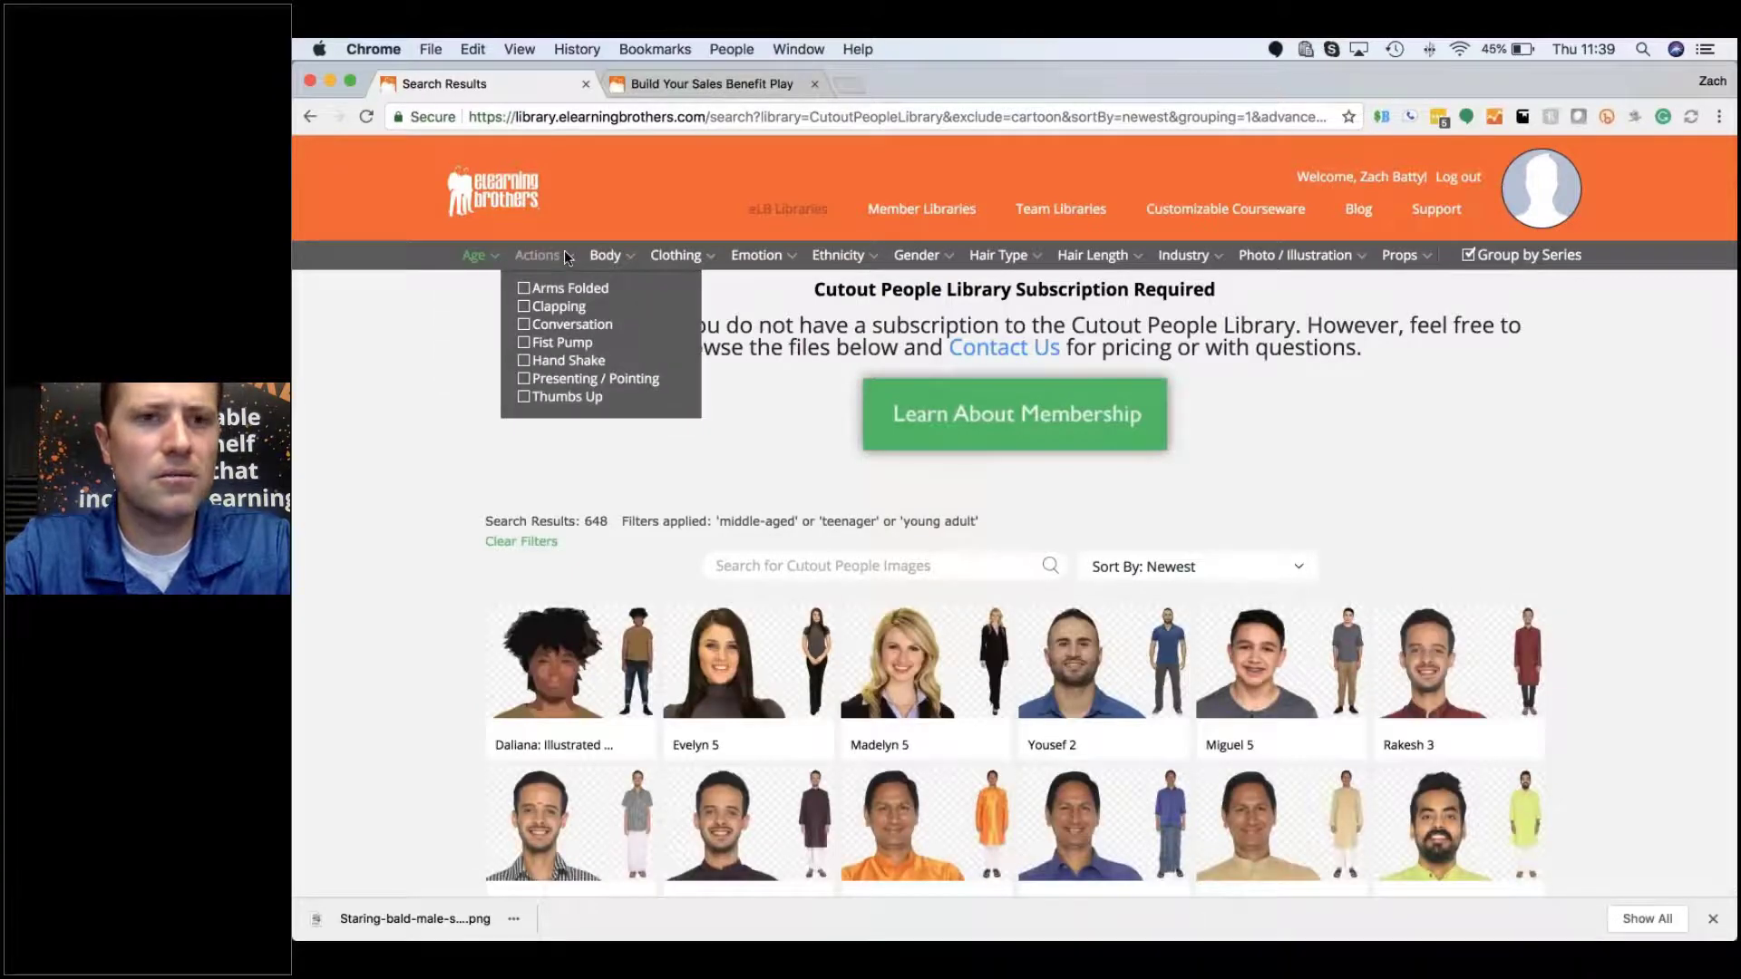
mouse_move(676, 255)
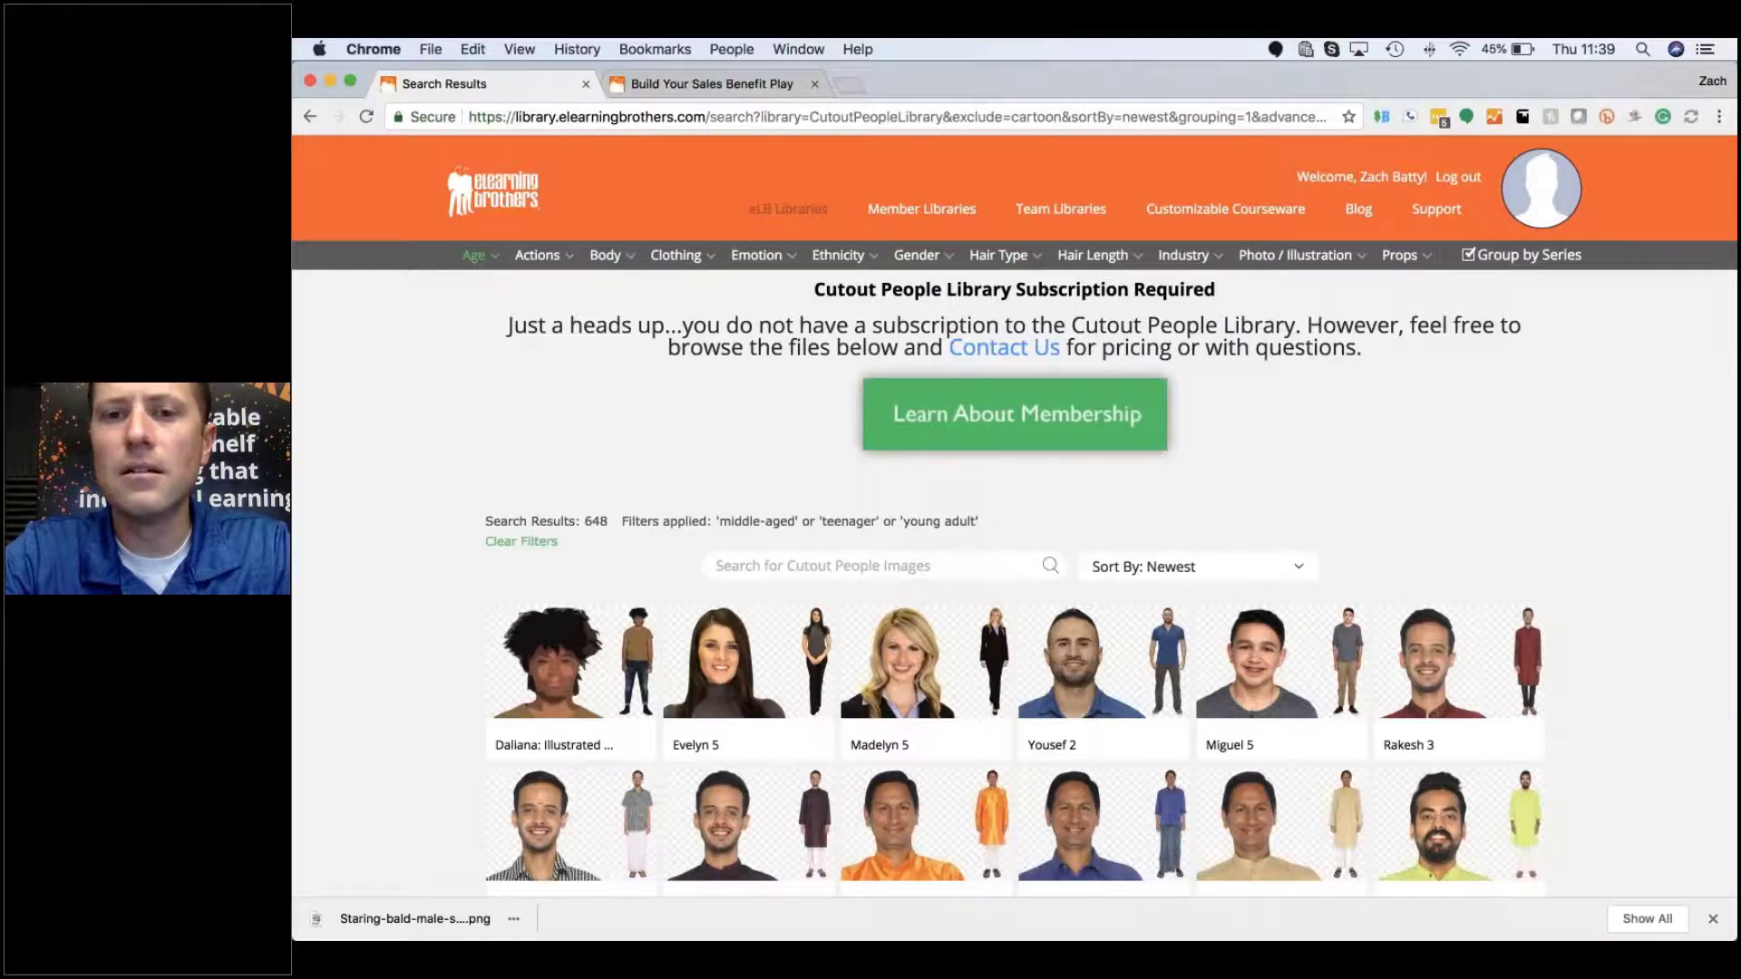
scroll(1269, 498, down, 2)
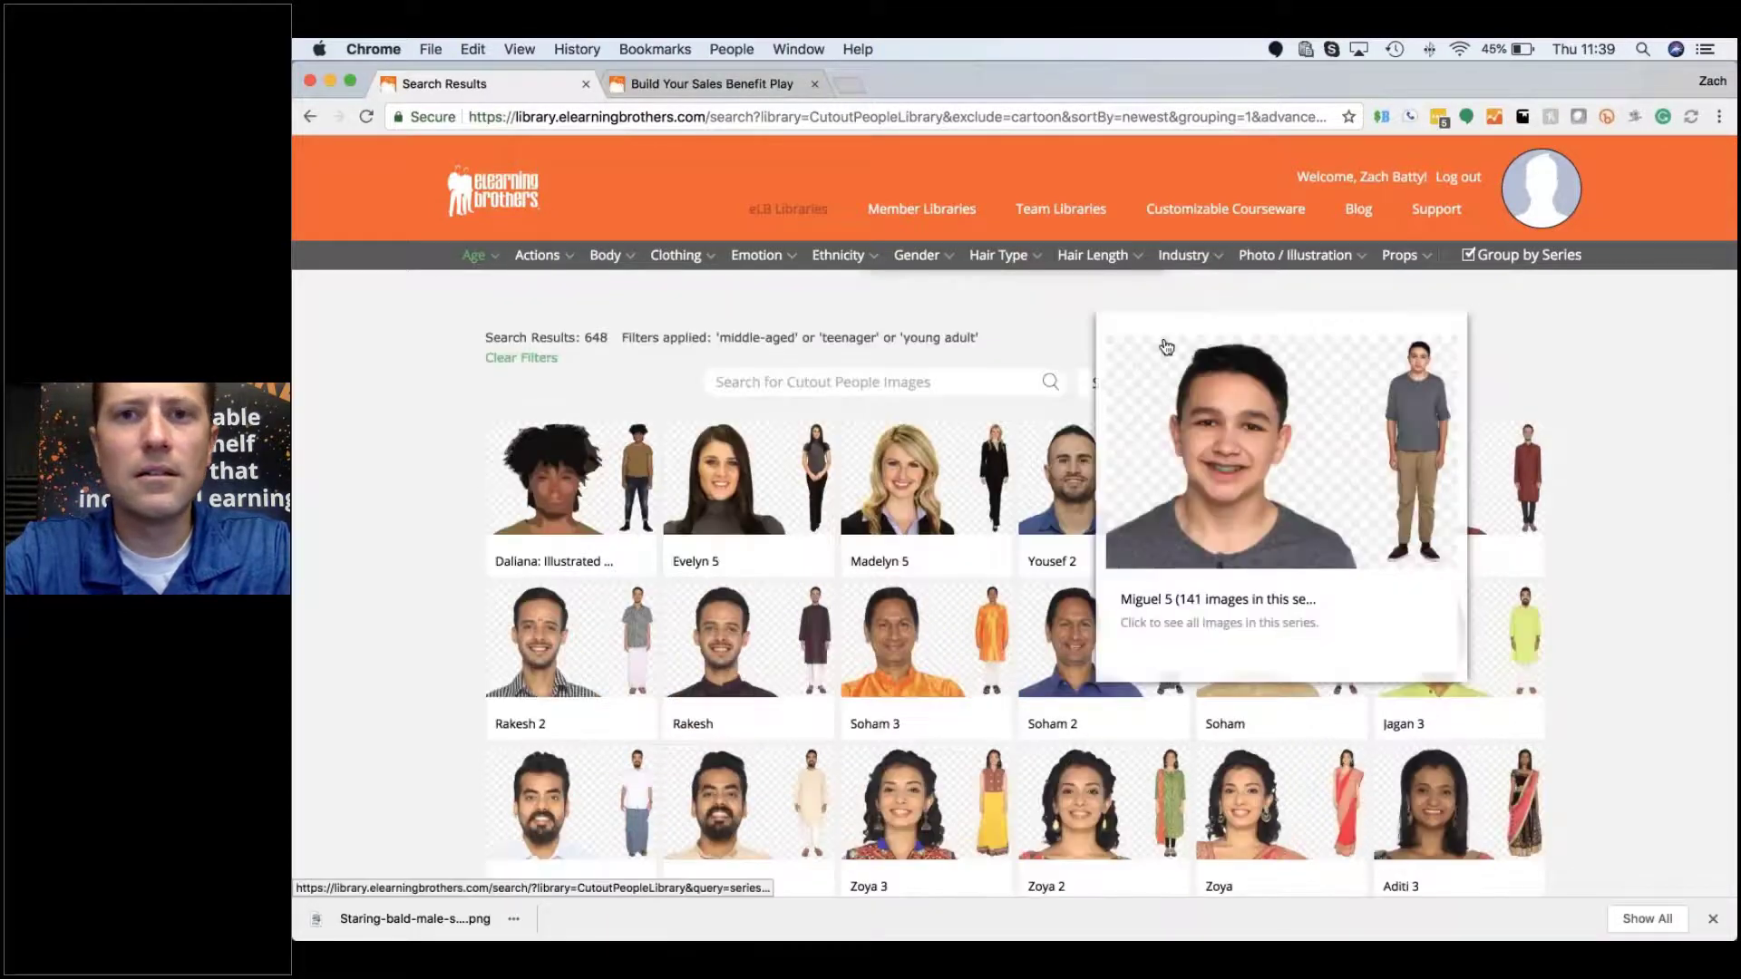
scroll(1166, 347, up, 1)
scroll(1166, 347, up, 2)
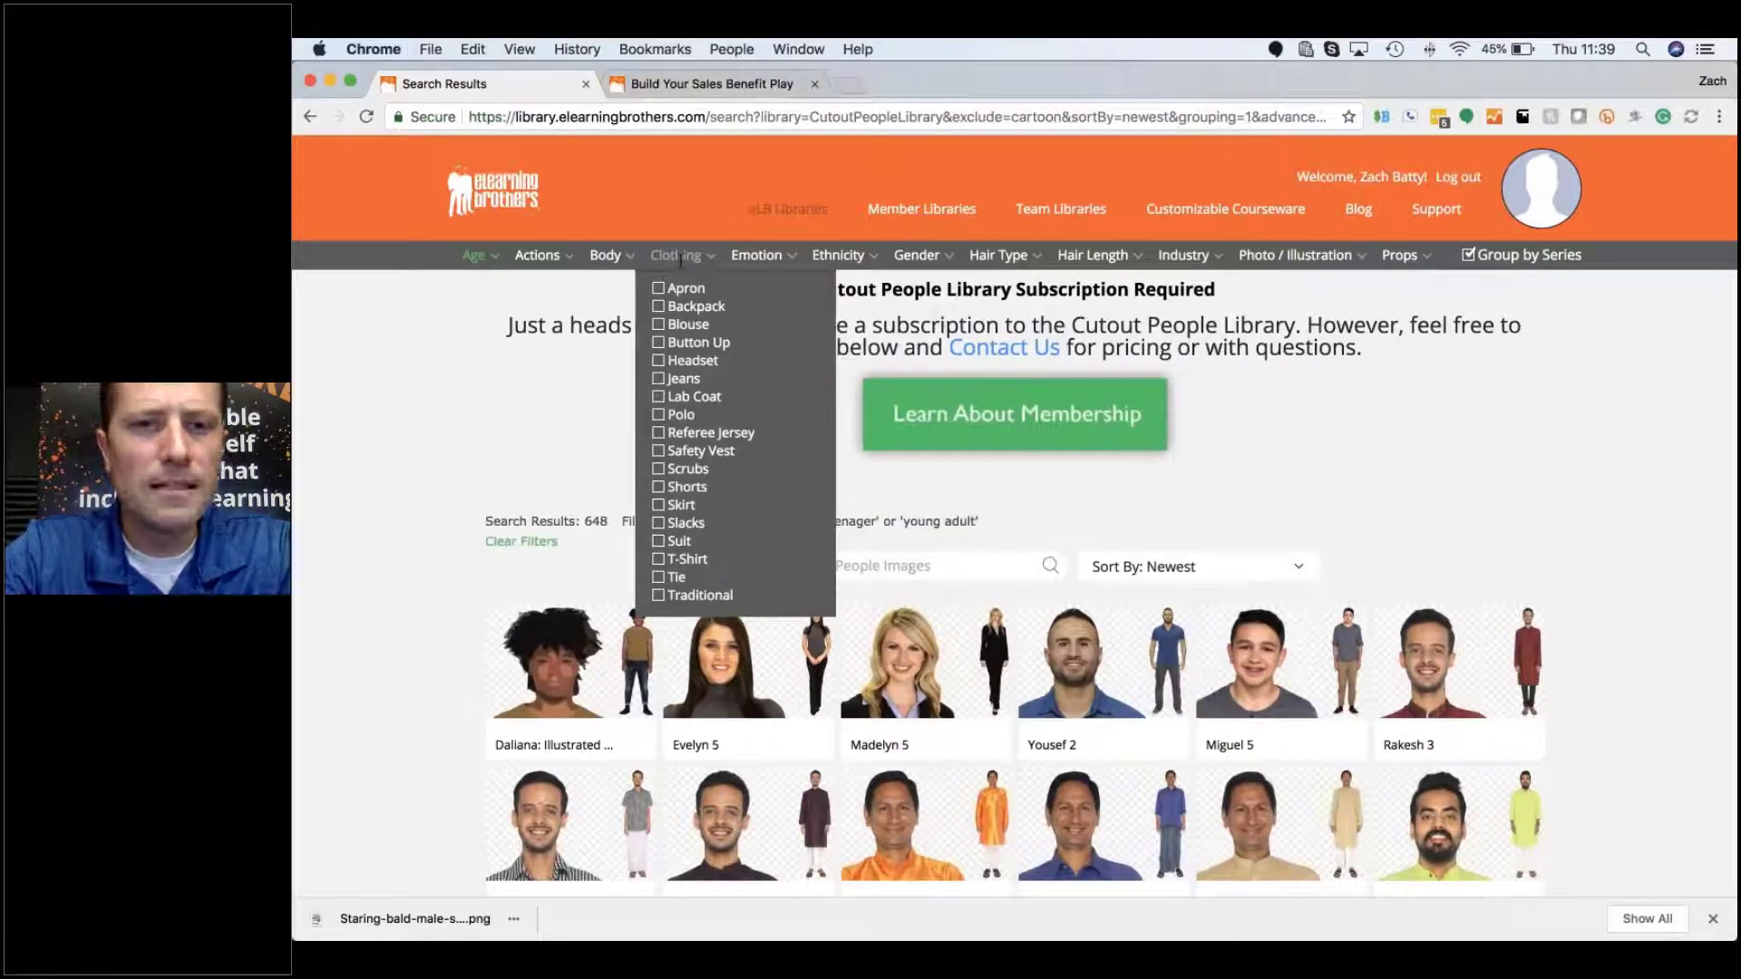
click(663, 384)
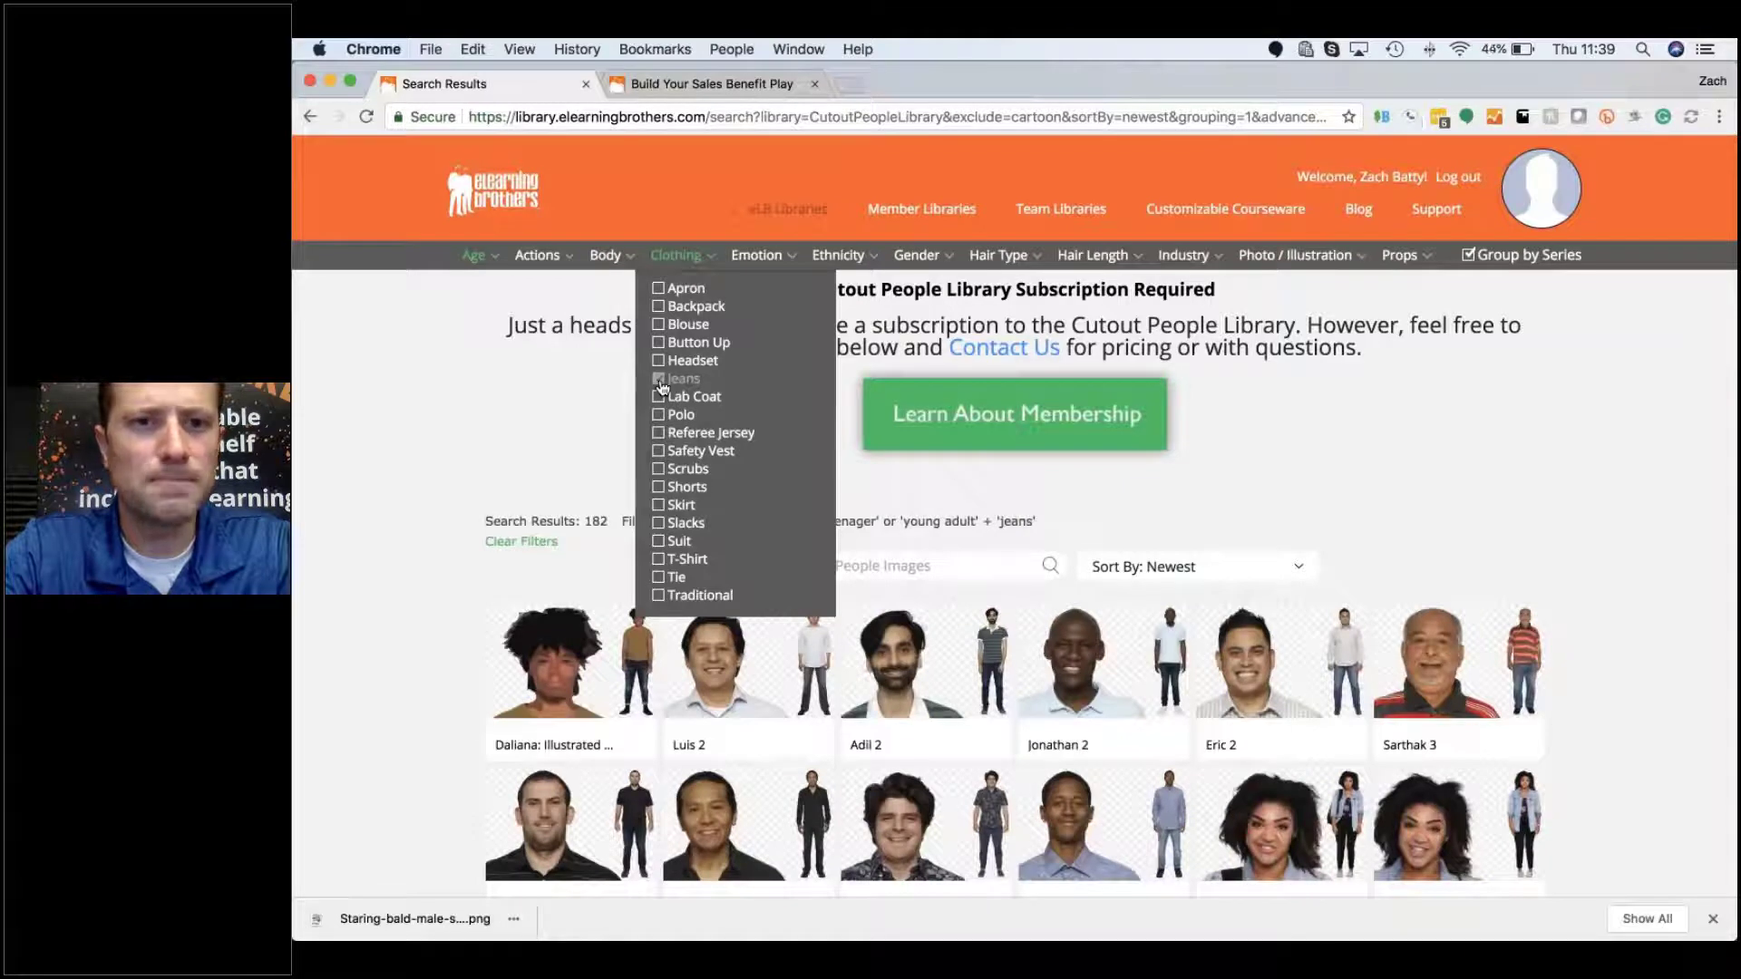
click(660, 559)
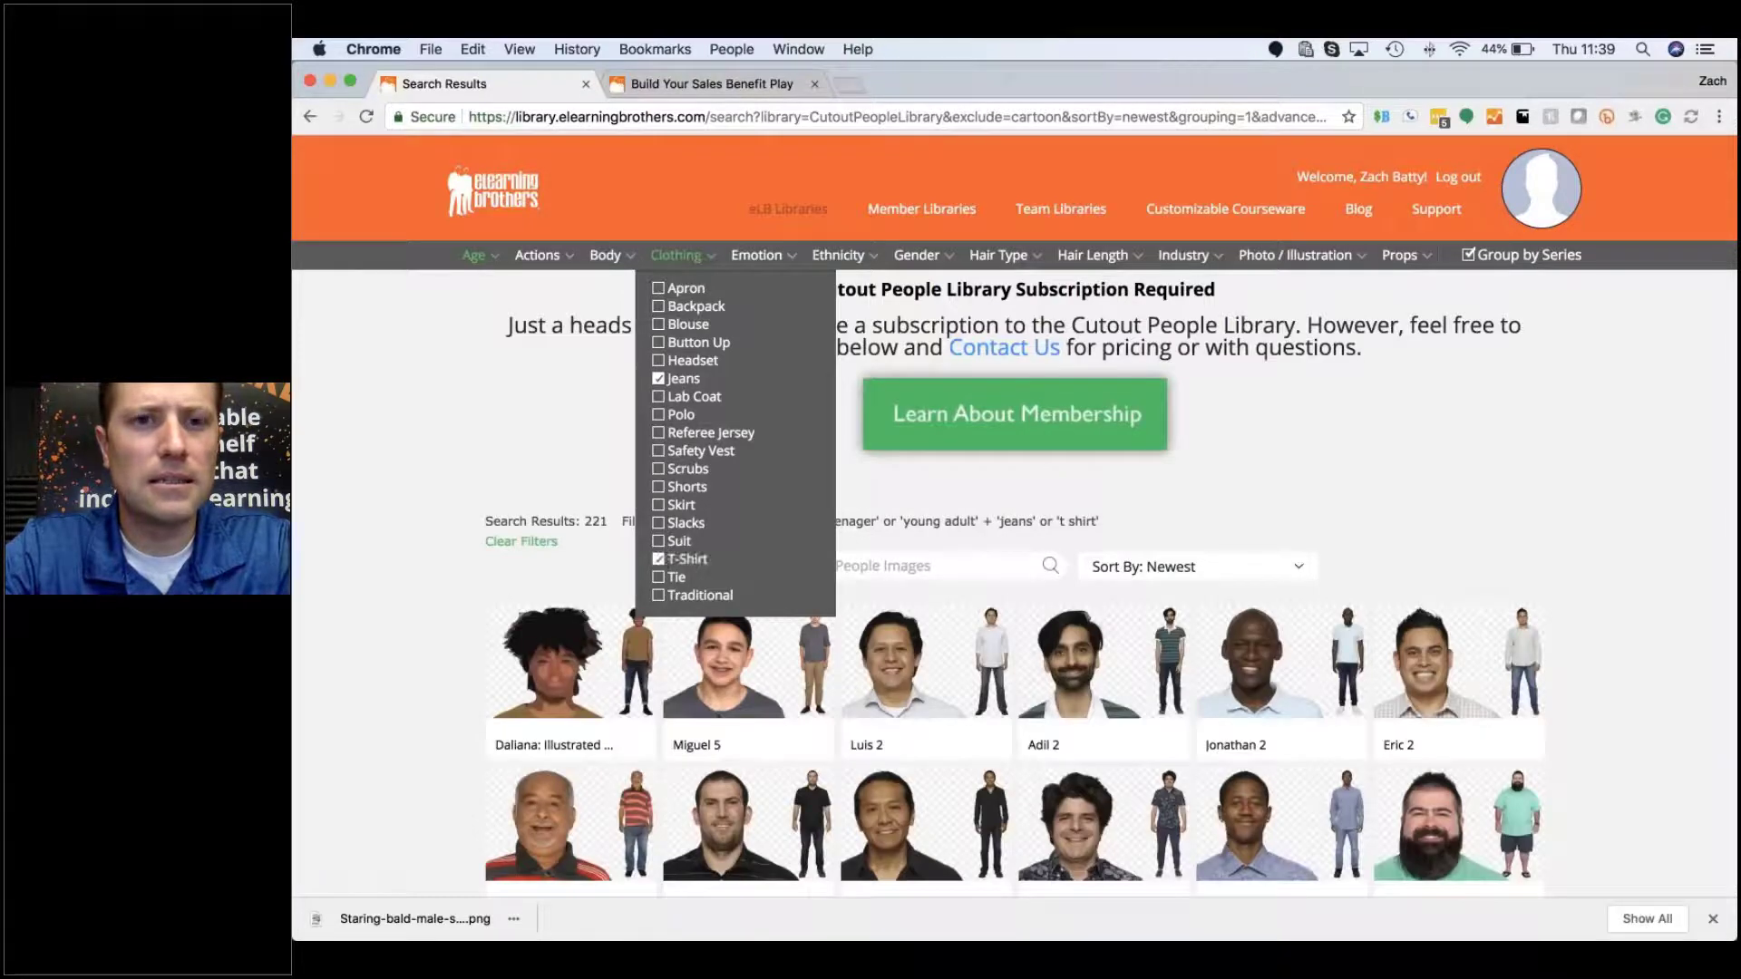
click(659, 415)
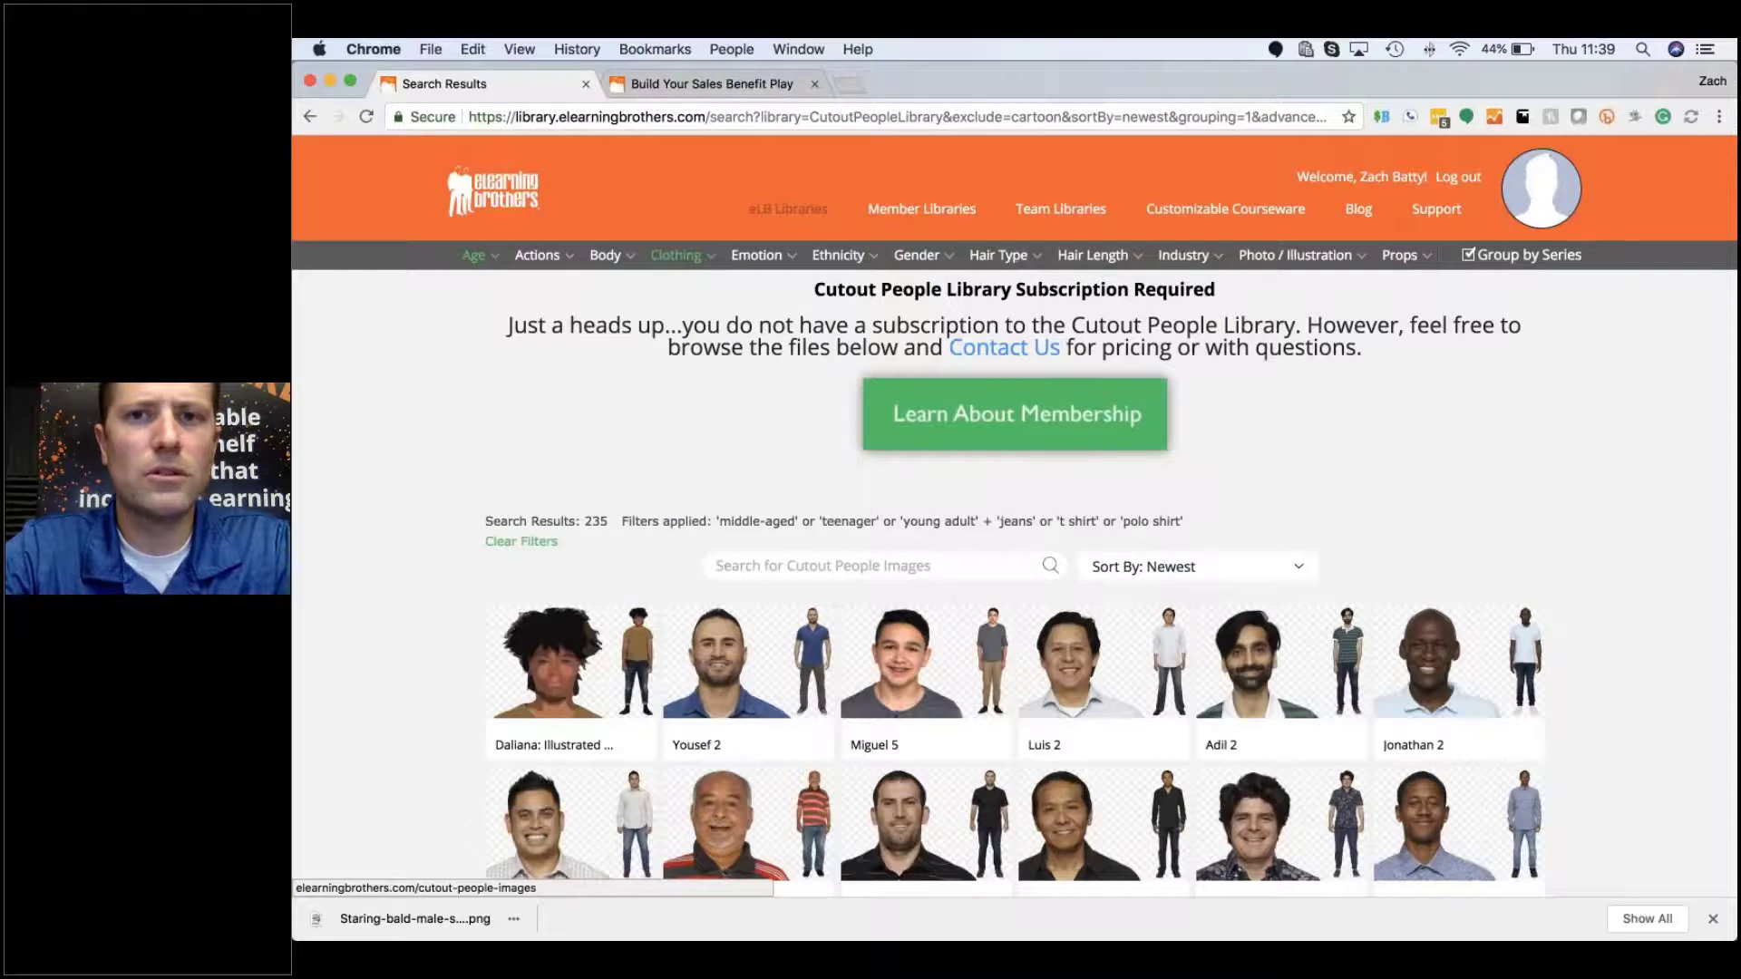
mouse_move(676, 259)
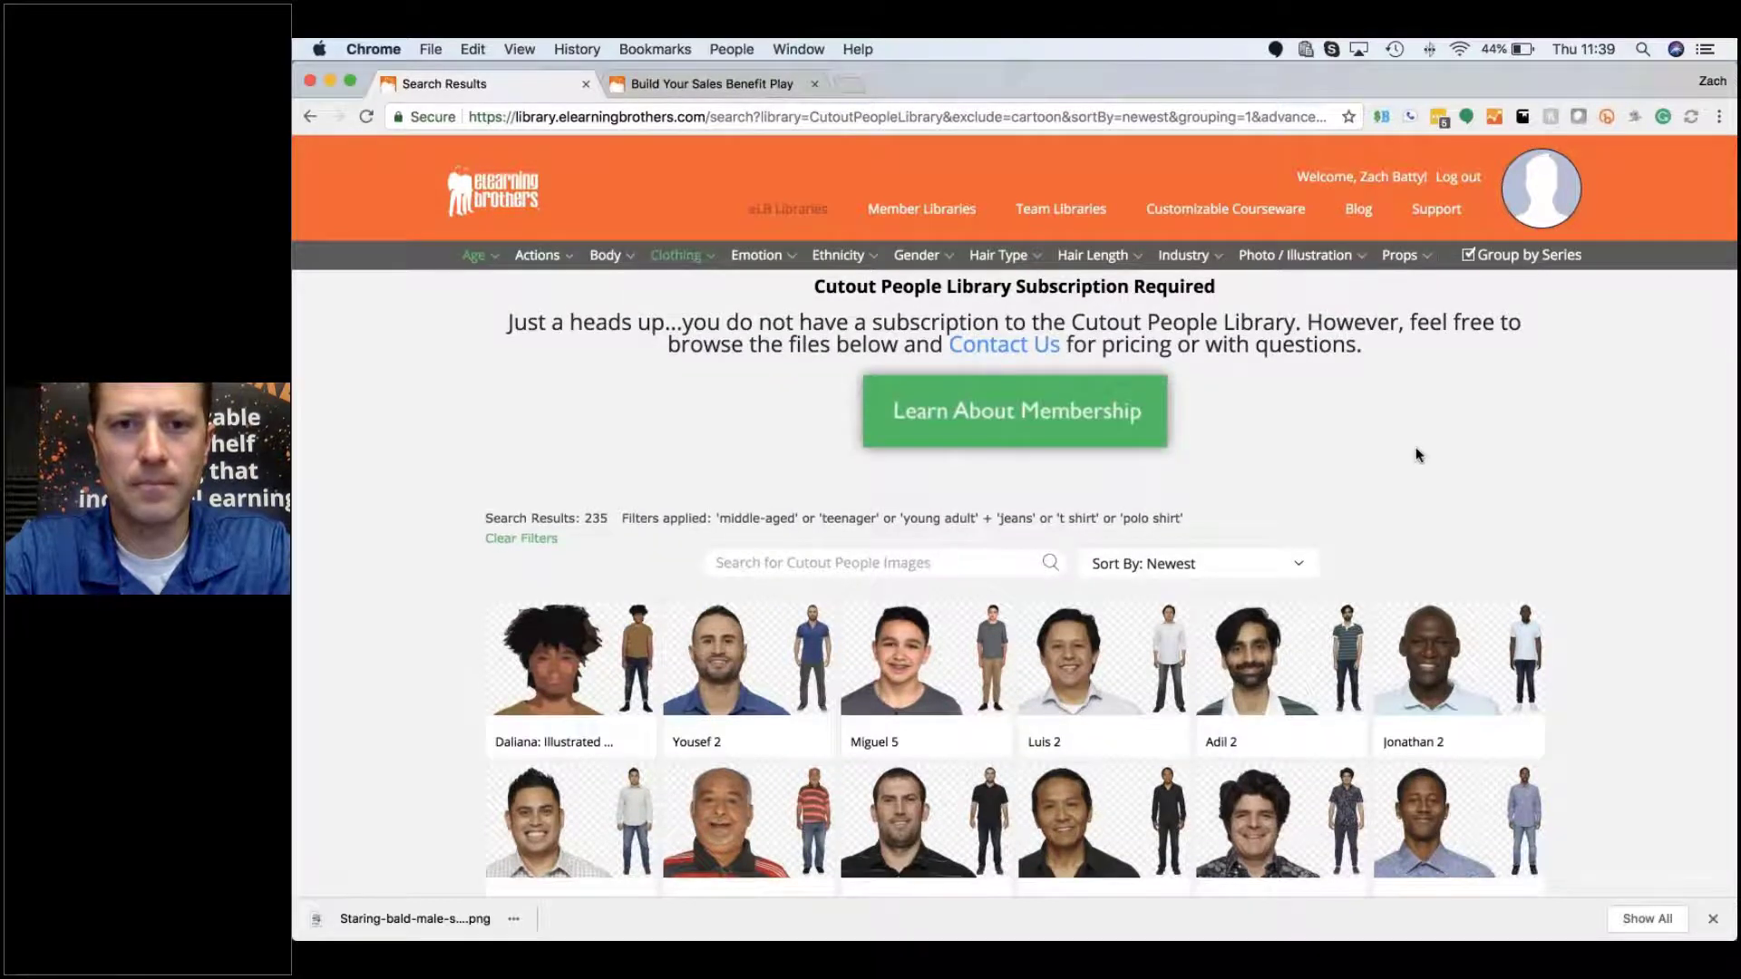
Step: Recheck the selected Clothing filter options on the filtered results
scroll(1415, 449, down, 4)
scroll(1450, 435, down, 4)
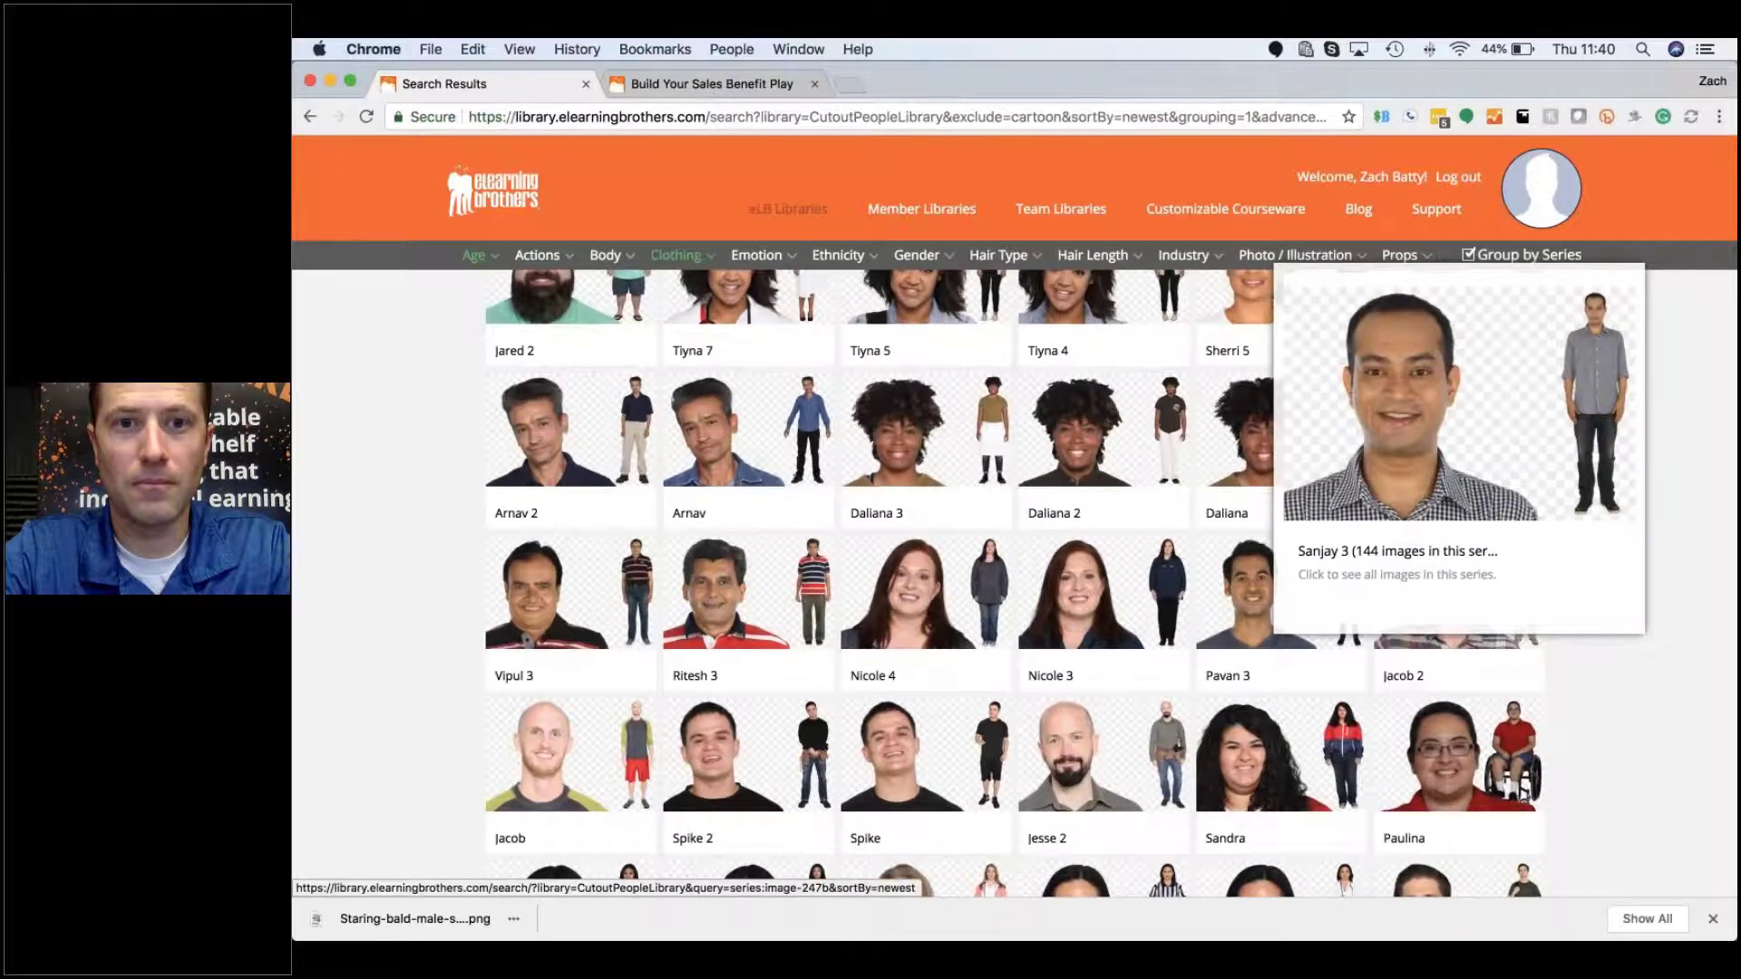
scroll(1450, 453, up, 8)
click(678, 254)
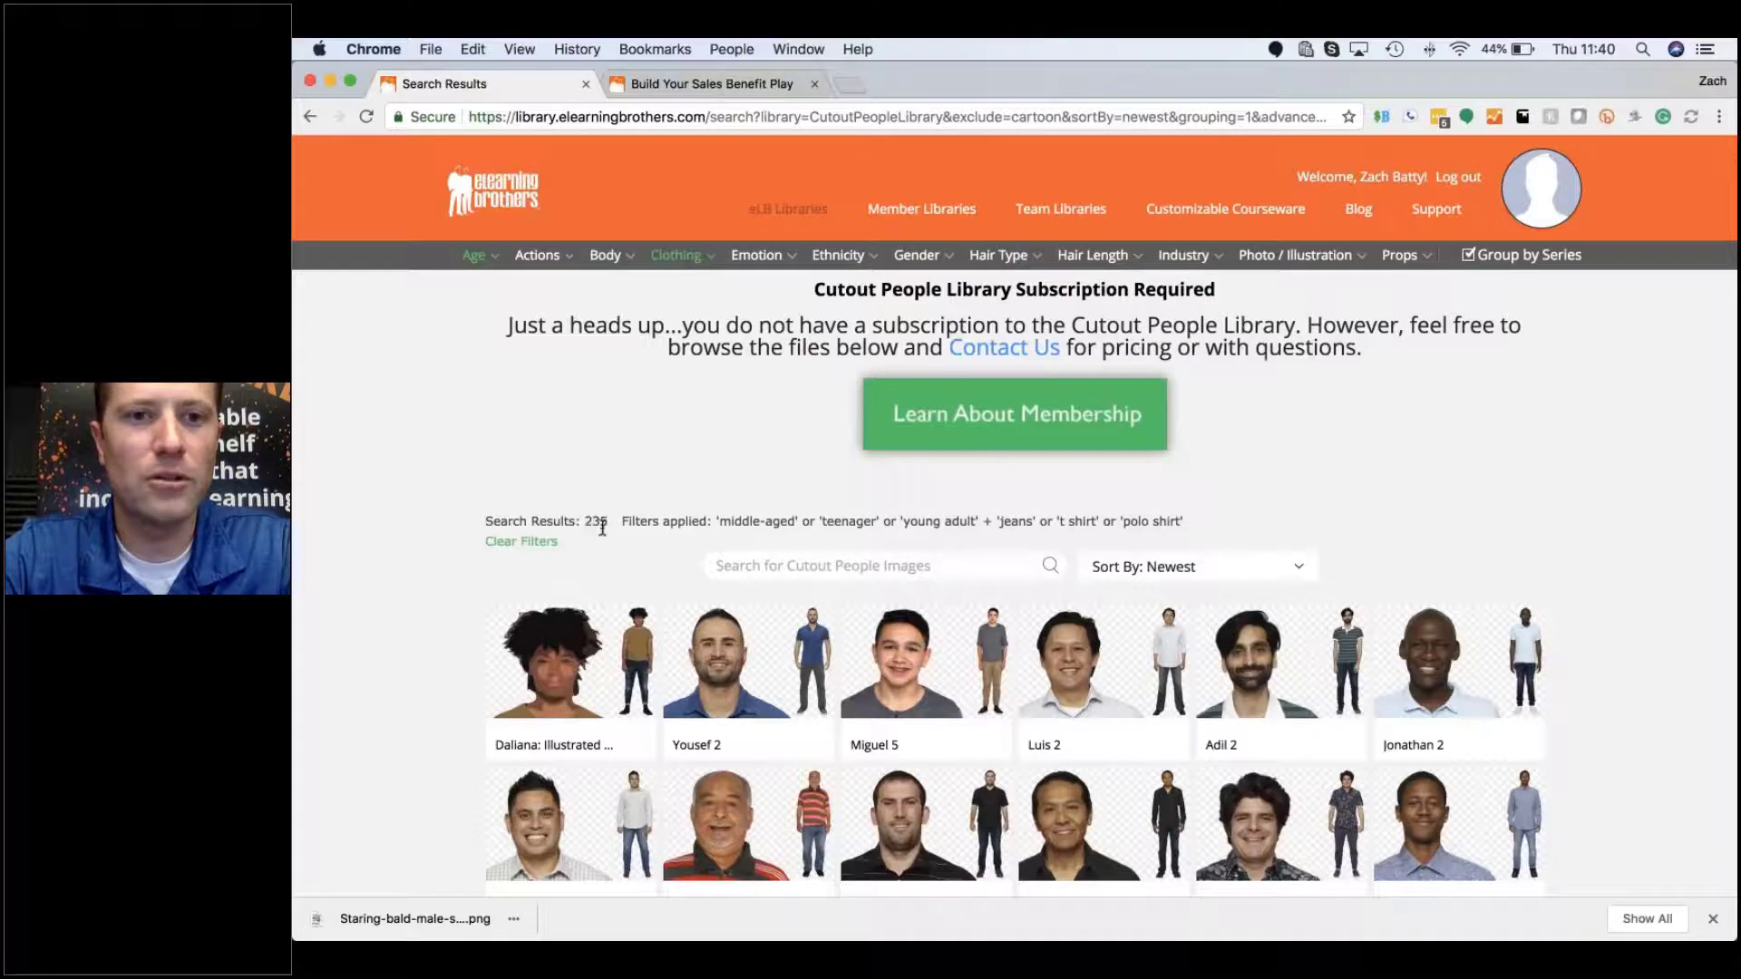
Step: Find Eric 2 in the results and open its 145-image series
scroll(602, 528, down, 3)
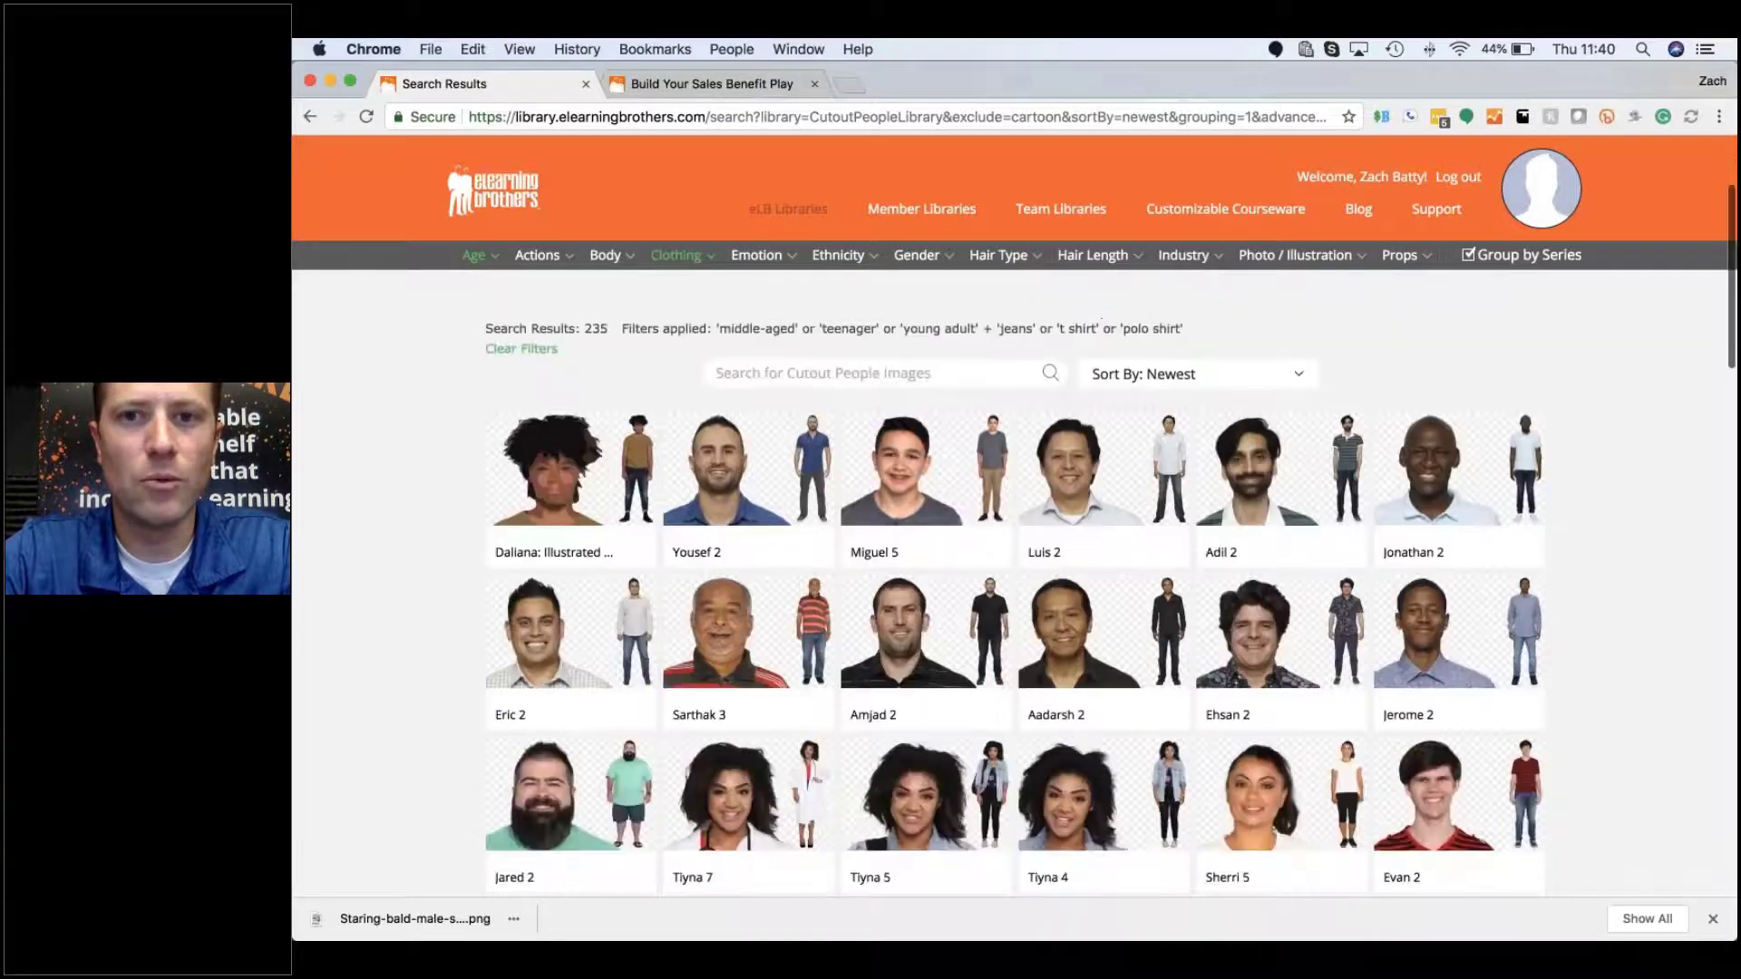
scroll(734, 607, down, 5)
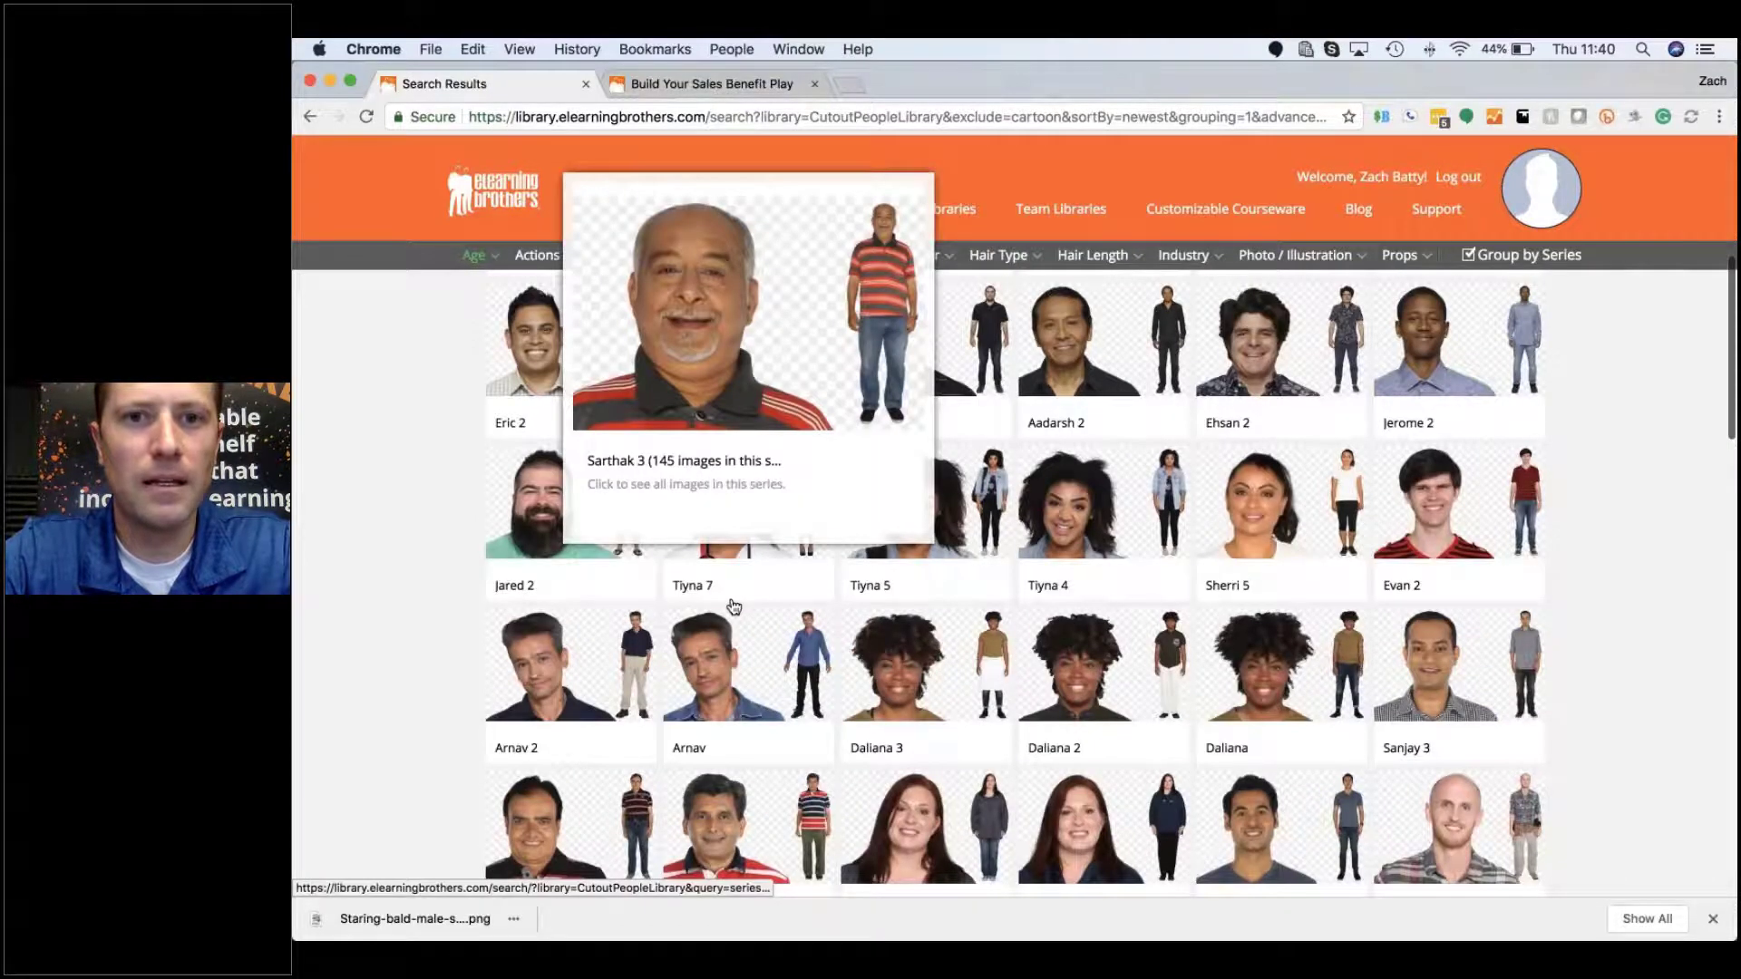
mouse_move(985, 731)
scroll(1433, 638, up, 4)
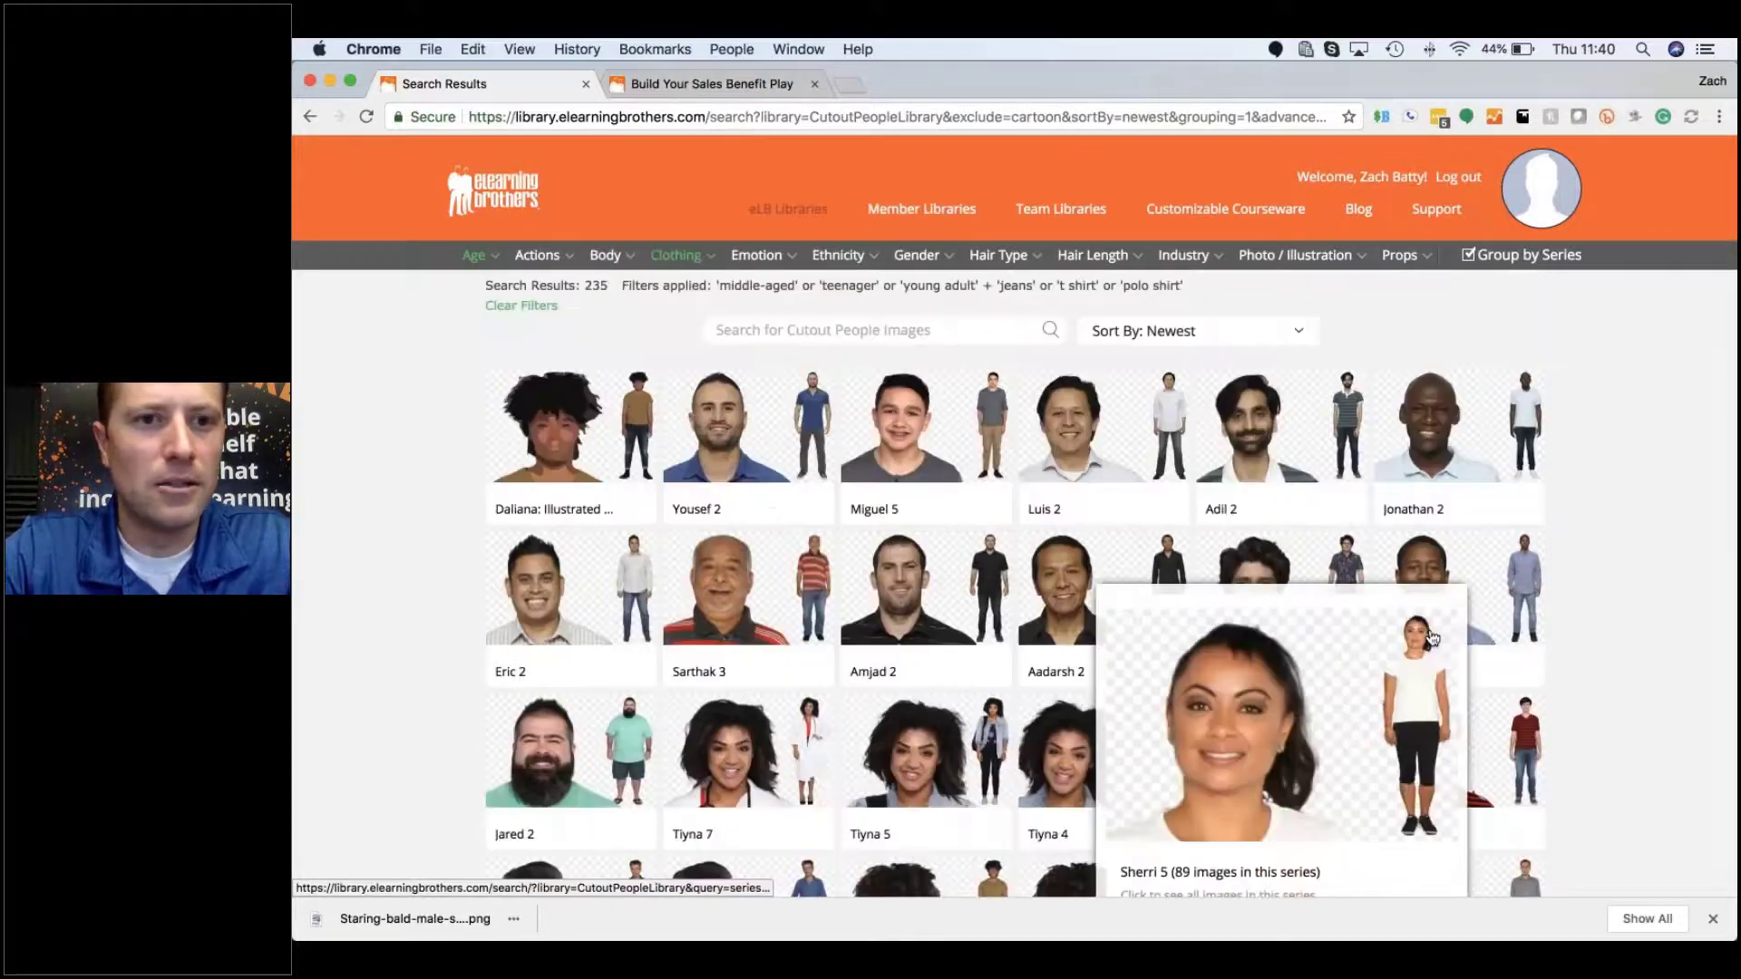
scroll(1433, 638, down, 1)
scroll(1433, 638, down, 2)
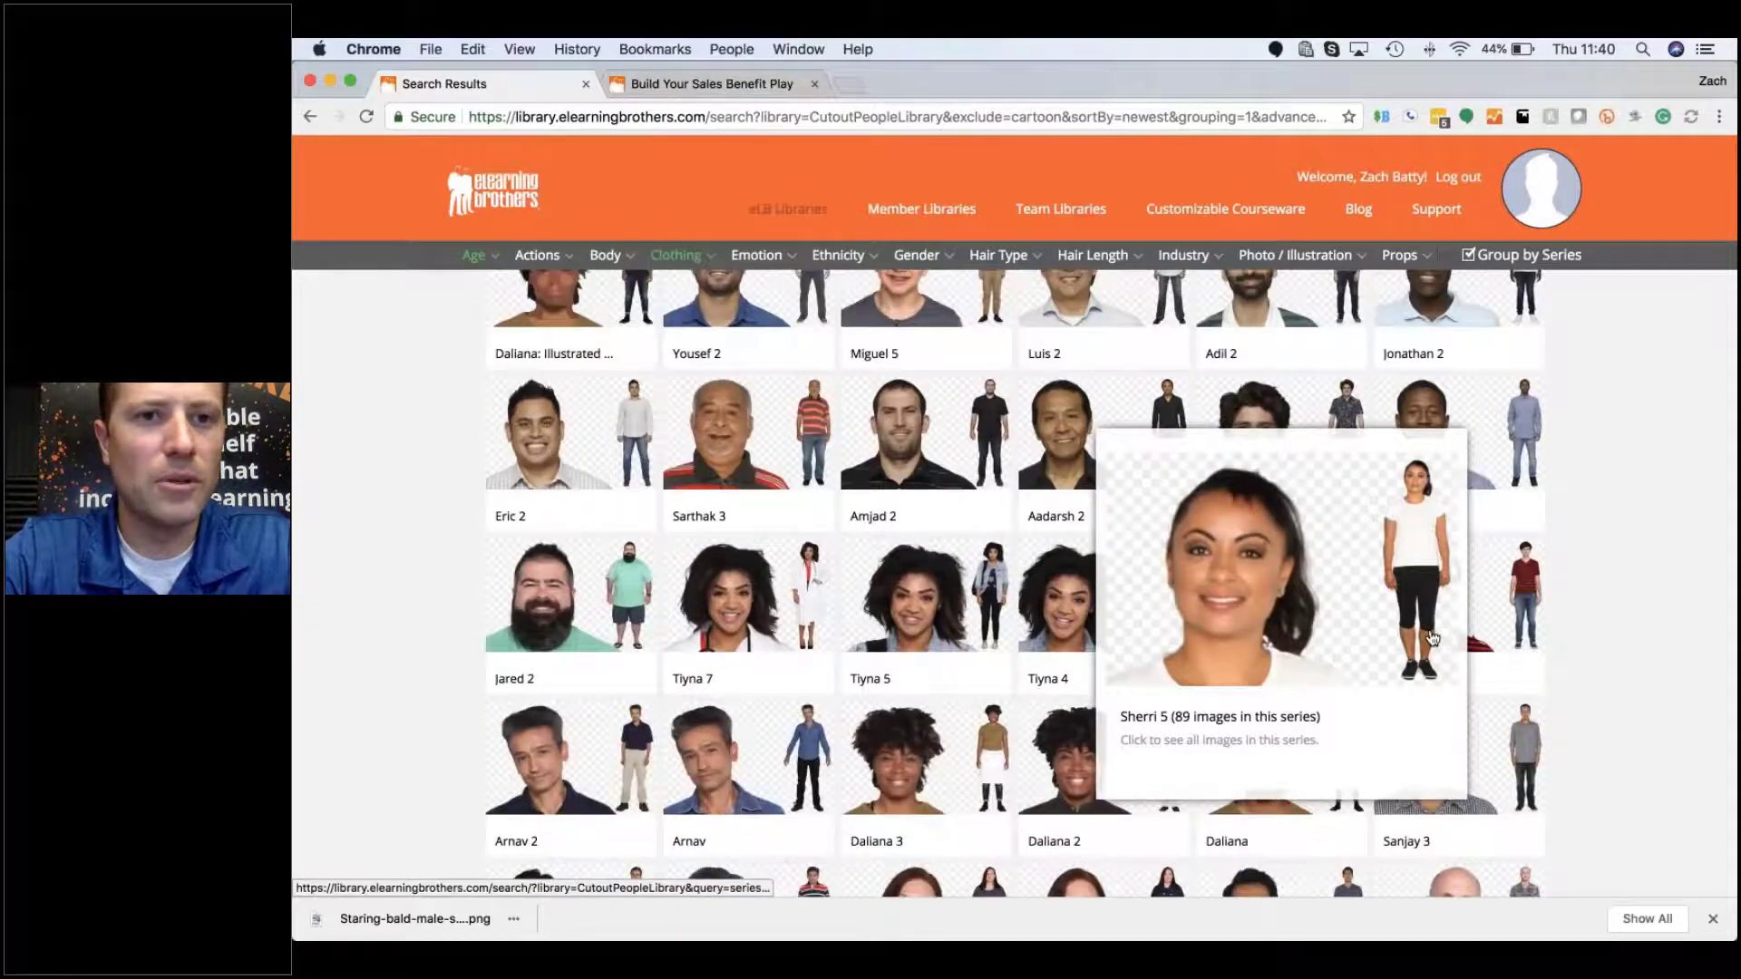
mouse_move(556, 419)
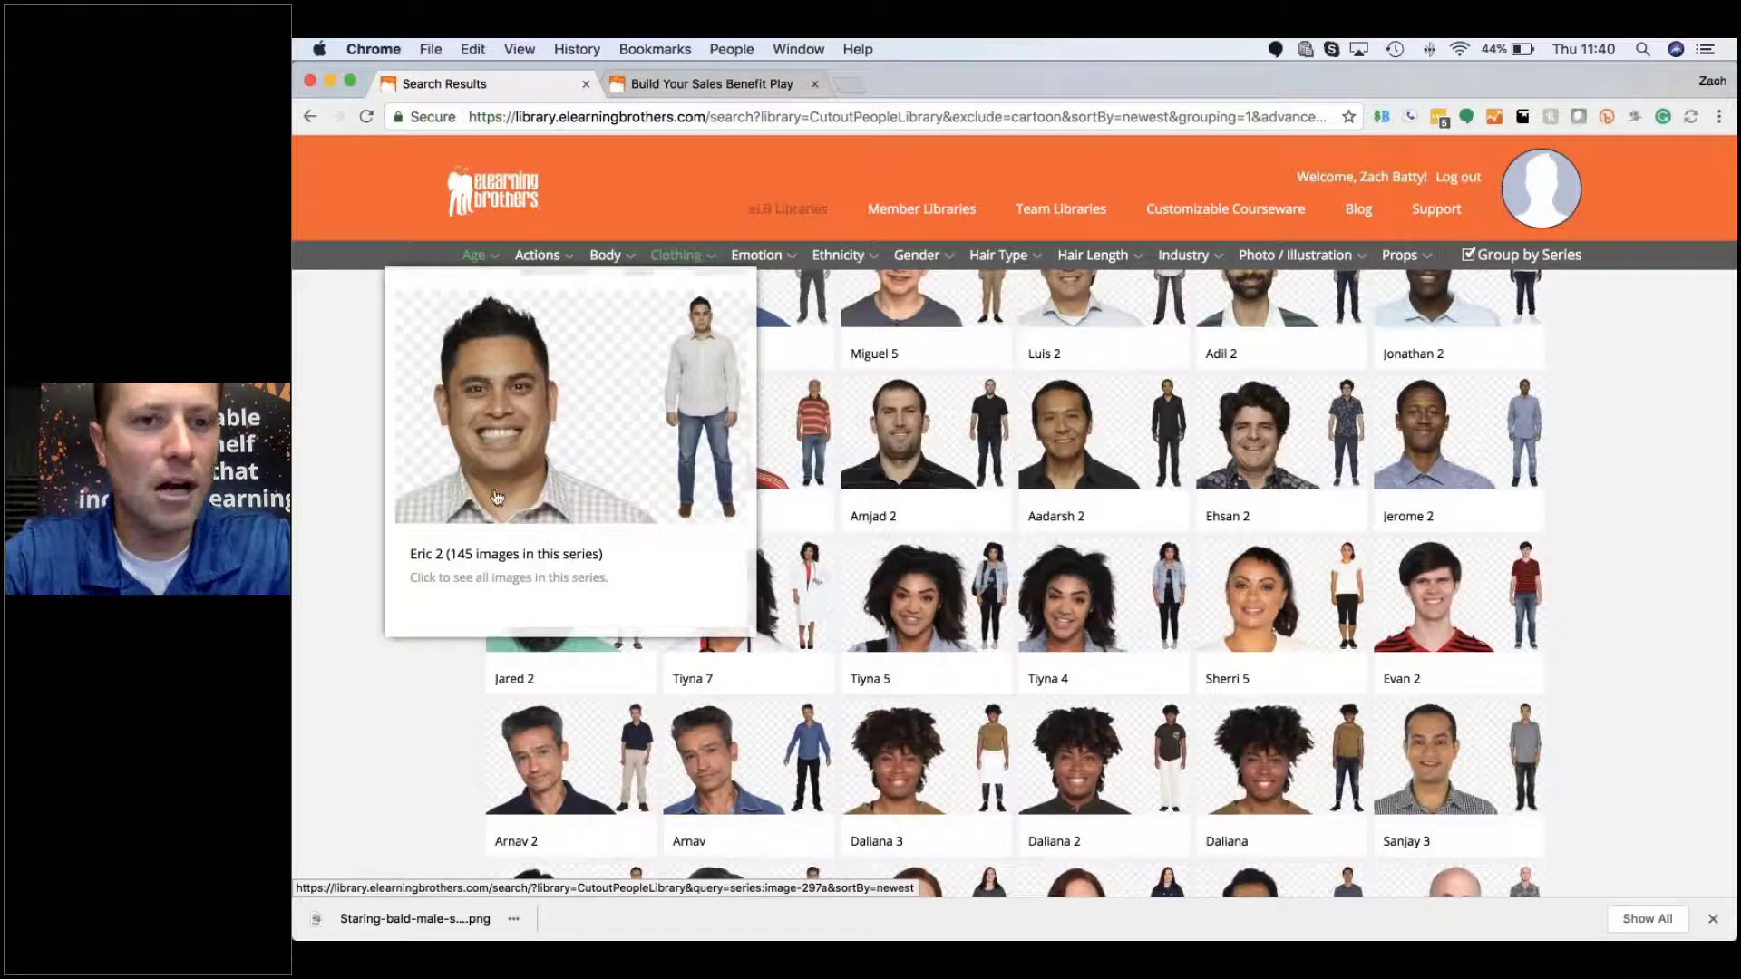
click(469, 554)
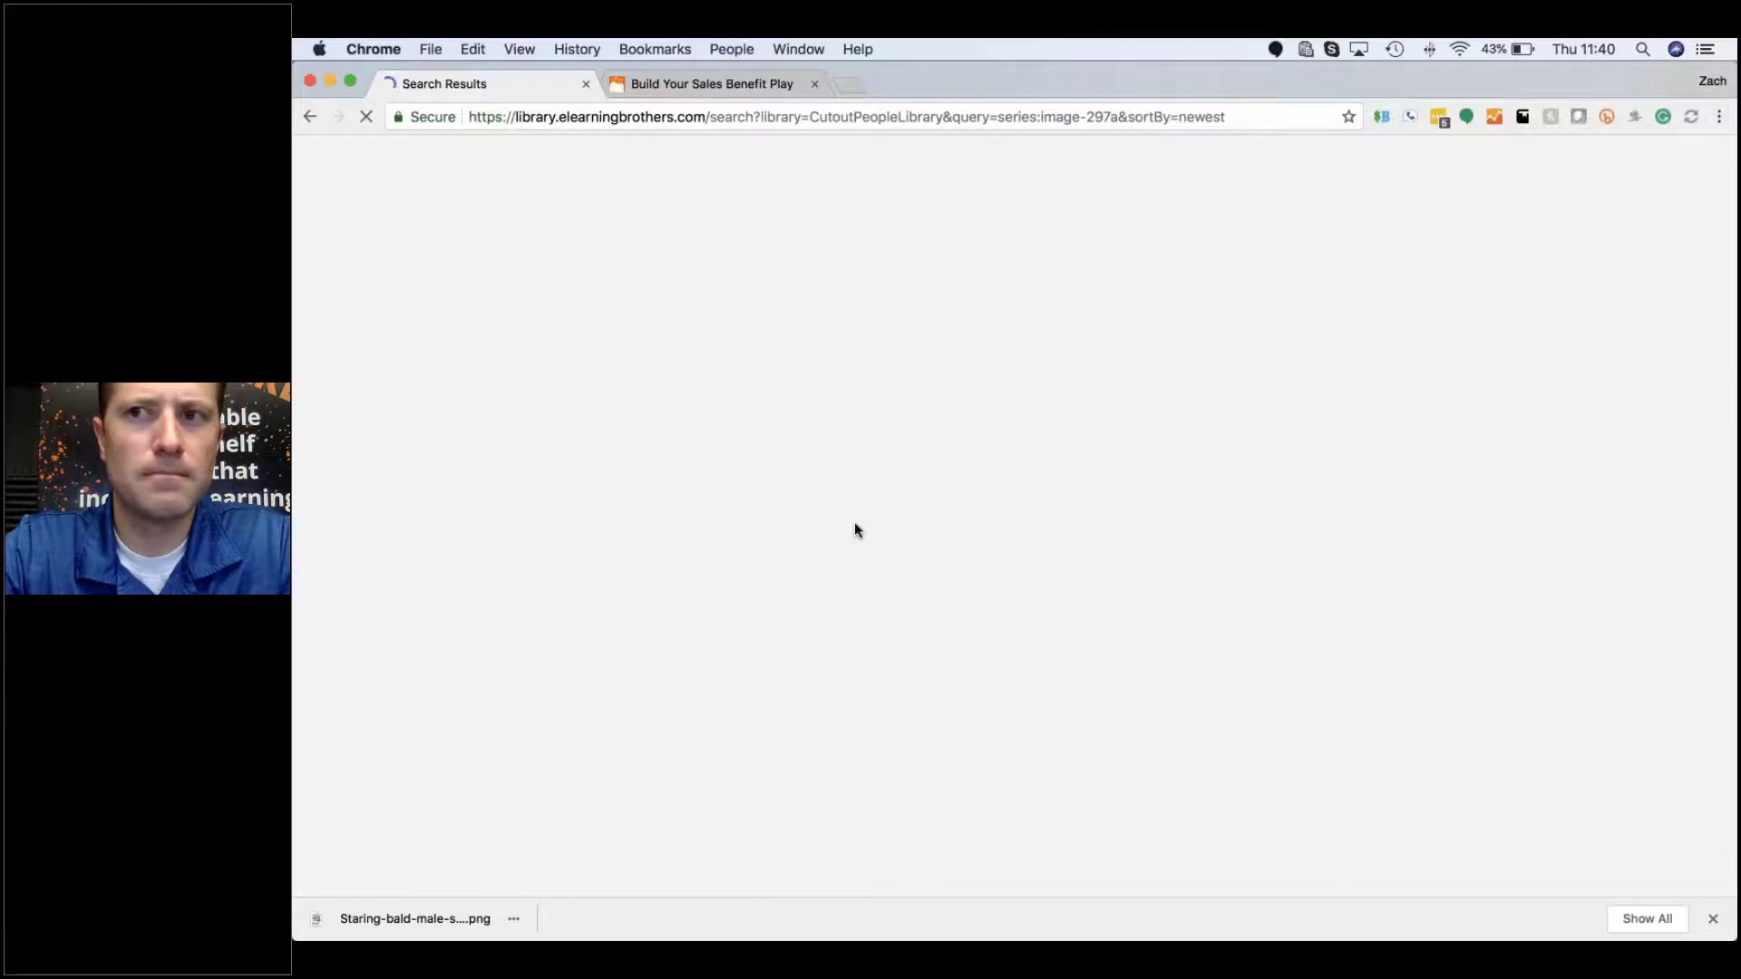
Step: Preview several Eric 2 pose cards, then scroll down through the 145-pose grid
scroll(925, 634, down, 5)
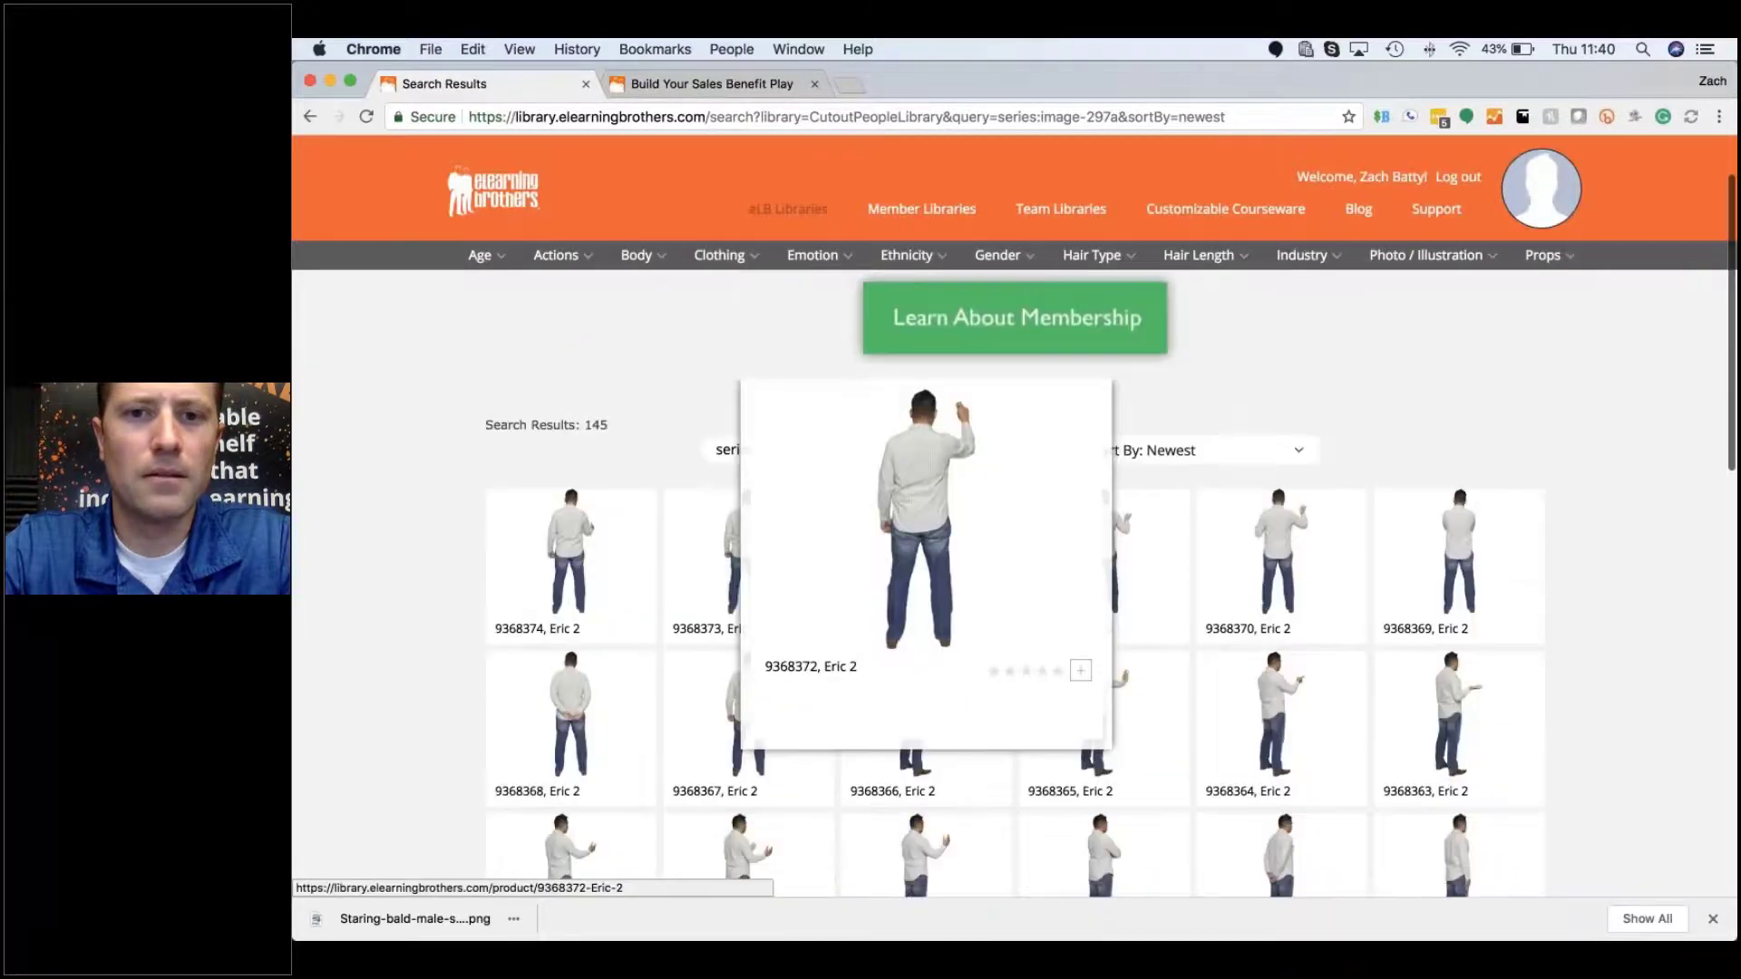
scroll(924, 544, up, 3)
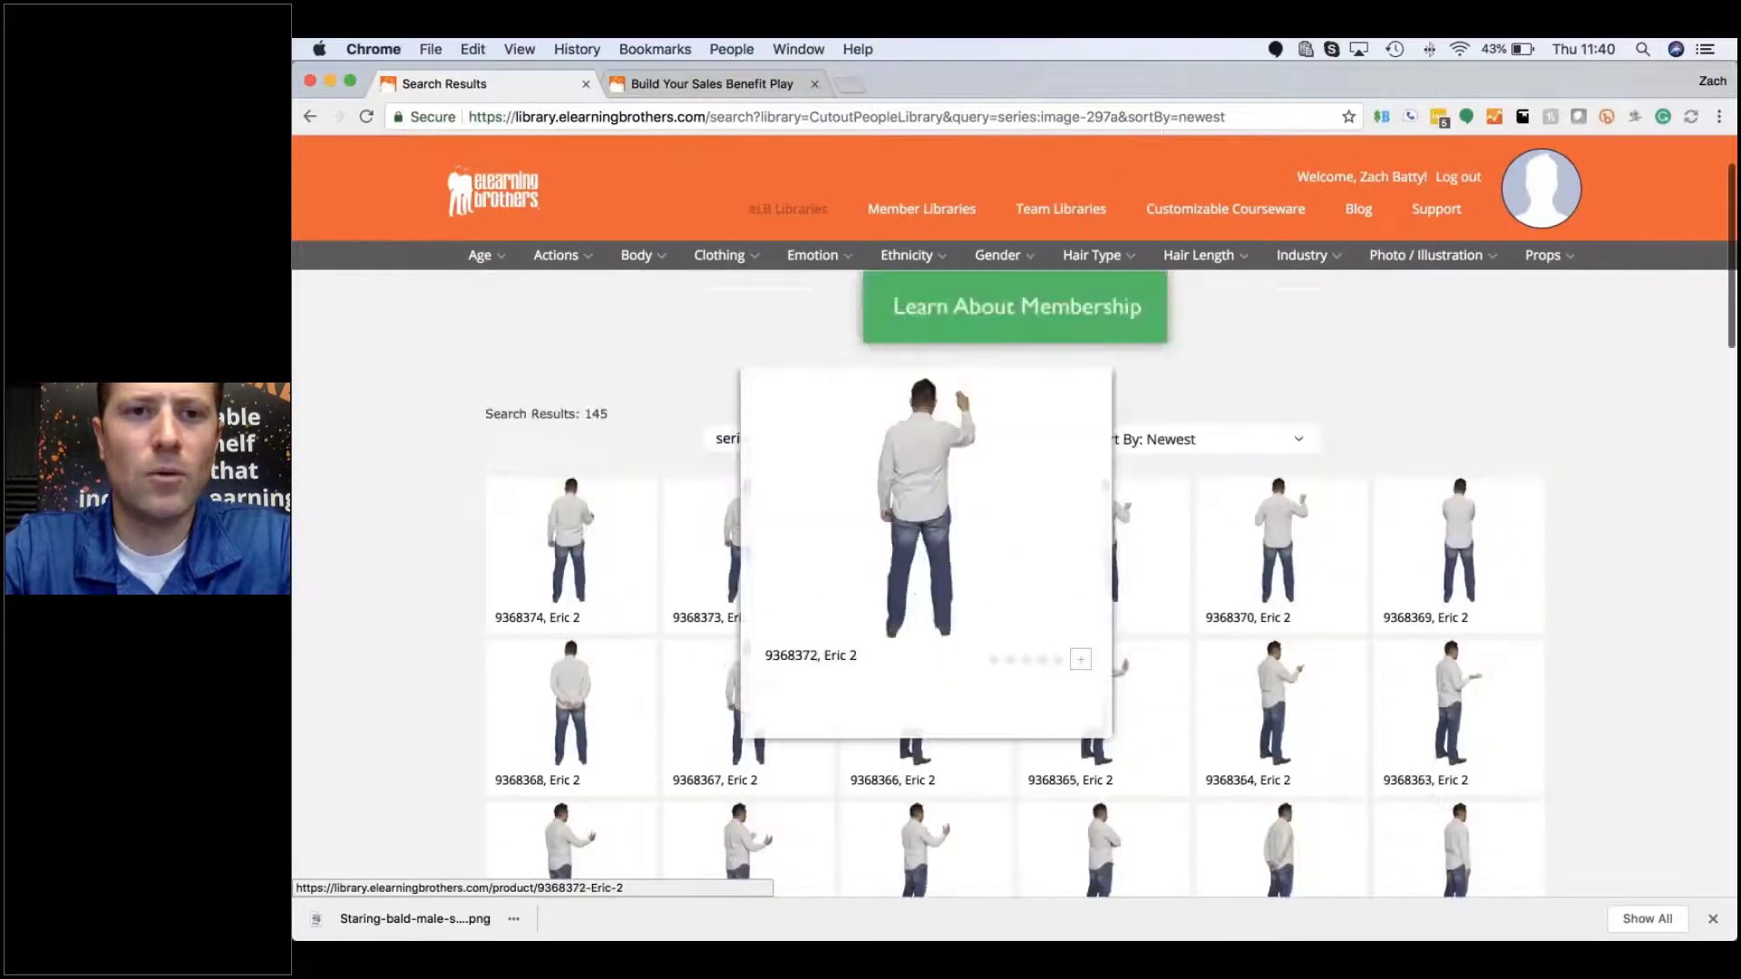
mouse_move(561, 501)
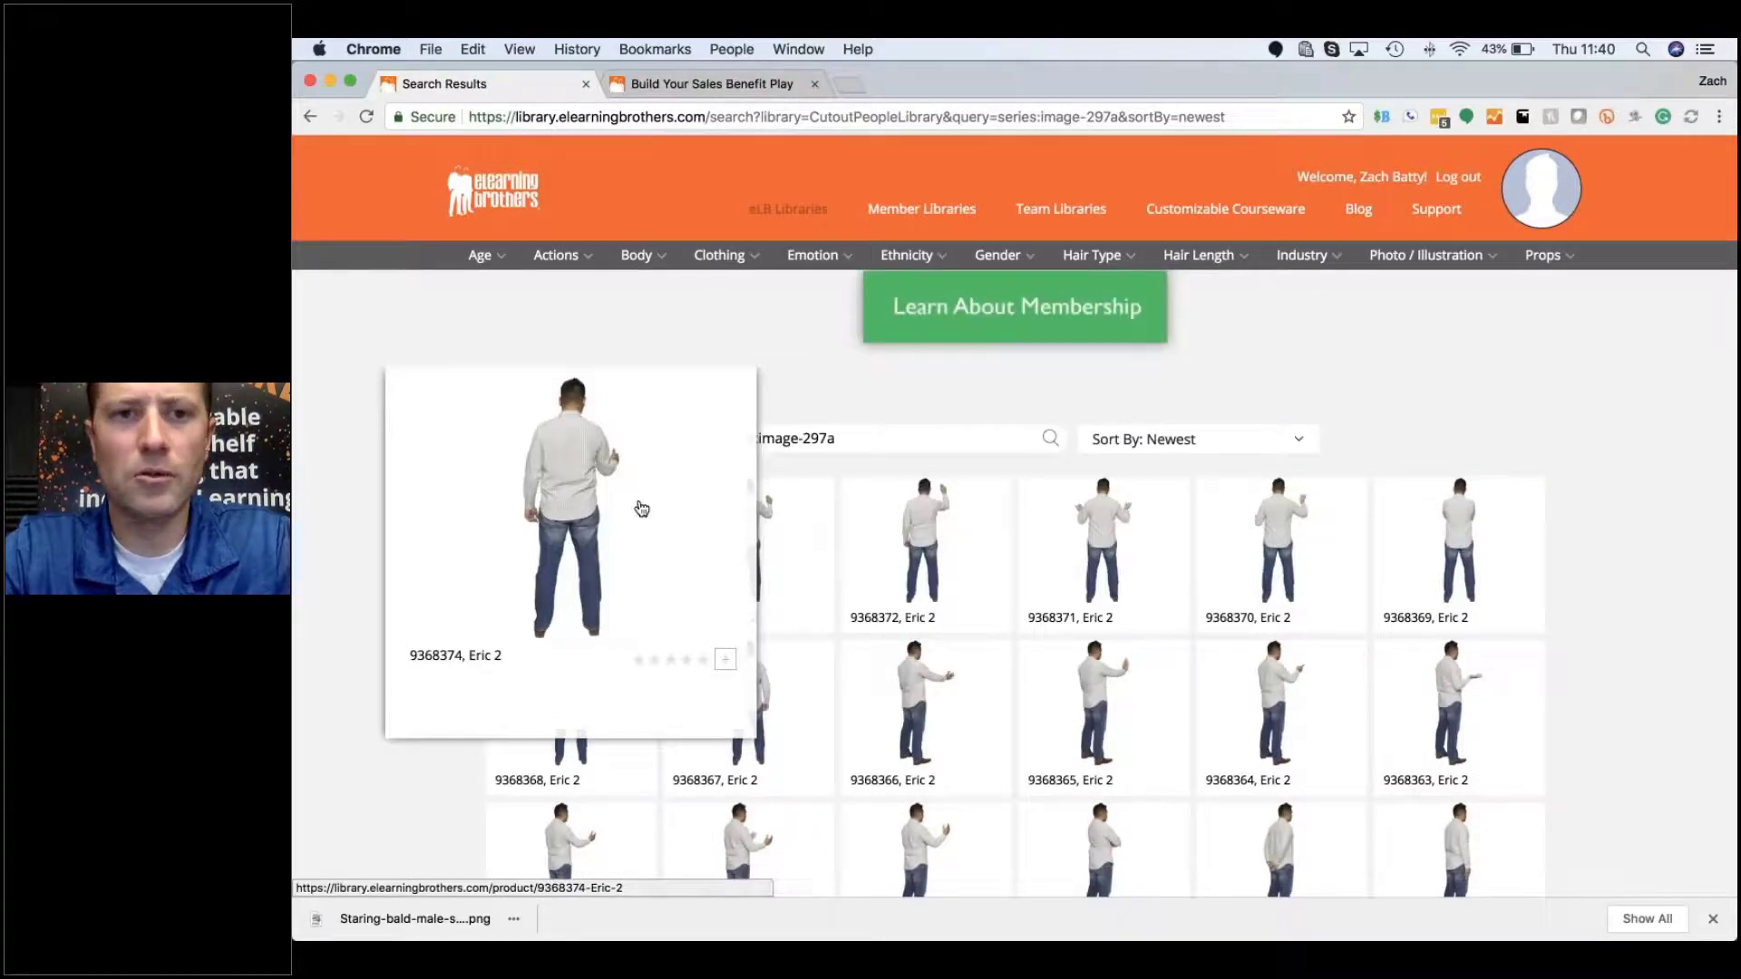
mouse_move(1434, 538)
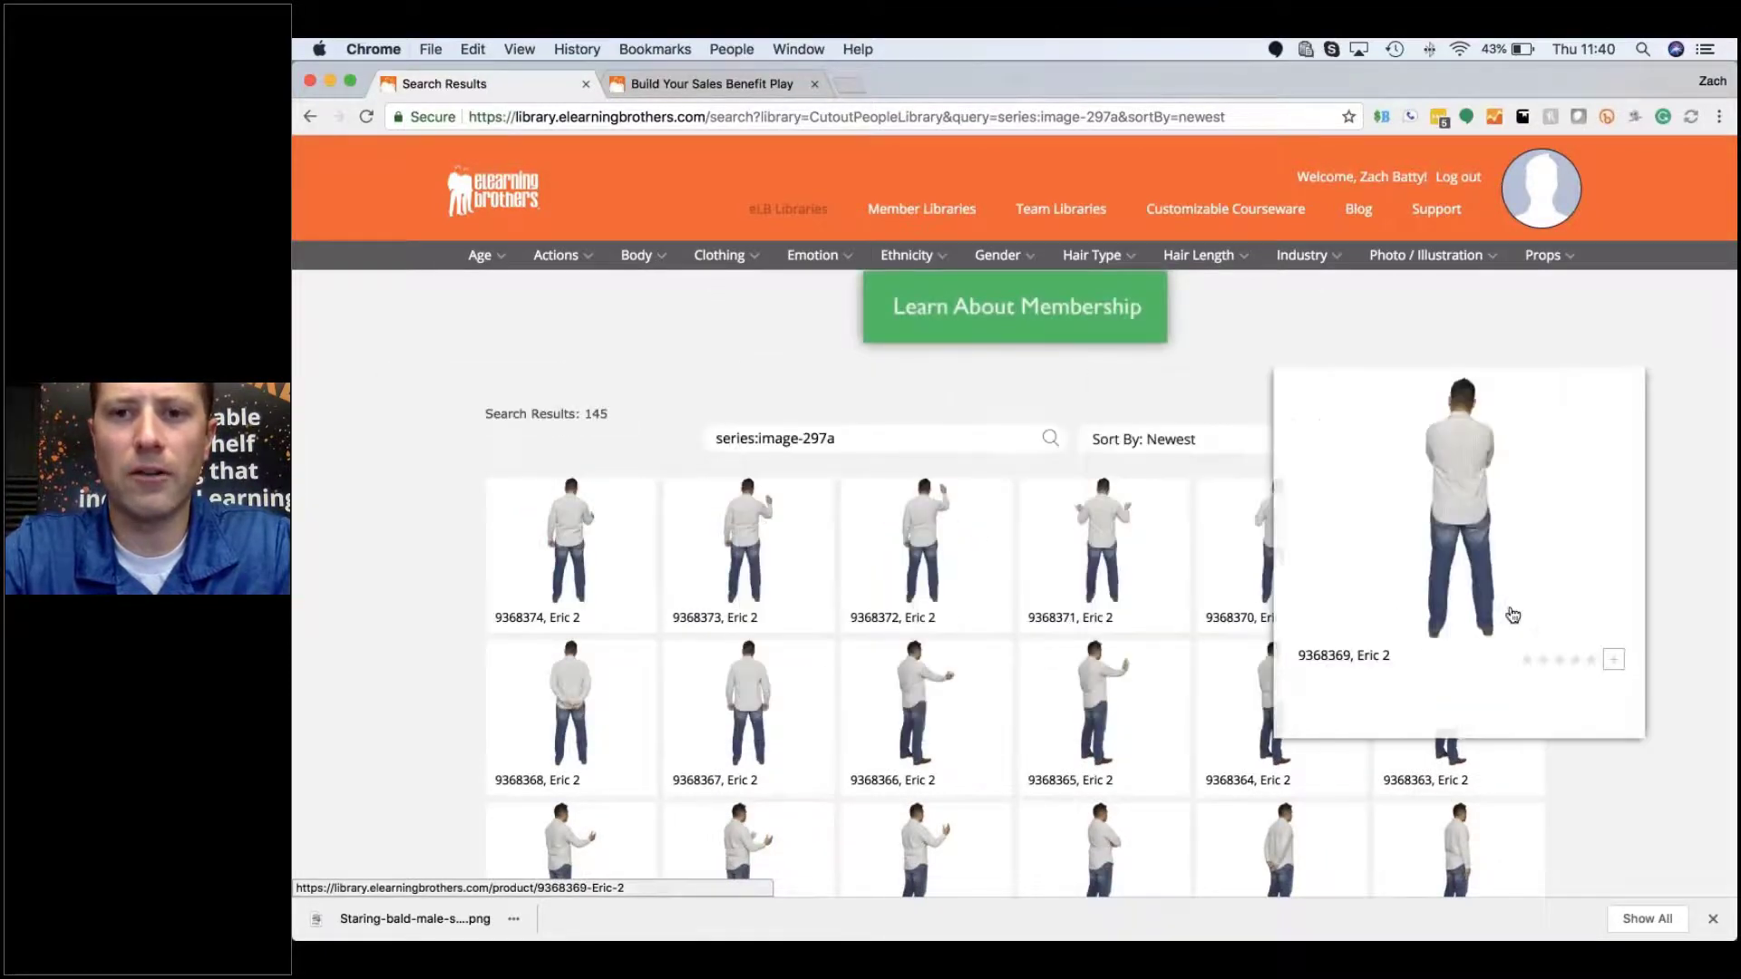
mouse_move(610, 700)
mouse_move(531, 703)
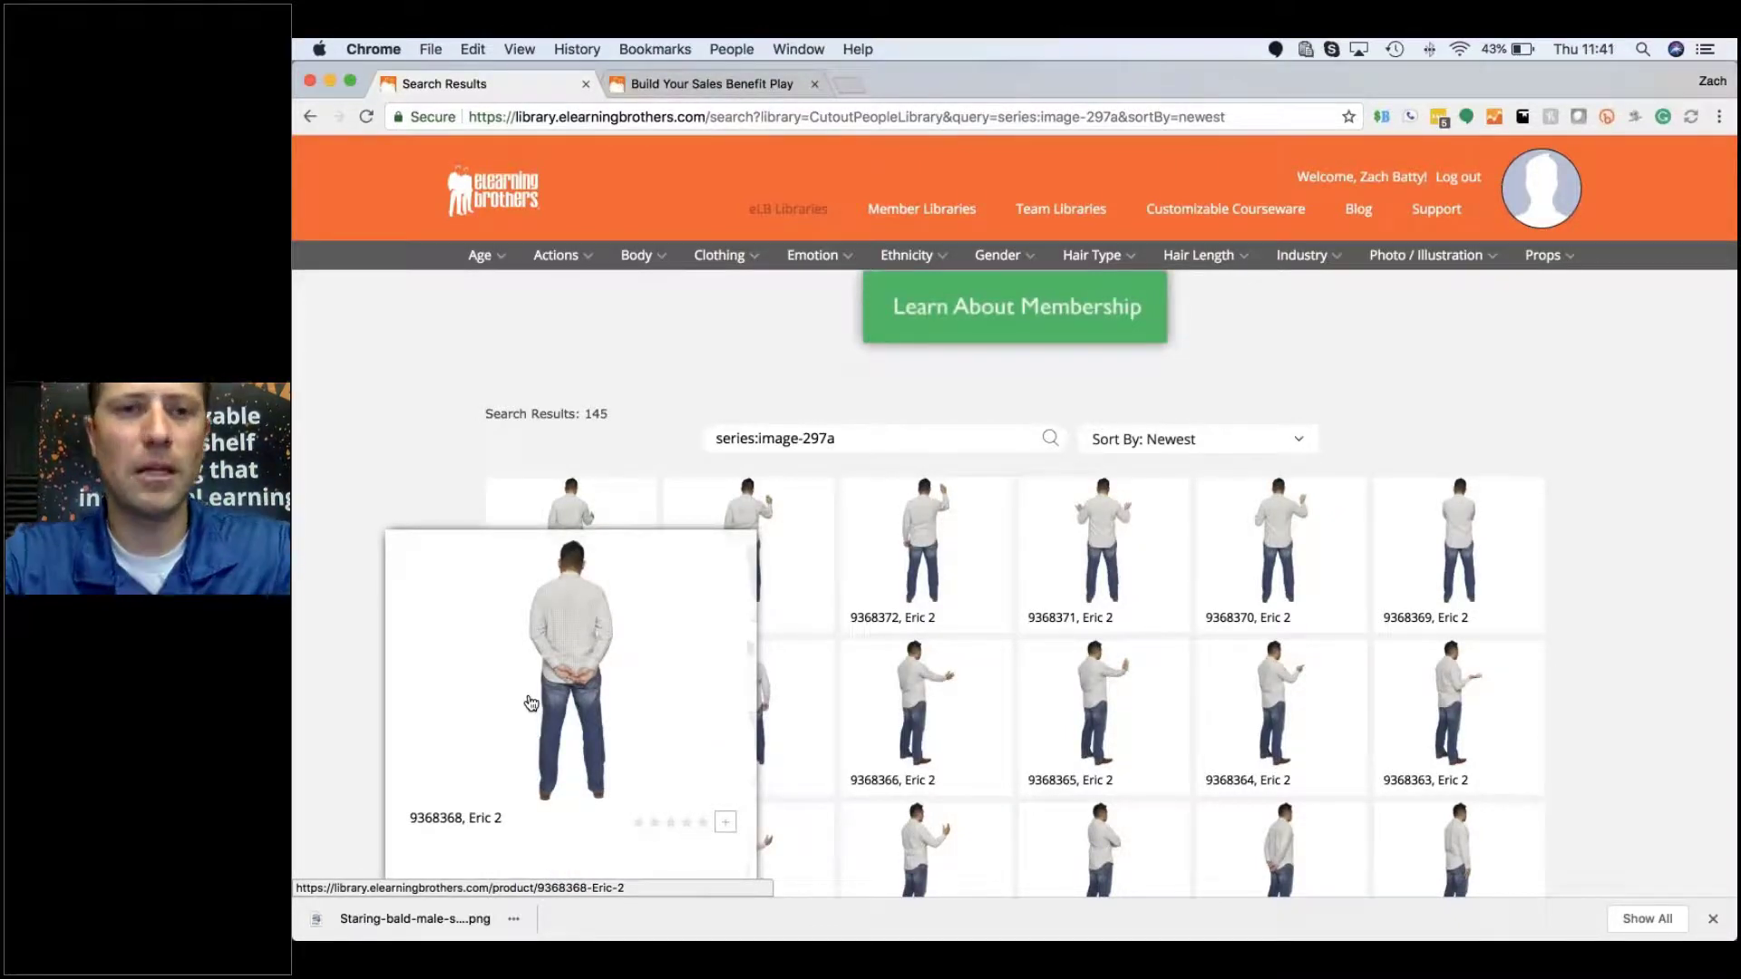
mouse_move(571, 594)
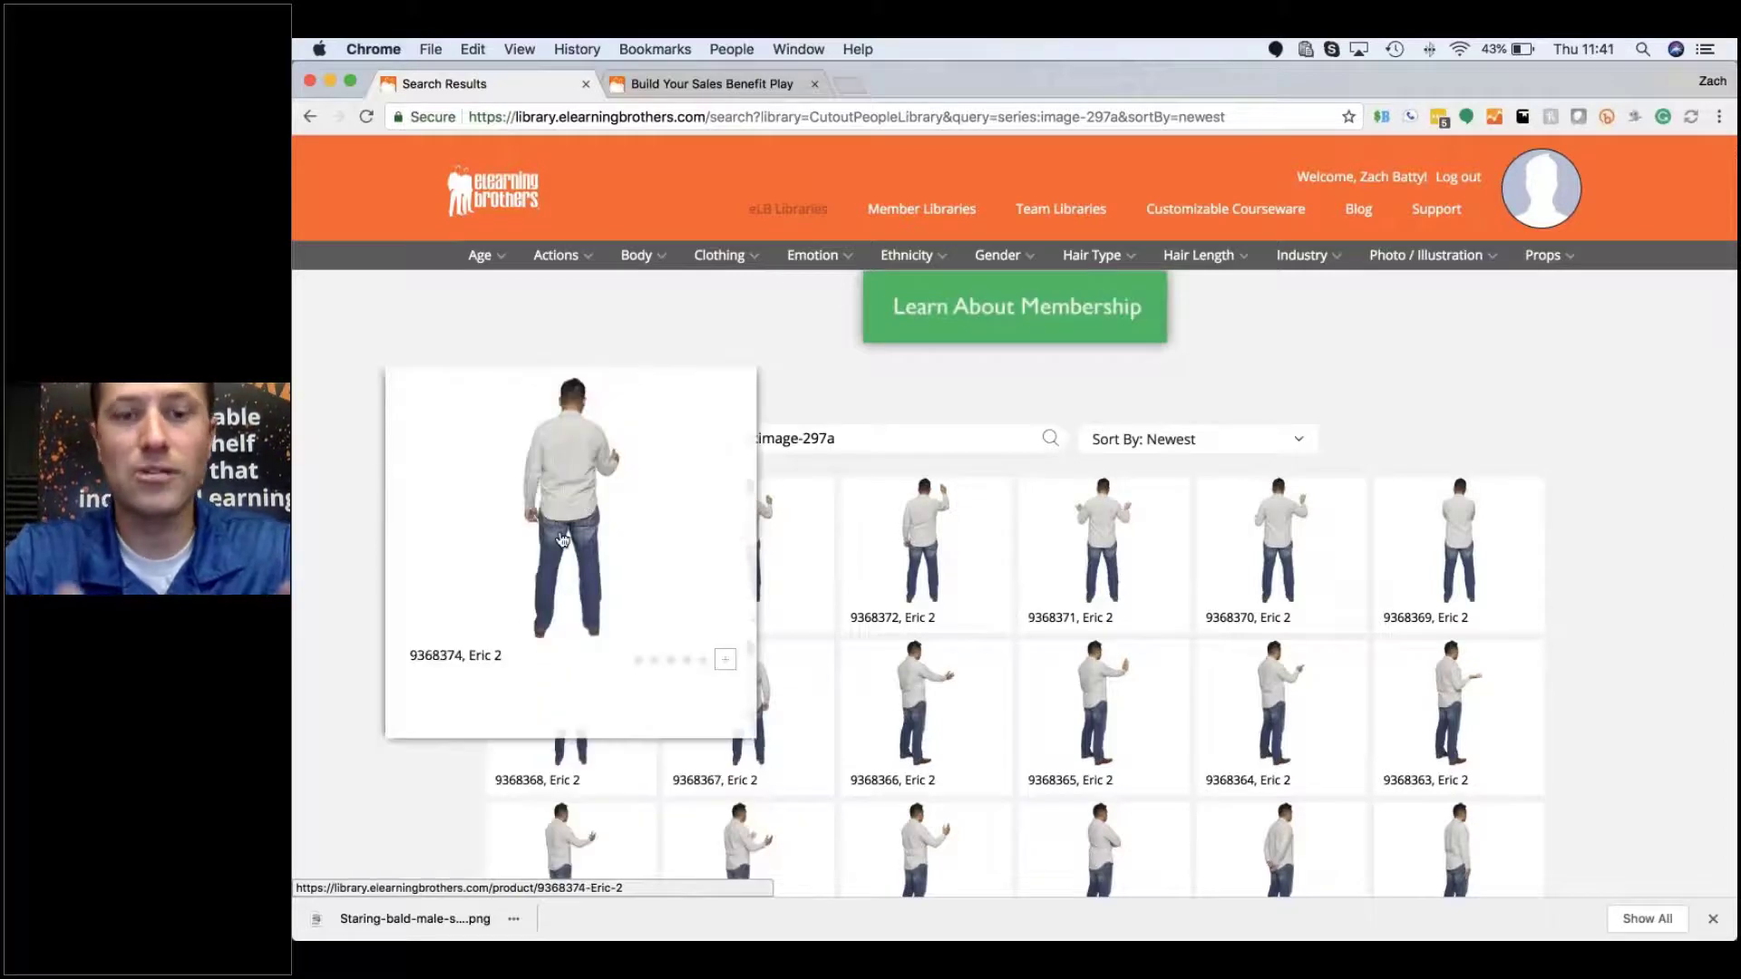
mouse_move(888, 686)
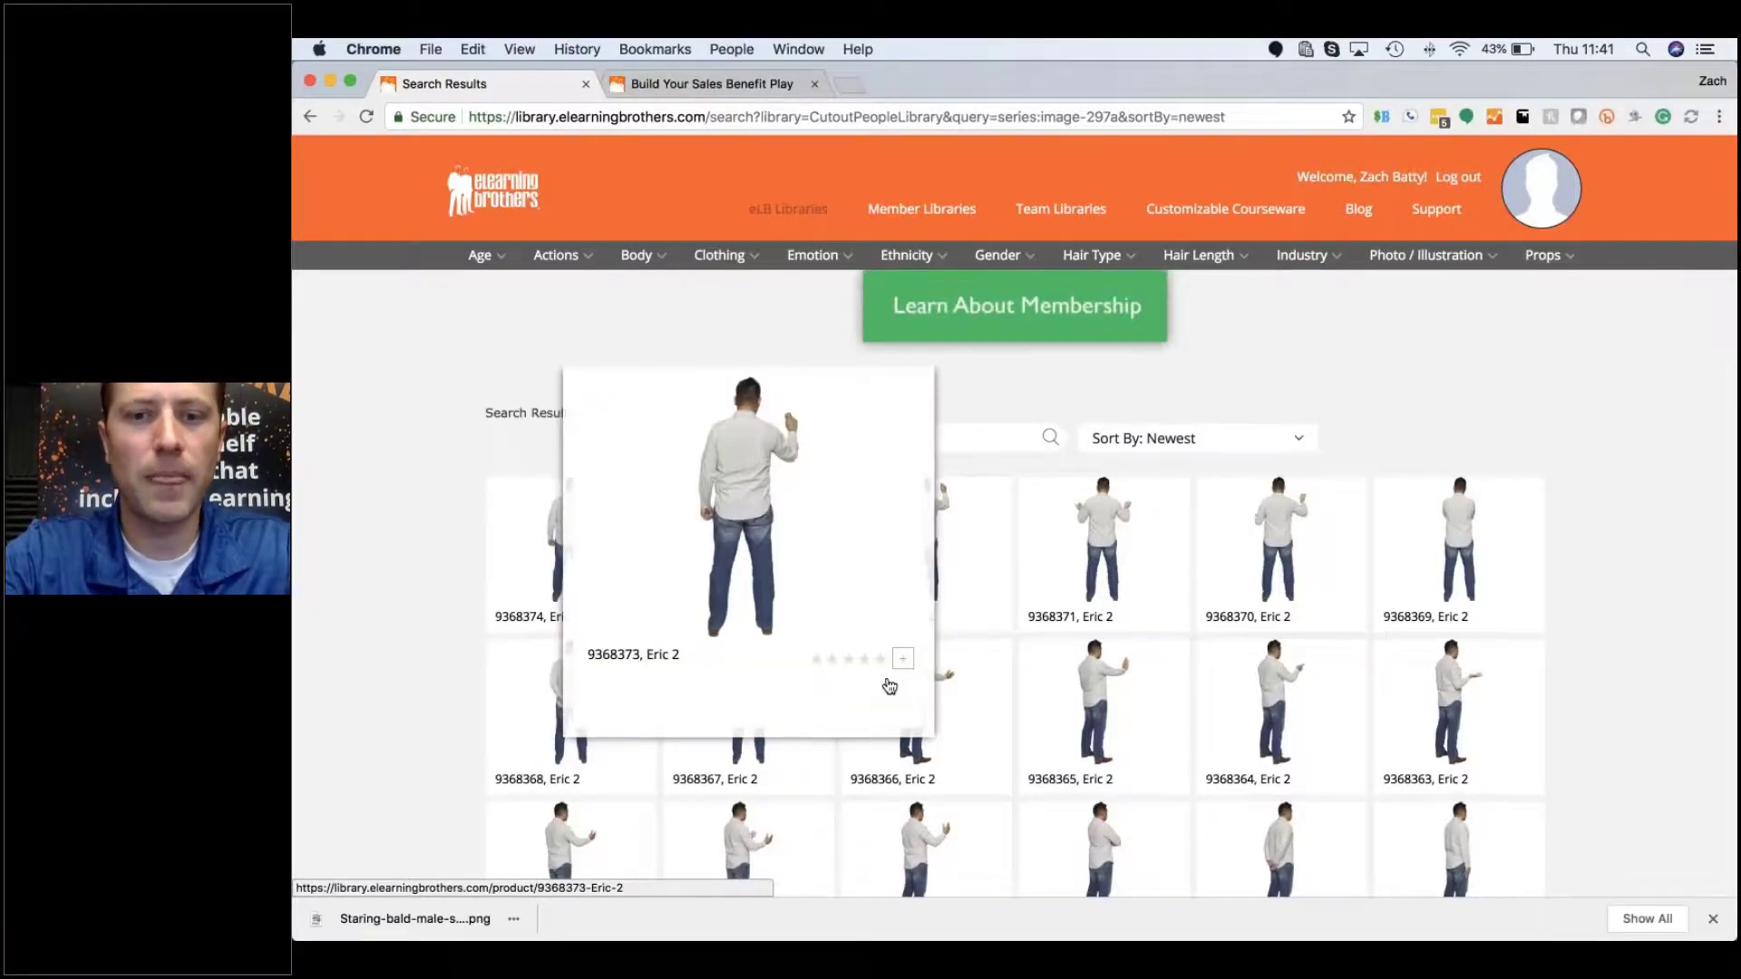
scroll(888, 687, down, 12)
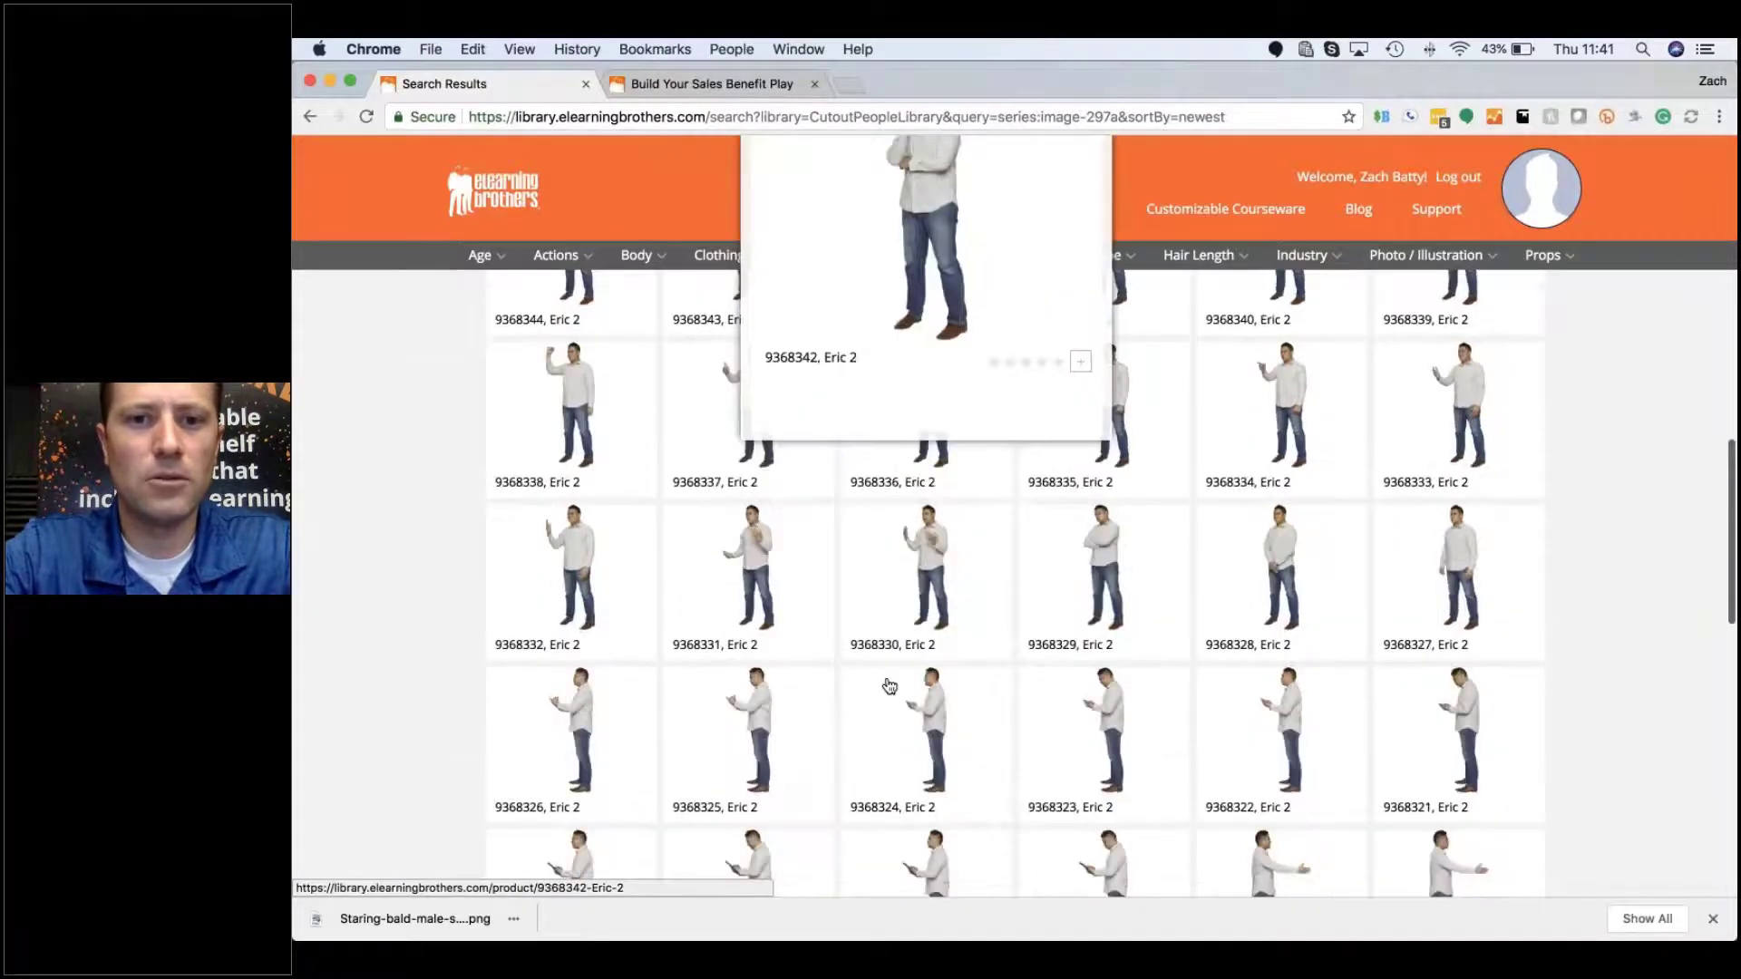
scroll(888, 687, down, 1)
scroll(889, 686, down, 1)
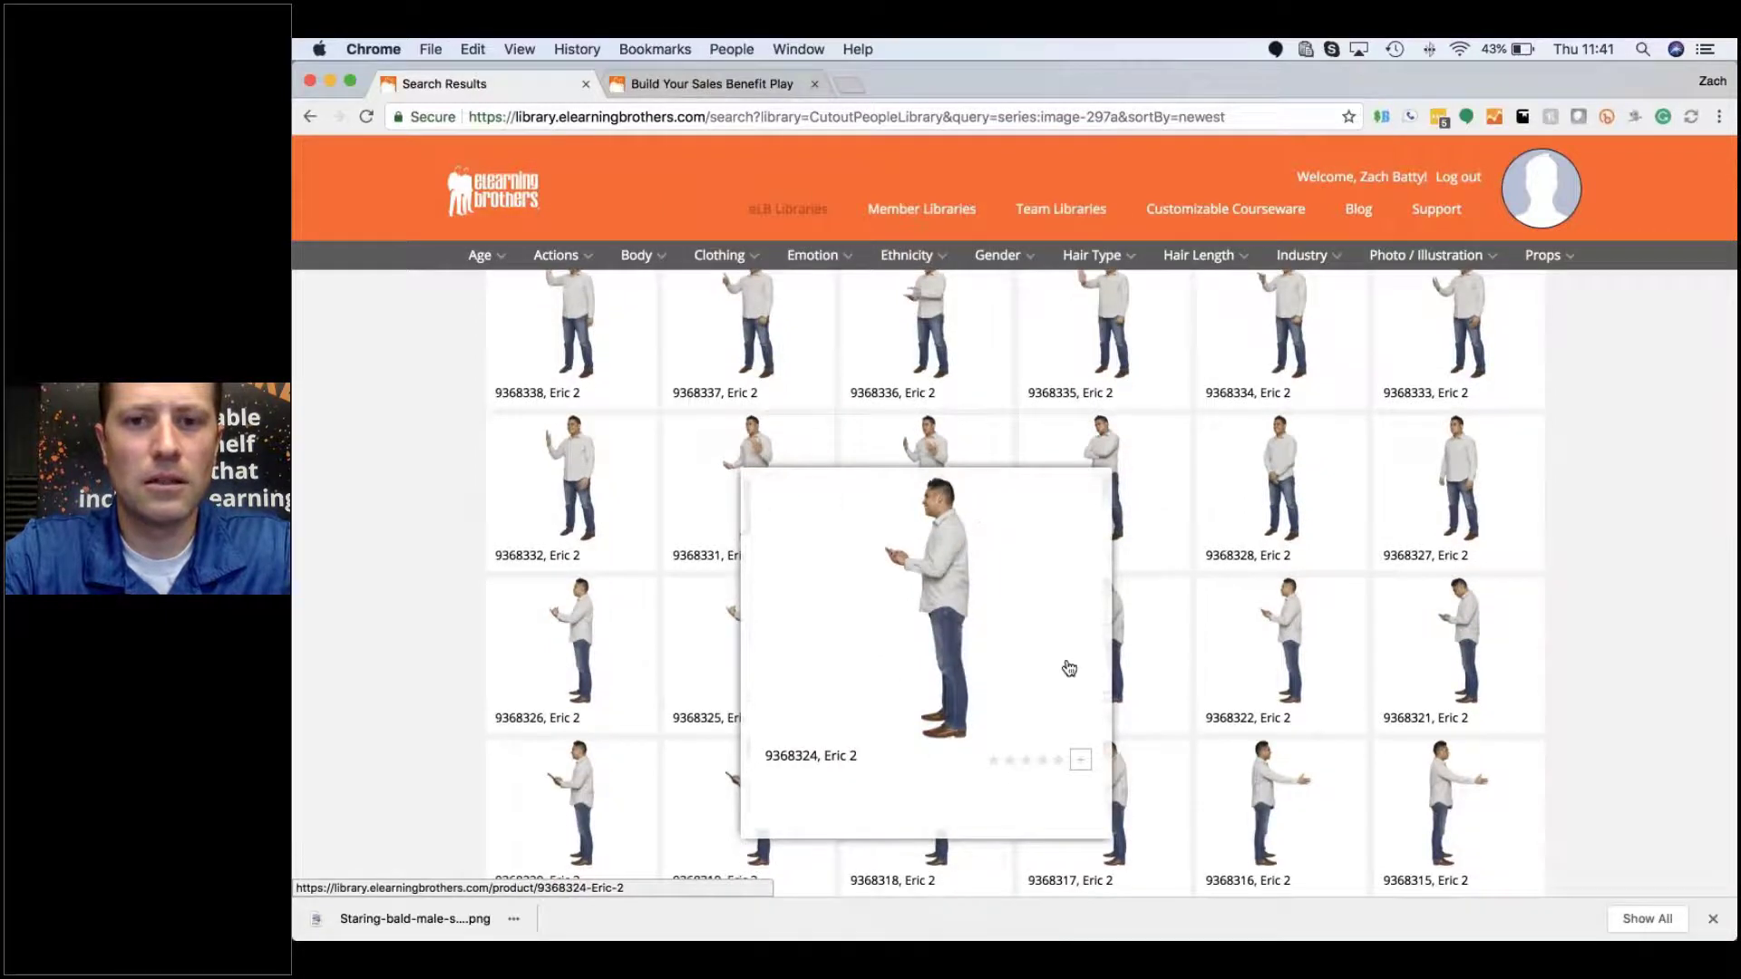
Step: Save Eric 2 pose 9368324 to the Onboarding collection in My Favorites
click(1083, 759)
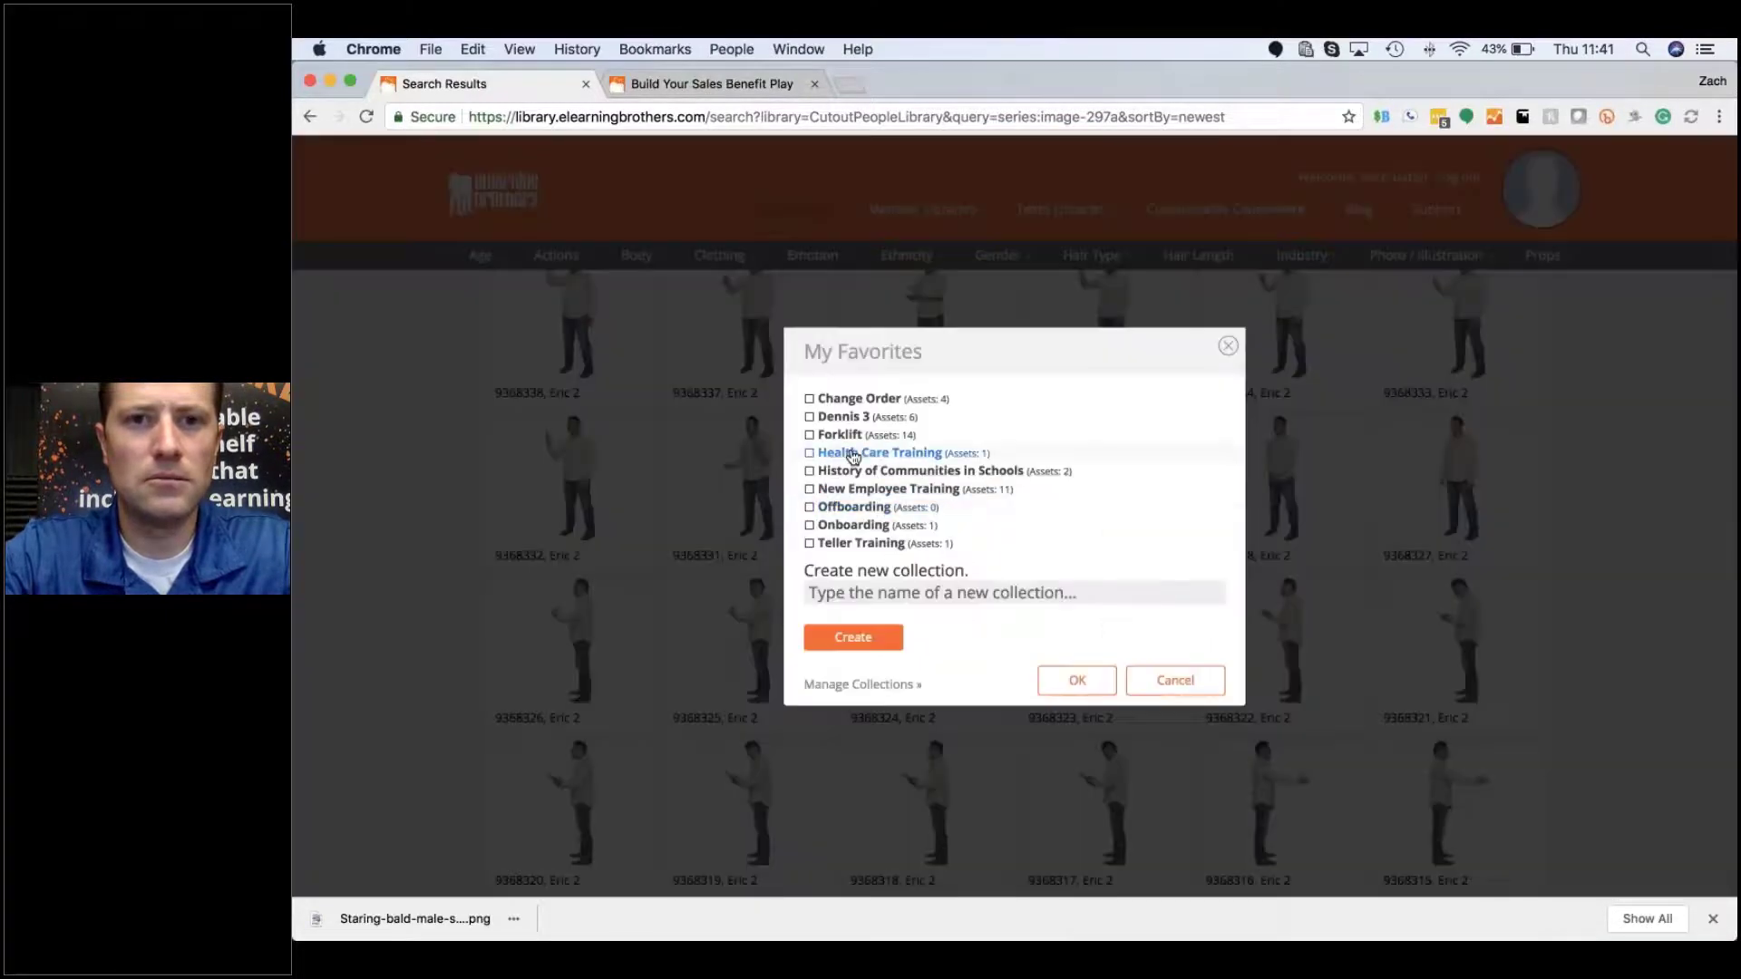
click(809, 526)
click(1077, 680)
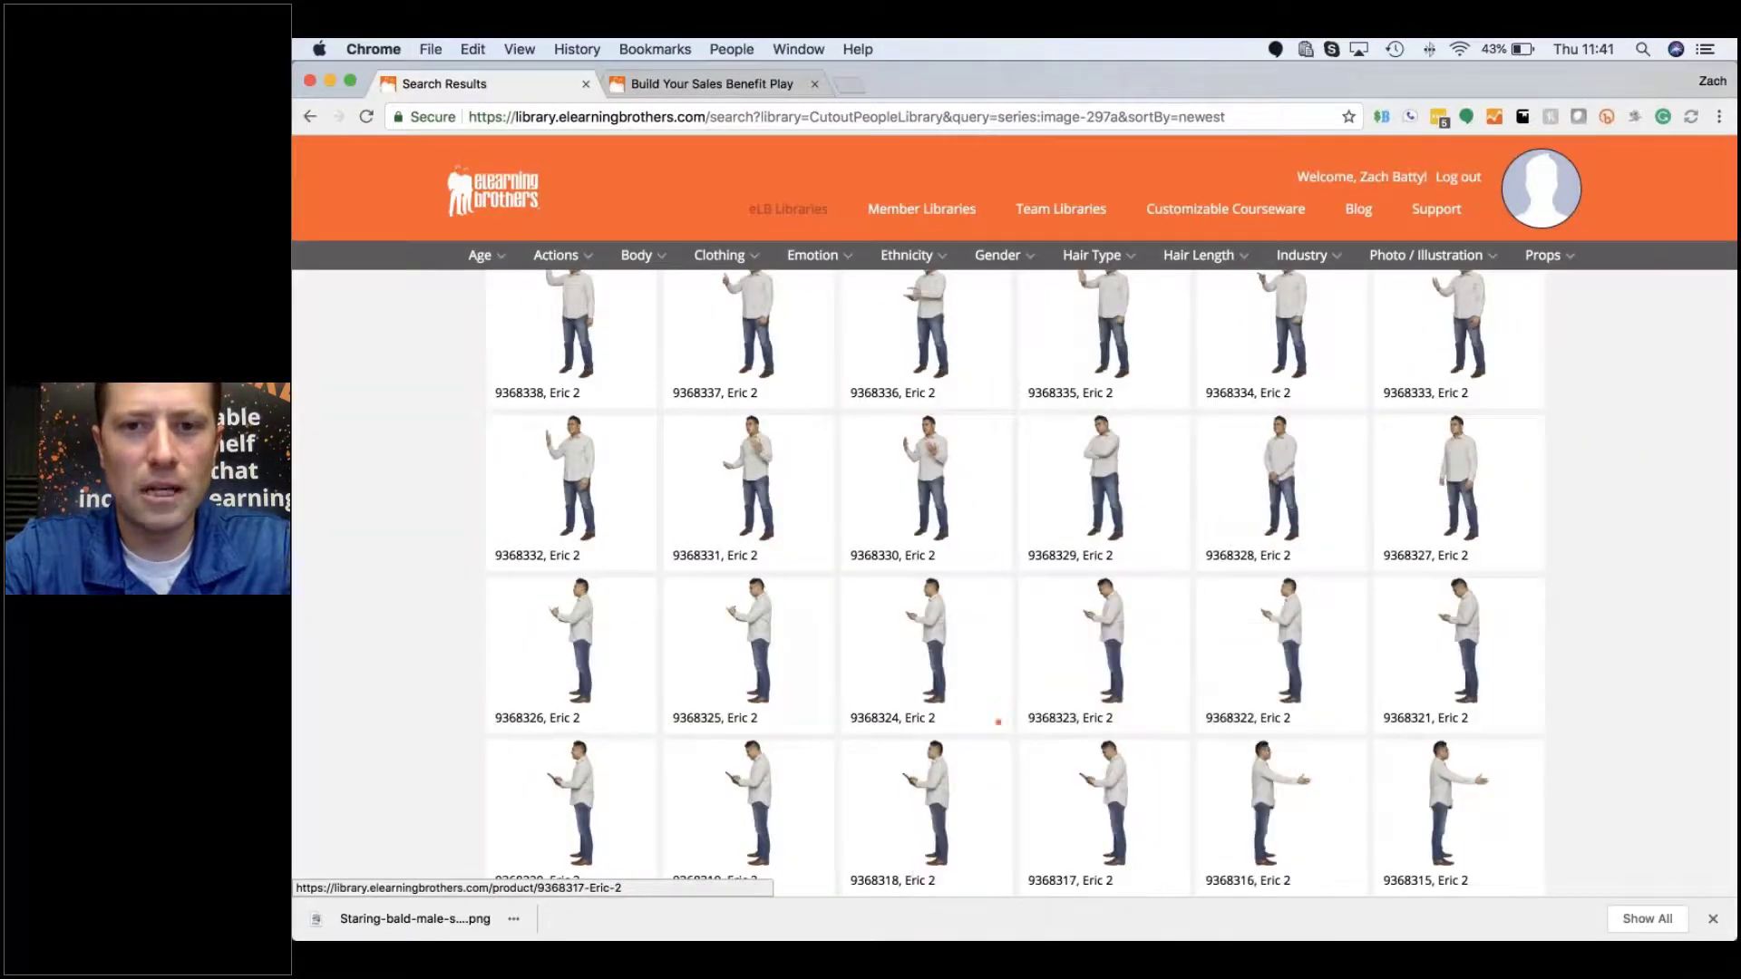
mouse_move(1028, 418)
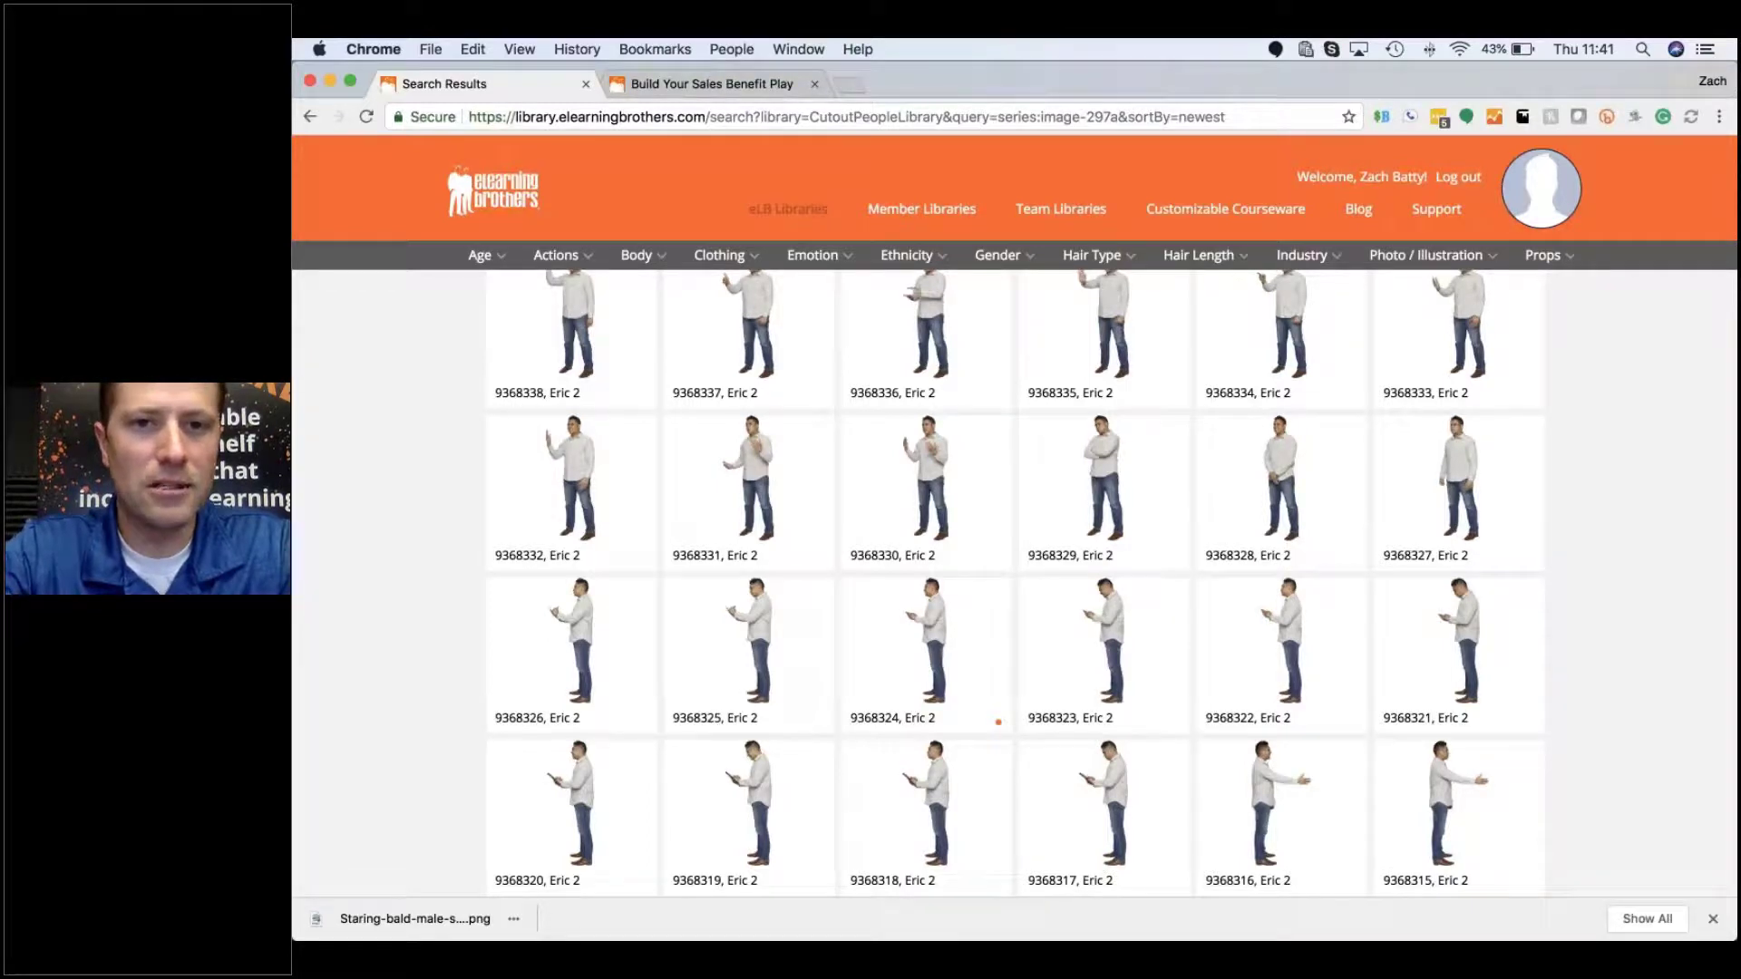
Step: Open blank-sign pose 9368284 and view the other 144 items in its series
scroll(998, 721, down, 10)
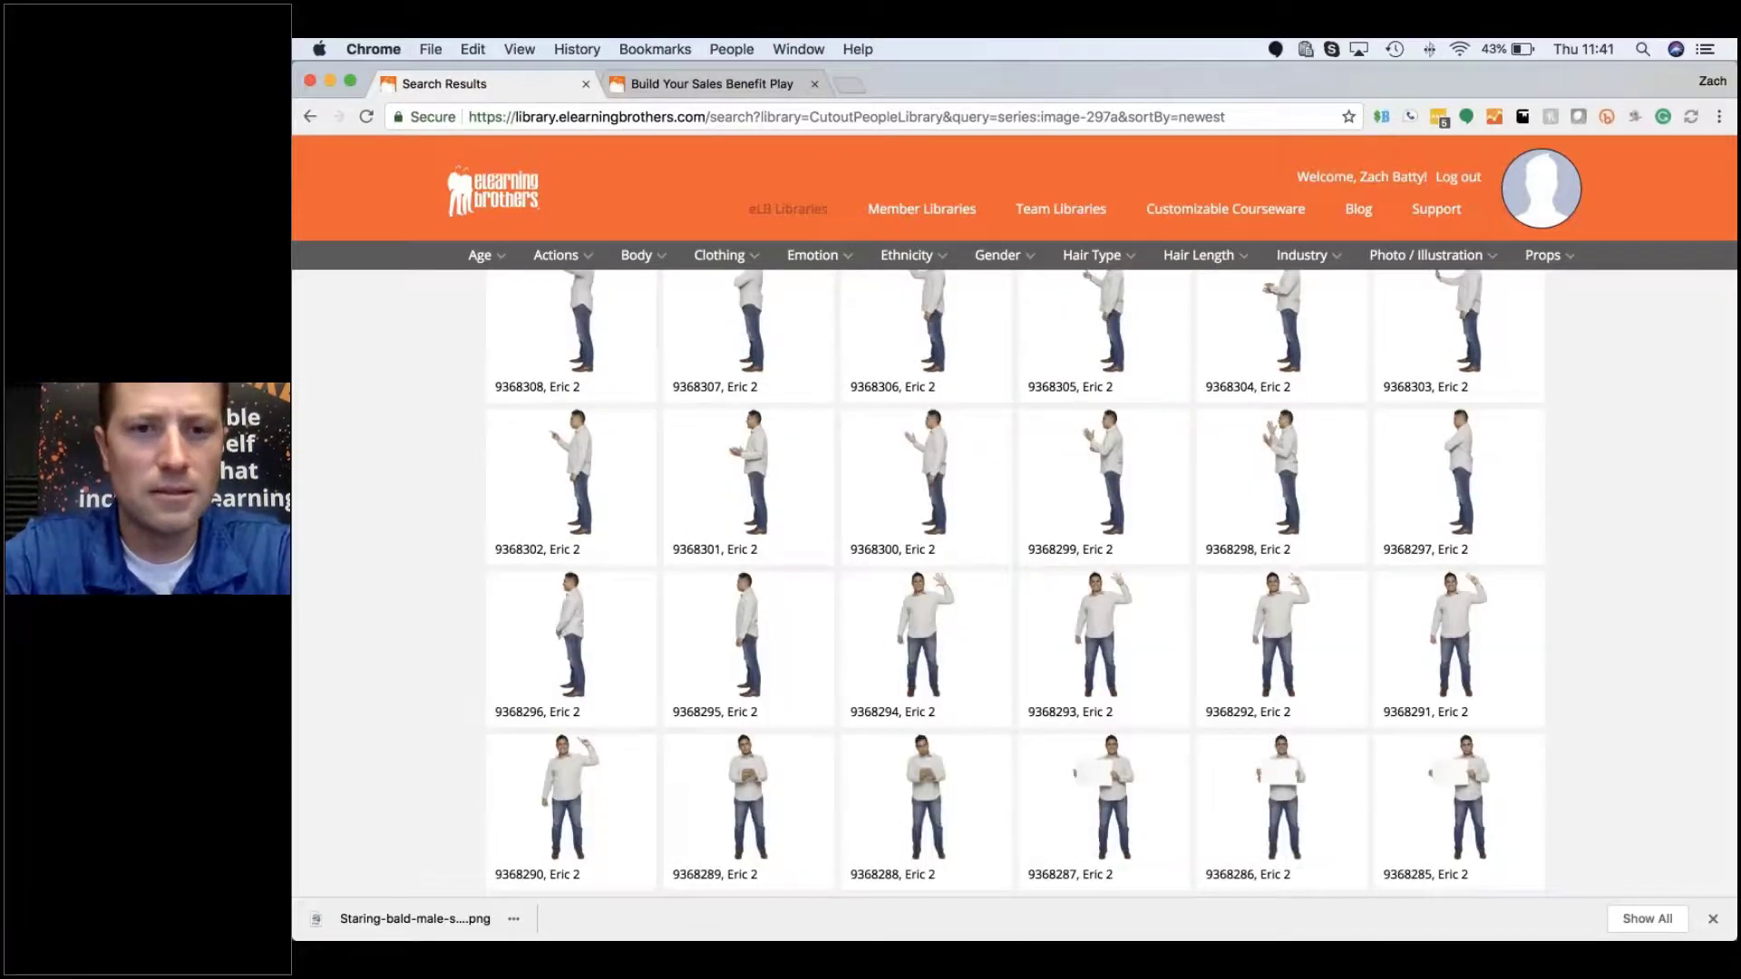
scroll(1015, 580, down, 1)
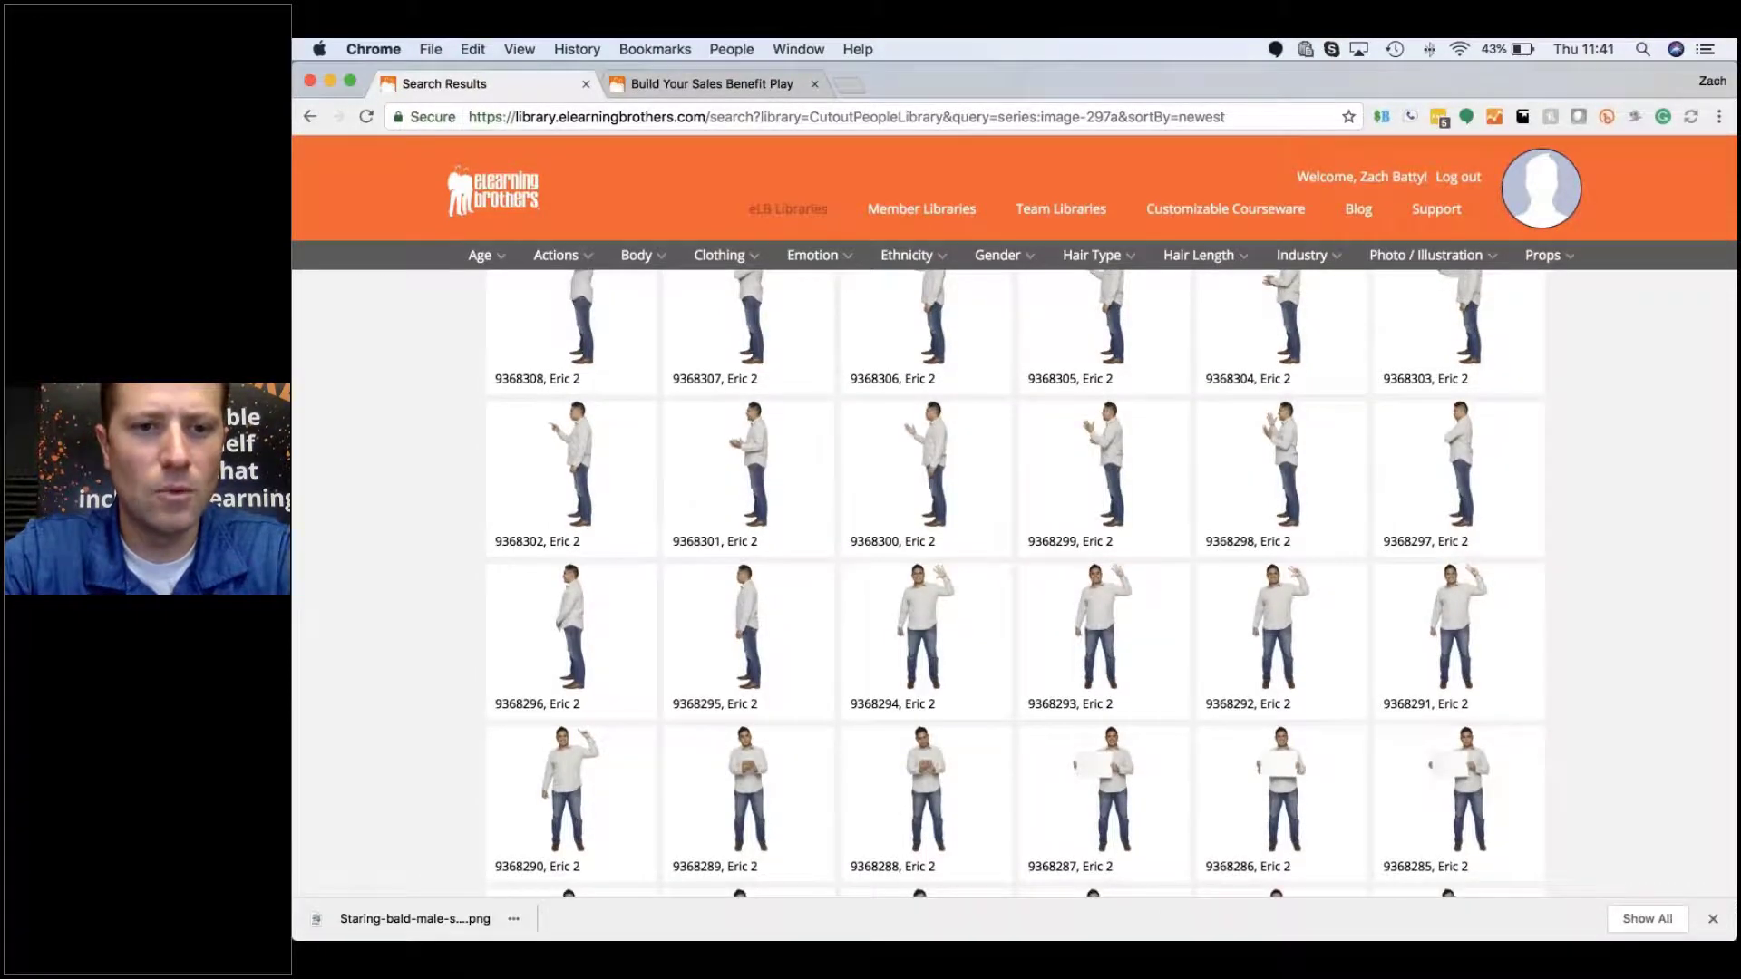
scroll(606, 827, down, 3)
scroll(606, 828, down, 1)
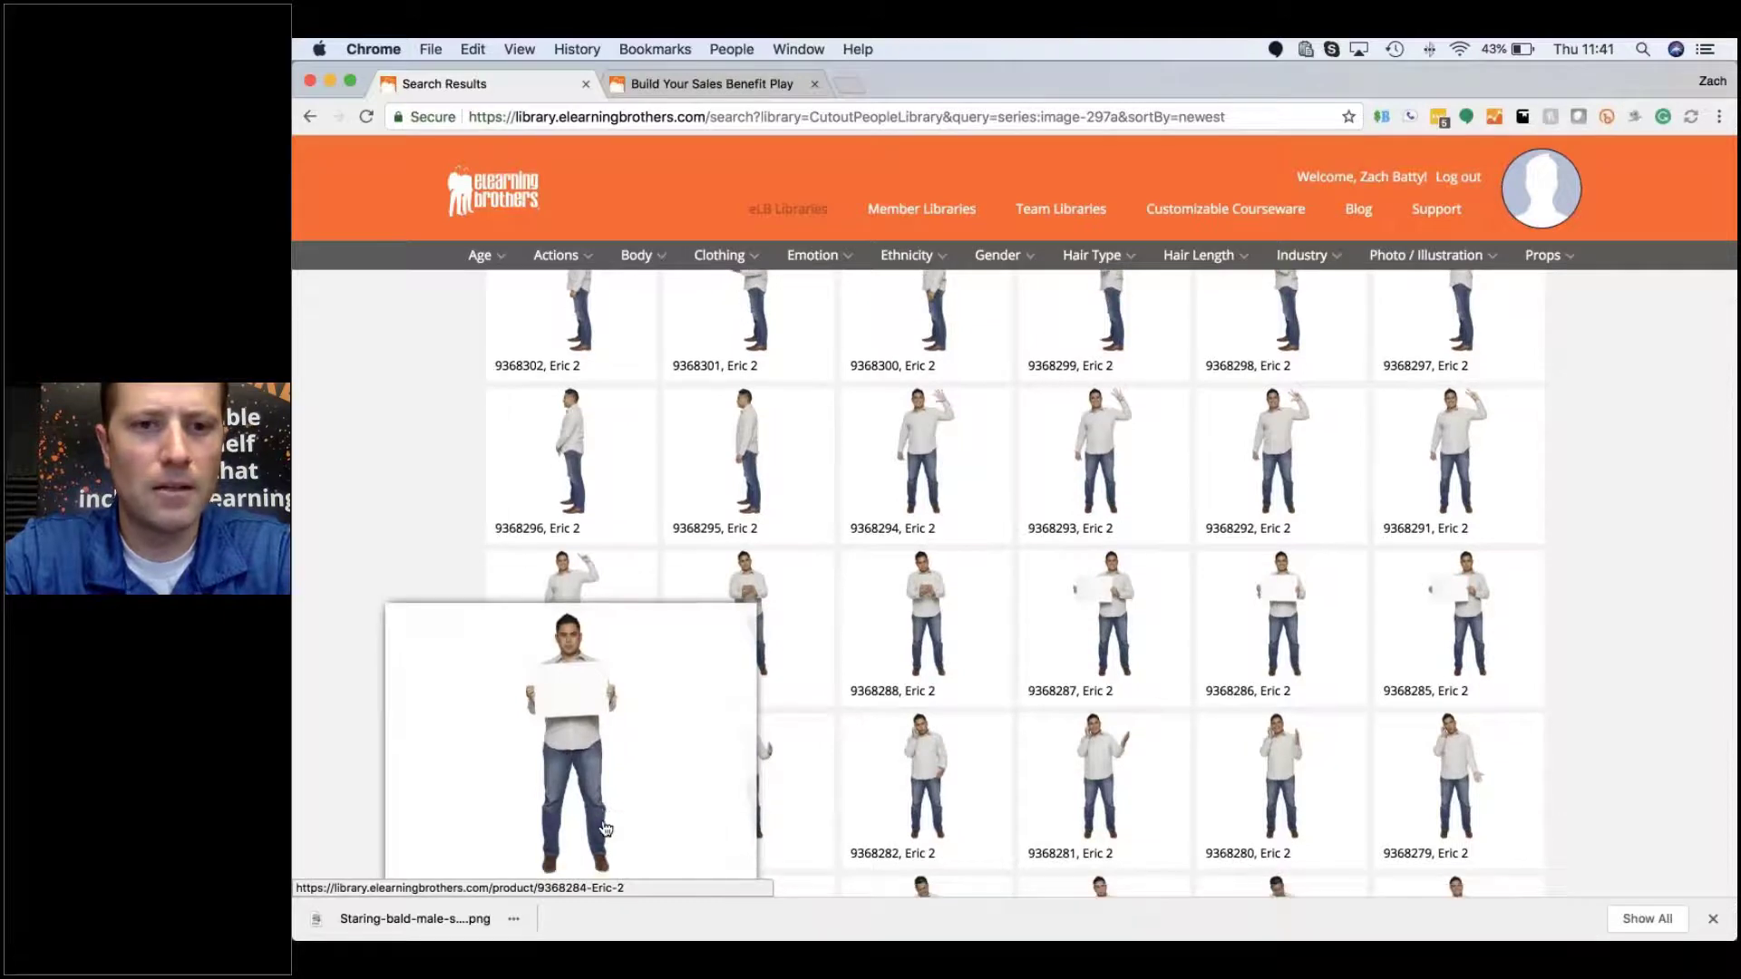
scroll(605, 827, down, 2)
click(586, 682)
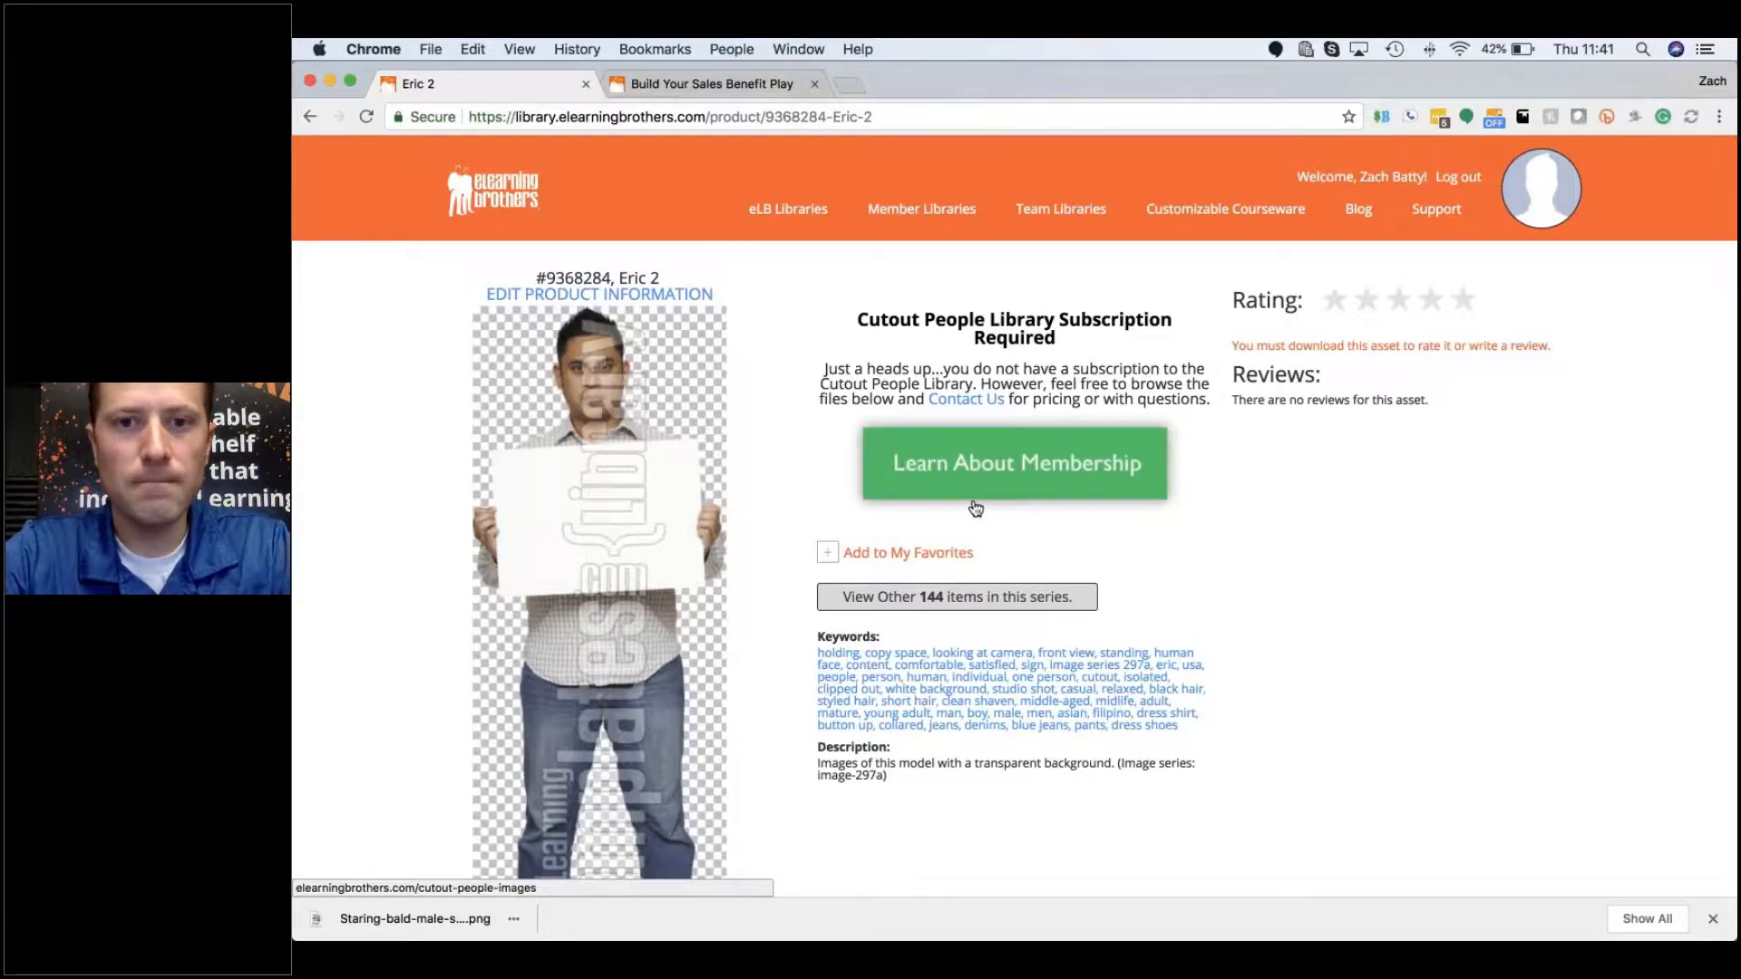
scroll(961, 504, down, 2)
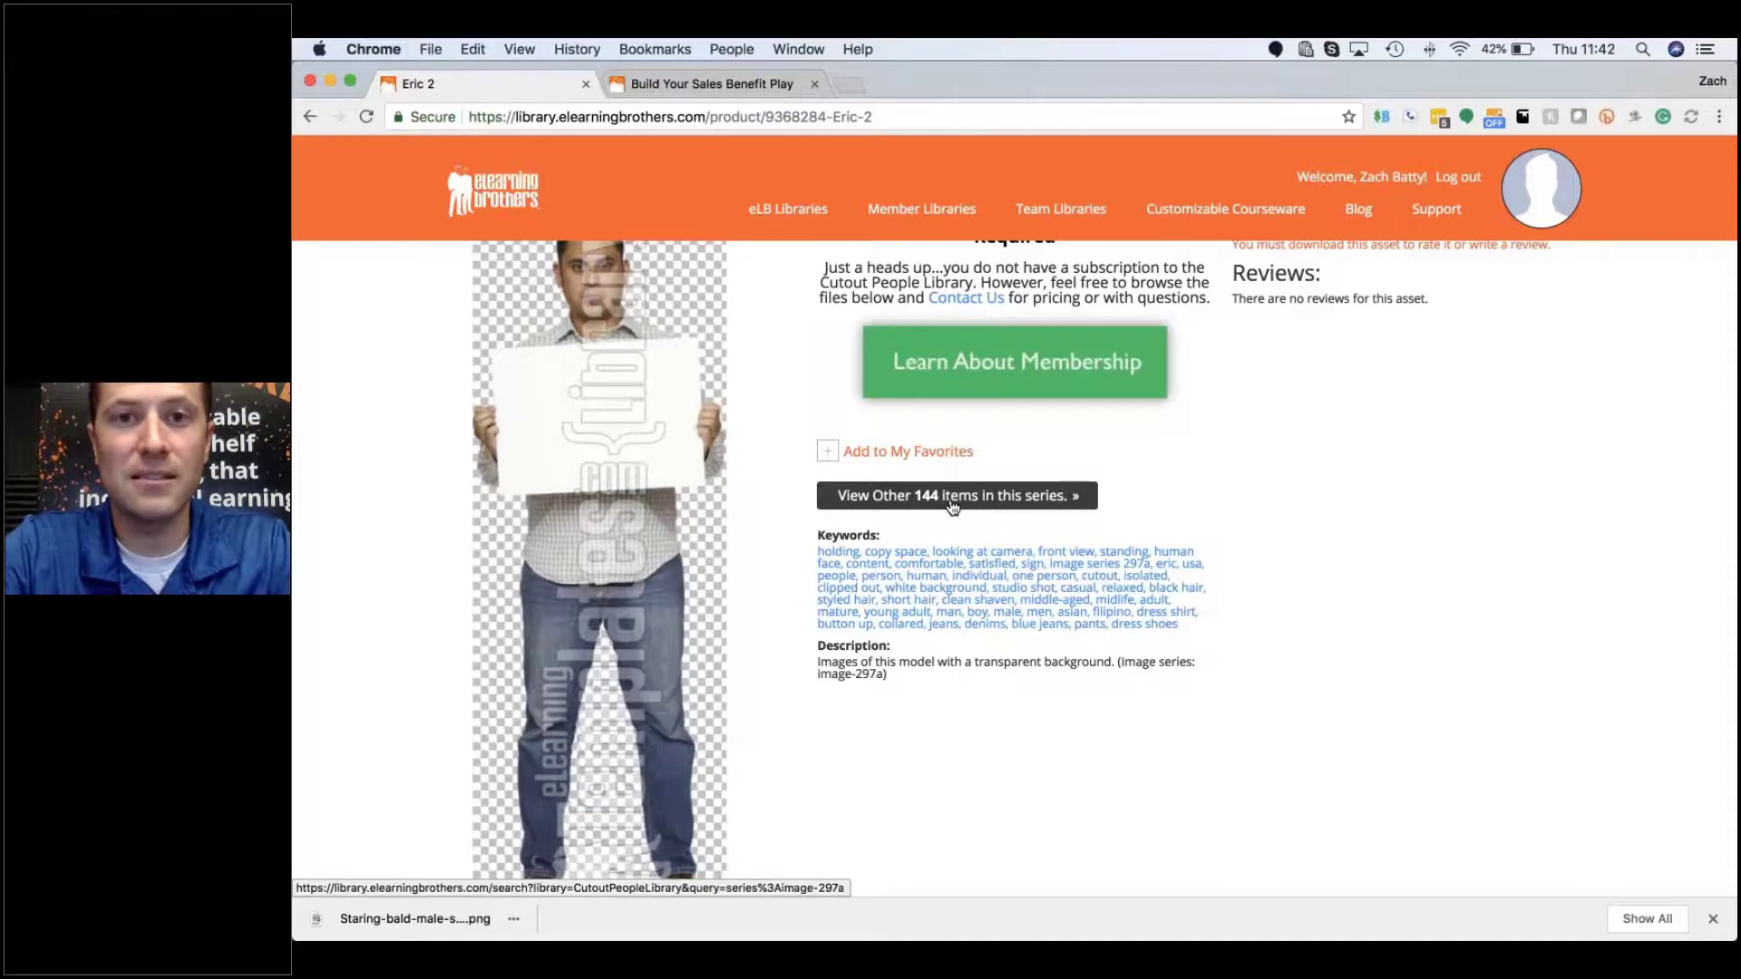
click(952, 497)
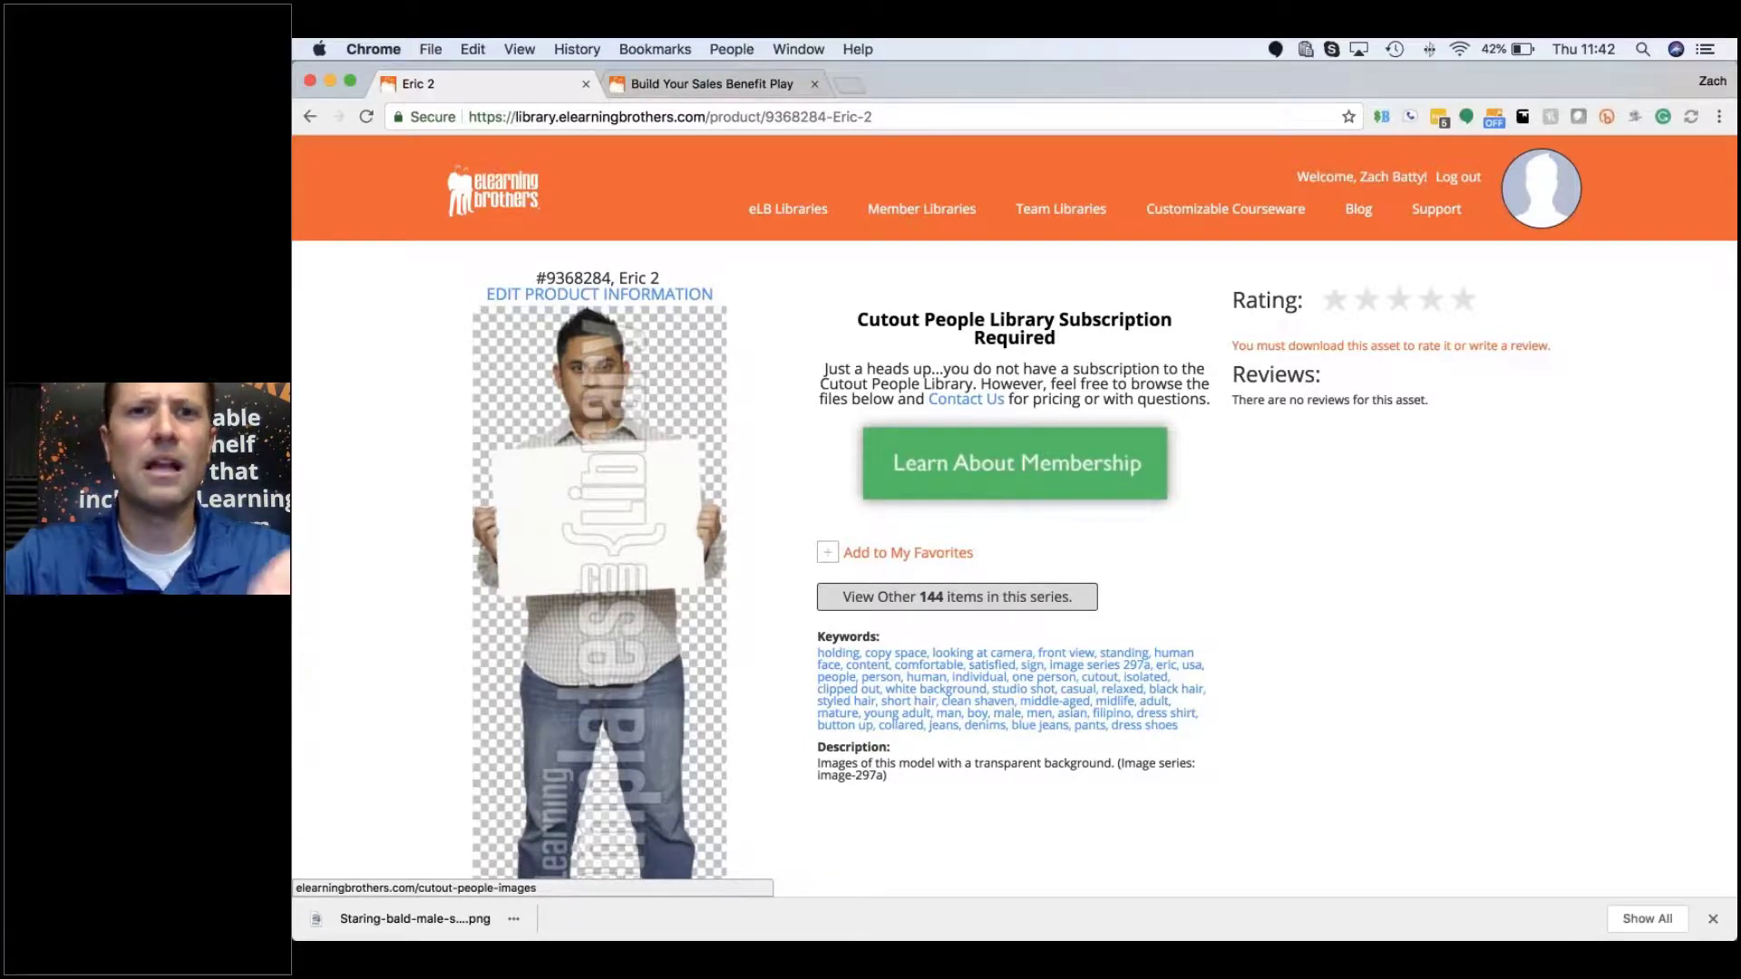
Step: Browse eLB Libraries through Stock Asset and Cutout People to Template Library > Articulate Storyline
mouse_move(787, 219)
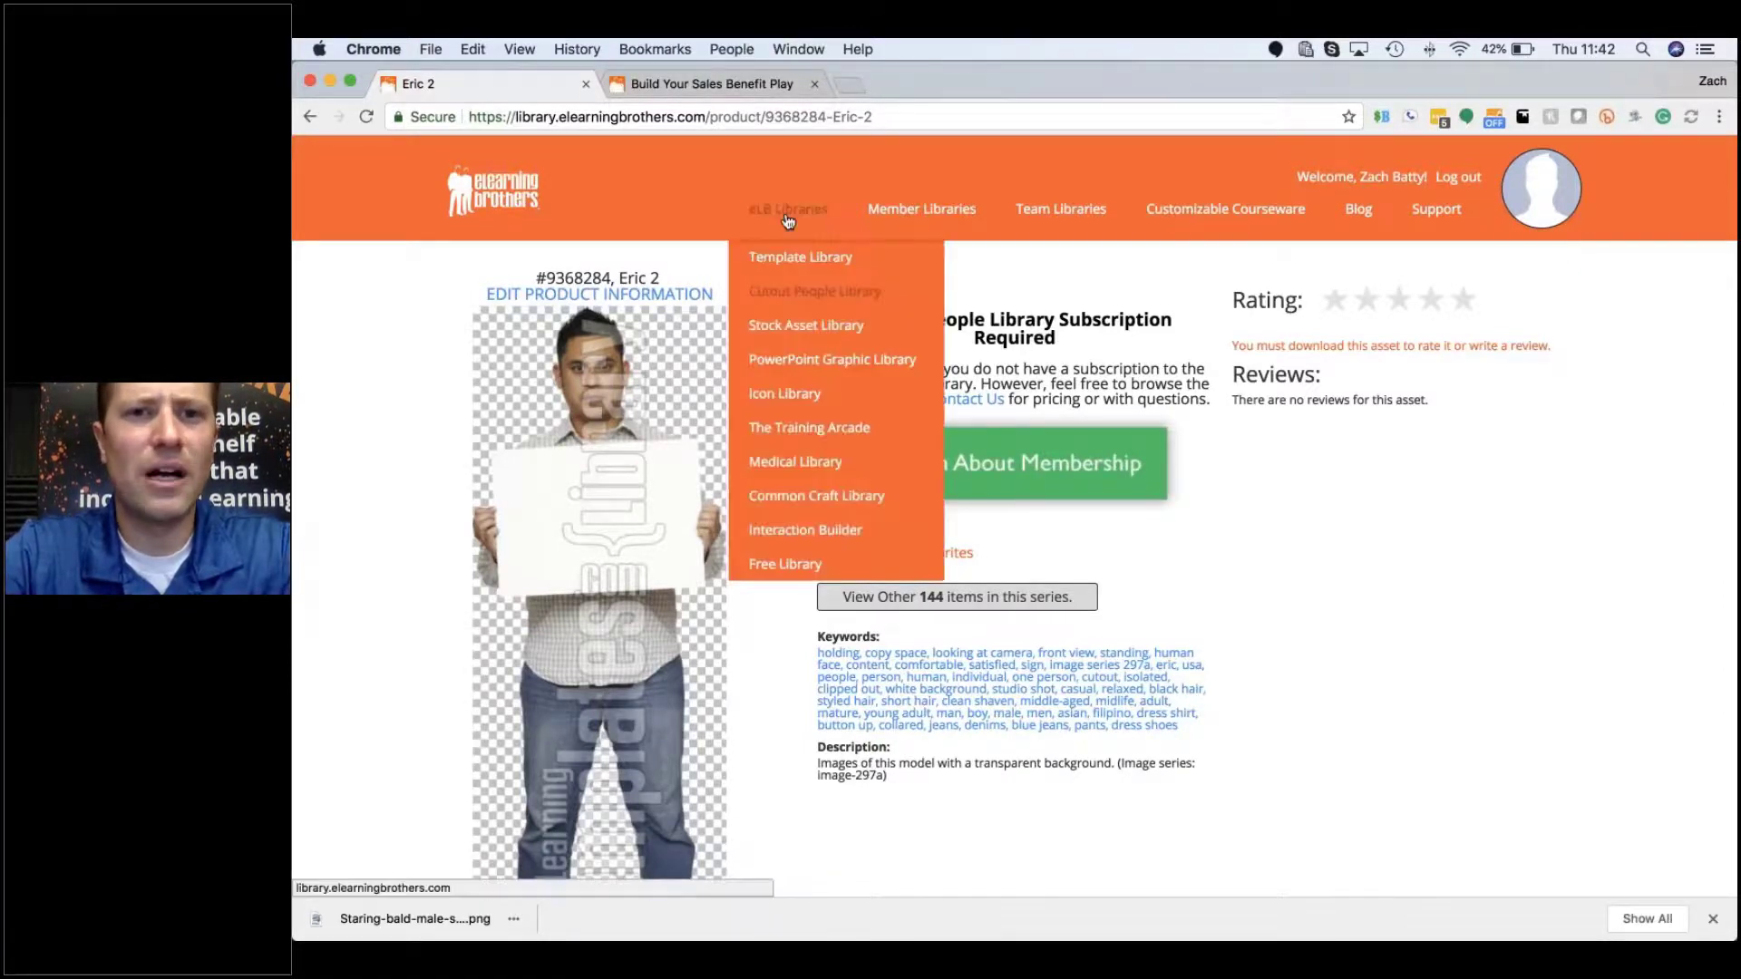
mouse_move(809, 327)
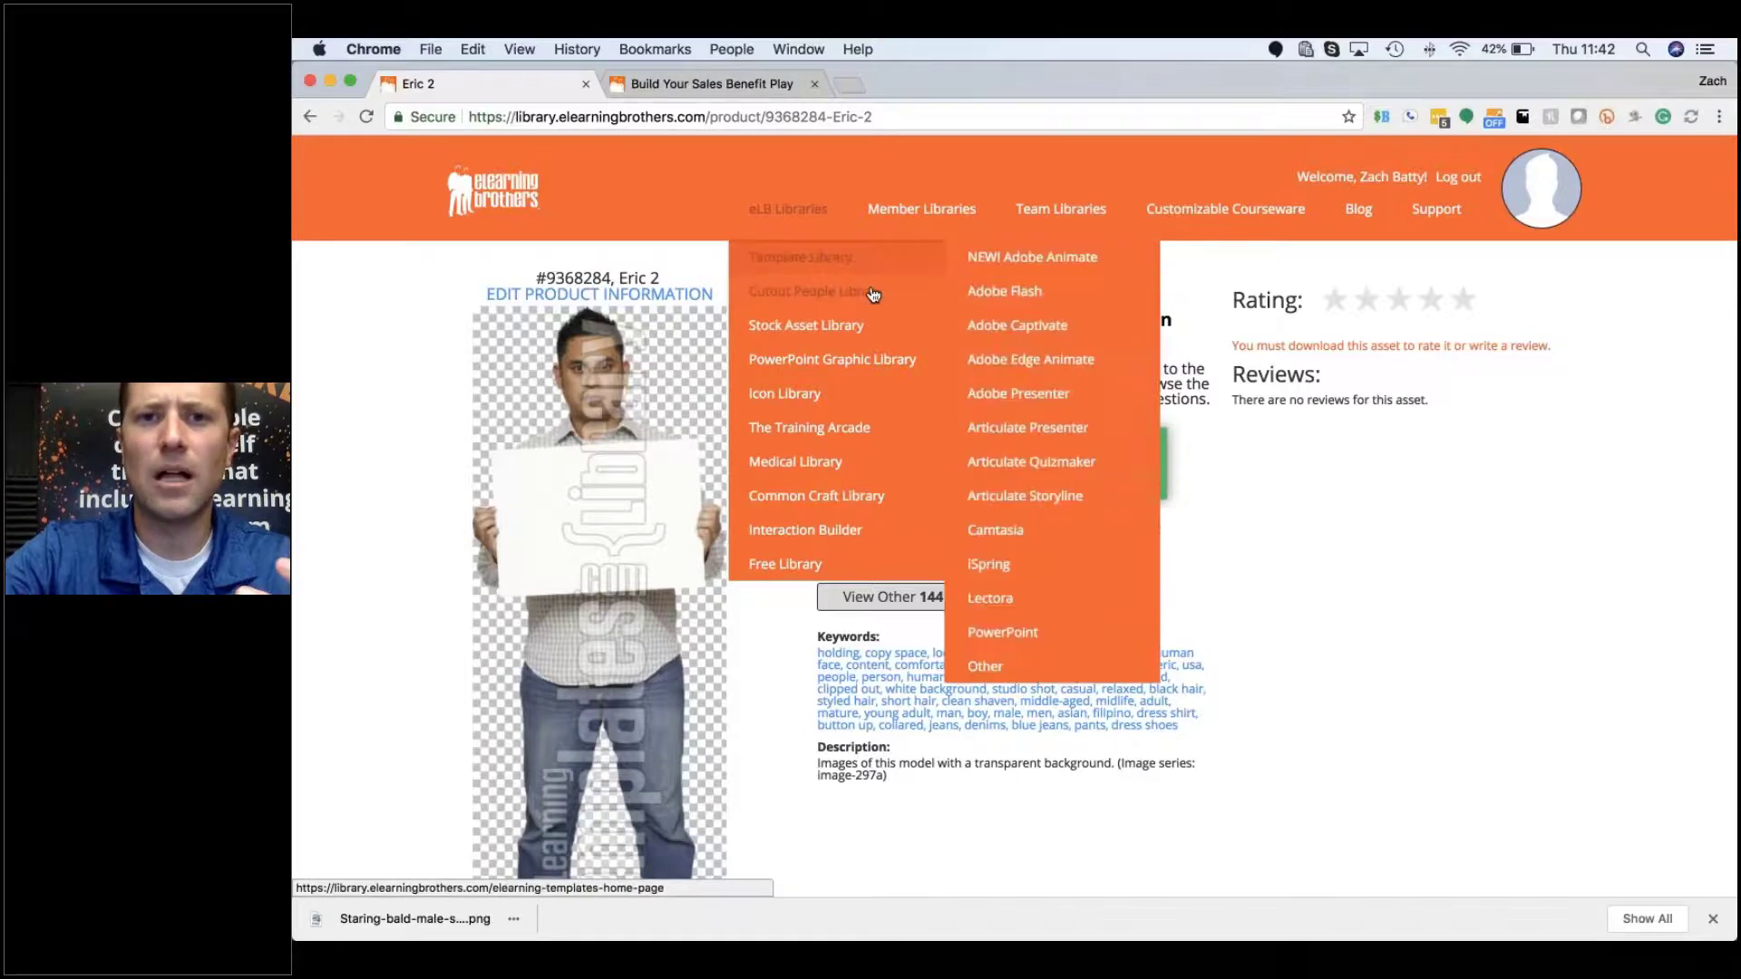
mouse_move(874, 297)
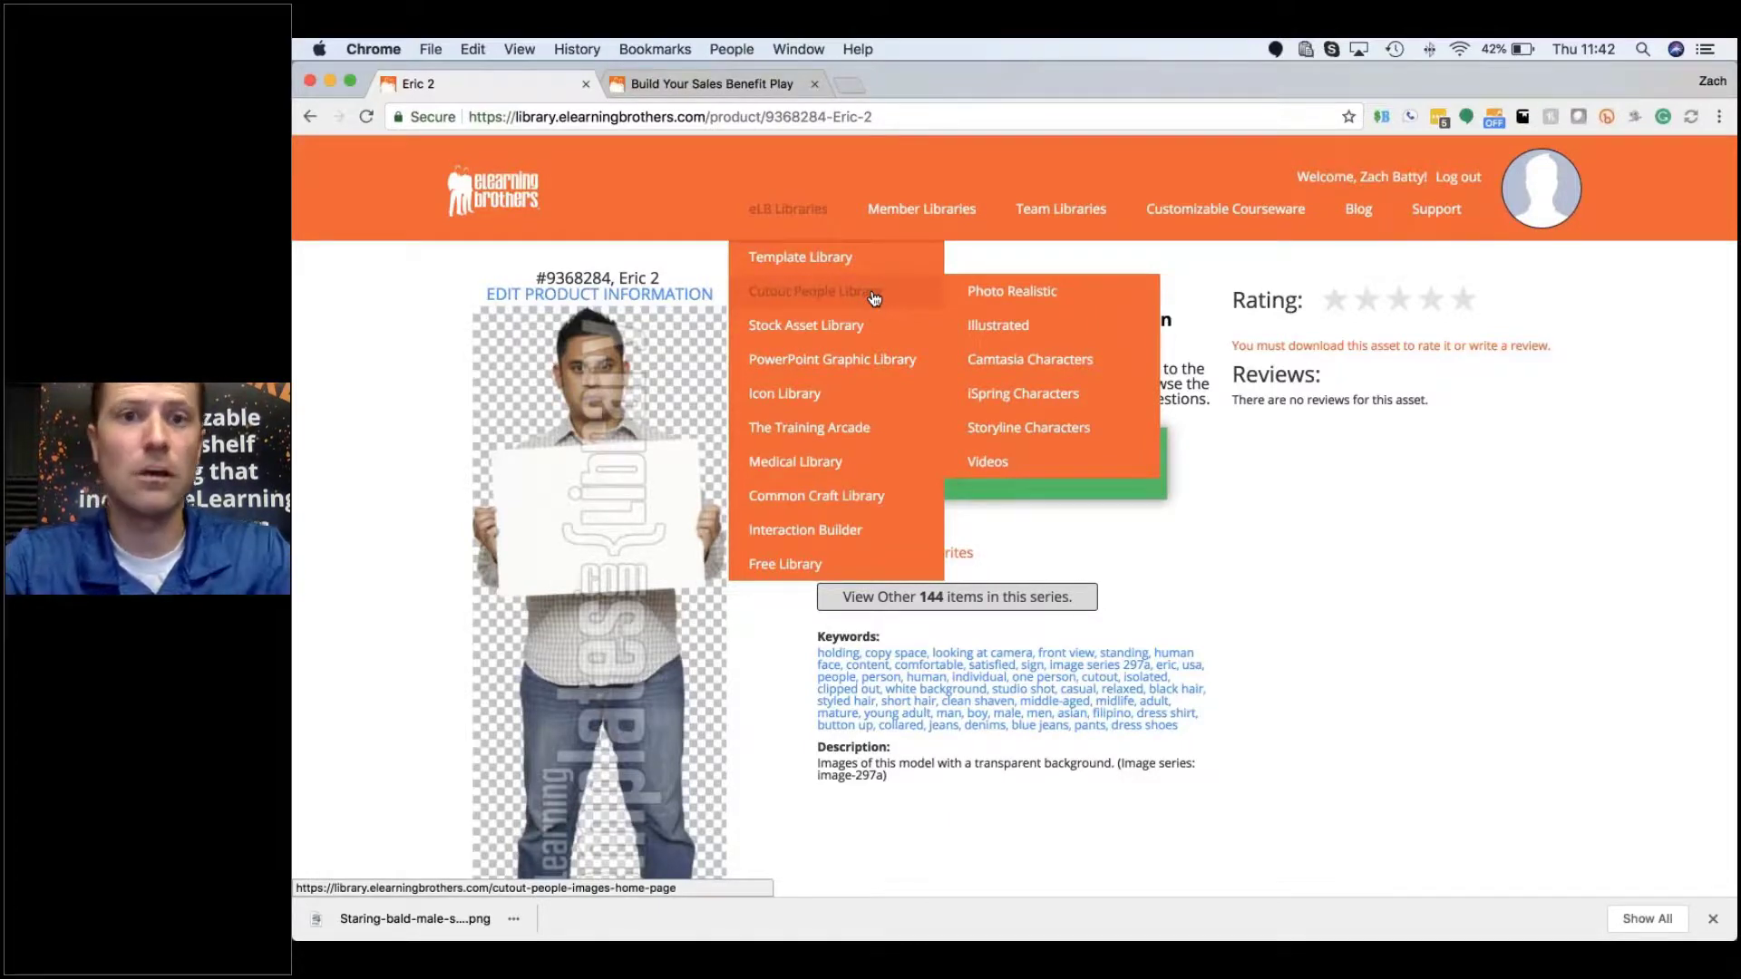
mouse_move(875, 328)
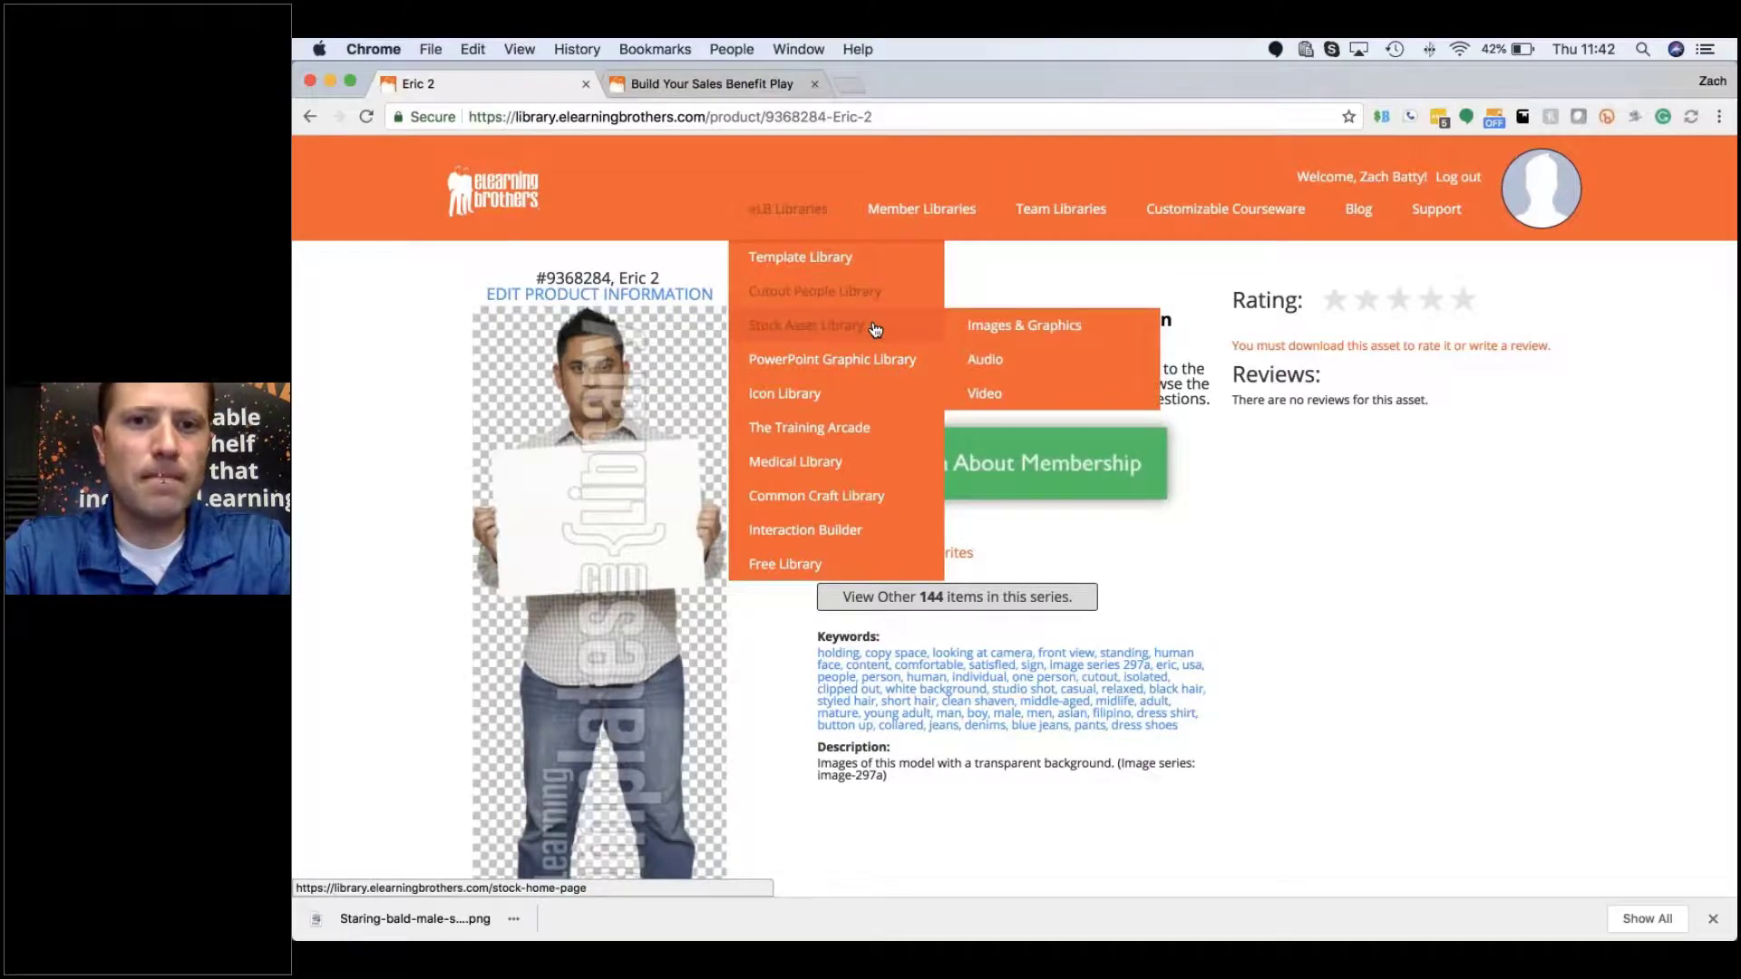
mouse_move(816, 257)
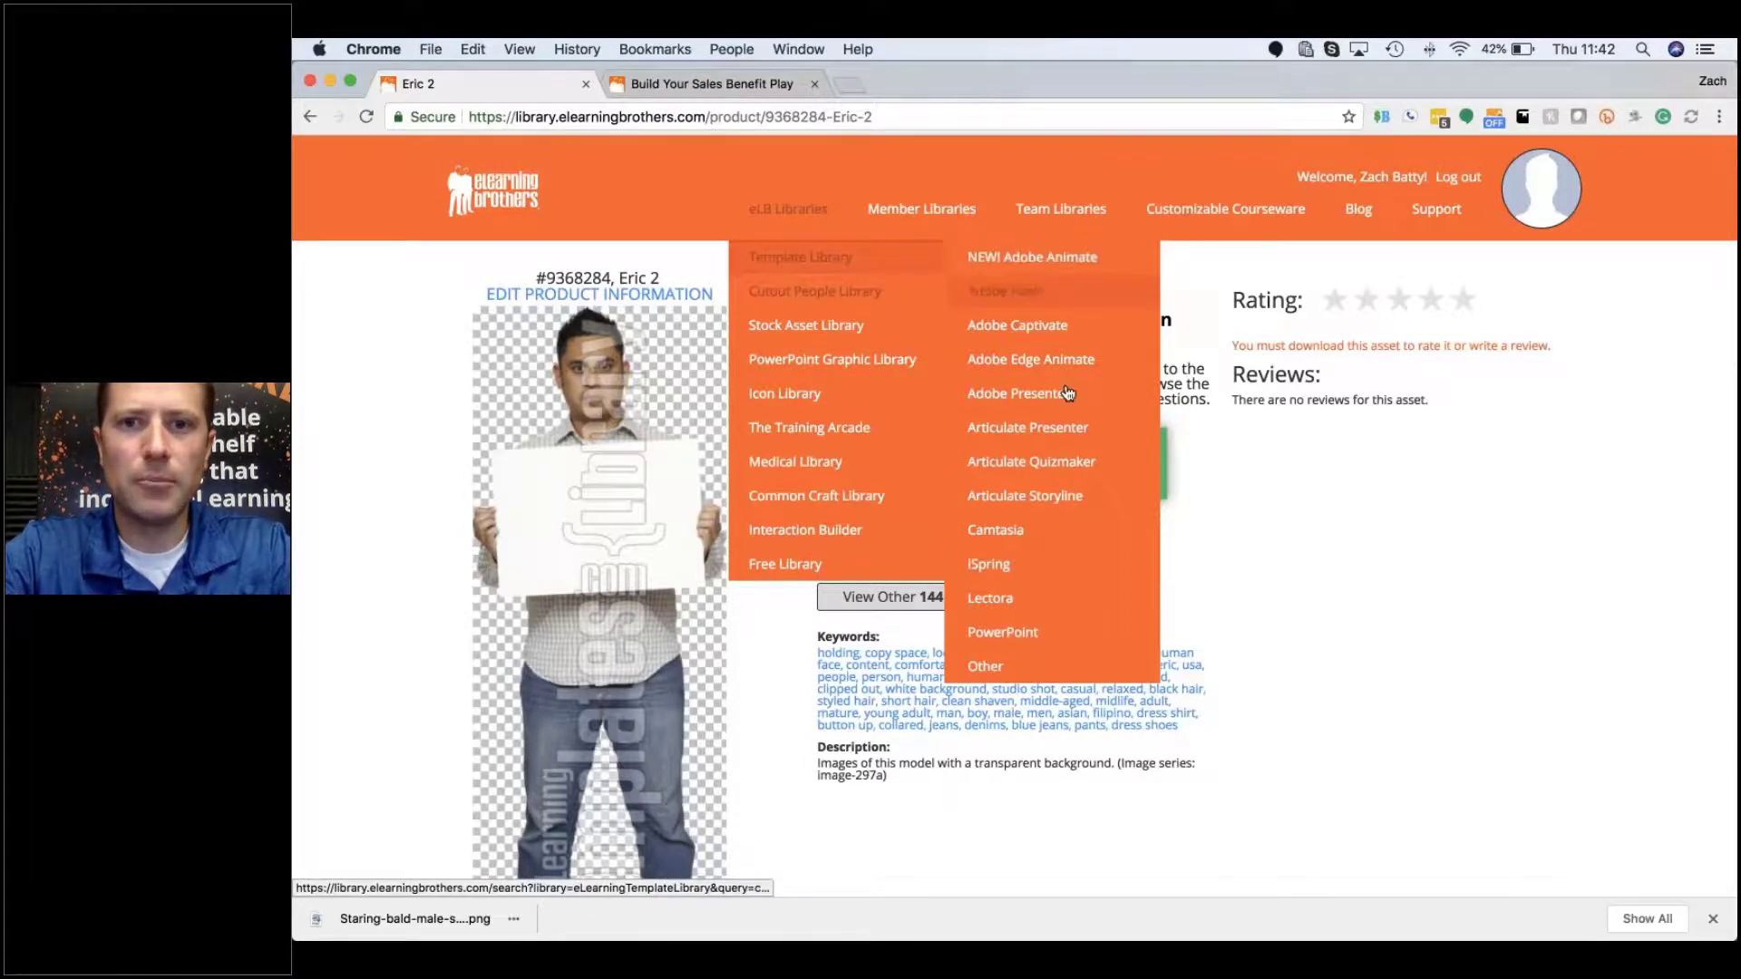
mouse_move(1088, 505)
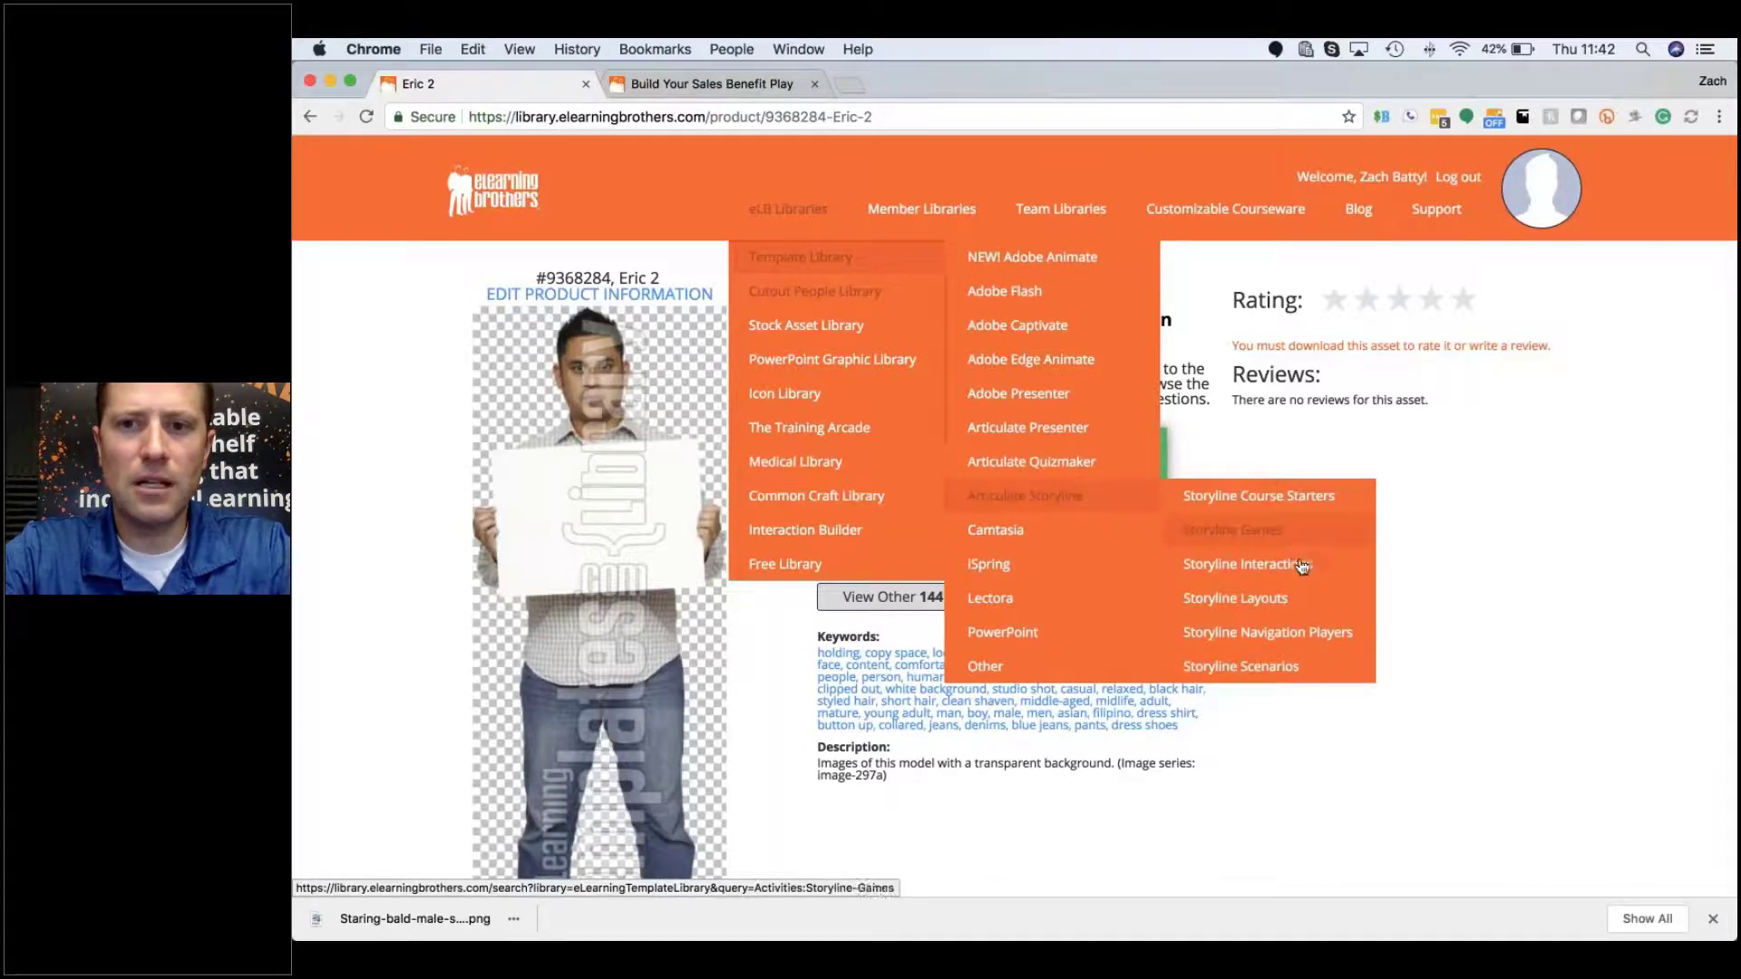
Step: Open the Storyline game templates and look over the results
click(1267, 541)
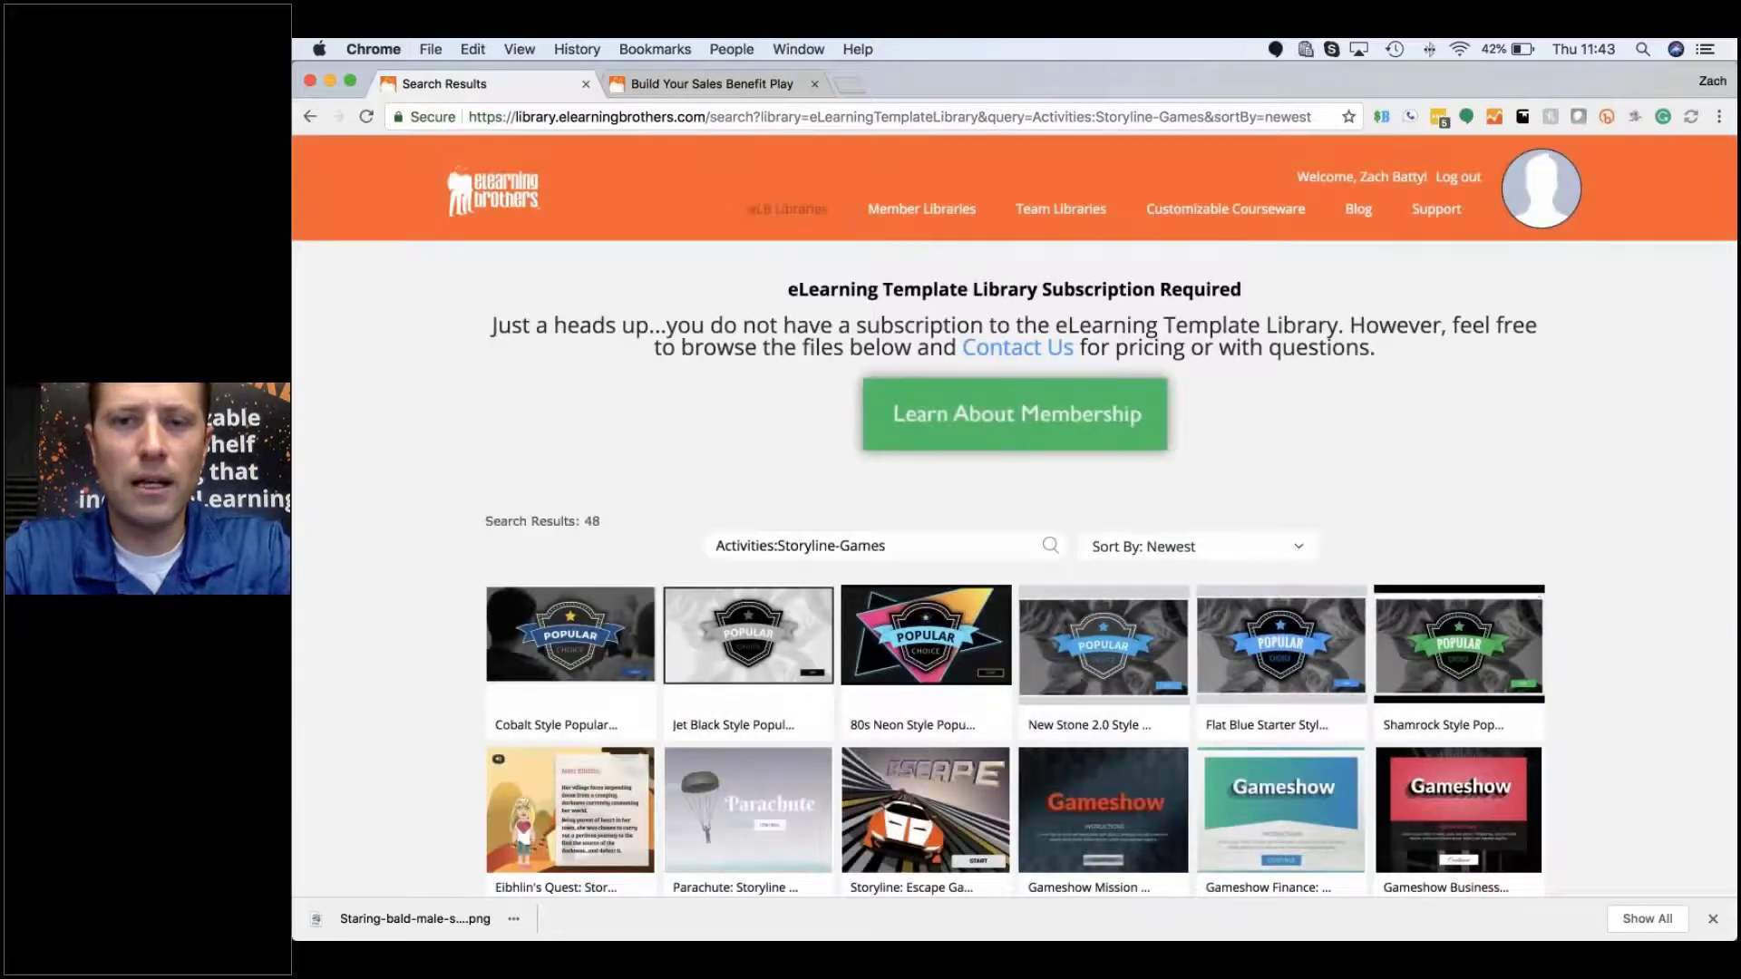
scroll(1281, 471, down, 4)
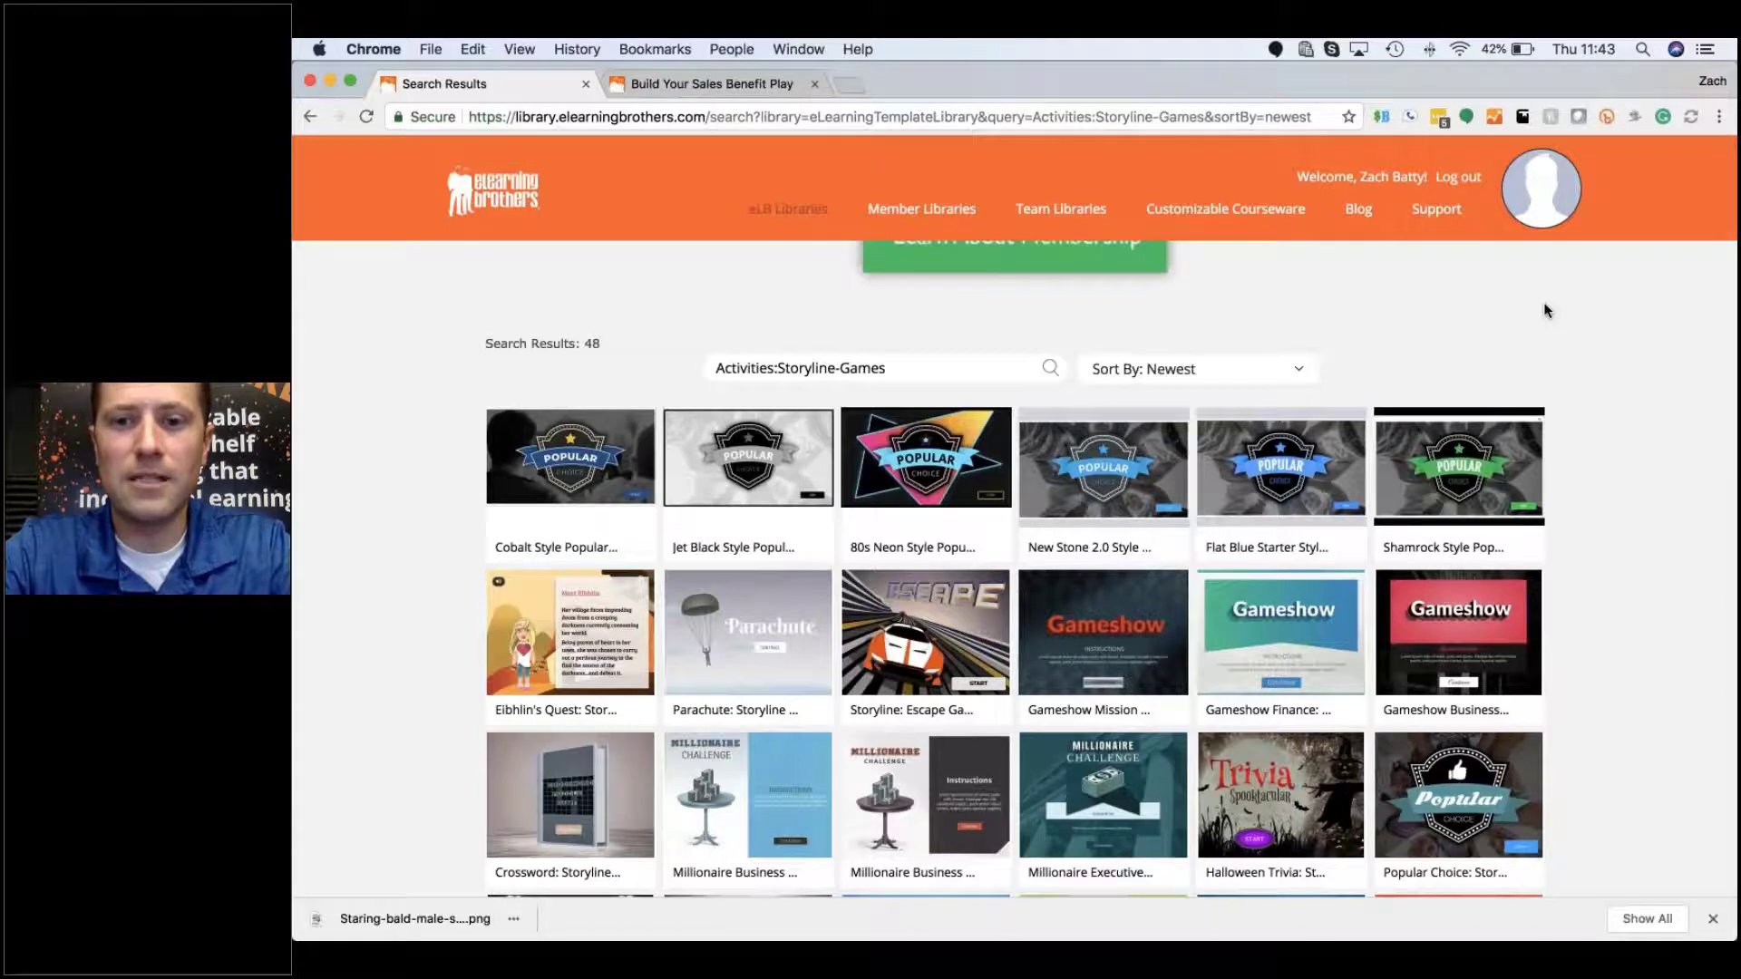
scroll(1545, 308, down, 3)
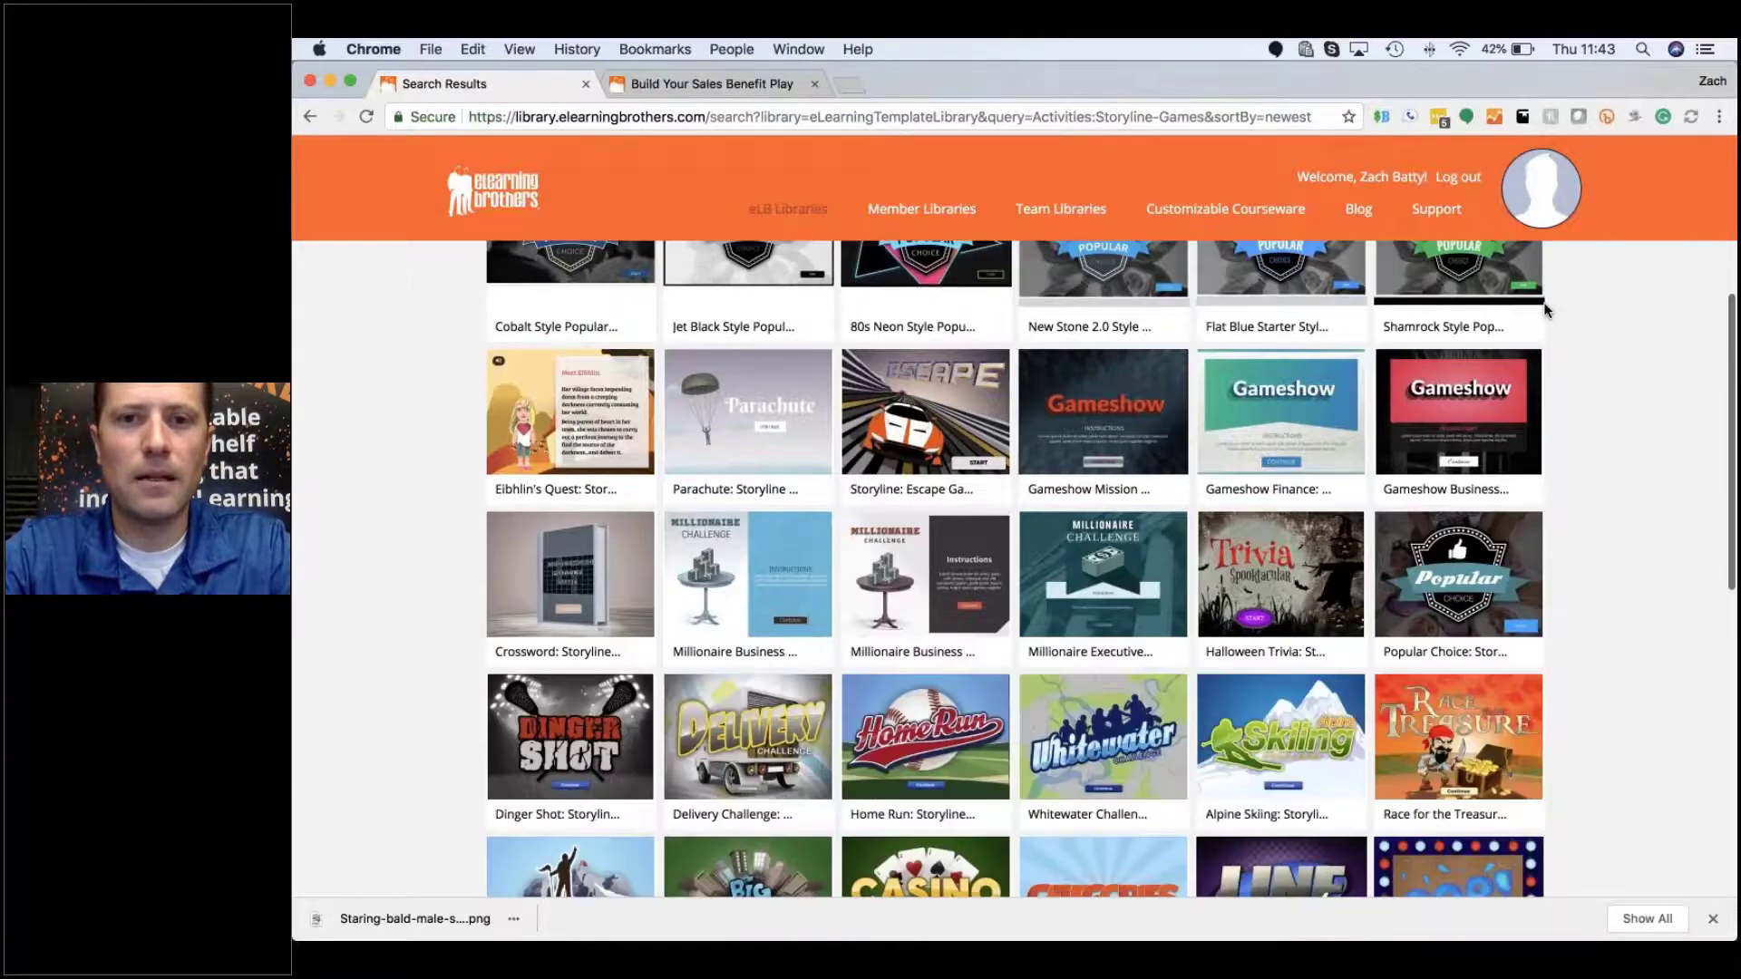
scroll(923, 442, up, 4)
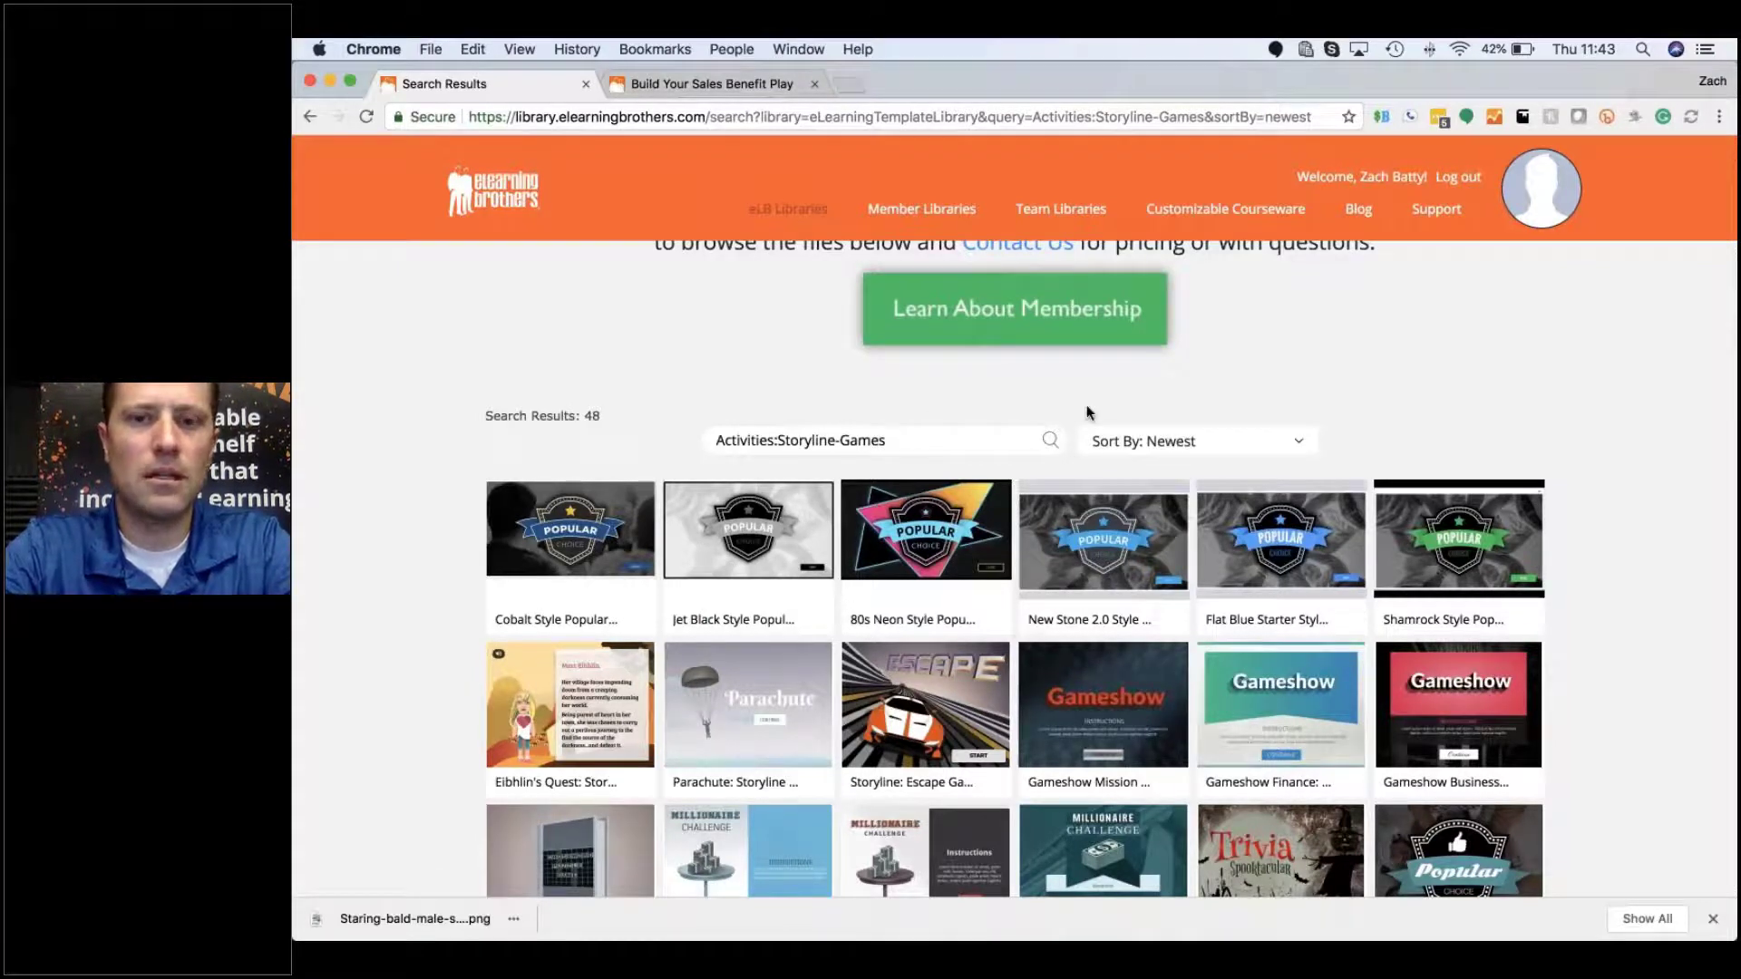
scroll(1088, 408, up, 2)
Step: Search the Storyline games for 'neon', then clear the word and rerun the search
text(neon)
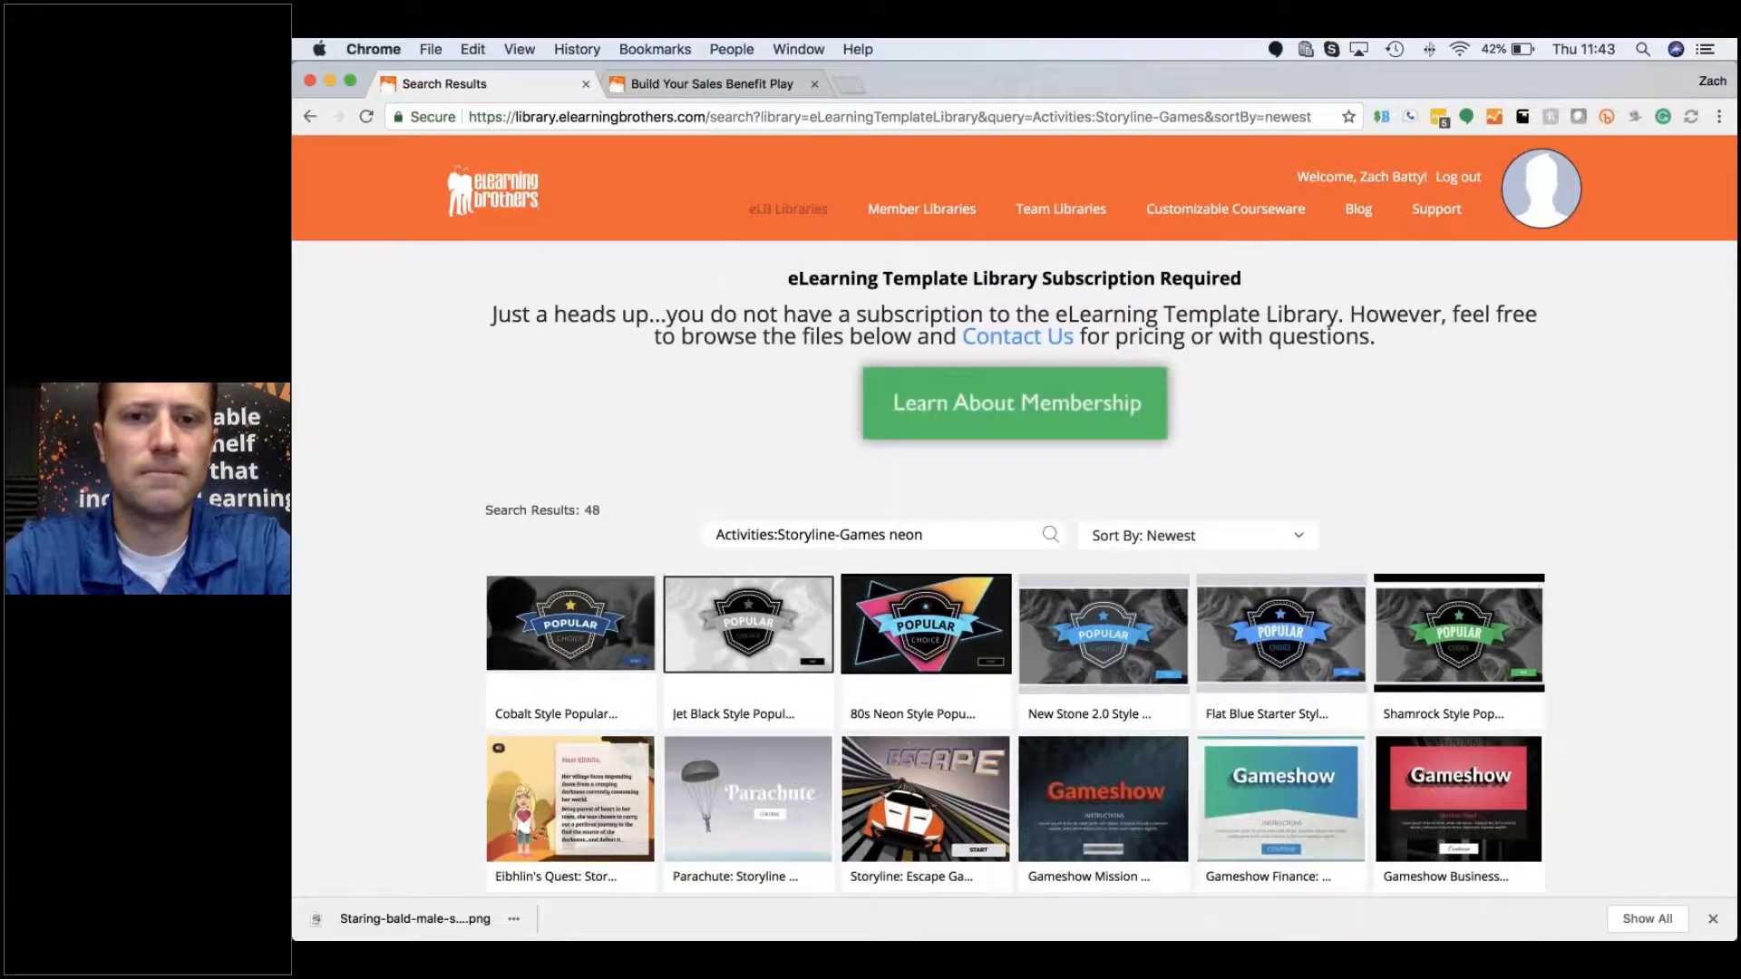
key(Return)
mouse_move(590, 622)
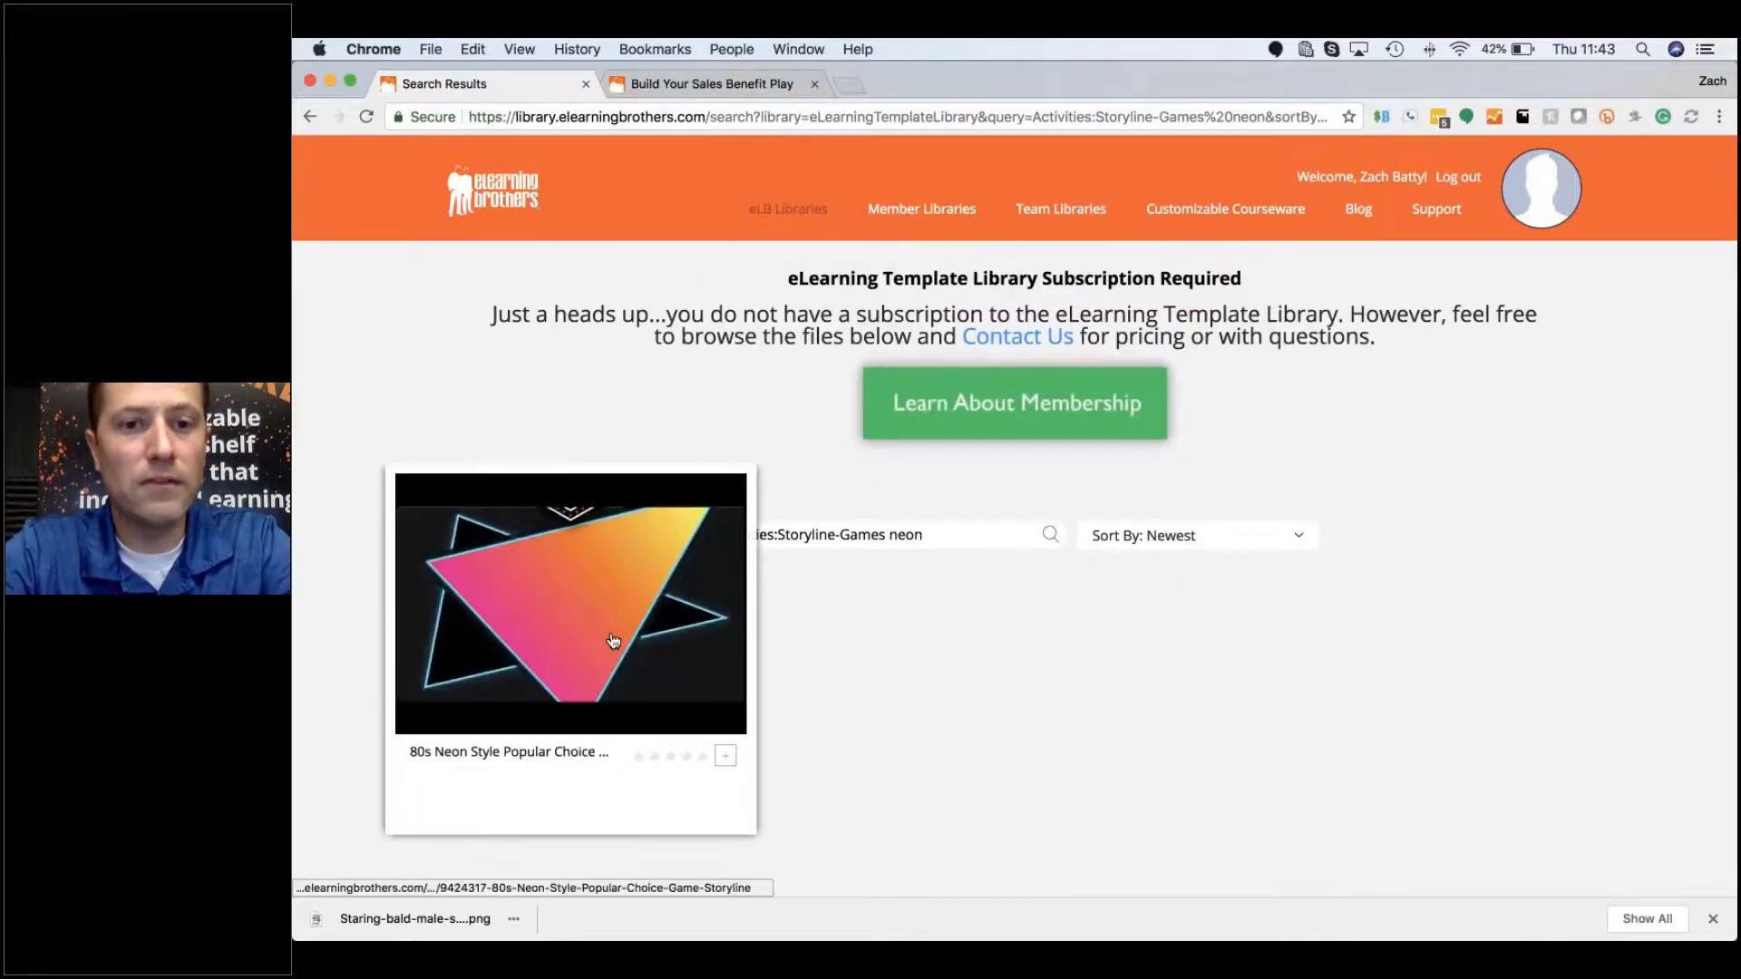
key(BackSpace)
key(BackSpace)
key(BackSpace)
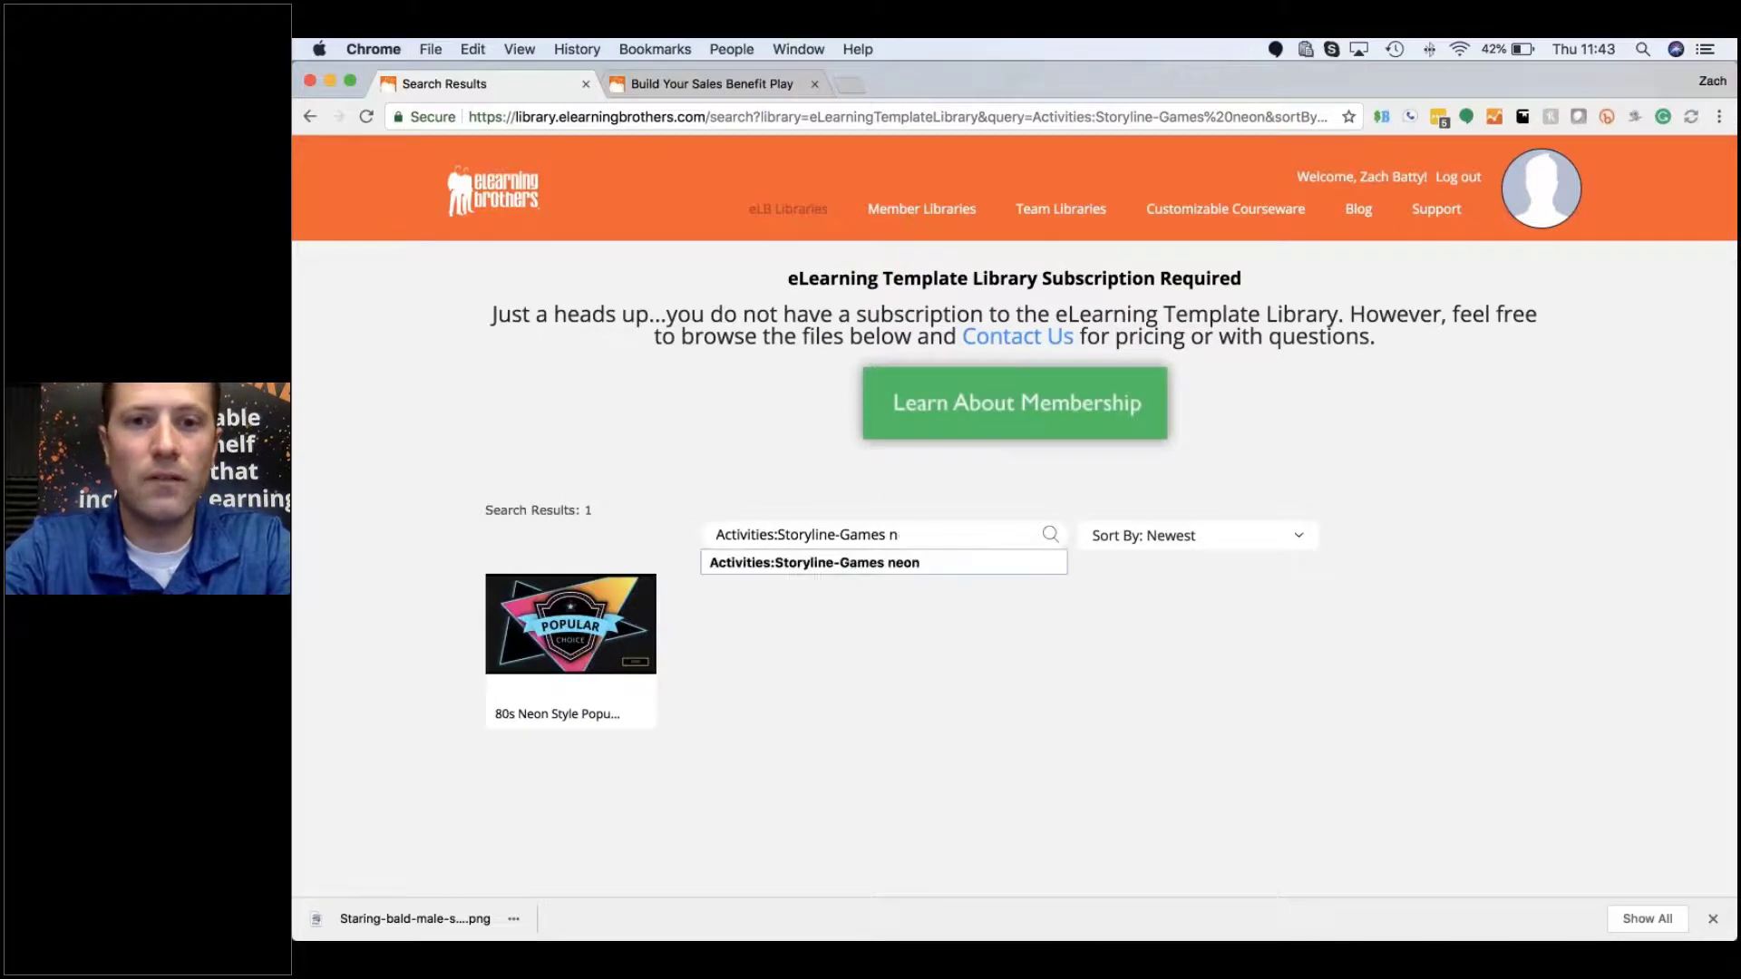
key(BackSpace)
key(BackSpace)
key(Return)
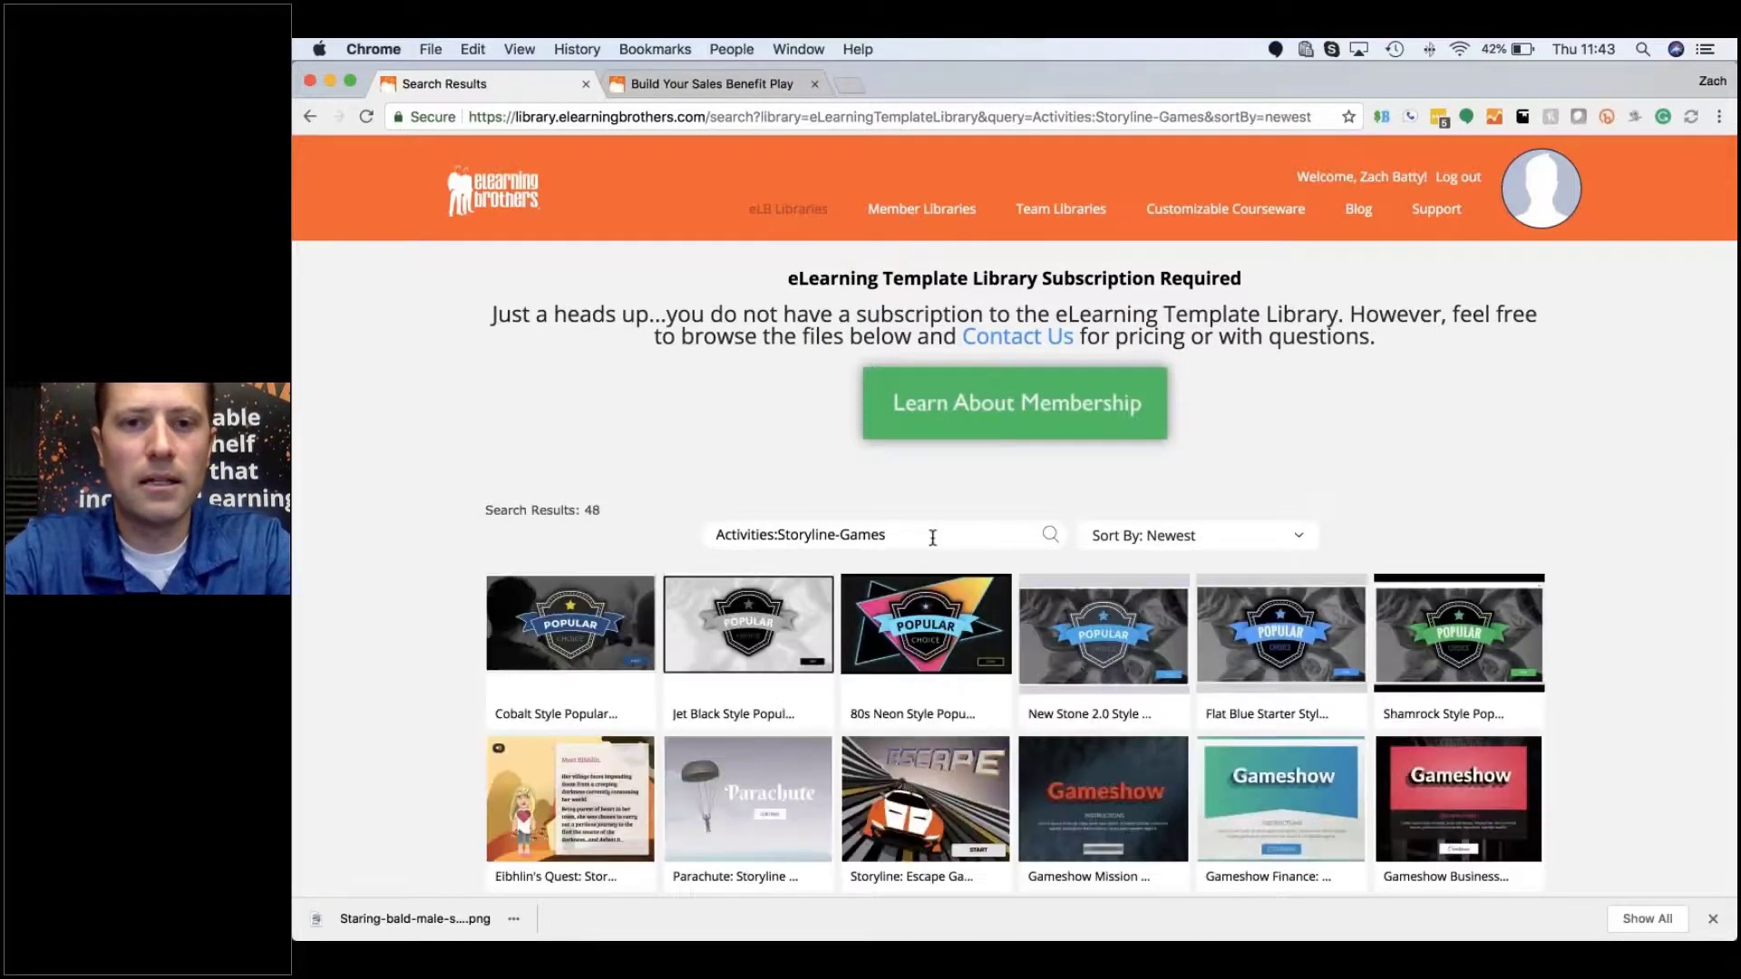
Step: Scroll through the 48 Storyline game results, including Gameshow and Beat the Banker
mouse_move(1129, 641)
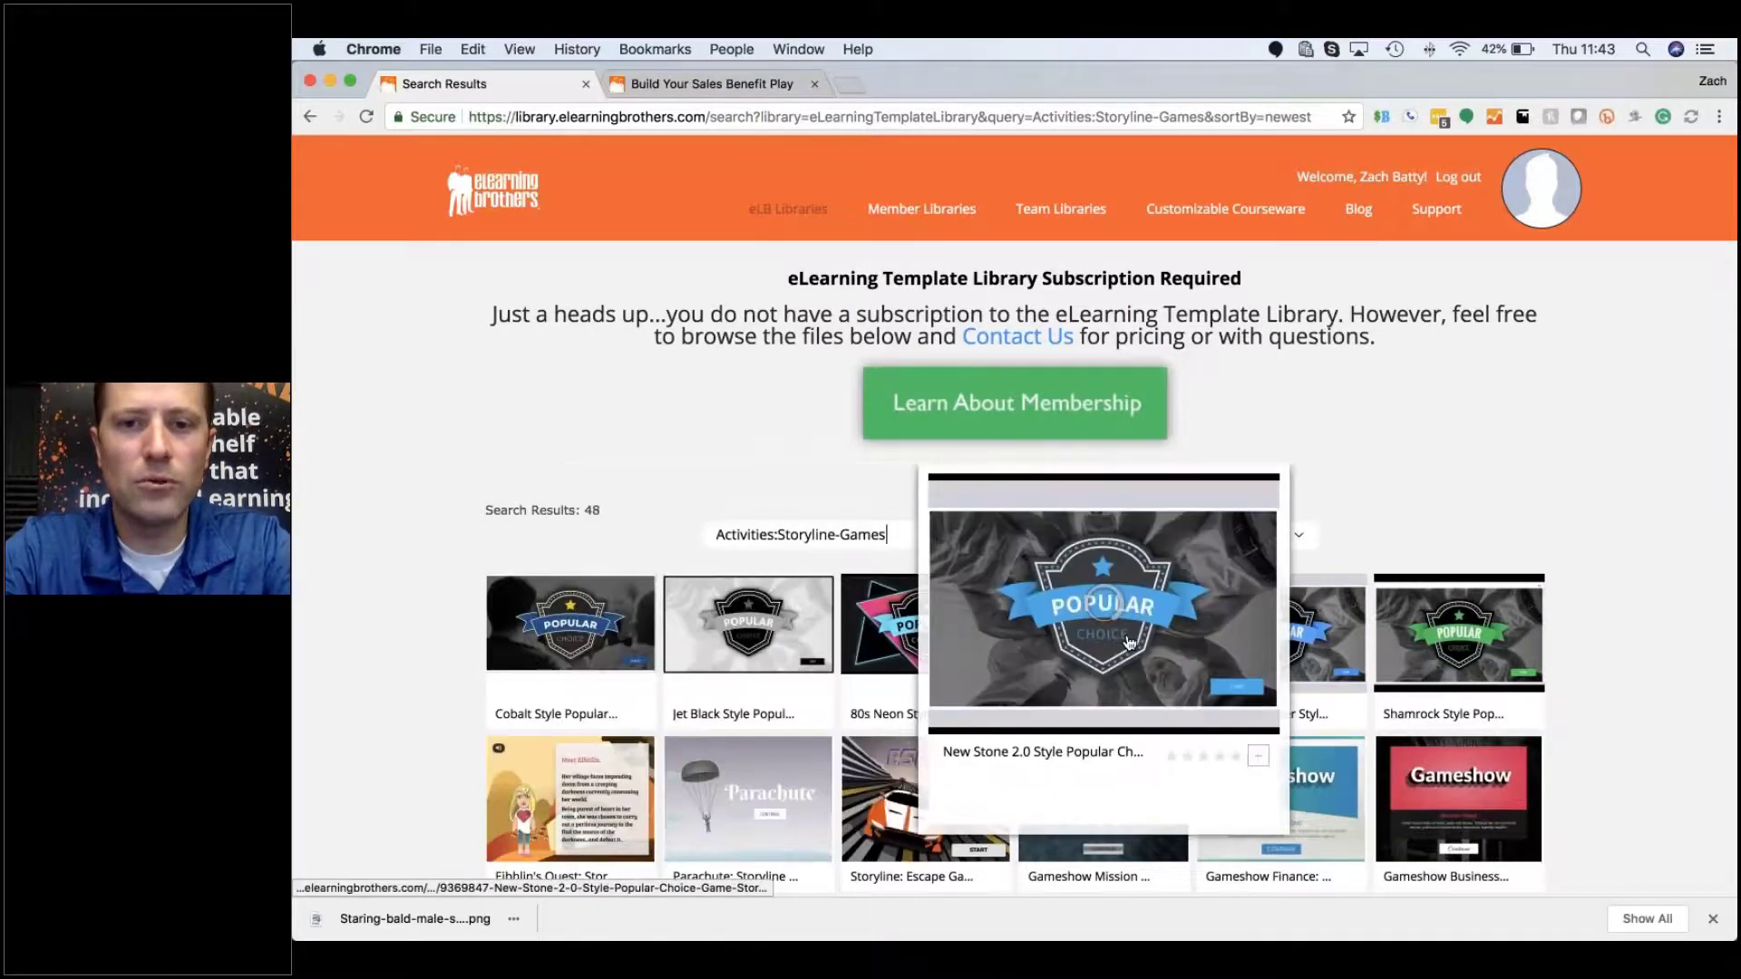
scroll(1129, 642, down, 3)
scroll(1129, 642, down, 1)
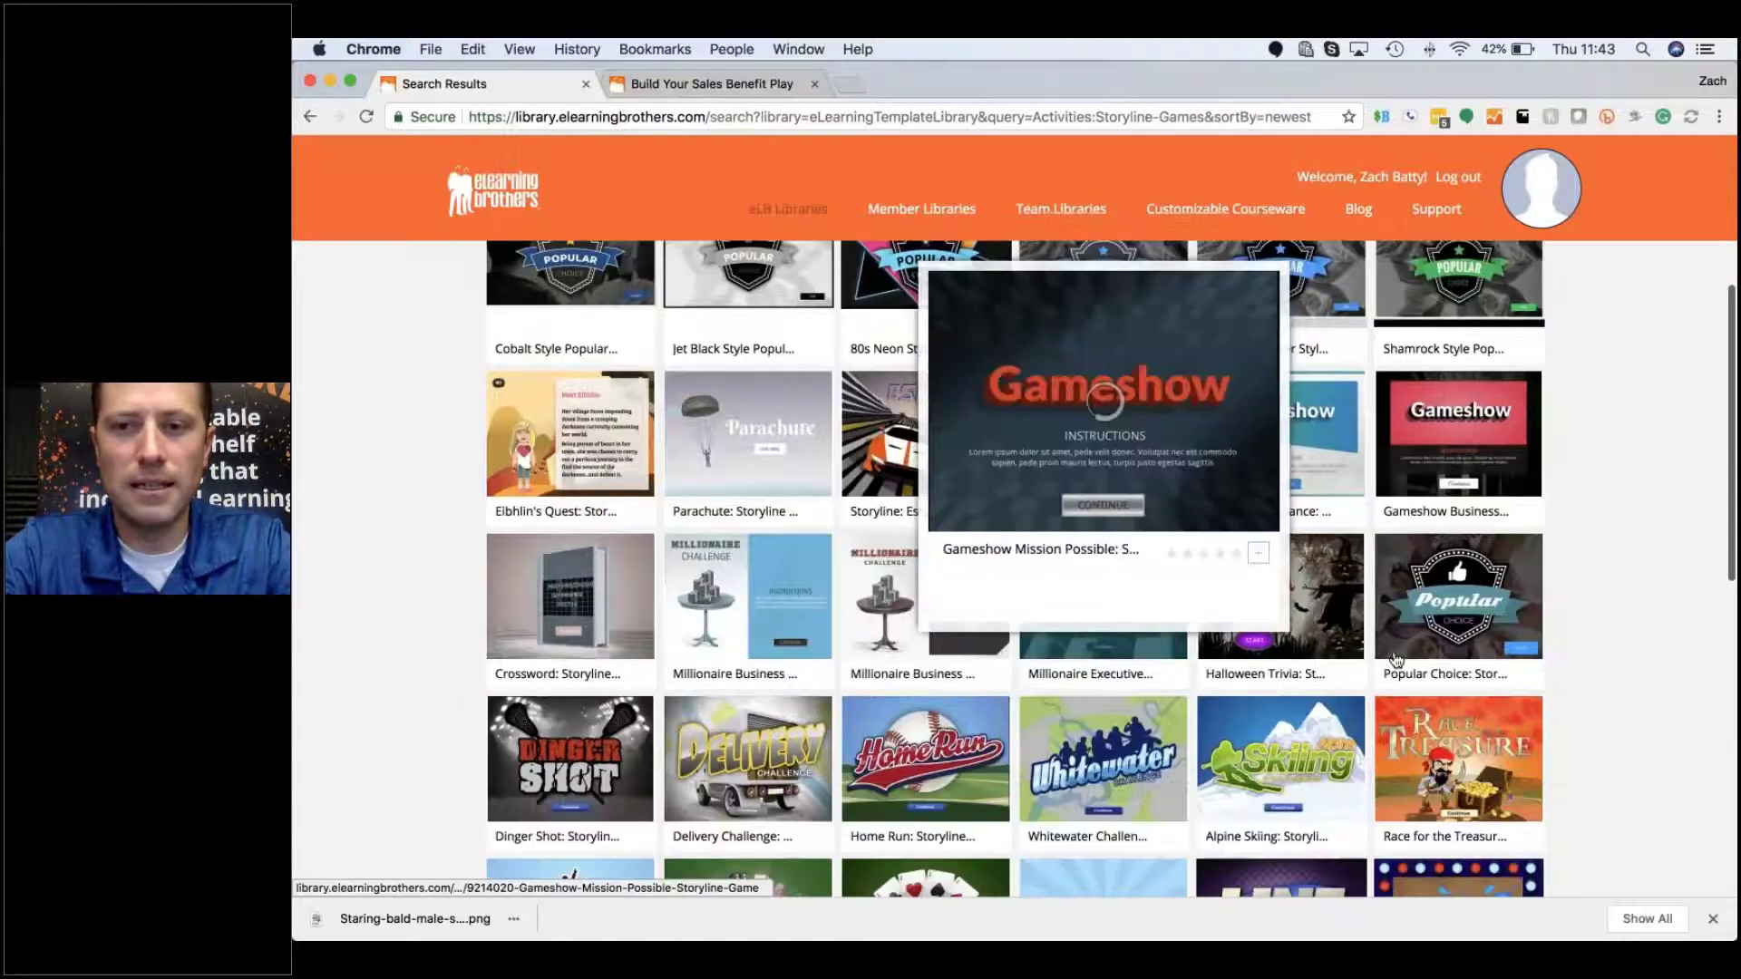
scroll(1129, 642, down, 2)
scroll(1128, 642, down, 3)
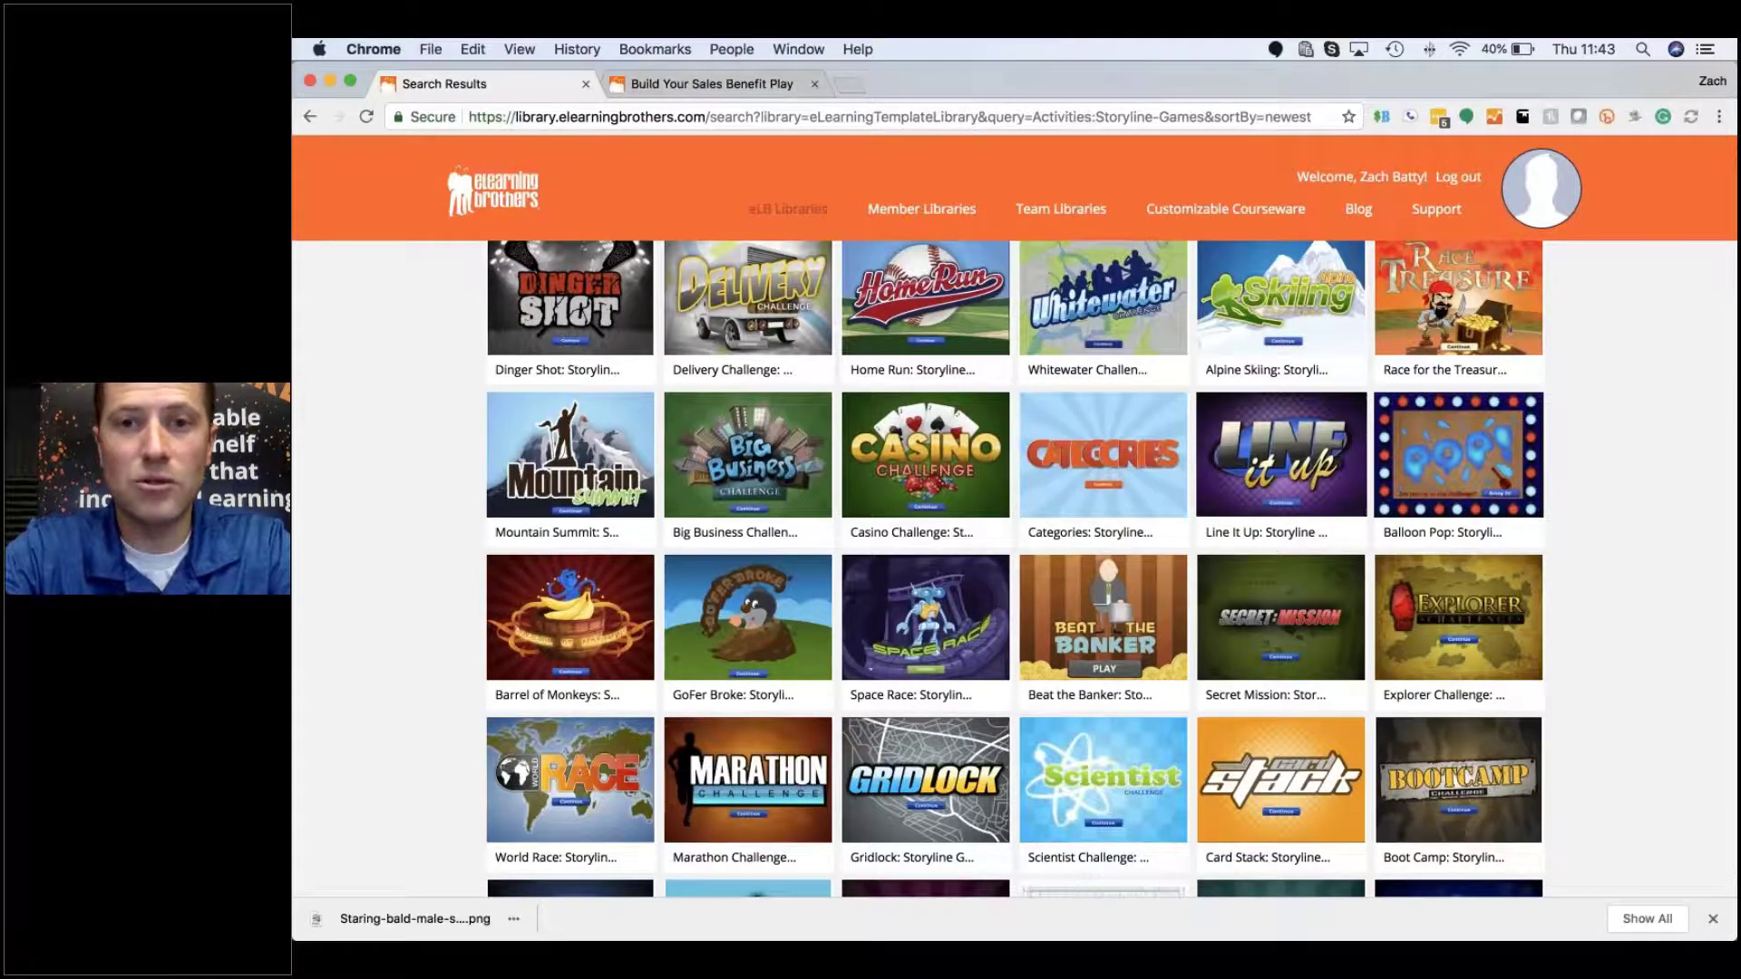
scroll(1013, 570, down, 3)
scroll(1459, 544, up, 2)
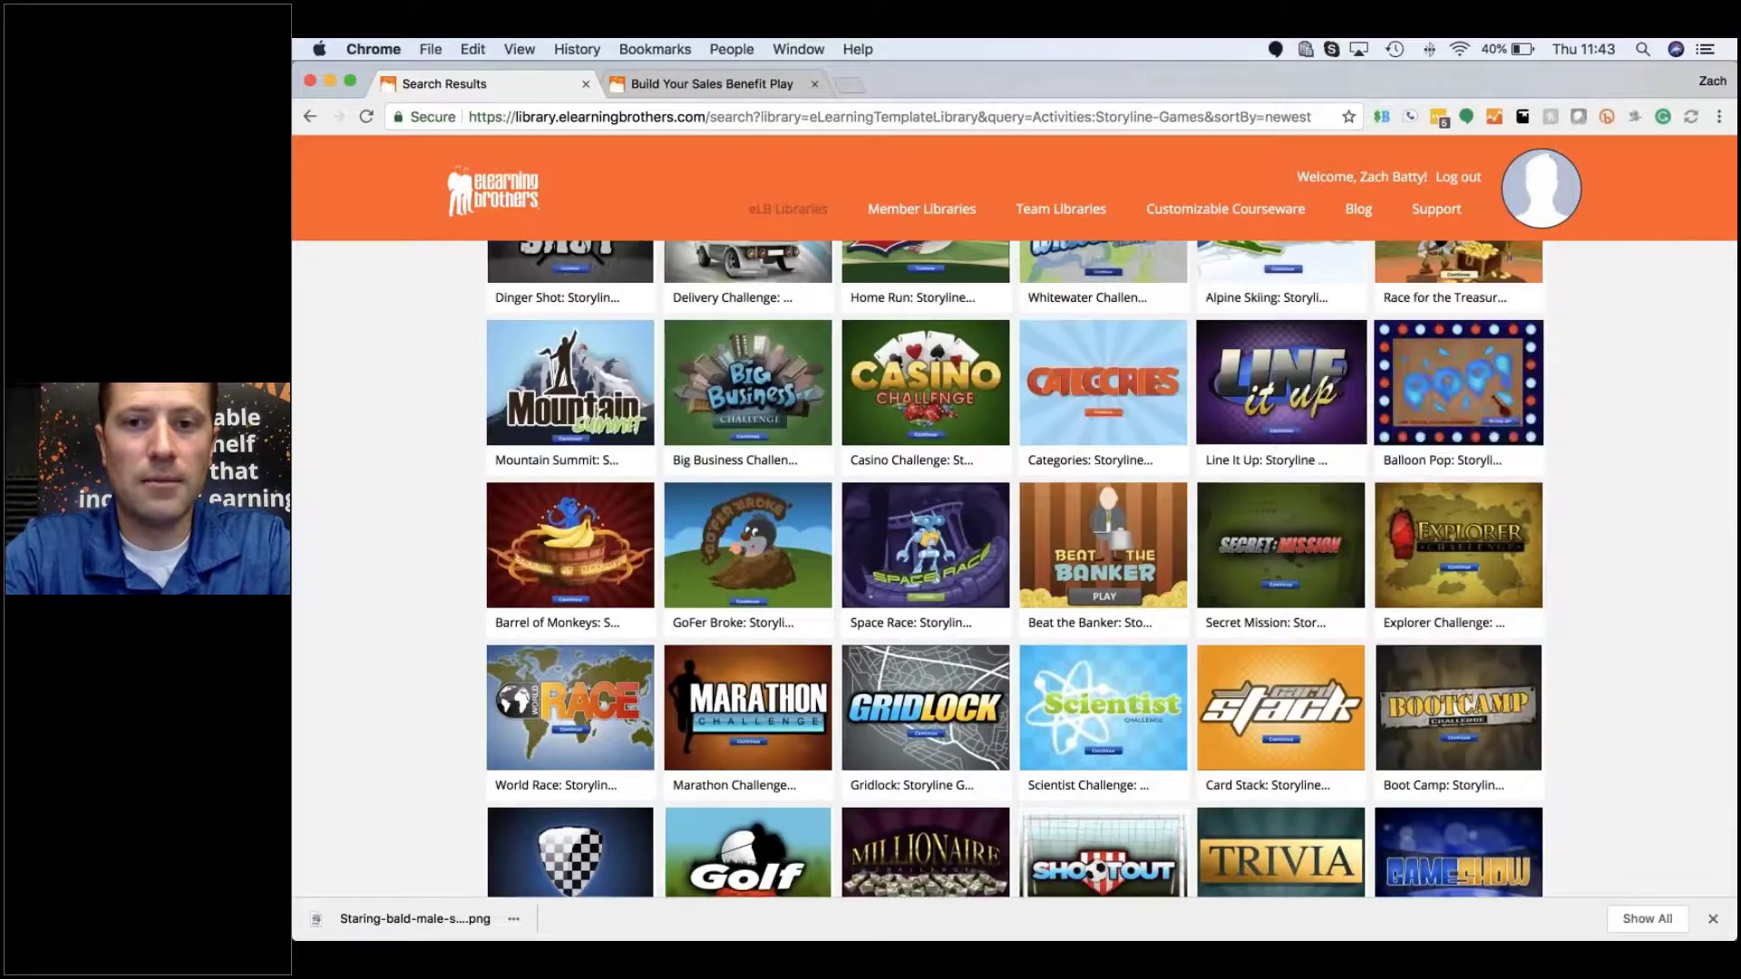
mouse_move(1072, 541)
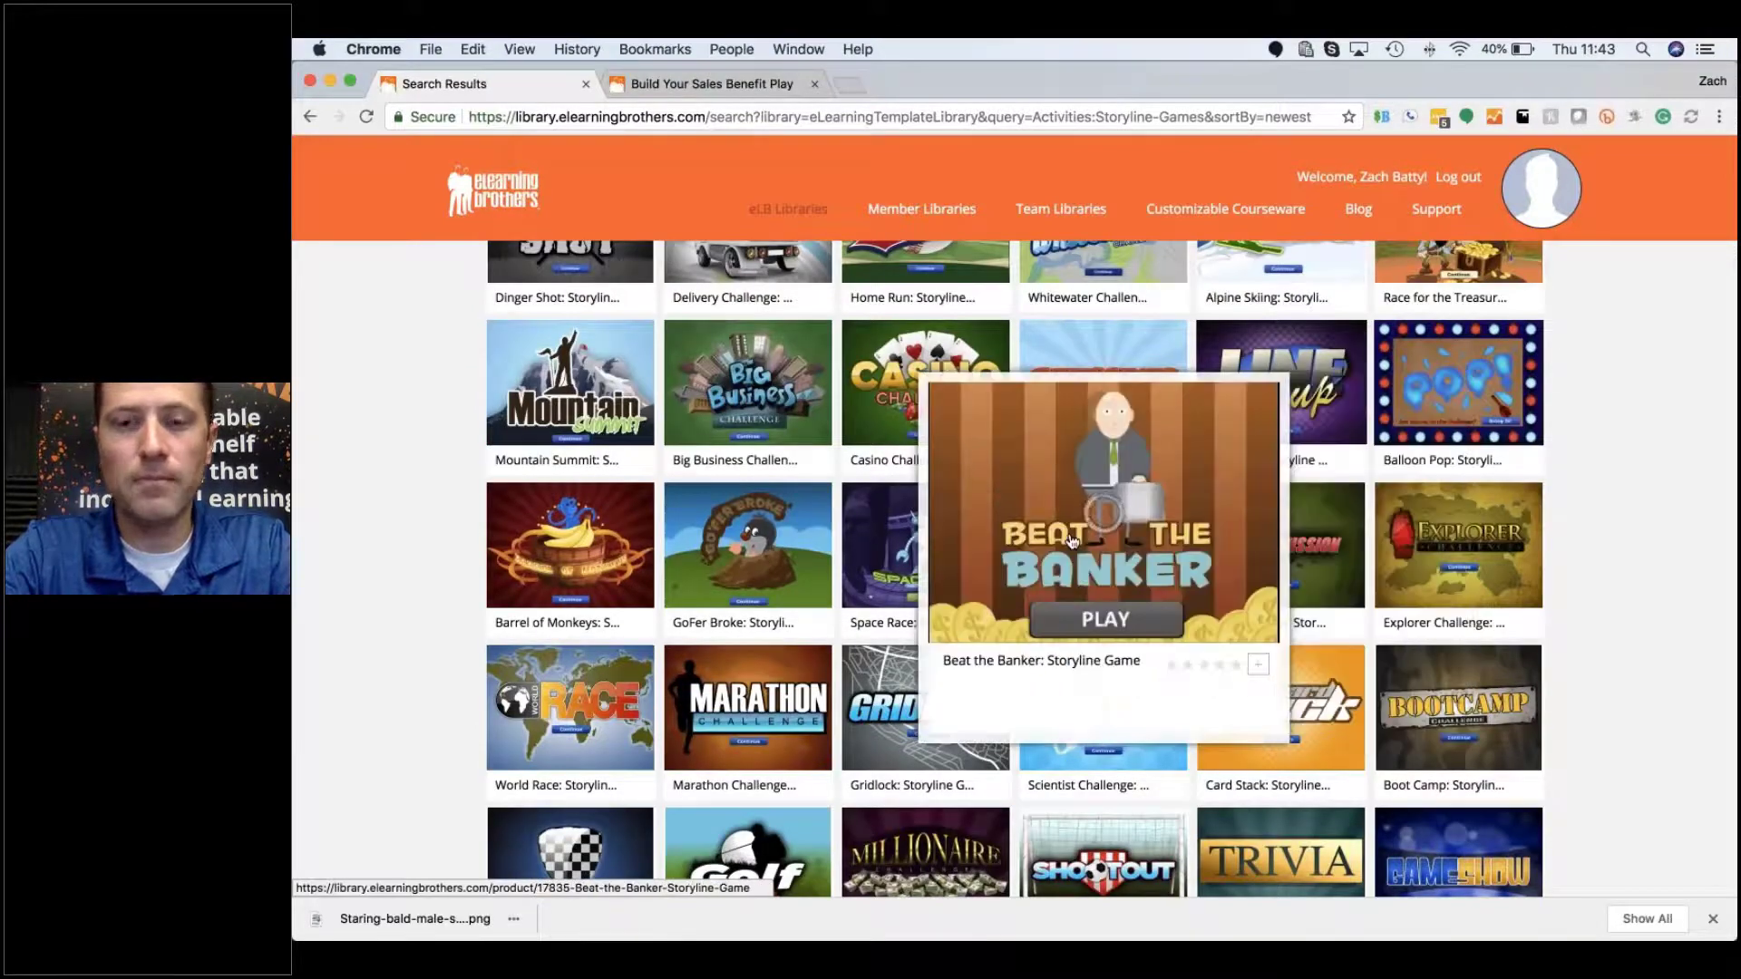
Step: Open the Beat the Banker Storyline game page (#17835) and scroll through its details
click(1072, 541)
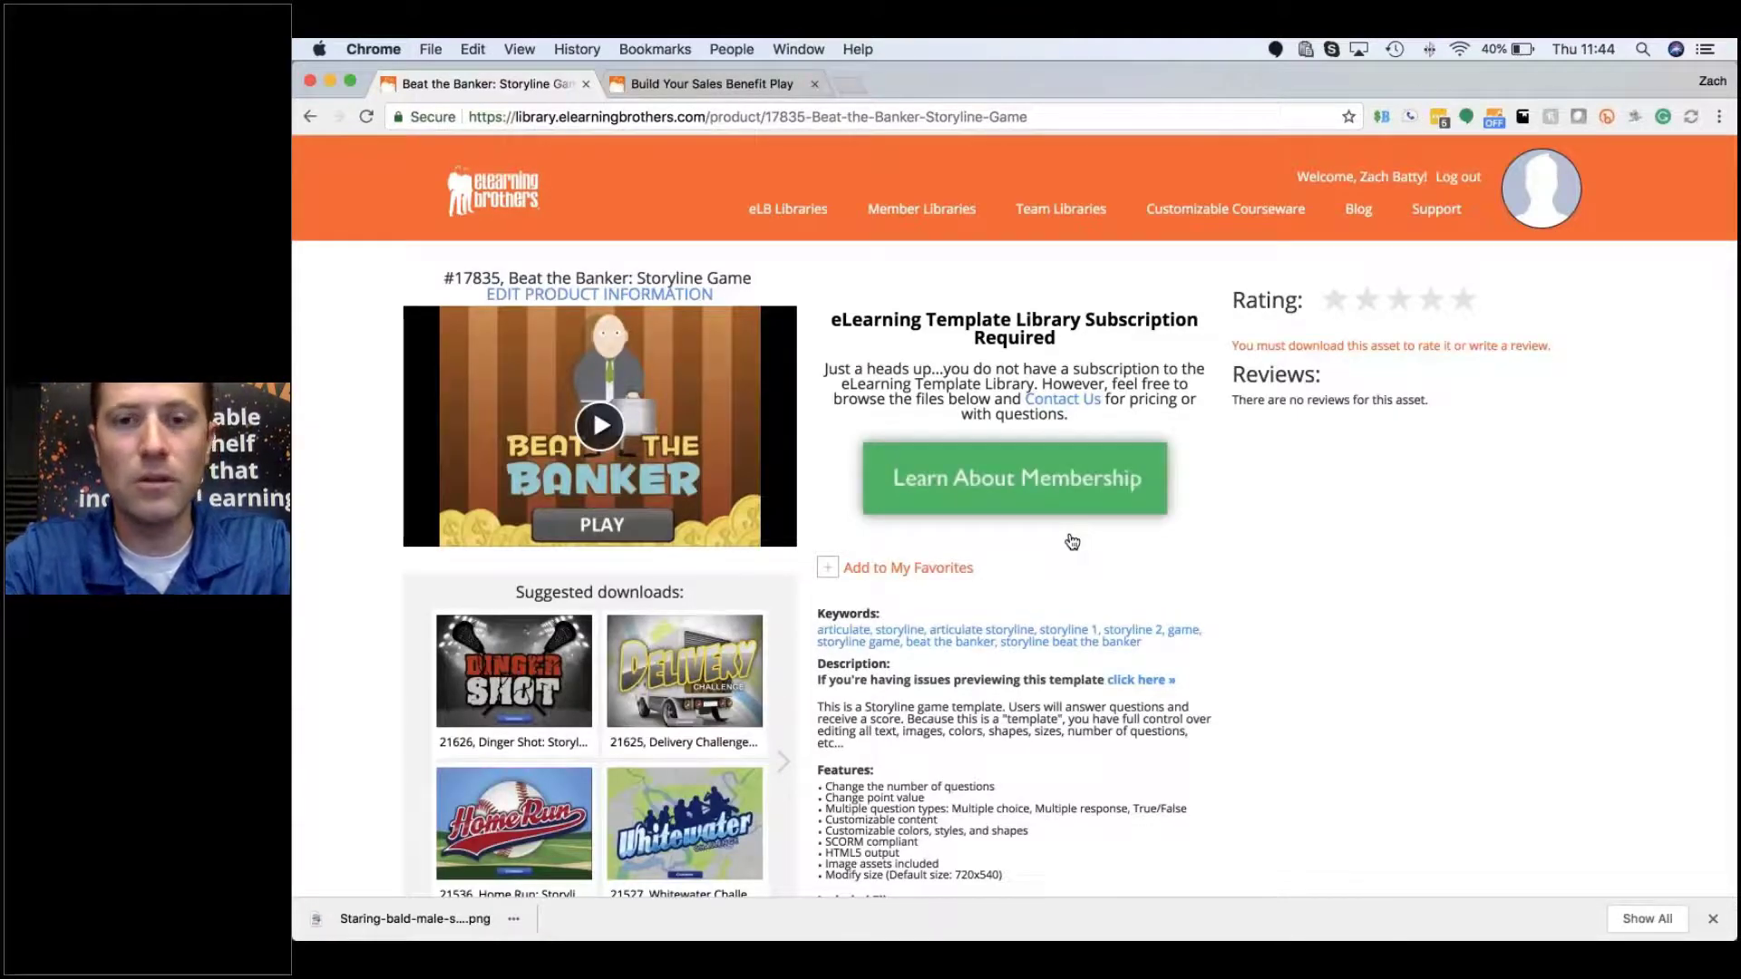
scroll(1071, 542, down, 5)
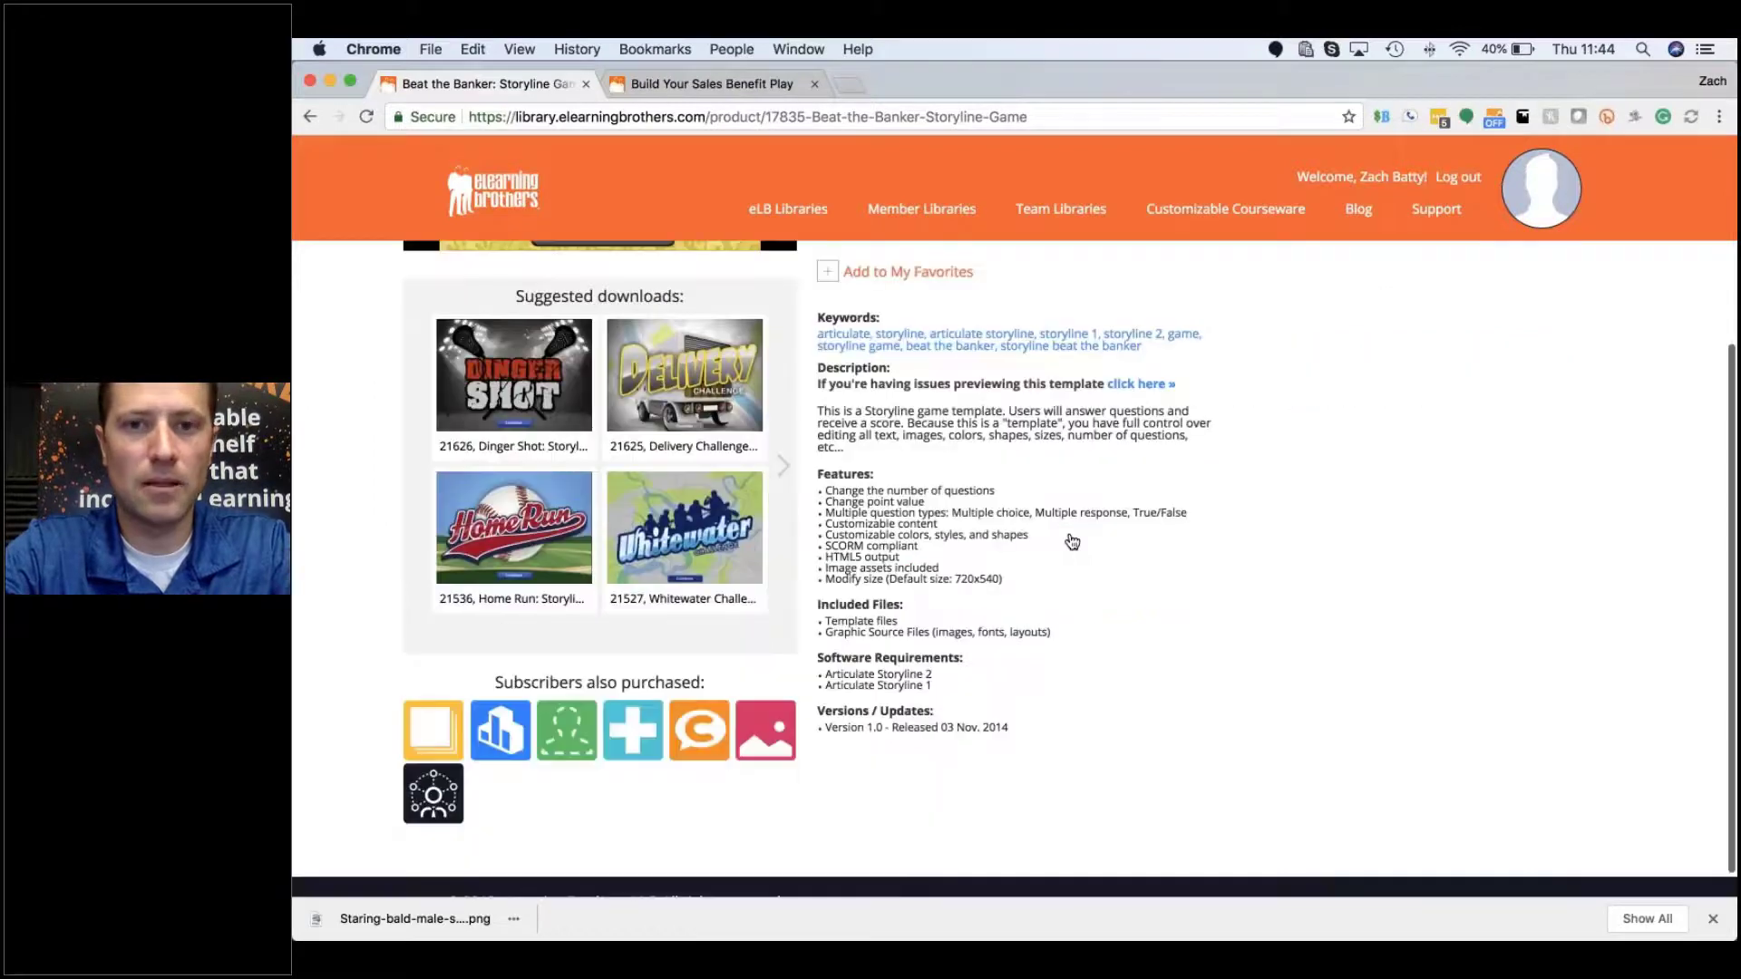
scroll(1071, 542, up, 5)
scroll(1072, 541, up, 1)
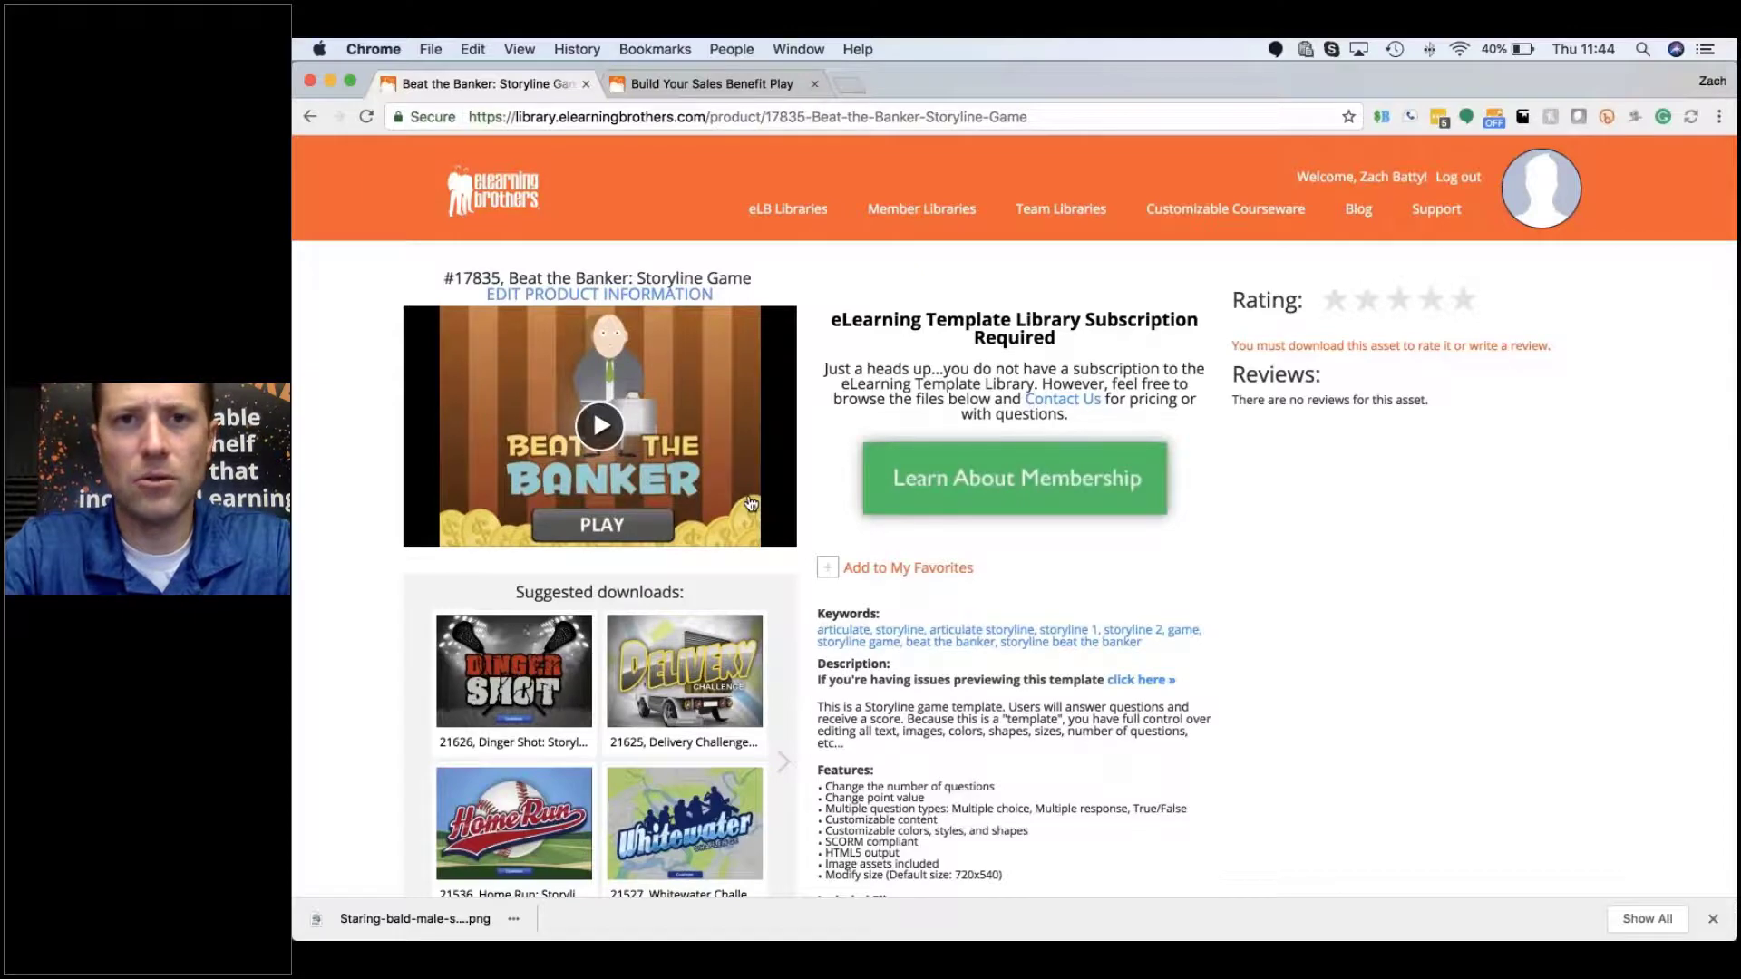
mouse_move(786, 223)
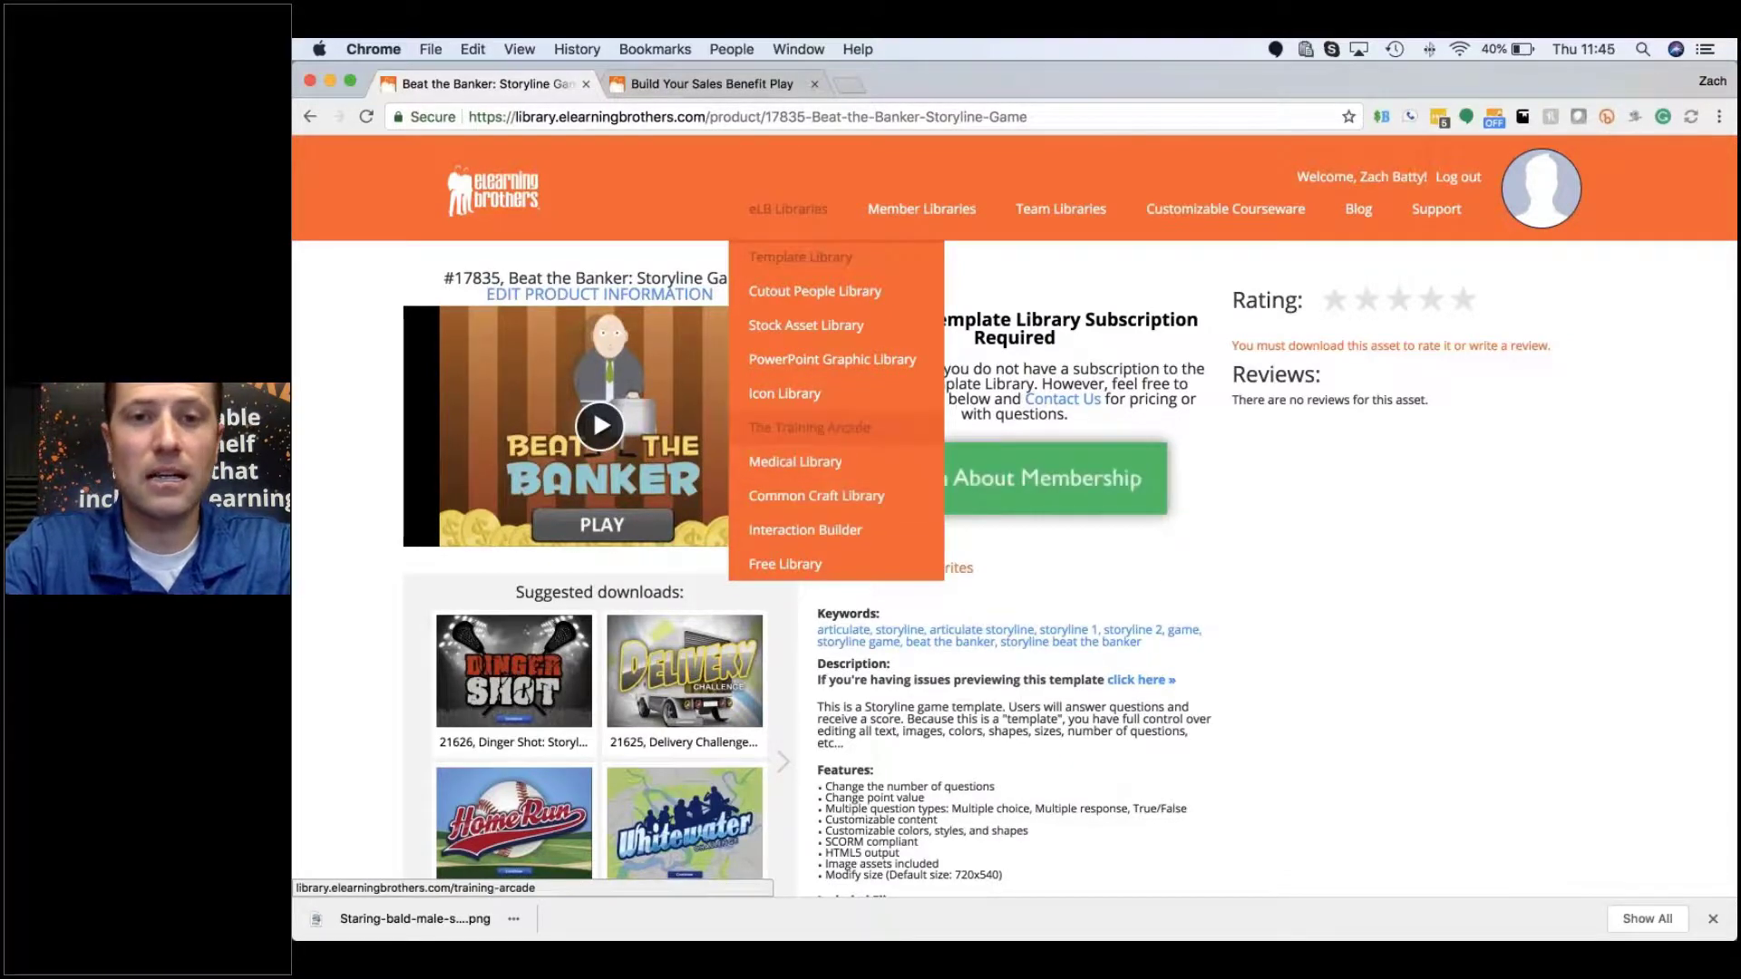
mouse_move(834, 398)
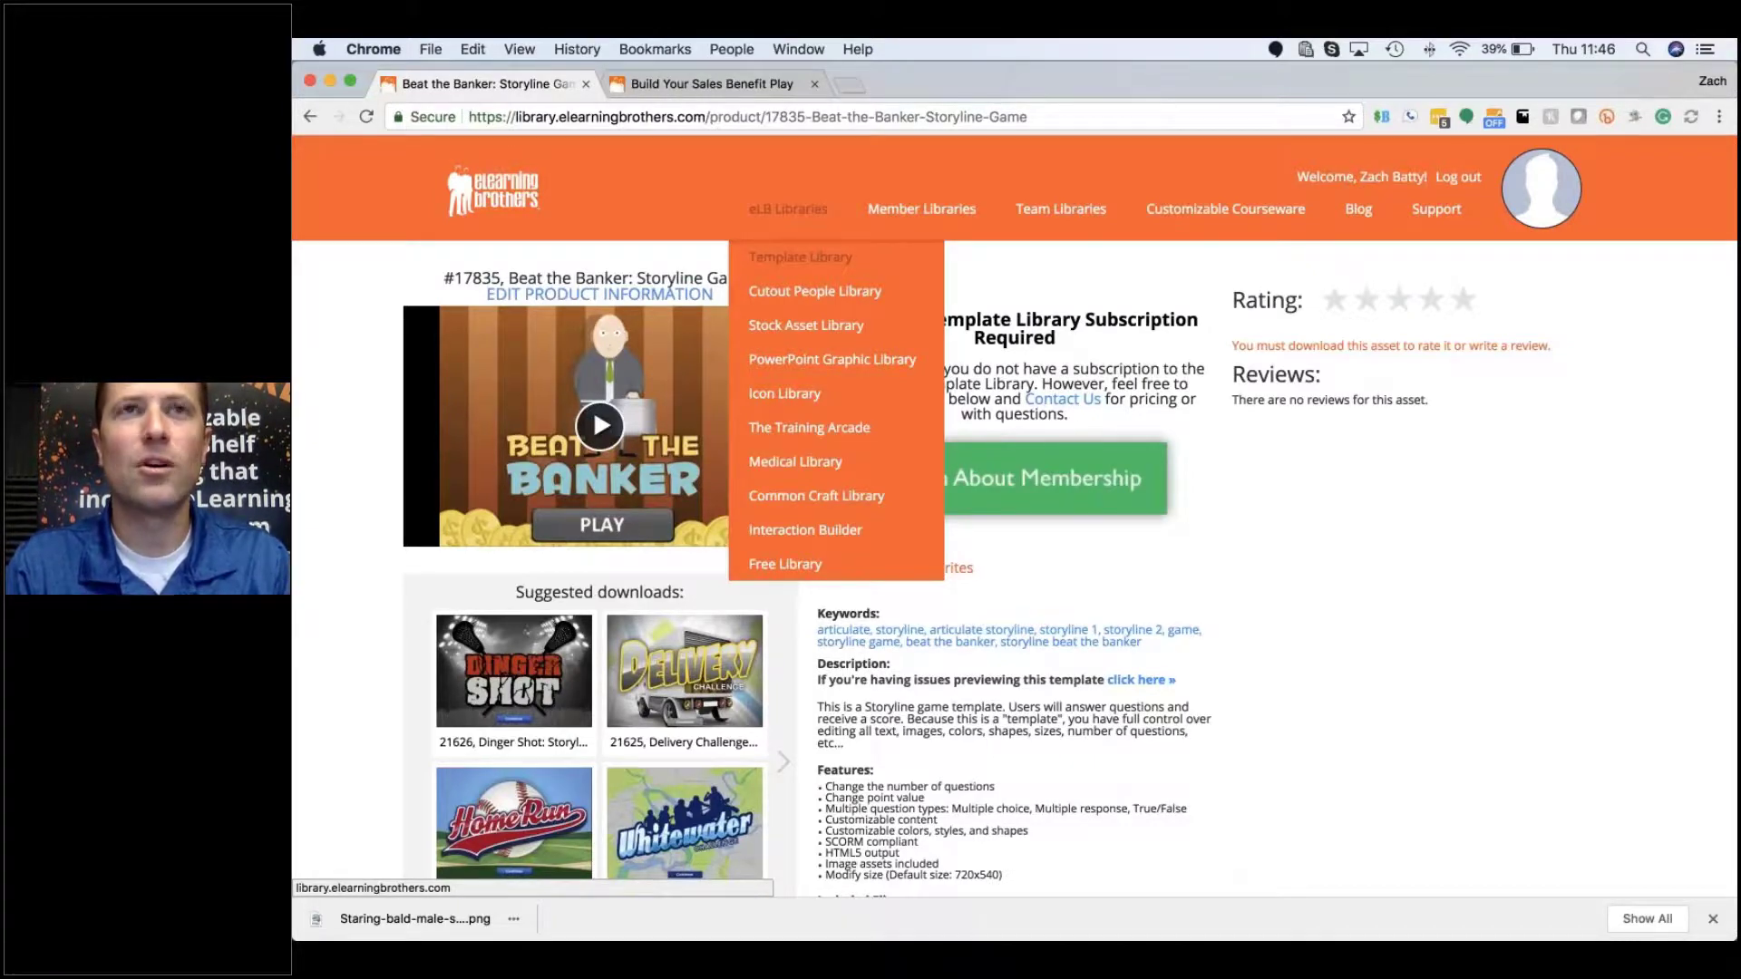
mouse_move(908, 205)
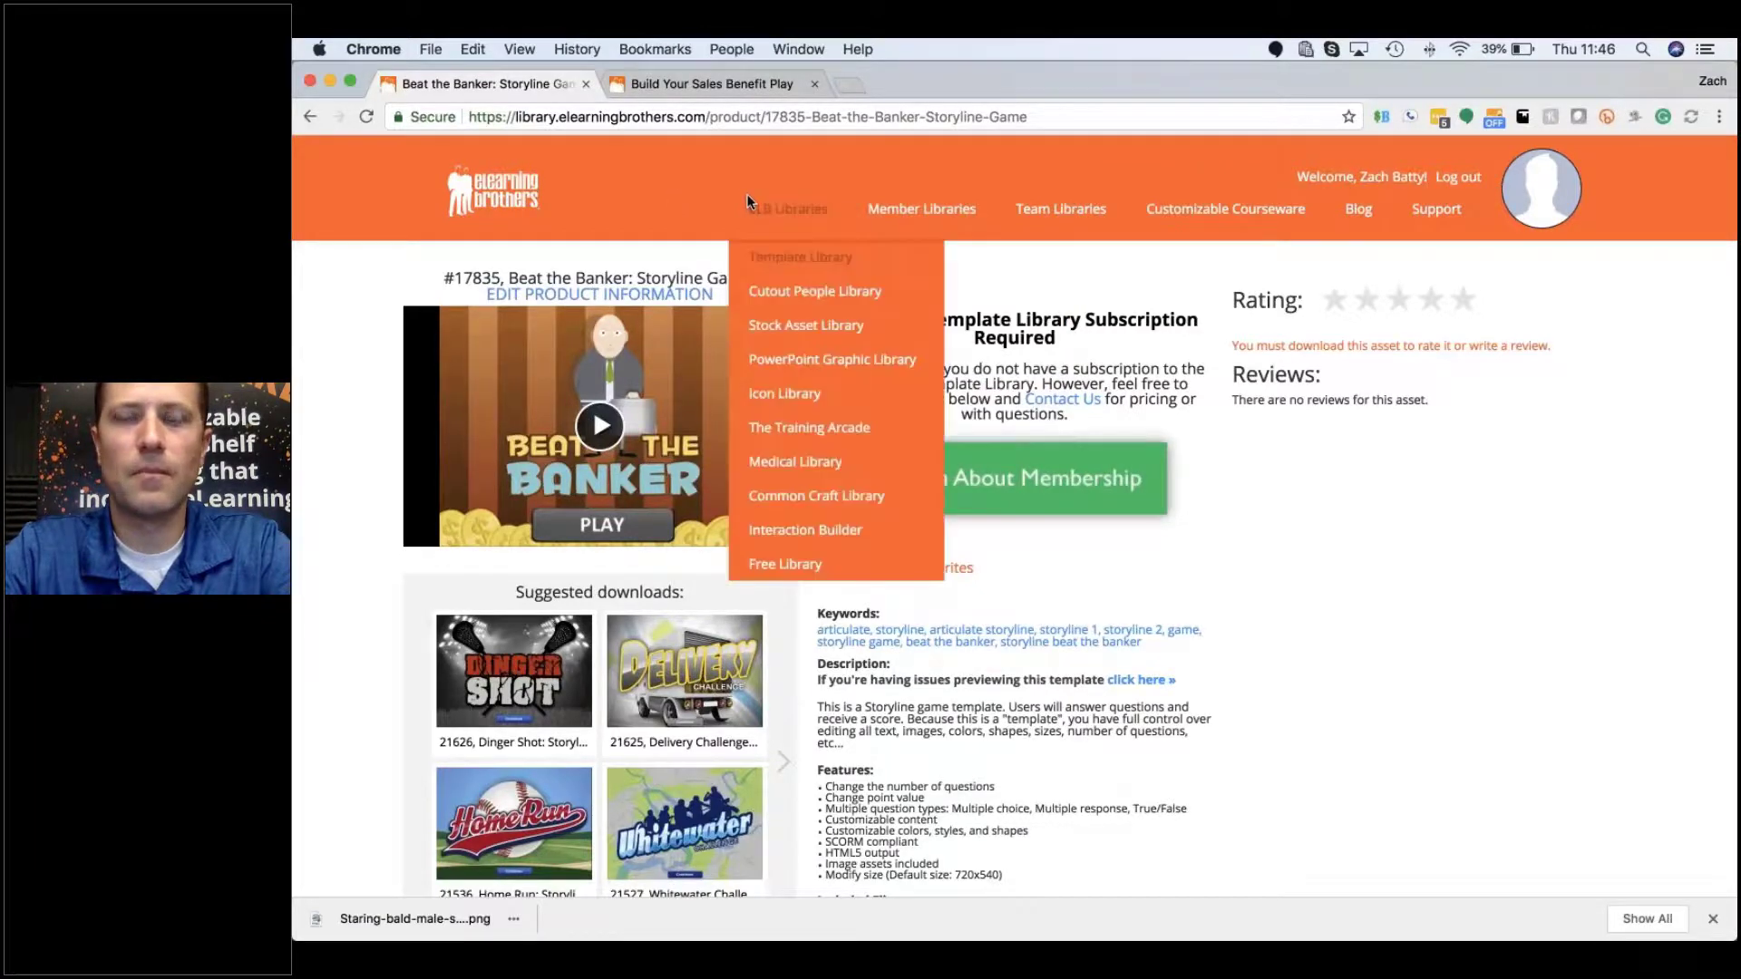
mouse_move(775, 210)
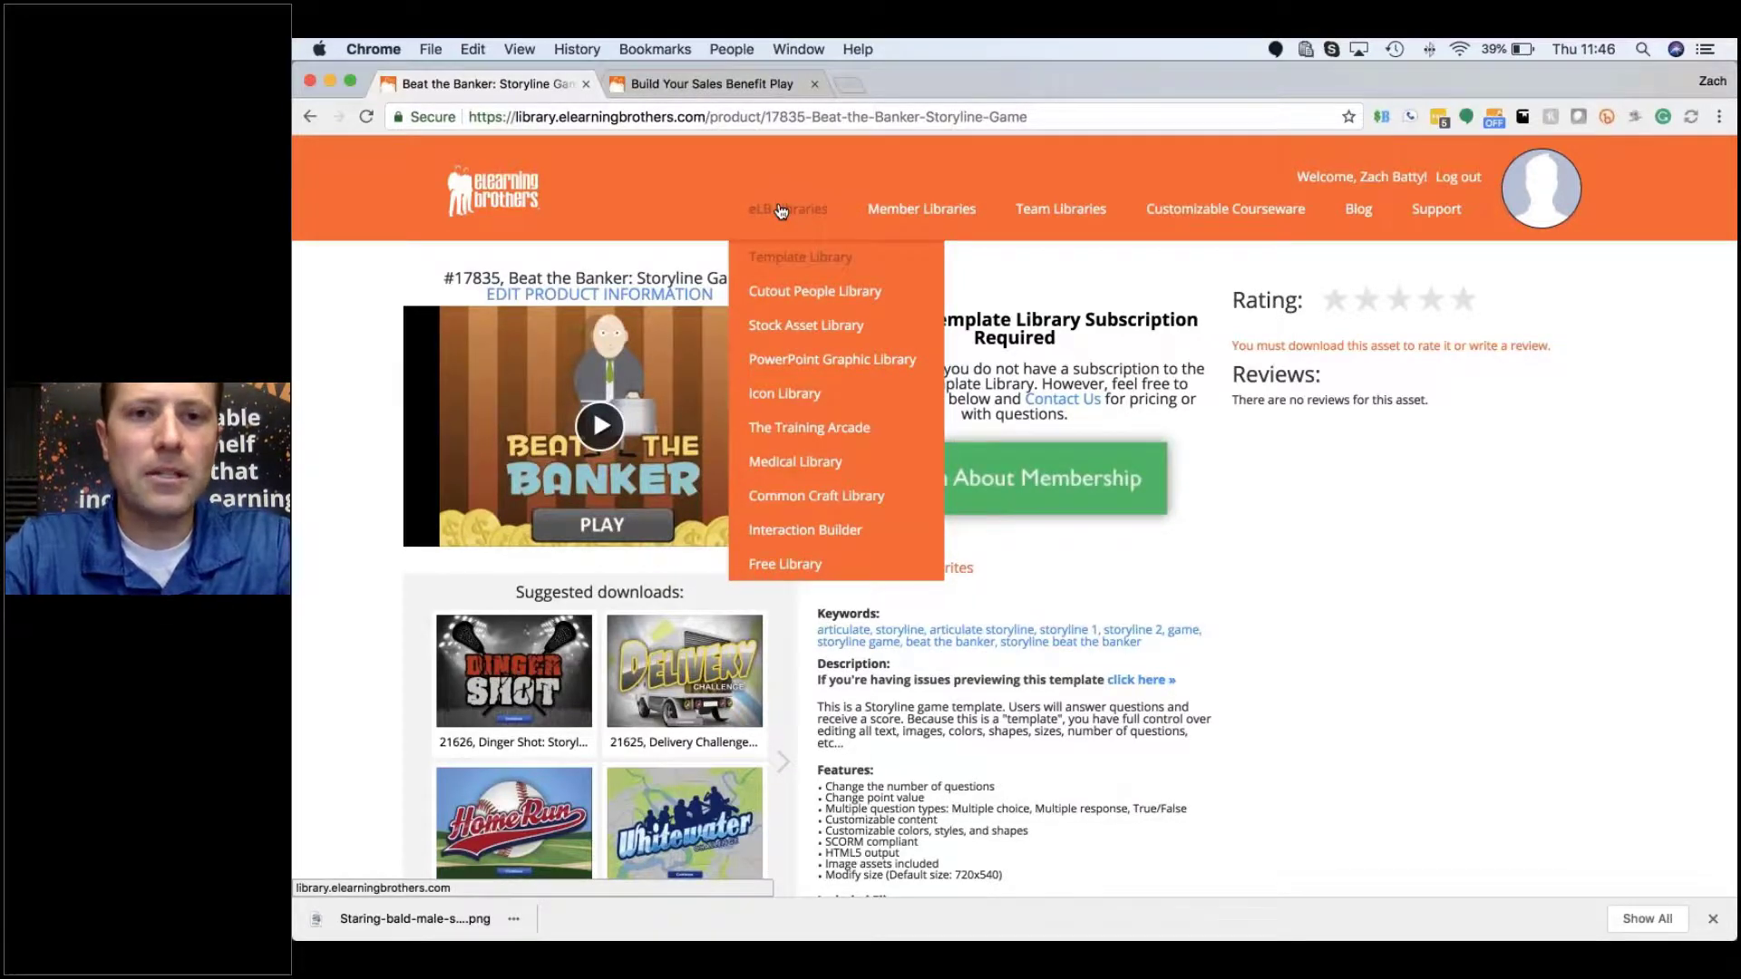
Step: Go to the Icon Library, show the Crime icons, and open the Handcuffs icon (#9387440)
click(802, 405)
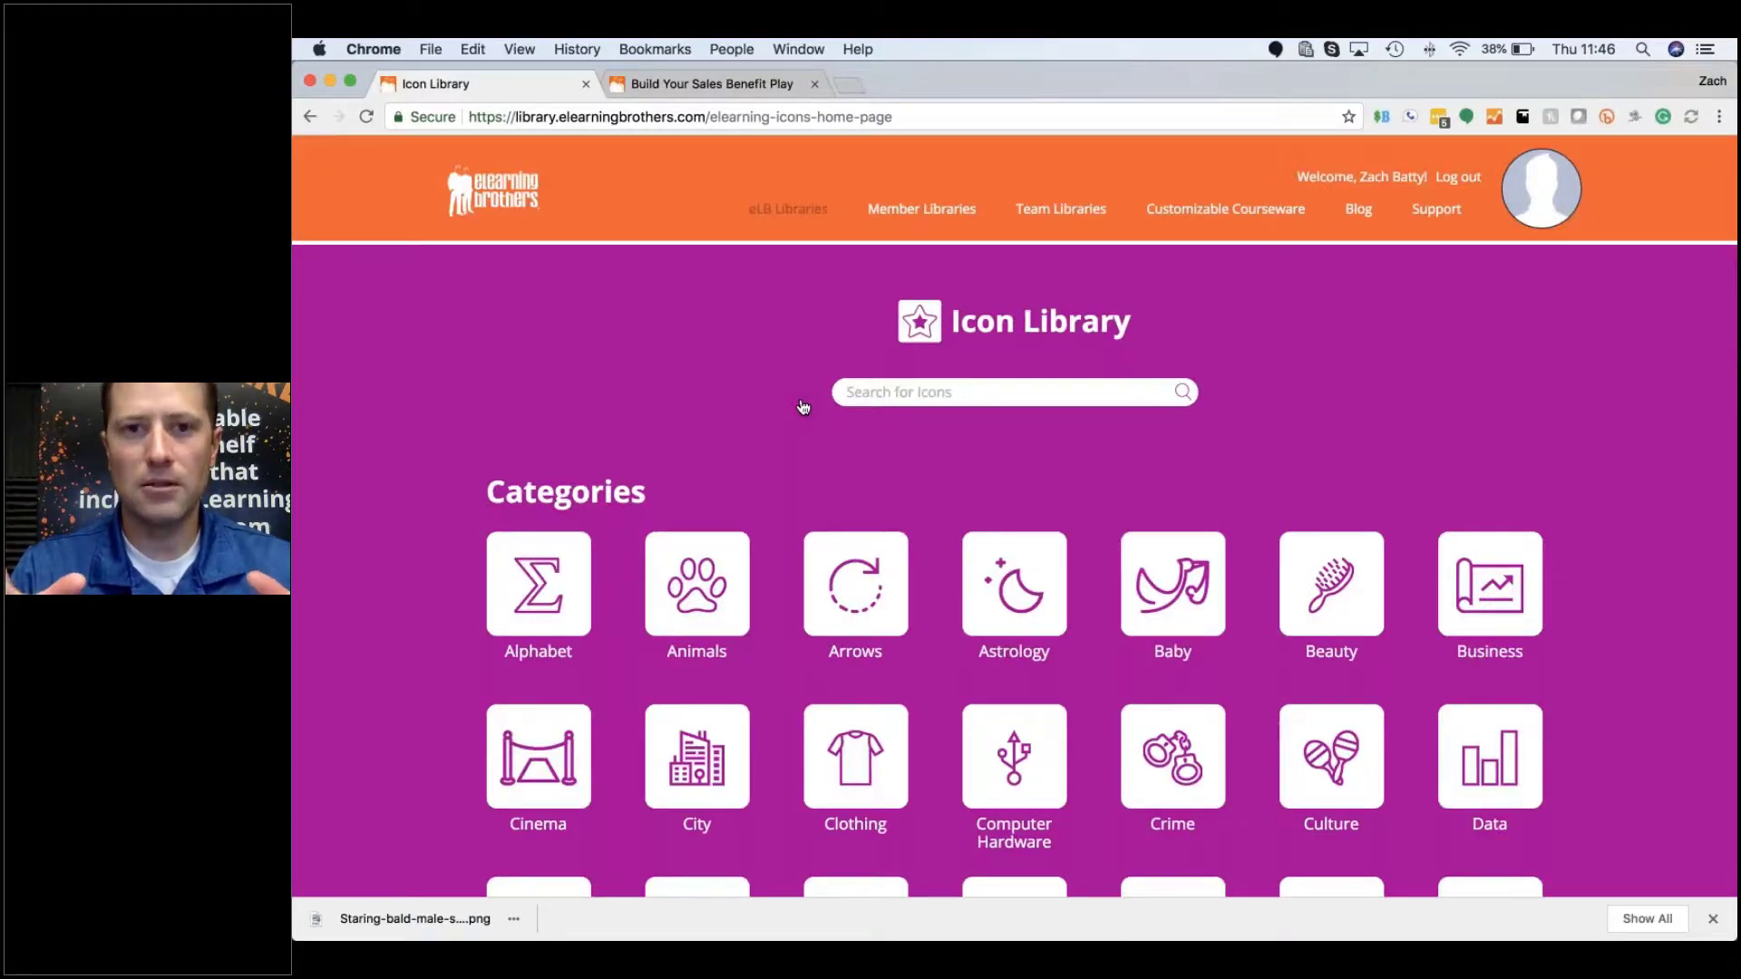
scroll(802, 405, down, 5)
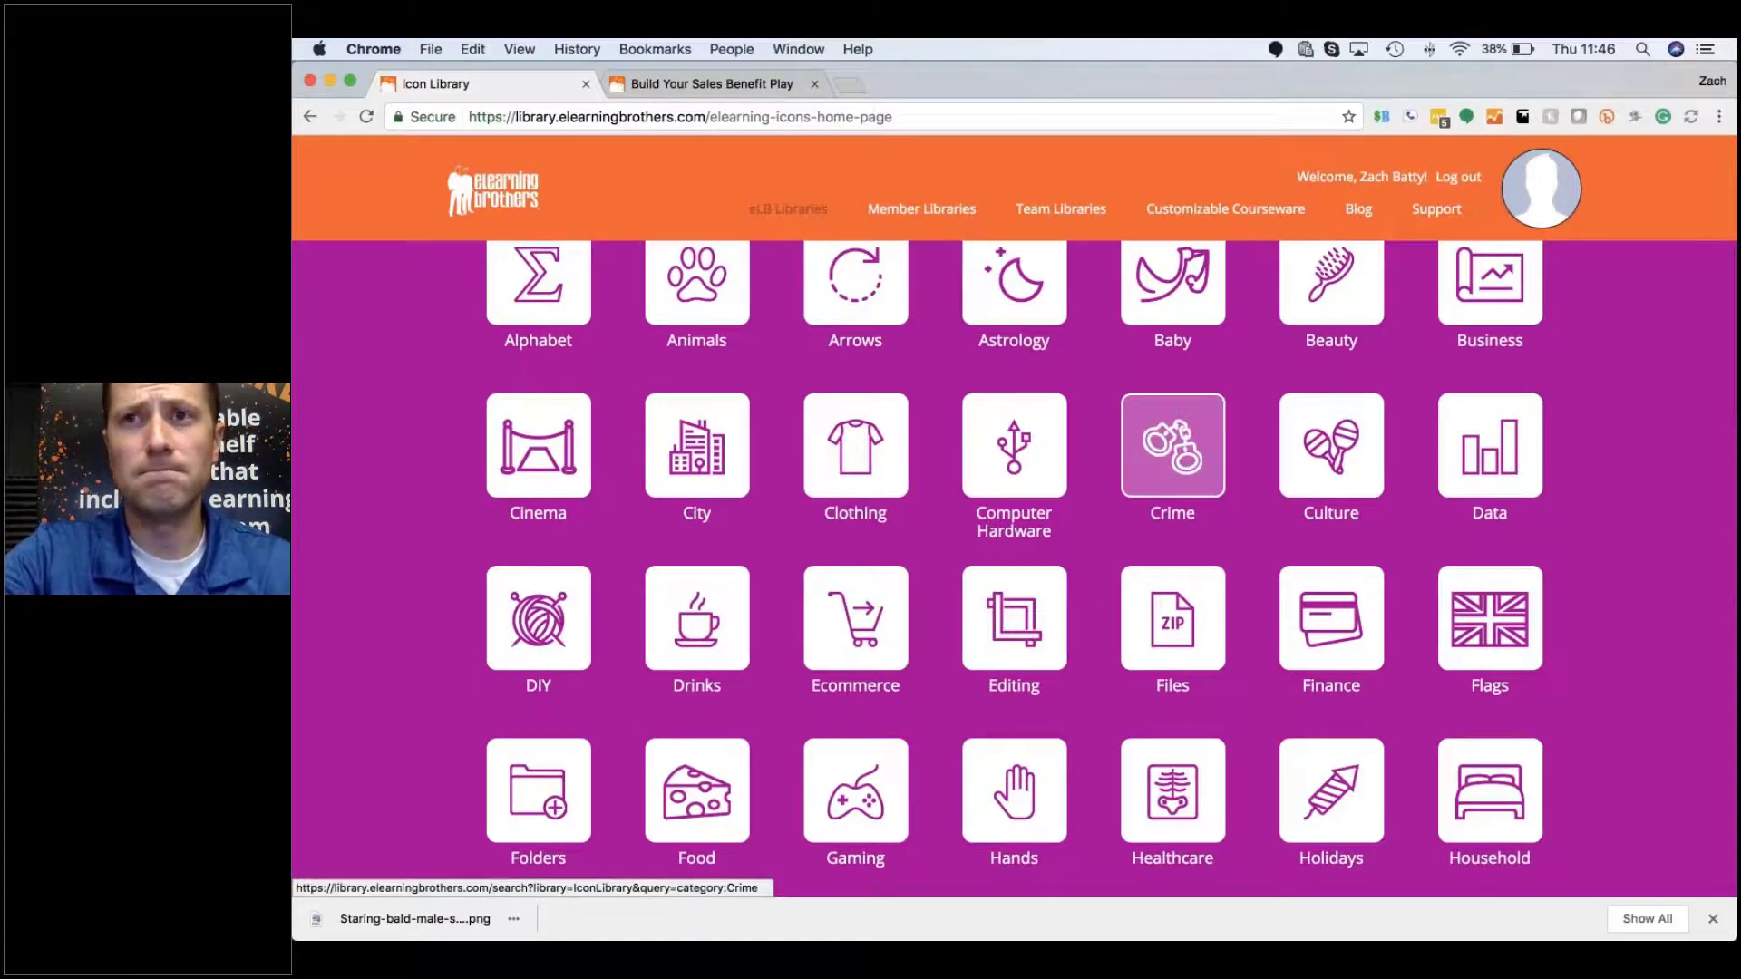
click(1173, 445)
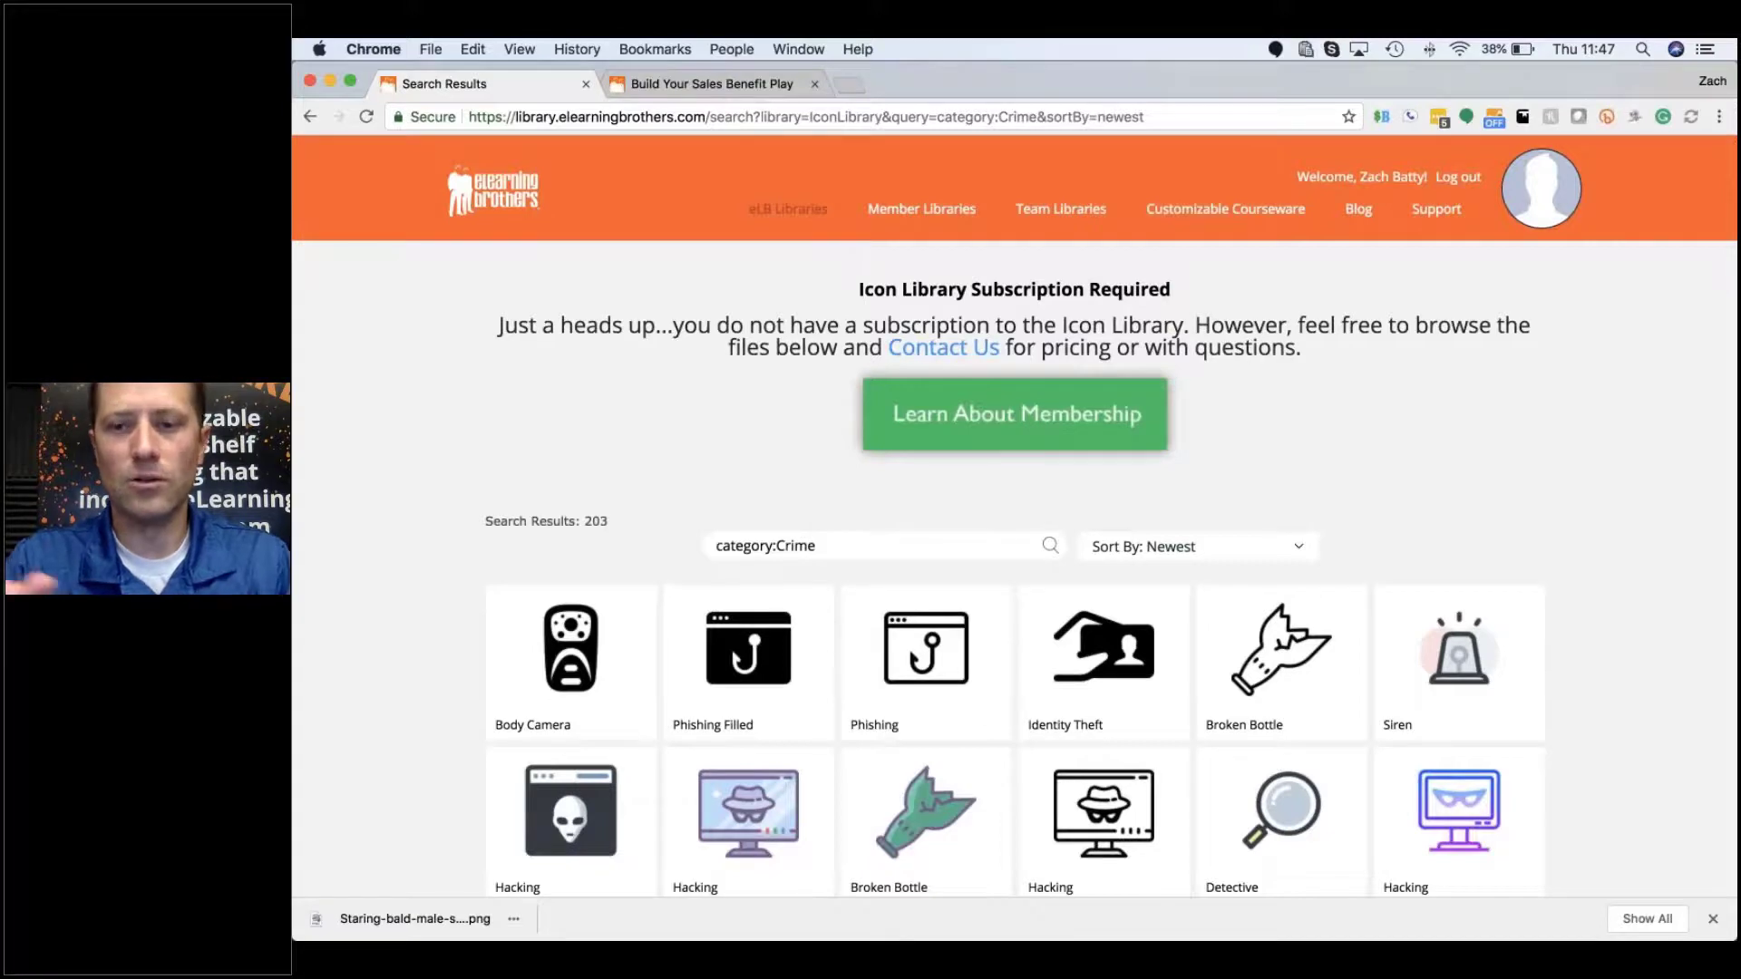
scroll(1044, 707, down, 4)
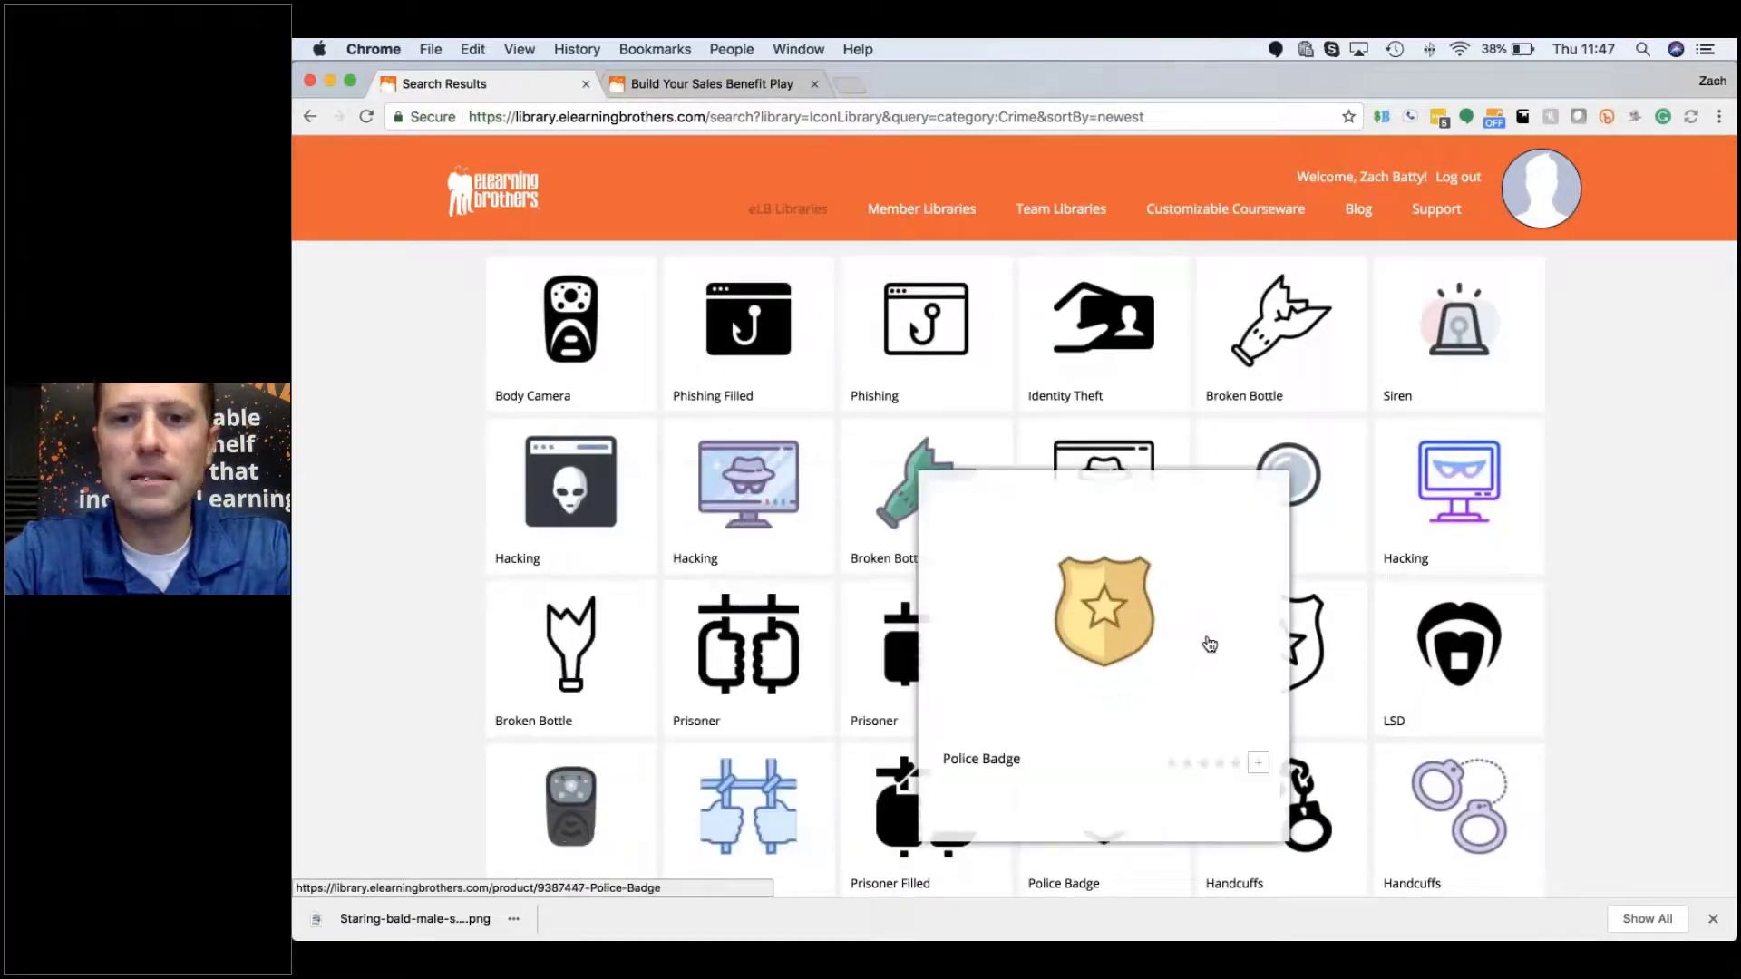
scroll(1230, 715, down, 3)
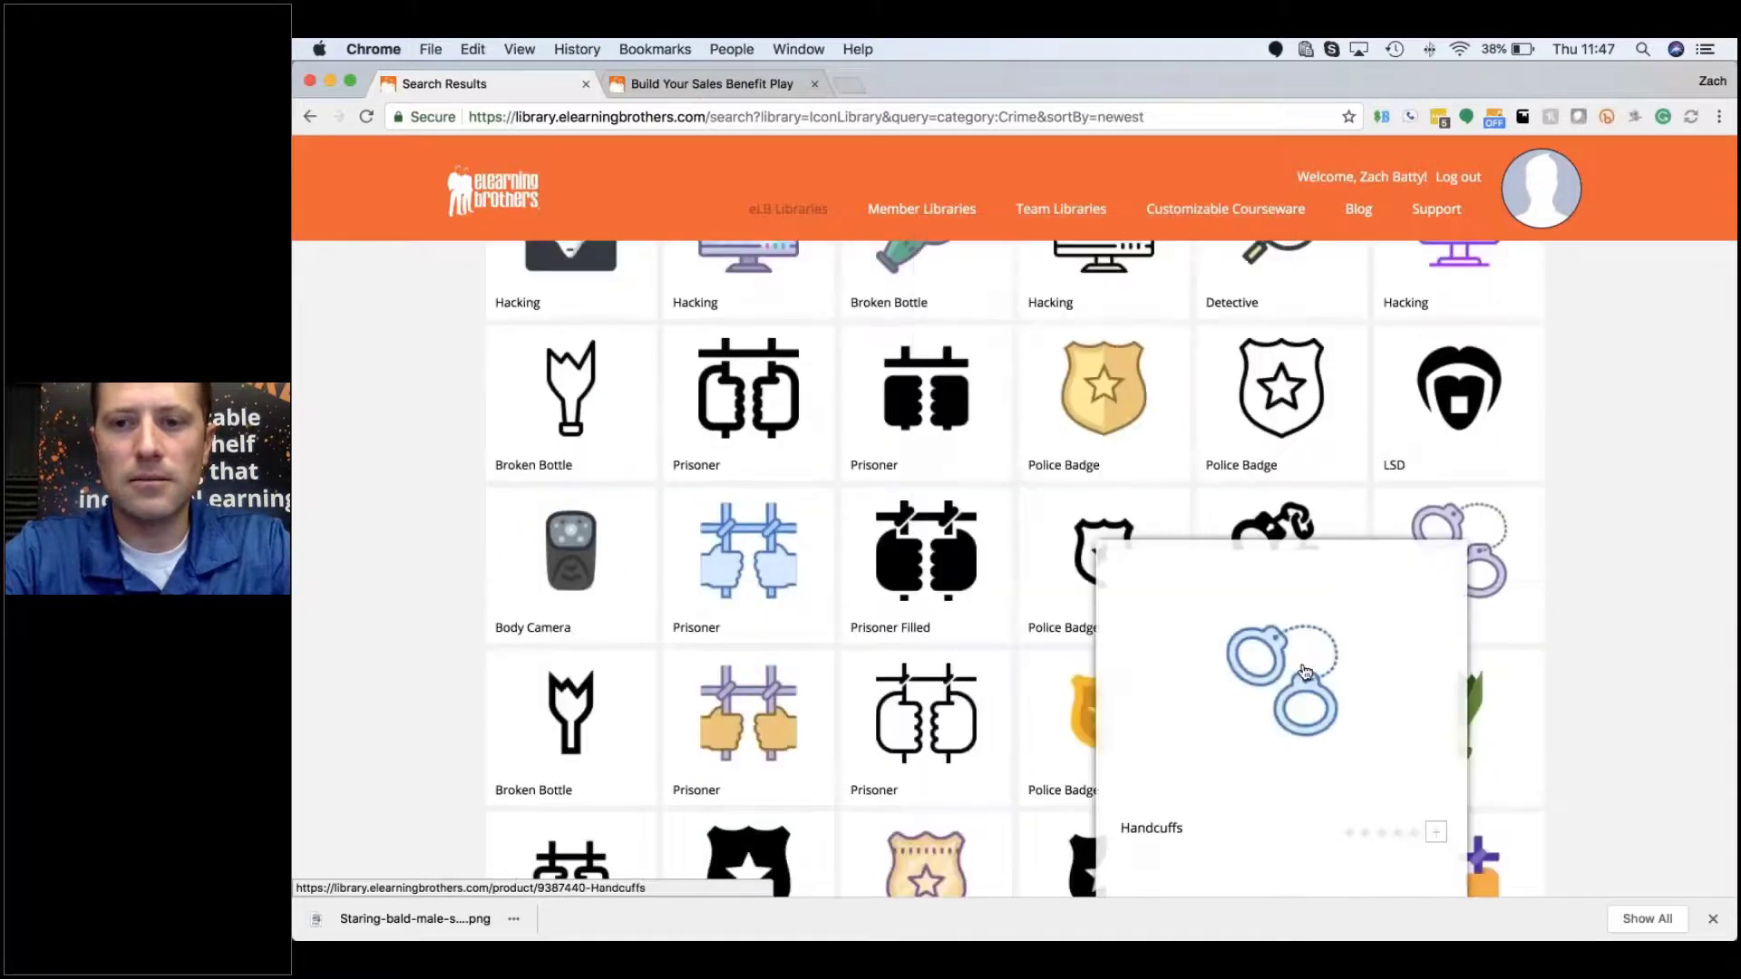
click(1304, 671)
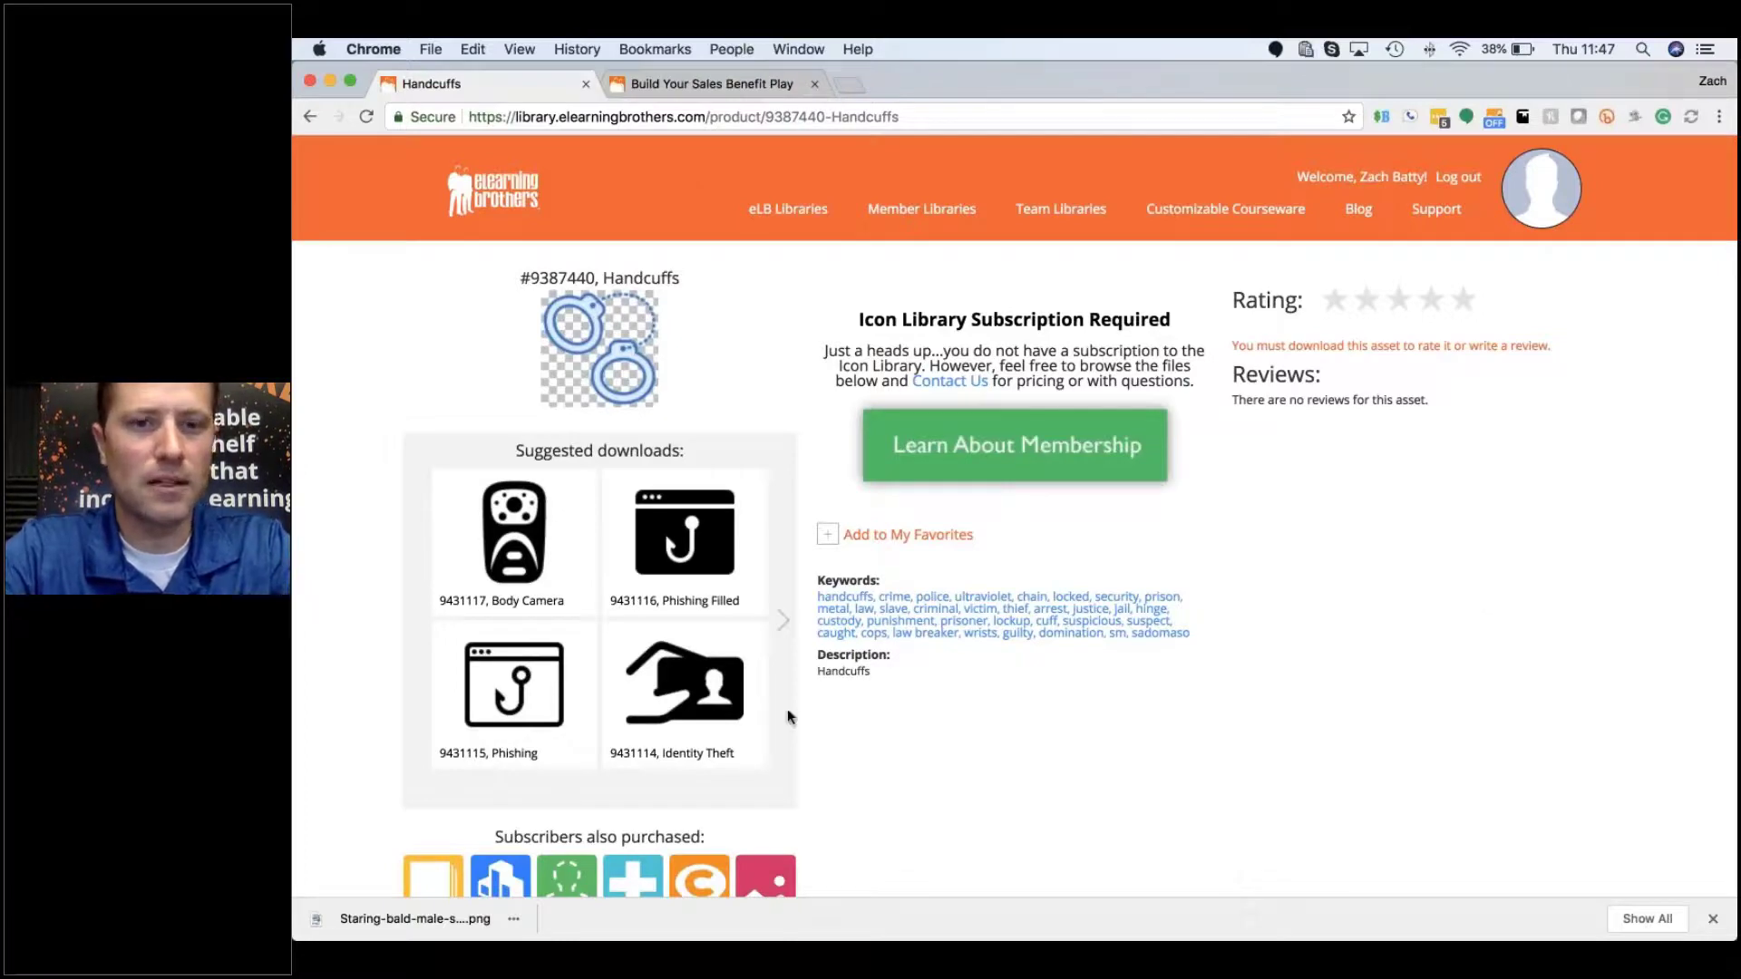
Step: Switch to The Training Arcade from the eLB Libraries menu
mouse_move(788, 208)
mouse_move(832, 413)
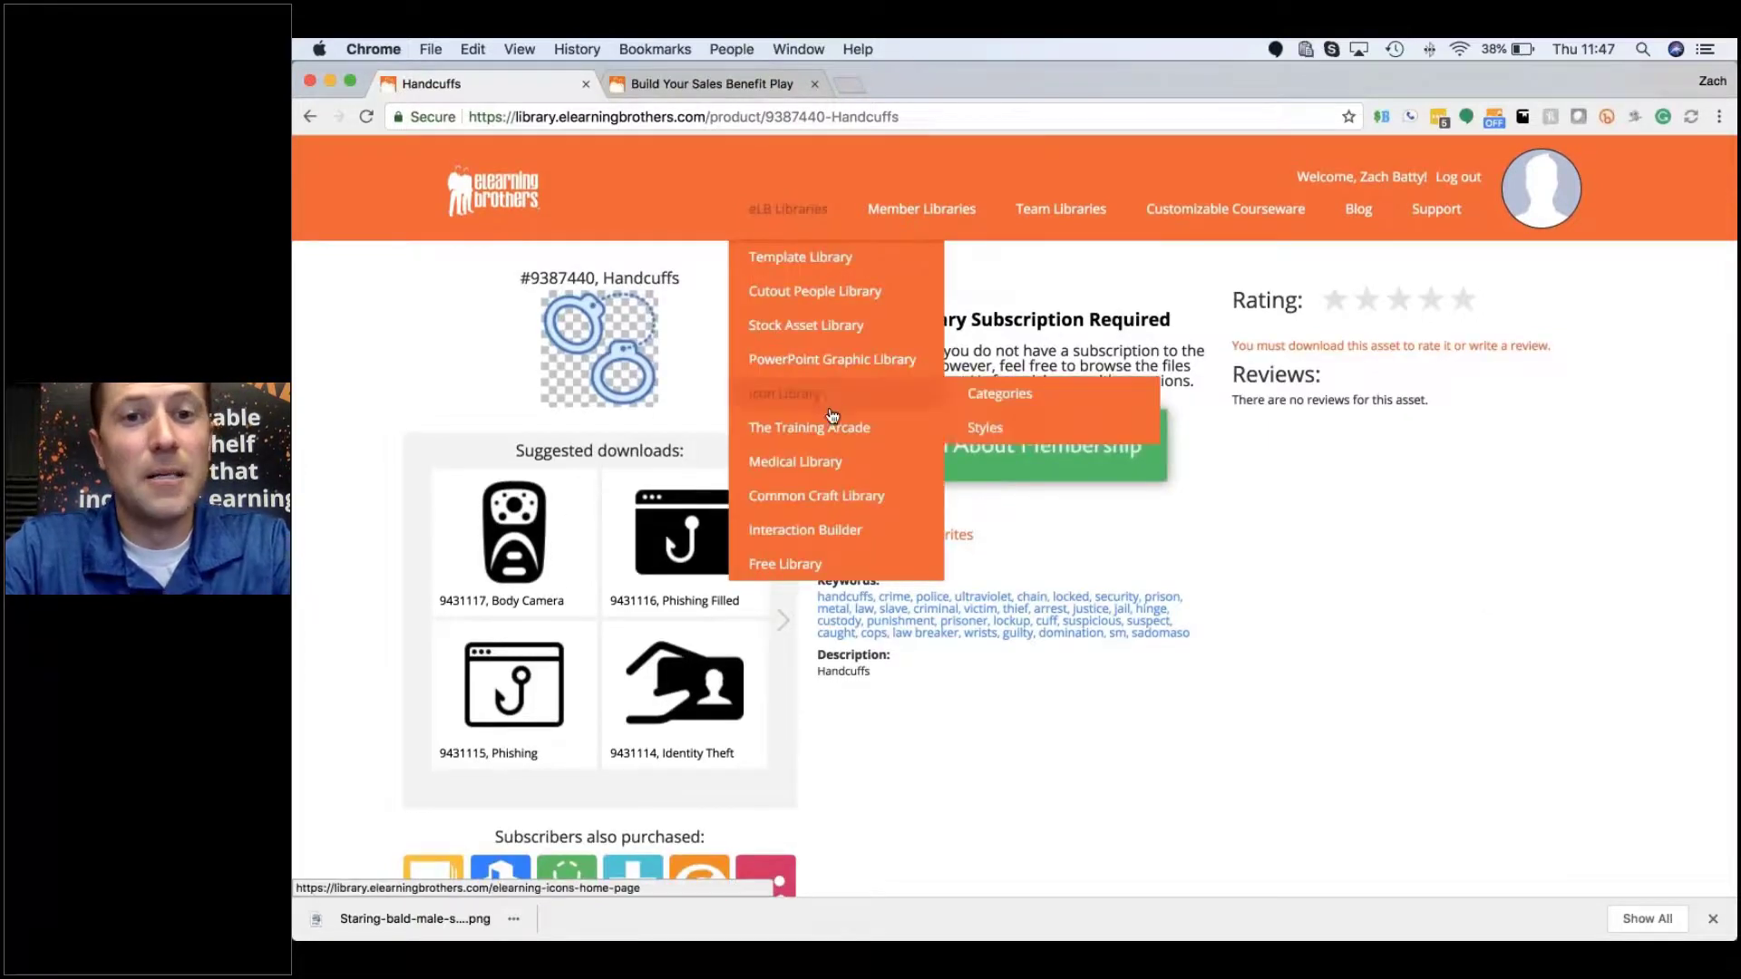
click(835, 430)
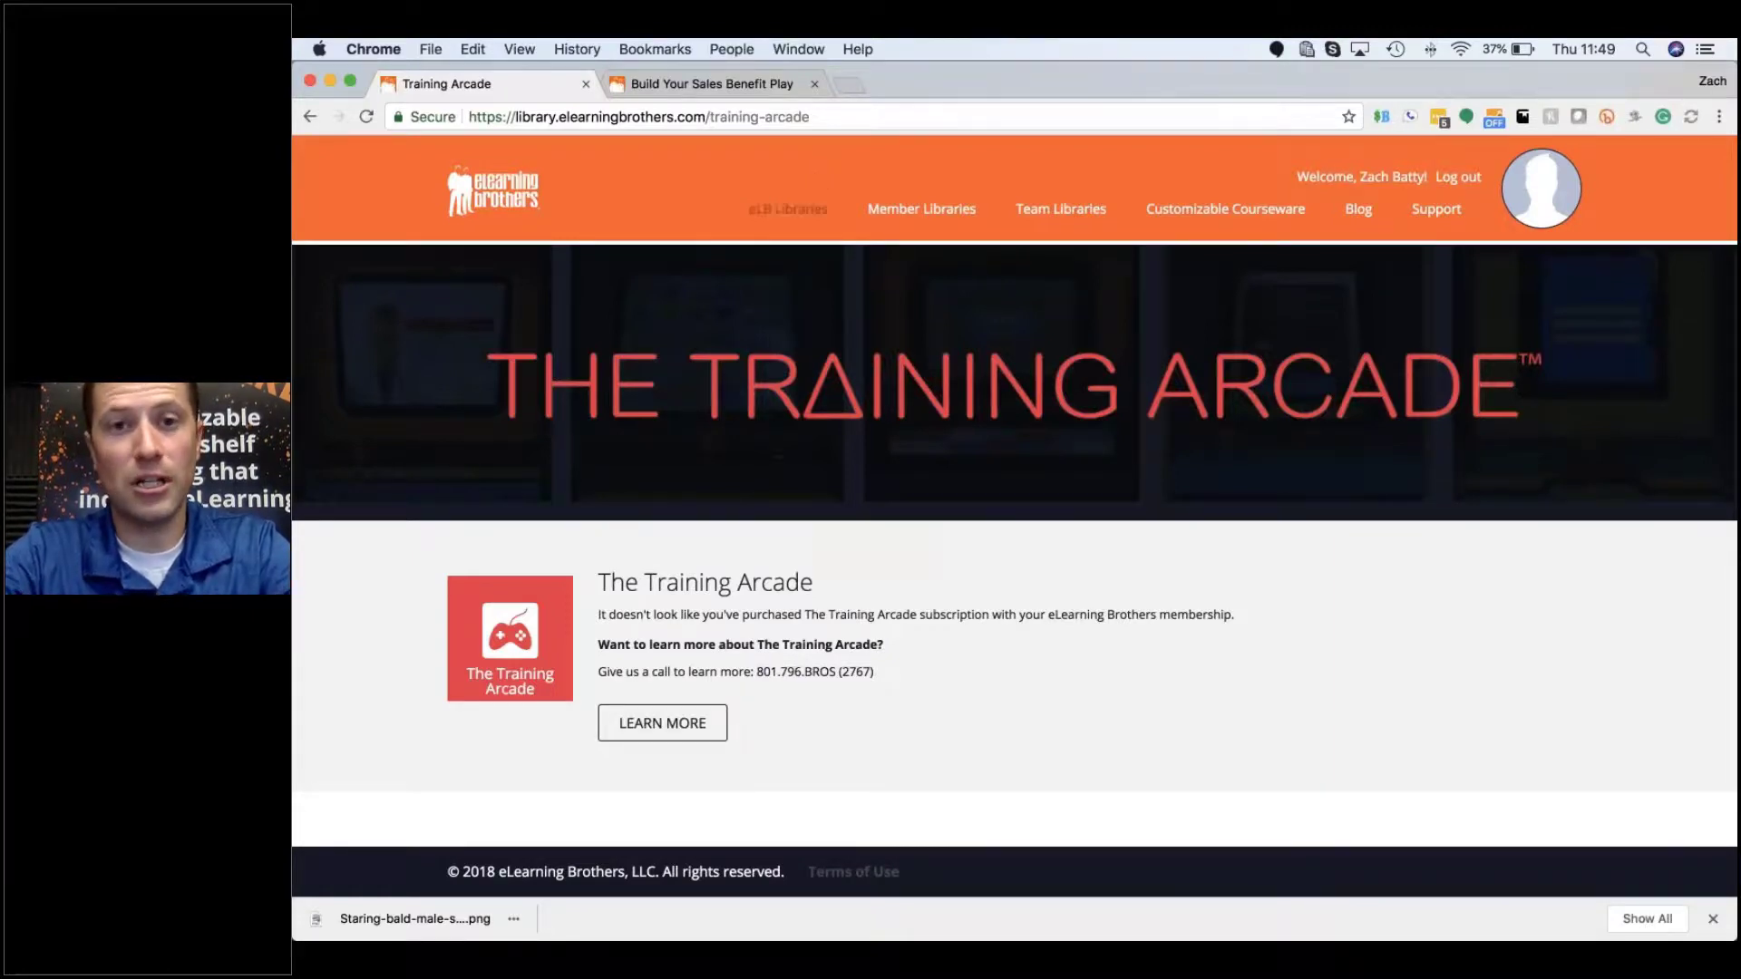
Step: Bring up the eLB Libraries menu at its Medical Library entry
mouse_move(810, 216)
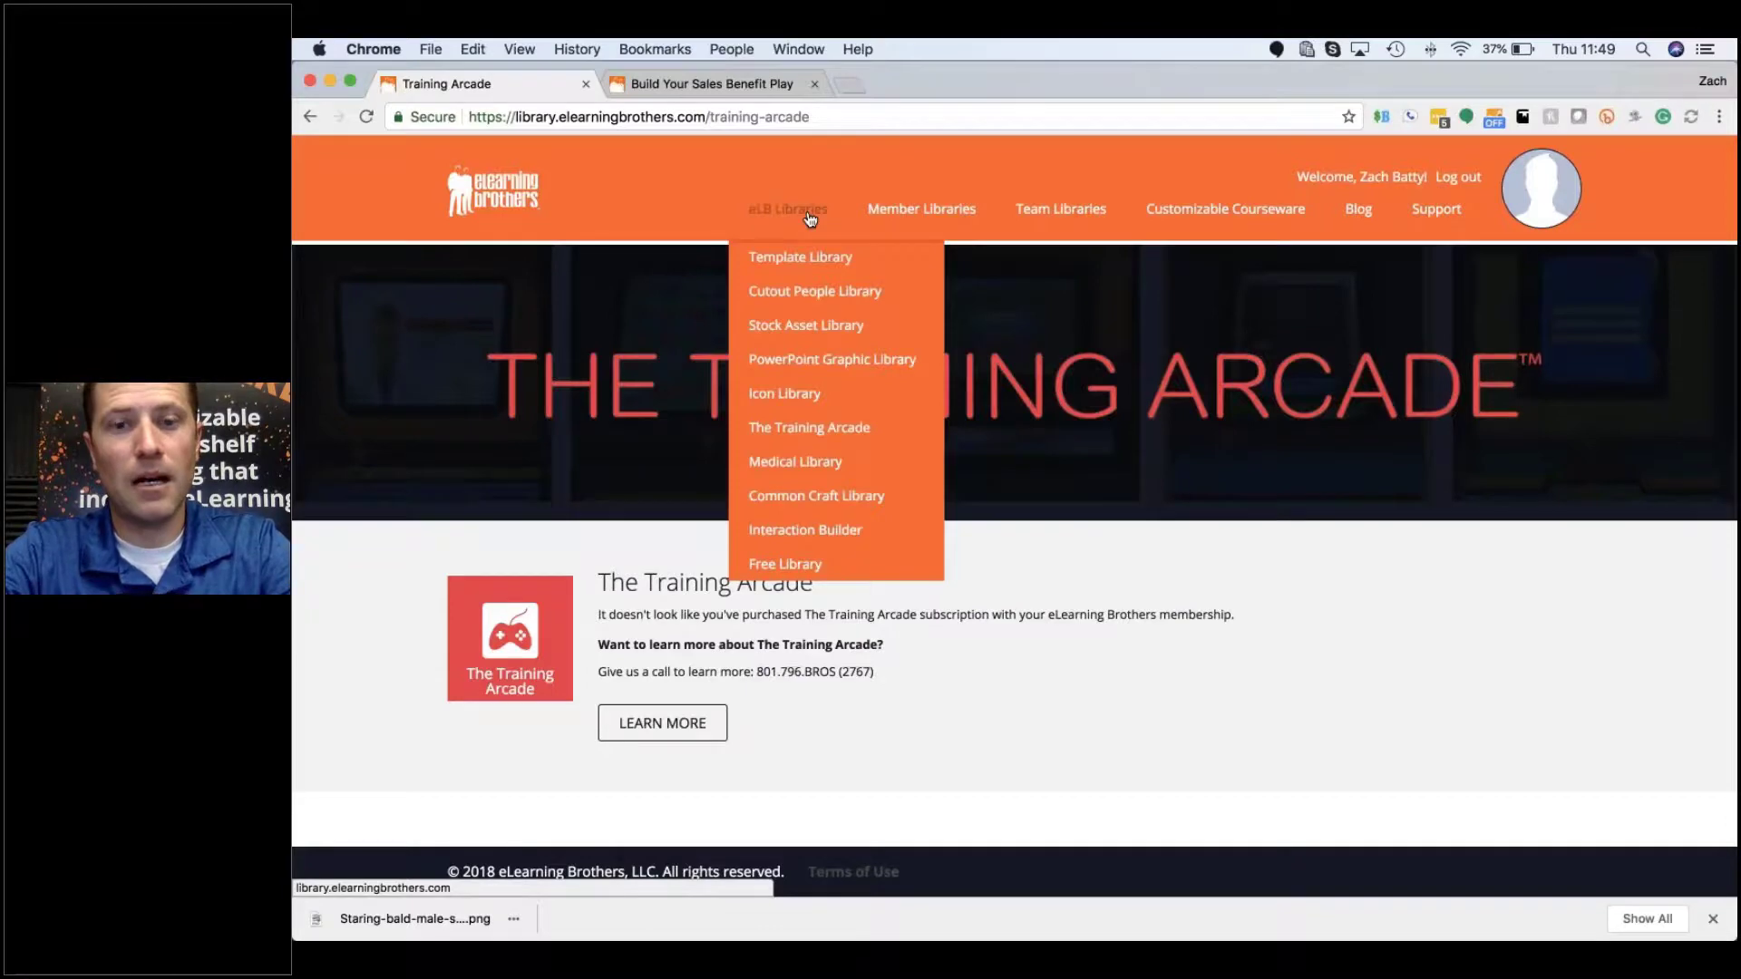
mouse_move(798, 464)
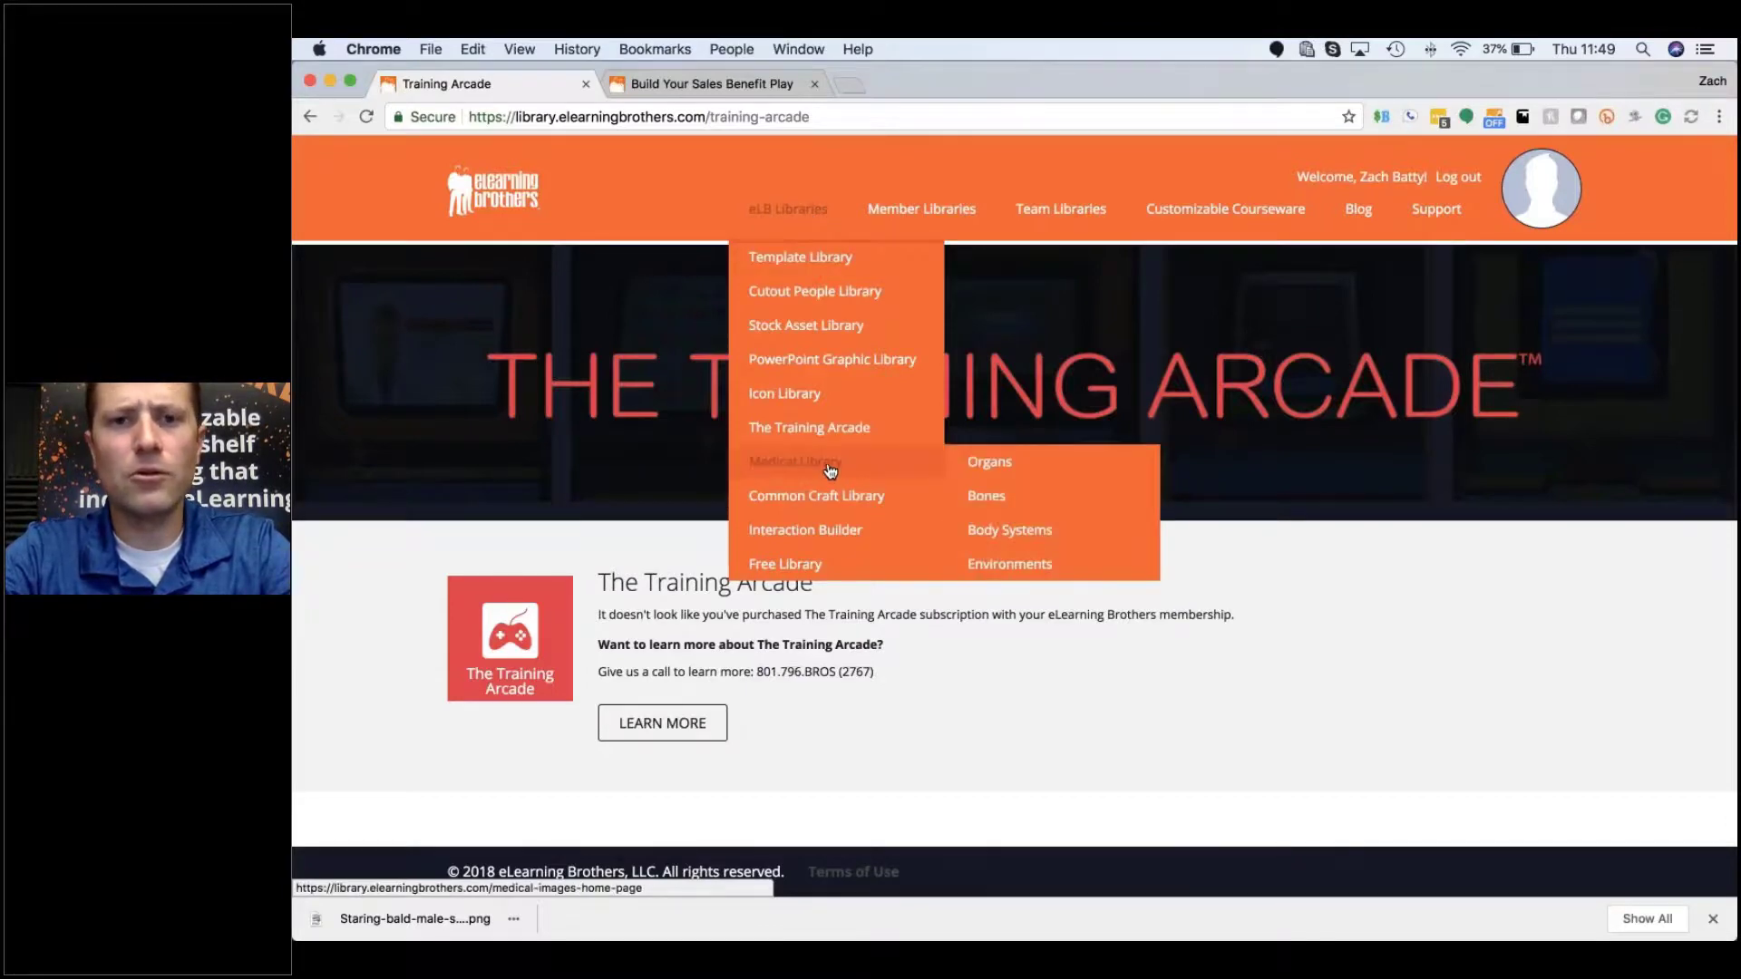
Step: Open the Medical Images Library and choose Lungs under Organs, giving 2 results
click(831, 470)
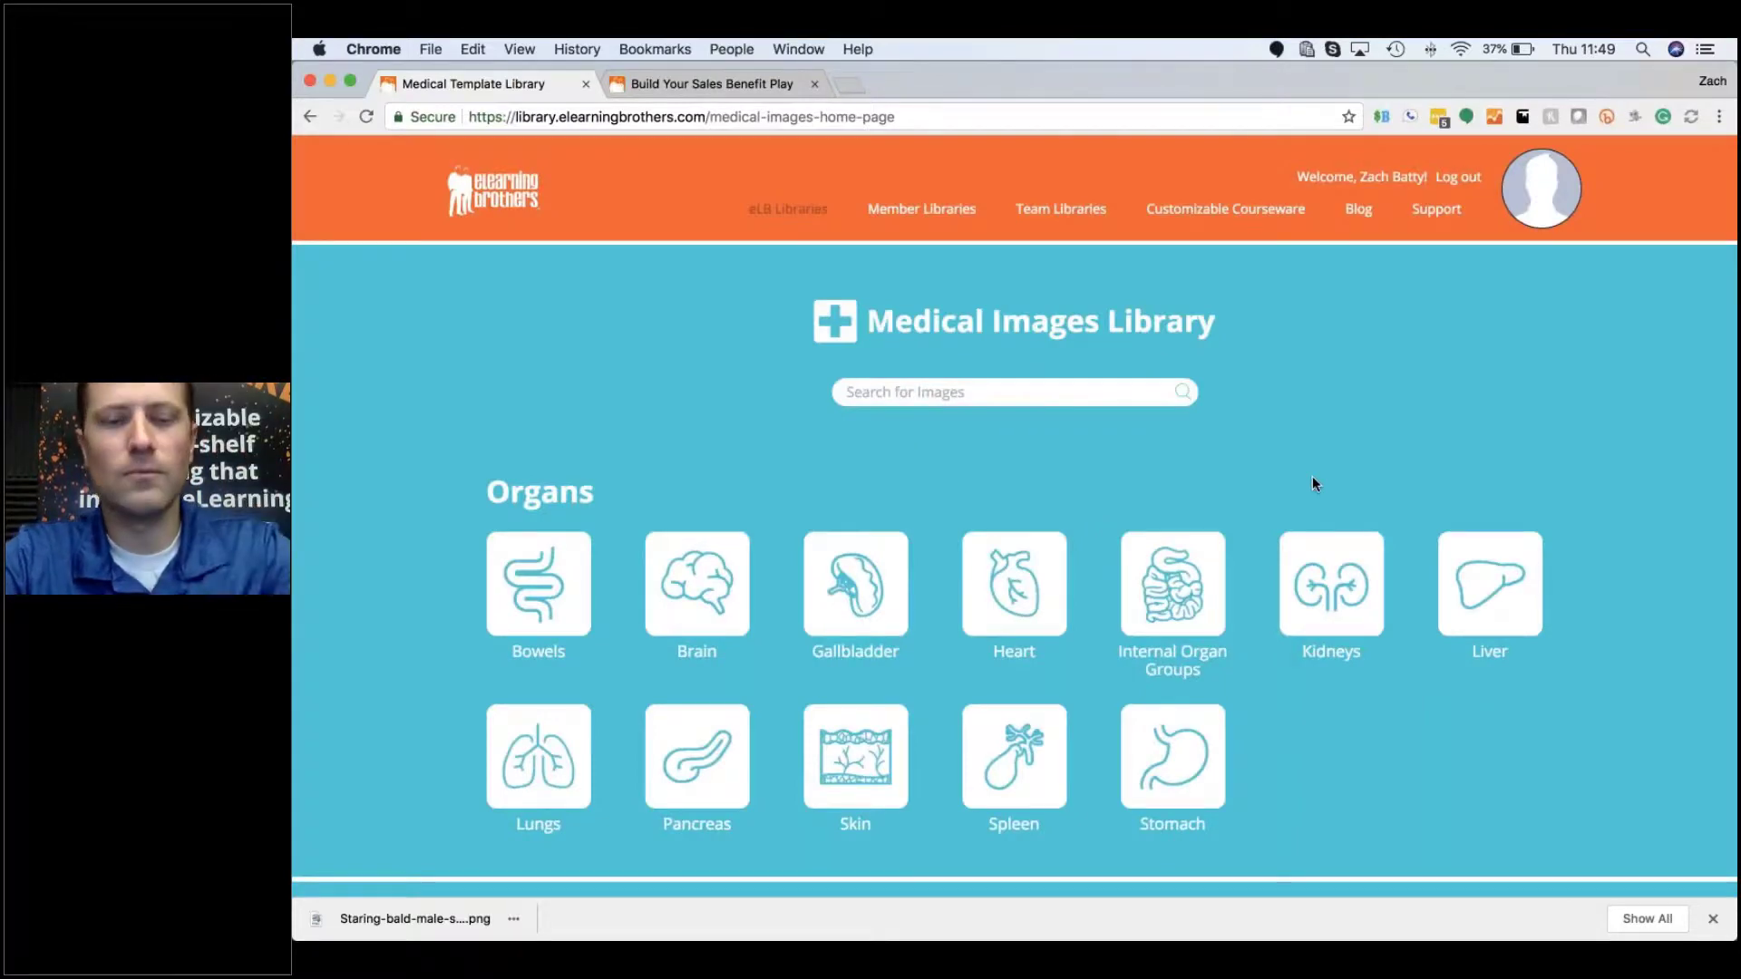
scroll(1313, 478, down, 1)
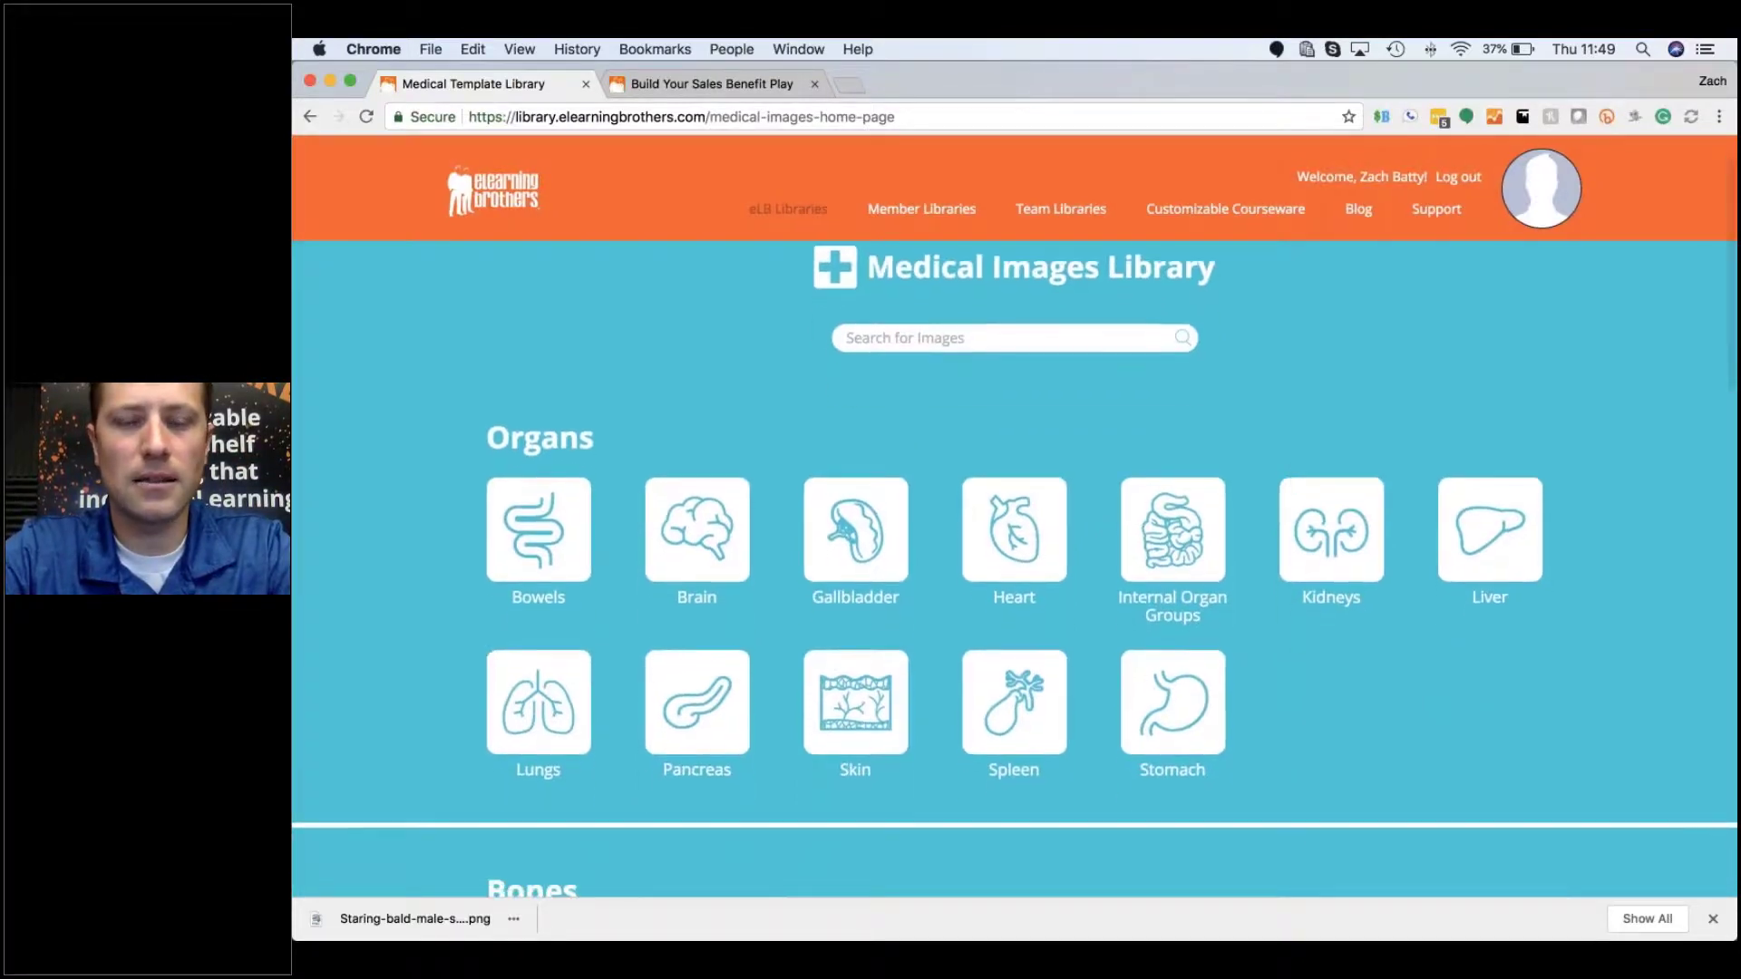
scroll(1294, 482, down, 2)
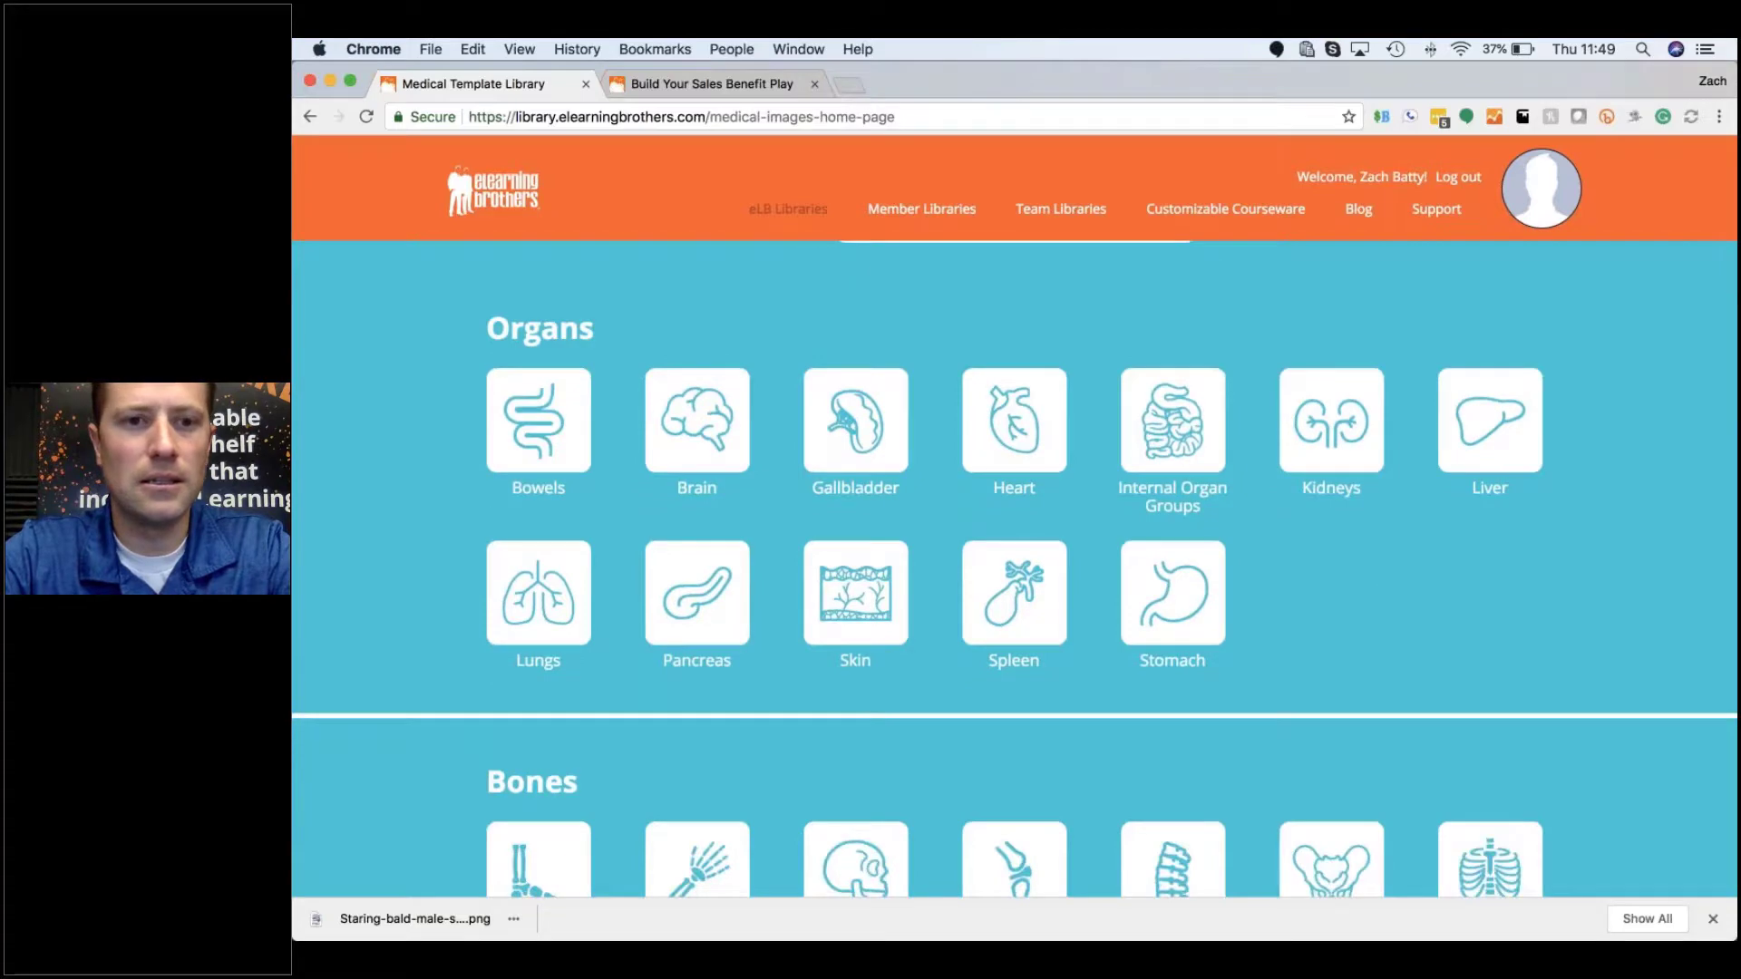
scroll(919, 736, up, 1)
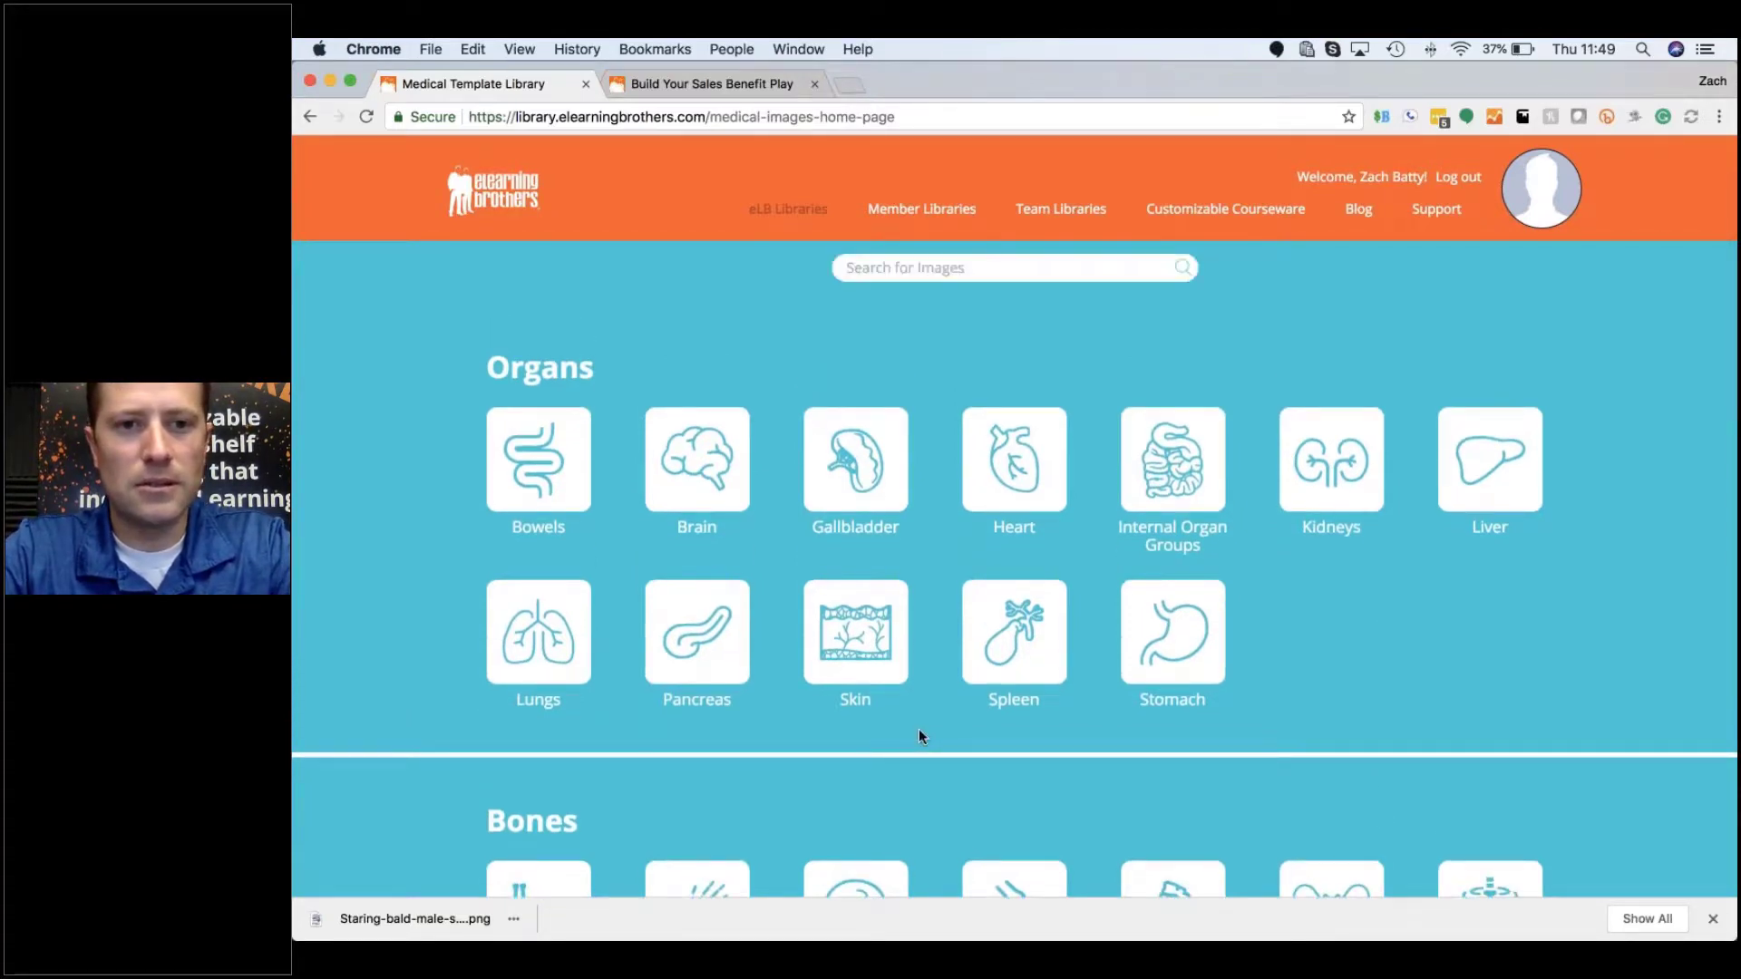
click(553, 643)
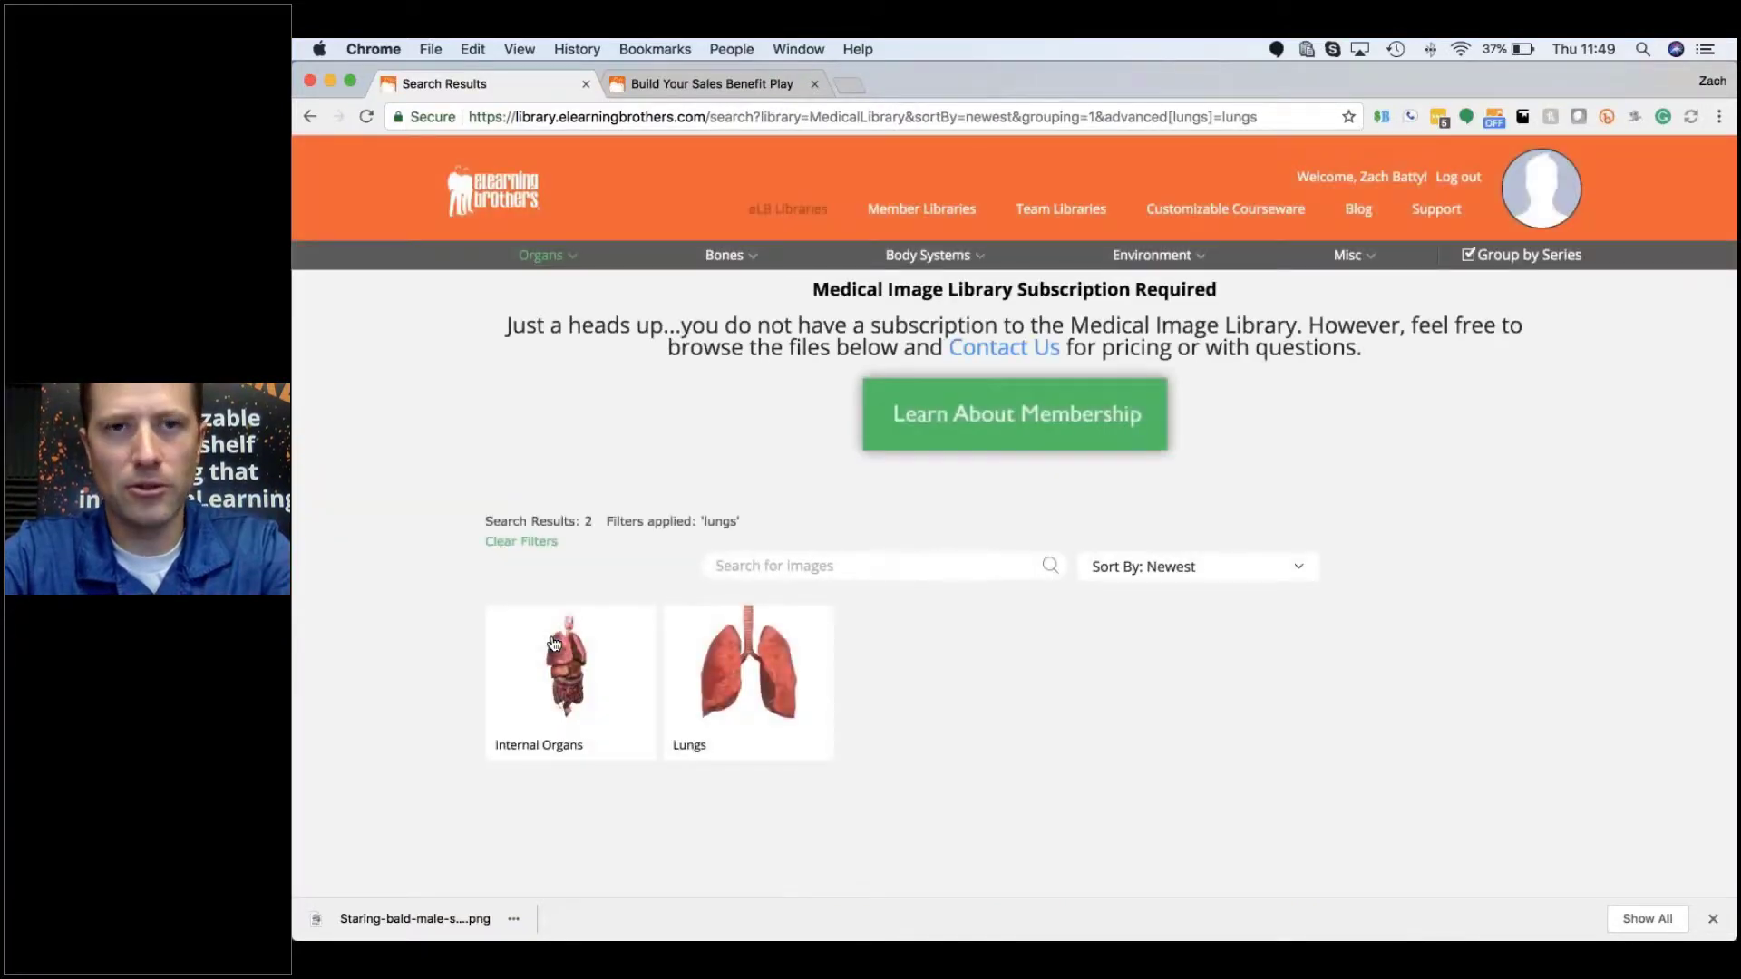
Step: Open the full Lungs image series from its preview card
mouse_move(555, 645)
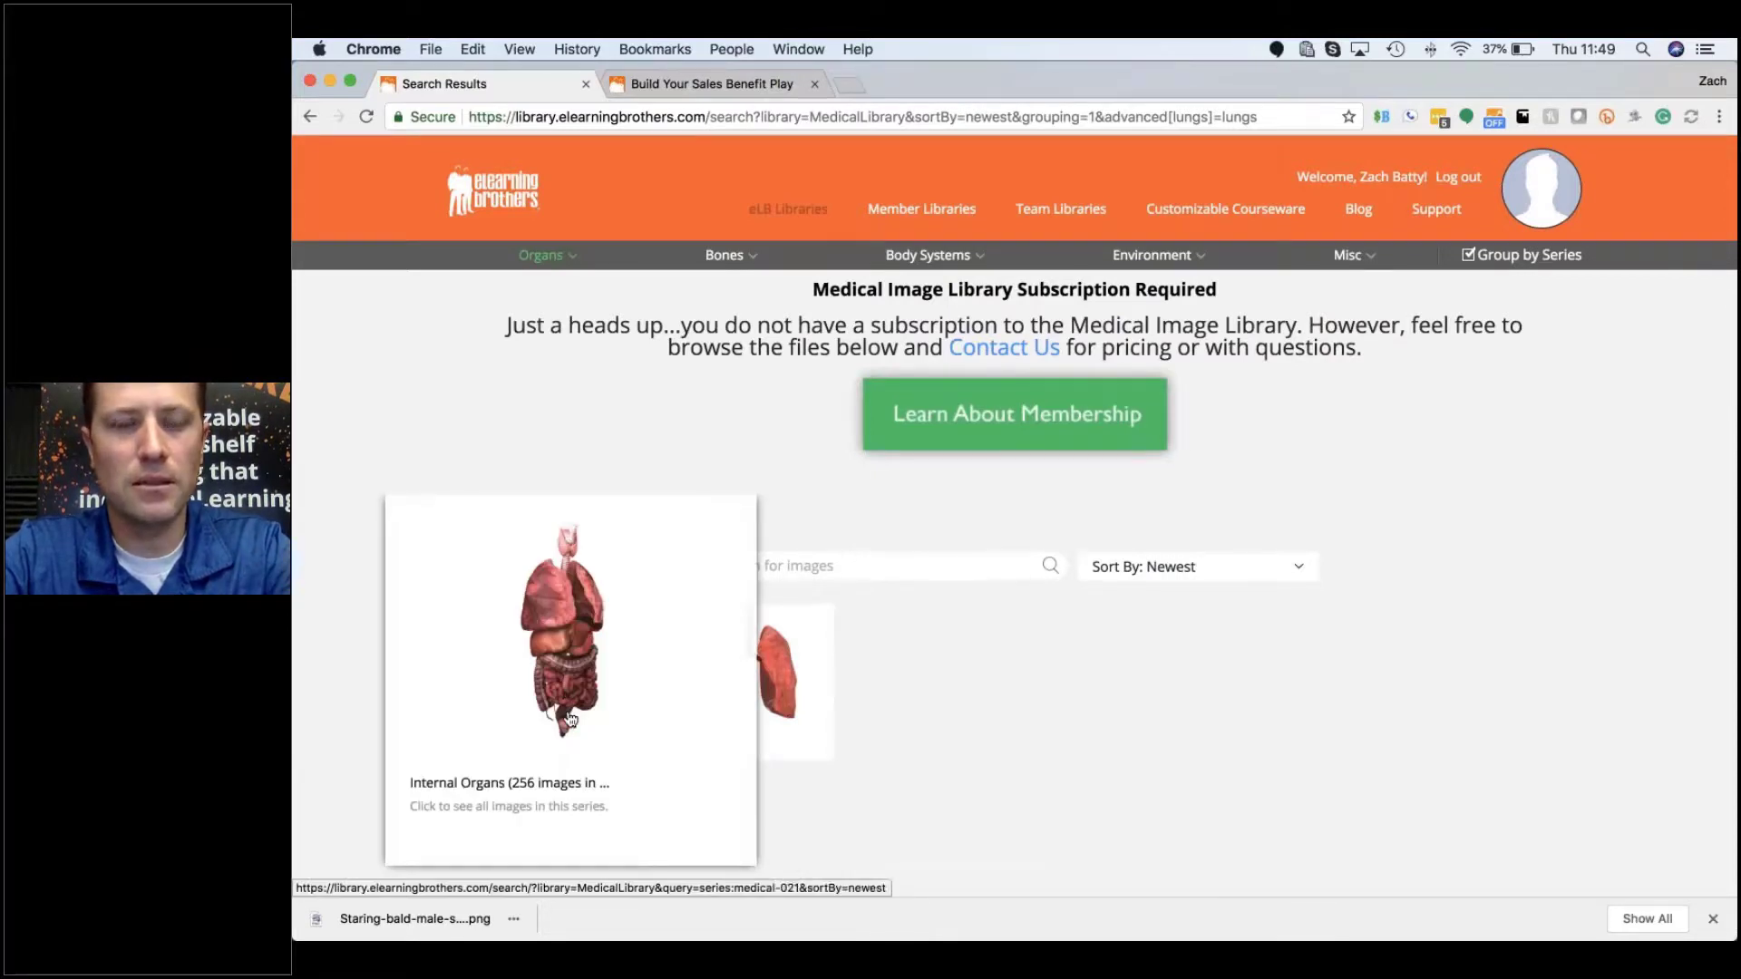
mouse_move(775, 671)
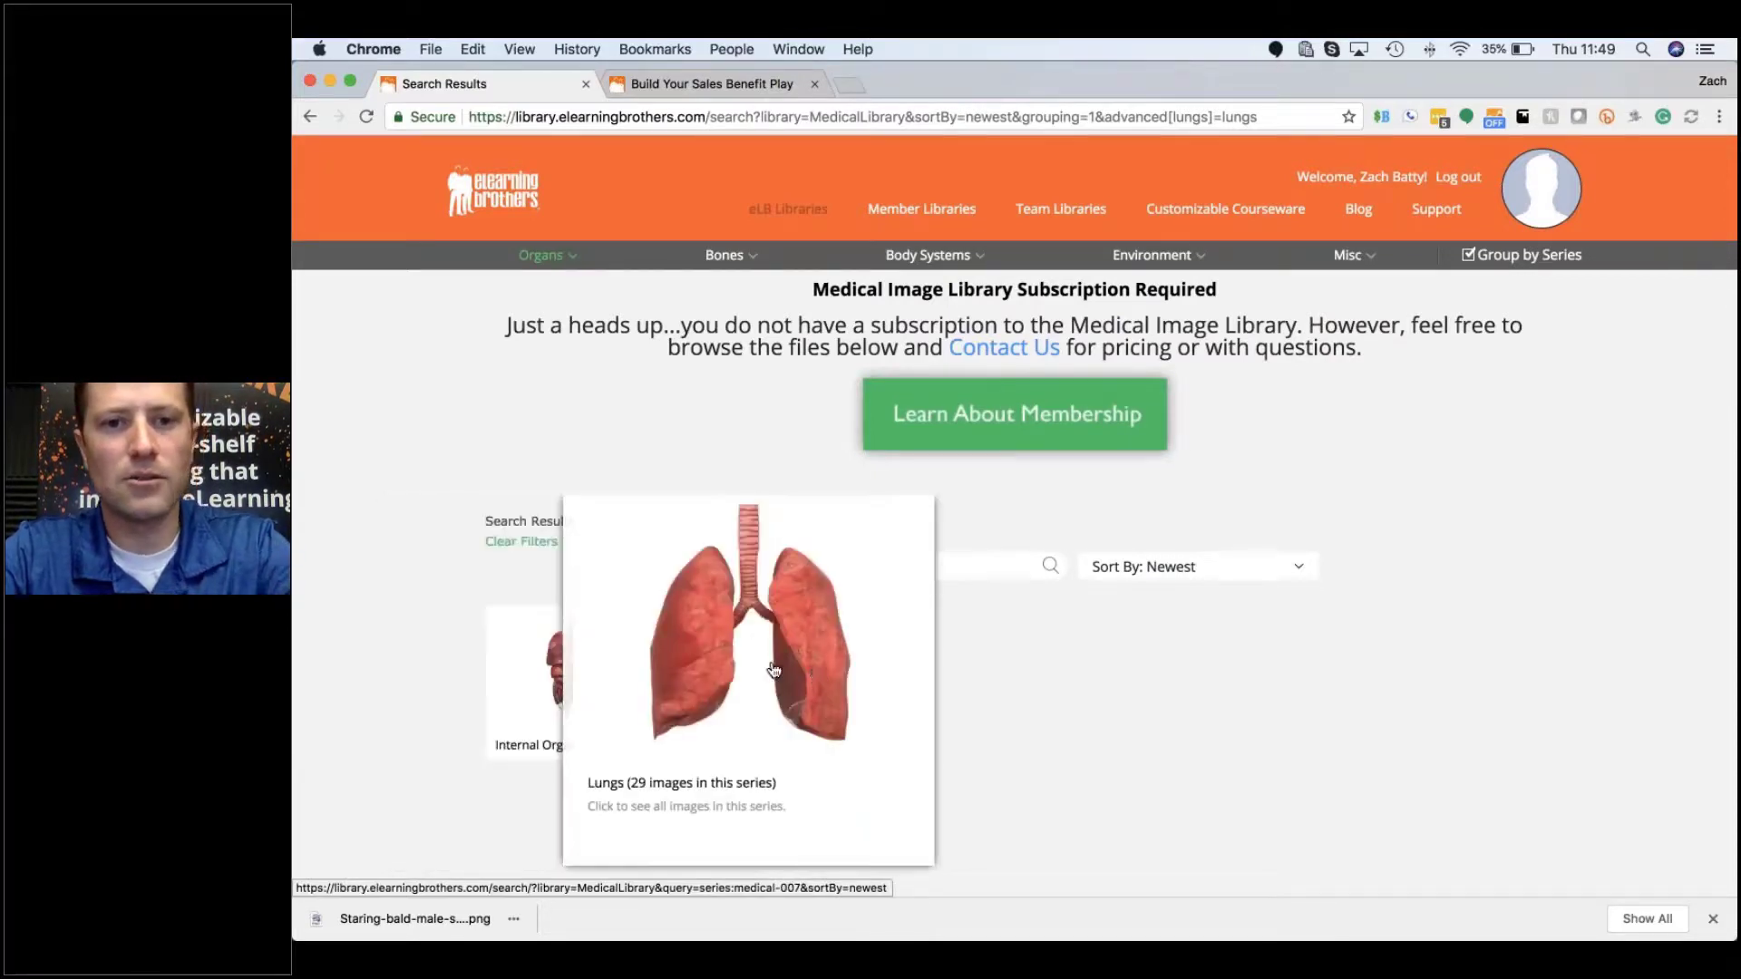
click(776, 671)
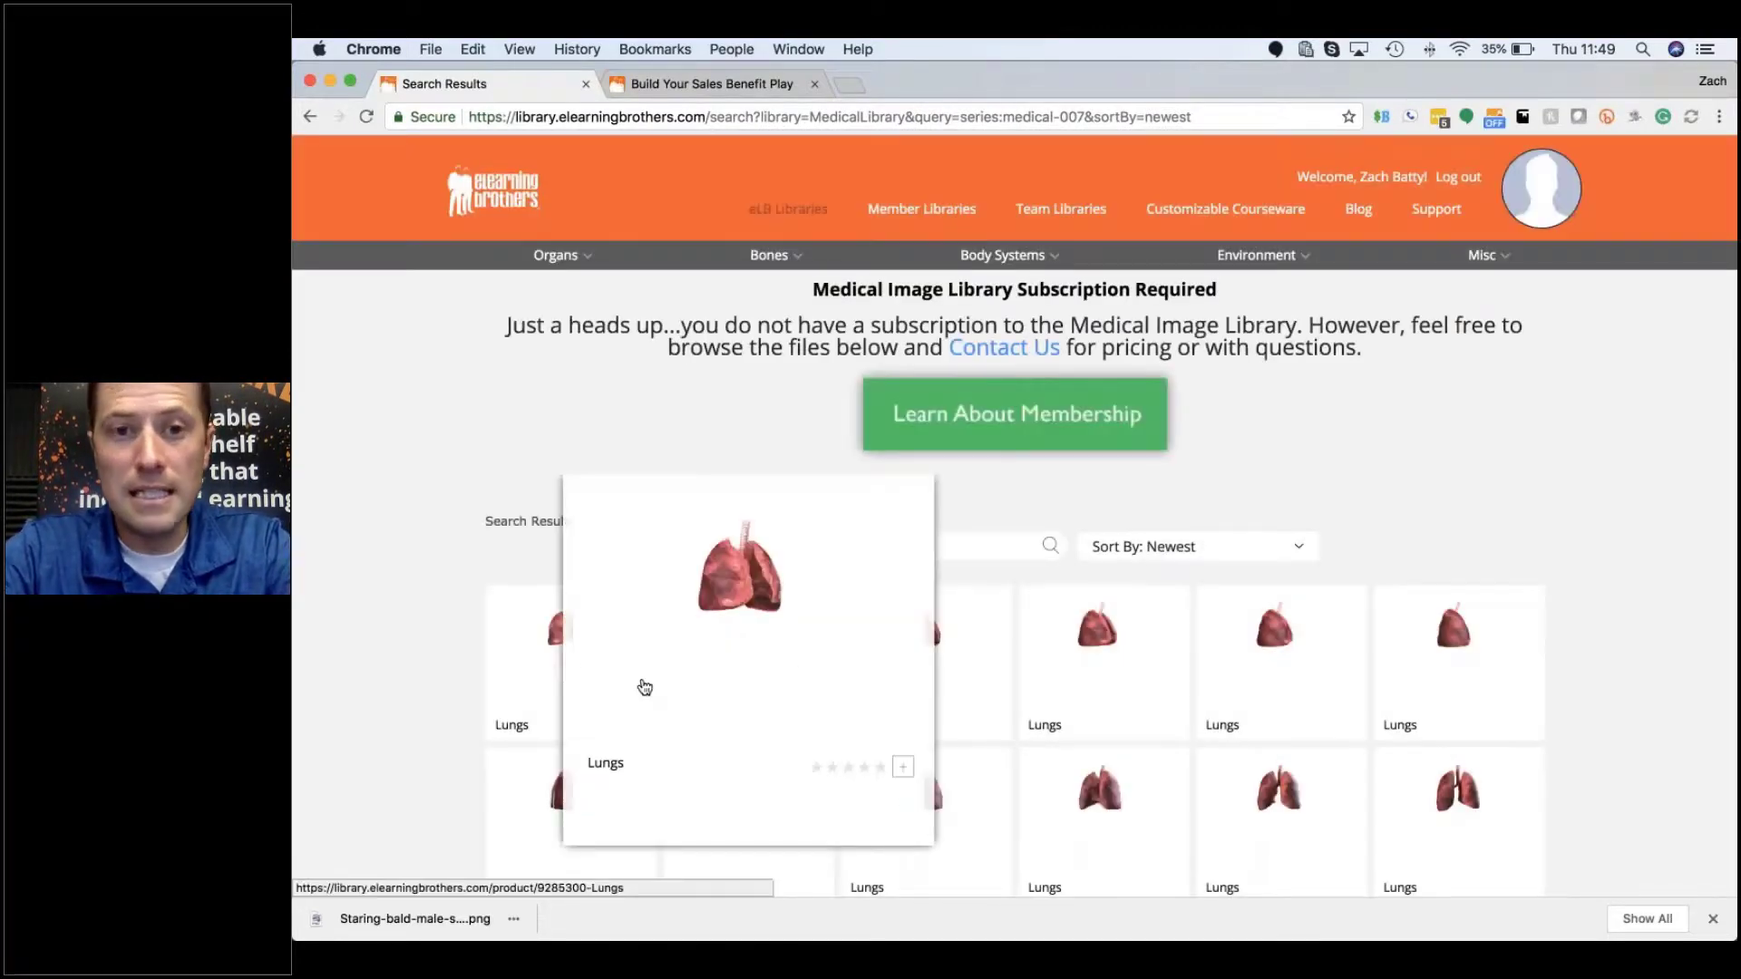
Step: Scroll through the 29 Lungs images in the series:medical-007 results
mouse_move(563, 670)
scroll(563, 671, down, 3)
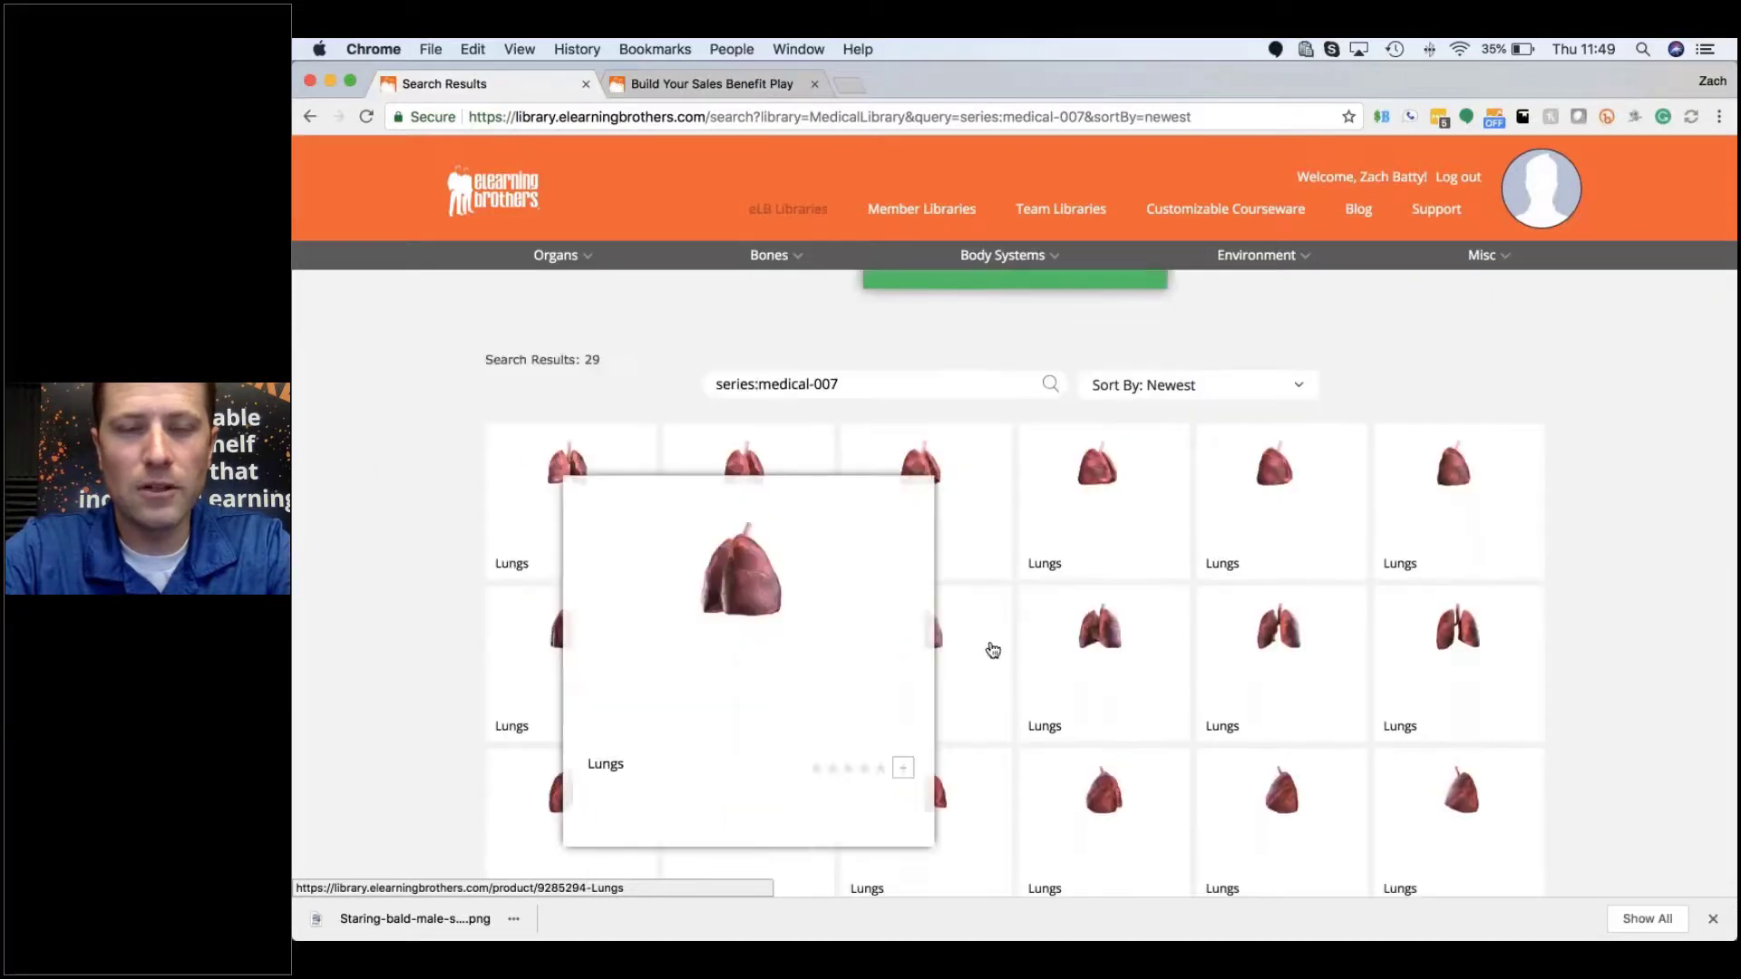
mouse_move(995, 650)
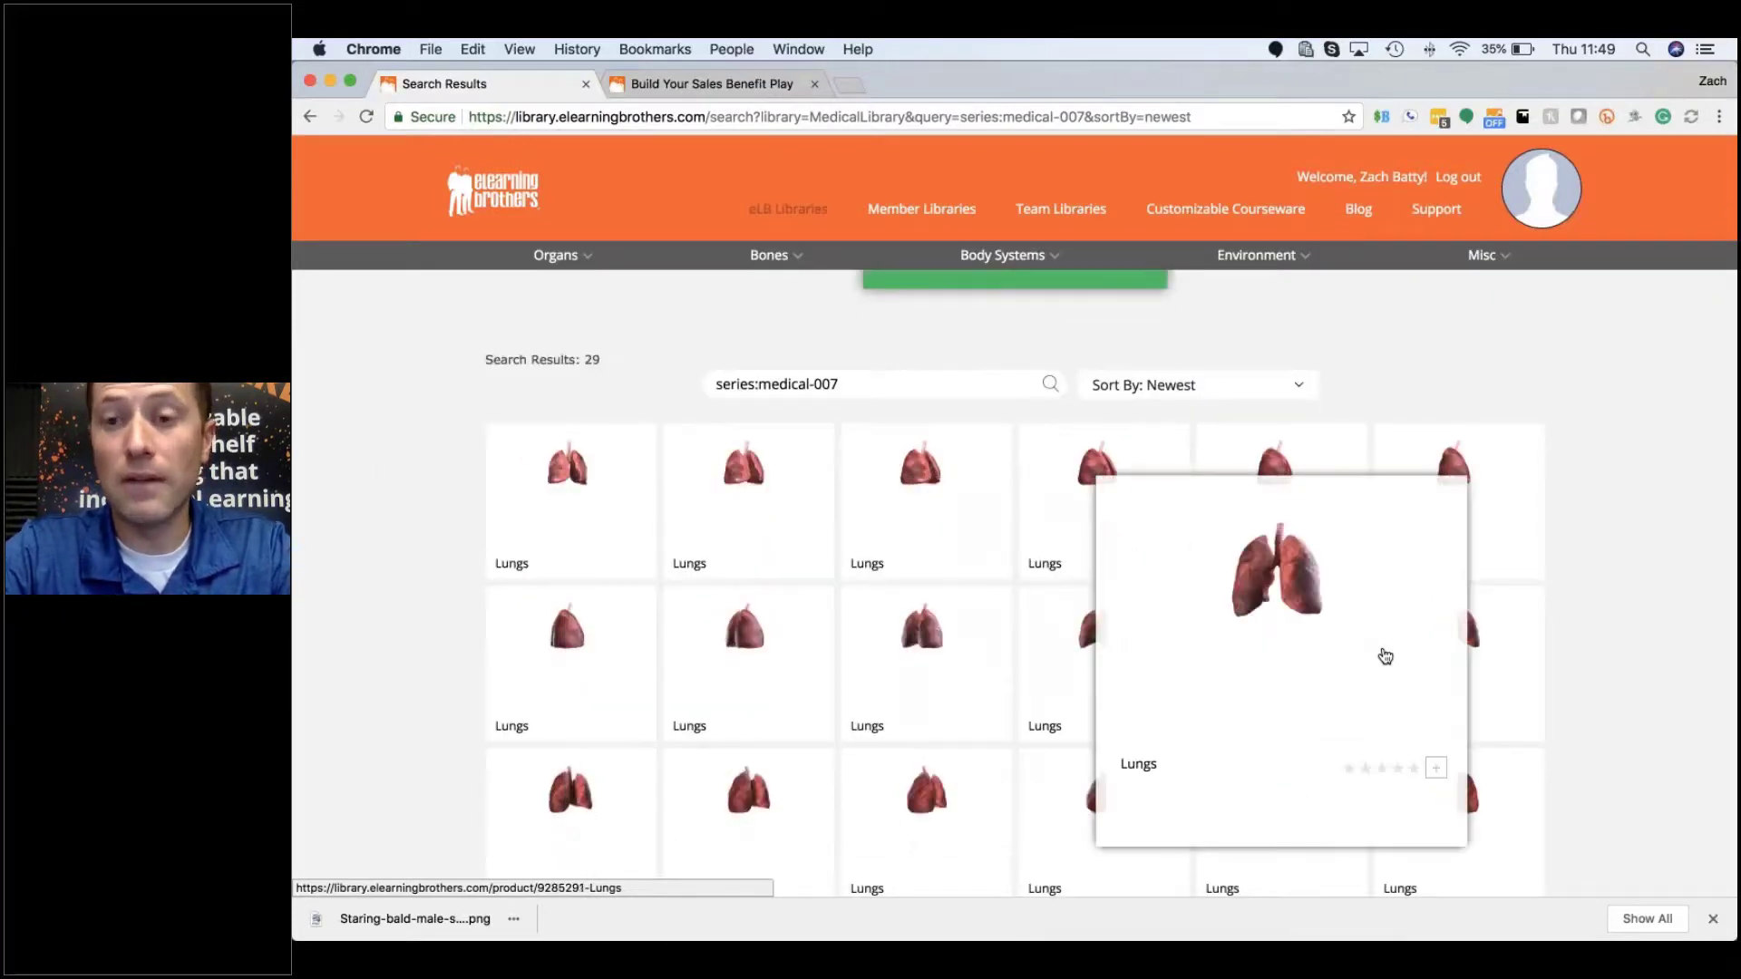
mouse_move(1477, 664)
scroll(1477, 663, down, 3)
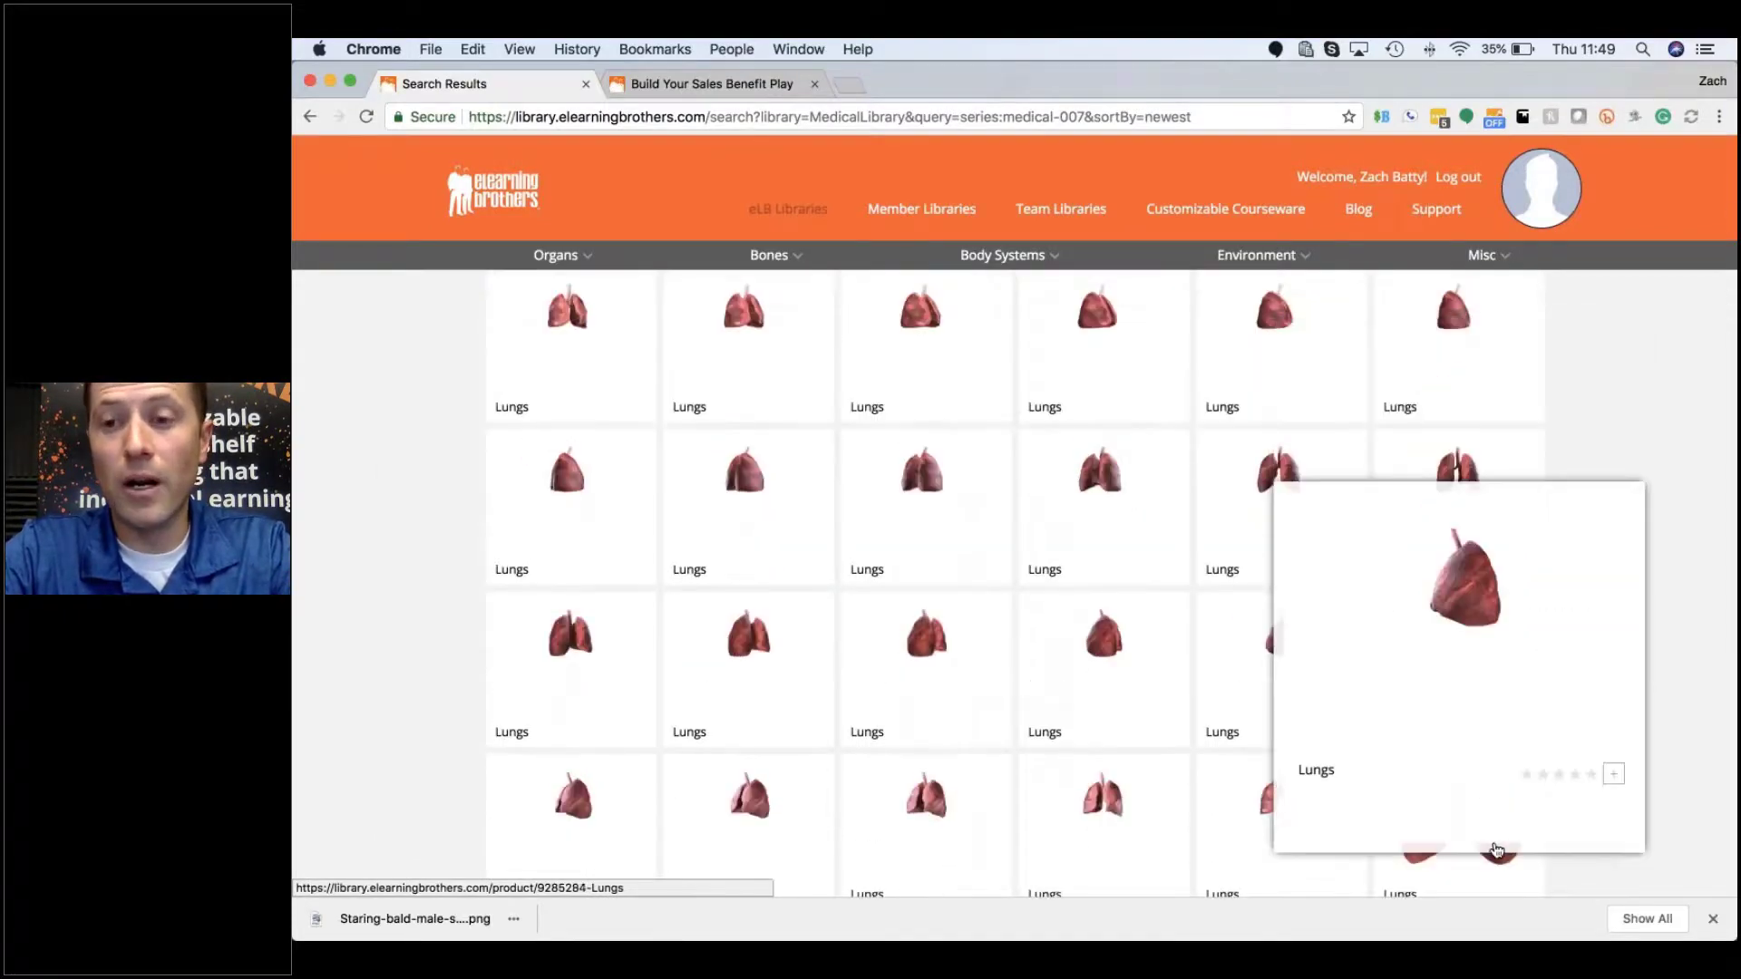
mouse_move(1231, 851)
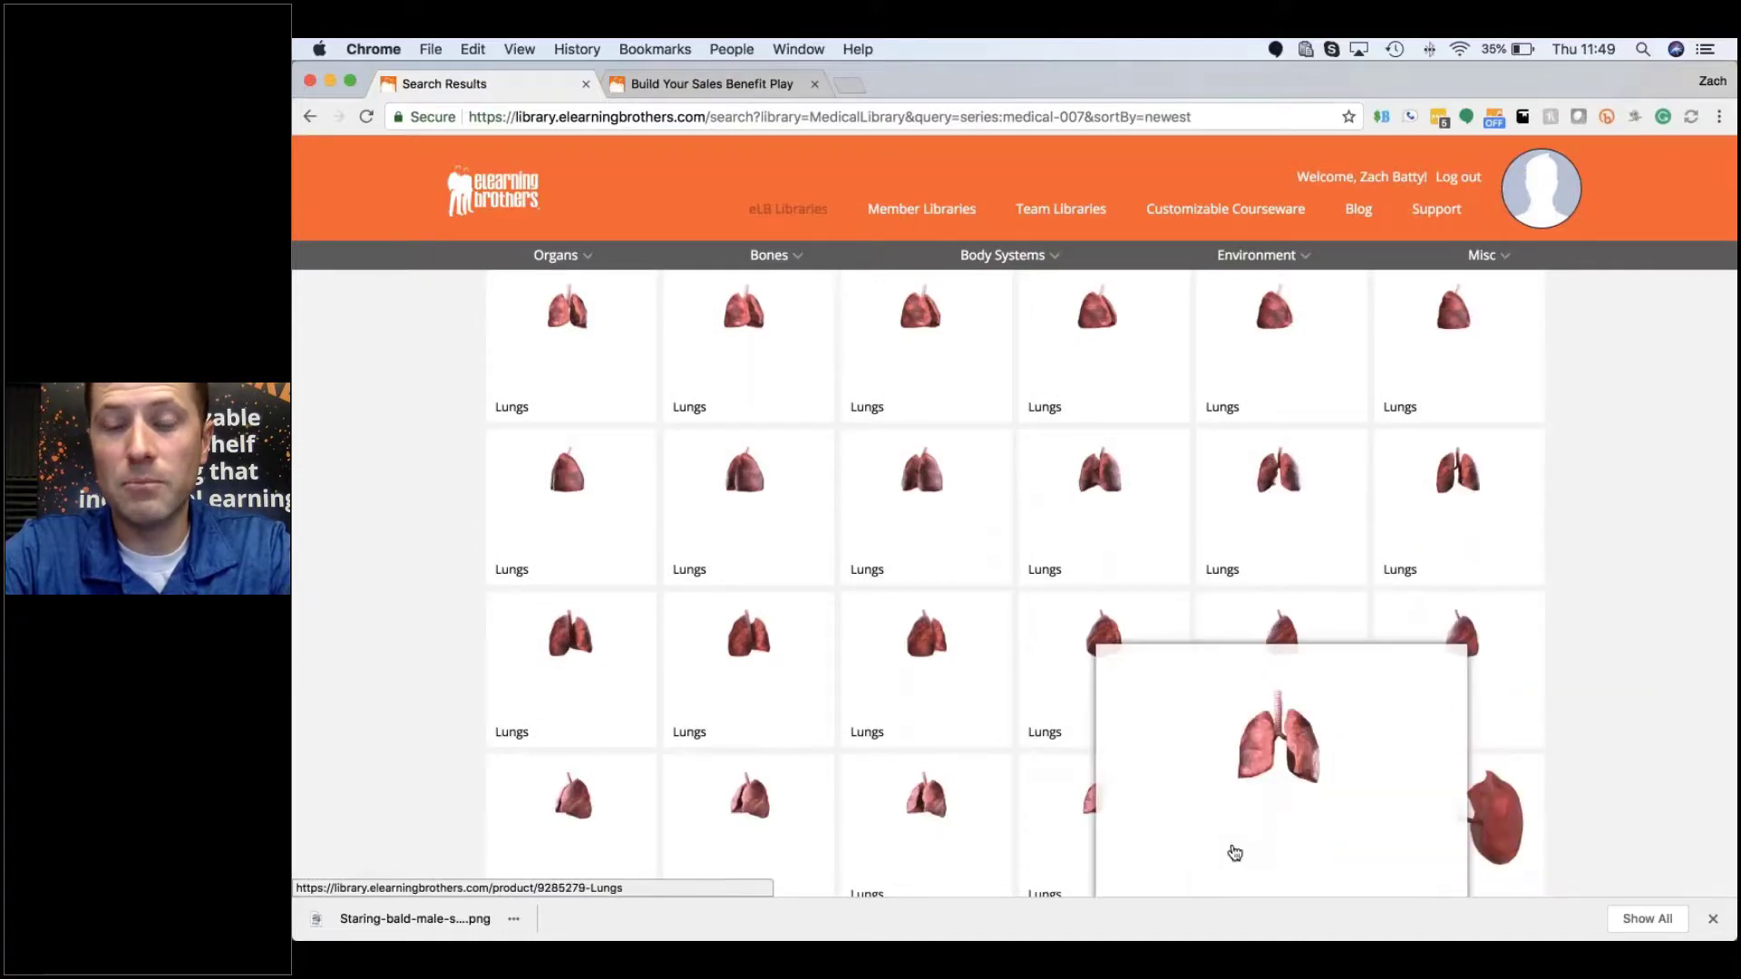
mouse_move(1088, 823)
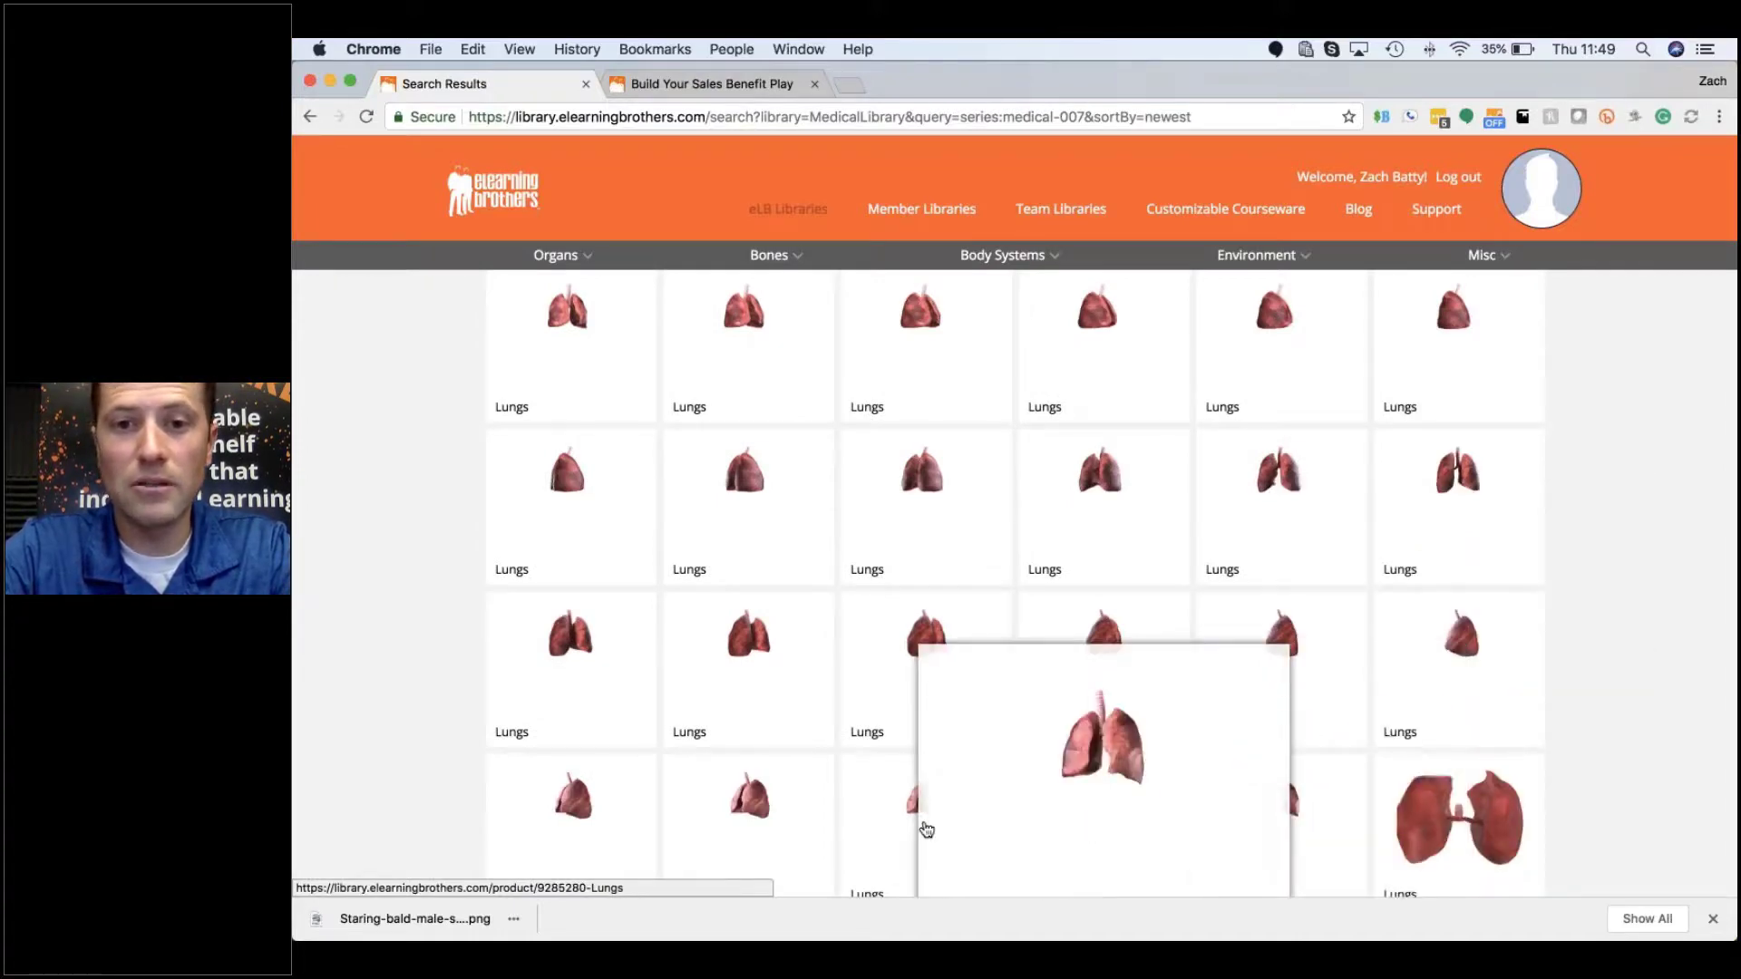
scroll(571, 517, up, 1)
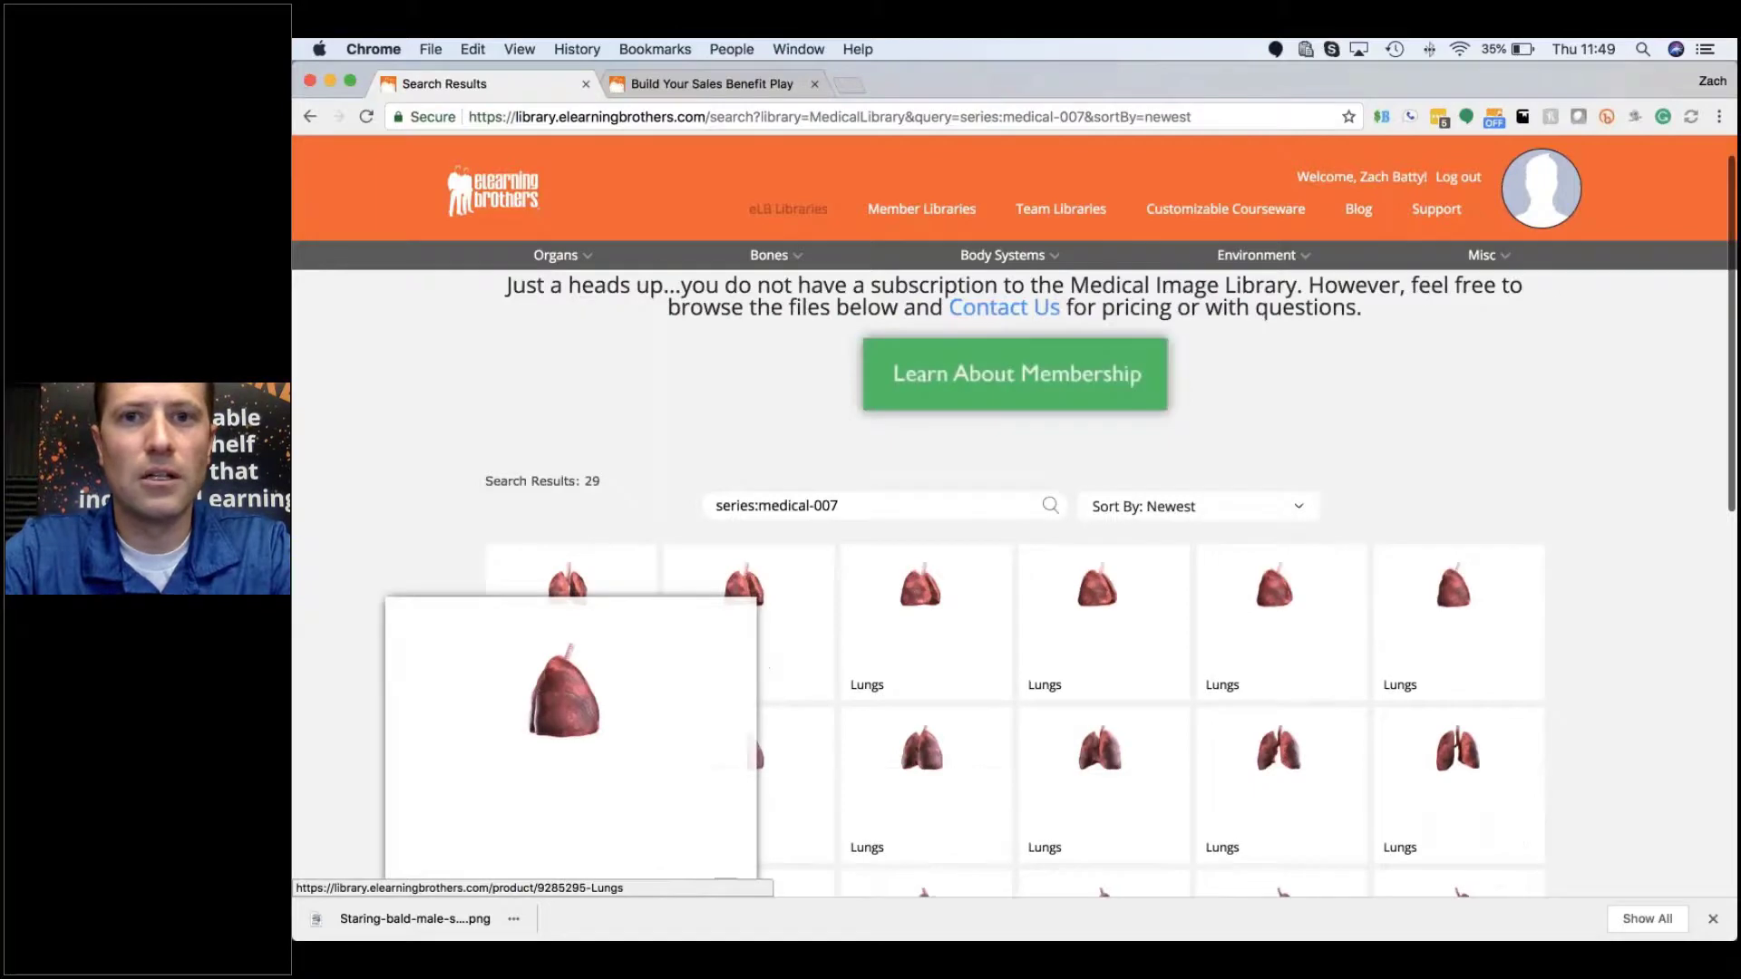
mouse_move(1024, 253)
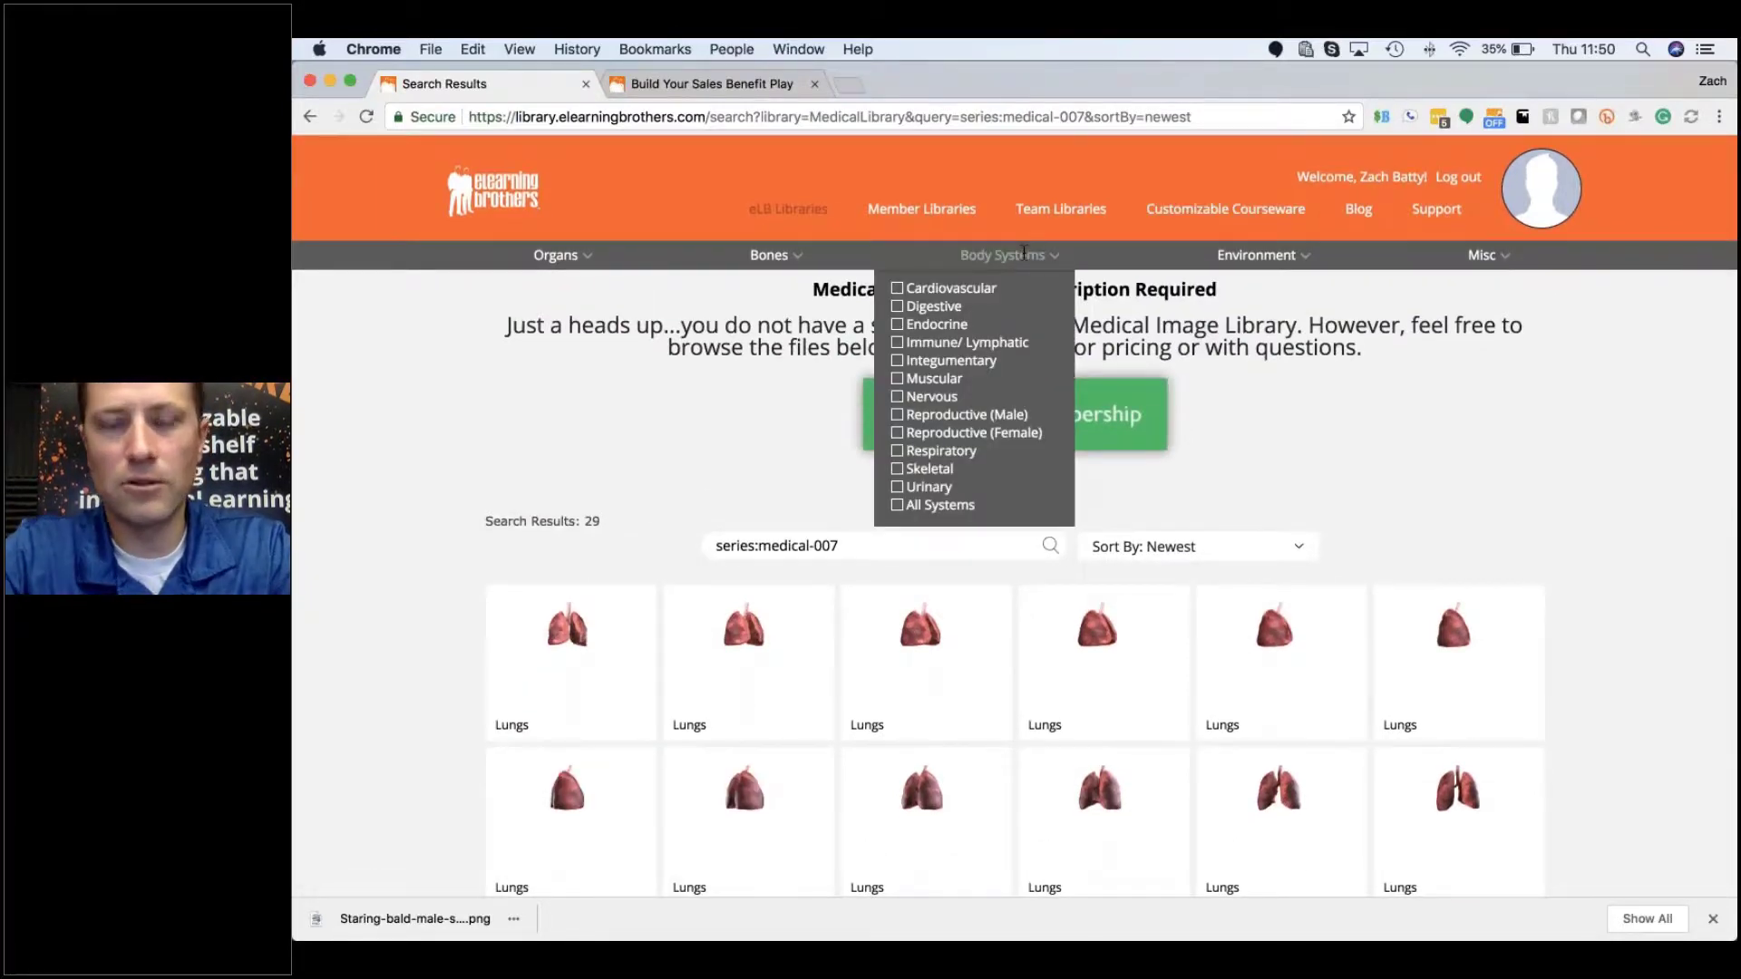
Step: Filter to the Laboratory environment and delete the series:medical-007 search text
mouse_move(774, 243)
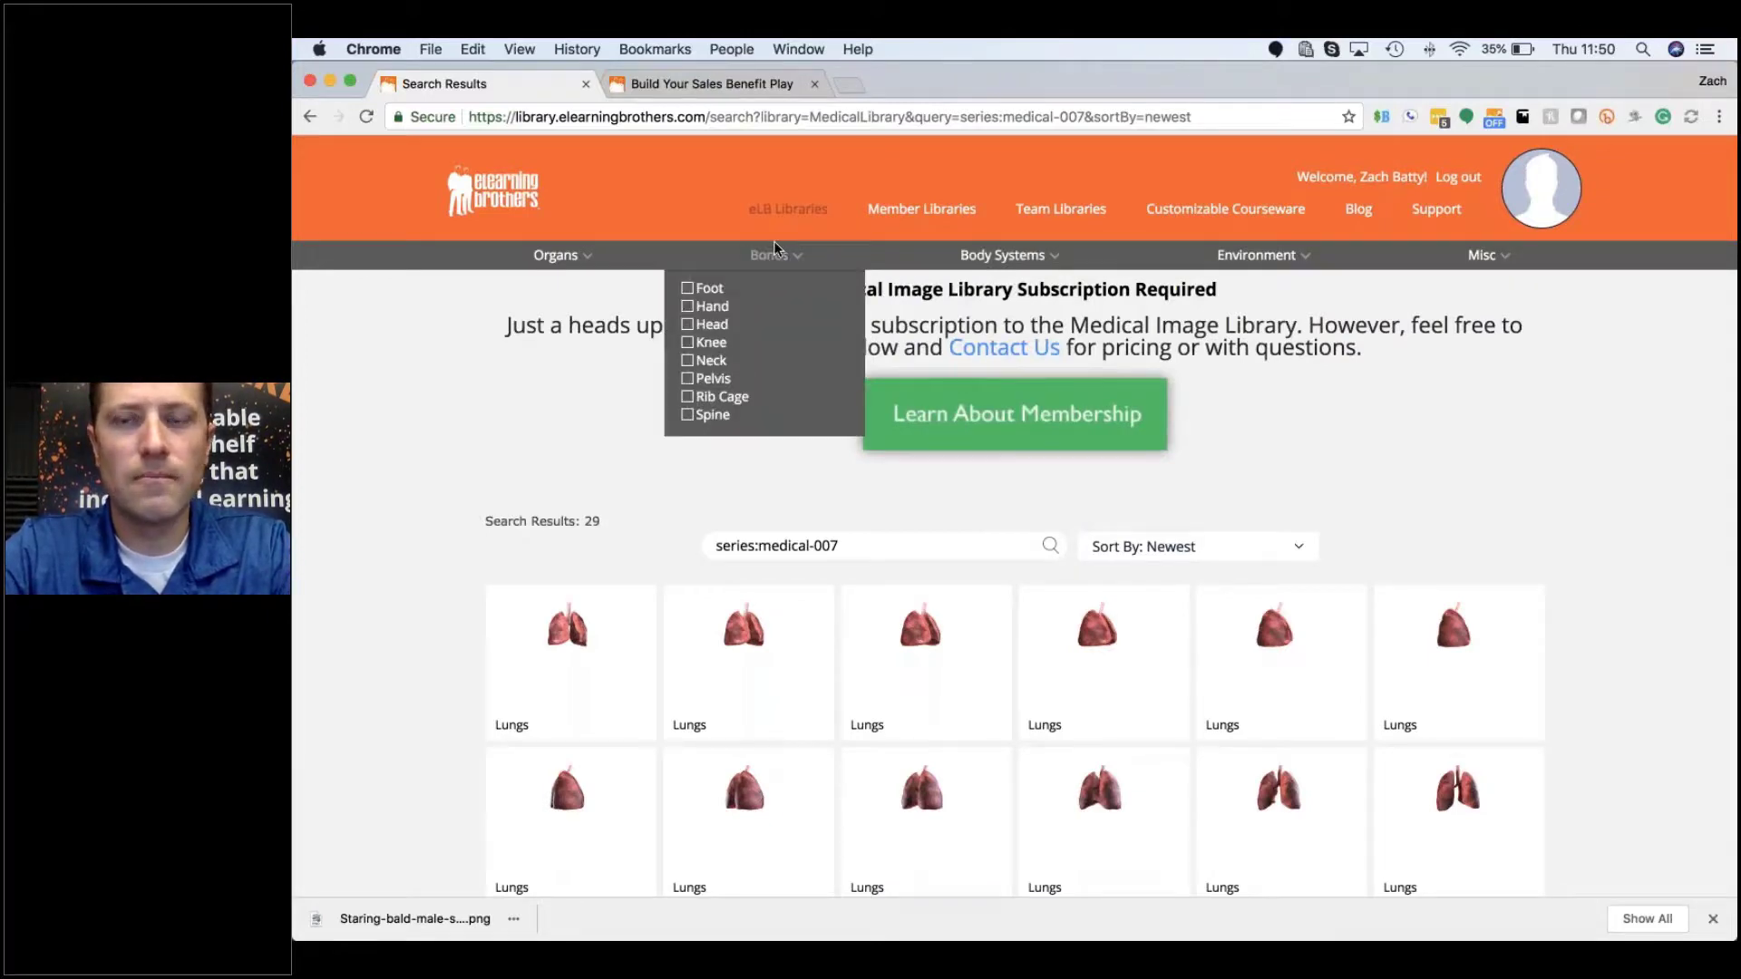
mouse_move(1246, 268)
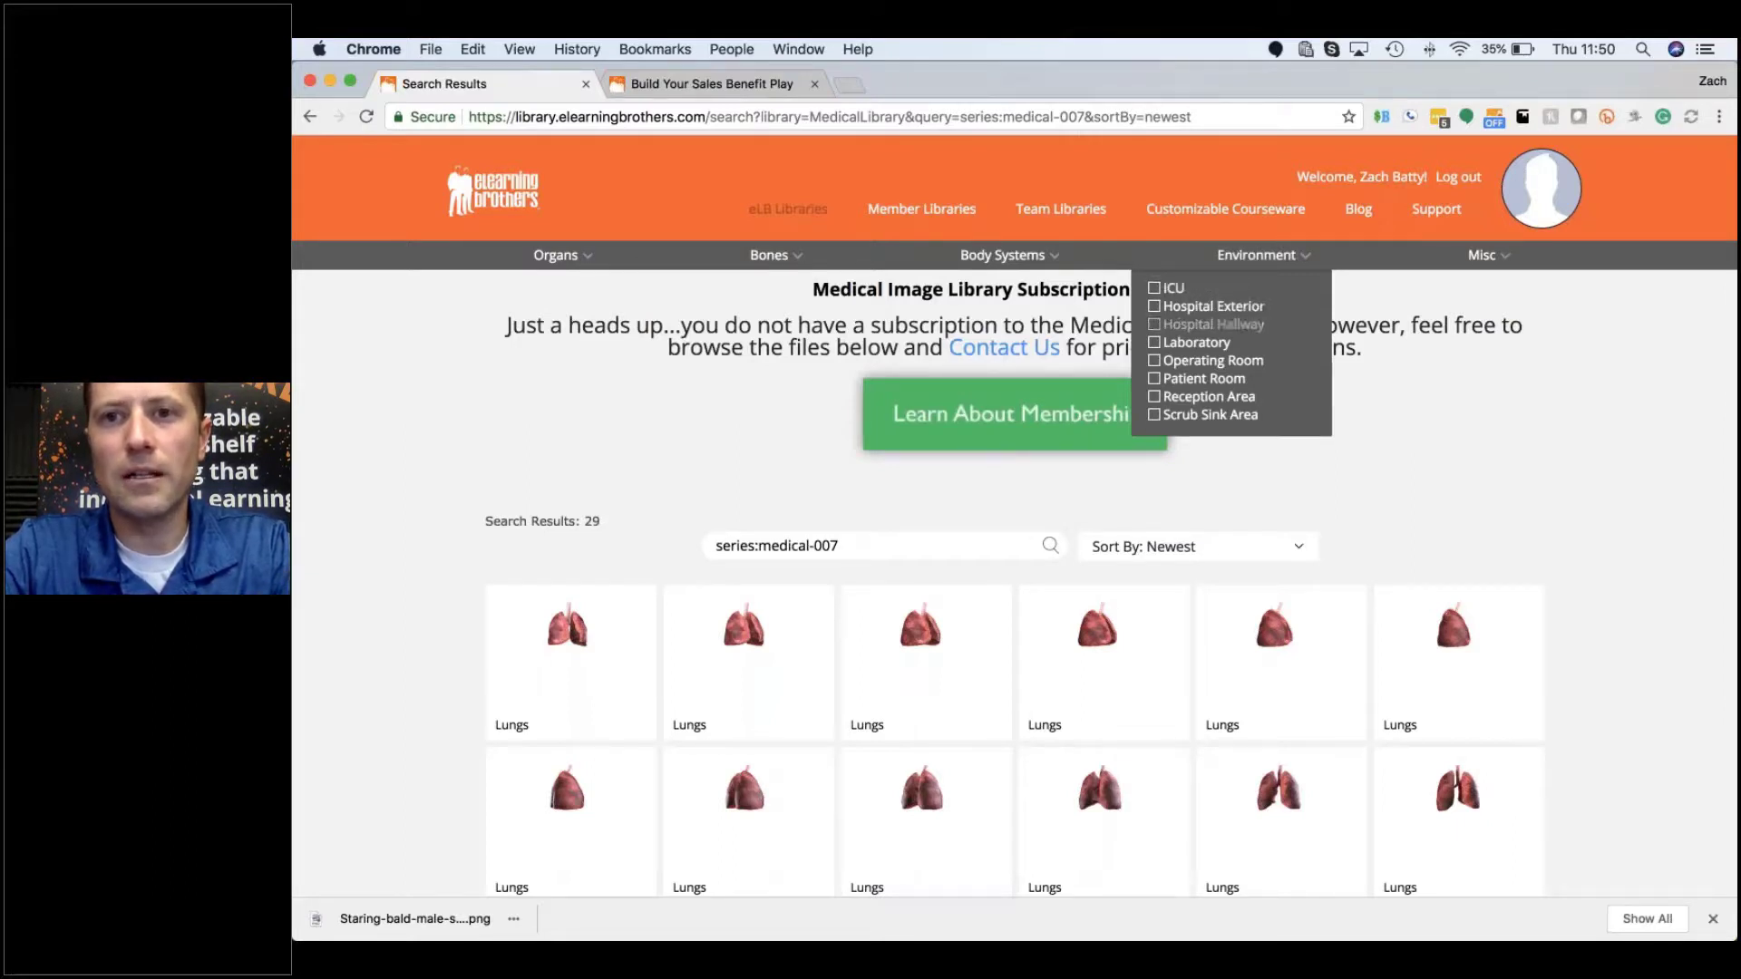
click(1154, 343)
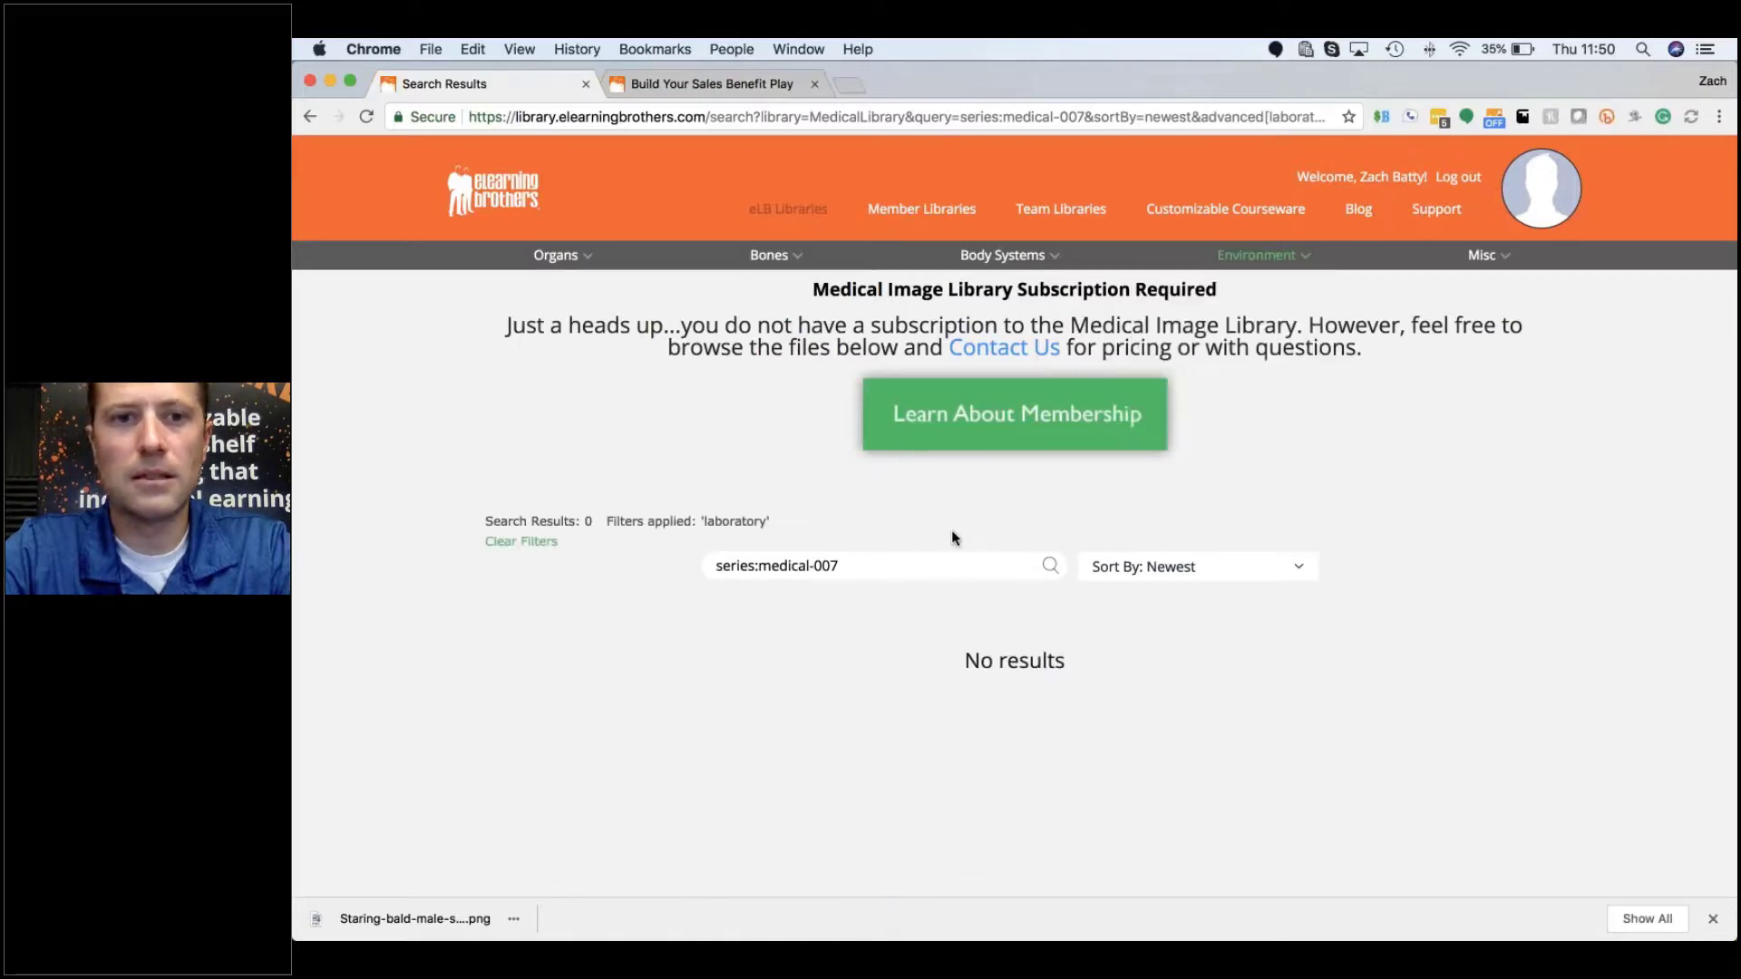
drag(863, 567, 714, 570)
key(BackSpace)
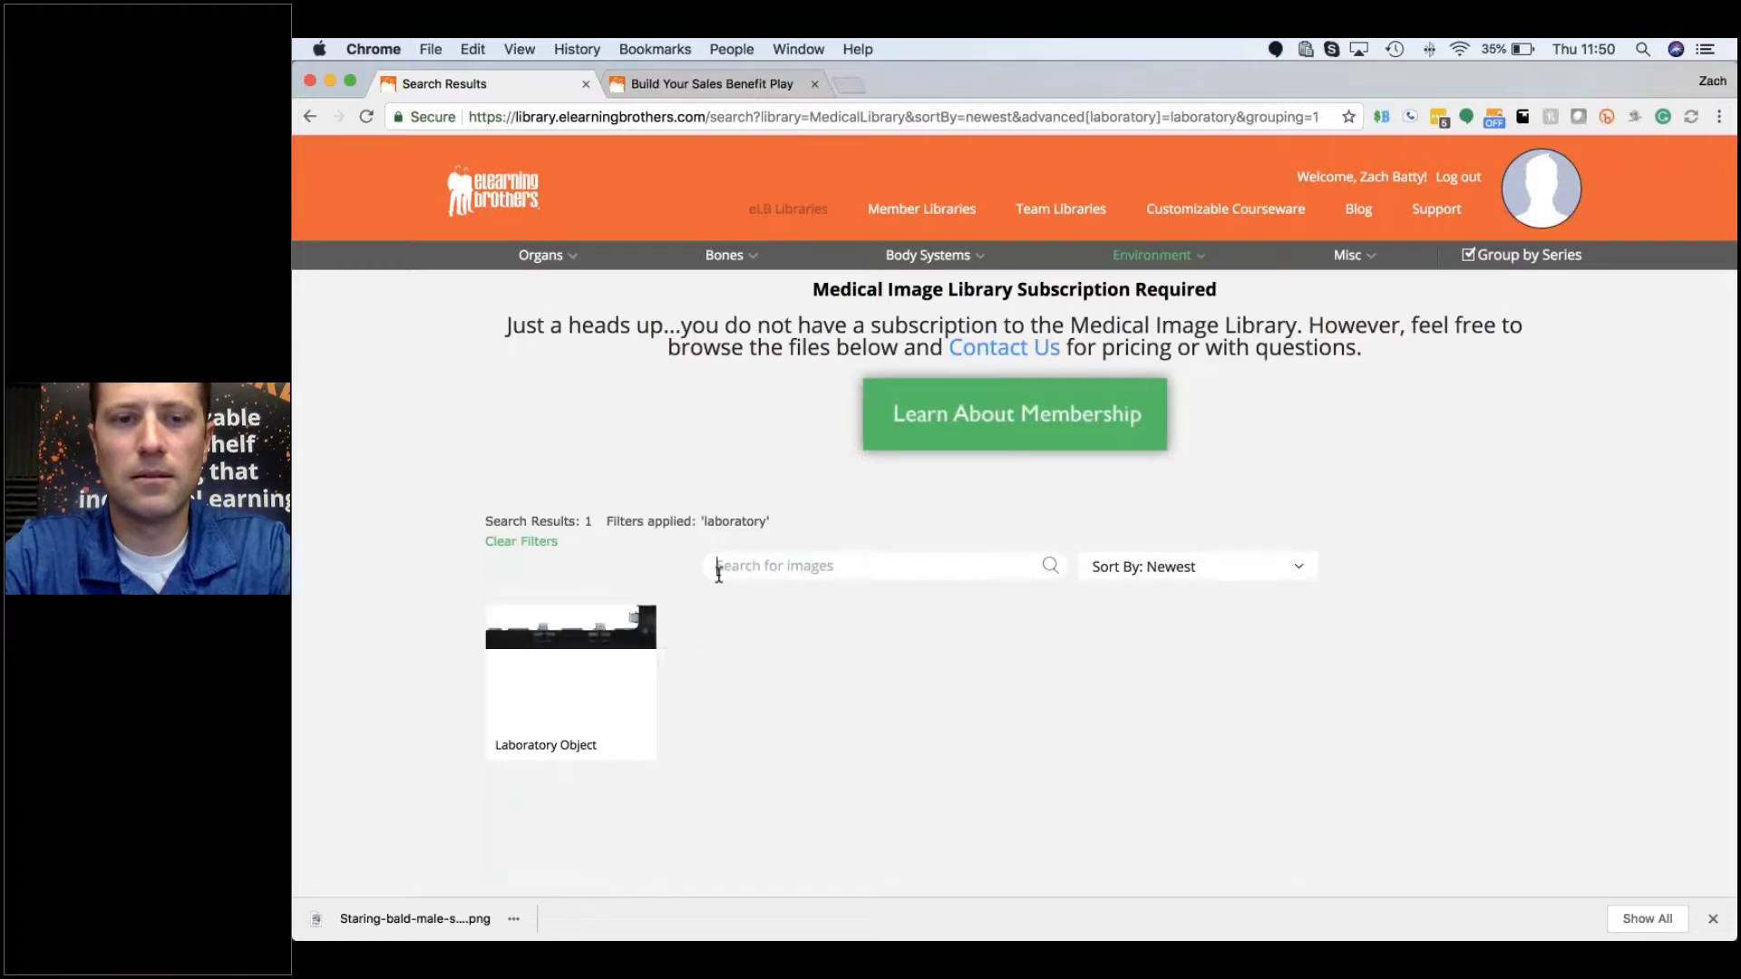
Step: Uncheck Laboratory so all 43 grouped medical series are listed
mouse_move(669, 660)
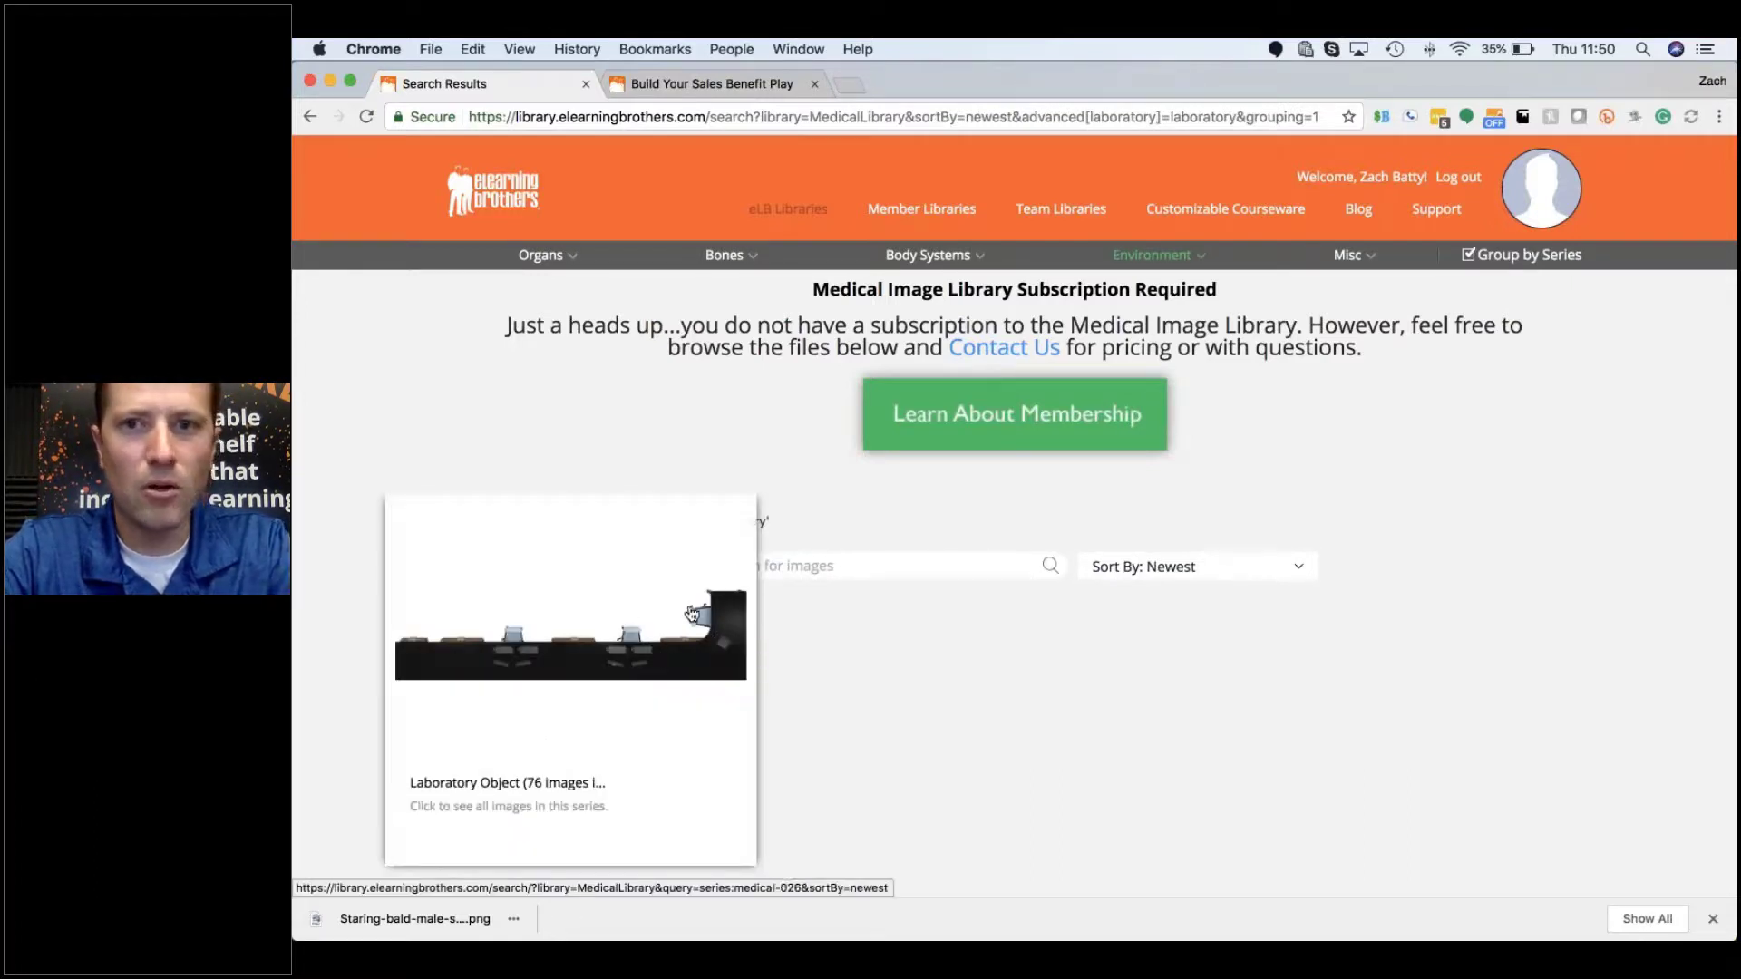
mouse_move(1115, 249)
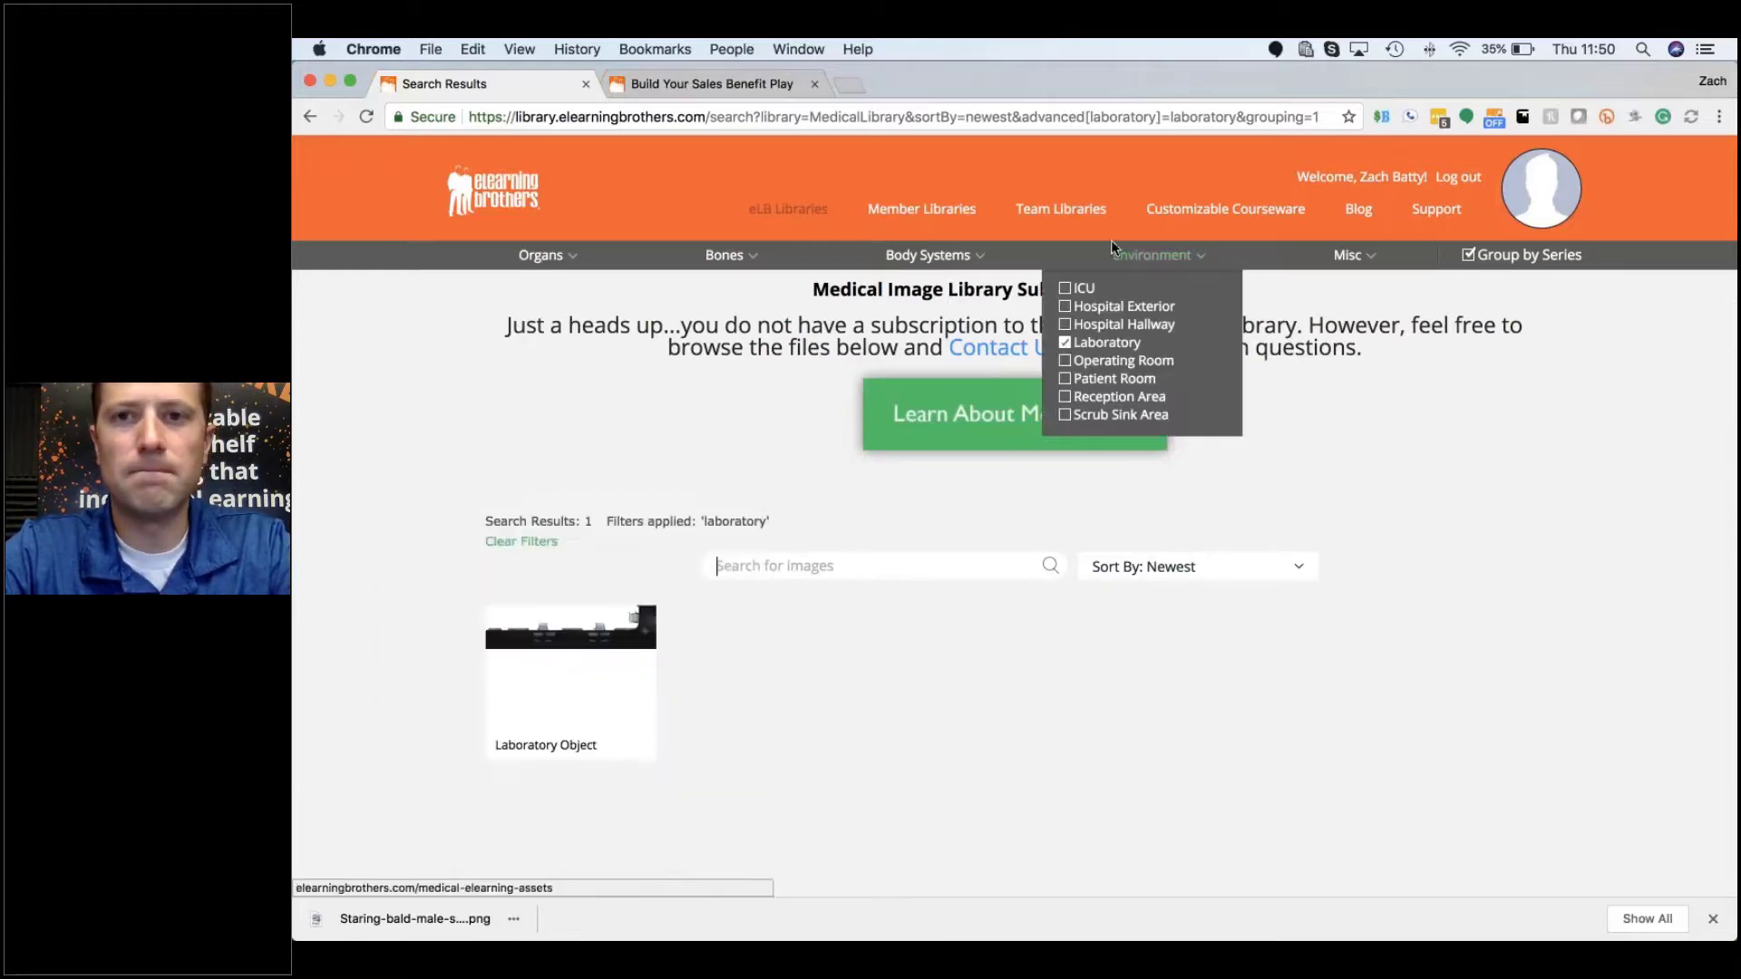
click(1081, 340)
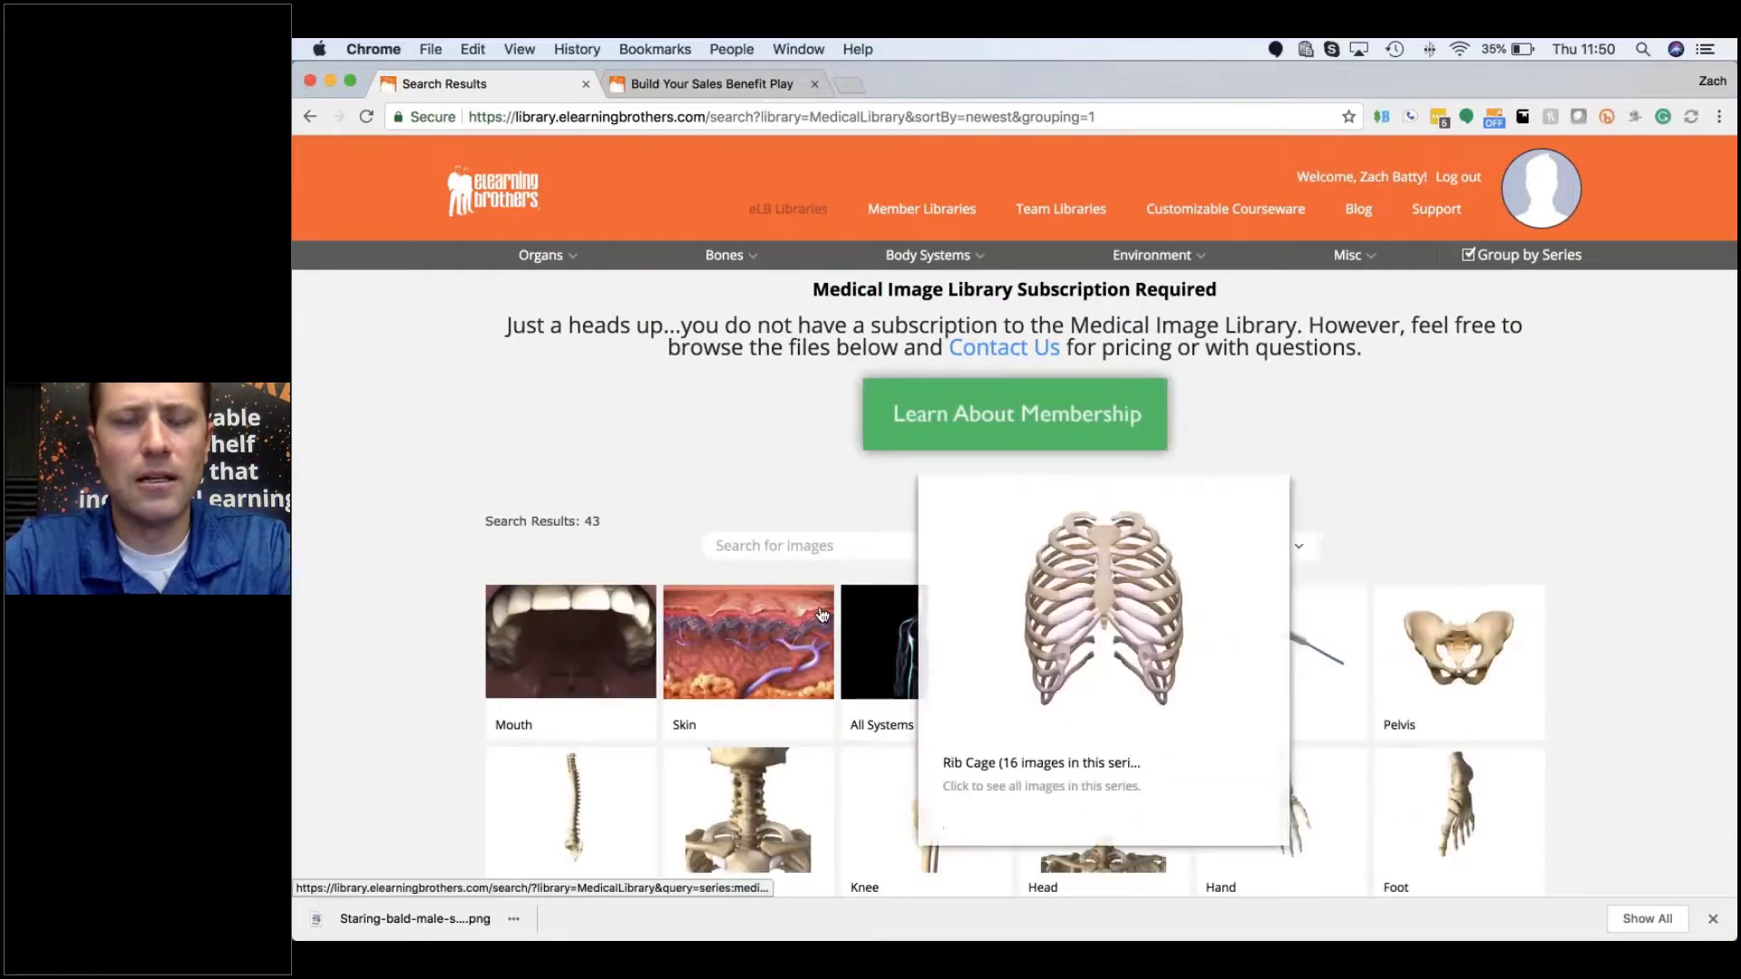
Step: Browse the 43 grouped medical series and open the Mouth series of 5 images
mouse_move(799, 620)
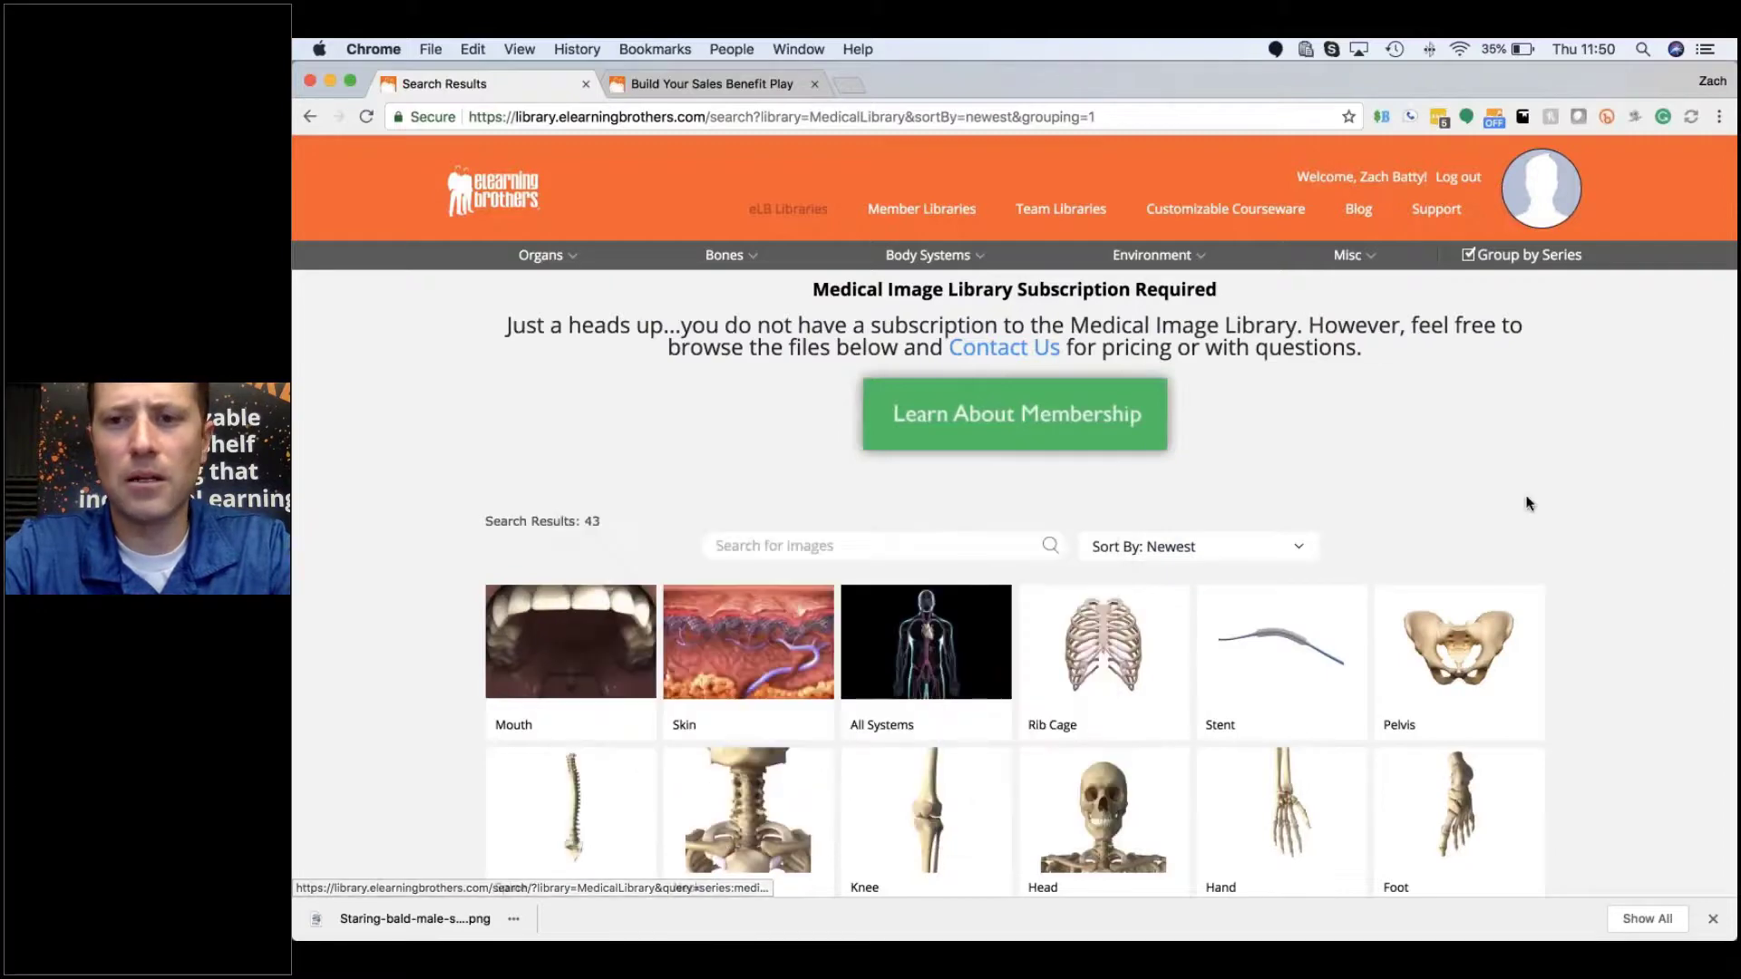
scroll(1647, 514, down, 5)
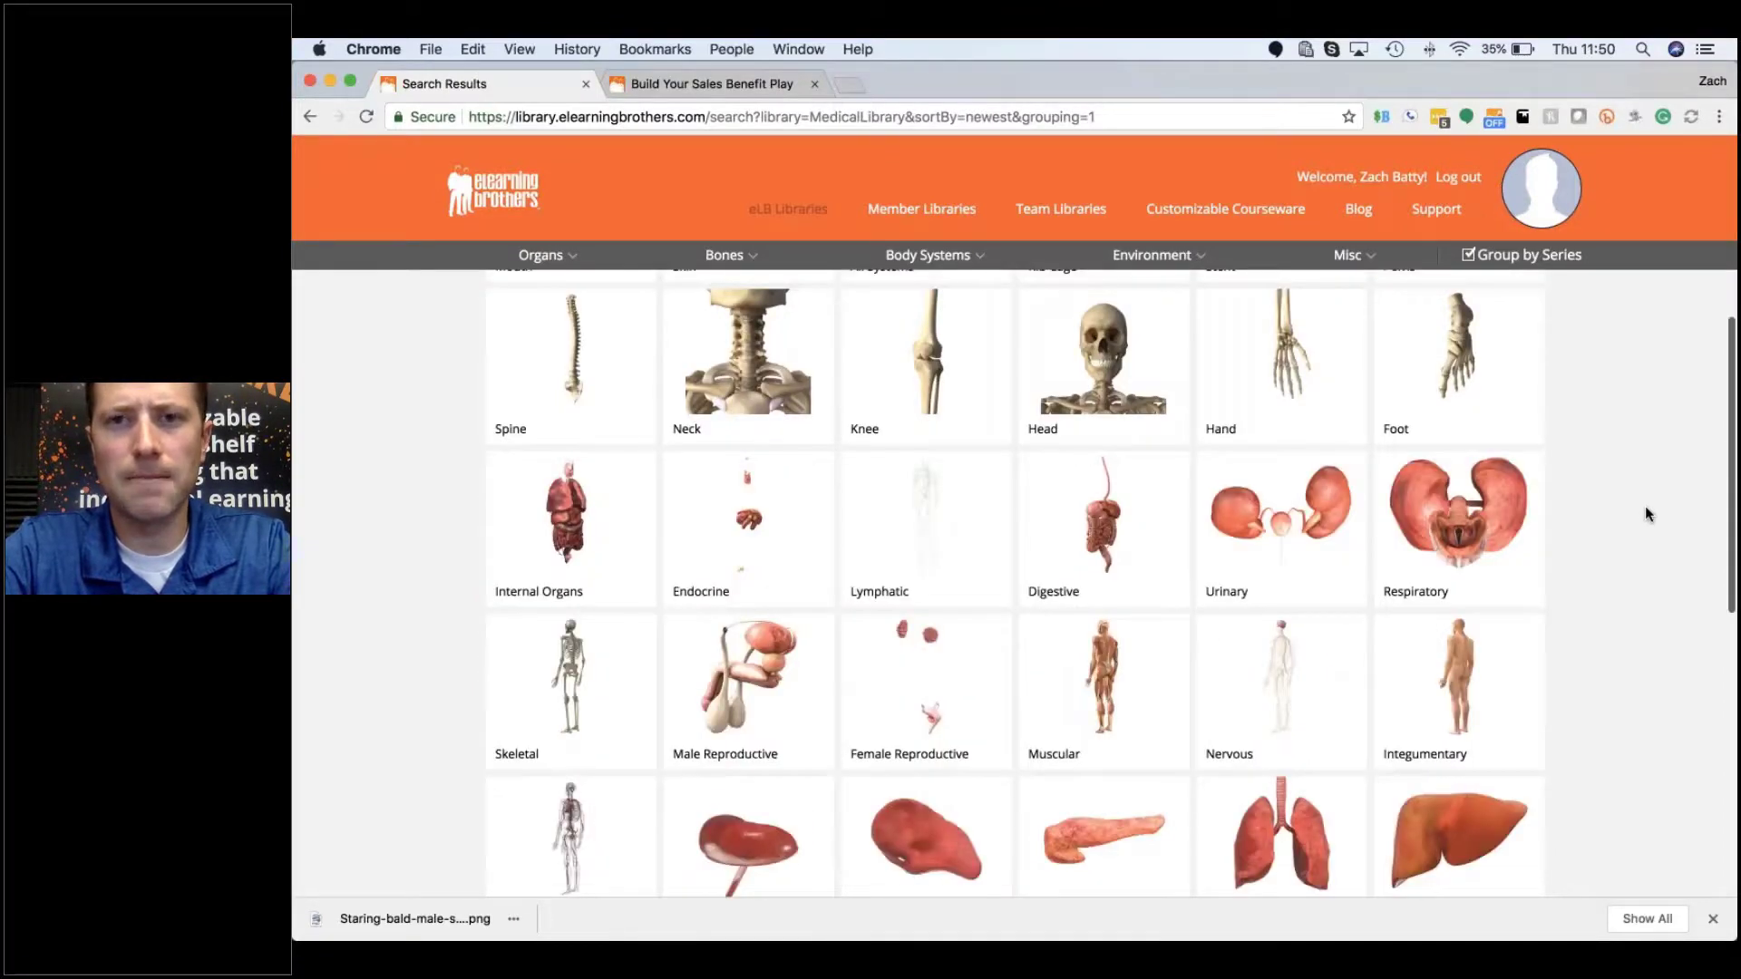
scroll(1644, 506, up, 5)
mouse_move(784, 206)
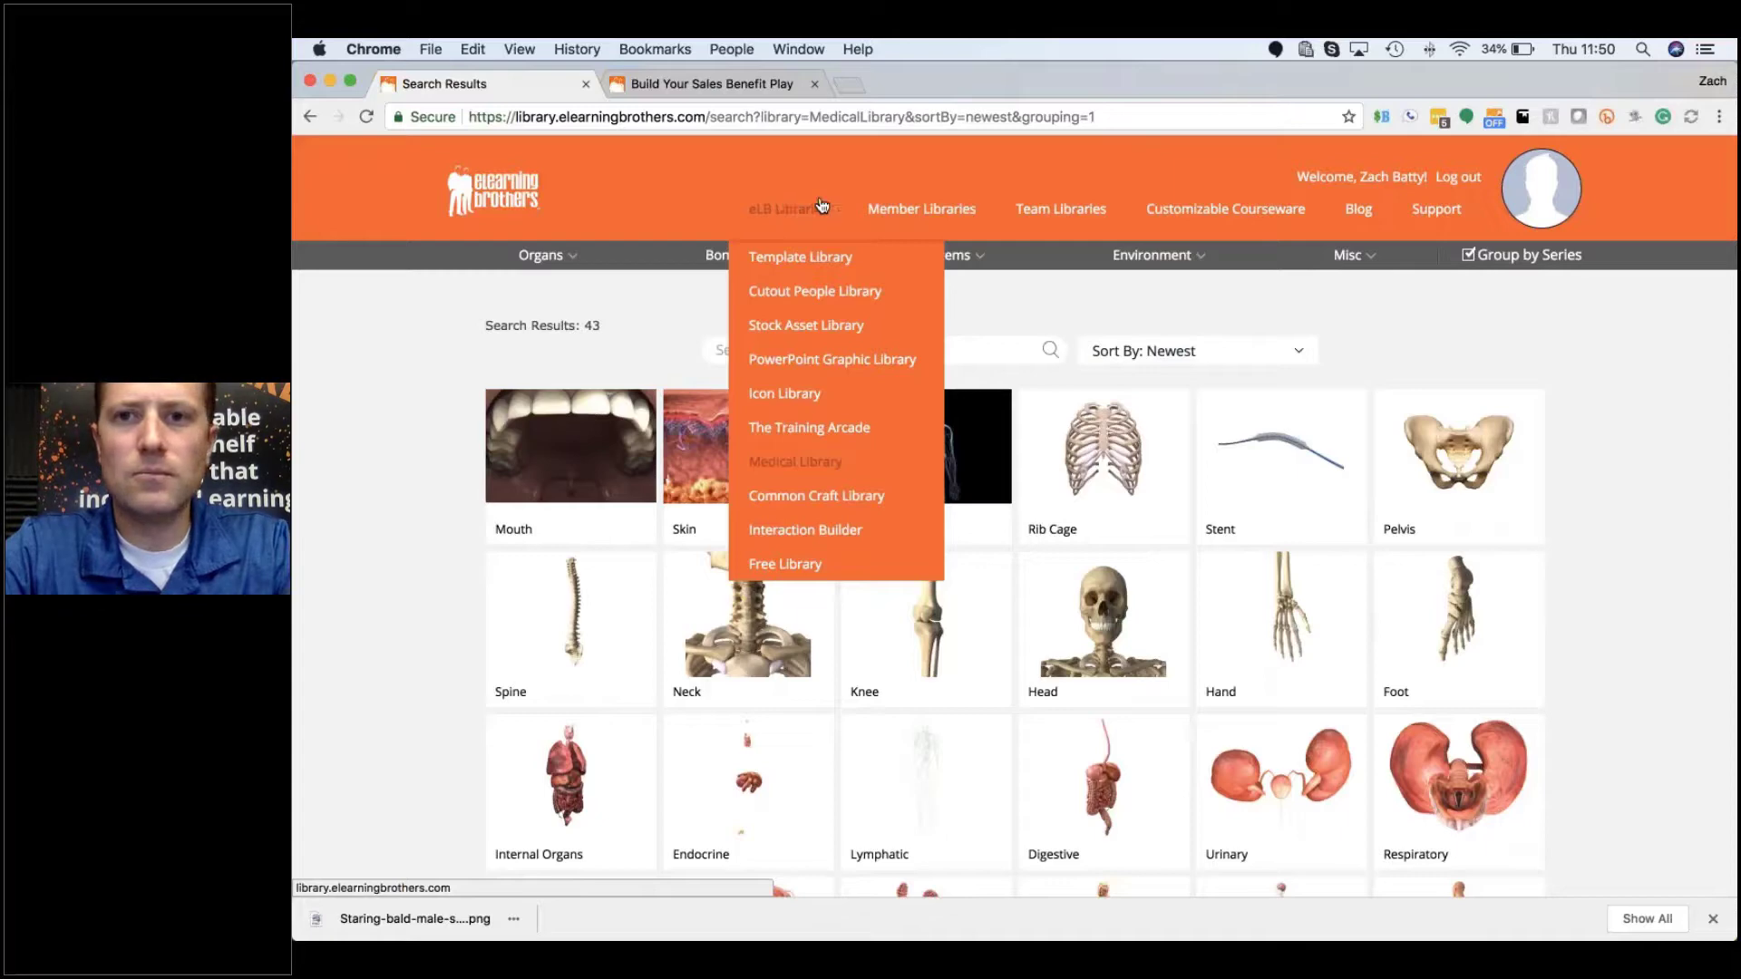
mouse_move(966, 266)
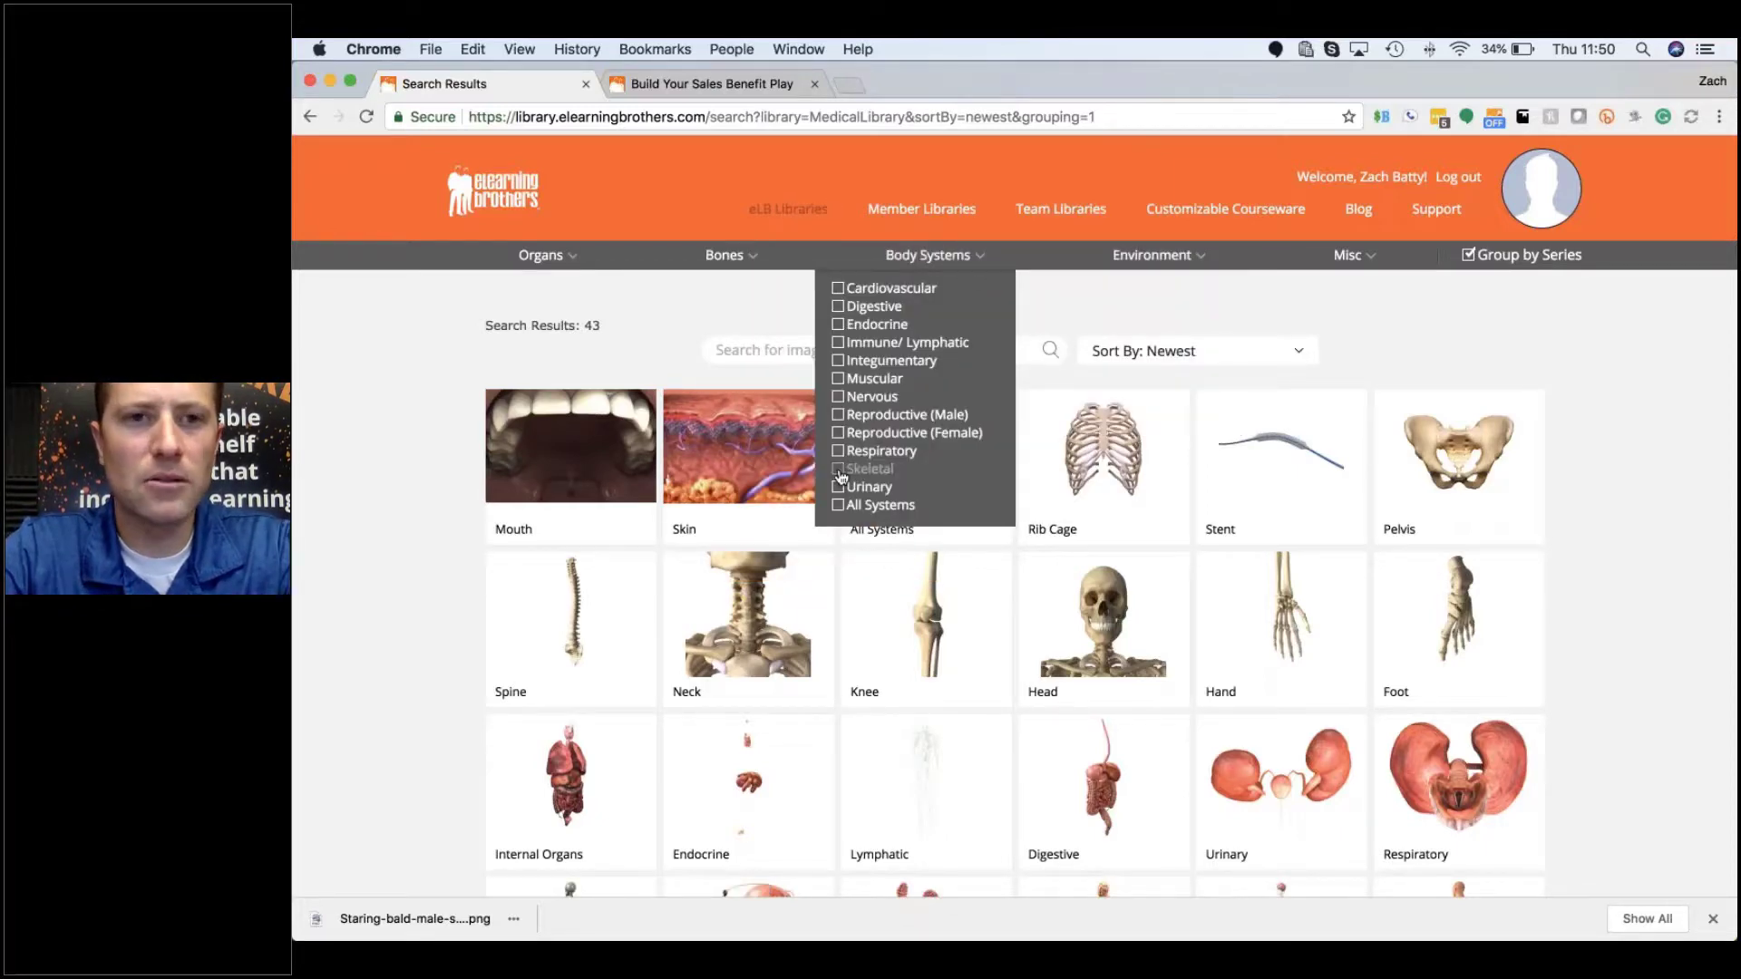
mouse_move(629, 410)
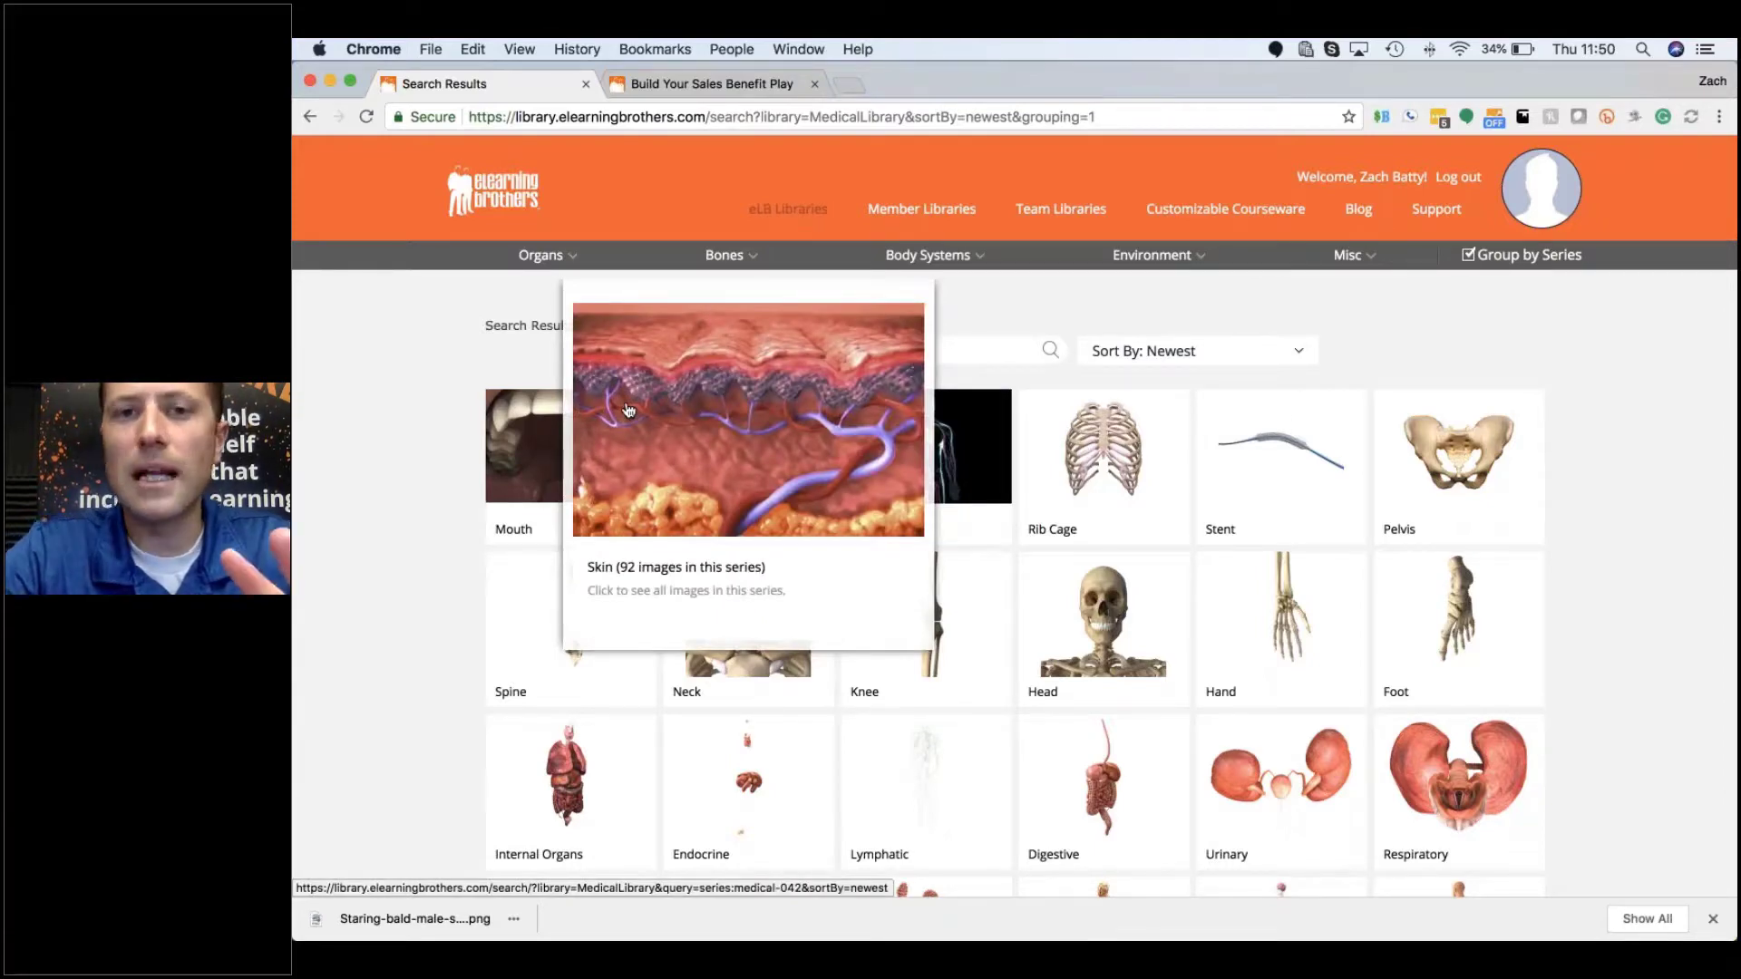
mouse_move(541, 410)
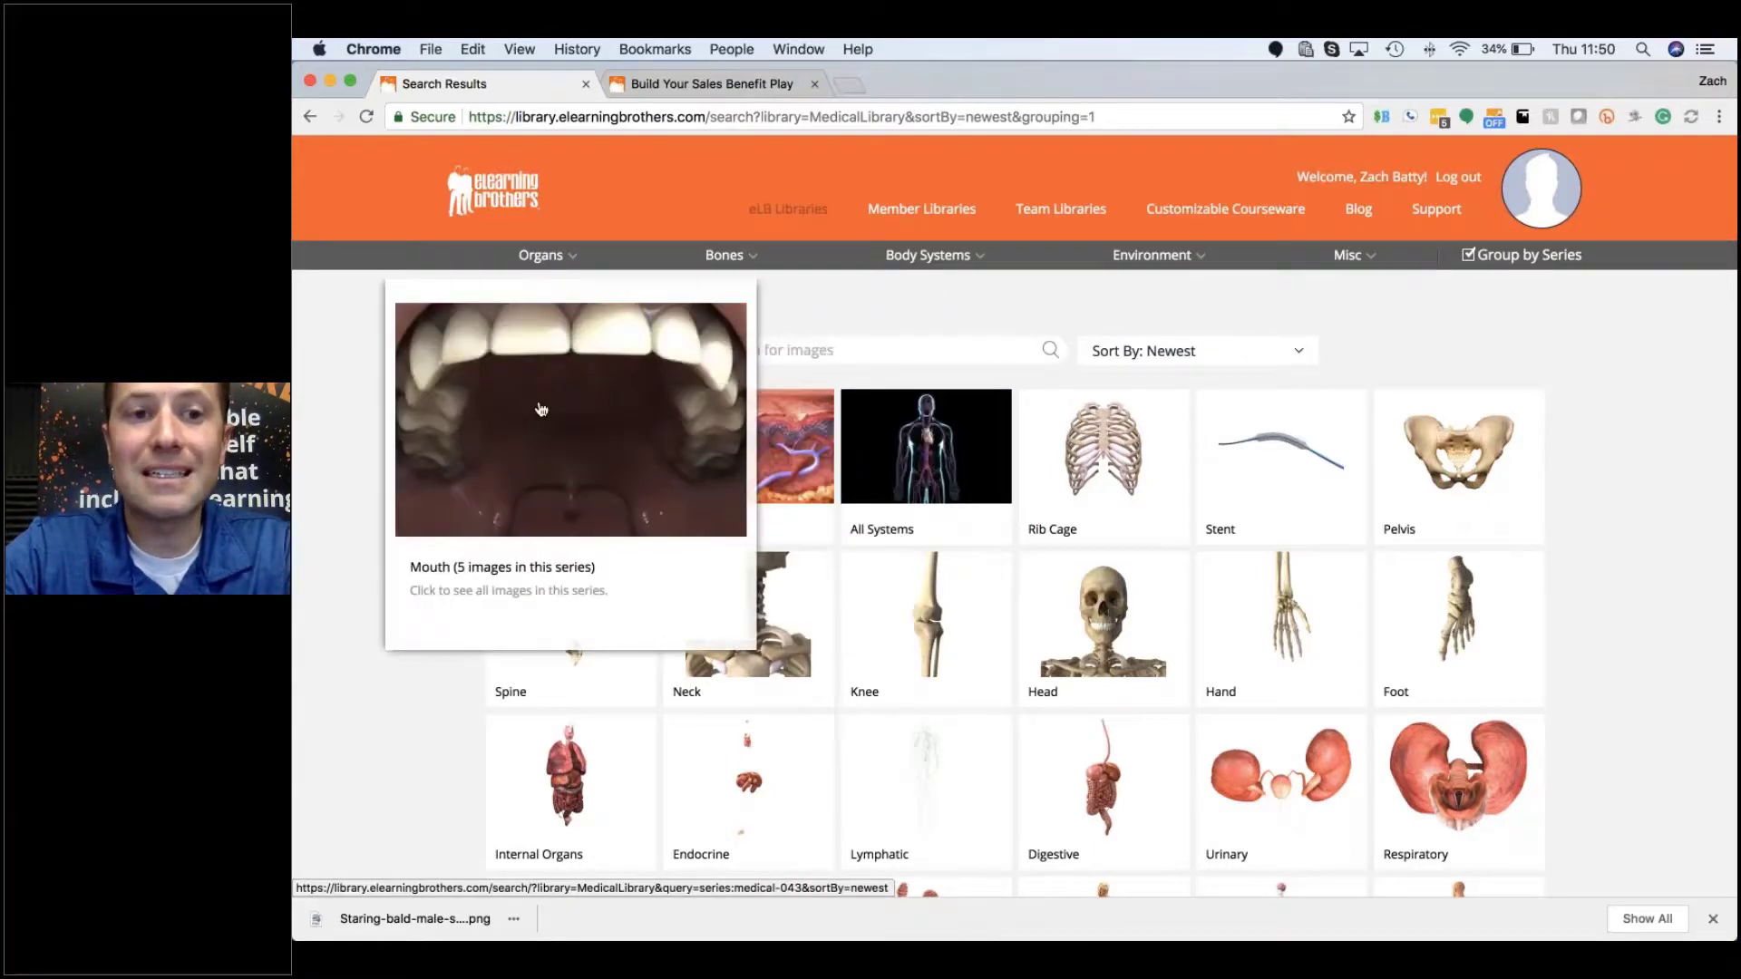
click(591, 428)
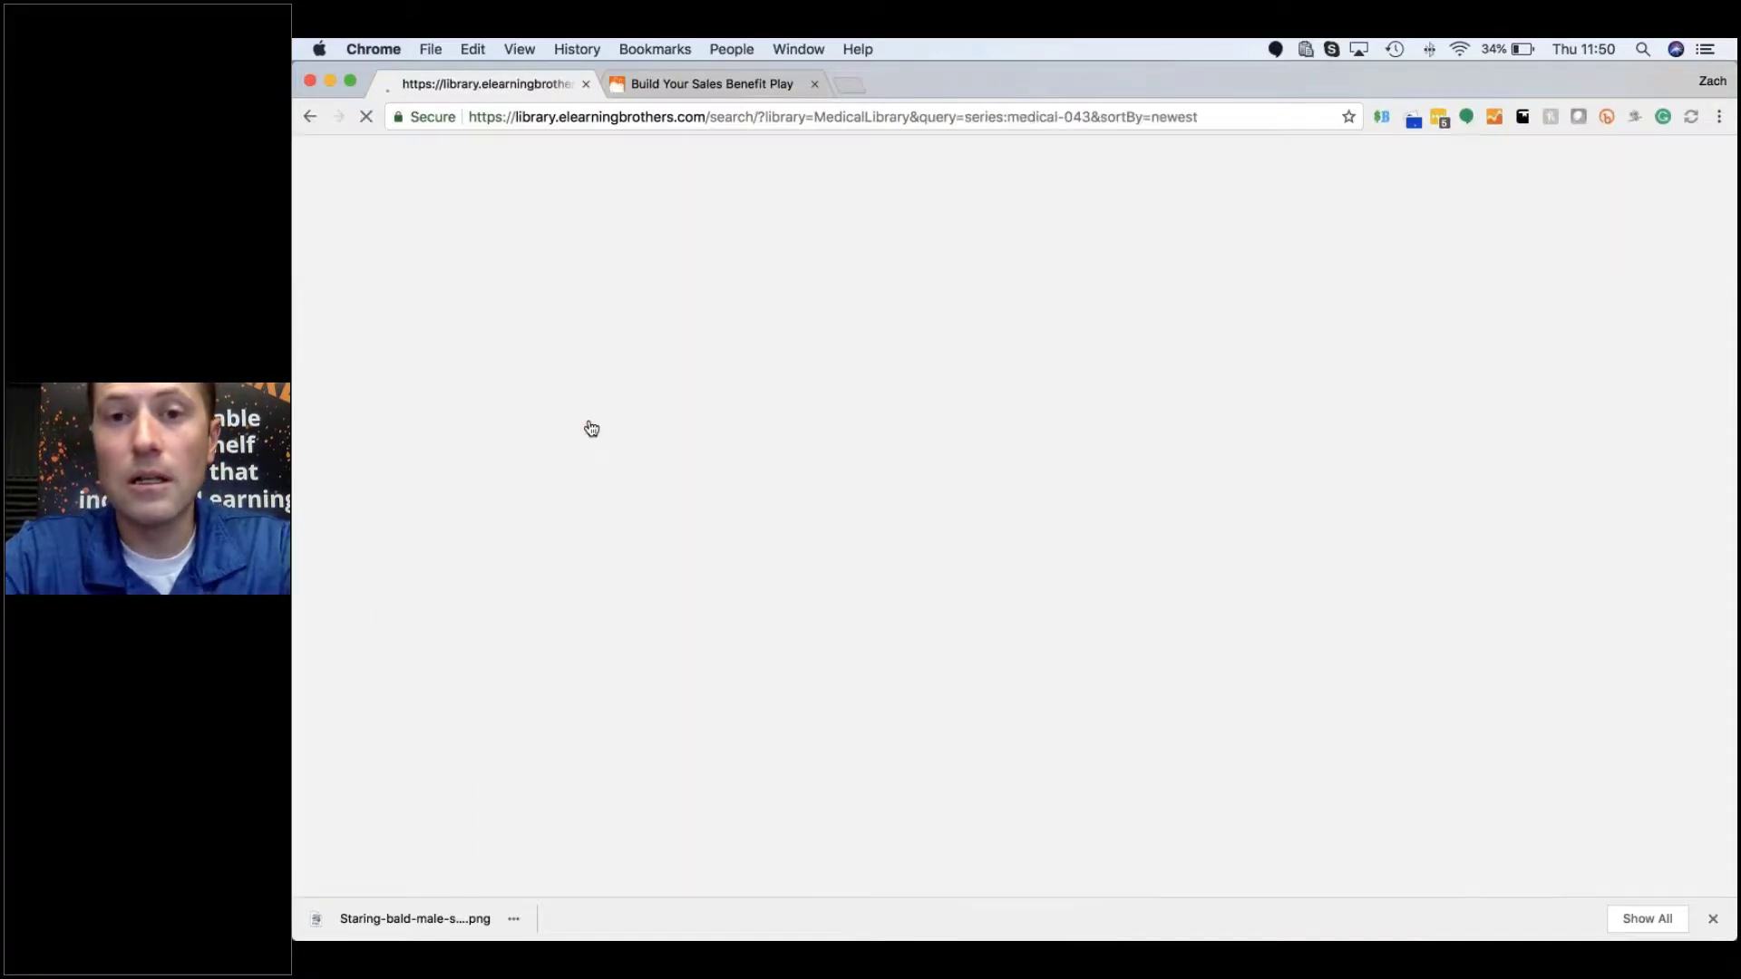